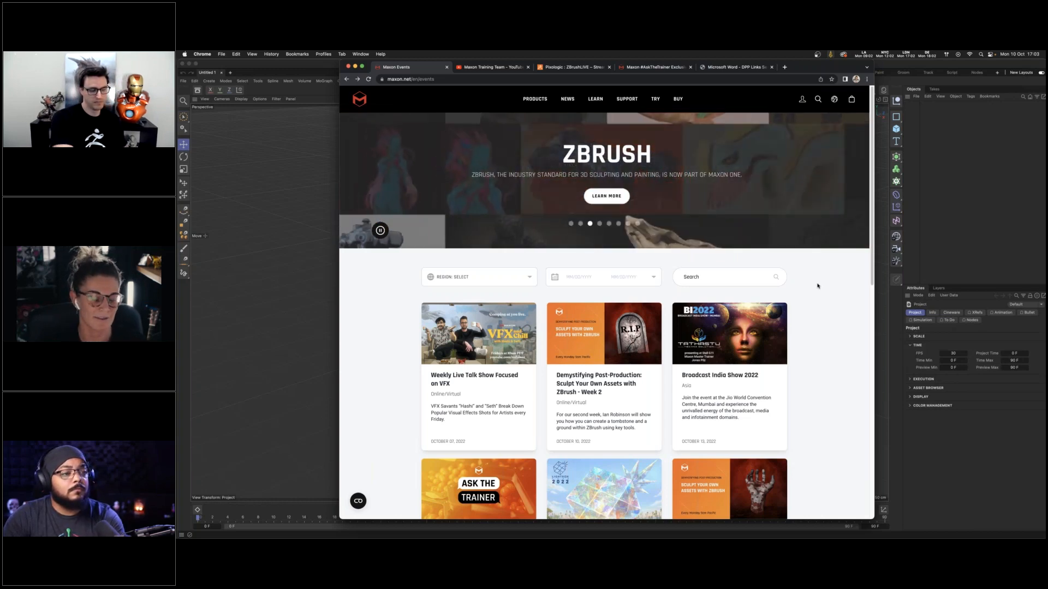
- Look through the upcoming events listed on the Maxon events page
{"action": "scroll", "coordinate": [825, 283], "scroll_direction": "down", "scroll_amount": 3}
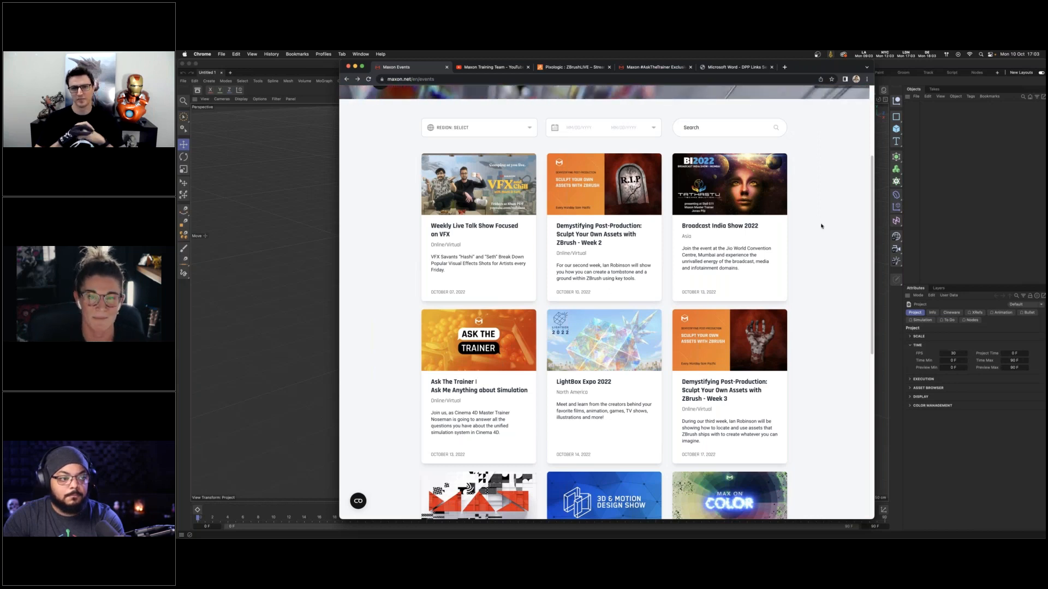
{"action": "scroll", "coordinate": [836, 224], "scroll_direction": "down", "scroll_amount": 5}
{"action": "scroll", "coordinate": [830, 233], "scroll_direction": "down", "scroll_amount": 2}
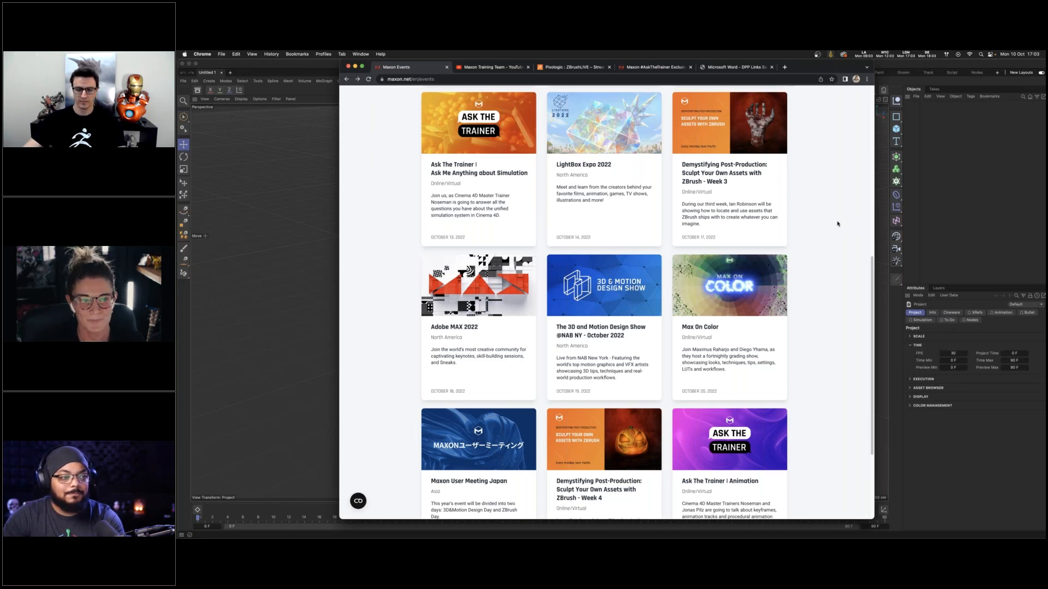
{"action": "scroll", "coordinate": [838, 223], "scroll_direction": "up", "scroll_amount": 8}
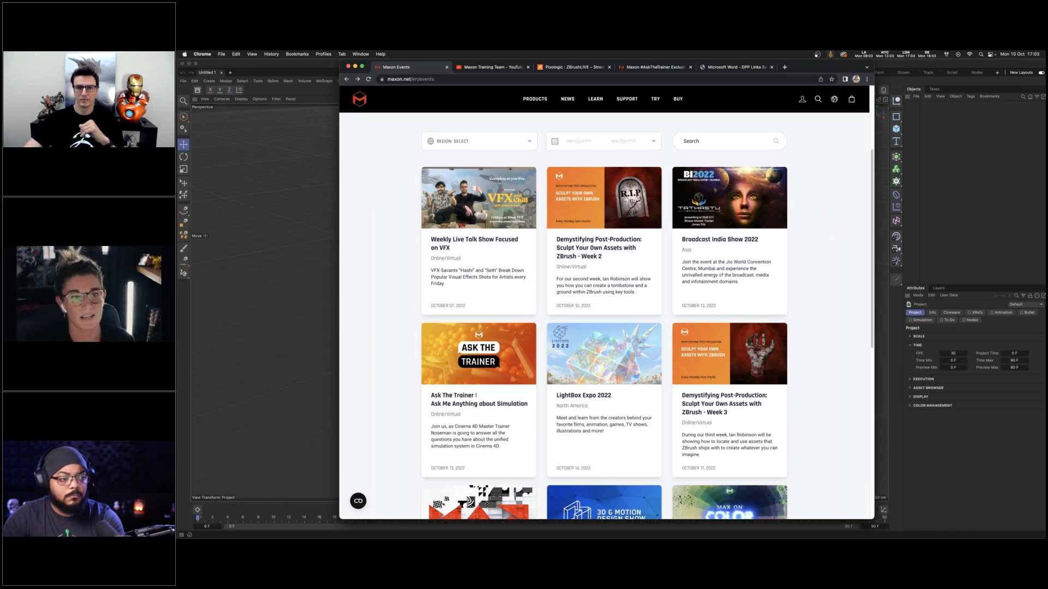
- Look over the Maxon Training Team YouTube channel and the ZBrushLIVE streaming page
{"action": "left_click", "coordinate": [491, 68]}
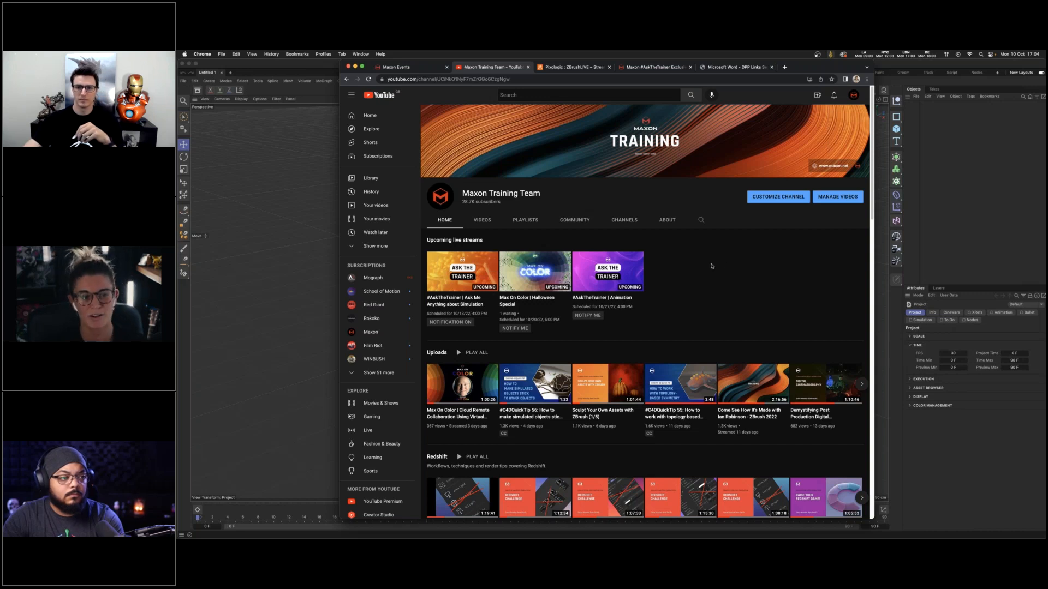
{"action": "scroll", "coordinate": [440, 363], "scroll_direction": "down", "scroll_amount": 3}
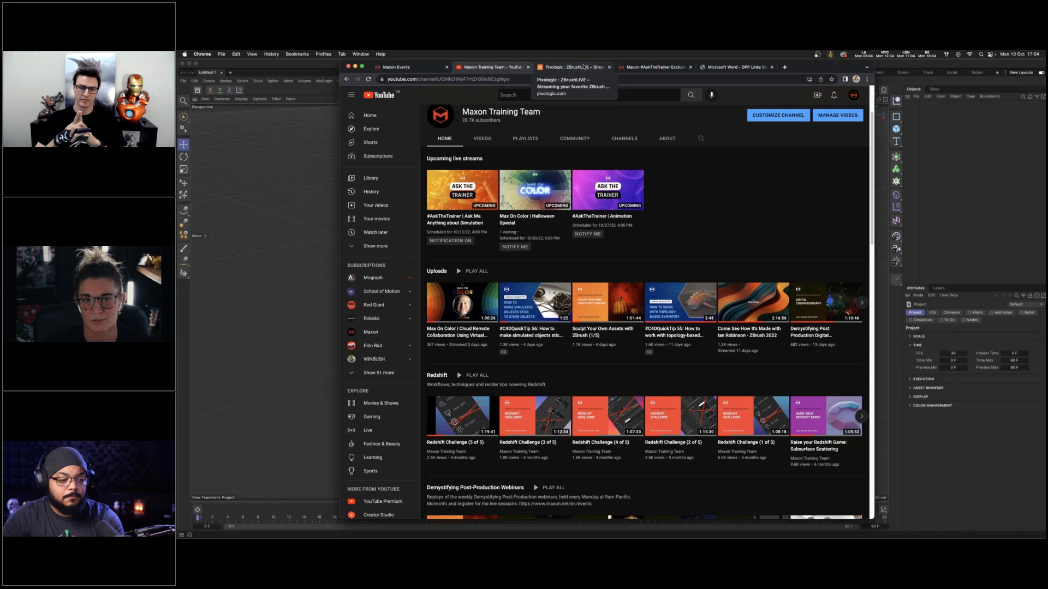
{"action": "left_click", "coordinate": [579, 68]}
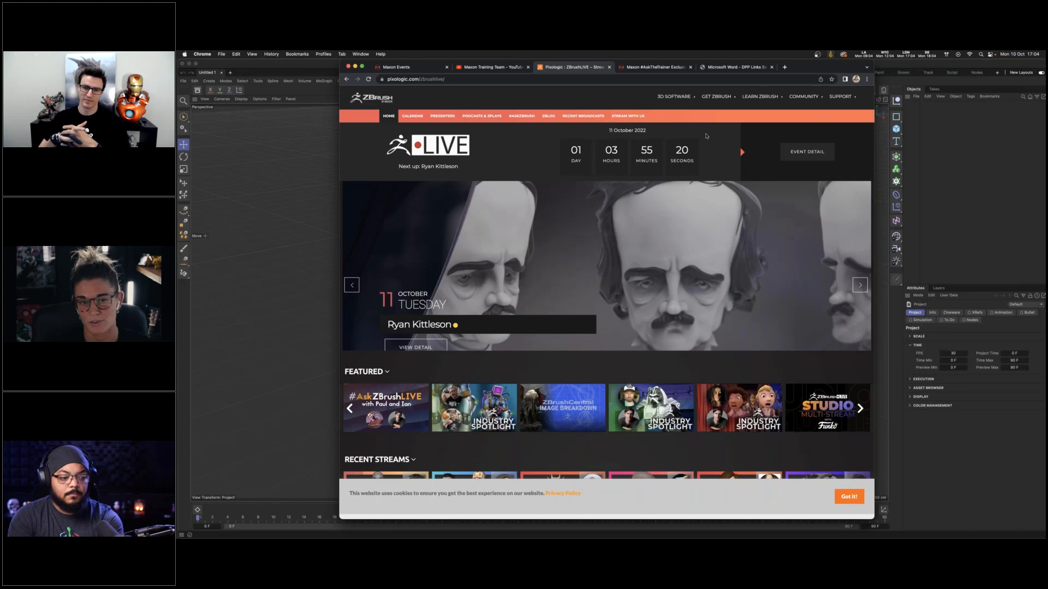
- Review the #AskTheTrainer exclusive wear store and the webinar links PDF, ending back on the Maxon events page
{"action": "left_click", "coordinate": [656, 67]}
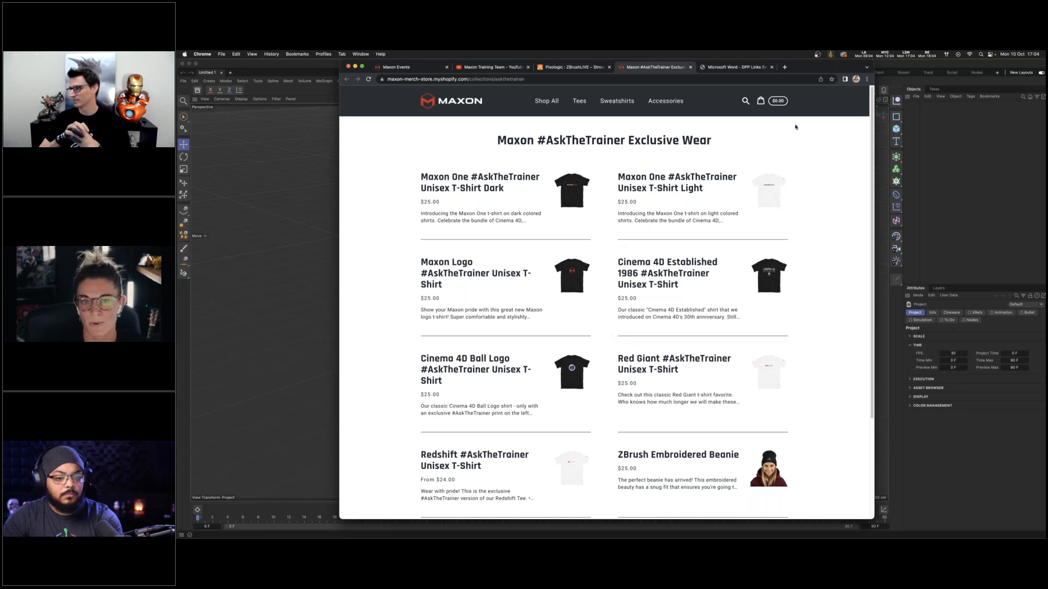
{"action": "left_click", "coordinate": [747, 69]}
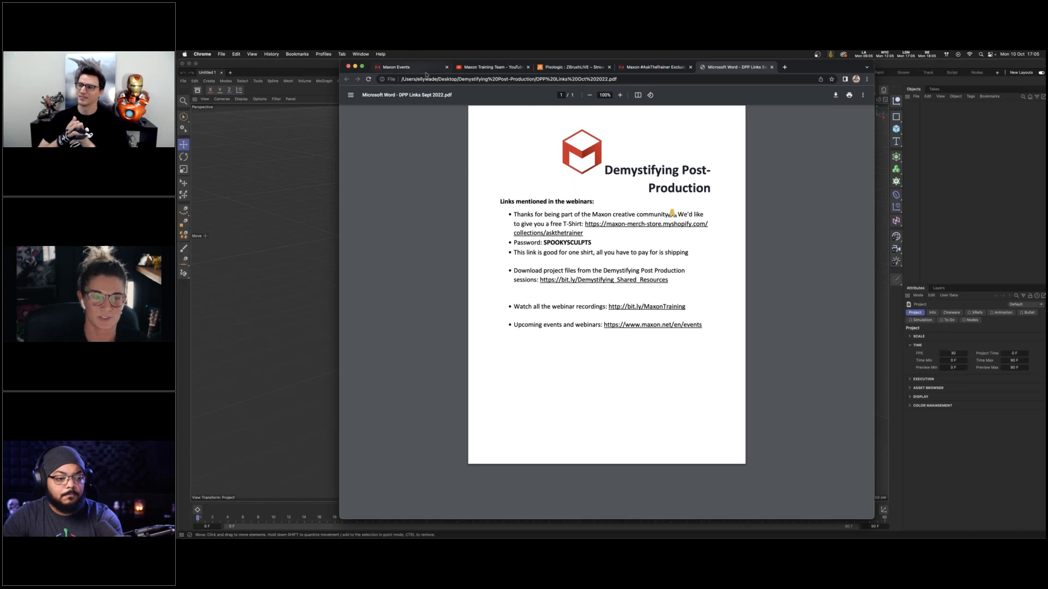
{"action": "left_click", "coordinate": [407, 67]}
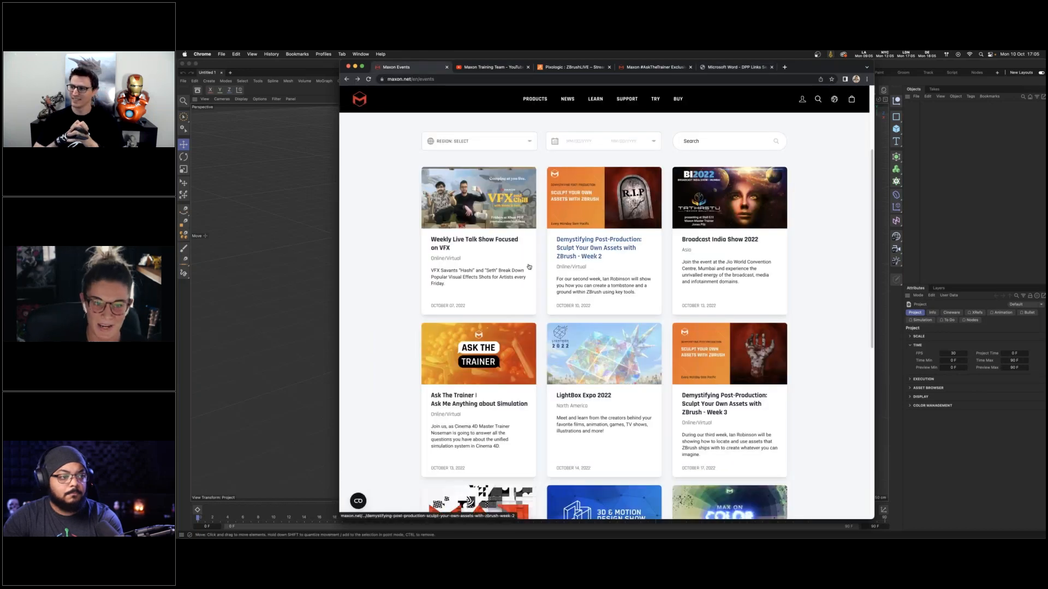
{"action": "left_click", "coordinate": [567, 242]}
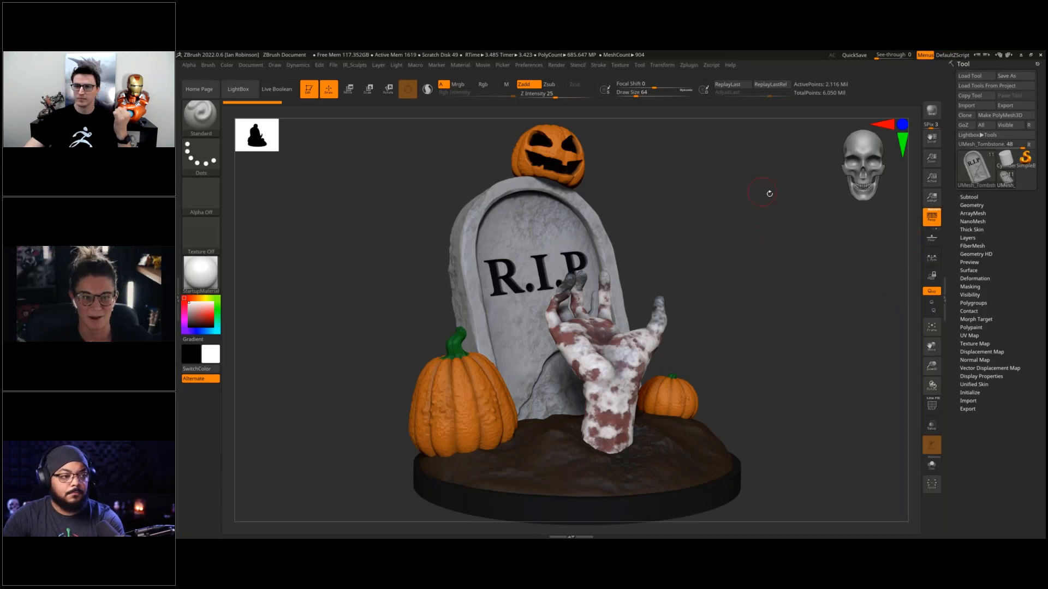
- Examine the Halloween tombstone scene in ZBrush from several angles, then isolate the tombstone with Solo
{"action": "left_click_drag", "start_coordinate": [744, 187], "coordinate": [737, 184]}
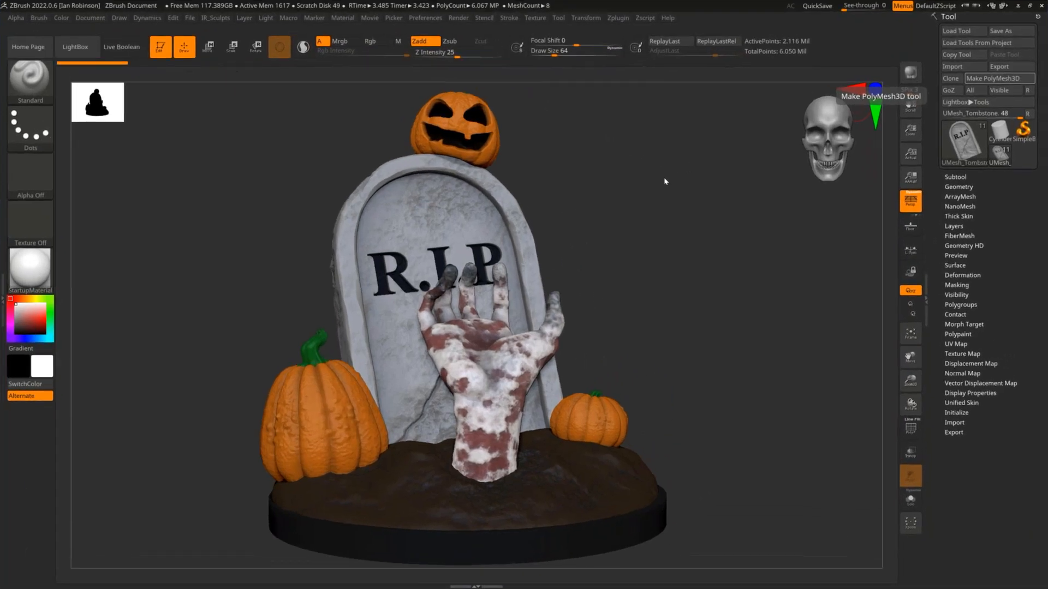
{"action": "left_click_drag", "start_coordinate": [664, 177], "coordinate": [658, 172]}
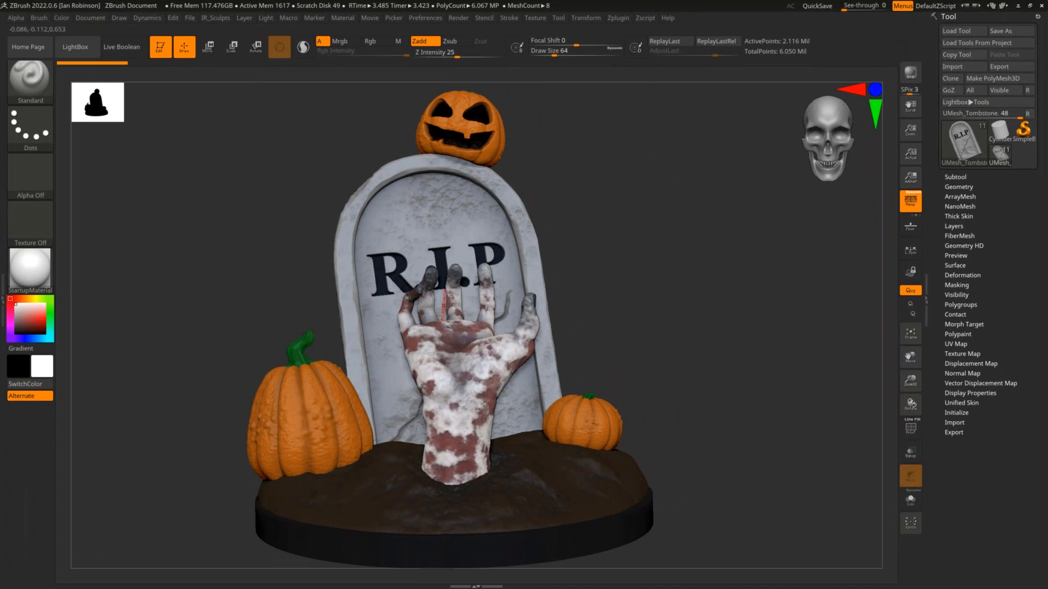
{"action": "left_click_drag", "start_coordinate": [659, 173], "coordinate": [686, 323]}
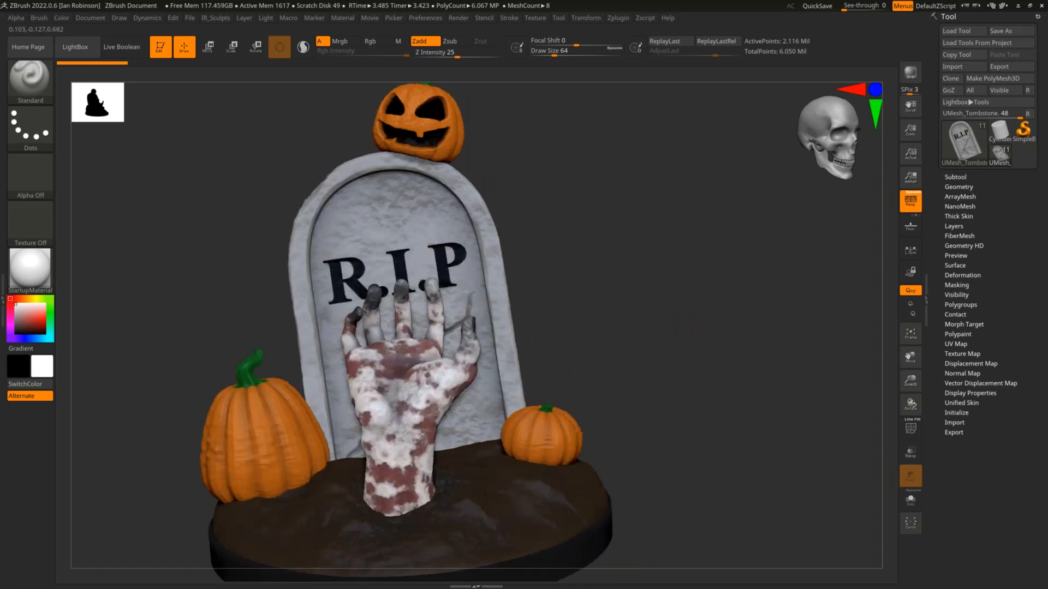
{"action": "left_click", "coordinate": [911, 499]}
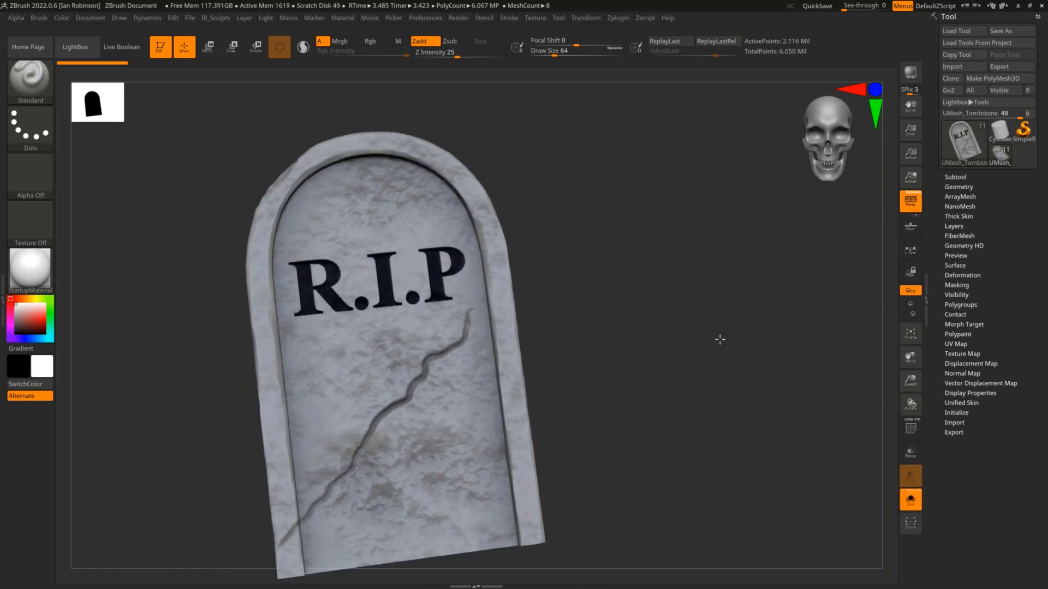
- Inspect the isolated tombstone's surface detail at a lower subdivision level
{"action": "key", "text": "shift+f"}
{"action": "key", "text": "shift+f"}
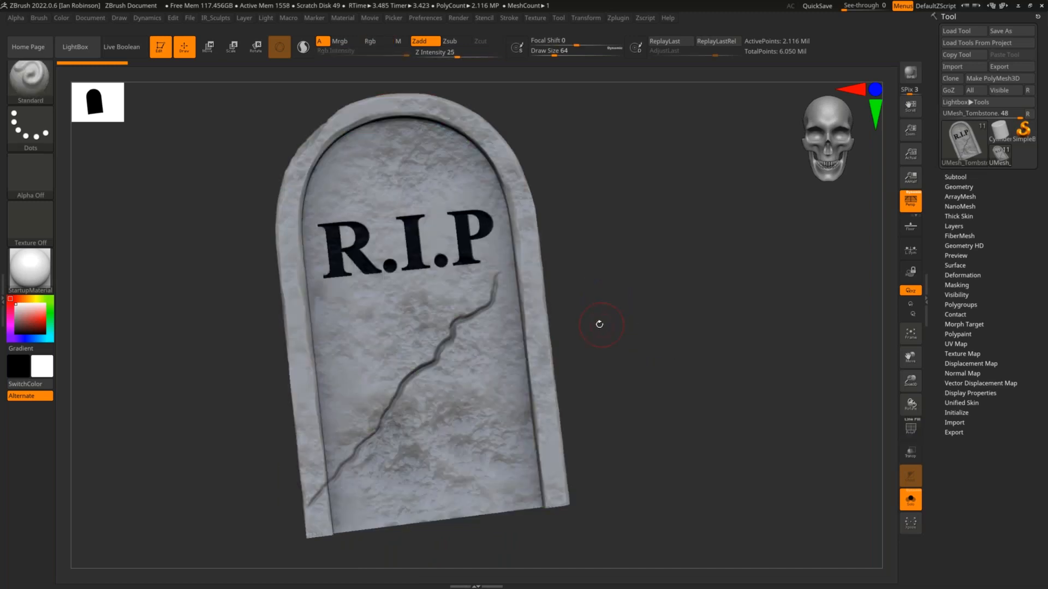
{"action": "key", "text": "shift+f"}
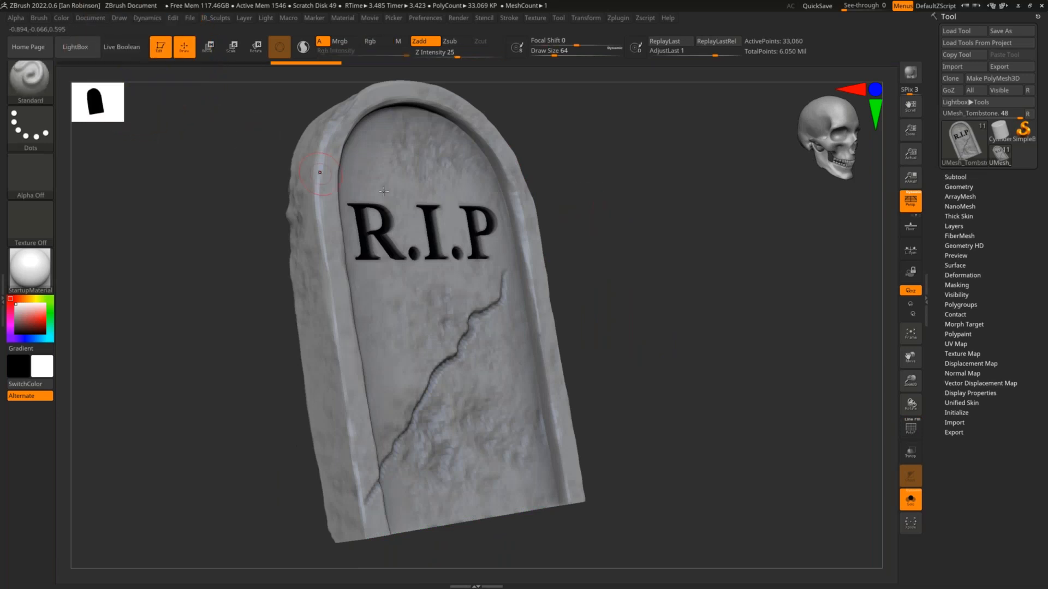
{"action": "left_click_drag", "start_coordinate": [612, 246], "coordinate": [626, 240], "text": "shift"}
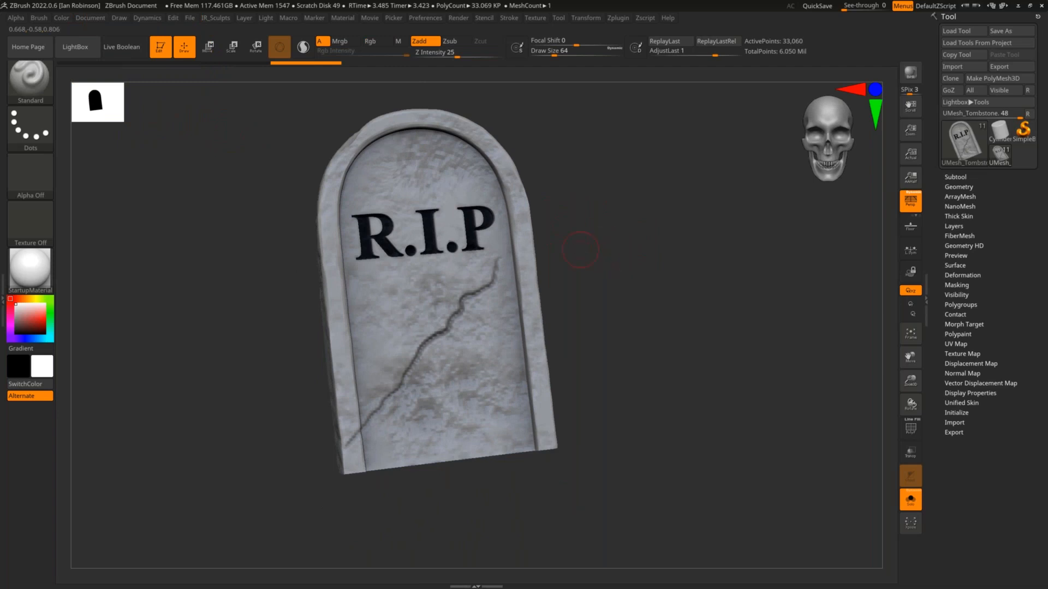
- Step the tombstone back up to its high-resolution subdivision level and inspect the sculpted detail
{"action": "key", "text": "d"}
{"action": "key", "text": "d"}
{"action": "key", "text": "d"}
{"action": "left_click_drag", "start_coordinate": [647, 254], "coordinate": [681, 253], "text": "alt"}
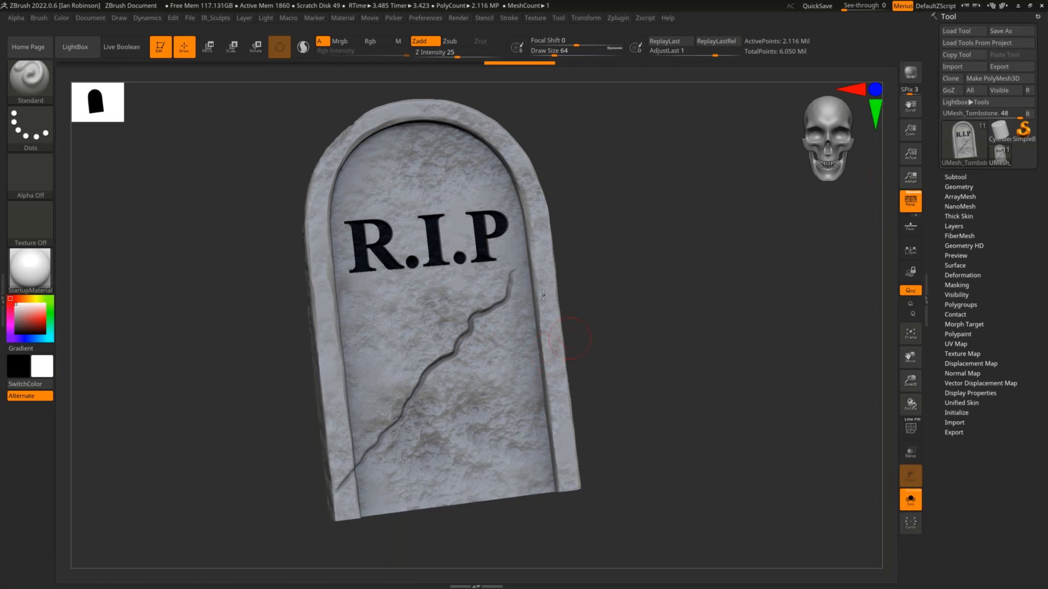
{"action": "left_click_drag", "start_coordinate": [600, 298], "coordinate": [614, 290]}
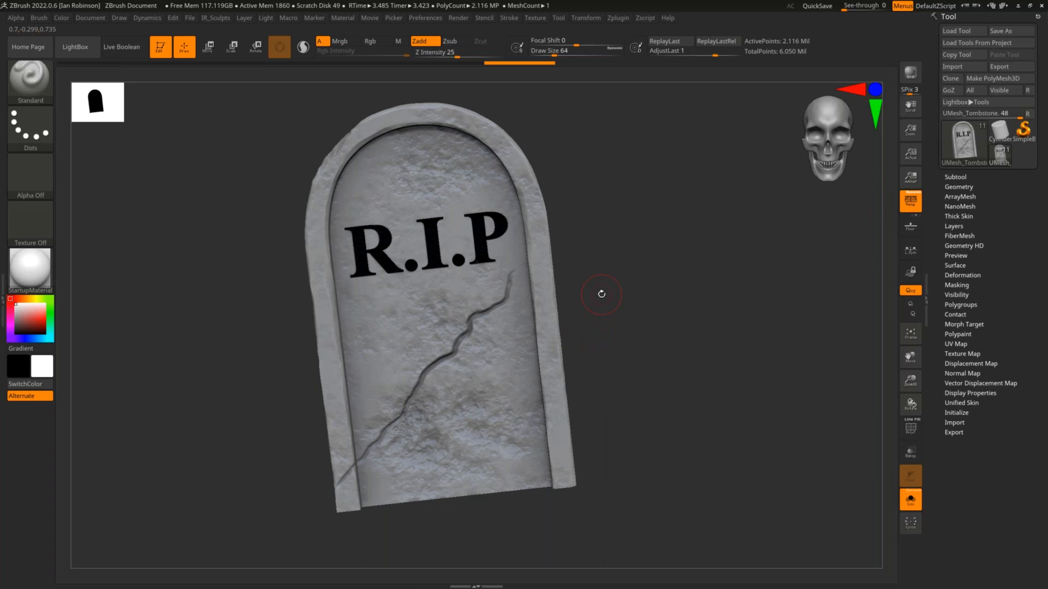
- Open the DefaultProject.ZPR sphere project from LightBox without saving changes to the tombstone project
{"action": "mouse_move", "coordinate": [674, 273]}
{"action": "left_mouse_down"}
{"action": "mouse_move", "coordinate": [663, 277]}
{"action": "mouse_move", "coordinate": [662, 307]}
{"action": "mouse_move", "coordinate": [700, 300]}
{"action": "left_mouse_up"}
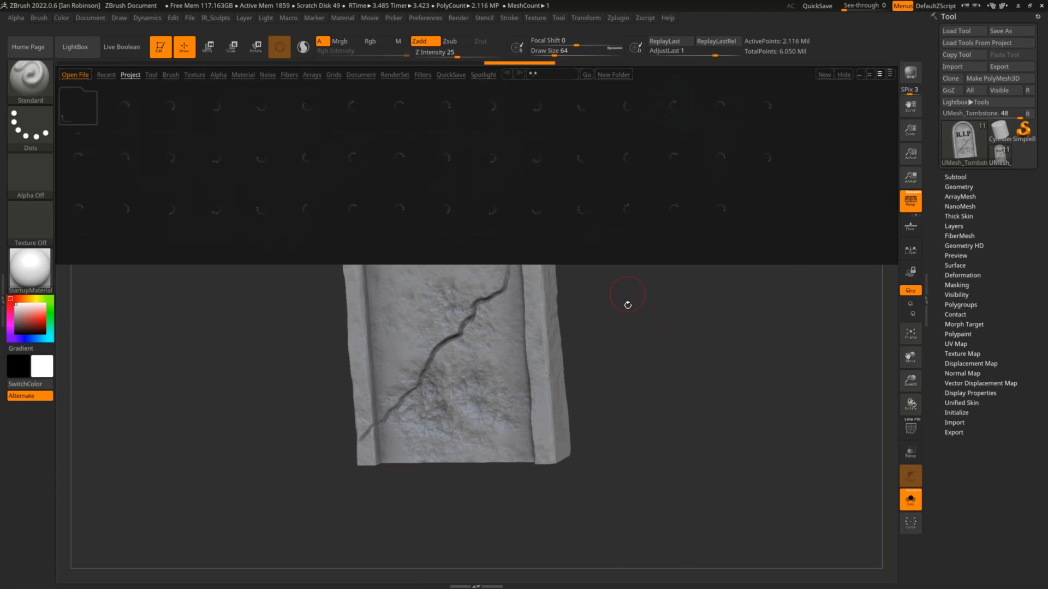
{"action": "left_click_drag", "start_coordinate": [628, 305], "coordinate": [648, 320]}
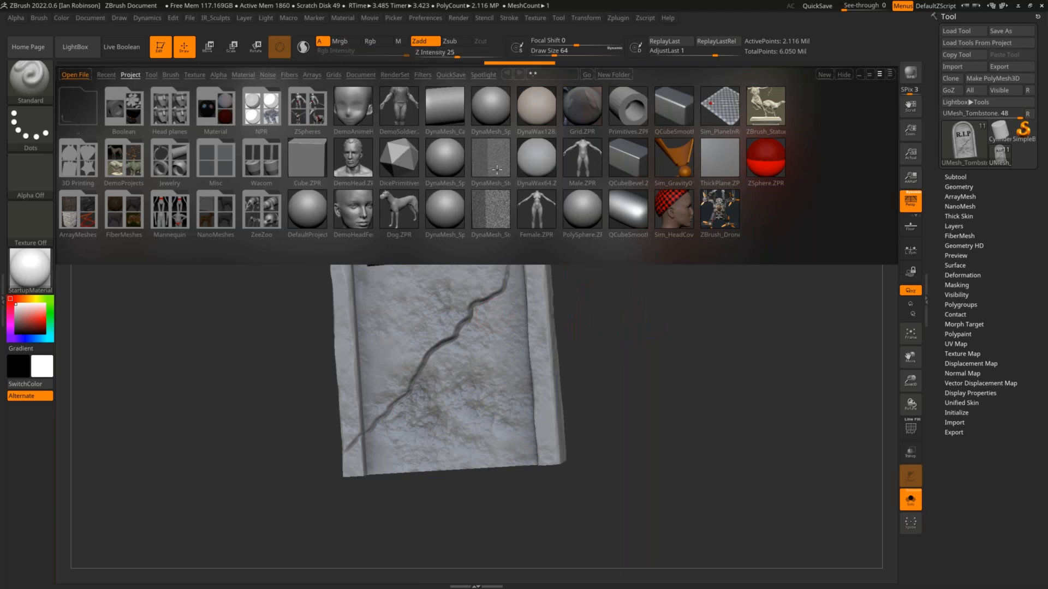
{"action": "double_click", "coordinate": [312, 214]}
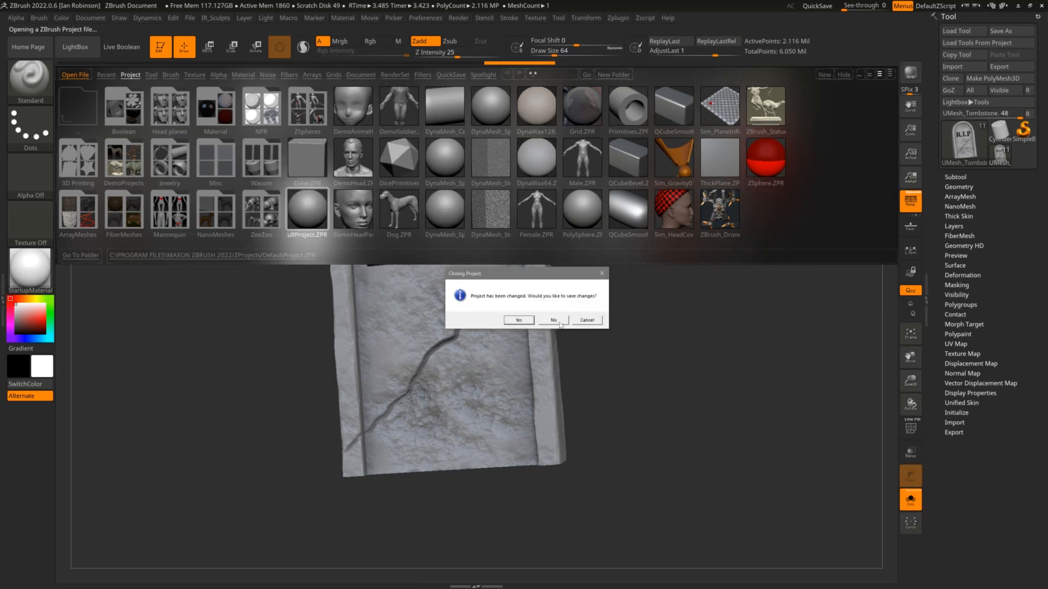
{"action": "left_click", "coordinate": [557, 325]}
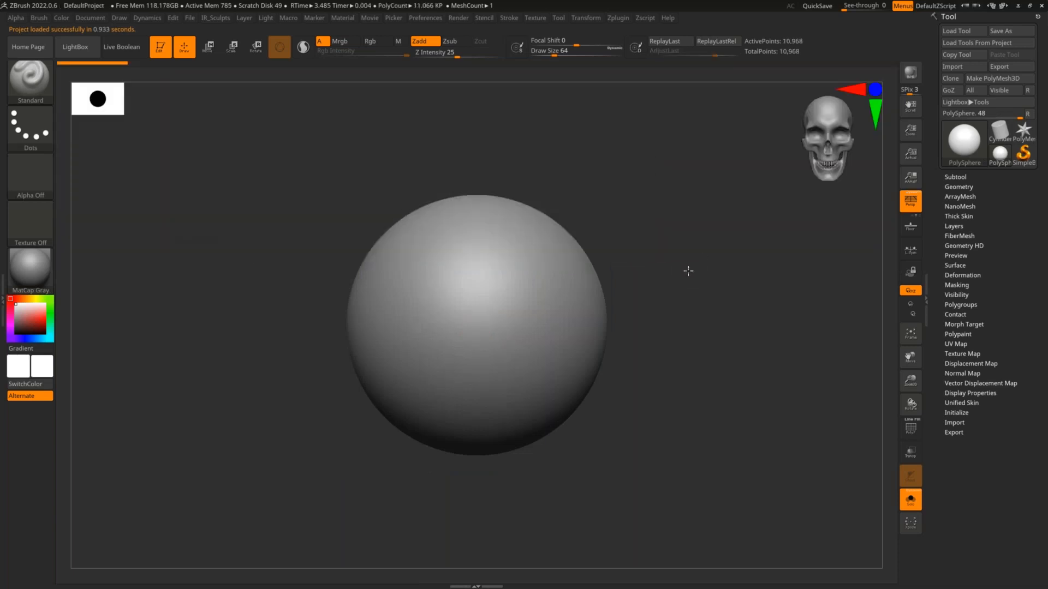
- Try a Standard brush stroke on the sphere with a draw size of about 120, and undo it
{"action": "key", "text": "s"}
{"action": "mouse_move", "coordinate": [514, 269]}
{"action": "left_mouse_down"}
{"action": "mouse_move", "coordinate": [537, 272]}
{"action": "mouse_move", "coordinate": [571, 349]}
{"action": "left_mouse_up"}
{"action": "key", "text": "ctrl+z"}
{"action": "key", "text": "ctrl+z"}
{"action": "key", "text": "ctrl+z"}
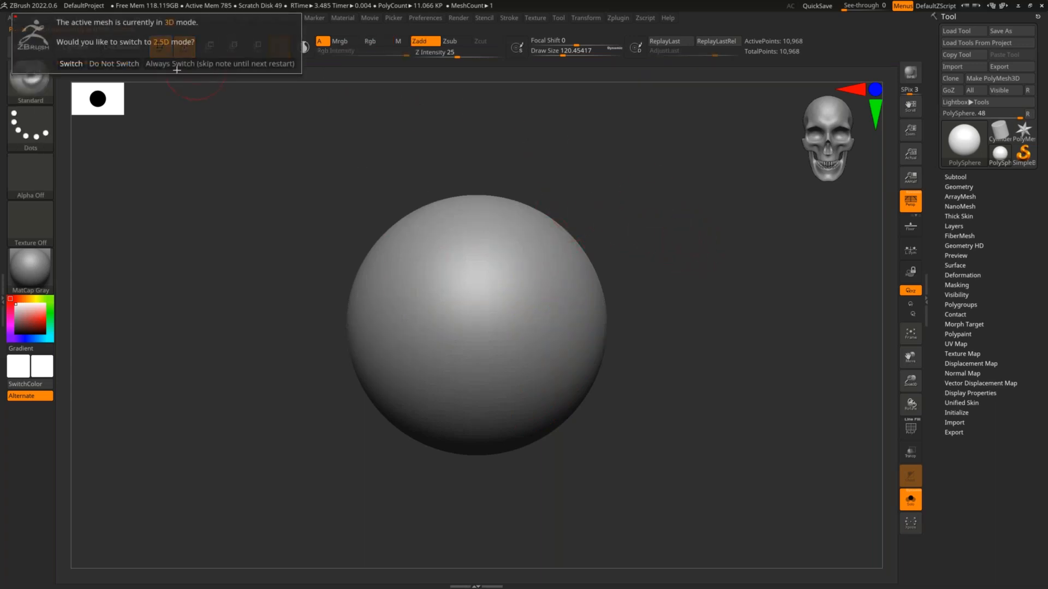
- Switch the active mesh from 3D to 2.5D mode, hide LightBox and clear the canvas
{"action": "left_click", "coordinate": [75, 64]}
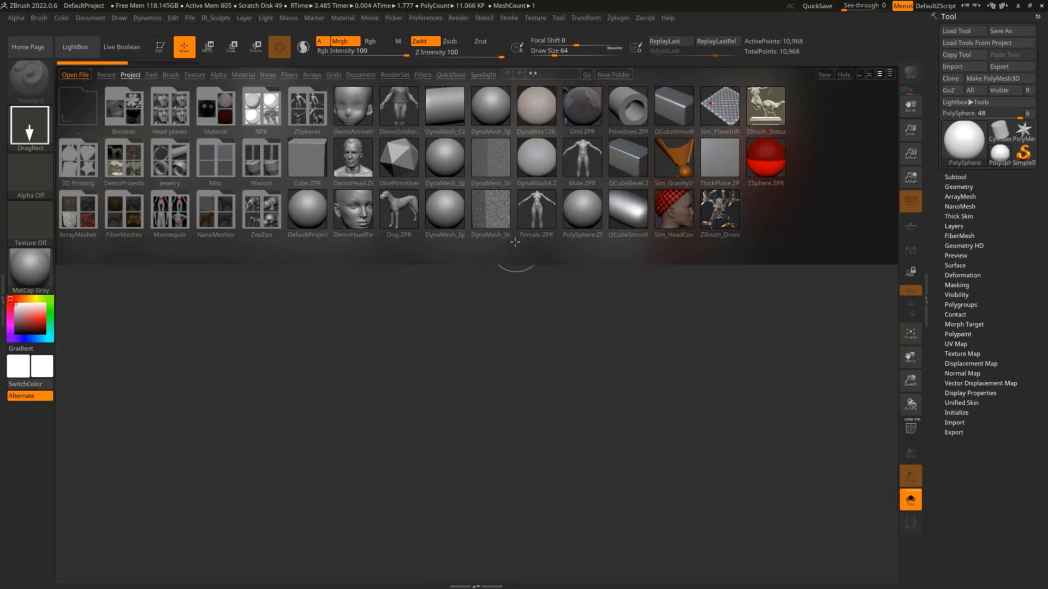
{"action": "left_click", "coordinate": [72, 48]}
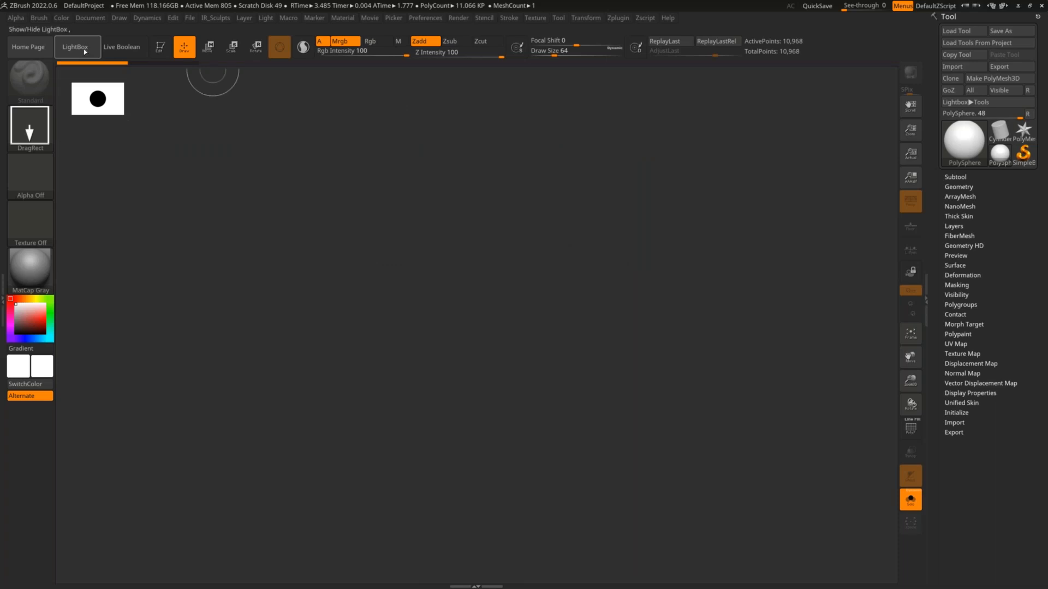
{"action": "left_click", "coordinate": [84, 52]}
{"action": "left_click", "coordinate": [87, 52]}
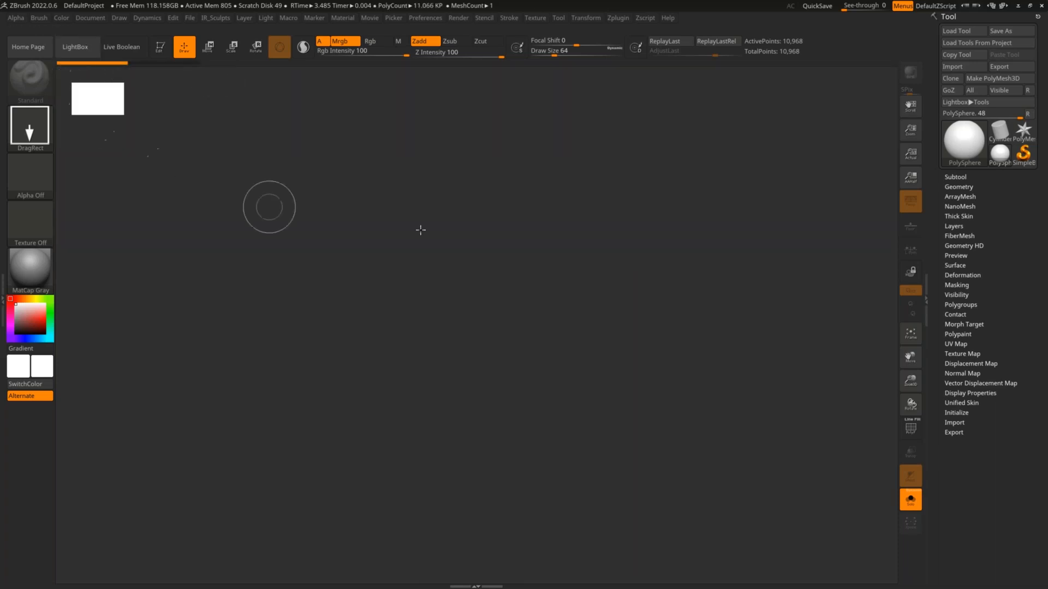
- Choose the Cube3D primitive as the current tool and draw a large cube in the middle of the canvas
{"action": "left_click", "coordinate": [1023, 155]}
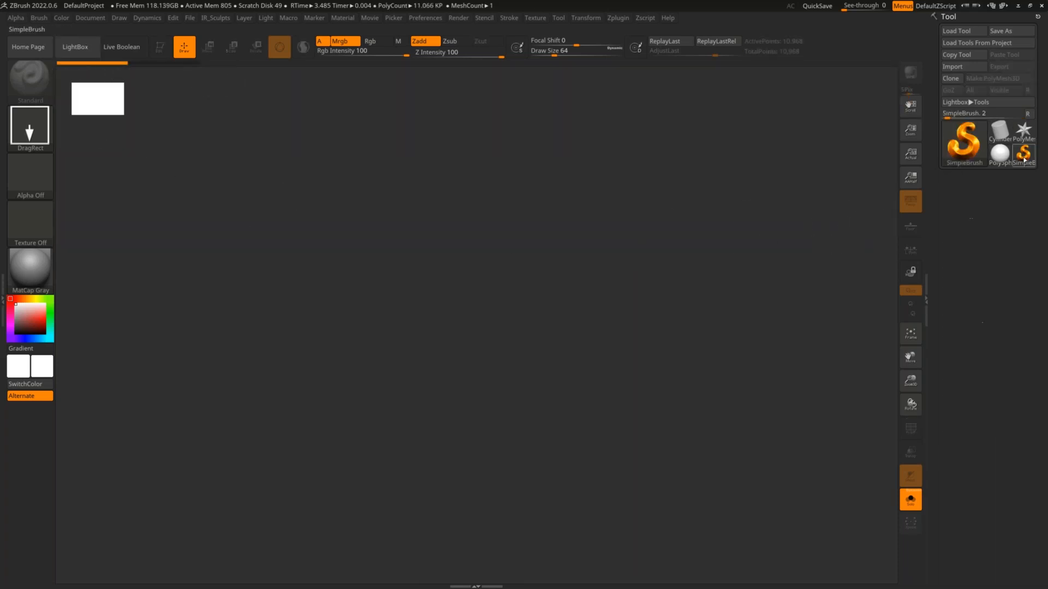
{"action": "left_click", "coordinate": [968, 146]}
{"action": "left_click", "coordinate": [967, 158]}
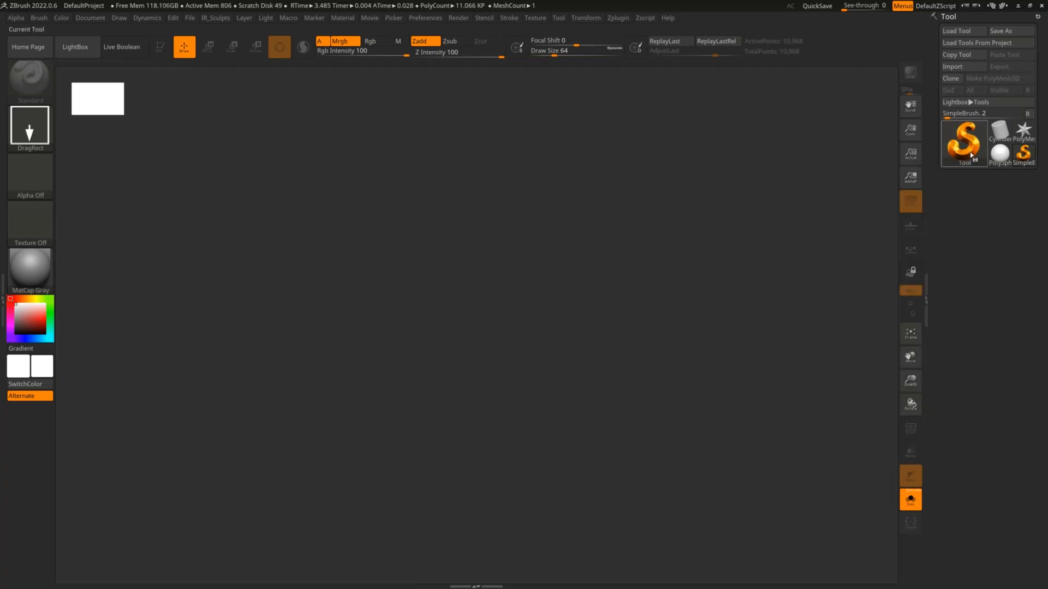
{"action": "left_click", "coordinate": [970, 155]}
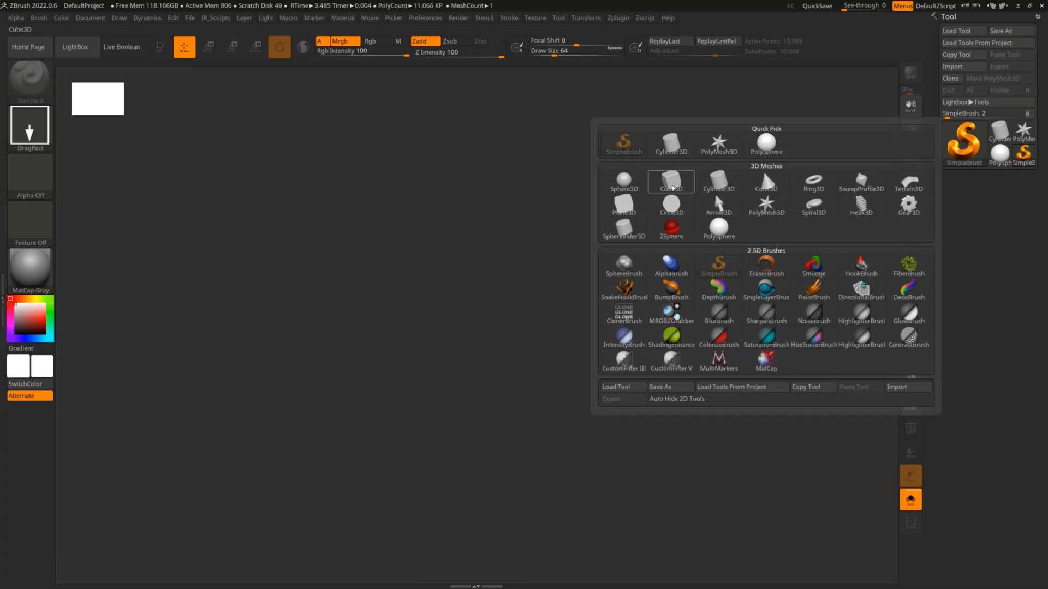
{"action": "mouse_move", "coordinate": [672, 188]}
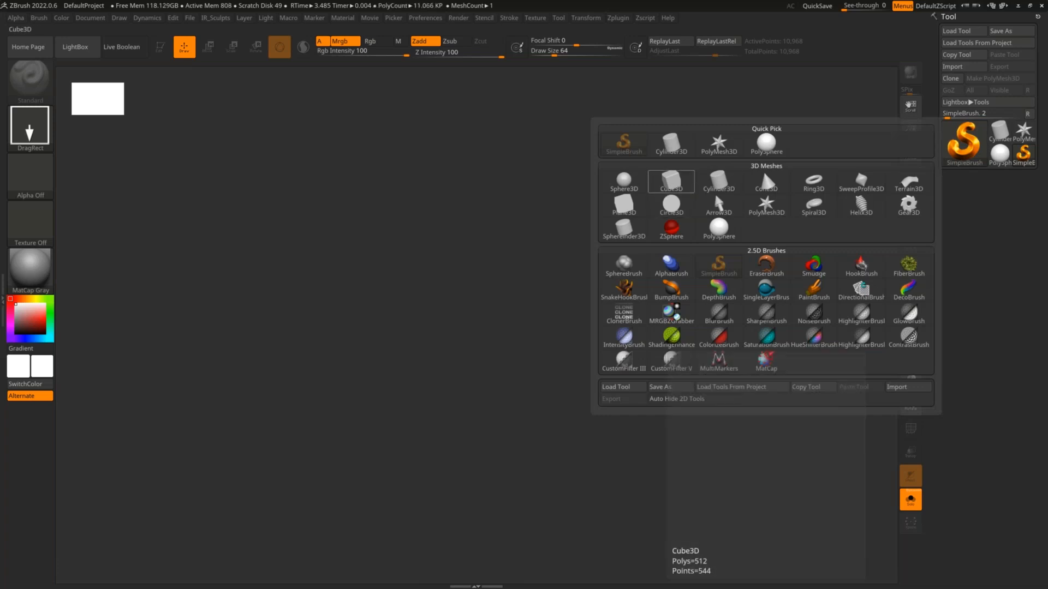
{"action": "left_click", "coordinate": [672, 183]}
{"action": "left_click_drag", "start_coordinate": [463, 276], "coordinate": [462, 465]}
{"action": "key", "text": "t"}
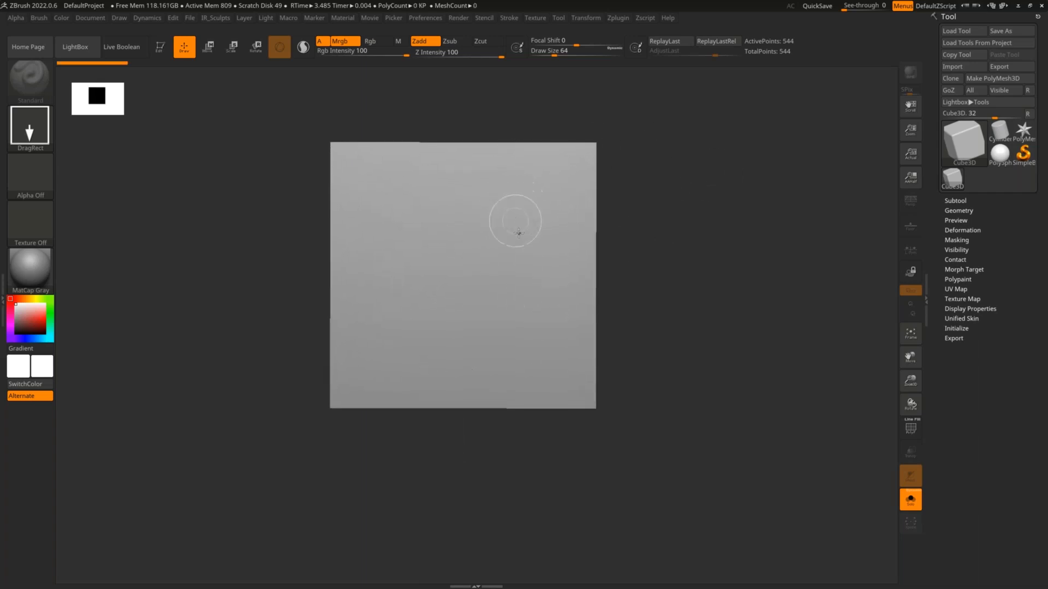
- Draw many overlapping Cube3D copies in varied sizes and rotations across the canvas in 2.5D mode
{"action": "left_click_drag", "start_coordinate": [687, 183], "coordinate": [567, 358]}
{"action": "left_click_drag", "start_coordinate": [364, 298], "coordinate": [314, 370]}
{"action": "left_click_drag", "start_coordinate": [245, 293], "coordinate": [246, 387]}
{"action": "left_click_drag", "start_coordinate": [255, 241], "coordinate": [282, 321]}
{"action": "left_click_drag", "start_coordinate": [436, 206], "coordinate": [505, 274]}
{"action": "left_click_drag", "start_coordinate": [612, 239], "coordinate": [711, 412]}
{"action": "left_click_drag", "start_coordinate": [563, 389], "coordinate": [485, 441]}
{"action": "left_click_drag", "start_coordinate": [381, 372], "coordinate": [358, 460]}
{"action": "left_click_drag", "start_coordinate": [440, 360], "coordinate": [521, 442]}
{"action": "left_click_drag", "start_coordinate": [674, 378], "coordinate": [714, 473]}
{"action": "left_click_drag", "start_coordinate": [611, 410], "coordinate": [599, 428]}
{"action": "left_click_drag", "start_coordinate": [299, 394], "coordinate": [303, 478]}
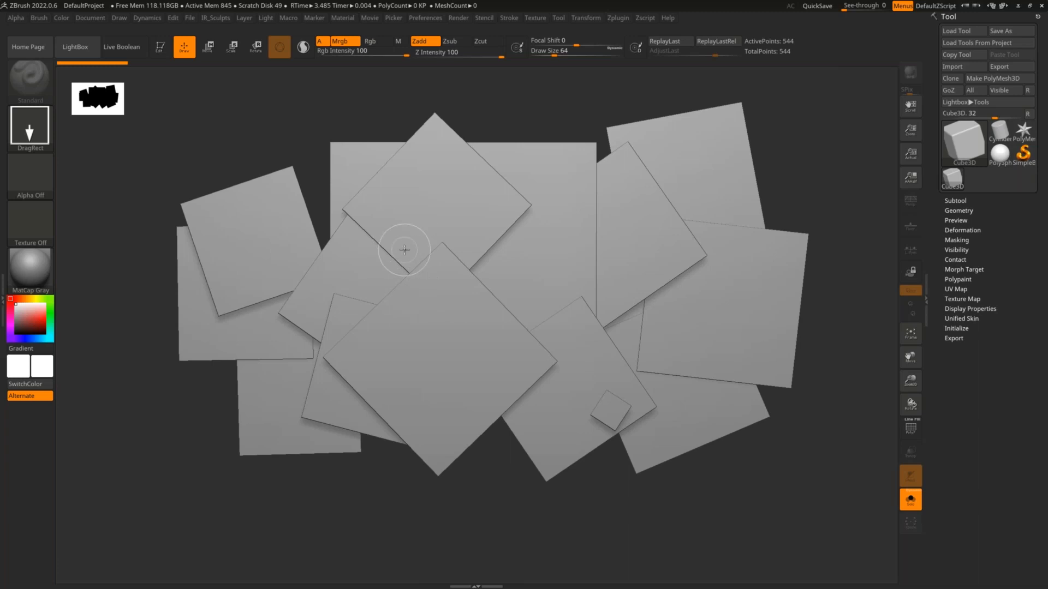
{"action": "mouse_move", "coordinate": [290, 118]}
{"action": "left_mouse_down"}
{"action": "mouse_move", "coordinate": [331, 191]}
{"action": "mouse_move", "coordinate": [315, 210]}
{"action": "left_mouse_up"}
{"action": "left_click_drag", "start_coordinate": [356, 124], "coordinate": [373, 172]}
{"action": "left_click_drag", "start_coordinate": [438, 115], "coordinate": [453, 157]}
{"action": "left_click_drag", "start_coordinate": [508, 115], "coordinate": [529, 138]}
{"action": "left_click_drag", "start_coordinate": [570, 109], "coordinate": [677, 188]}
{"action": "left_click_drag", "start_coordinate": [479, 236], "coordinate": [536, 310]}
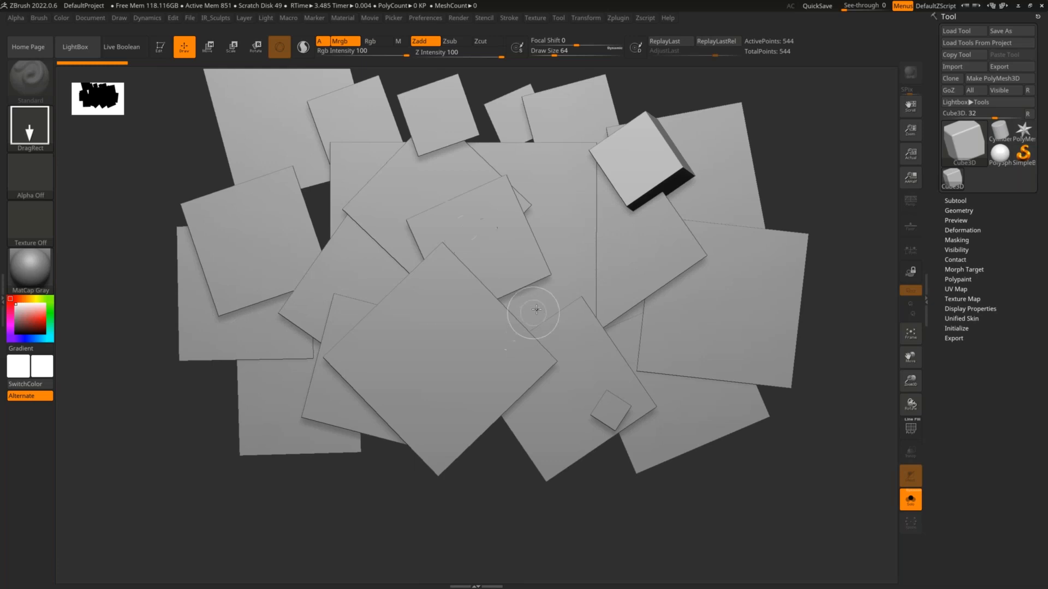
{"action": "key", "text": "ctrl"}
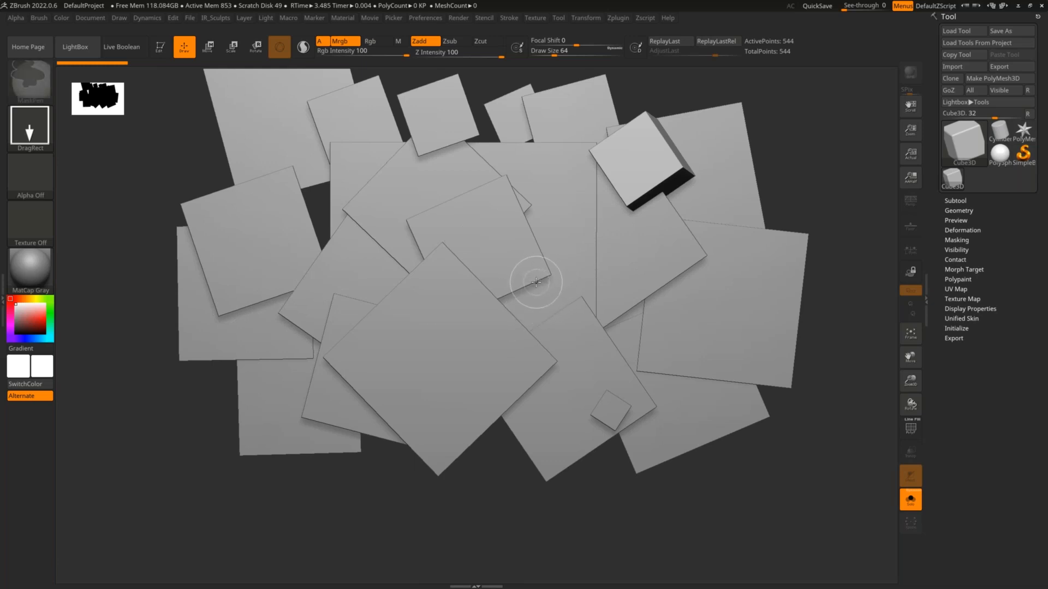
- Clear the canvas, draw a single Cube3D in edit mode, and convert it to a PolyMesh3D
{"action": "key", "text": "ctrl+n"}
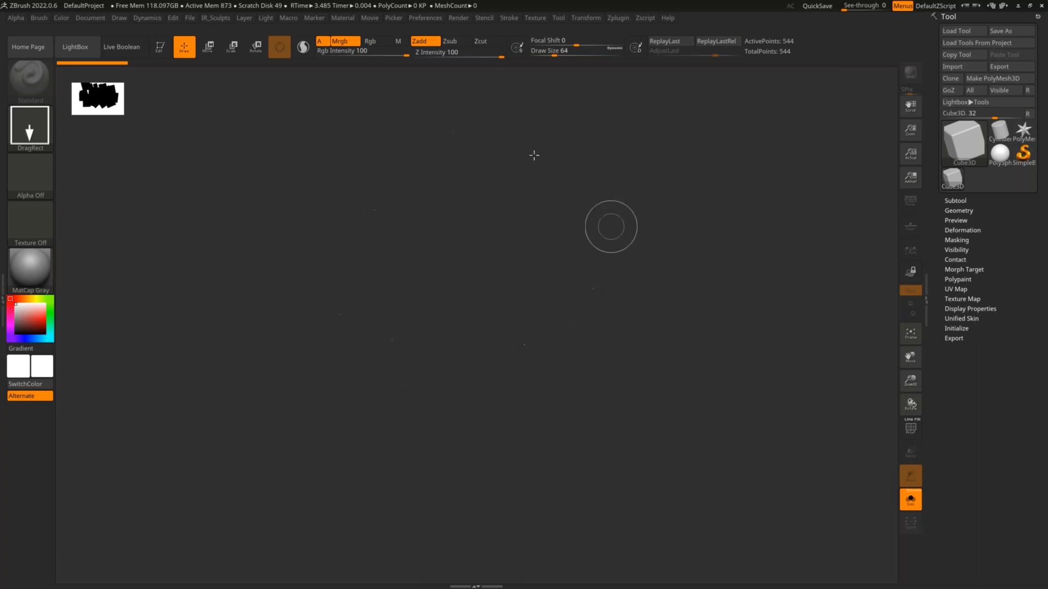
{"action": "left_click_drag", "start_coordinate": [460, 245], "coordinate": [465, 419]}
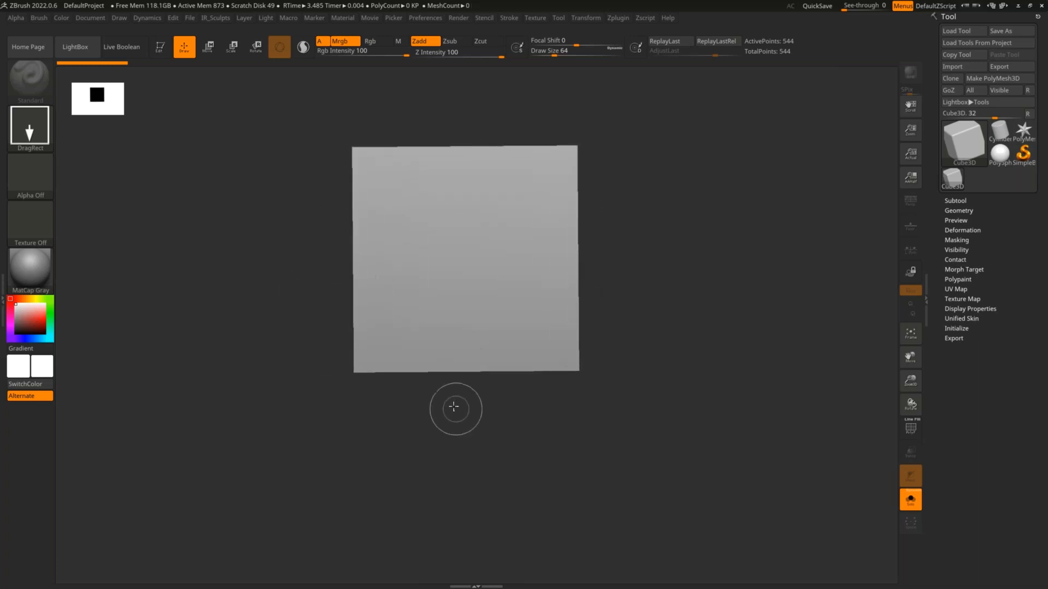
{"action": "left_click", "coordinate": [167, 55]}
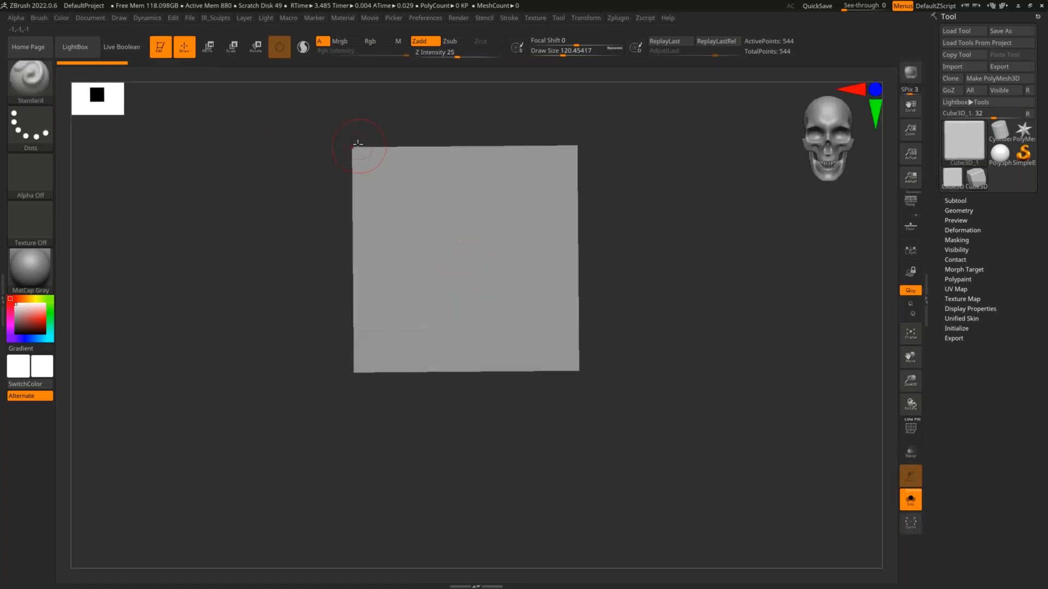
{"action": "left_click", "coordinate": [996, 80]}
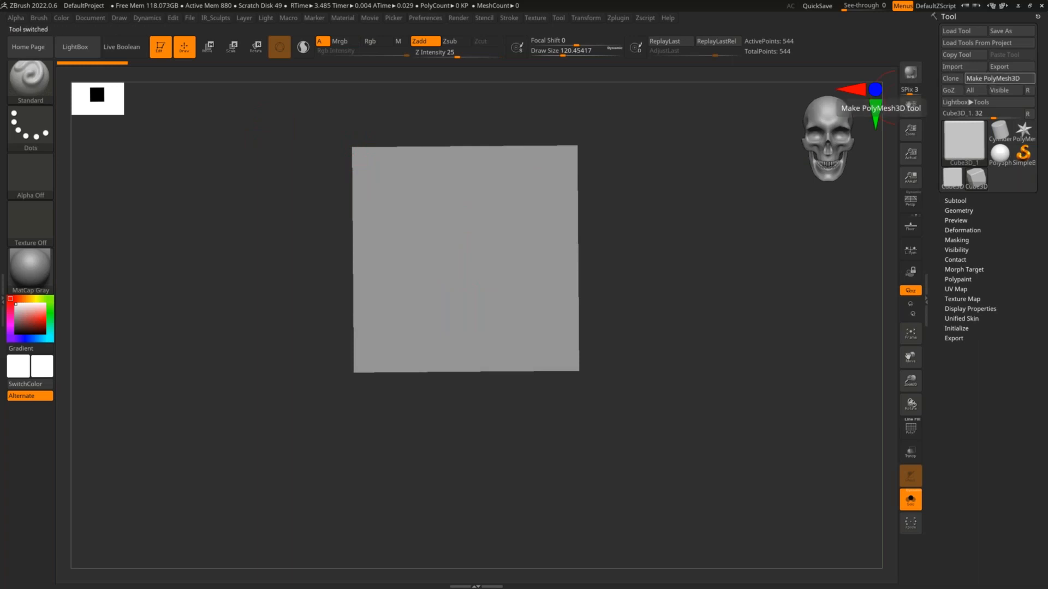
- Try a Standard brush stroke on the cube's front face, undo it, and return to a straight front view
{"action": "left_click_drag", "start_coordinate": [646, 237], "coordinate": [652, 227]}
{"action": "mouse_move", "coordinate": [484, 340]}
{"action": "left_mouse_down"}
{"action": "mouse_move", "coordinate": [540, 262]}
{"action": "mouse_move", "coordinate": [382, 295]}
{"action": "mouse_move", "coordinate": [546, 328]}
{"action": "mouse_move", "coordinate": [454, 397]}
{"action": "left_mouse_up"}
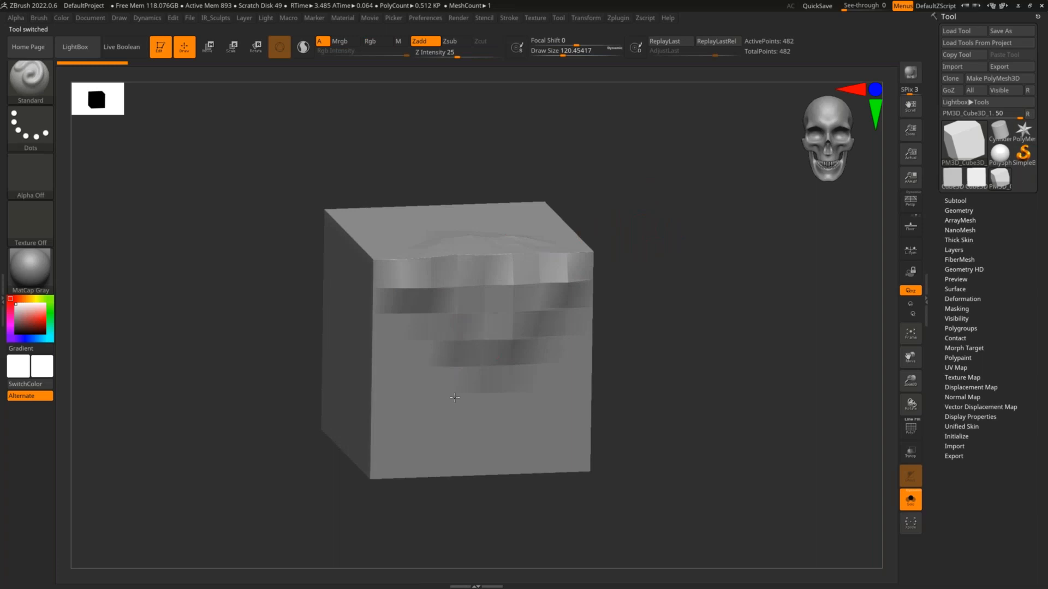
{"action": "key", "text": "ctrl+z"}
{"action": "left_click_drag", "start_coordinate": [661, 175], "coordinate": [705, 204], "text": "shift"}
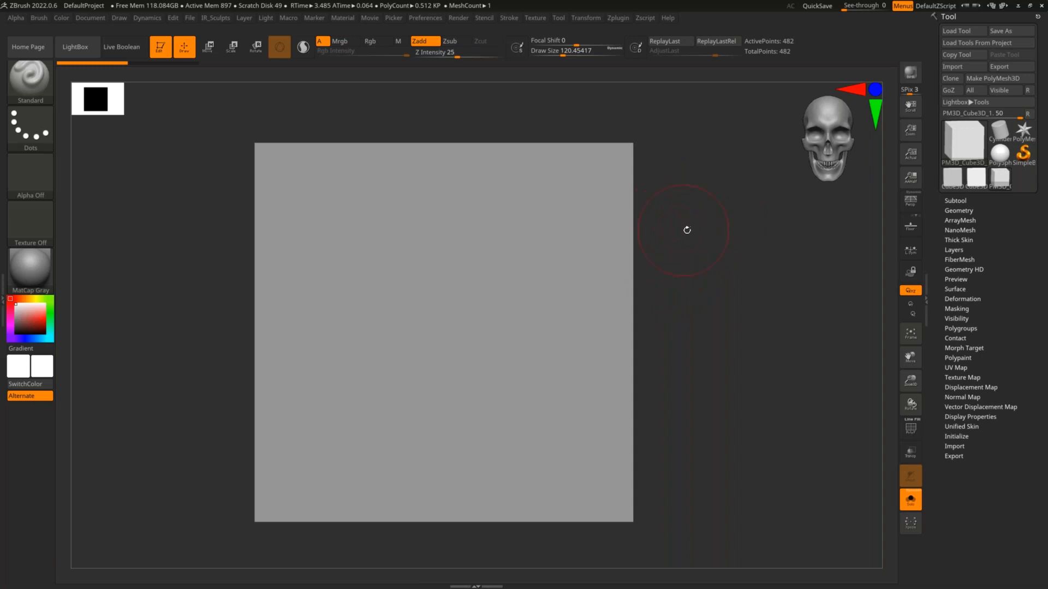
{"action": "left_click_drag", "start_coordinate": [703, 234], "coordinate": [677, 240], "text": "alt"}
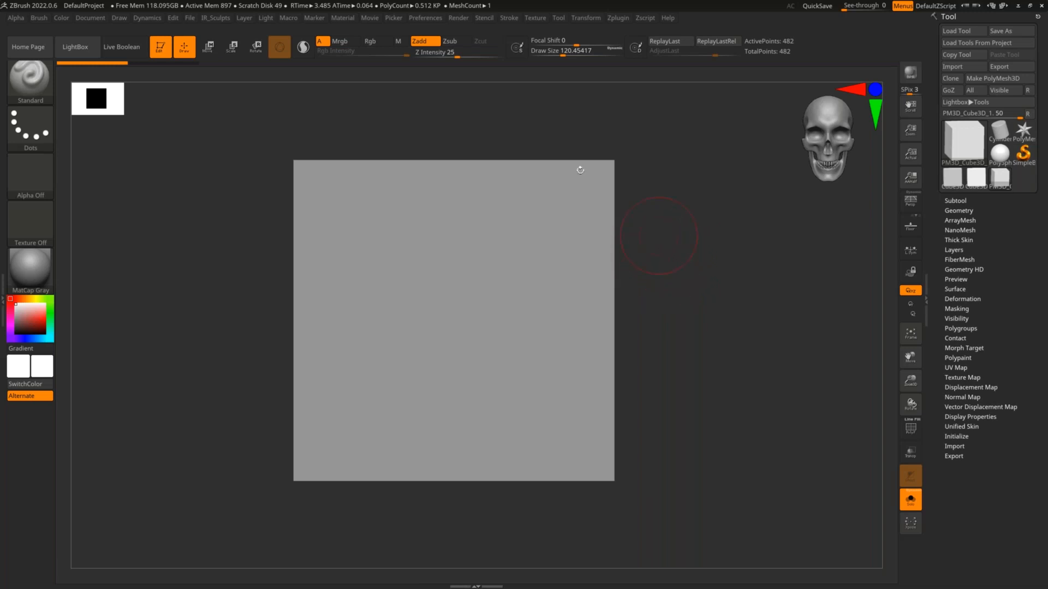
- Select the ZModeler brush from the 3D sculpting brushes, narrowing the list to those starting with Z
{"action": "left_click", "coordinate": [48, 88]}
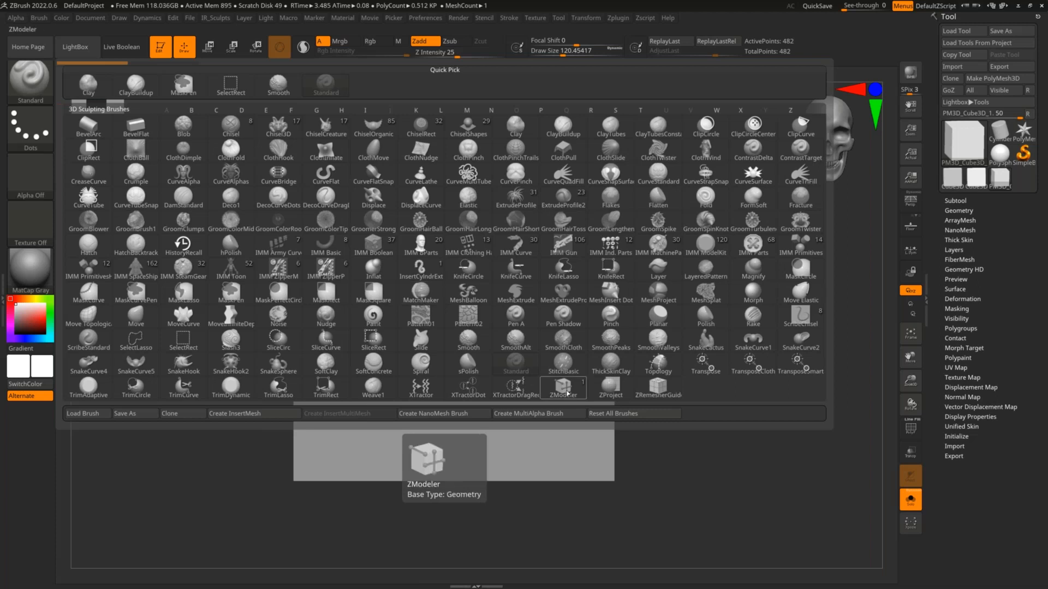
{"action": "key", "text": "z"}
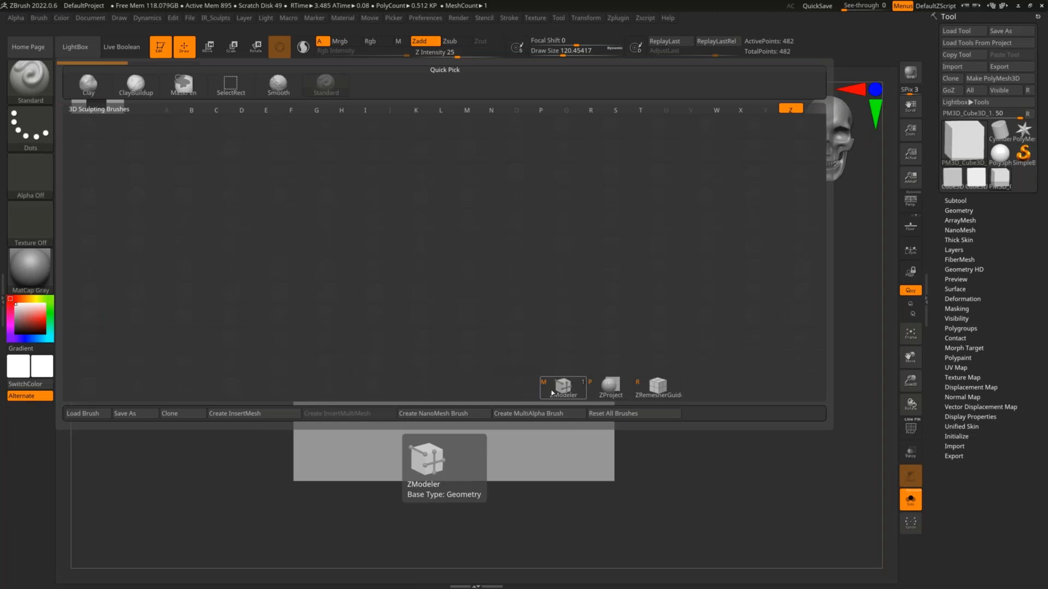
{"action": "left_click", "coordinate": [552, 393]}
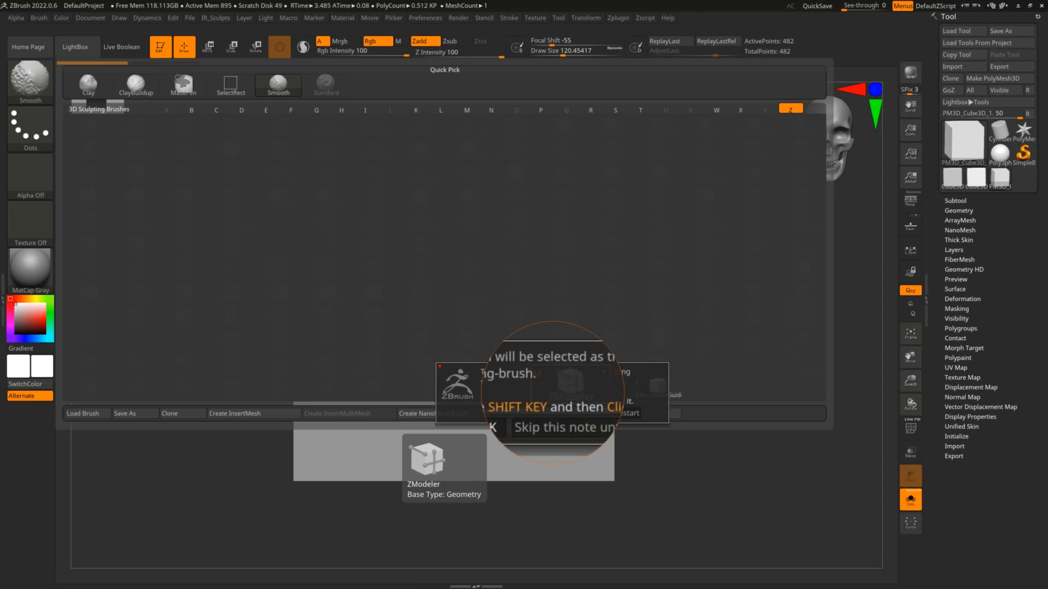
{"action": "left_click", "coordinate": [552, 390]}
{"action": "key", "text": "b"}
{"action": "key", "text": "Escape"}
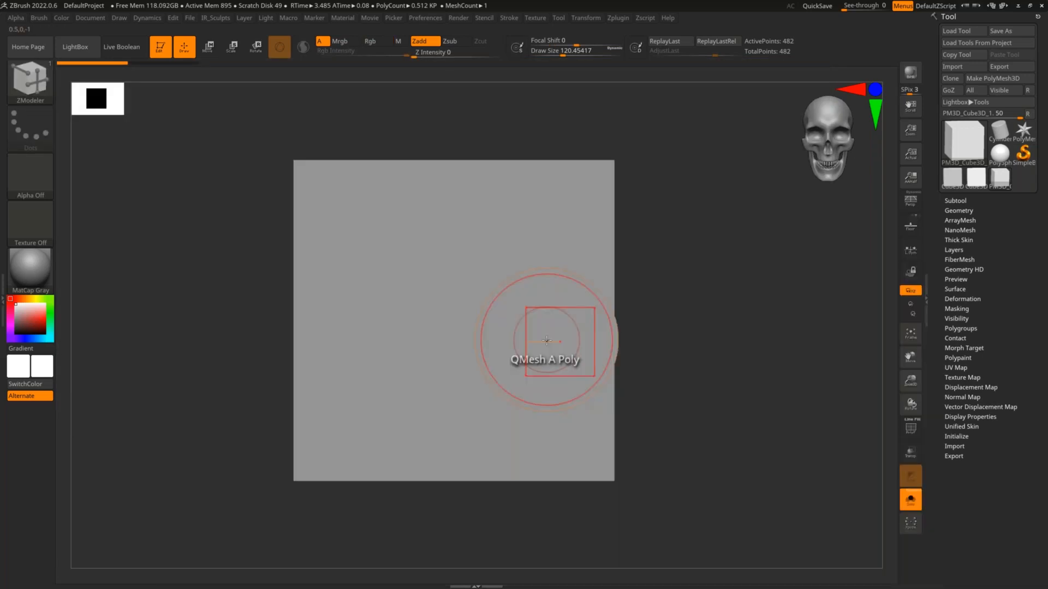
{"action": "key", "text": "b"}
{"action": "key", "text": "Escape"}
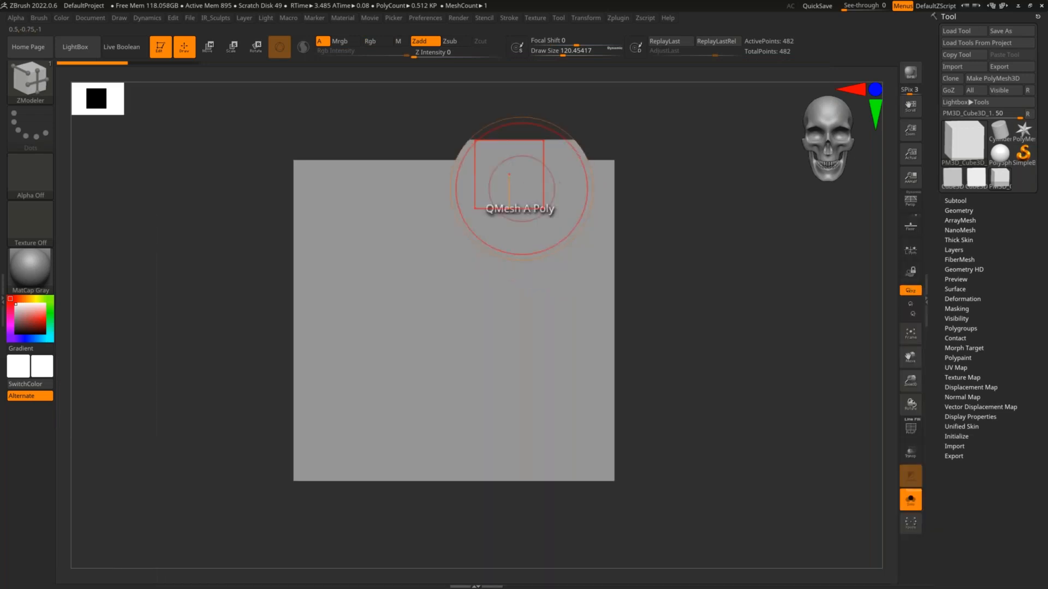
{"action": "key", "text": "b"}
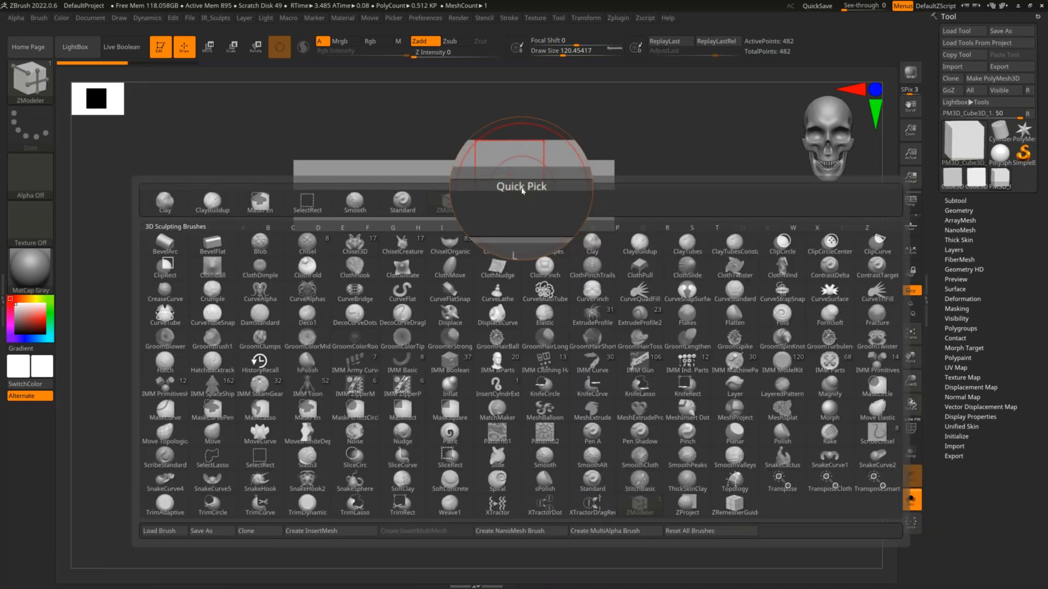
{"action": "key", "text": "z"}
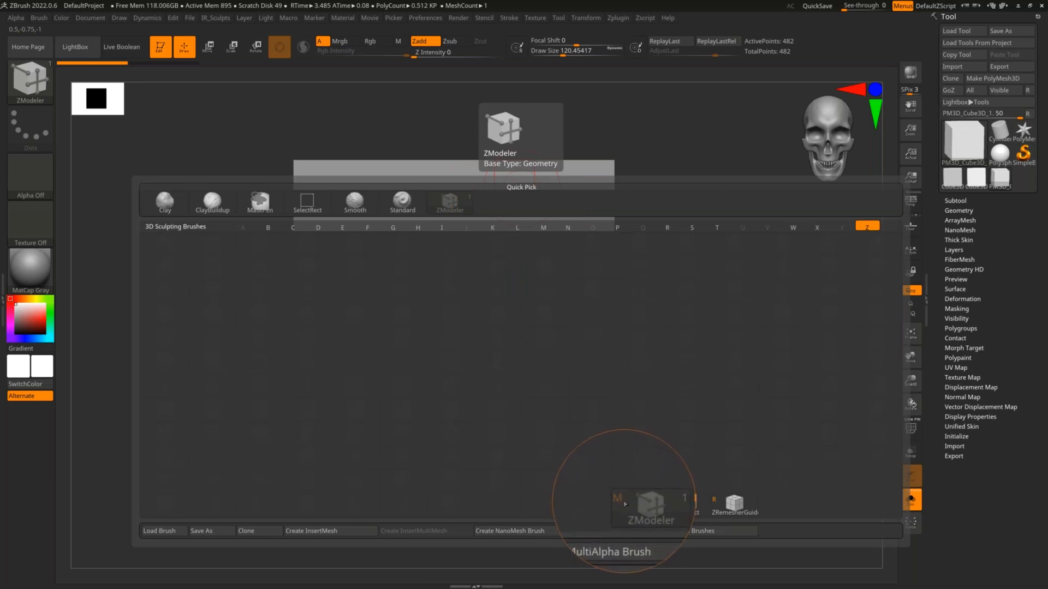
{"action": "left_click", "coordinate": [622, 502]}
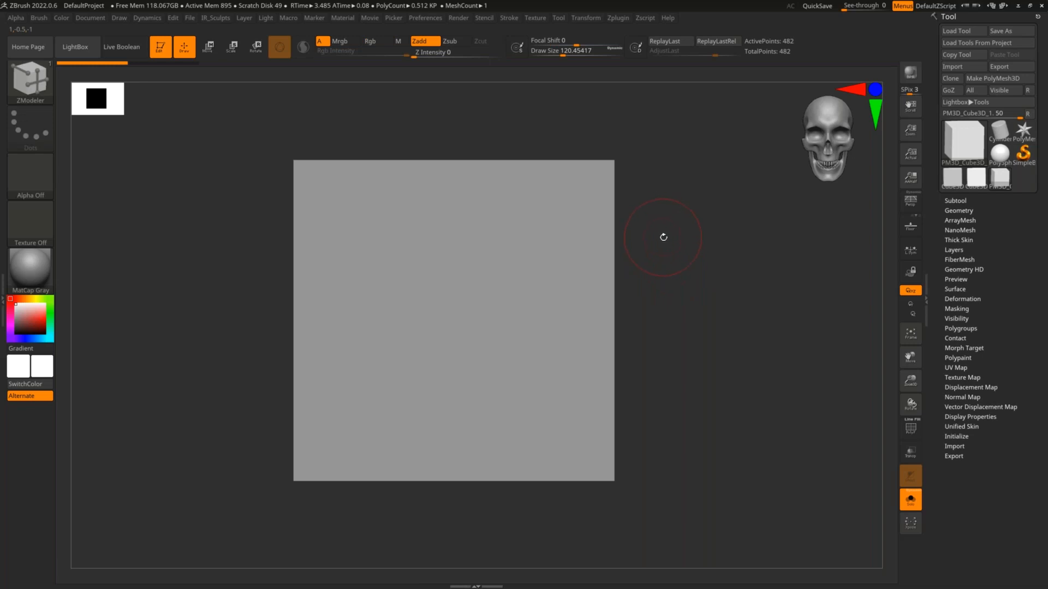
- Switch the active brush to ClayBuildup, and return to ZModeler
{"action": "key", "text": "b"}
{"action": "key", "text": "c"}
{"action": "key", "text": "b"}
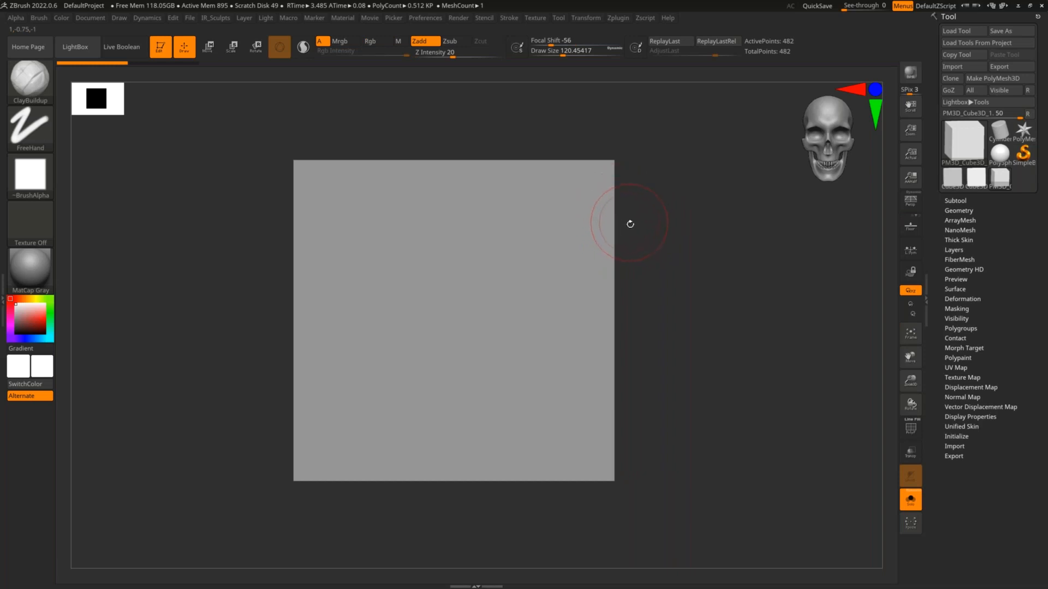
{"action": "key", "text": "b"}
{"action": "key", "text": "Escape"}
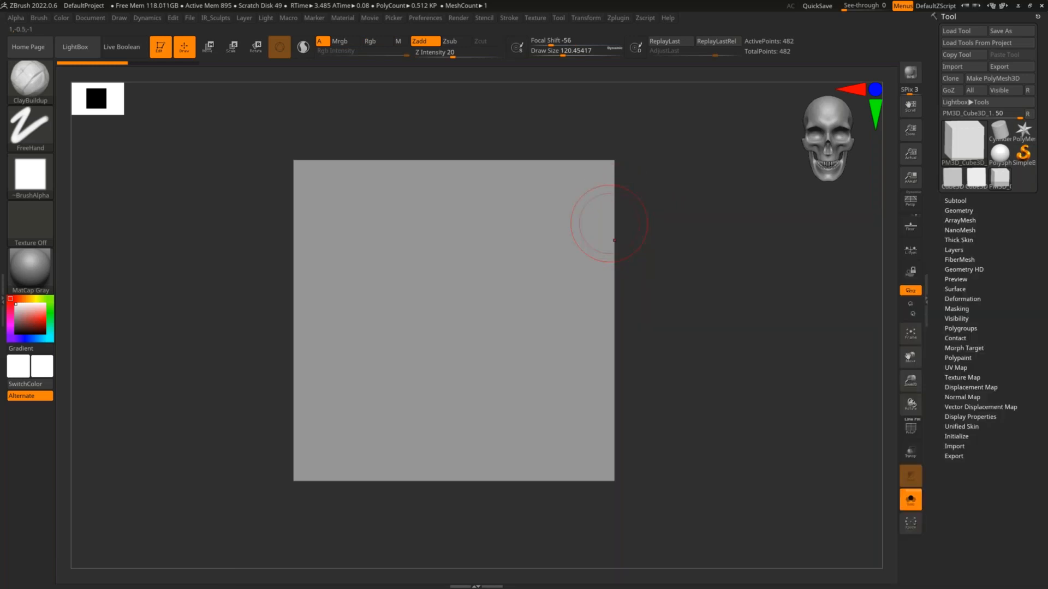
{"action": "key", "text": "b"}
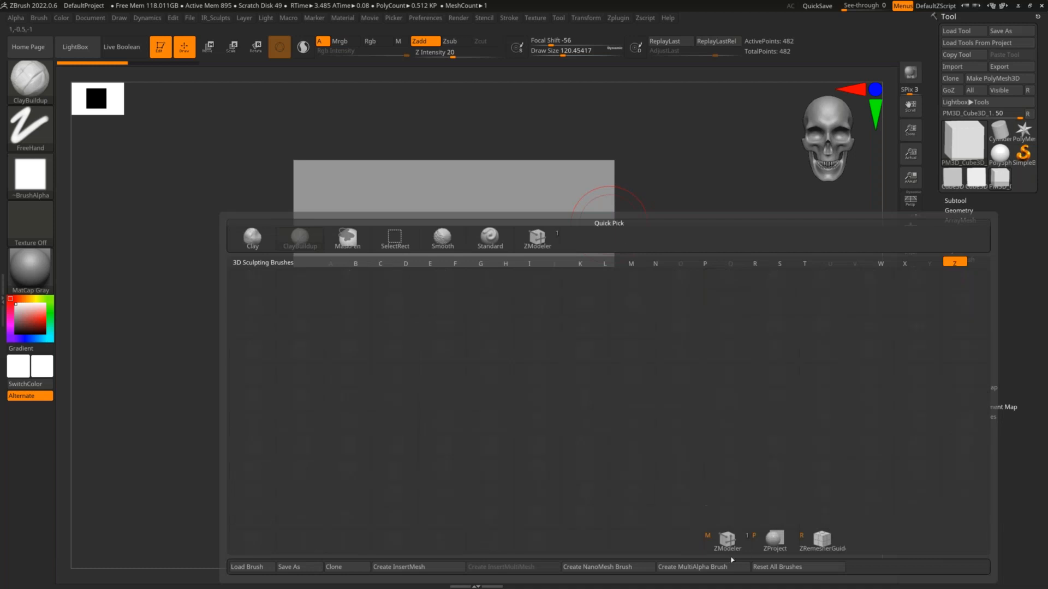
{"action": "left_click", "coordinate": [712, 539]}
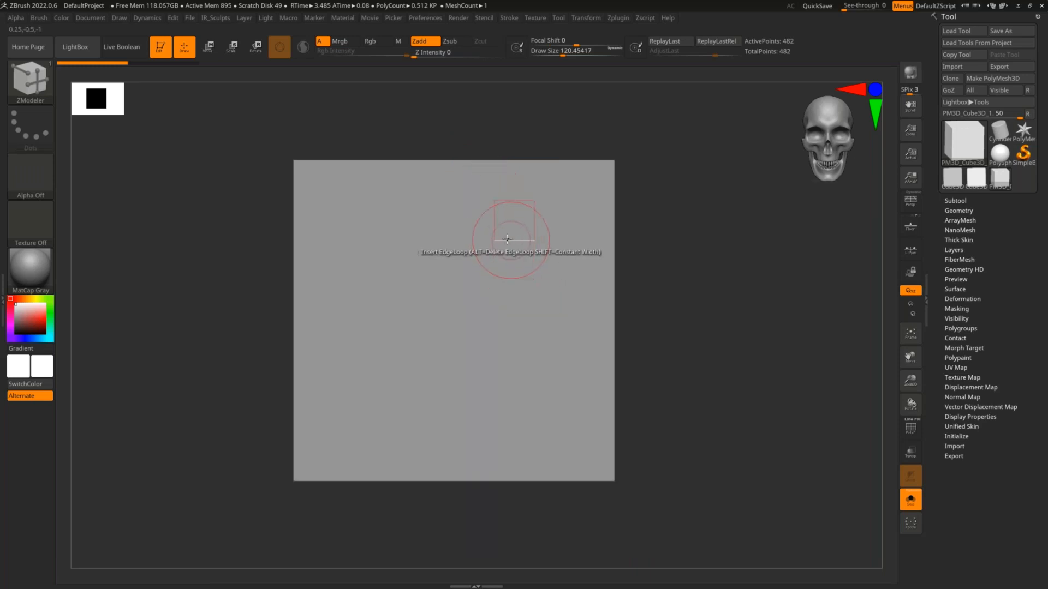
- Display the polyframe on the cube, switching it off and on again once to compare
{"action": "mouse_move", "coordinate": [545, 218]}
{"action": "right_mouse_down", "text": "ctrl"}
{"action": "mouse_move", "coordinate": [639, 218]}
{"action": "mouse_move", "coordinate": [655, 206]}
{"action": "right_mouse_up", "text": "ctrl"}
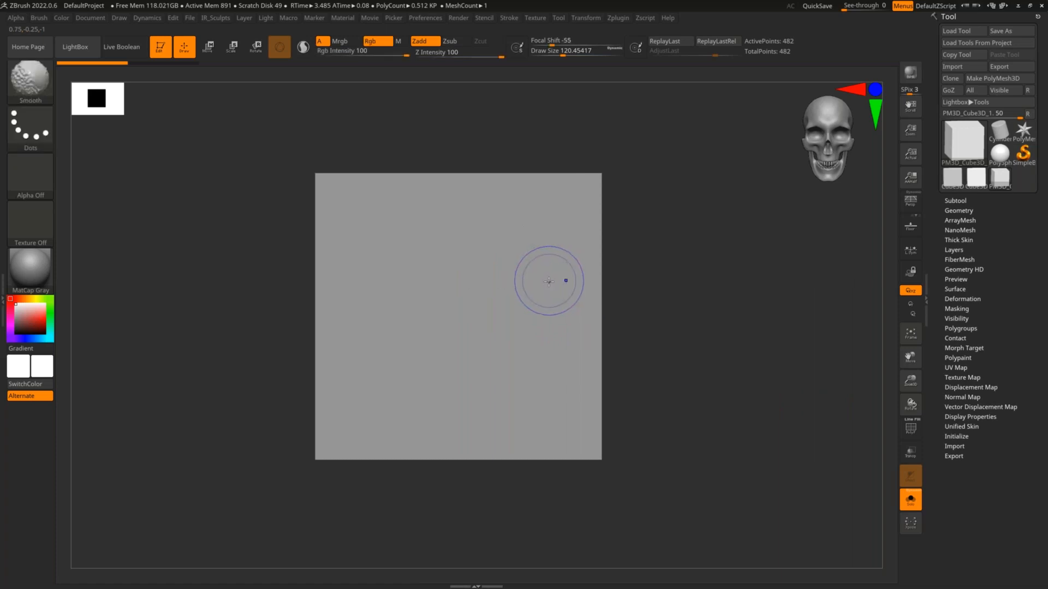
{"action": "key", "text": "shift+f"}
{"action": "left_click_drag", "start_coordinate": [647, 229], "coordinate": [561, 264]}
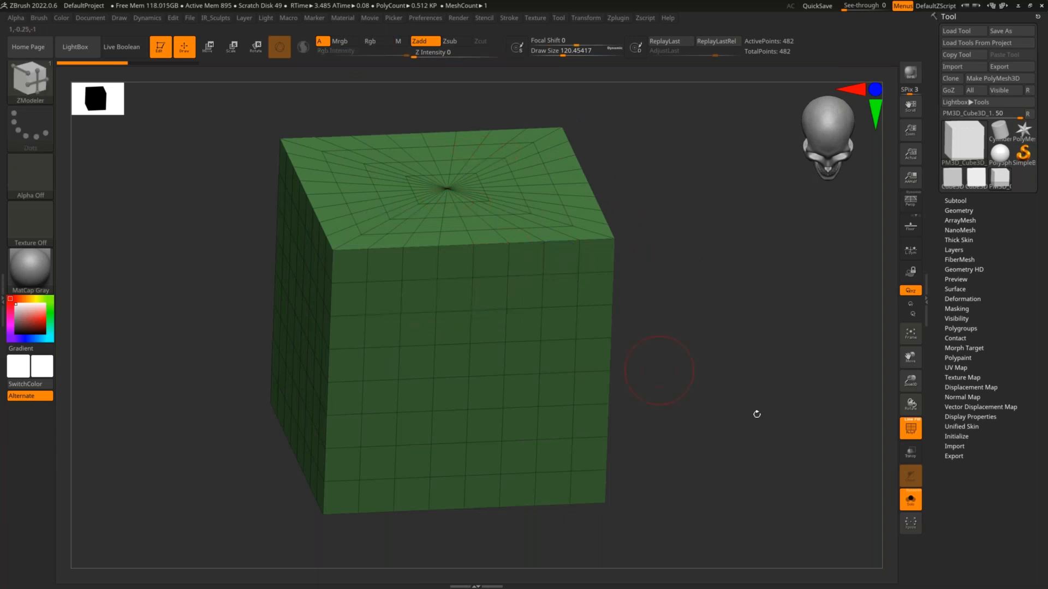
{"action": "left_click", "coordinate": [915, 435]}
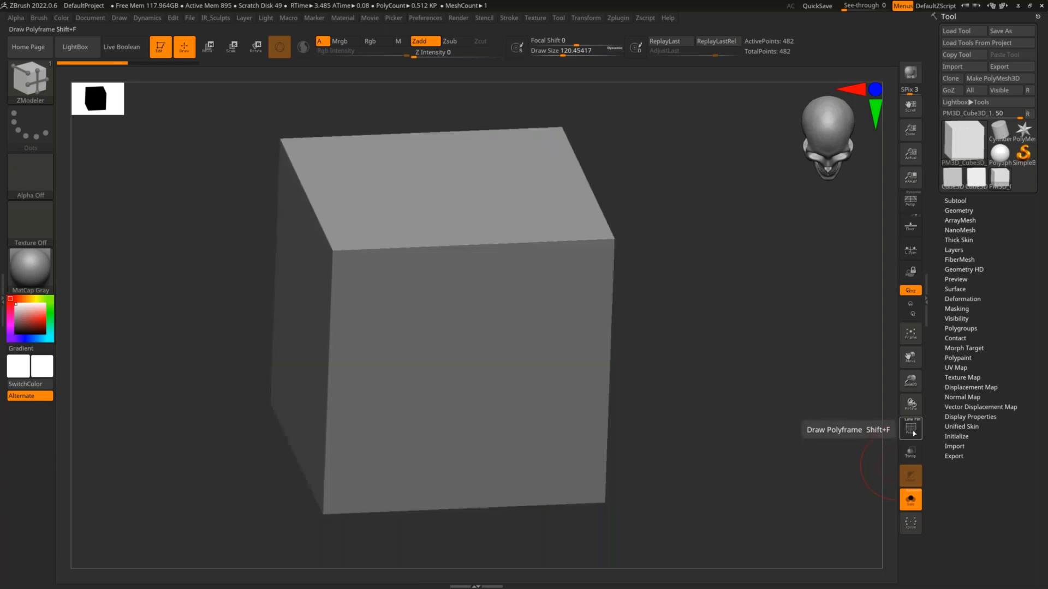
{"action": "left_click", "coordinate": [914, 432]}
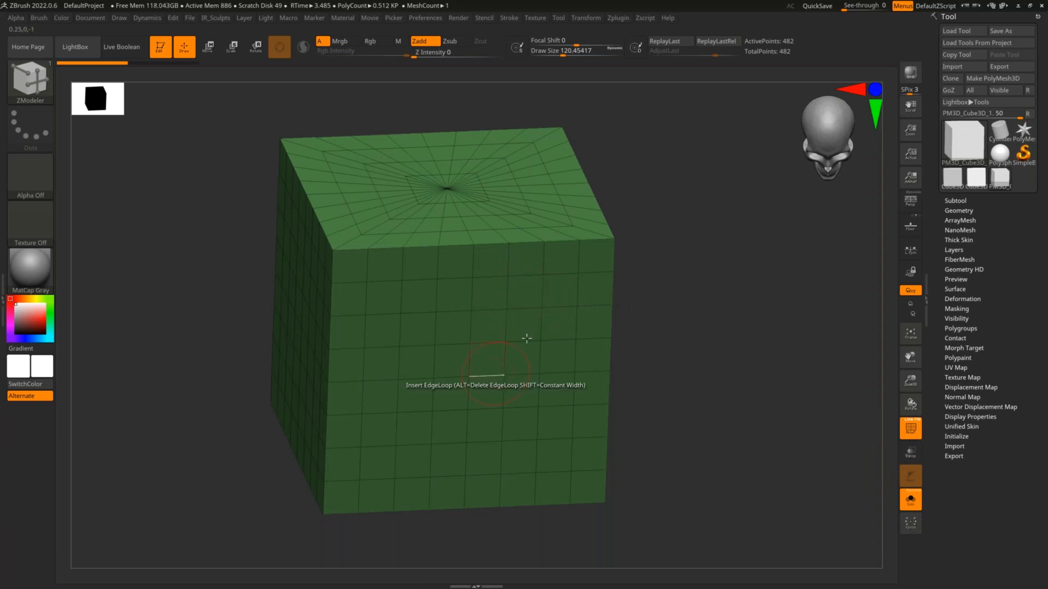
- Toggle the polyframe's Fill option off and on to compare the plain wireframe with the colored polygroup display
{"action": "key", "text": "shift"}
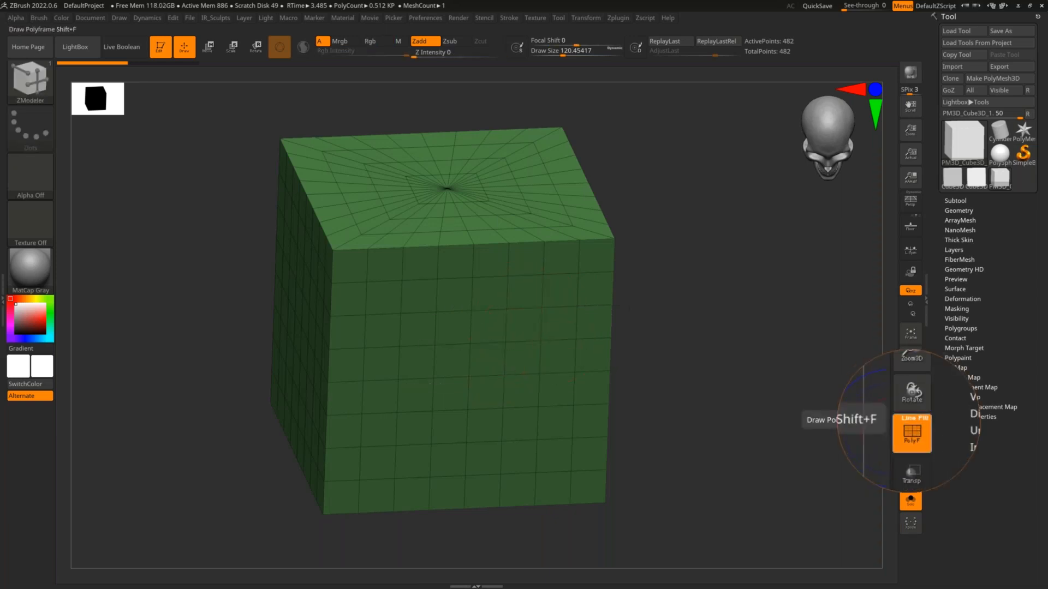
{"action": "left_click", "coordinate": [918, 420]}
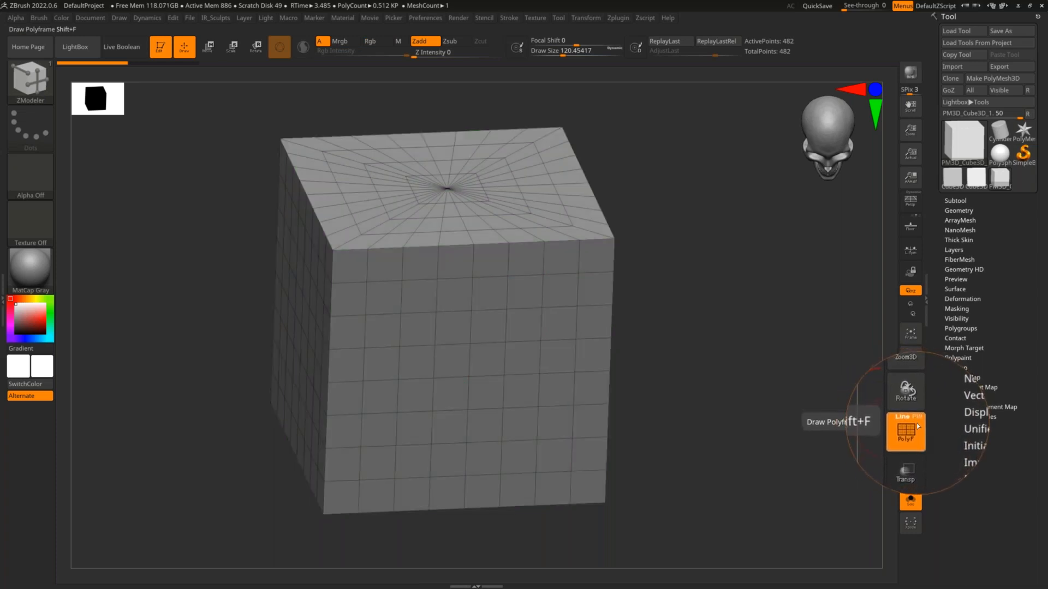
{"action": "left_click", "coordinate": [909, 421]}
{"action": "left_click", "coordinate": [909, 425]}
{"action": "left_click", "coordinate": [909, 427]}
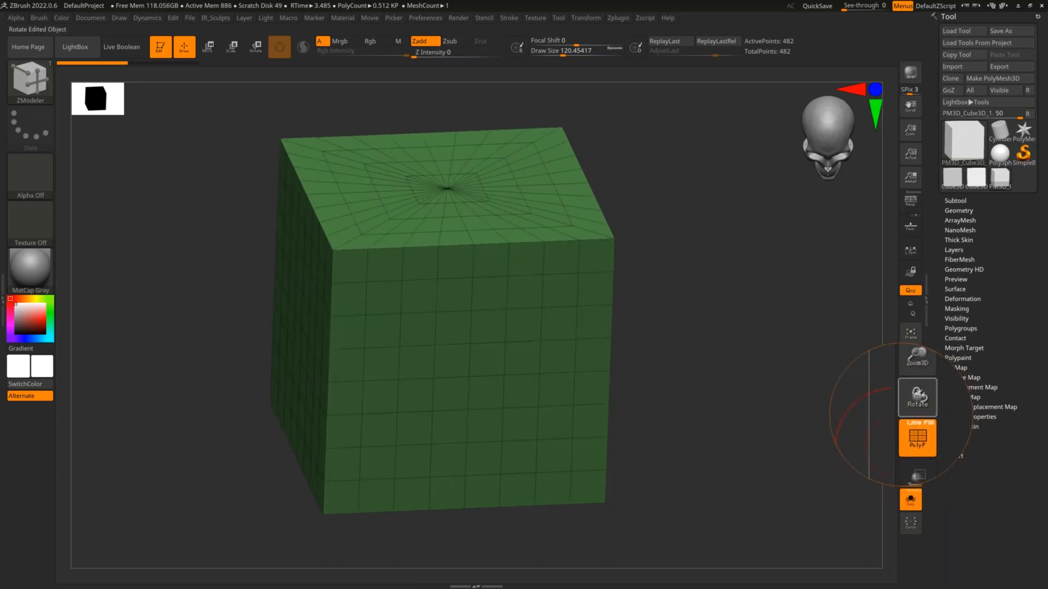
{"action": "left_click", "coordinate": [924, 431]}
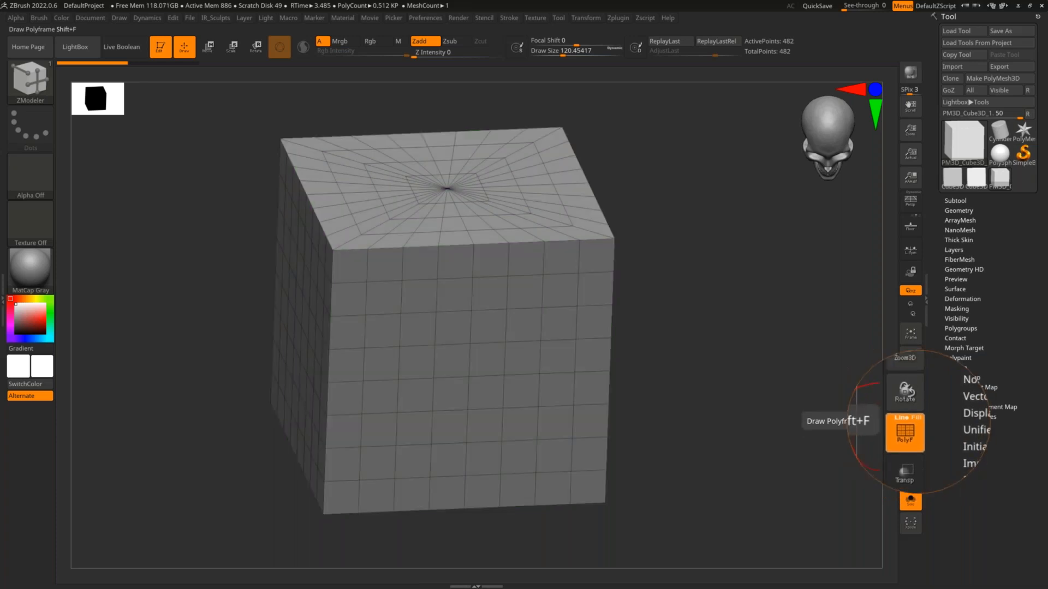
{"action": "left_click", "coordinate": [909, 427]}
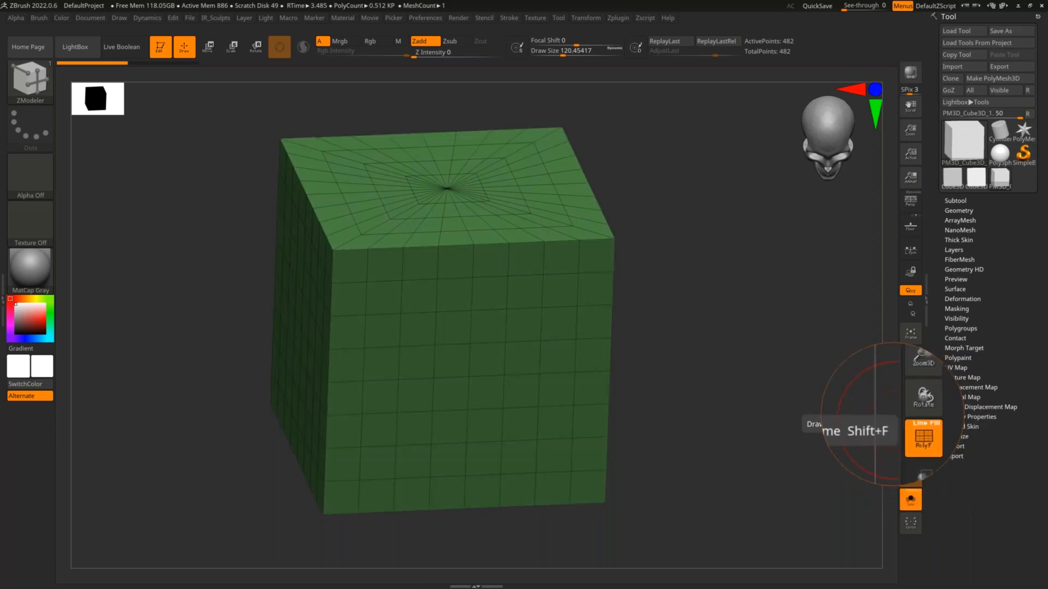
- Try extruding one polygon near the front face's upper corner with QMesh and inserting an edge loop, and undo both
{"action": "left_click_drag", "start_coordinate": [671, 250], "coordinate": [631, 280], "text": "shift"}
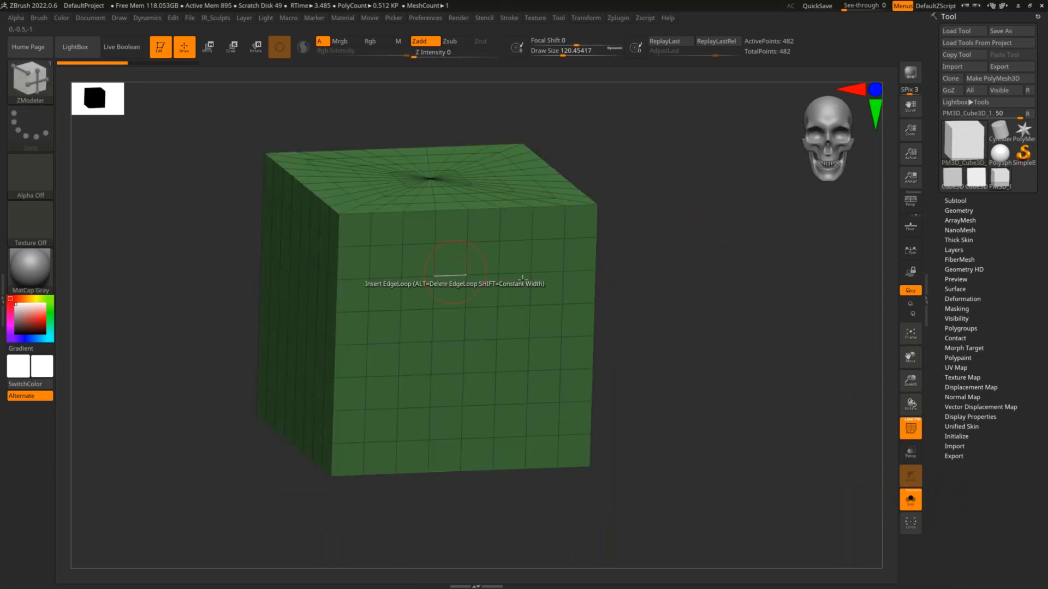
{"action": "left_click_drag", "start_coordinate": [675, 236], "coordinate": [631, 231], "text": "shift"}
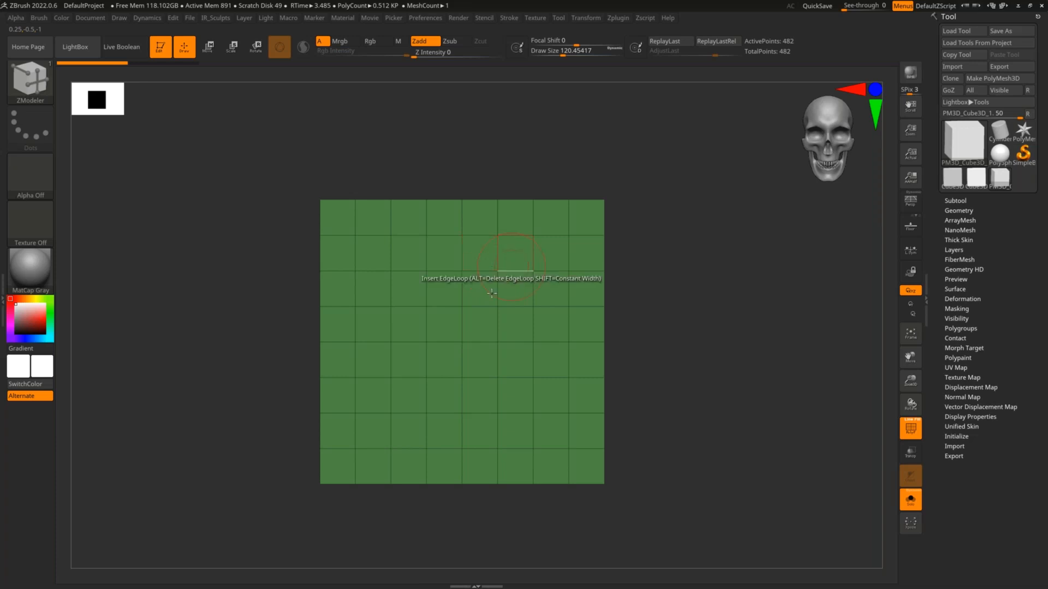
{"action": "left_click_drag", "start_coordinate": [623, 145], "coordinate": [658, 171]}
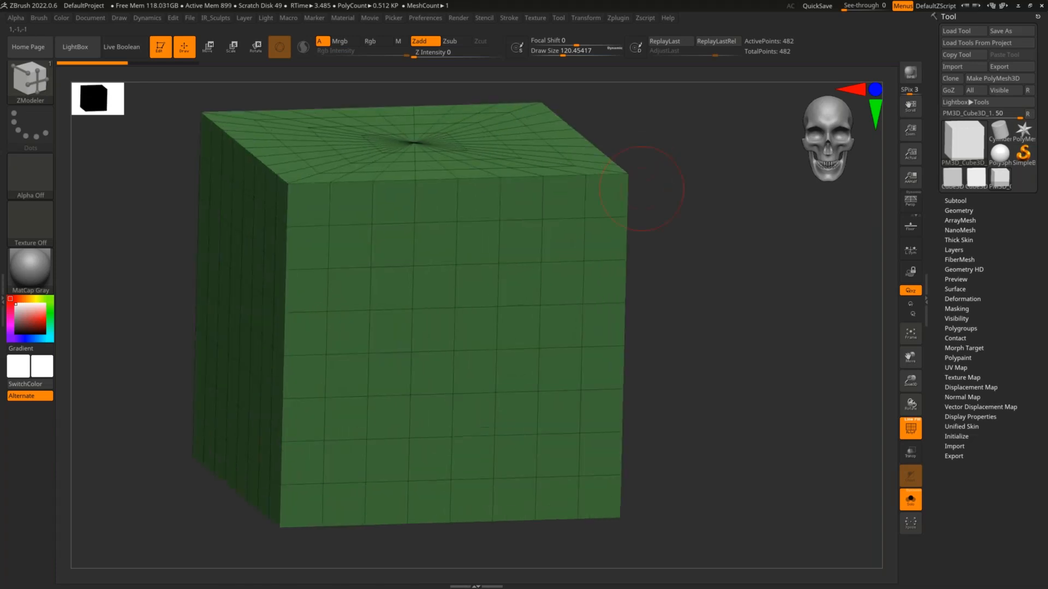
{"action": "left_click_drag", "start_coordinate": [543, 187], "coordinate": [543, 246]}
{"action": "left_click", "coordinate": [543, 246]}
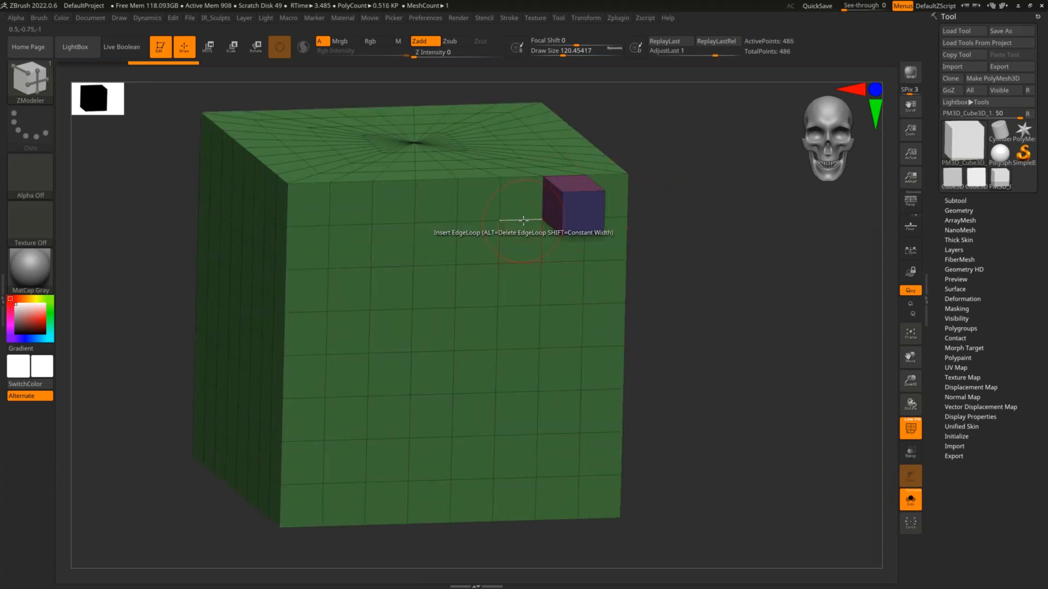
{"action": "left_click_drag", "start_coordinate": [532, 258], "coordinate": [523, 295]}
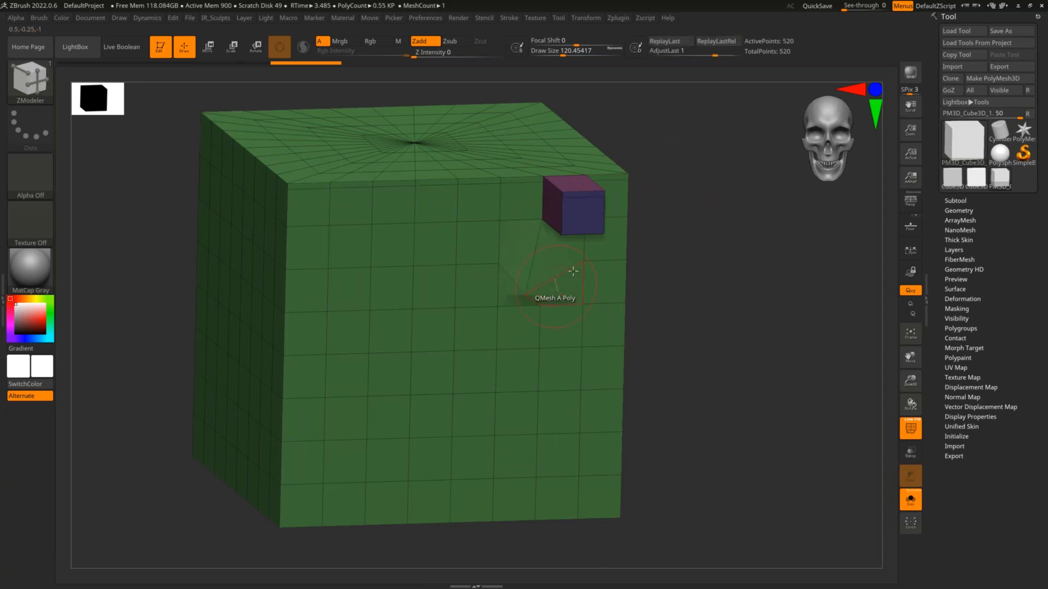
{"action": "key", "text": "ctrl+z"}
{"action": "key", "text": "ctrl+z"}
{"action": "key", "text": "ctrl+z"}
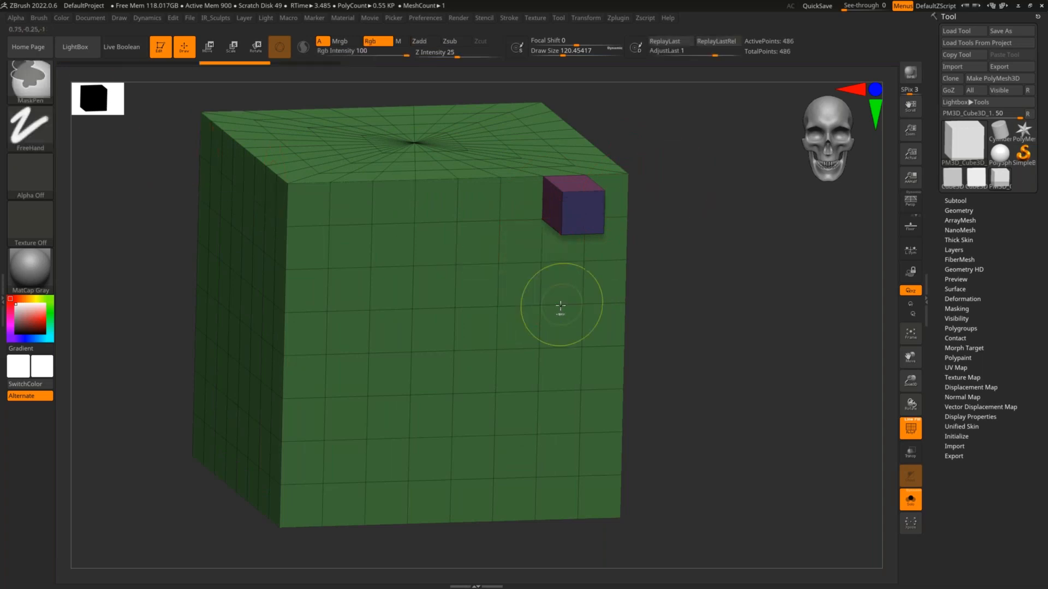
{"action": "left_click_drag", "start_coordinate": [686, 190], "coordinate": [699, 262], "text": "shift"}
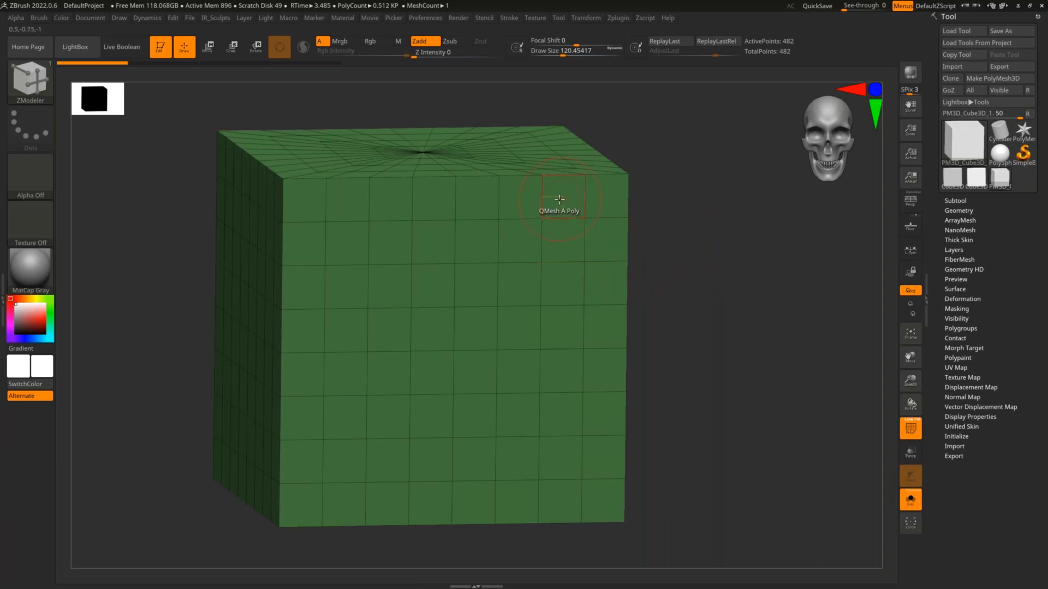
- Go through ZModeler's polygon actions, selecting Bevel, Bridge, Extrude, Inset and Move one after another
{"action": "key", "text": "space"}
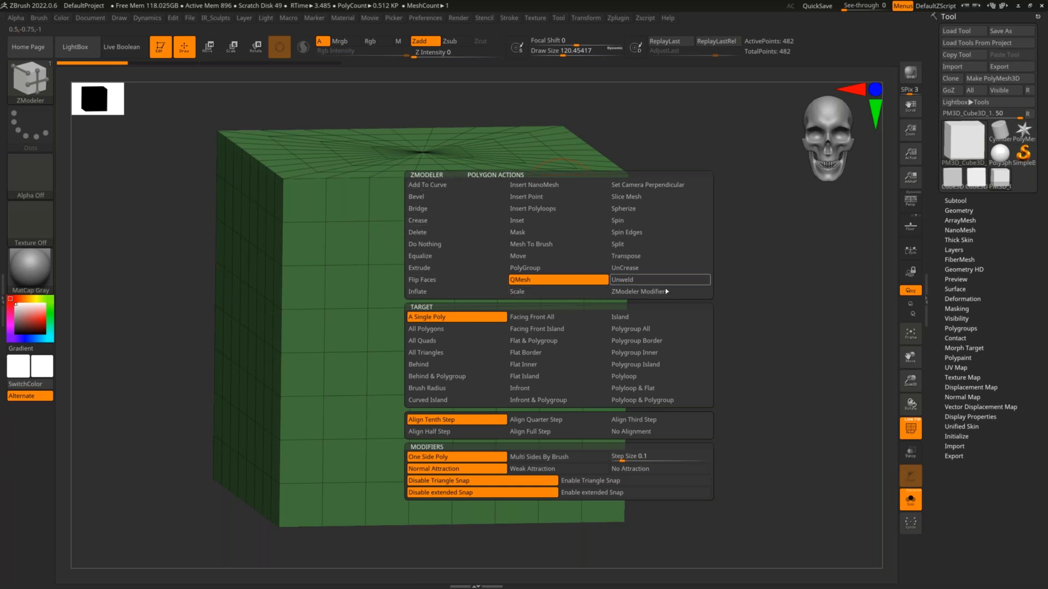
{"action": "left_click", "coordinate": [437, 196]}
{"action": "left_click", "coordinate": [458, 209]}
{"action": "left_click", "coordinate": [452, 269]}
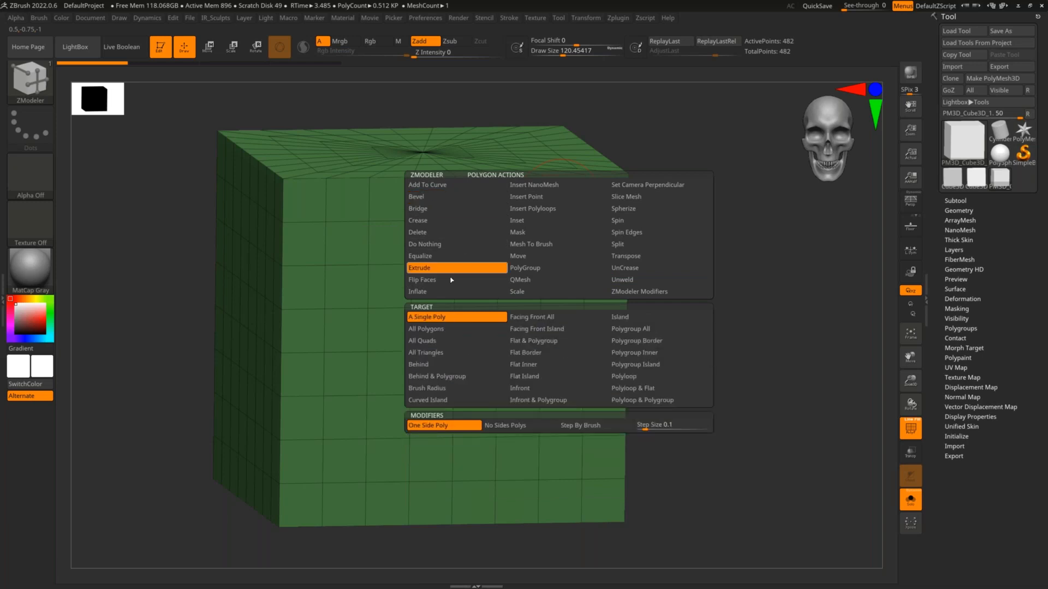
{"action": "left_click", "coordinate": [536, 221]}
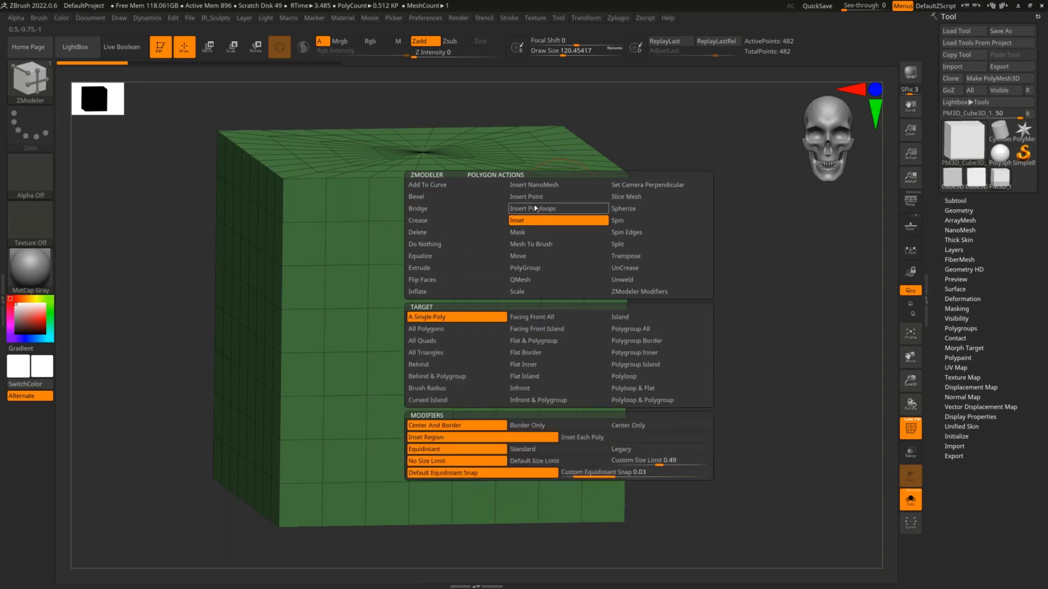
{"action": "left_click", "coordinate": [530, 256]}
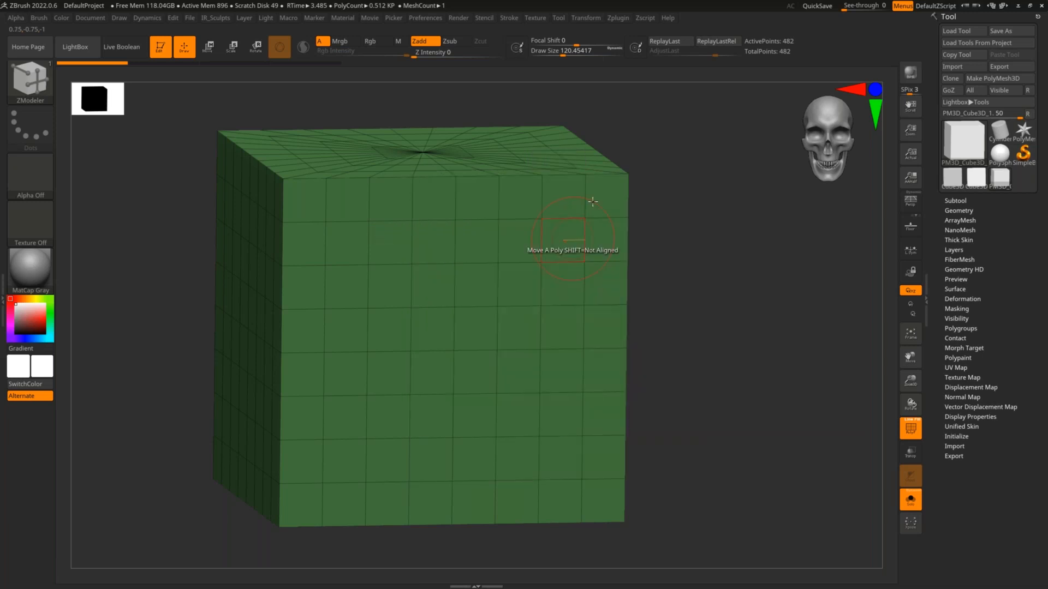
- Return the polygon action to QMesh on a single poly, try extruding one polygon near the front face's upper corner, and undo it
{"action": "key", "text": "space"}
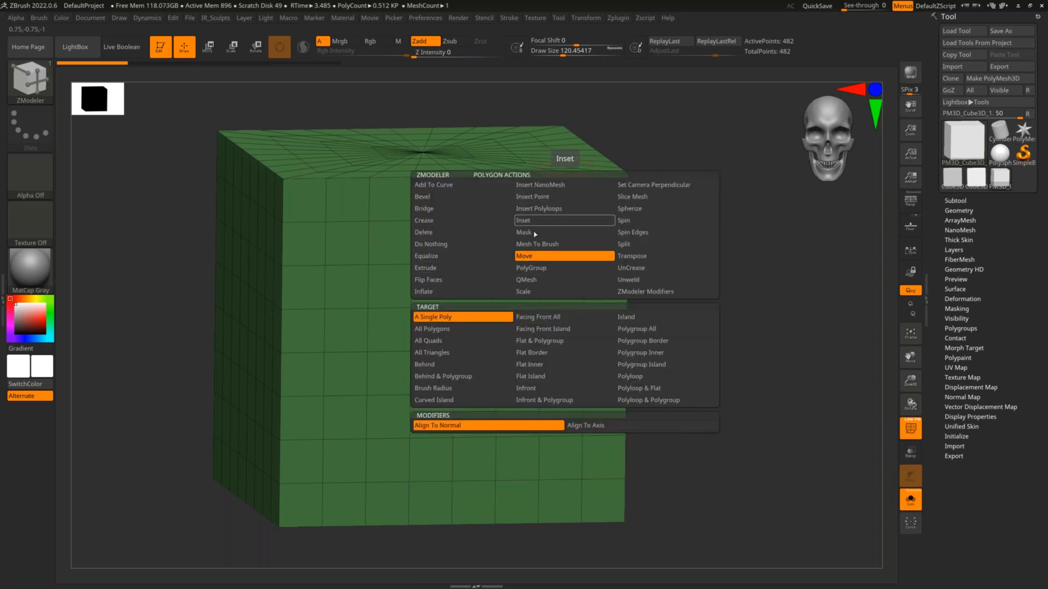
{"action": "left_click", "coordinate": [539, 209]}
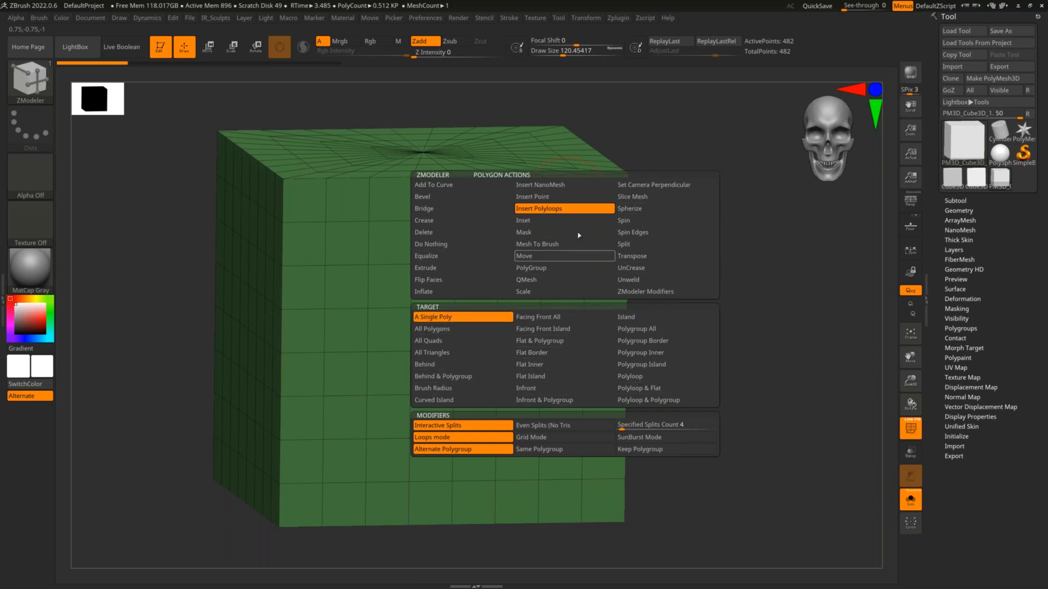
{"action": "left_click", "coordinate": [537, 279]}
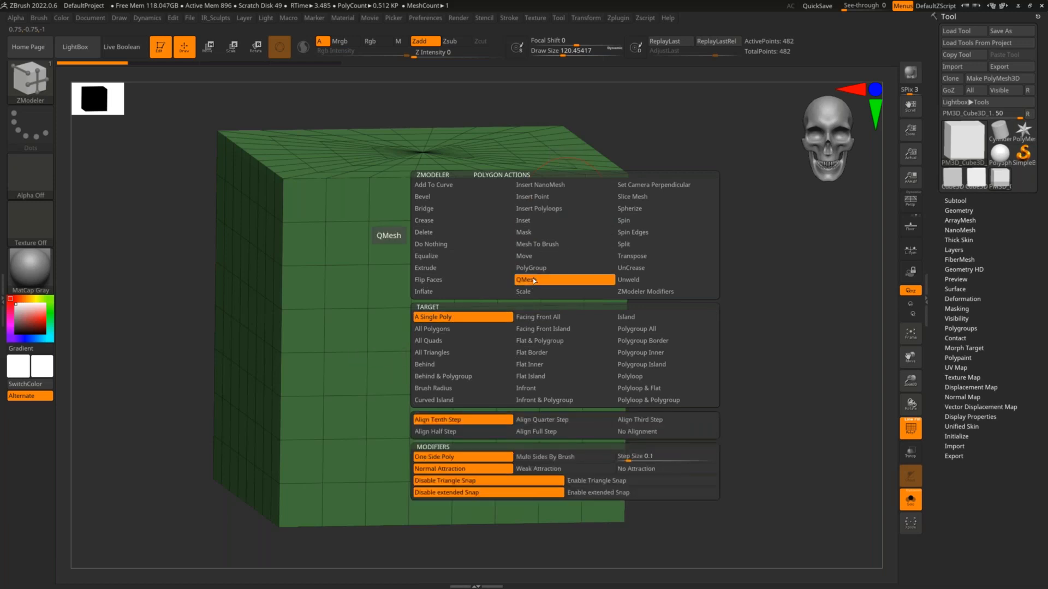
{"action": "left_click", "coordinate": [460, 320]}
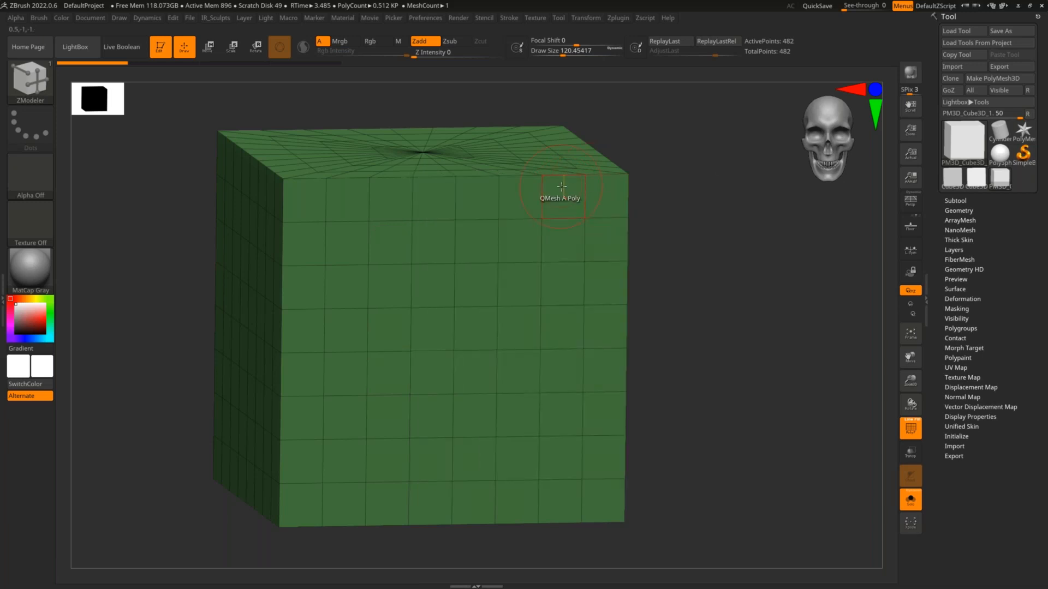
{"action": "left_click_drag", "start_coordinate": [687, 195], "coordinate": [690, 245]}
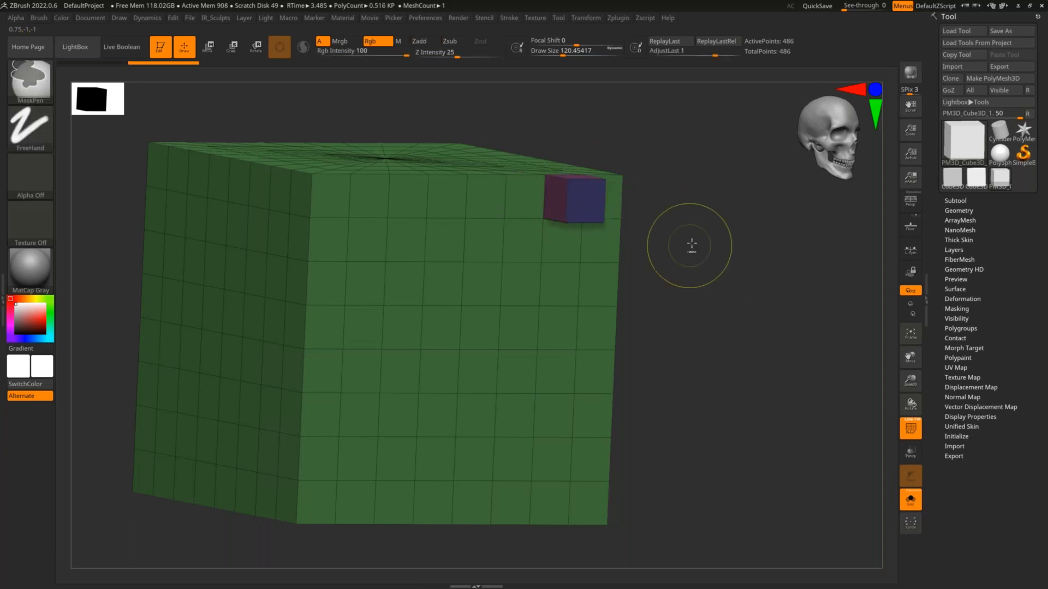
{"action": "key", "text": "ctrl+z"}
- Set the QMesh target to Polygroup All and try it on the front face's upper corner polygon
{"action": "key", "text": "space"}
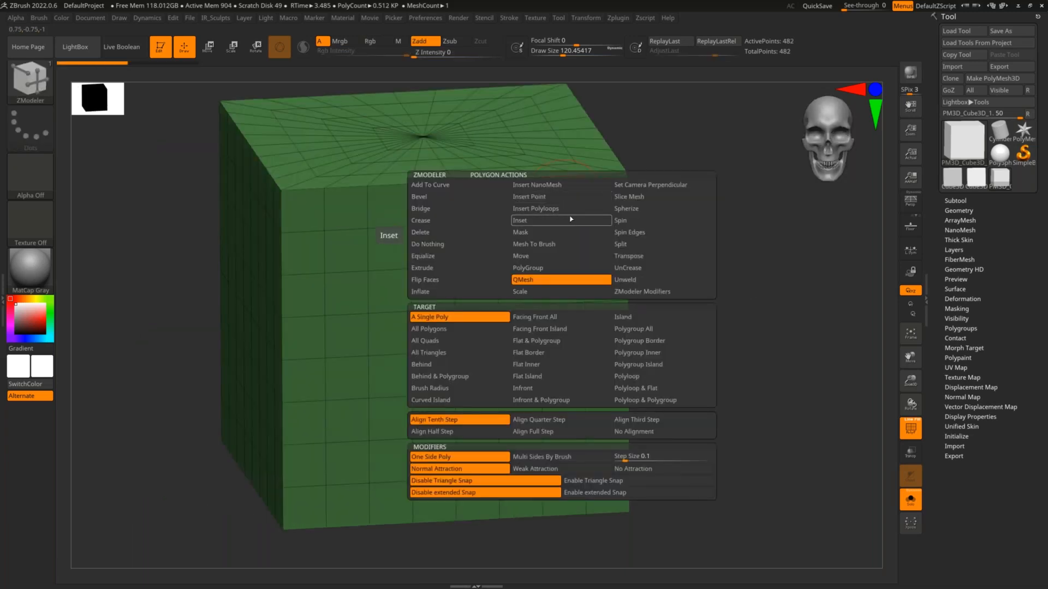
{"action": "left_click", "coordinate": [641, 330]}
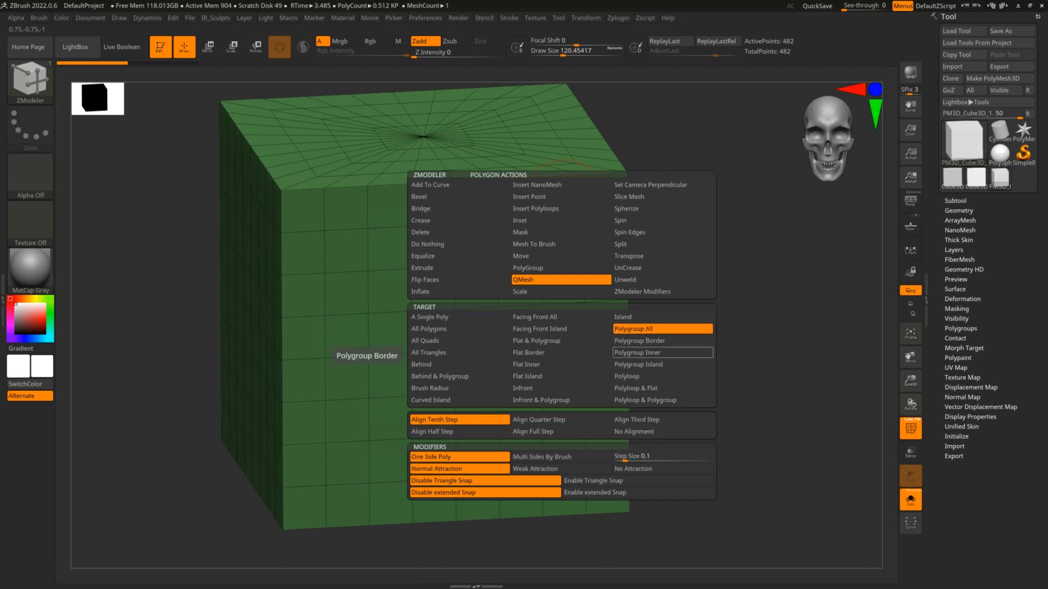
{"action": "mouse_move", "coordinate": [609, 199]}
{"action": "left_mouse_down"}
{"action": "mouse_move", "coordinate": [718, 262]}
{"action": "mouse_move", "coordinate": [606, 215]}
{"action": "left_mouse_up"}
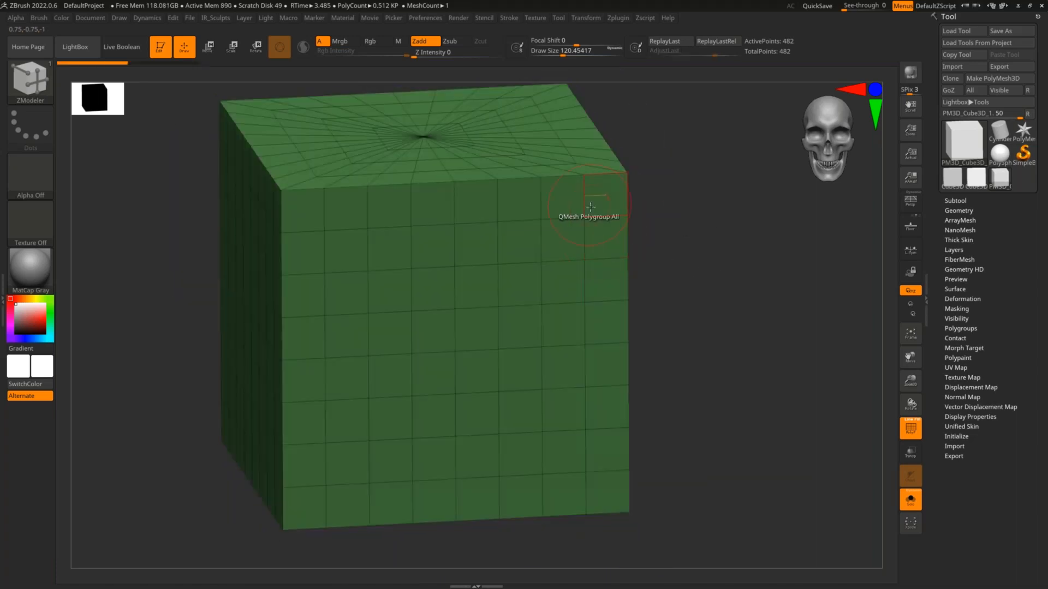
- Set the QMesh target to Facing Front All, try extruding from the front face, and undo the extrusion
{"action": "key", "text": "space"}
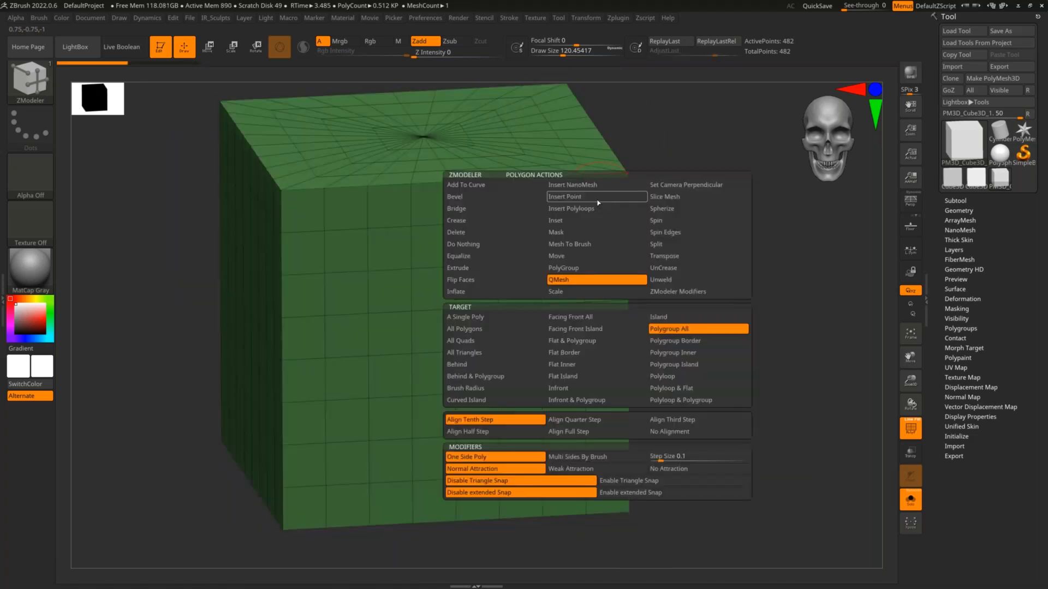
{"action": "left_click", "coordinate": [582, 317]}
{"action": "left_click_drag", "start_coordinate": [479, 297], "coordinate": [646, 225]}
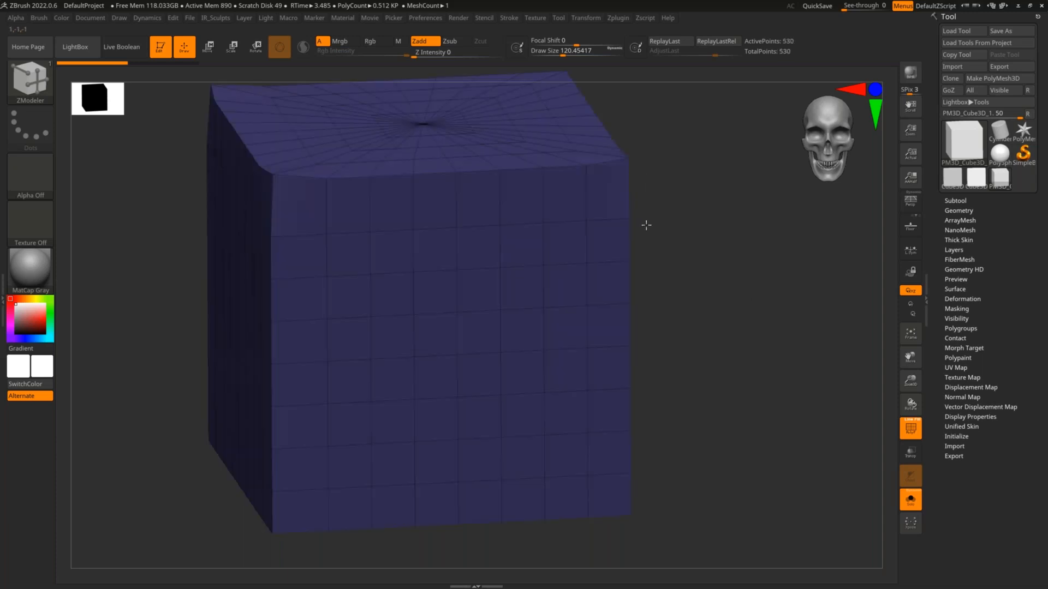
{"action": "key", "text": "ctrl+z"}
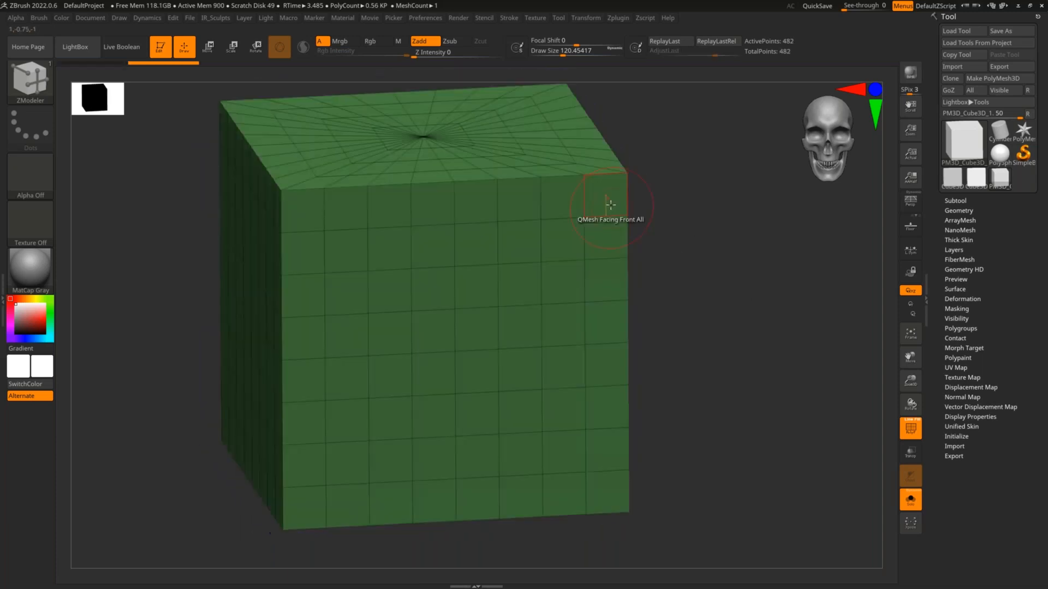
- Switch the QMesh target to Flat Inner and on to Polygroup All, with the Align Full Step and Multi Sides By Brush options
{"action": "key", "text": "space"}
{"action": "left_click_drag", "start_coordinate": [613, 197], "coordinate": [569, 236]}
{"action": "key", "text": "space"}
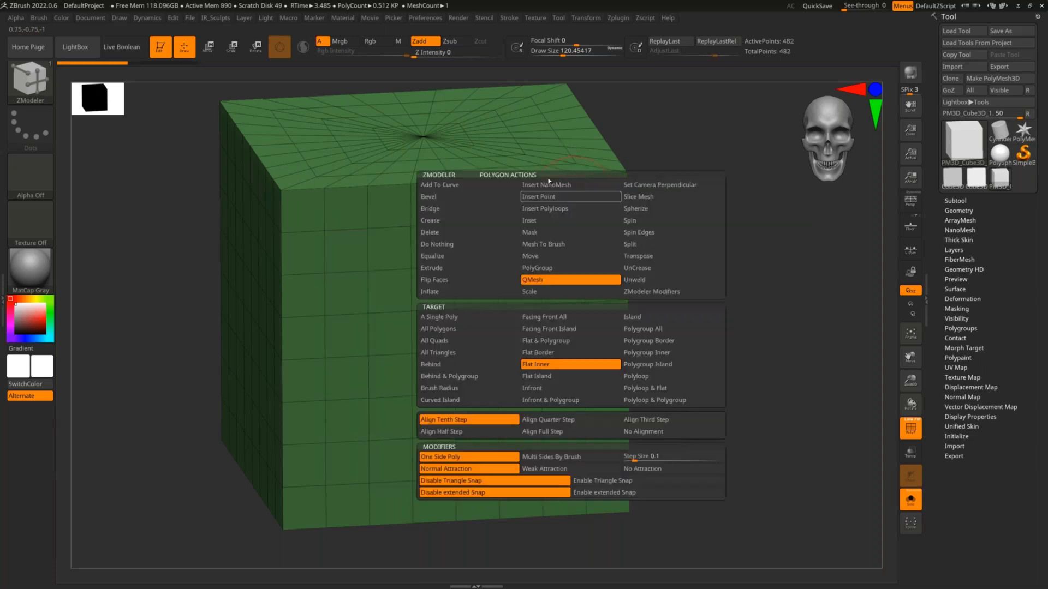
{"action": "left_click", "coordinate": [638, 329]}
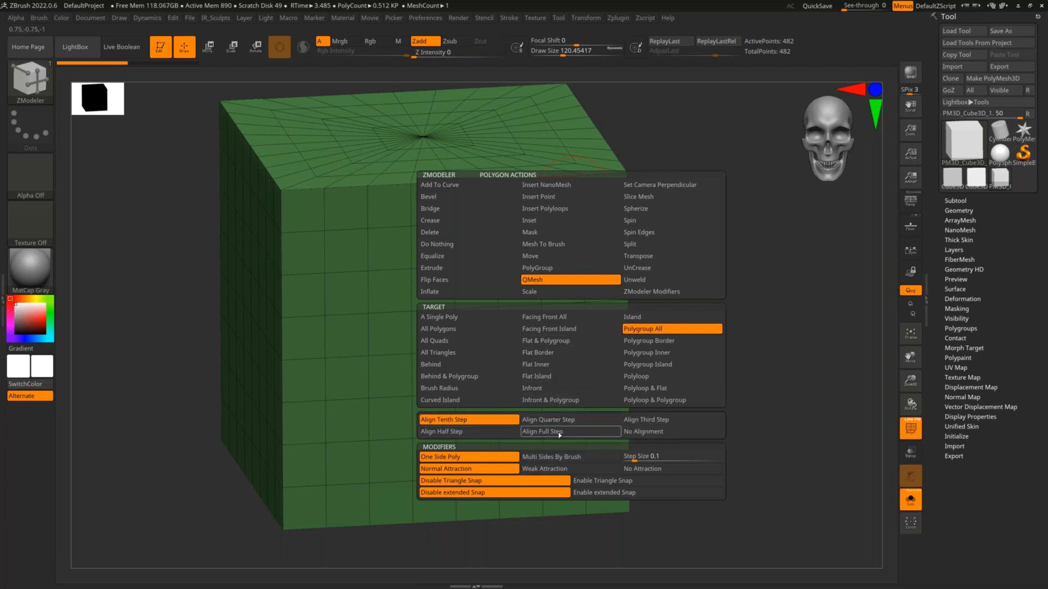
{"action": "left_click", "coordinate": [542, 431]}
{"action": "left_click", "coordinate": [585, 461]}
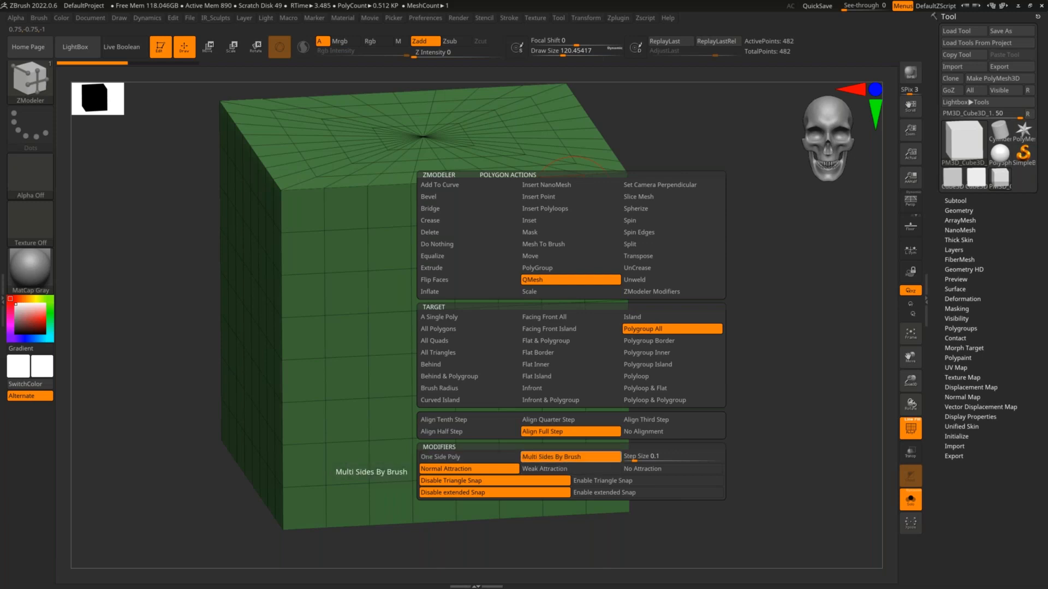
- Set the QMesh modifier back to One Side Poly and its target to Flat Island
{"action": "mouse_move", "coordinate": [635, 292]}
{"action": "left_mouse_down"}
{"action": "mouse_move", "coordinate": [718, 320]}
{"action": "mouse_move", "coordinate": [603, 280]}
{"action": "left_mouse_up"}
{"action": "key", "text": "space"}
{"action": "left_click", "coordinate": [470, 457]}
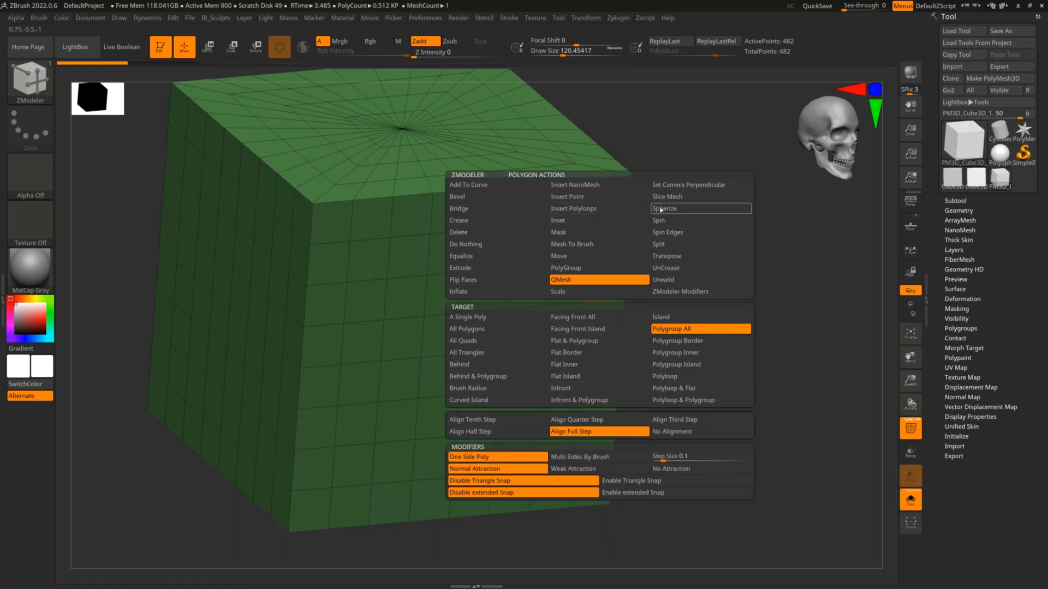
{"action": "left_click", "coordinate": [567, 377]}
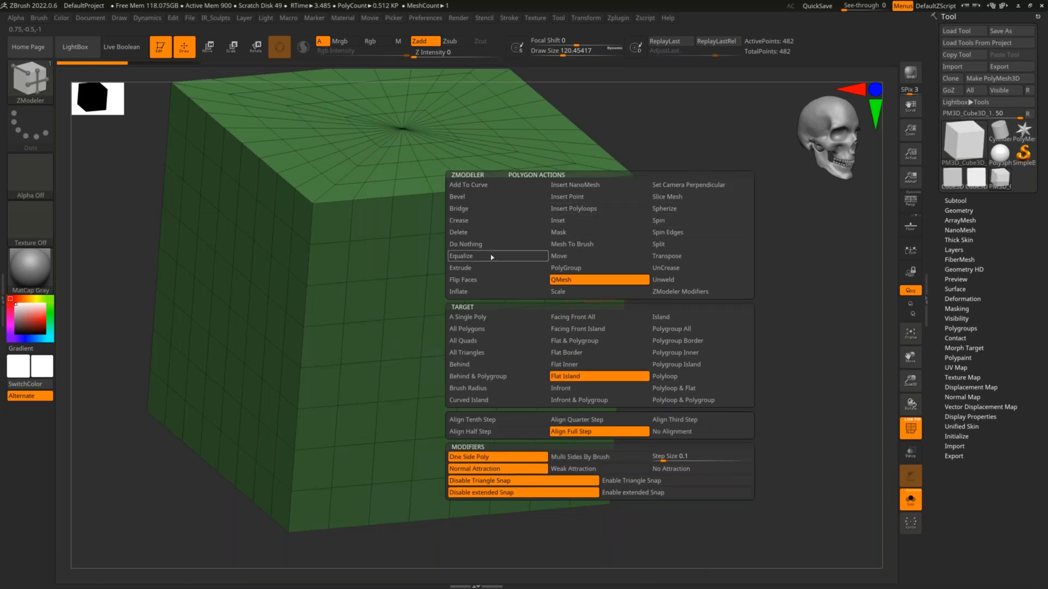
{"action": "left_click", "coordinate": [492, 257]}
{"action": "left_click", "coordinate": [702, 394]}
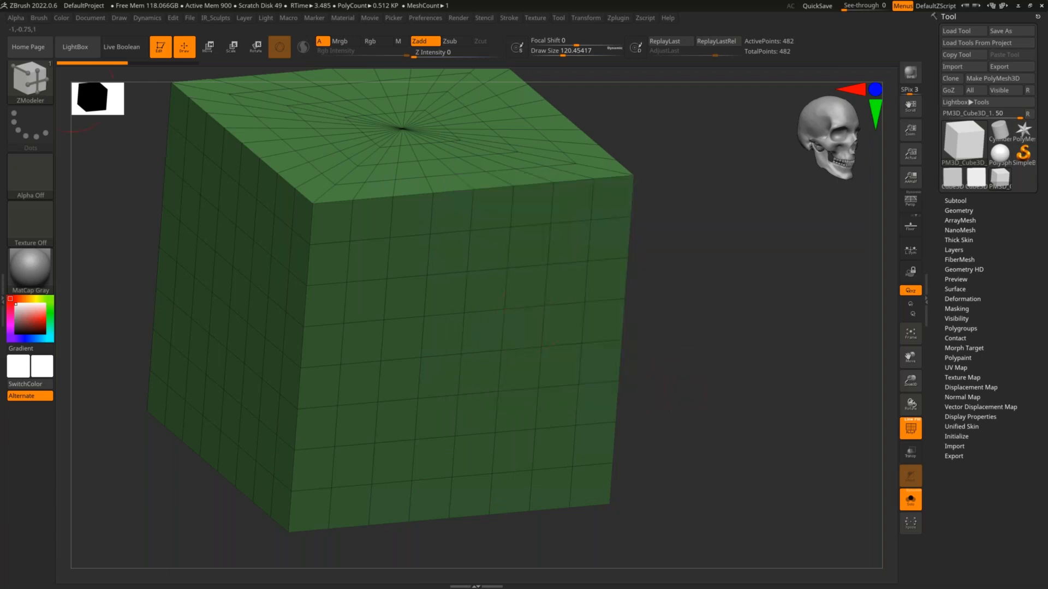
- Reset all brushes to their defaults, reselect the ZModeler brush and check its polygon actions
{"action": "left_click", "coordinate": [46, 85]}
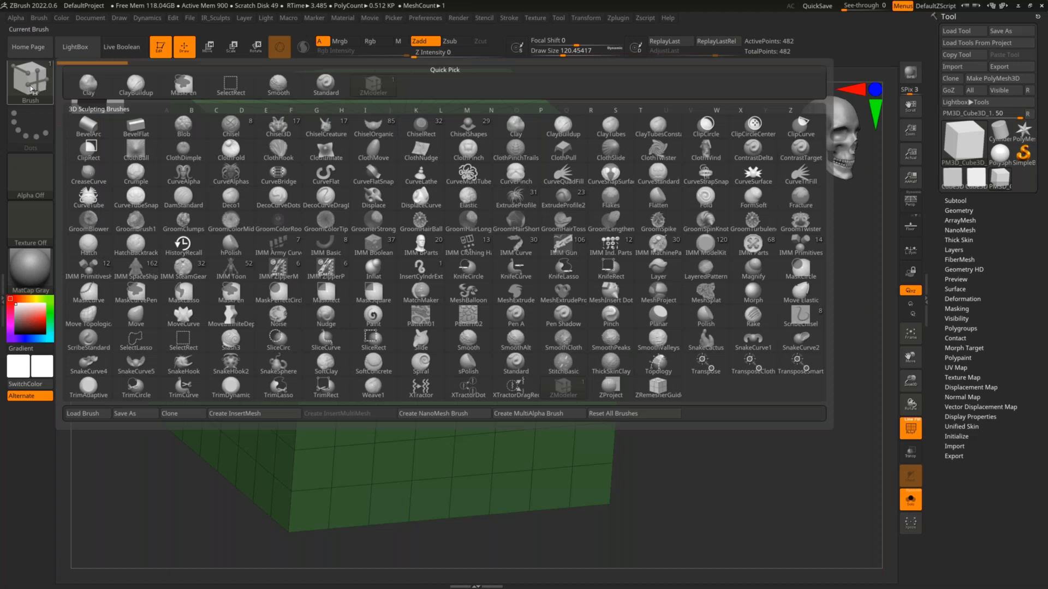
{"action": "left_click", "coordinate": [644, 416]}
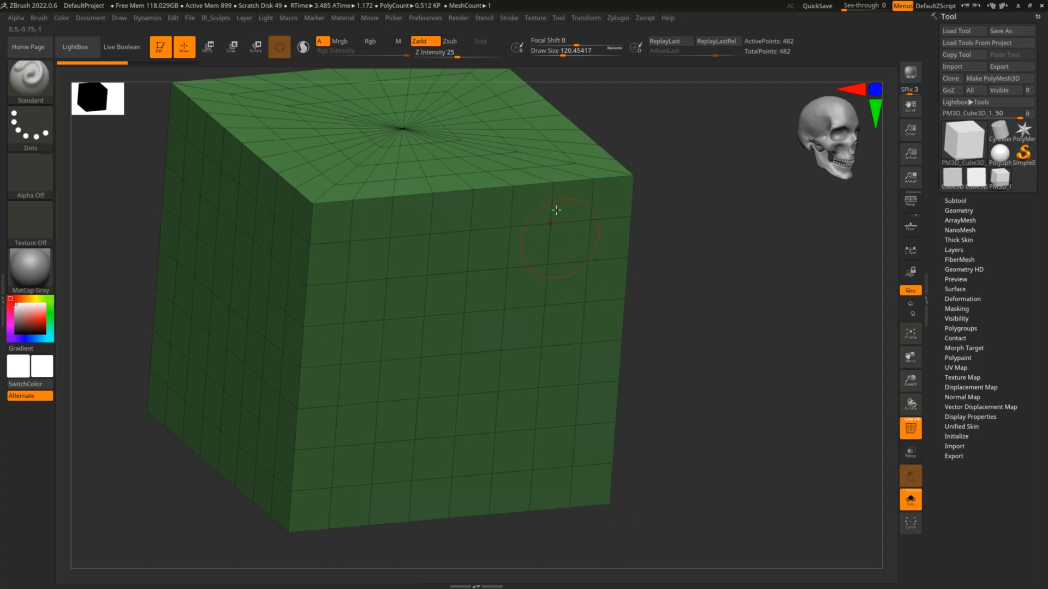
{"action": "key", "text": "b"}
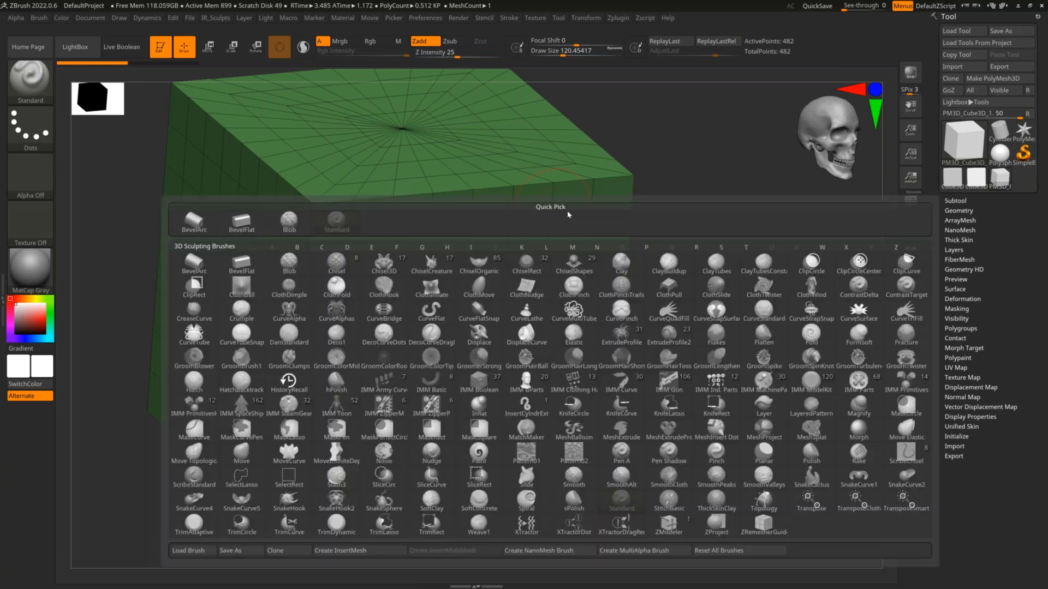
{"action": "key", "text": "z"}
{"action": "key", "text": "m"}
{"action": "key", "text": "space"}
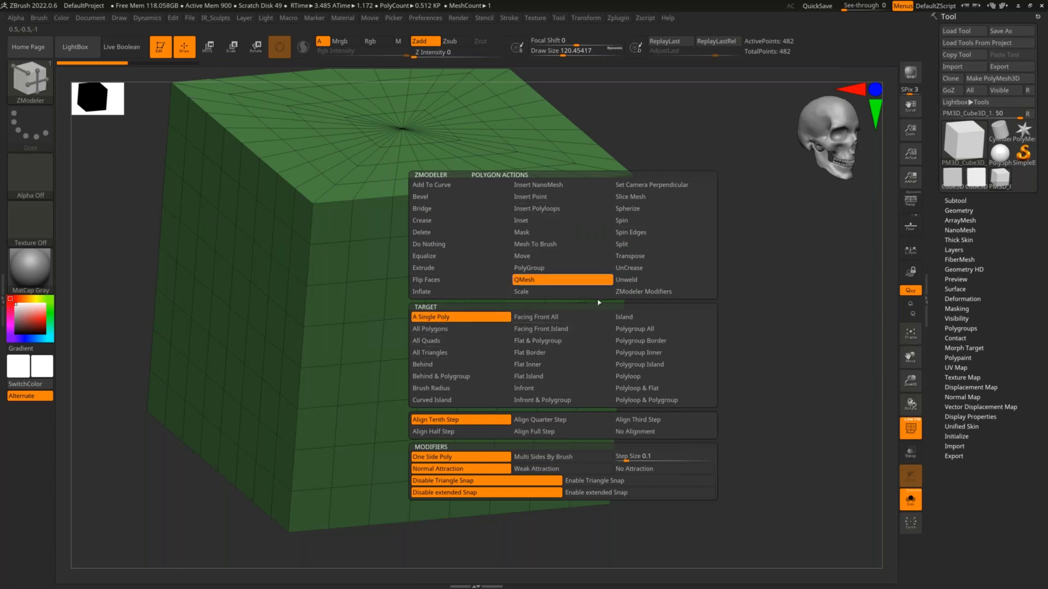
- Compare ZModeler's edge actions with its polygon actions on the cube's front face
{"action": "left_click_drag", "start_coordinate": [744, 304], "coordinate": [681, 271], "text": "shift"}
{"action": "scroll", "coordinate": [547, 281], "scroll_direction": "up", "scroll_amount": 3}
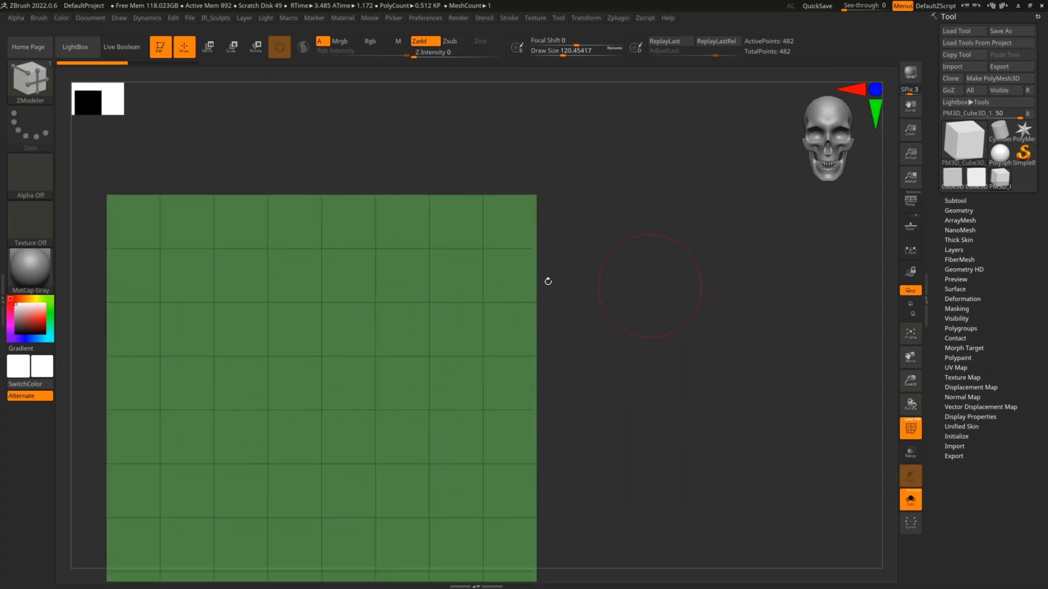
{"action": "key", "text": "space"}
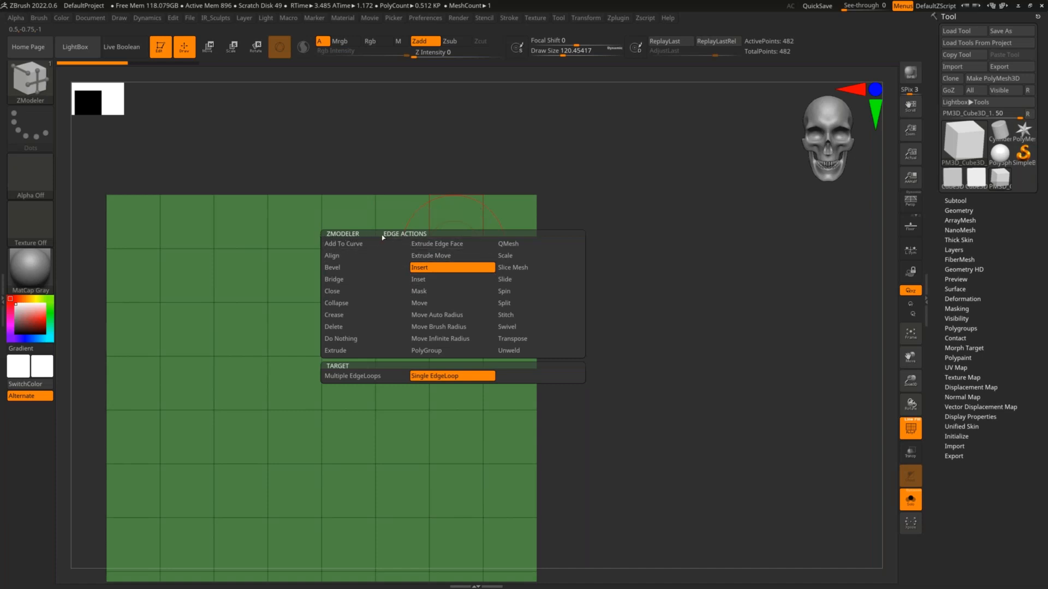
{"action": "key", "text": "space"}
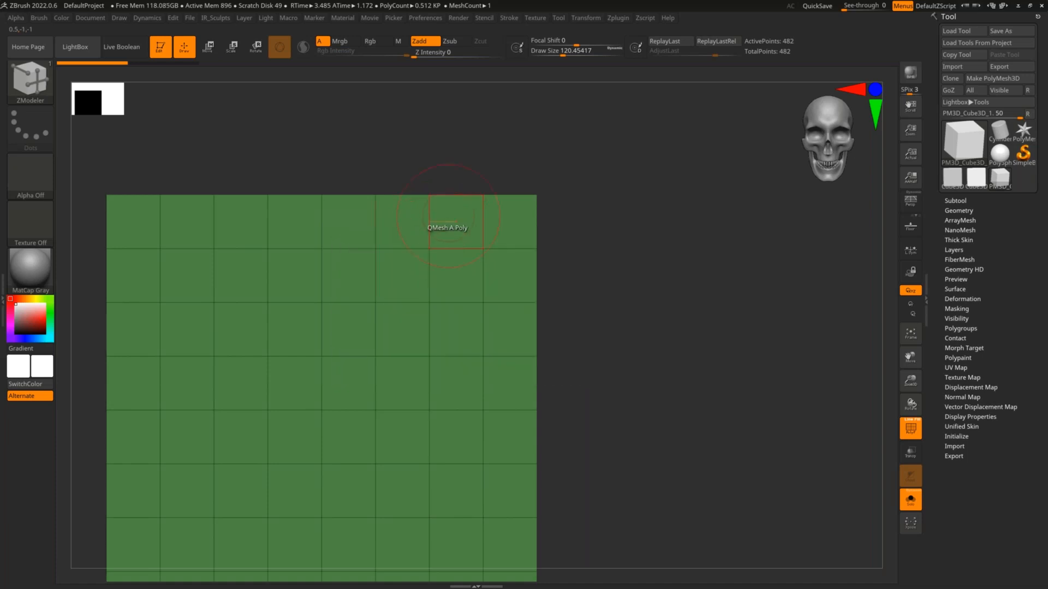
{"action": "key", "text": "space"}
{"action": "key", "text": "space"}
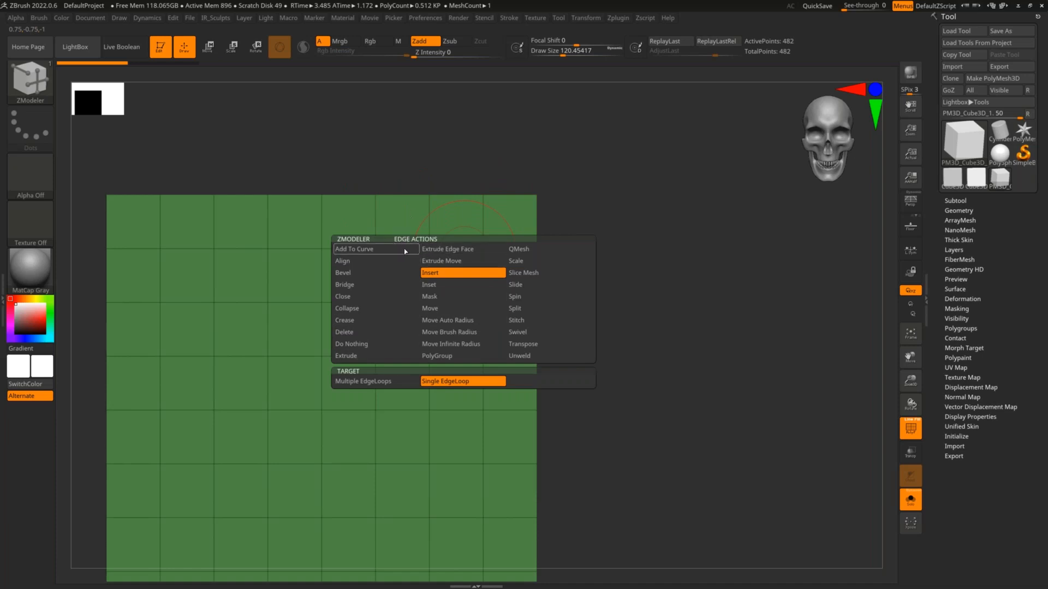
- Examine the cube by orbiting, panning and zooming, framing it and snapping to its straight front view
{"action": "right_click_drag", "start_coordinate": [601, 306], "coordinate": [621, 258], "text": "ctrl"}
{"action": "right_click_drag", "start_coordinate": [621, 258], "coordinate": [709, 240], "text": "alt"}
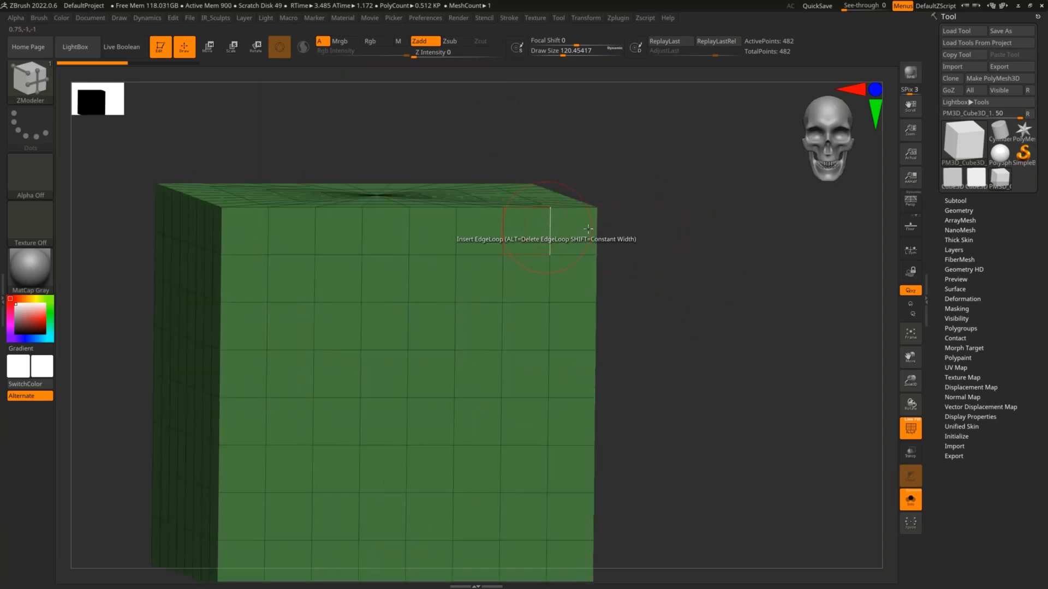
{"action": "key", "text": "f"}
{"action": "right_click_drag", "start_coordinate": [587, 229], "coordinate": [630, 155]}
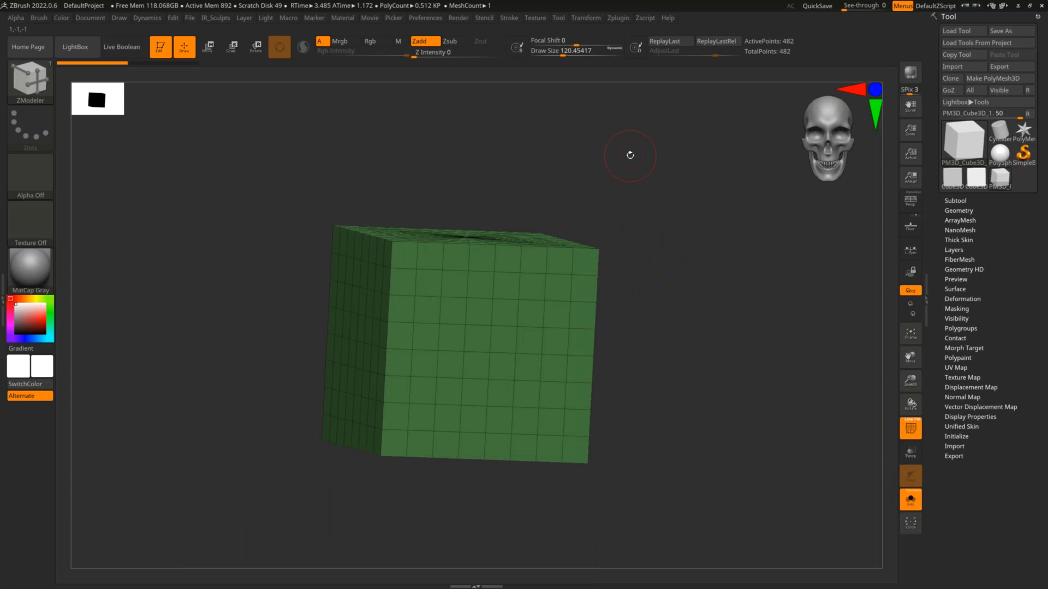
{"action": "right_click_drag", "start_coordinate": [694, 240], "coordinate": [698, 210], "text": "ctrl"}
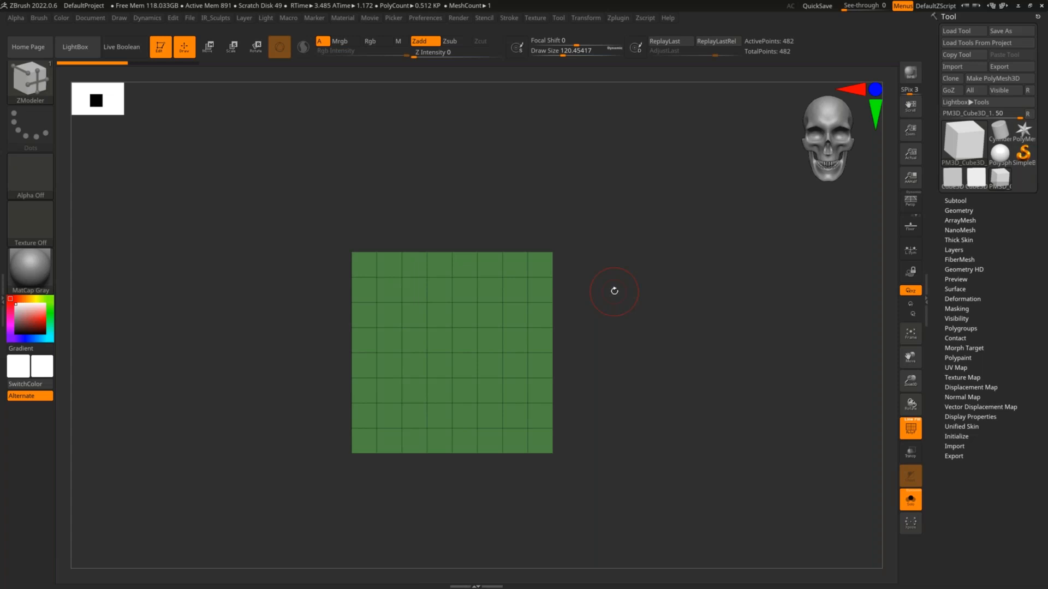
{"action": "right_click_drag", "start_coordinate": [552, 273], "coordinate": [601, 272], "text": "ctrl"}
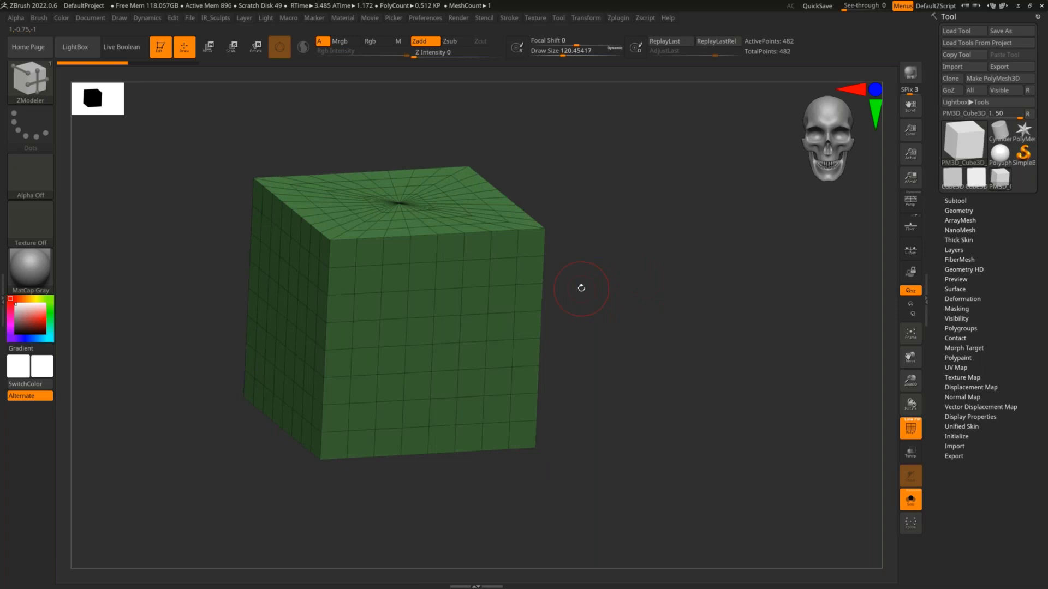
{"action": "right_click_drag", "start_coordinate": [510, 355], "coordinate": [633, 301], "text": "shift"}
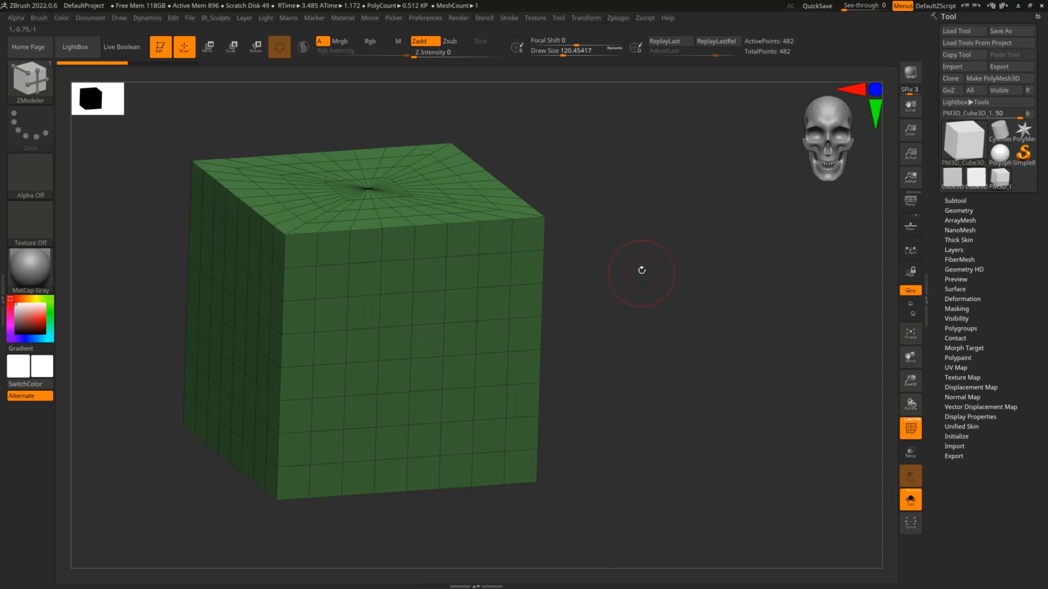
{"action": "mouse_move", "coordinate": [980, 183]}
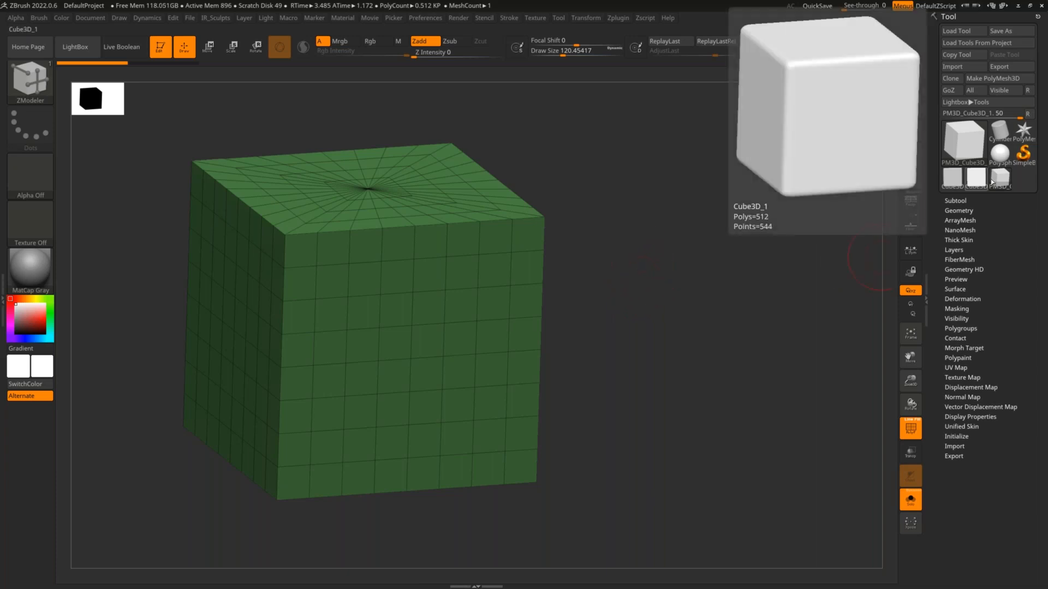
- Switch to SimpleBrush, return to the PM3D_Cube3D_1 tool and check the cube from an angled view
{"action": "left_click_drag", "start_coordinate": [690, 185], "coordinate": [689, 207], "text": "alt"}
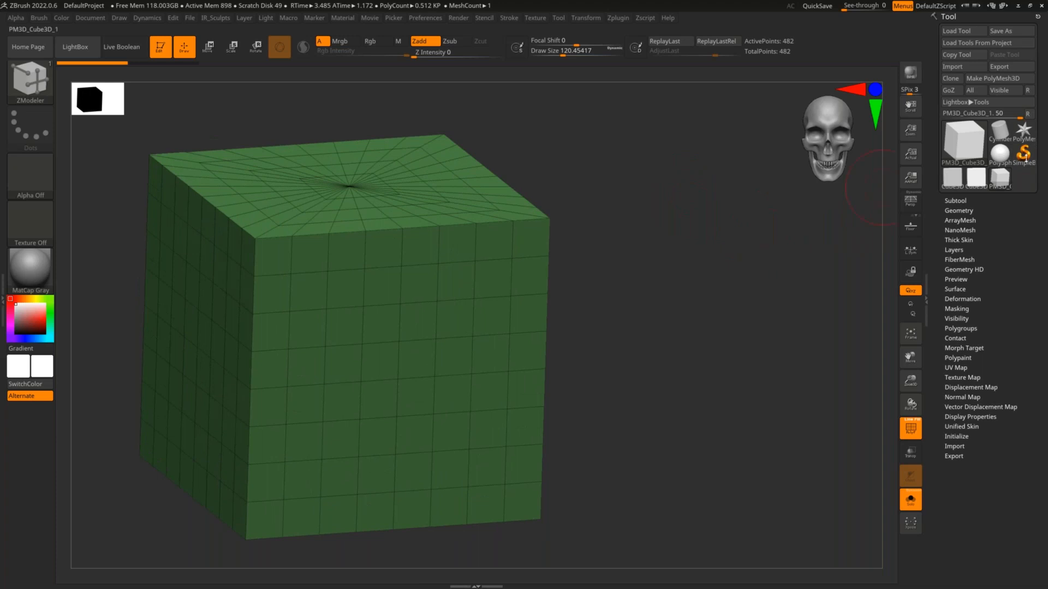
{"action": "left_click", "coordinate": [1024, 154]}
{"action": "left_click", "coordinate": [474, 198]}
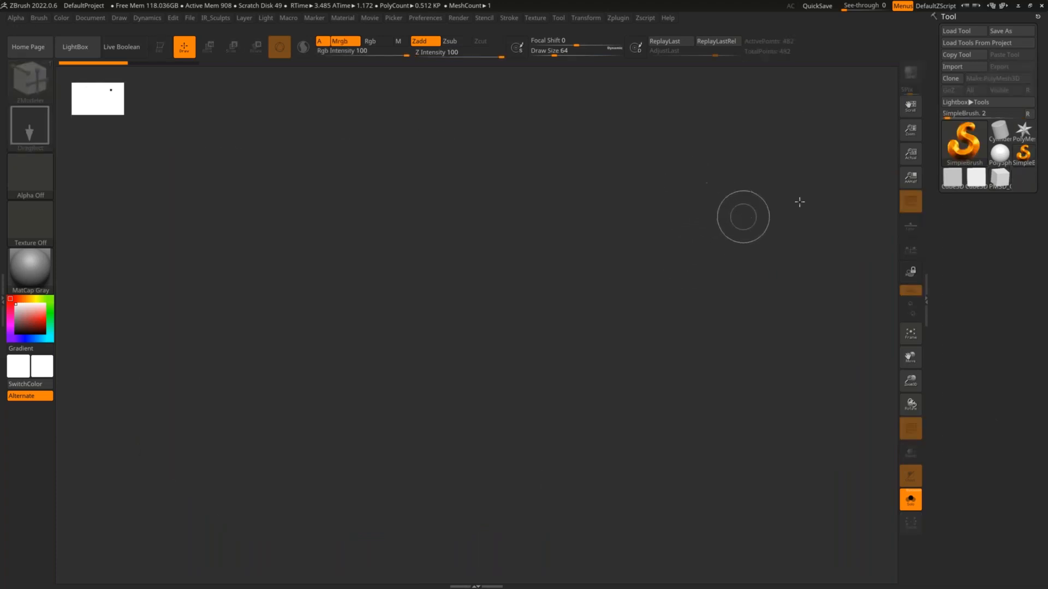
{"action": "mouse_move", "coordinate": [998, 179]}
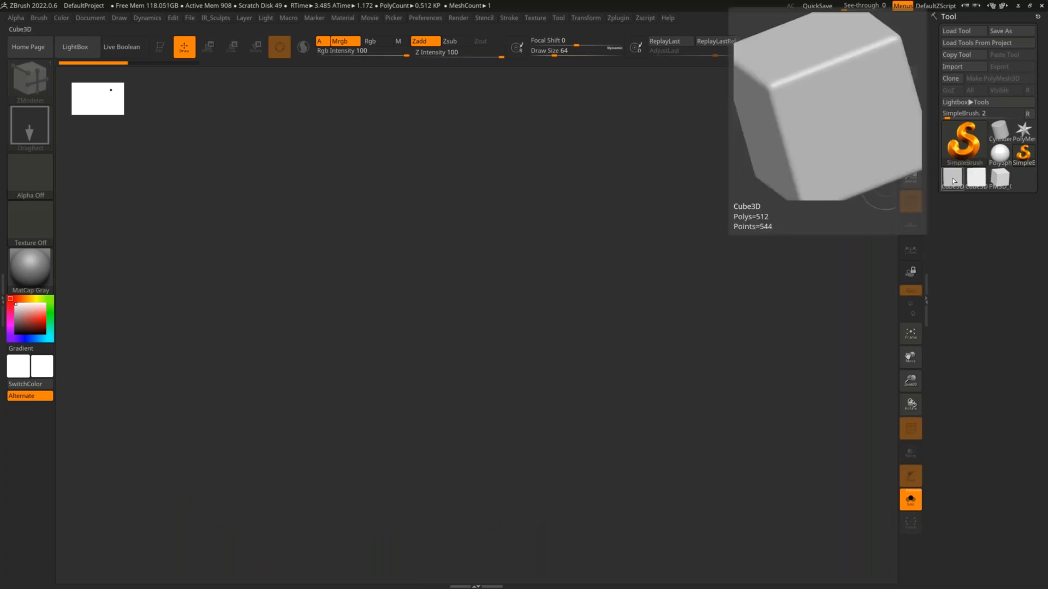
{"action": "left_click", "coordinate": [1000, 183]}
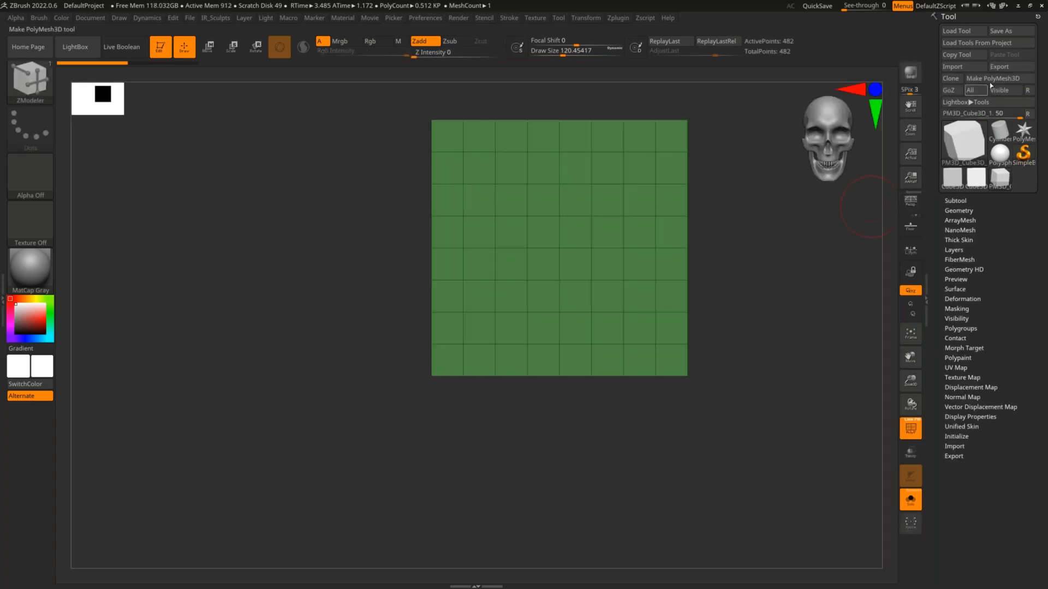
{"action": "right_click_drag", "start_coordinate": [670, 256], "coordinate": [699, 277]}
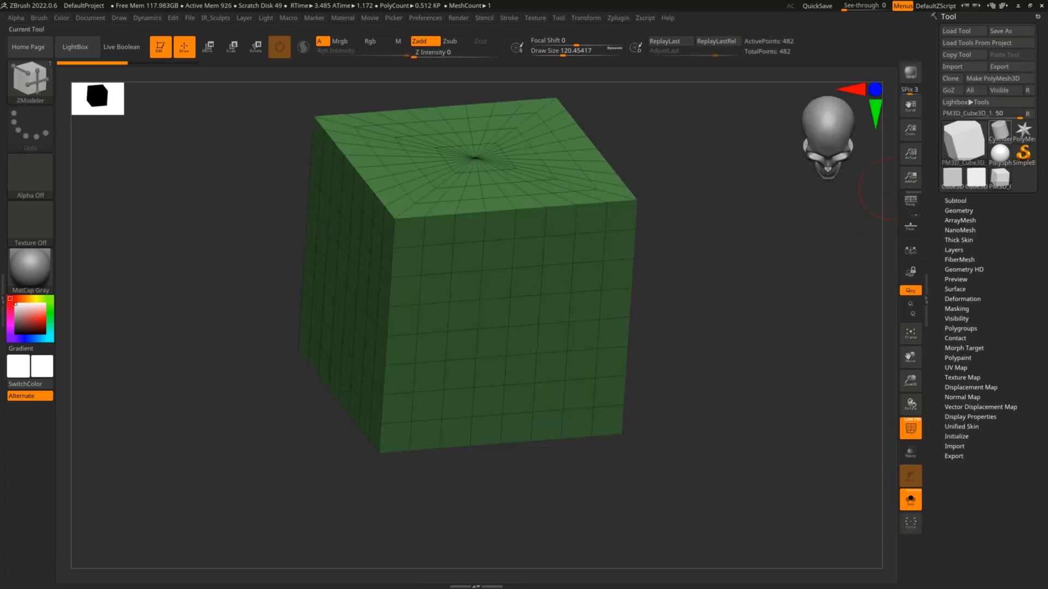
{"action": "right_click_drag", "start_coordinate": [753, 251], "coordinate": [751, 245]}
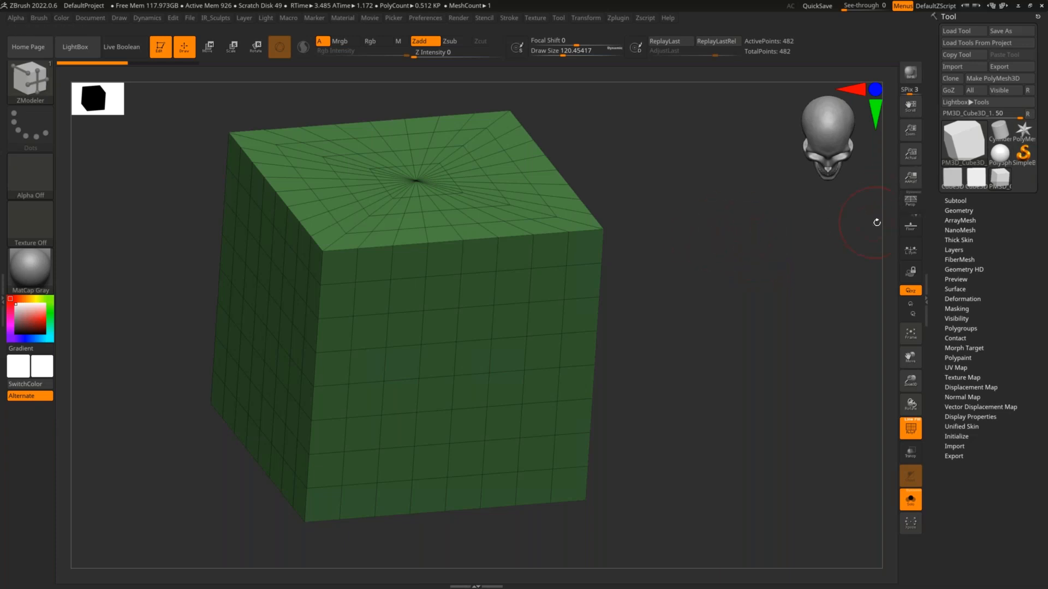
- Swap the active tool to PolySphere, Cylinder3D and back to PolySphere
{"action": "left_click", "coordinate": [1002, 154]}
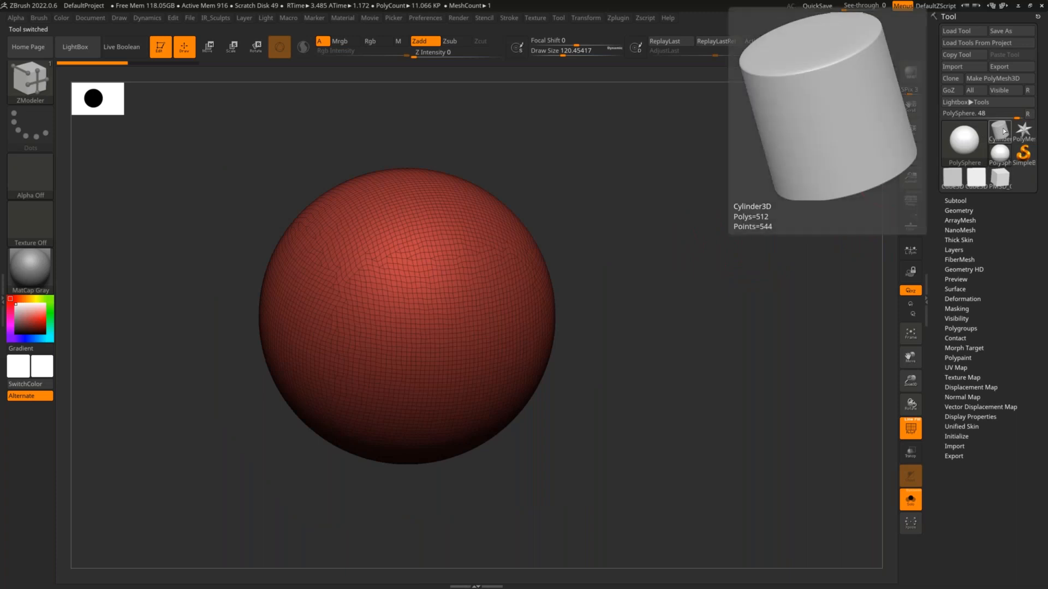
{"action": "left_click", "coordinate": [1004, 131]}
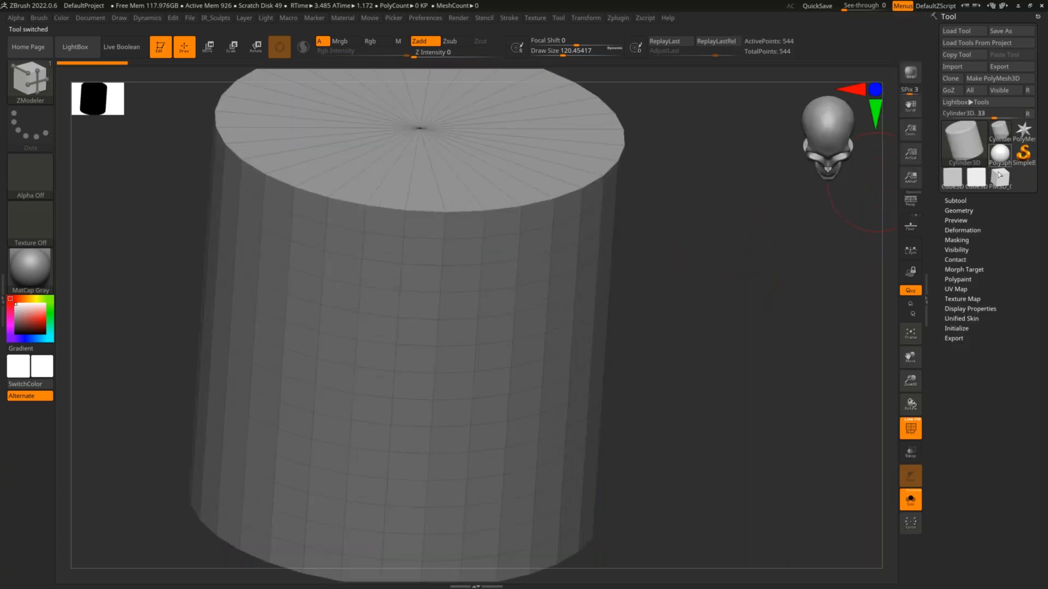
{"action": "left_click", "coordinate": [1000, 154]}
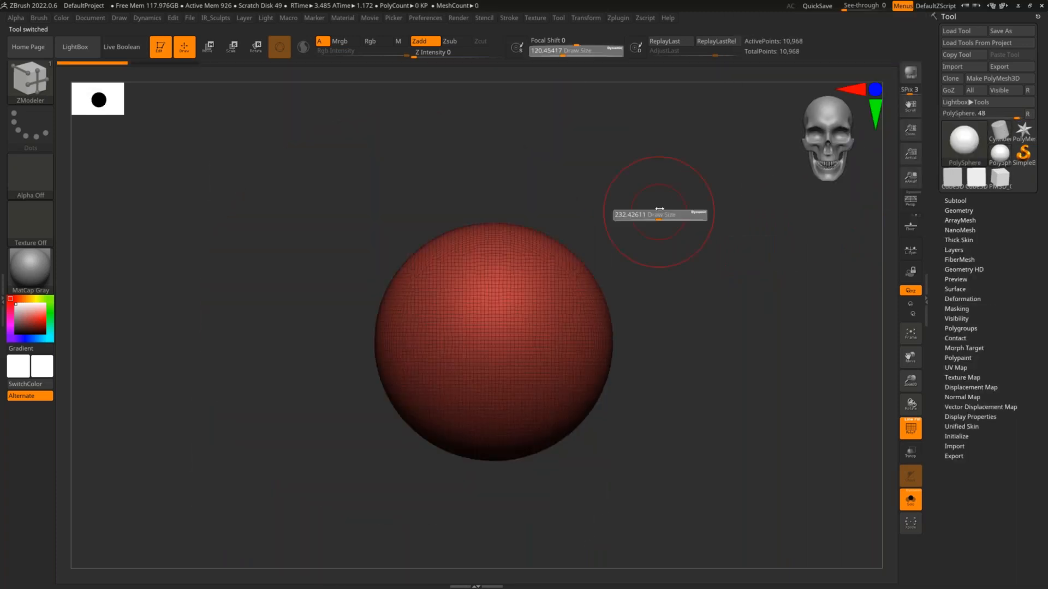
- Sculpt a rough face on the PolySphere with the Move brush, with a pointed top, pushed-in eye sockets and a pulled-out nose
{"action": "key", "text": "b"}
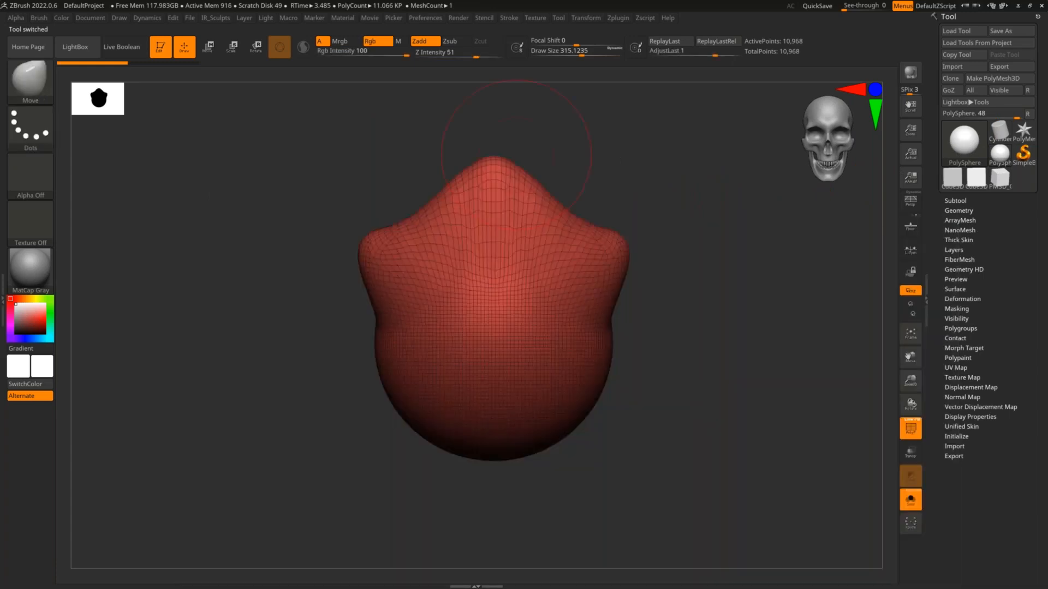
{"action": "mouse_move", "coordinate": [567, 292]}
{"action": "left_mouse_down"}
{"action": "mouse_move", "coordinate": [533, 304]}
{"action": "mouse_move", "coordinate": [513, 292]}
{"action": "left_mouse_up"}
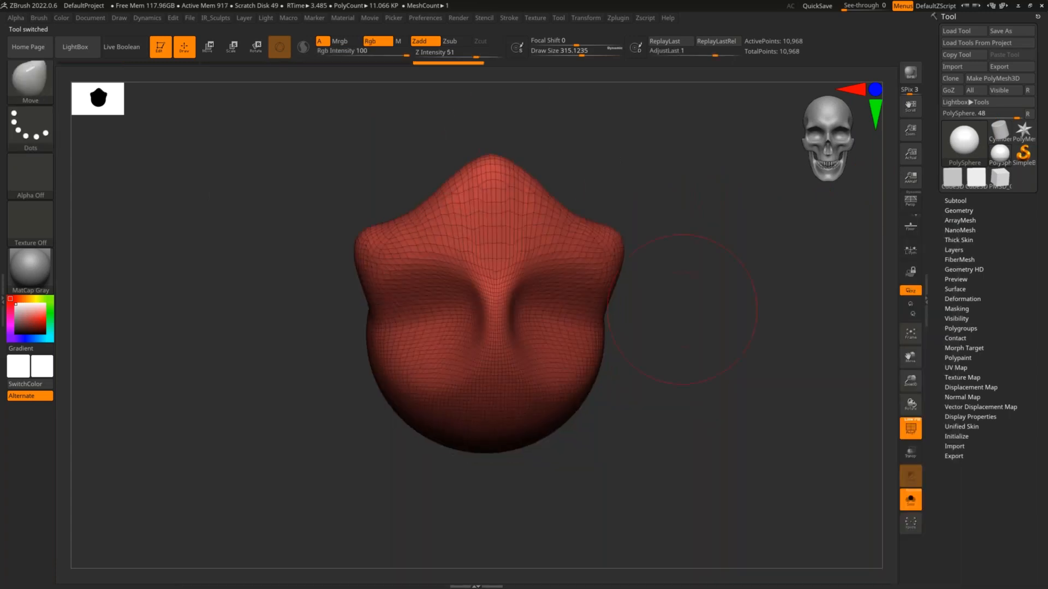
{"action": "left_click_drag", "start_coordinate": [674, 311], "coordinate": [748, 319]}
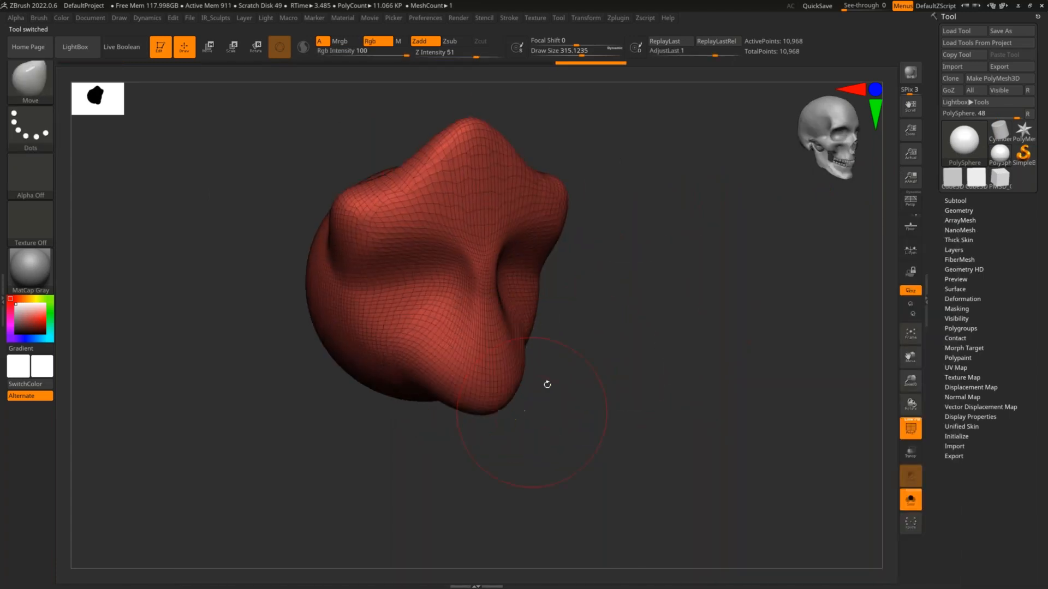
{"action": "left_click_drag", "start_coordinate": [545, 382], "coordinate": [986, 192], "text": "shift"}
- Switch to the cube tool and back to the deformed PolySphere, checking the sculpted shape from the side
{"action": "left_click", "coordinate": [1000, 178]}
{"action": "mouse_move", "coordinate": [644, 234]}
{"action": "left_mouse_down"}
{"action": "mouse_move", "coordinate": [720, 271]}
{"action": "mouse_move", "coordinate": [709, 295]}
{"action": "left_mouse_up"}
{"action": "left_click", "coordinate": [1000, 163]}
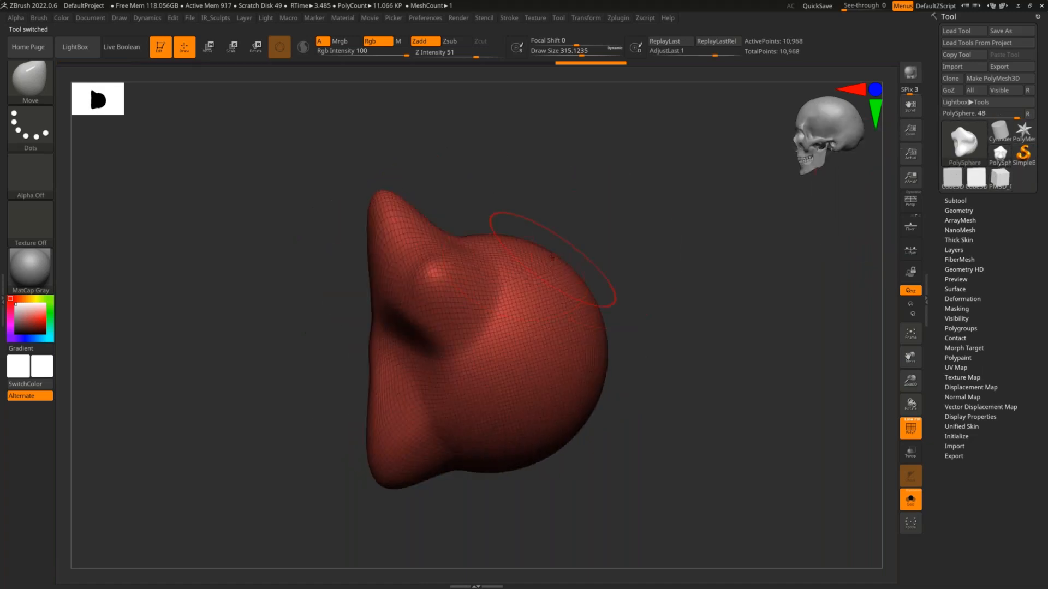
{"action": "left_click_drag", "start_coordinate": [667, 233], "coordinate": [856, 250]}
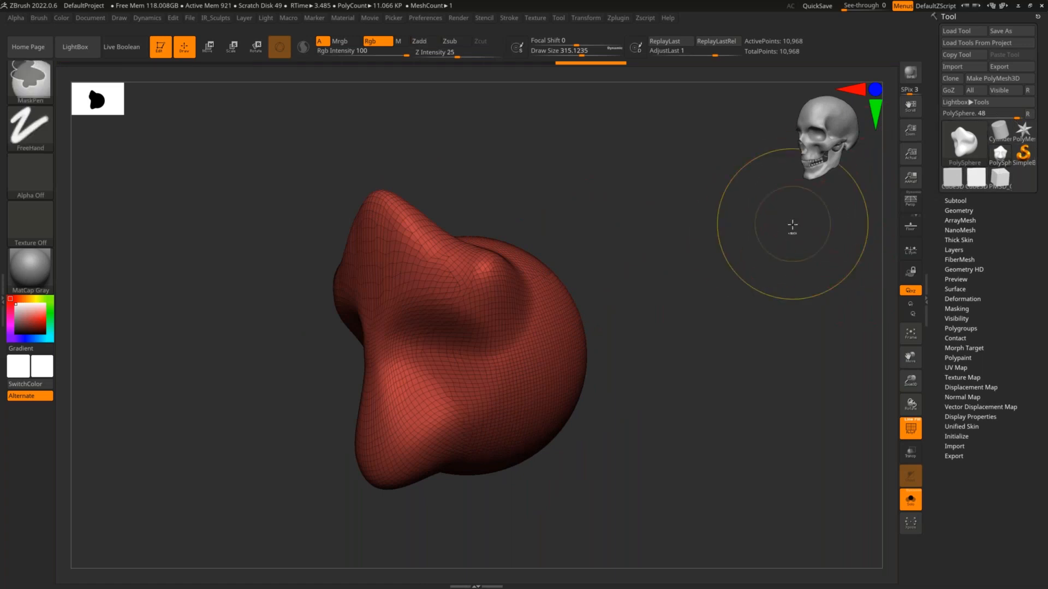
- Switch to SimpleBrush, place a PolyMesh3D star on the canvas, make it editable and turn it to an angled view
{"action": "left_click", "coordinate": [1023, 154]}
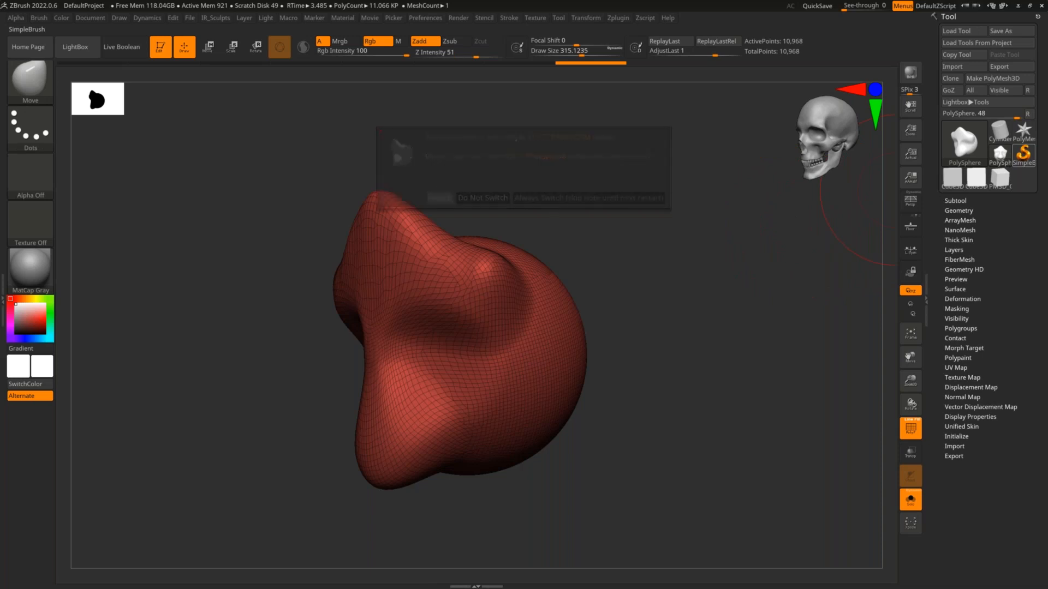
{"action": "left_click", "coordinate": [552, 199]}
{"action": "left_click", "coordinate": [960, 143]}
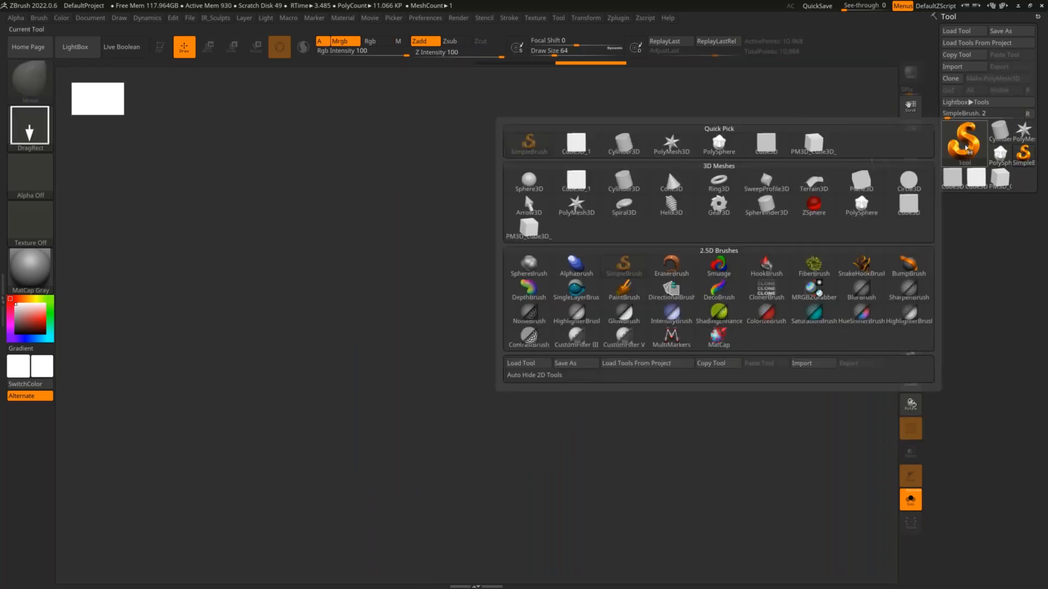
{"action": "left_click", "coordinate": [525, 192]}
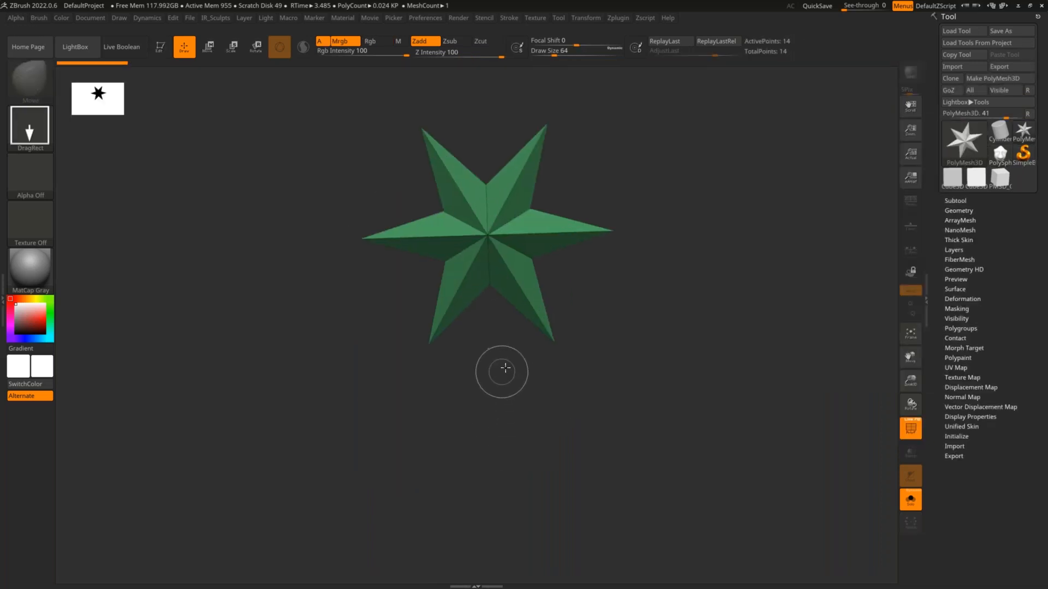
{"action": "key", "text": "t"}
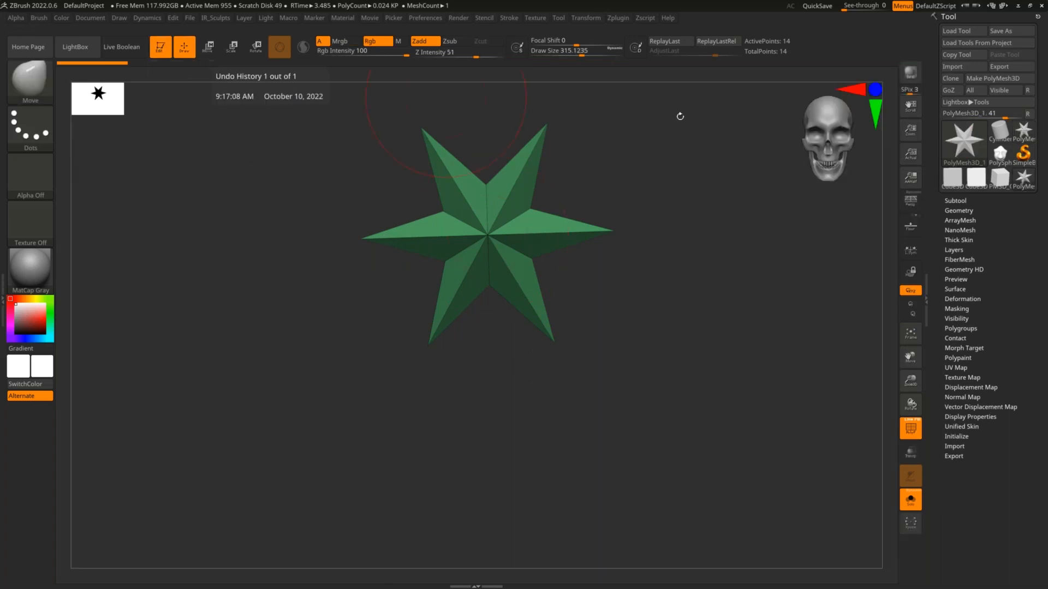
{"action": "left_click_drag", "start_coordinate": [742, 241], "coordinate": [600, 246]}
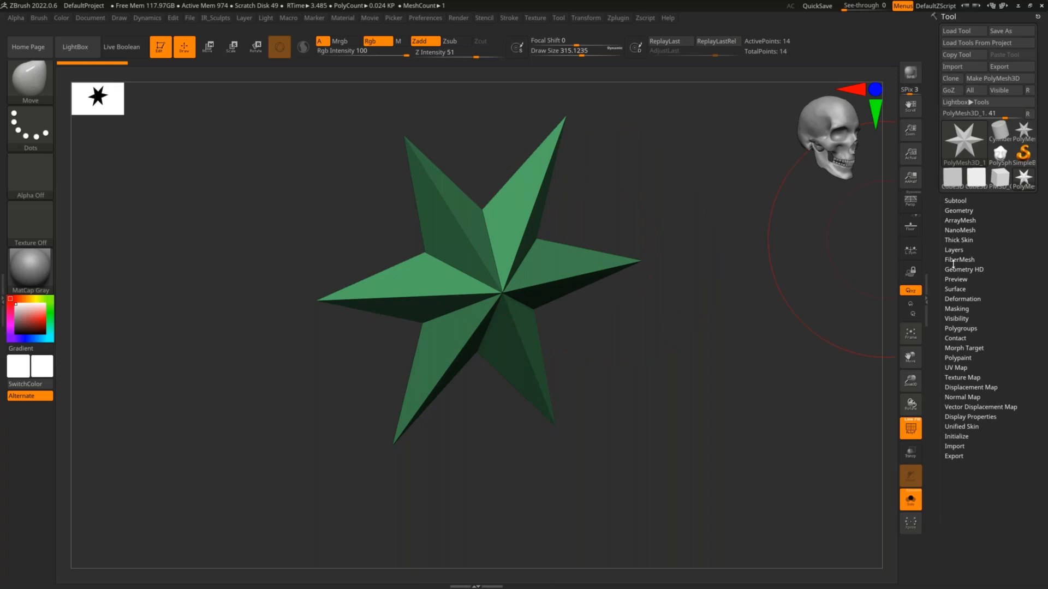
- Make a new PolyMesh3D copy of the star and compare it with the original star tool
{"action": "left_click", "coordinate": [994, 180]}
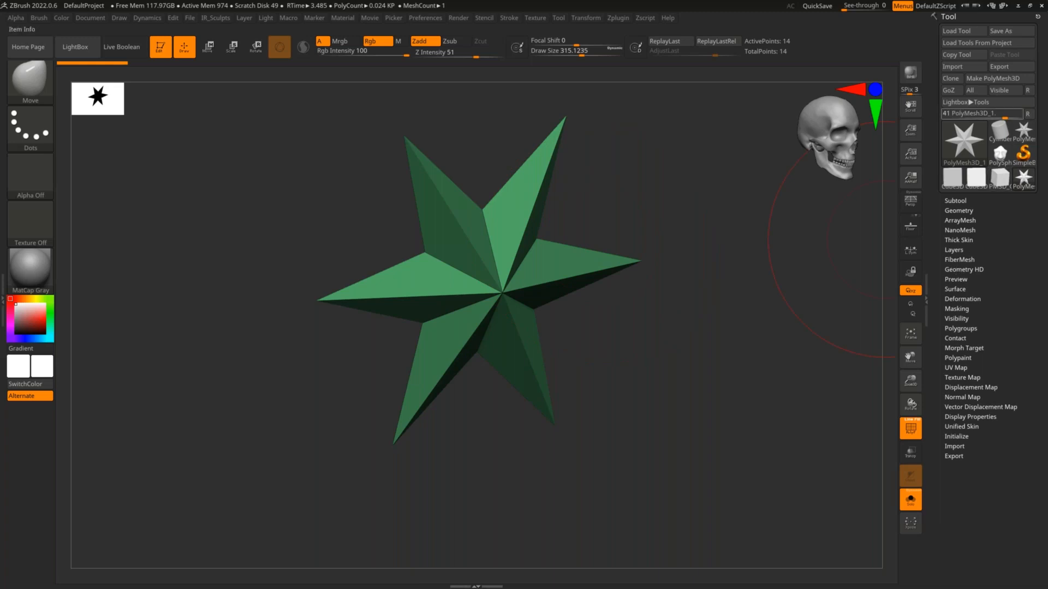
{"action": "left_click", "coordinate": [993, 78]}
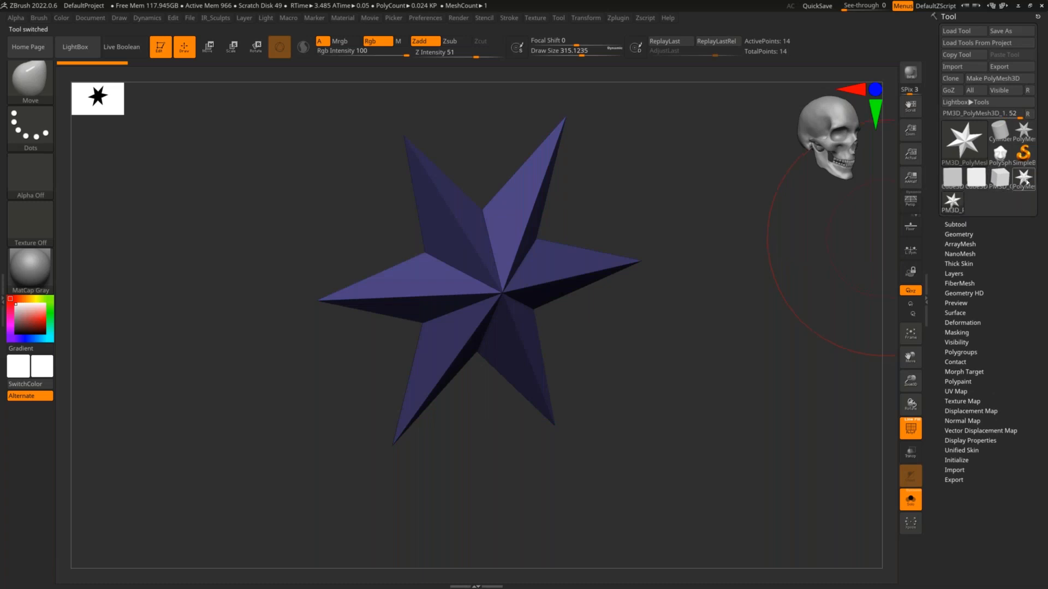
{"action": "left_click", "coordinate": [1025, 180]}
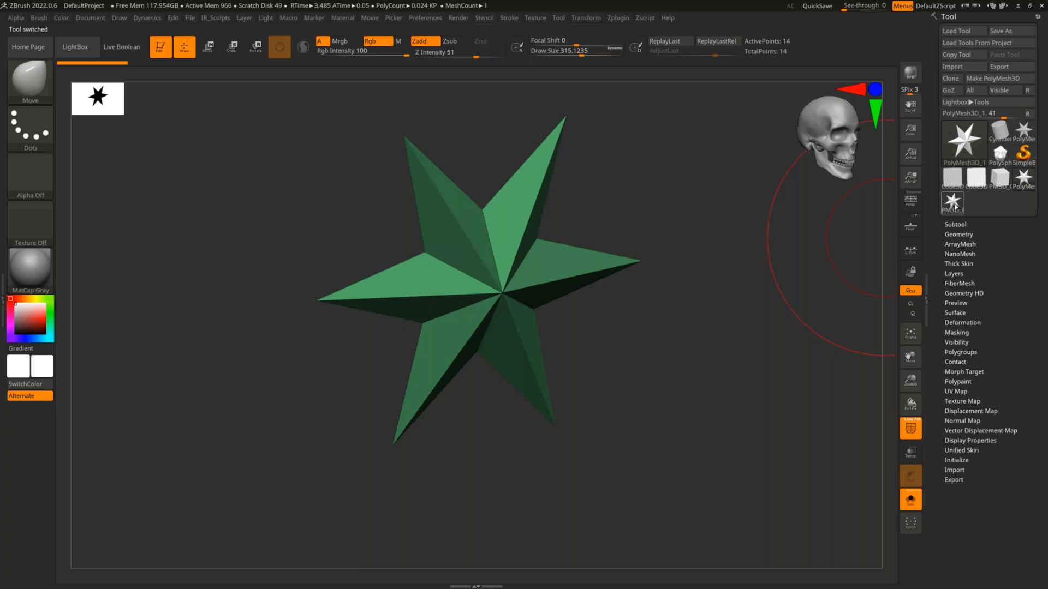
{"action": "left_click", "coordinate": [955, 206]}
{"action": "left_click_drag", "start_coordinate": [880, 239], "coordinate": [871, 233]}
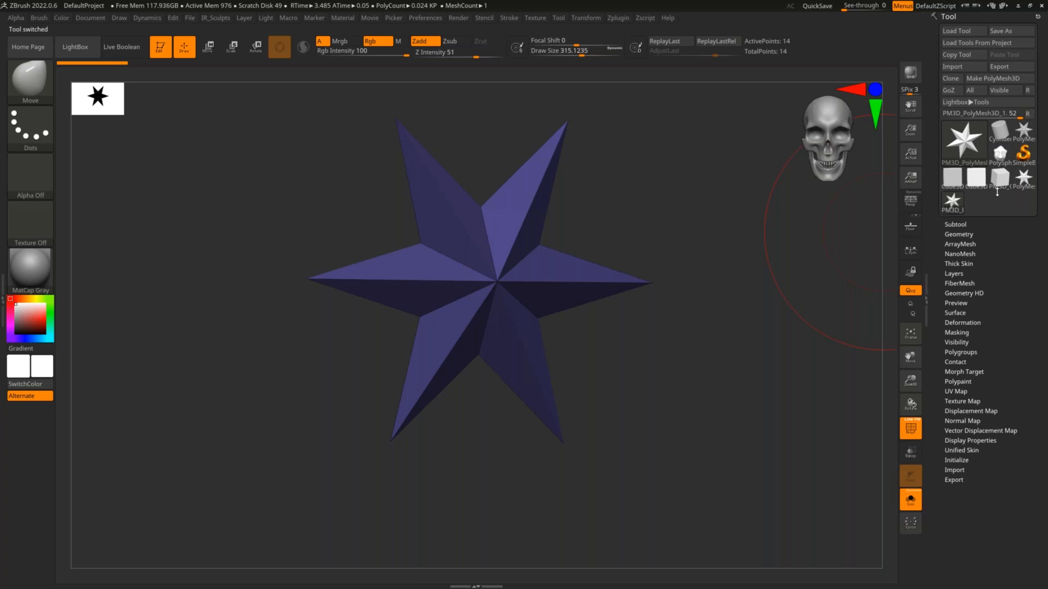
{"action": "left_click_drag", "start_coordinate": [723, 242], "coordinate": [671, 241]}
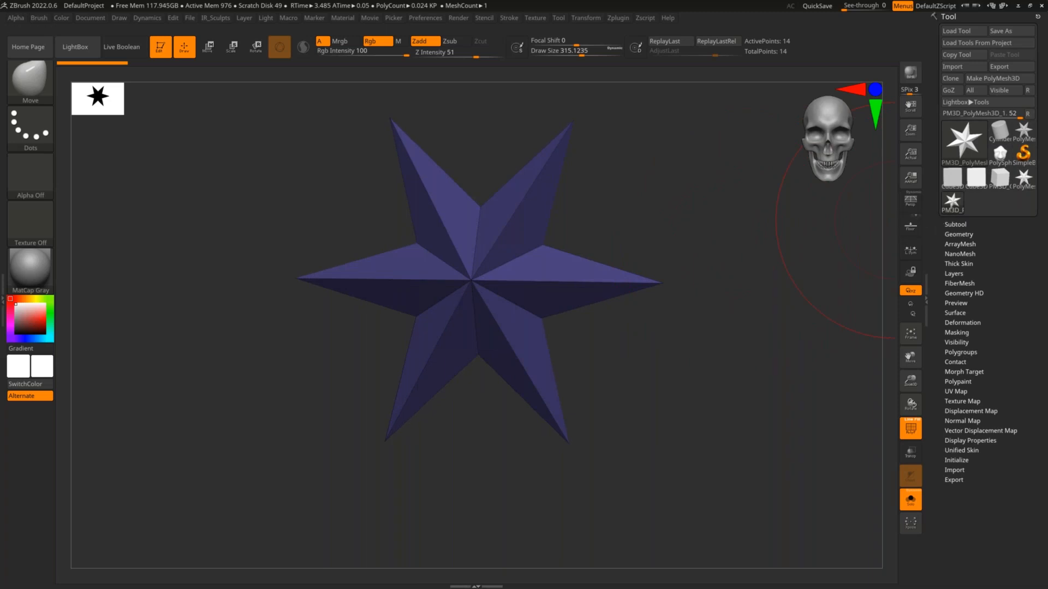
- Select the sculpted PolySphere tool and permanently delete all of its subtools
{"action": "left_click", "coordinate": [1001, 159]}
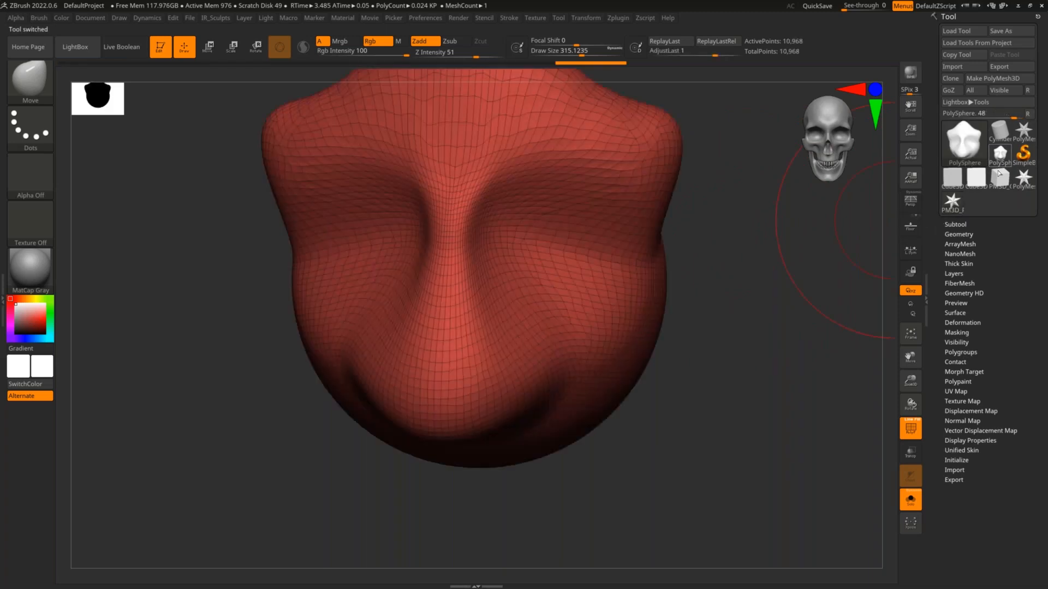
{"action": "left_click_drag", "start_coordinate": [780, 240], "coordinate": [743, 245]}
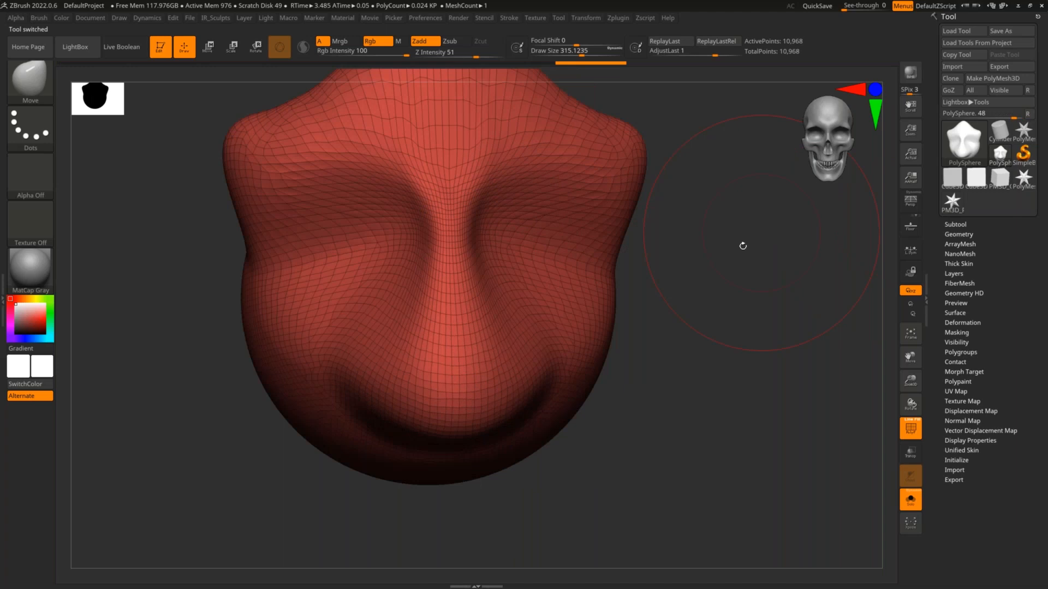
{"action": "left_click", "coordinate": [963, 234]}
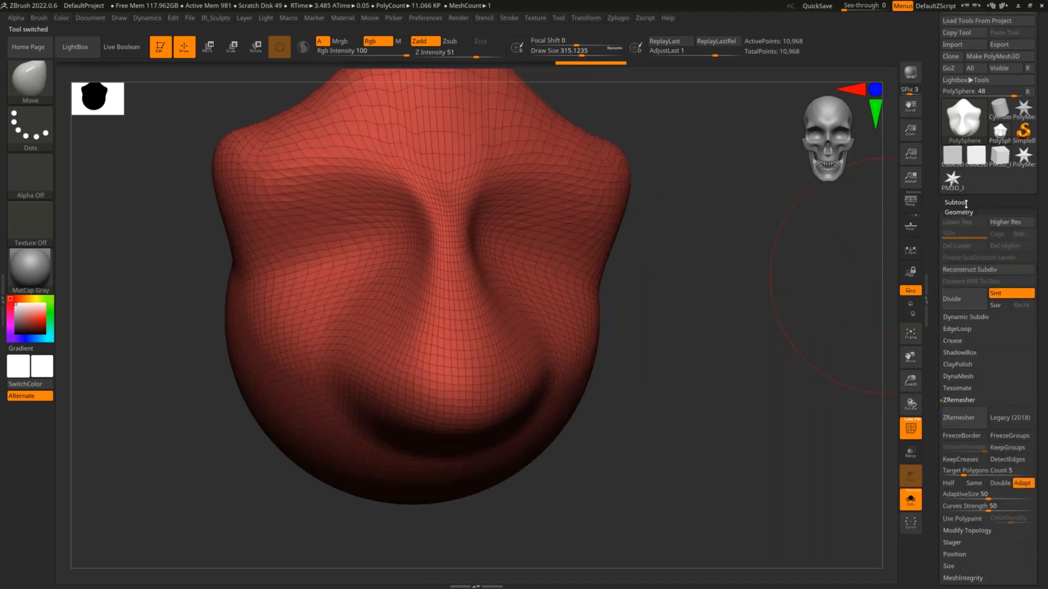
{"action": "left_click", "coordinate": [965, 203]}
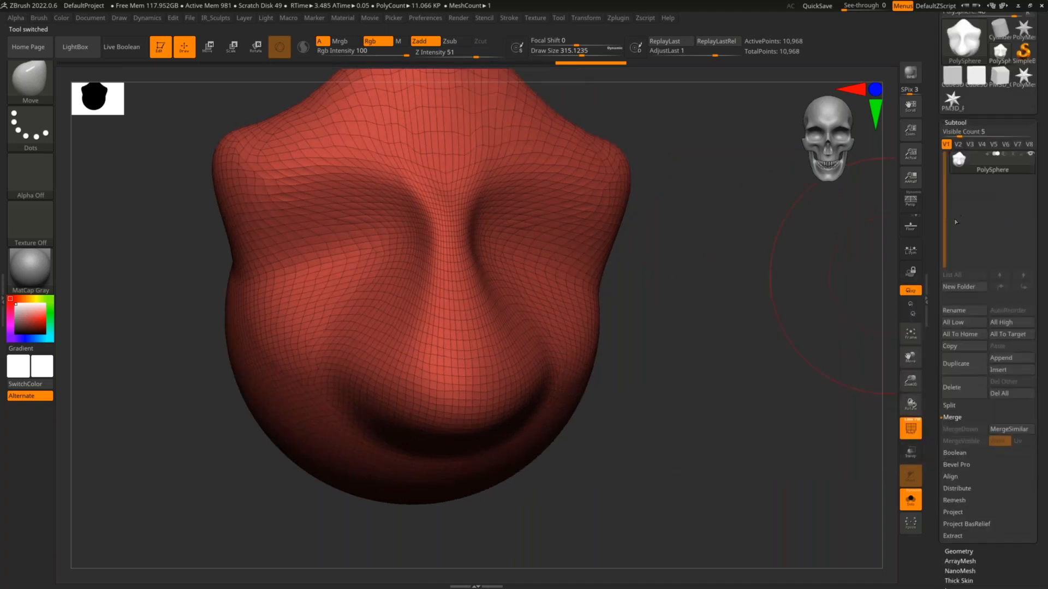
{"action": "left_click", "coordinate": [1005, 394]}
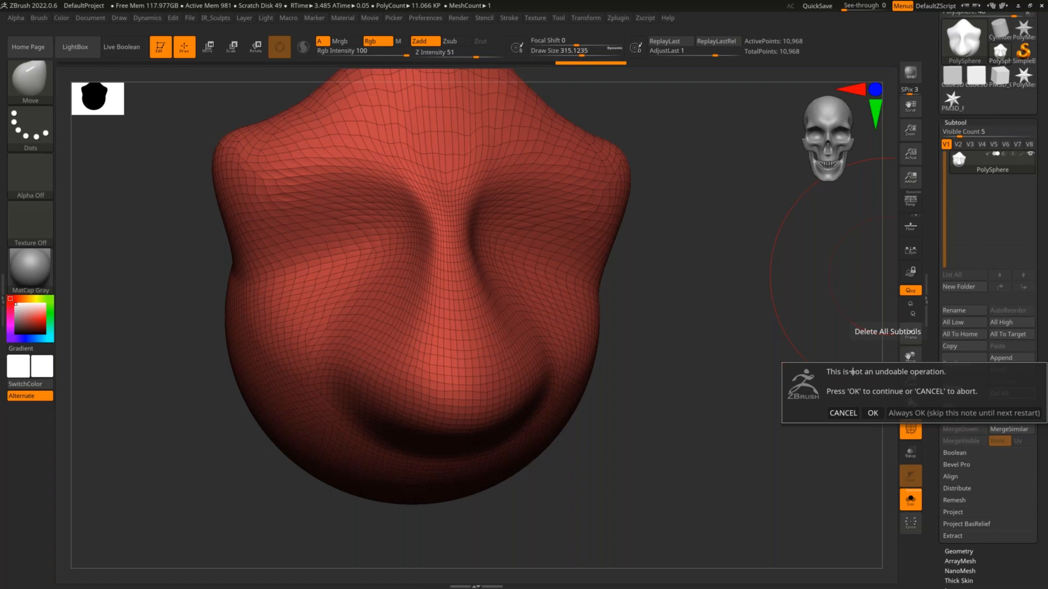
{"action": "left_click", "coordinate": [874, 414]}
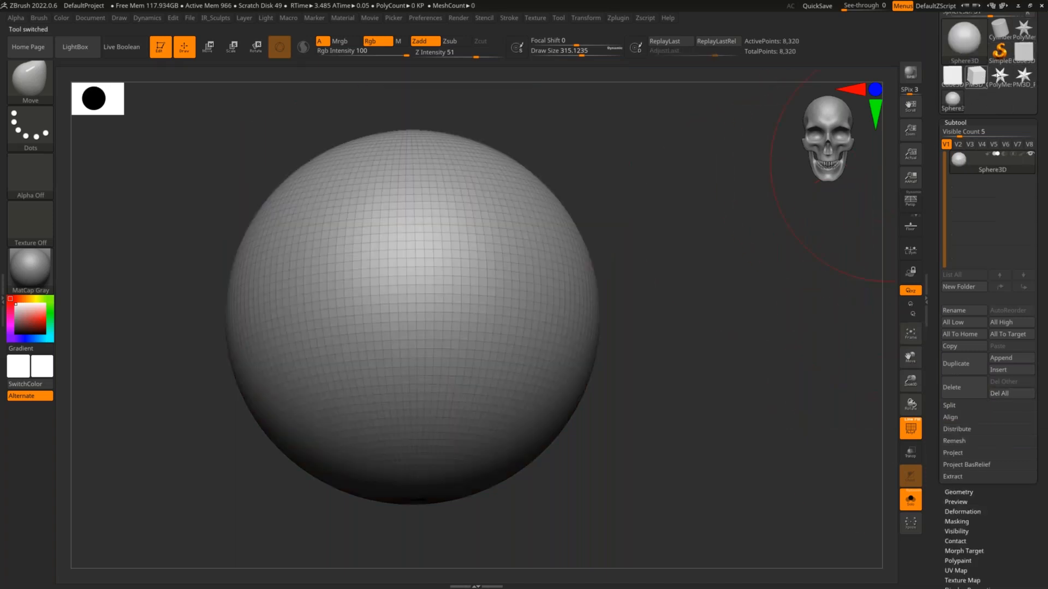
- Switch back to the PM3D_Cube3D_1 cube, frame it and examine it from front and angled views
{"action": "left_click", "coordinate": [976, 79]}
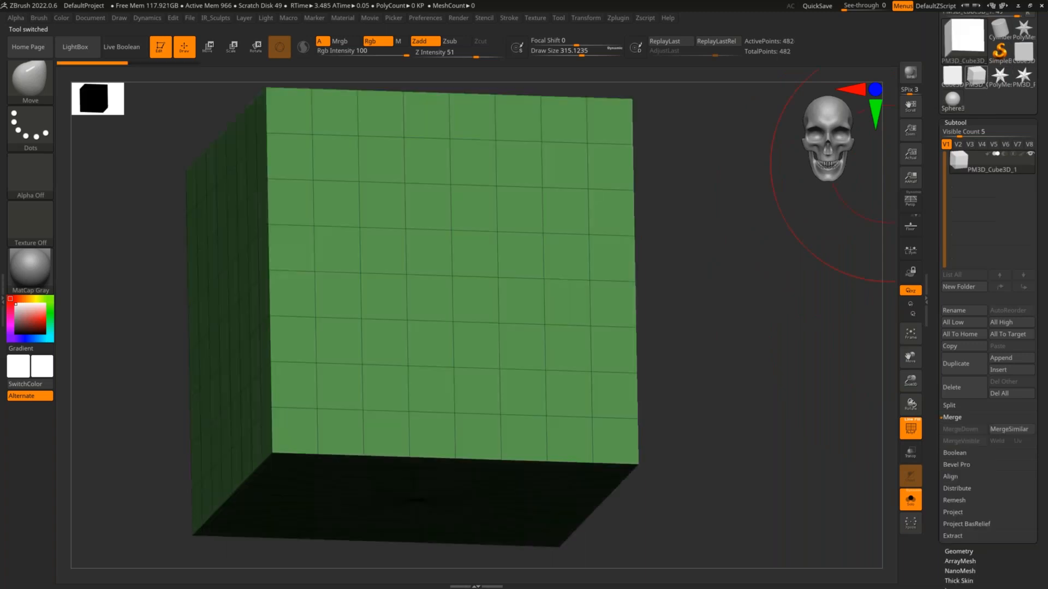
{"action": "key", "text": "f"}
{"action": "mouse_move", "coordinate": [682, 289]}
{"action": "left_mouse_down"}
{"action": "mouse_move", "coordinate": [676, 242]}
{"action": "mouse_move", "coordinate": [666, 240]}
{"action": "left_mouse_up"}
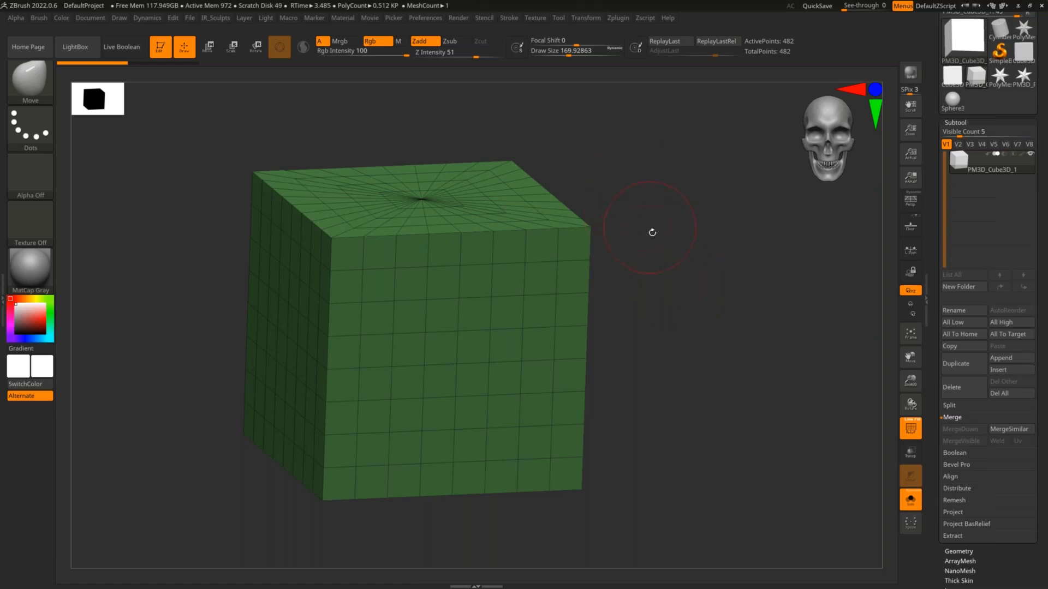
{"action": "left_click_drag", "start_coordinate": [661, 253], "coordinate": [615, 234]}
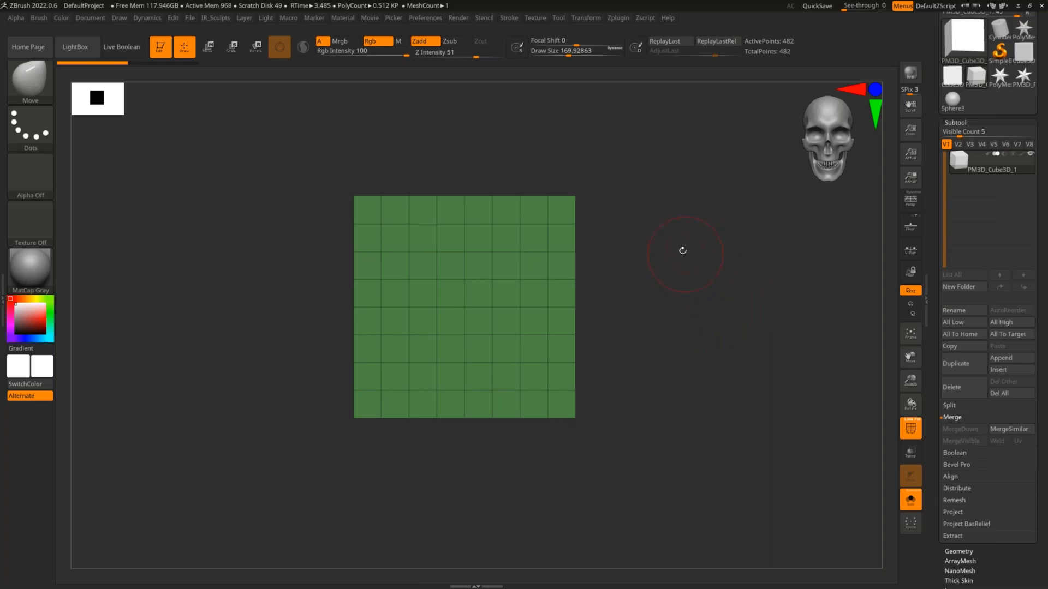
{"action": "left_click_drag", "start_coordinate": [697, 238], "coordinate": [685, 204]}
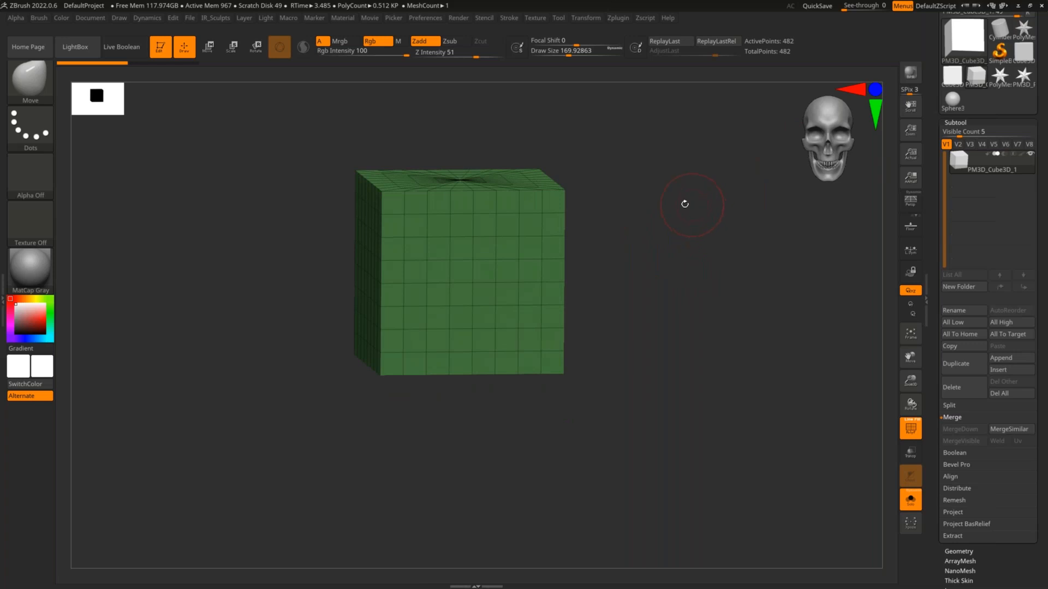
{"action": "left_click_drag", "start_coordinate": [818, 163], "coordinate": [673, 248]}
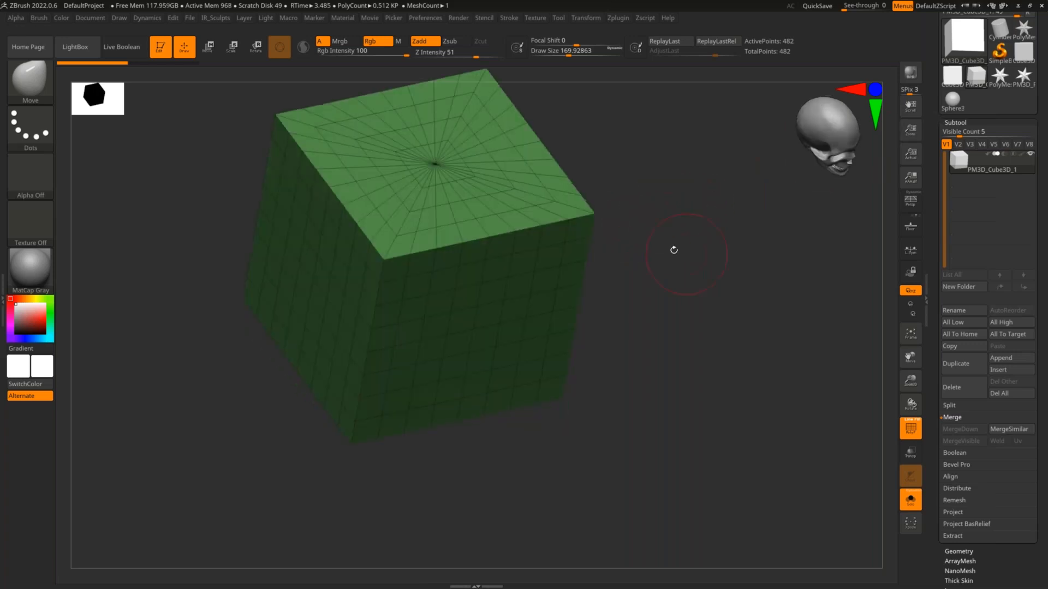
- Inspect the cube from front and angled views, collapse its Subtool section and expand its Initialize options
{"action": "mouse_move", "coordinate": [637, 200]}
{"action": "left_mouse_down"}
{"action": "mouse_move", "coordinate": [469, 172]}
{"action": "mouse_move", "coordinate": [450, 248]}
{"action": "mouse_move", "coordinate": [404, 218]}
{"action": "mouse_move", "coordinate": [443, 258]}
{"action": "left_mouse_up"}
{"action": "mouse_move", "coordinate": [555, 213]}
{"action": "left_mouse_down"}
{"action": "mouse_move", "coordinate": [709, 236]}
{"action": "mouse_move", "coordinate": [706, 194]}
{"action": "mouse_move", "coordinate": [687, 242]}
{"action": "mouse_move", "coordinate": [694, 215]}
{"action": "mouse_move", "coordinate": [702, 235]}
{"action": "left_mouse_up"}
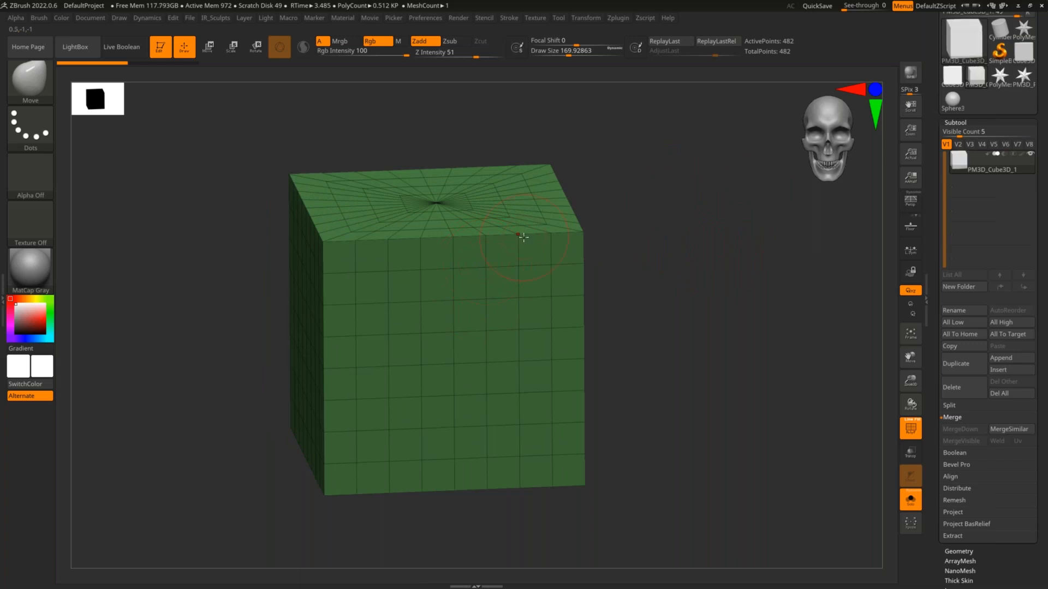
{"action": "left_click_drag", "start_coordinate": [664, 257], "coordinate": [633, 251], "text": "alt"}
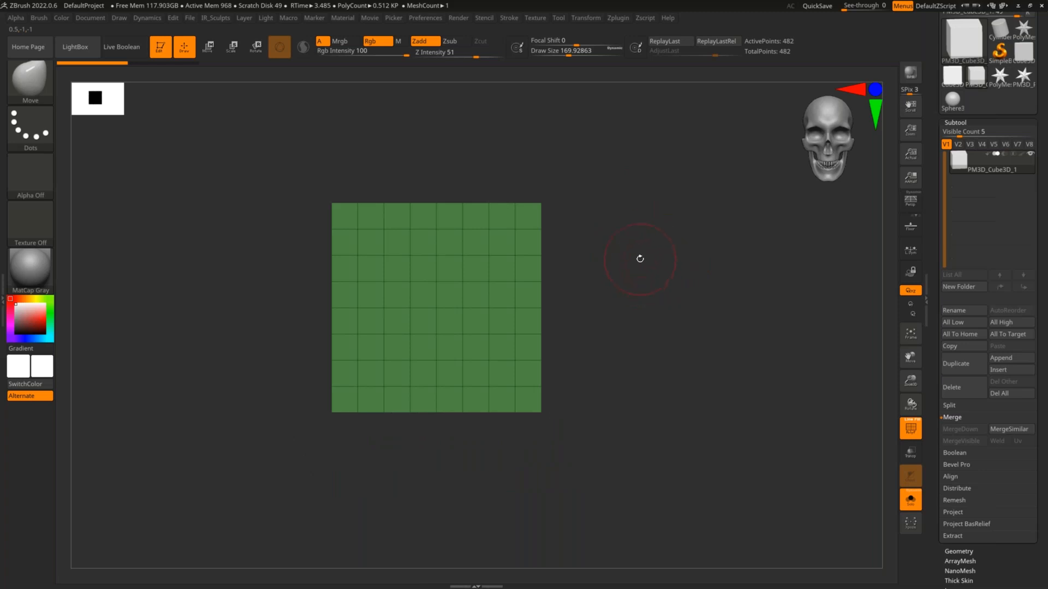
{"action": "left_click_drag", "start_coordinate": [636, 257], "coordinate": [490, 172]}
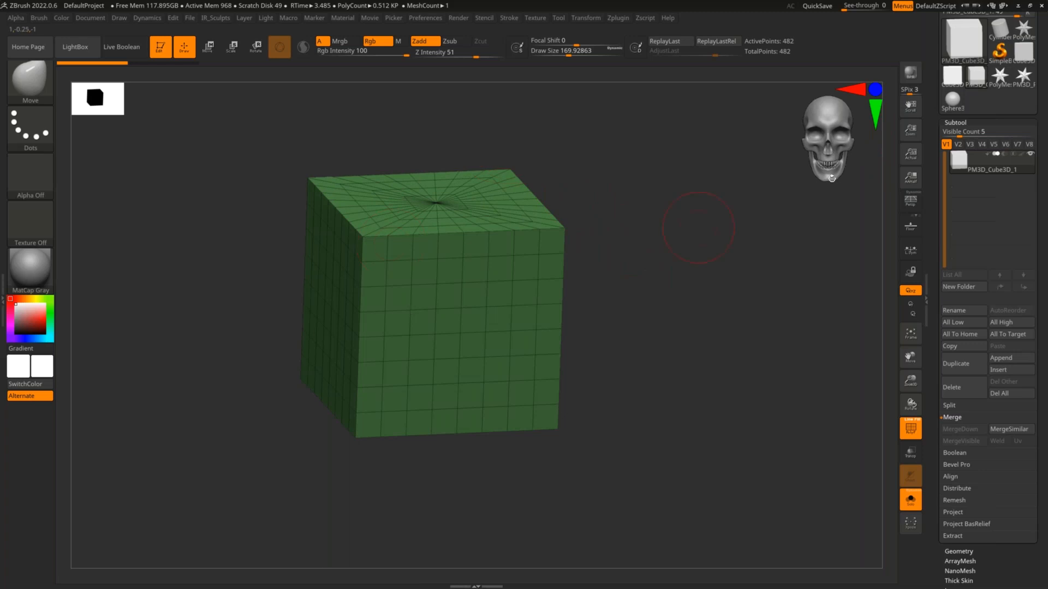
{"action": "left_click", "coordinate": [965, 124]}
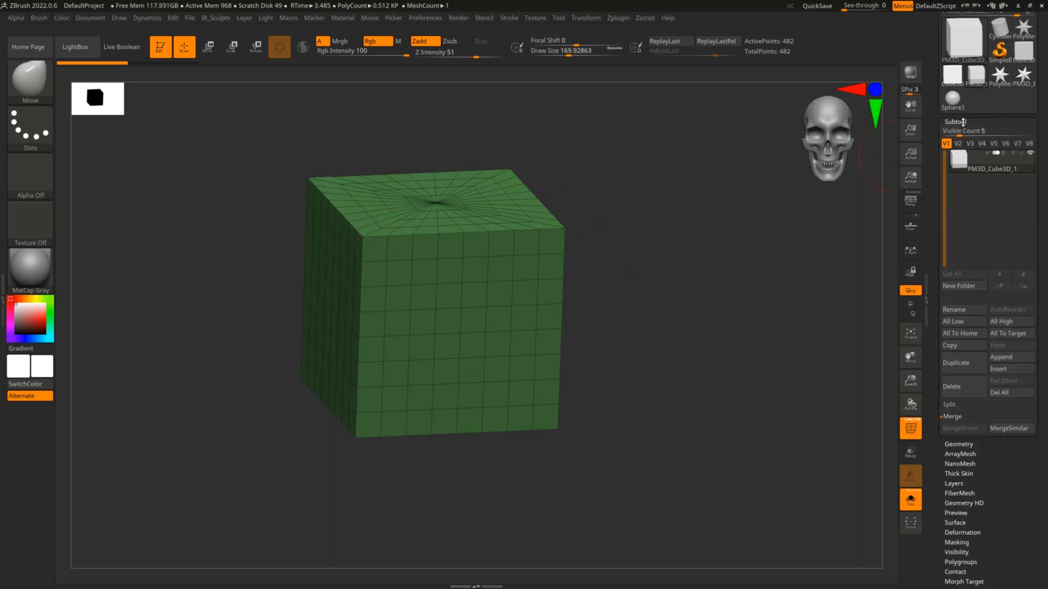
{"action": "scroll", "coordinate": [996, 137], "scroll_direction": "down", "scroll_amount": 5}
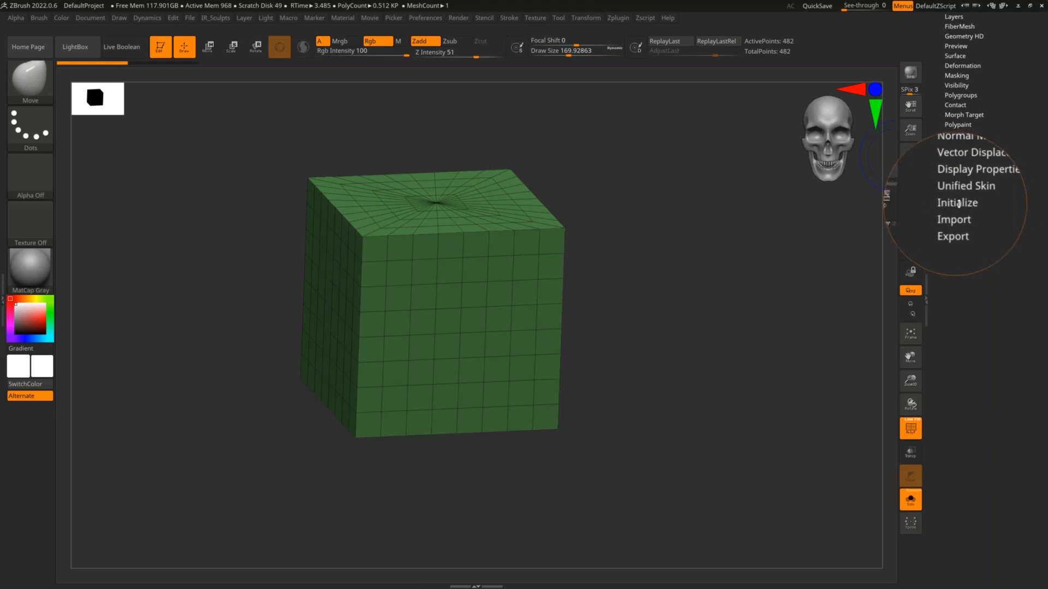
{"action": "left_click", "coordinate": [961, 202]}
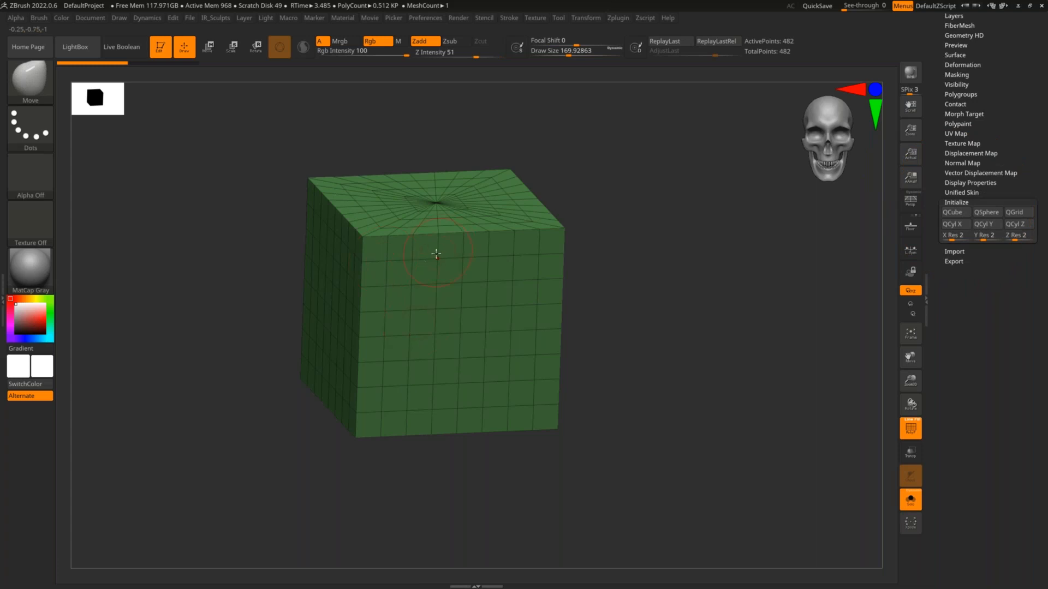
- Try the quick sphere, cube, grid and X, Y and Z-axis cylinder primitives in place of the cube mesh at resolution 2
{"action": "left_click", "coordinate": [983, 223]}
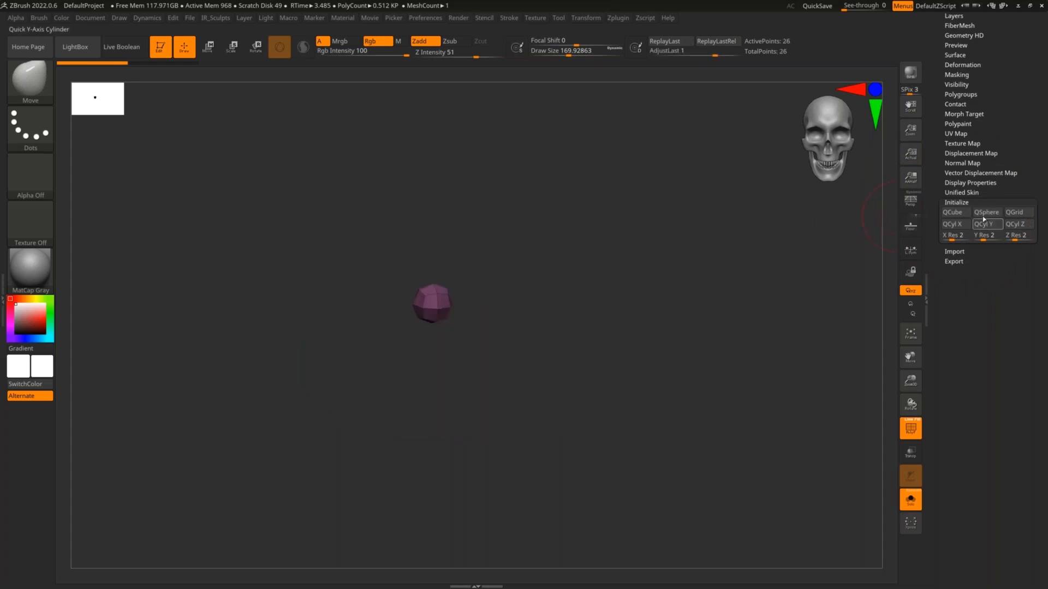
{"action": "left_click", "coordinate": [952, 212]}
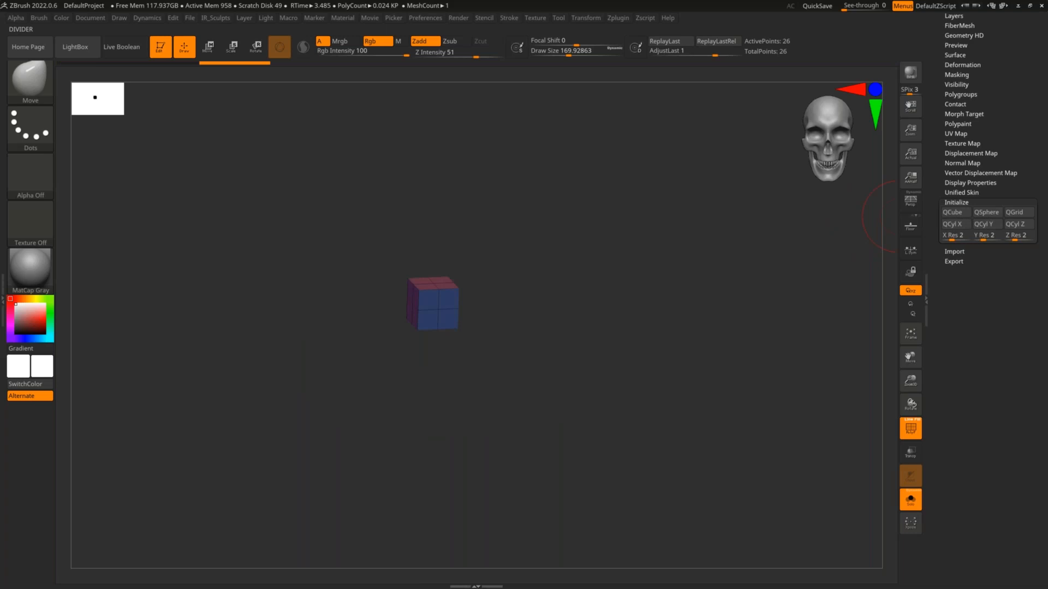
{"action": "left_click", "coordinate": [1014, 213]}
{"action": "left_click", "coordinate": [984, 224]}
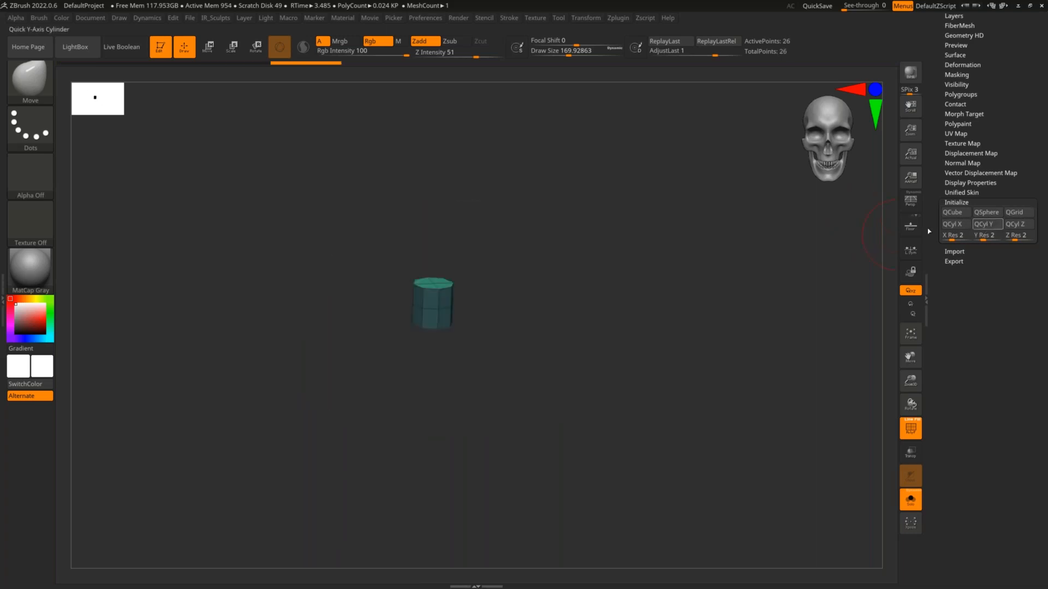
{"action": "left_click", "coordinate": [952, 224]}
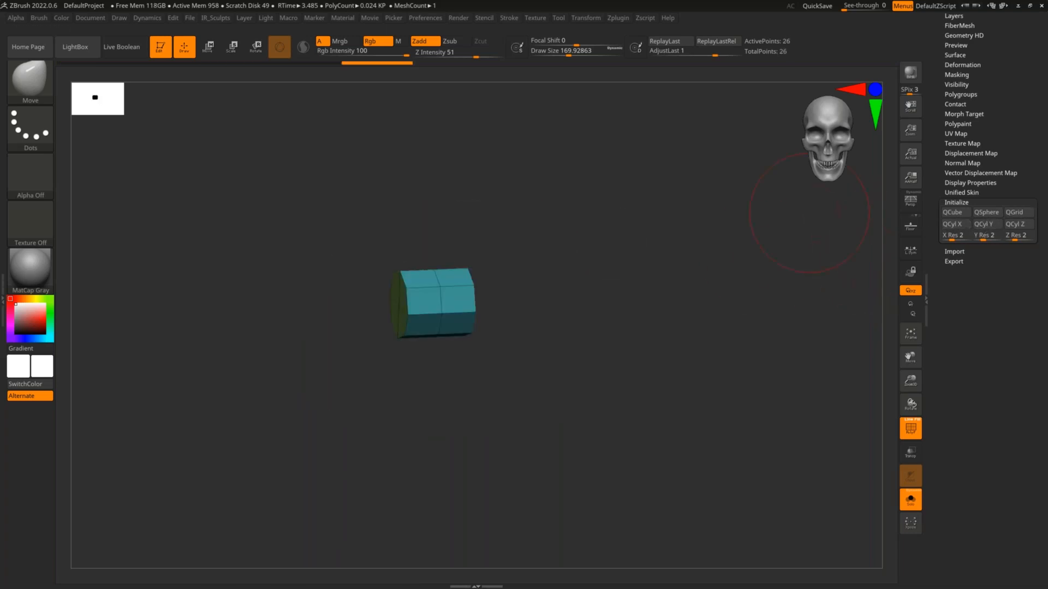
{"action": "left_click", "coordinate": [1015, 224]}
{"action": "key", "text": "ctrl"}
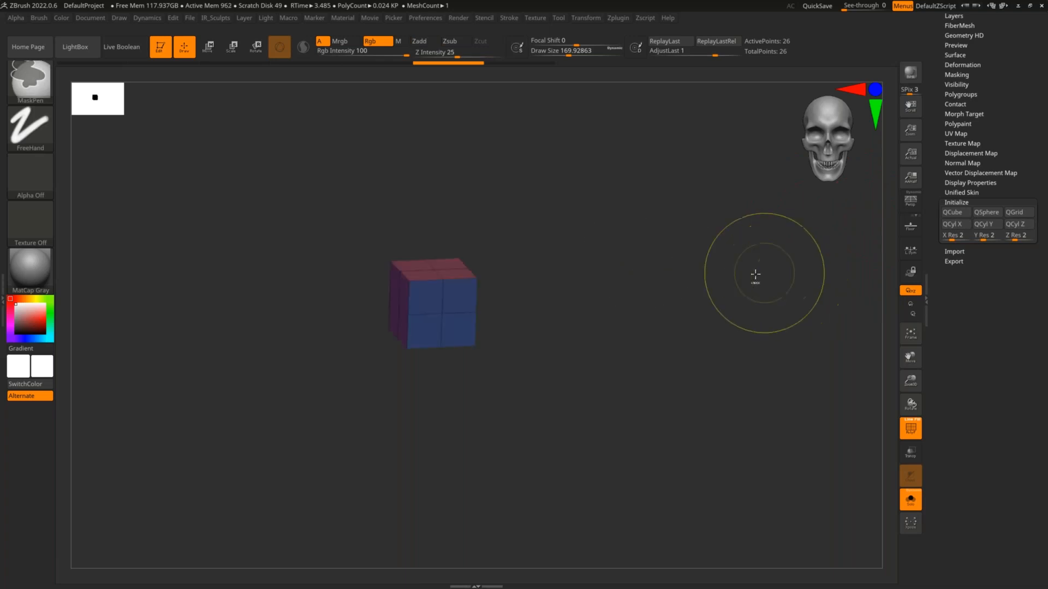
{"action": "left_click", "coordinate": [953, 212]}
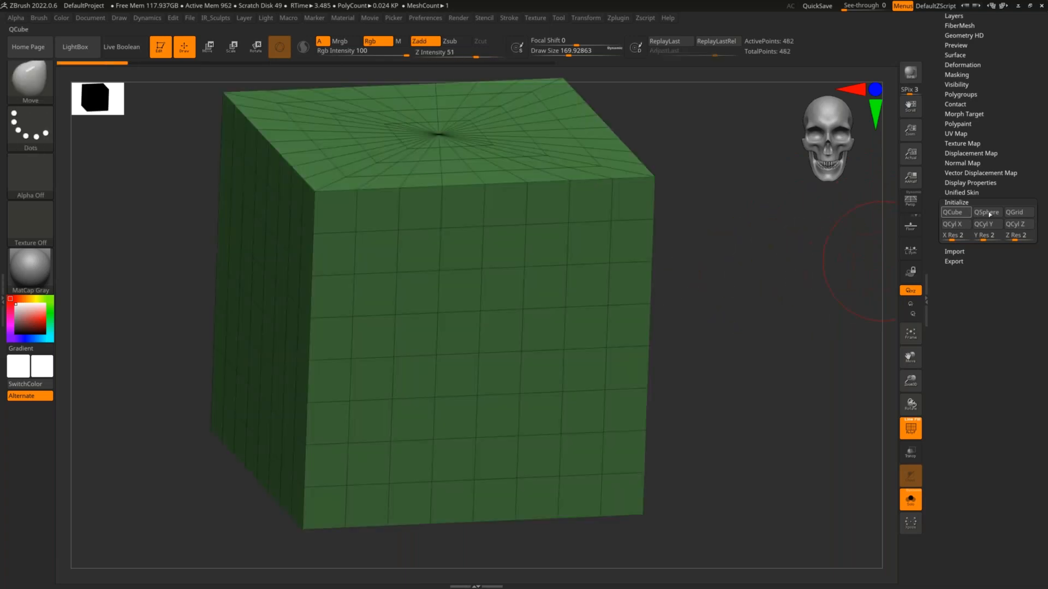
- Initialize the mesh as a QCube with X, Y and Z Res 2 and examine its divisions from the front
{"action": "right_click_drag", "start_coordinate": [778, 250], "coordinate": [778, 224], "text": "ctrl"}
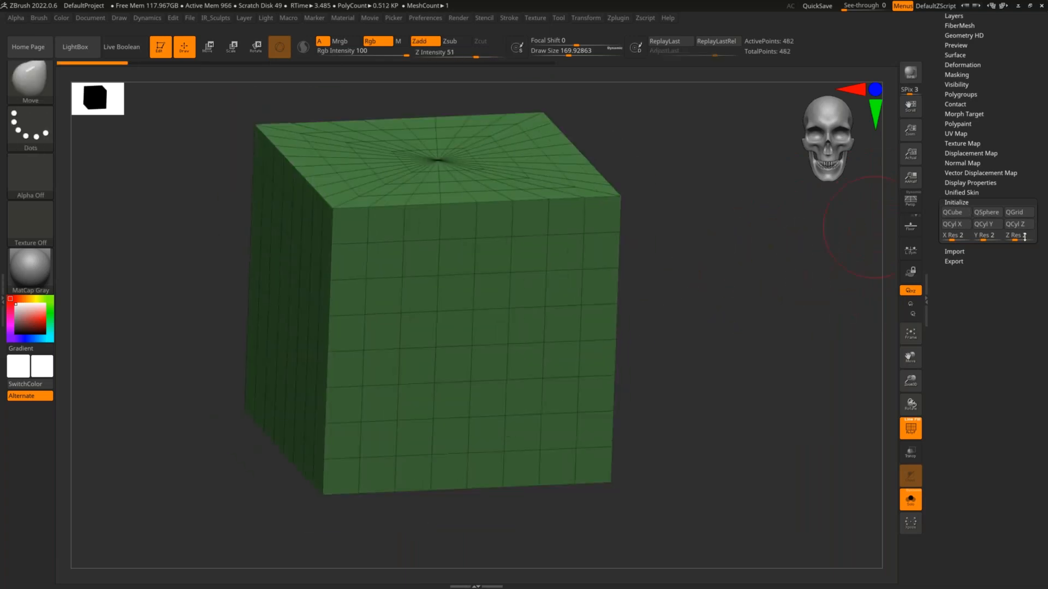
{"action": "right_click_drag", "start_coordinate": [753, 257], "coordinate": [753, 229], "text": "ctrl"}
{"action": "left_click_drag", "start_coordinate": [710, 248], "coordinate": [709, 267]}
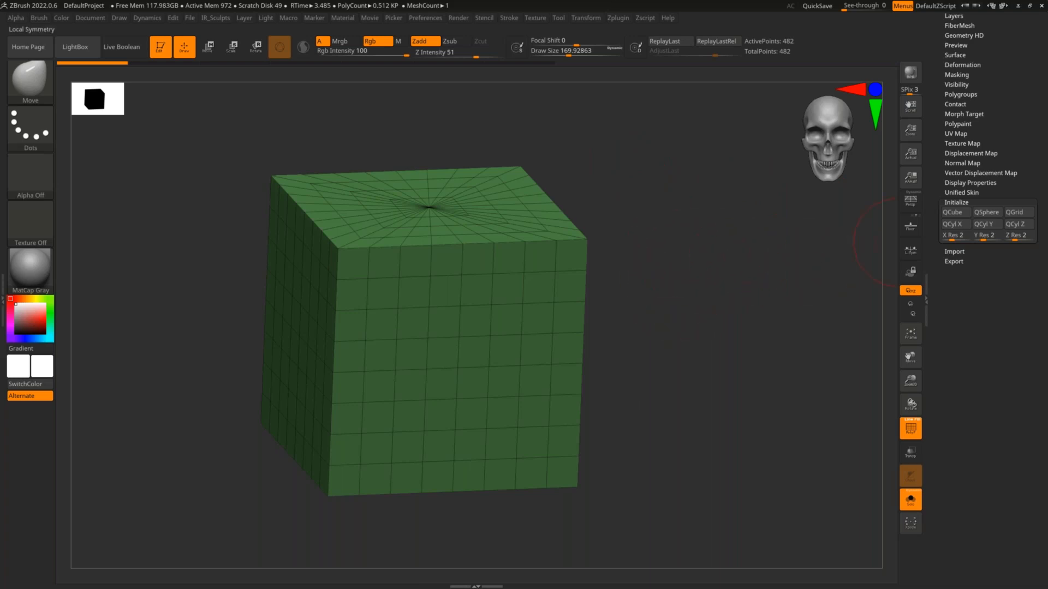
{"action": "left_click", "coordinate": [953, 212]}
{"action": "mouse_move", "coordinate": [669, 351]}
{"action": "left_mouse_down"}
{"action": "mouse_move", "coordinate": [678, 285]}
{"action": "mouse_move", "coordinate": [686, 290]}
{"action": "mouse_move", "coordinate": [634, 273]}
{"action": "mouse_move", "coordinate": [568, 286]}
{"action": "mouse_move", "coordinate": [634, 220]}
{"action": "mouse_move", "coordinate": [620, 276]}
{"action": "mouse_move", "coordinate": [695, 276]}
{"action": "mouse_move", "coordinate": [463, 402]}
{"action": "mouse_move", "coordinate": [687, 267]}
{"action": "mouse_move", "coordinate": [671, 251]}
{"action": "mouse_move", "coordinate": [653, 251]}
{"action": "mouse_move", "coordinate": [669, 281]}
{"action": "mouse_move", "coordinate": [662, 259]}
{"action": "mouse_move", "coordinate": [471, 227]}
{"action": "mouse_move", "coordinate": [656, 240]}
{"action": "left_mouse_up"}
{"action": "key", "text": "s"}
{"action": "right_click_drag", "start_coordinate": [656, 240], "coordinate": [657, 259], "text": "ctrl"}
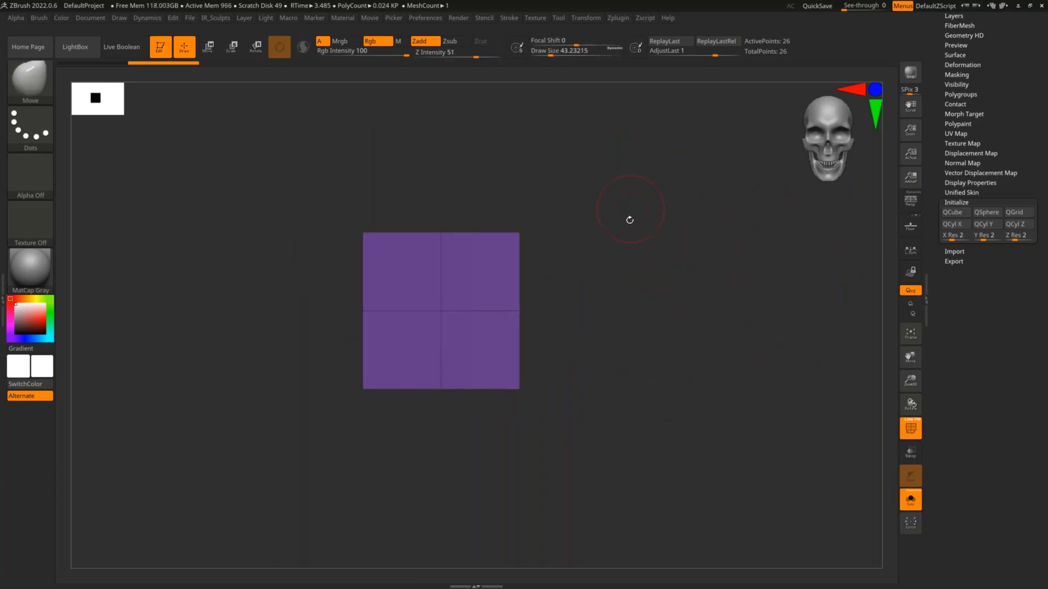
- Undo the QCube initialization to restore the original cube mesh
{"action": "key", "text": "ctrl+z"}
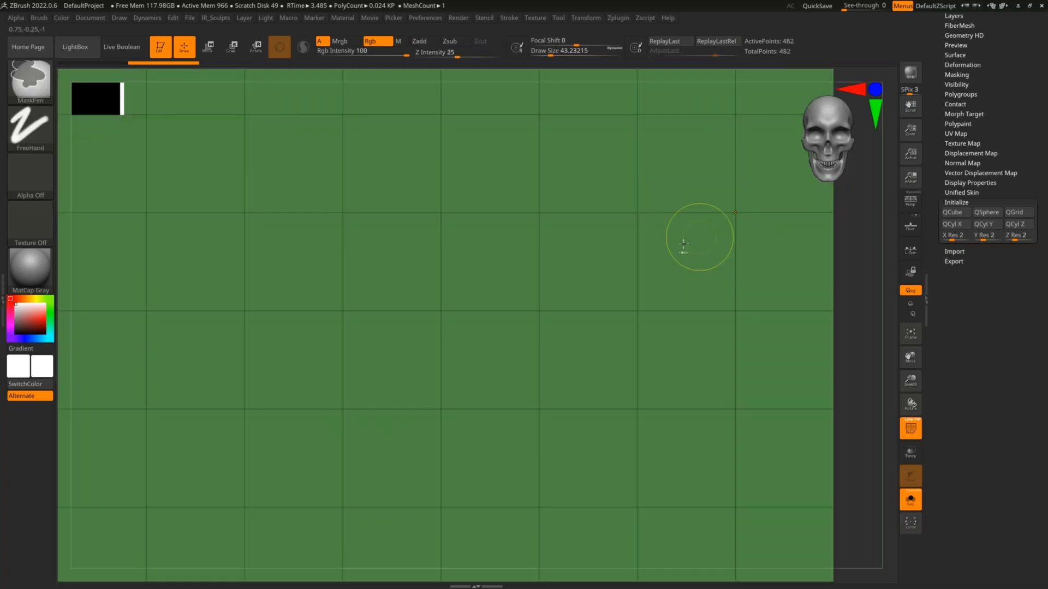
{"action": "key", "text": "ctrl+z"}
{"action": "key", "text": "ctrl+z"}
{"action": "key", "text": "ctrl+z"}
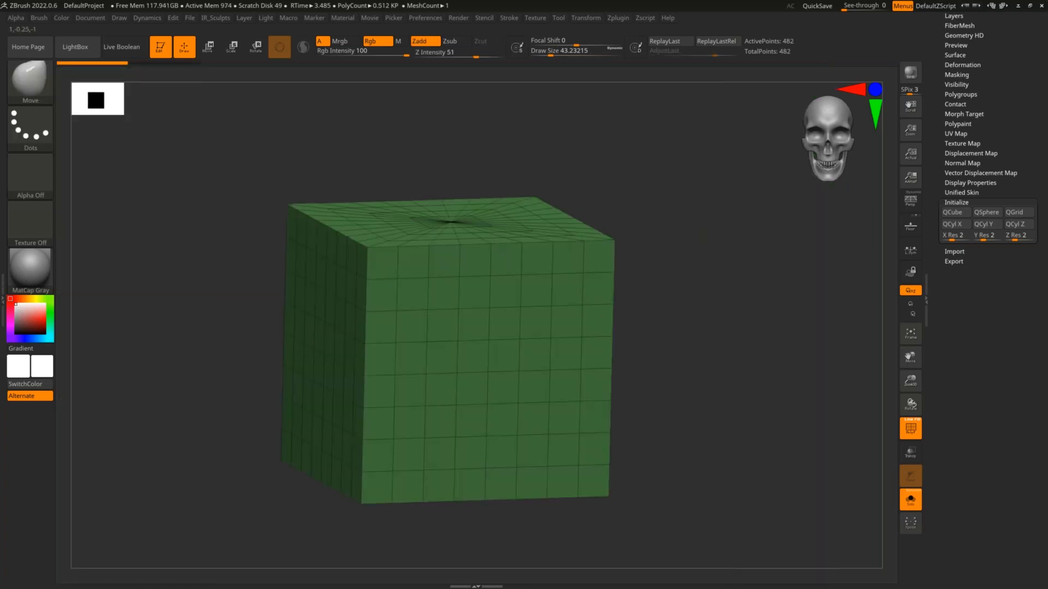
{"action": "key", "text": "ctrl+z"}
- Show the Move gizmo on the cube, try rotating the cube with it and undo the rotation
{"action": "key", "text": "w"}
{"action": "key", "text": "ctrl+z"}
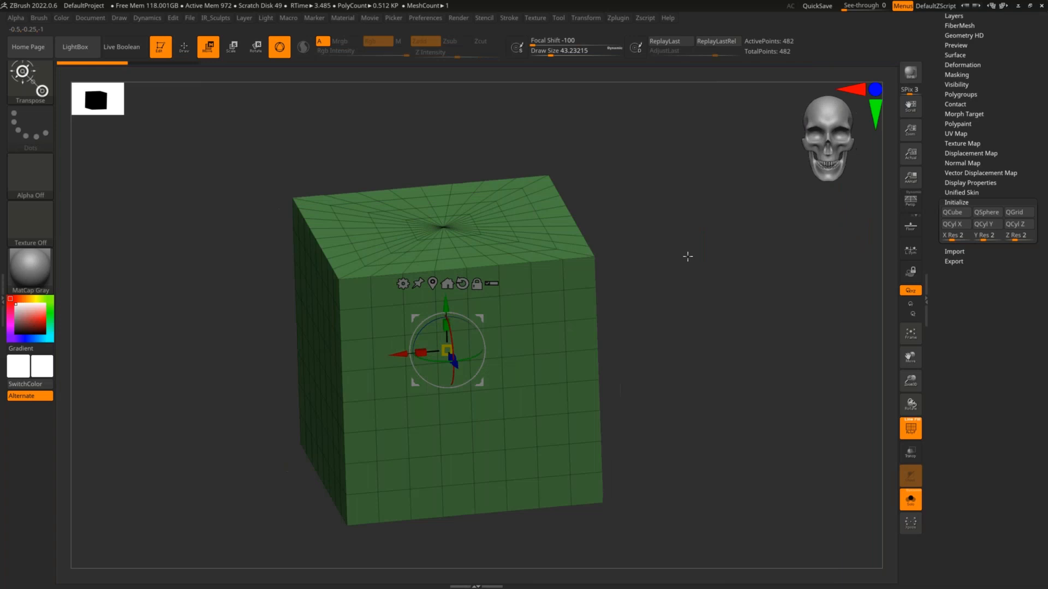
{"action": "left_click_drag", "start_coordinate": [480, 319], "coordinate": [455, 319]}
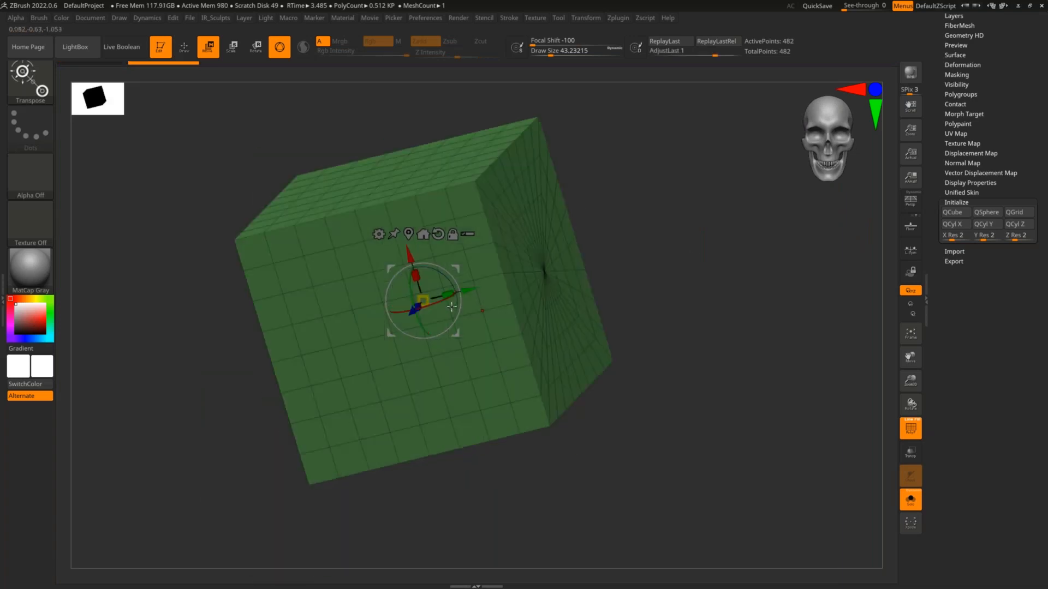
{"action": "left_click_drag", "start_coordinate": [415, 278], "coordinate": [426, 333]}
{"action": "key", "text": "ctrl+z"}
{"action": "key", "text": "ctrl+z"}
{"action": "key", "text": "ctrl+z"}
{"action": "key", "text": "ctrl+z"}
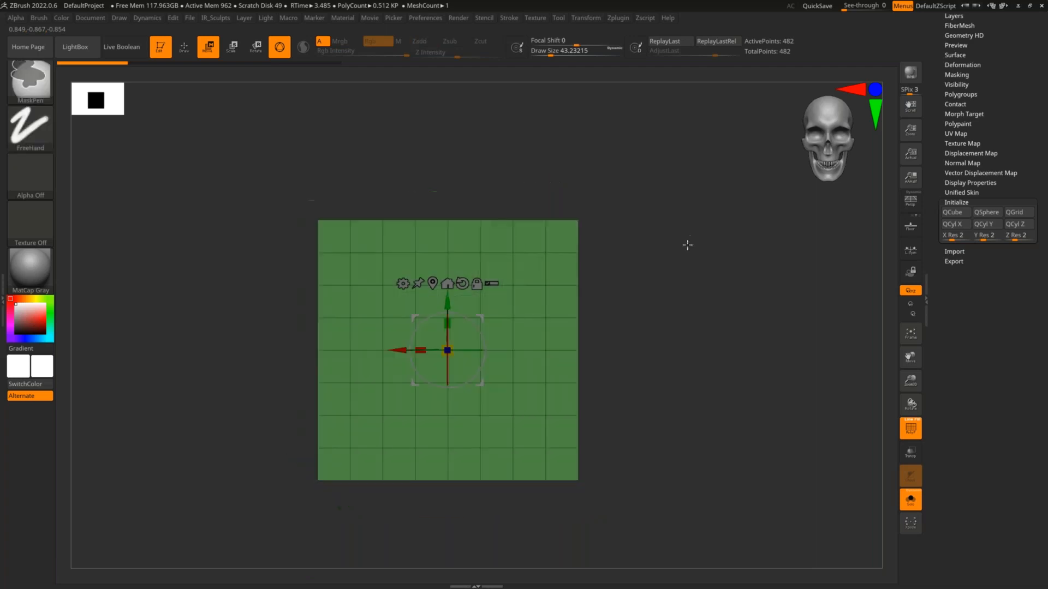
{"action": "key", "text": "ctrl+z"}
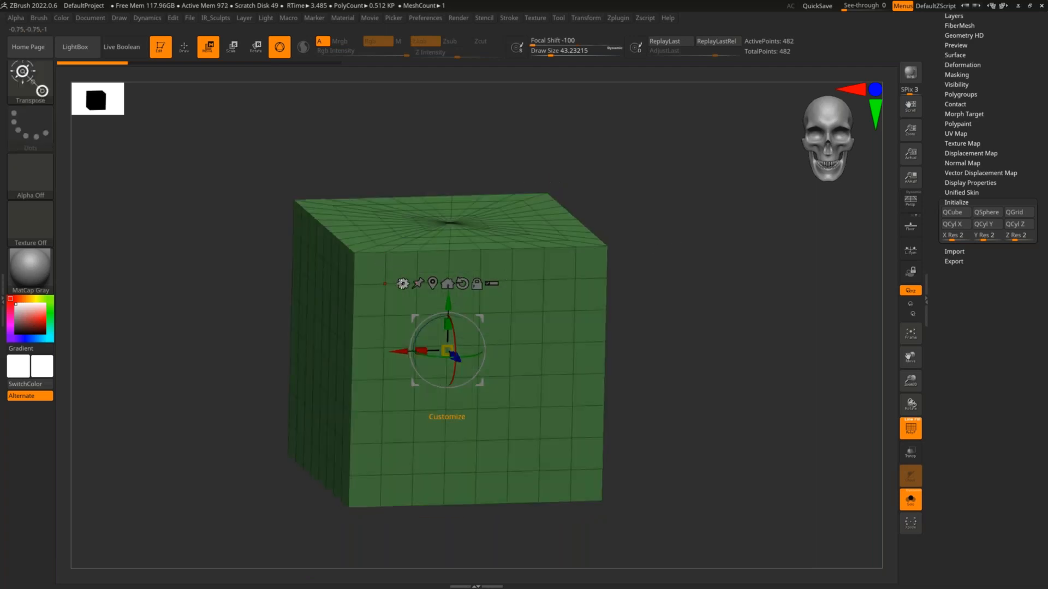
- Replace the mesh with a PolyCube through the gizmo's Customize options and reduce it to X Divide 2 with single Y and Z divisions
{"action": "left_click", "coordinate": [403, 282]}
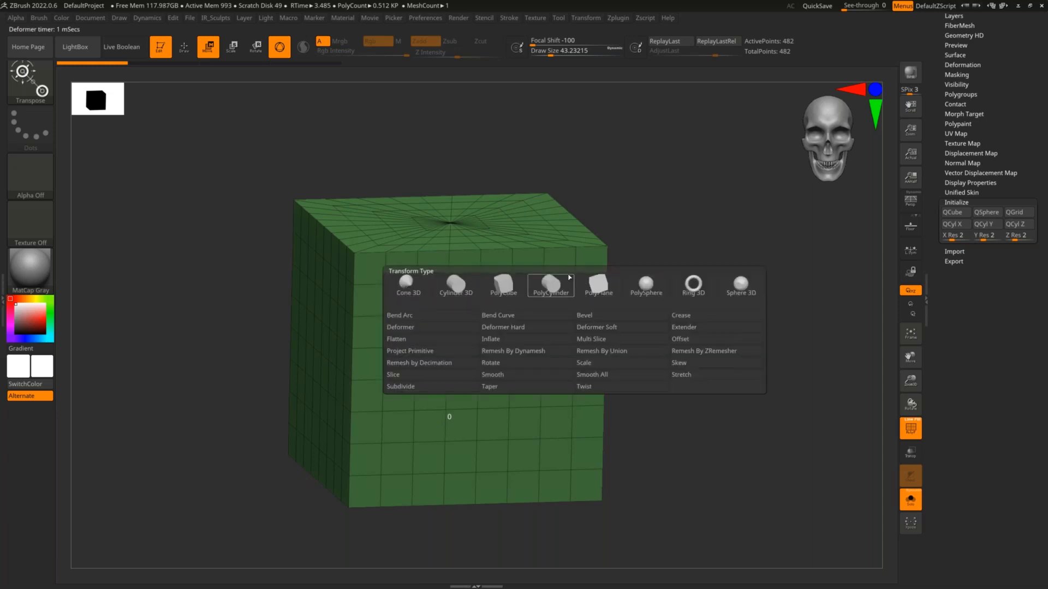
{"action": "left_click", "coordinate": [506, 293]}
{"action": "left_click_drag", "start_coordinate": [582, 290], "coordinate": [676, 236]}
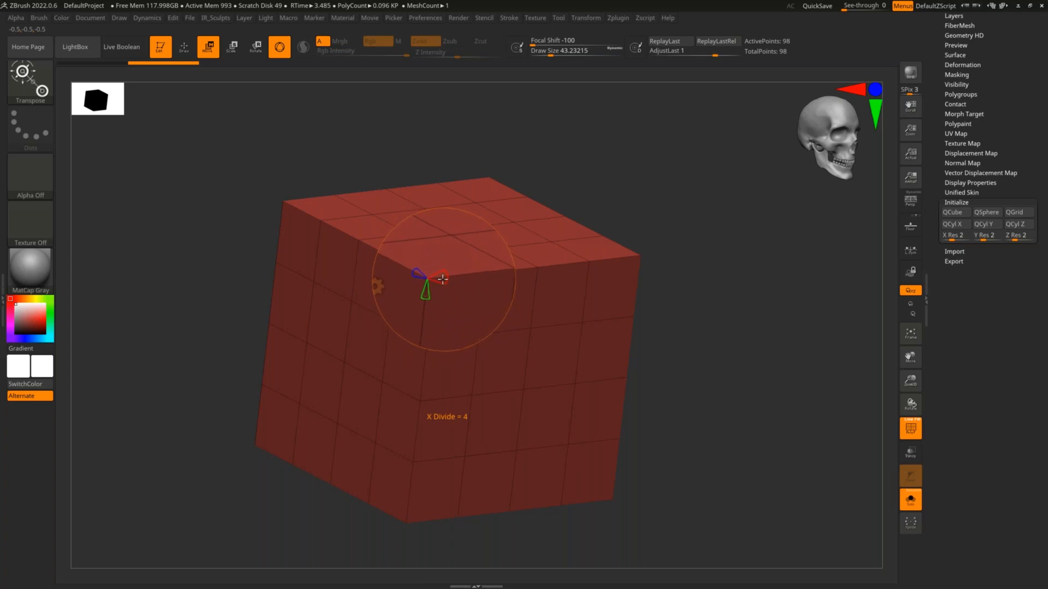
{"action": "mouse_move", "coordinate": [442, 277]}
{"action": "left_mouse_down"}
{"action": "mouse_move", "coordinate": [451, 281]}
{"action": "mouse_move", "coordinate": [432, 288]}
{"action": "mouse_move", "coordinate": [436, 277]}
{"action": "mouse_move", "coordinate": [431, 289]}
{"action": "mouse_move", "coordinate": [426, 276]}
{"action": "left_mouse_up"}
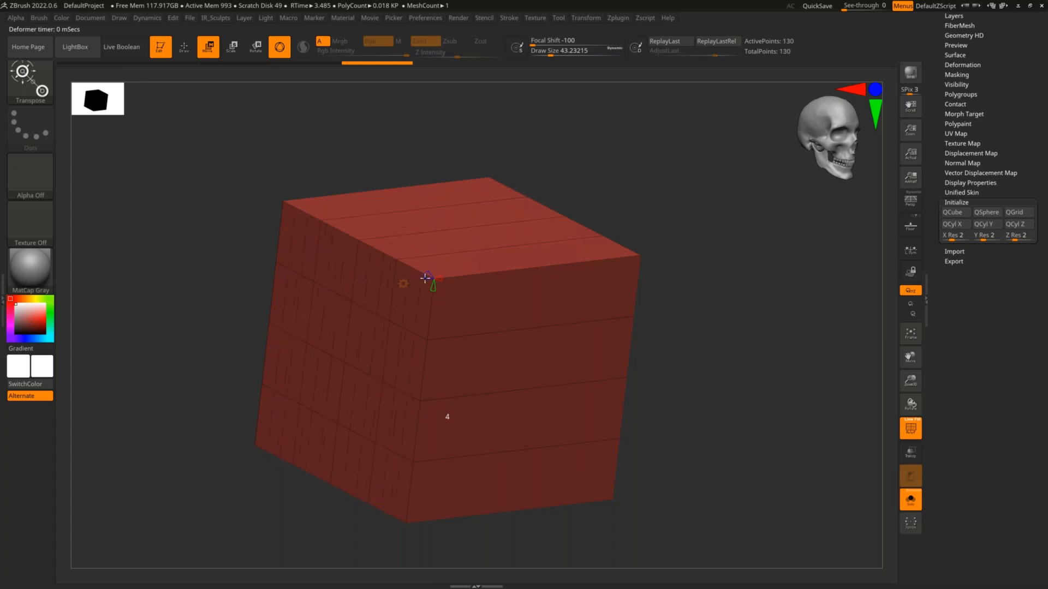
{"action": "left_click_drag", "start_coordinate": [418, 273], "coordinate": [443, 279]}
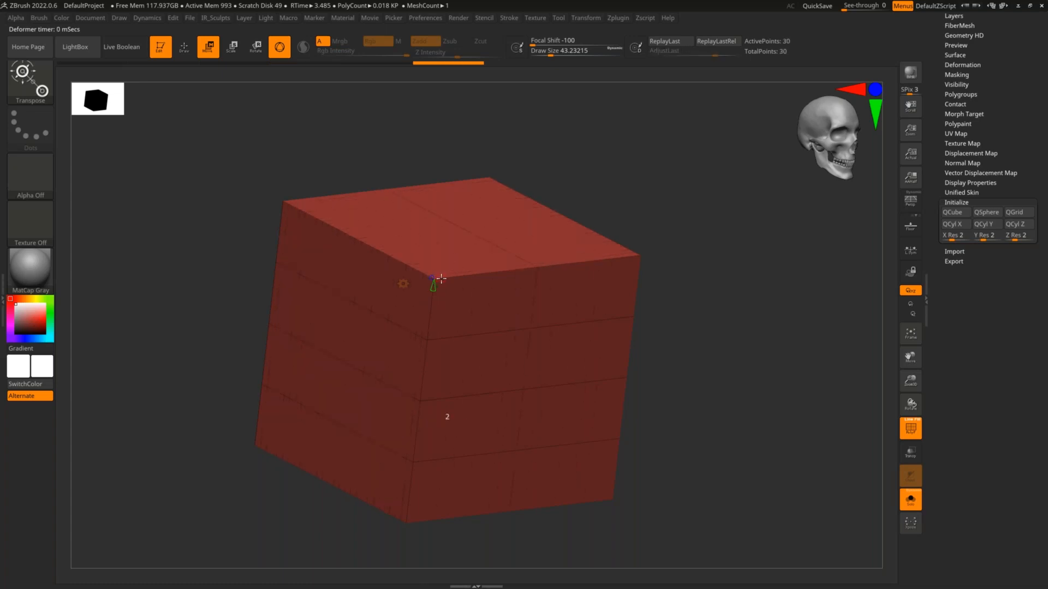
{"action": "left_click_drag", "start_coordinate": [441, 278], "coordinate": [435, 281]}
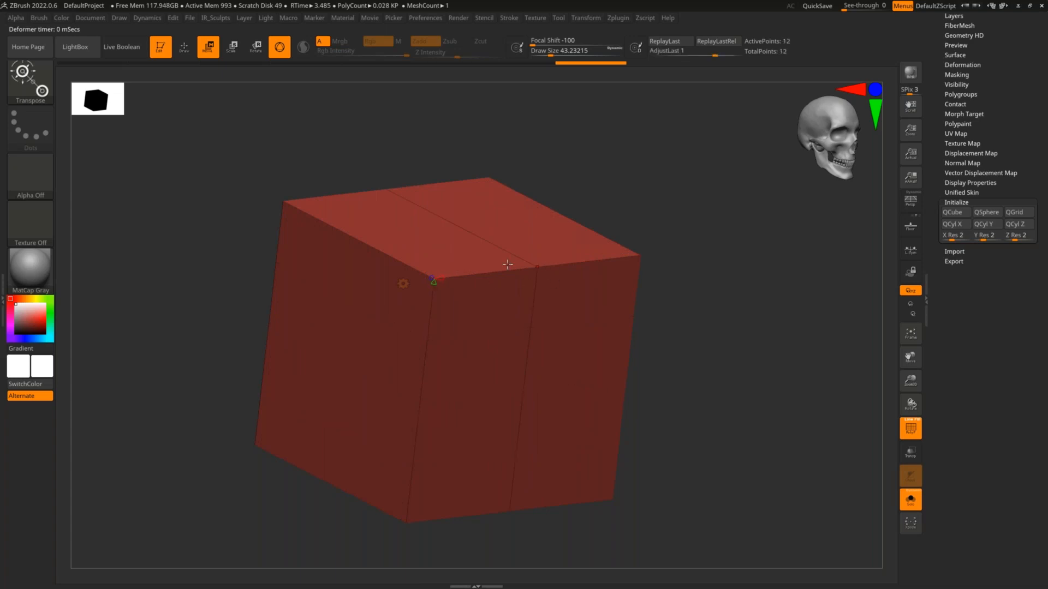
- Try a higher X Divide value on the PolyCube, return it to 2 and check the centre line from the front
{"action": "left_click_drag", "start_coordinate": [689, 267], "coordinate": [471, 243], "text": "shift"}
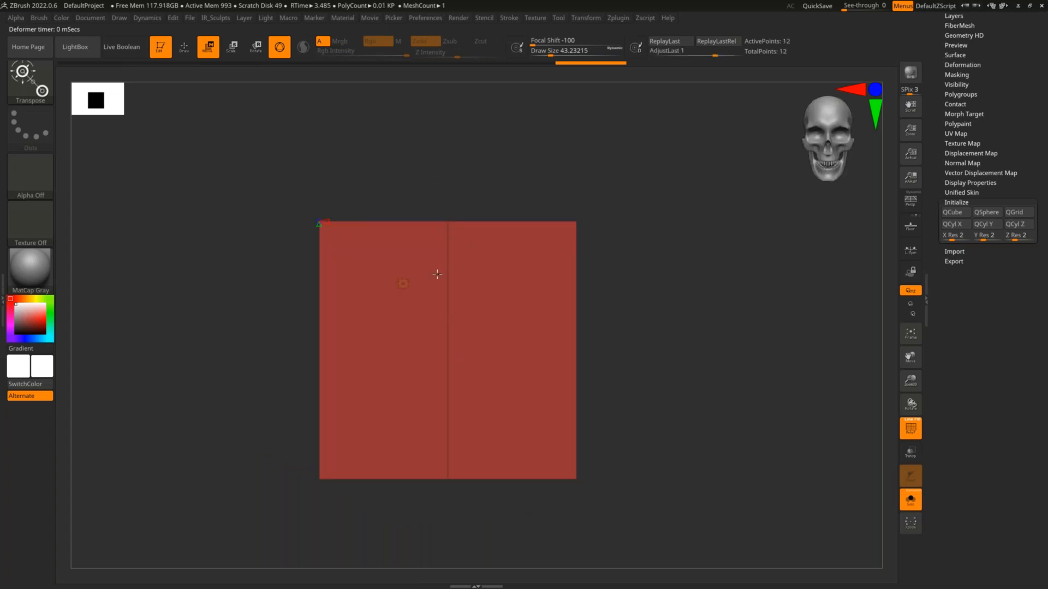
{"action": "left_click_drag", "start_coordinate": [641, 242], "coordinate": [431, 260]}
{"action": "left_click", "coordinate": [404, 299]}
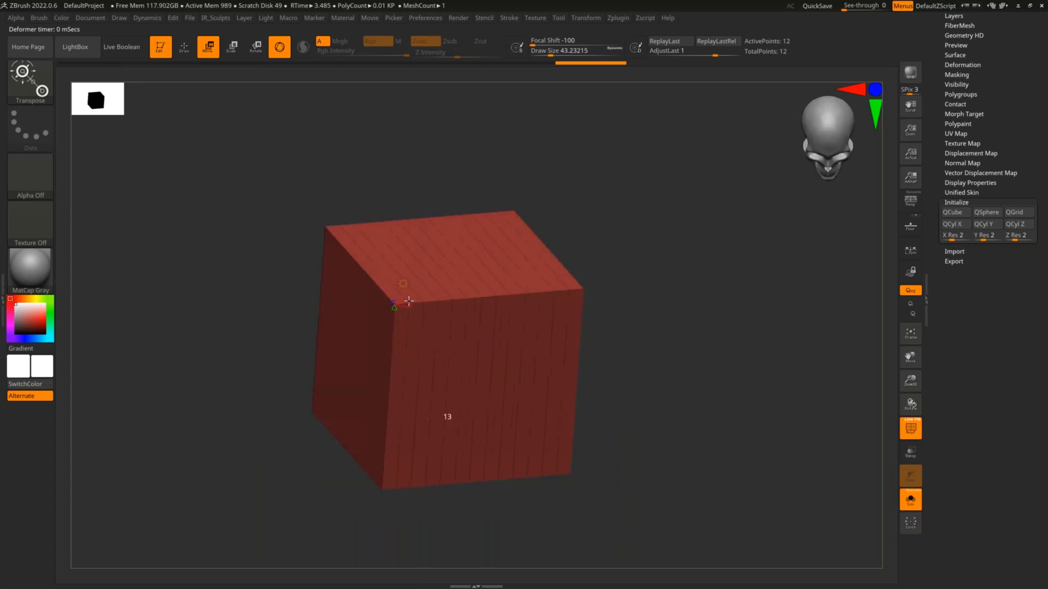
{"action": "left_click_drag", "start_coordinate": [400, 302], "coordinate": [402, 303]}
{"action": "left_click_drag", "start_coordinate": [608, 292], "coordinate": [631, 306], "text": "shift"}
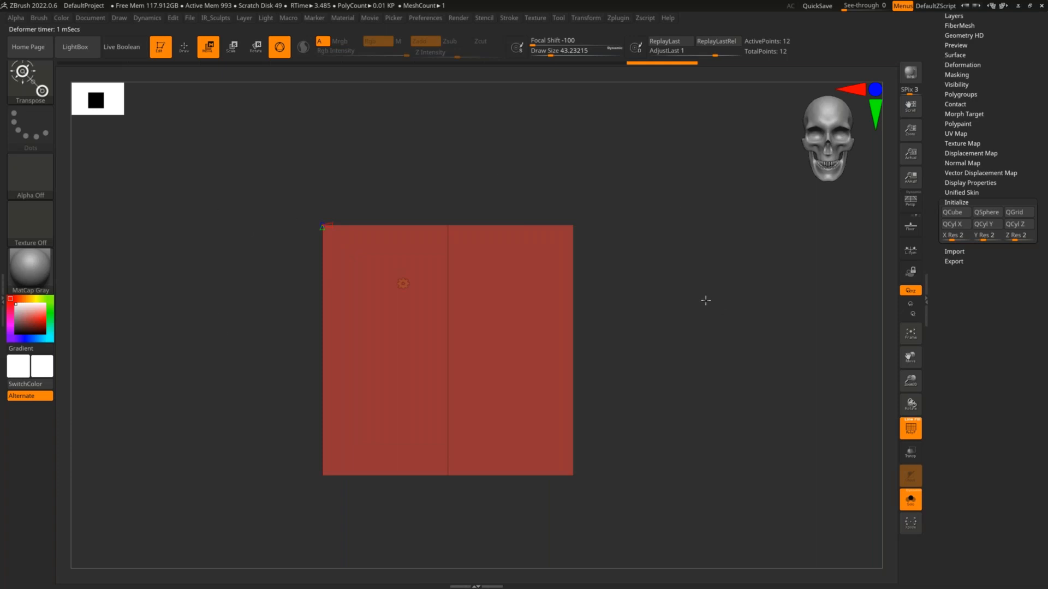
{"action": "left_click_drag", "start_coordinate": [671, 277], "coordinate": [550, 245]}
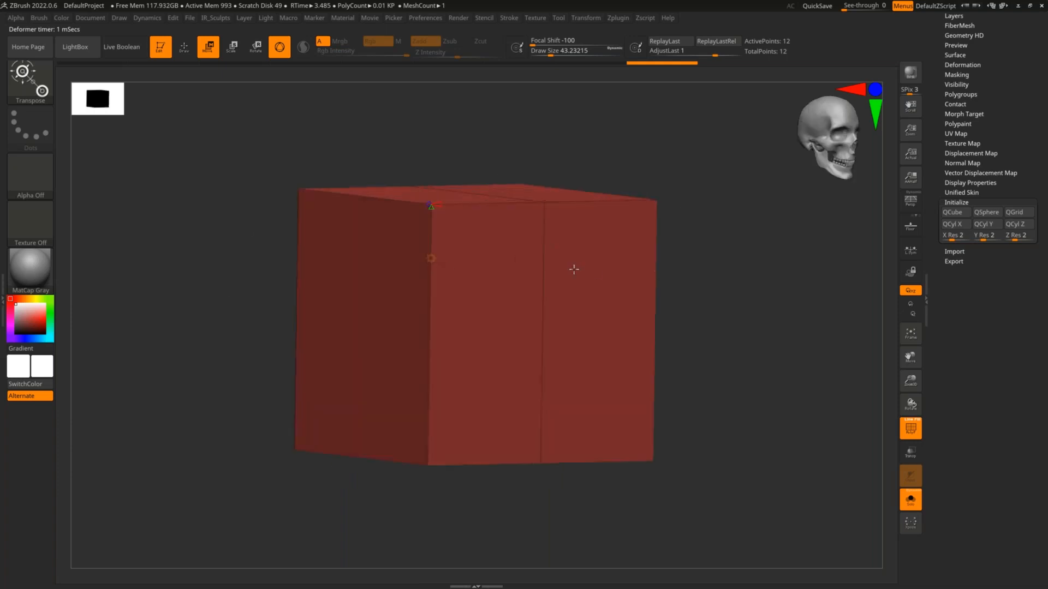
{"action": "left_click_drag", "start_coordinate": [717, 256], "coordinate": [681, 254], "text": "alt"}
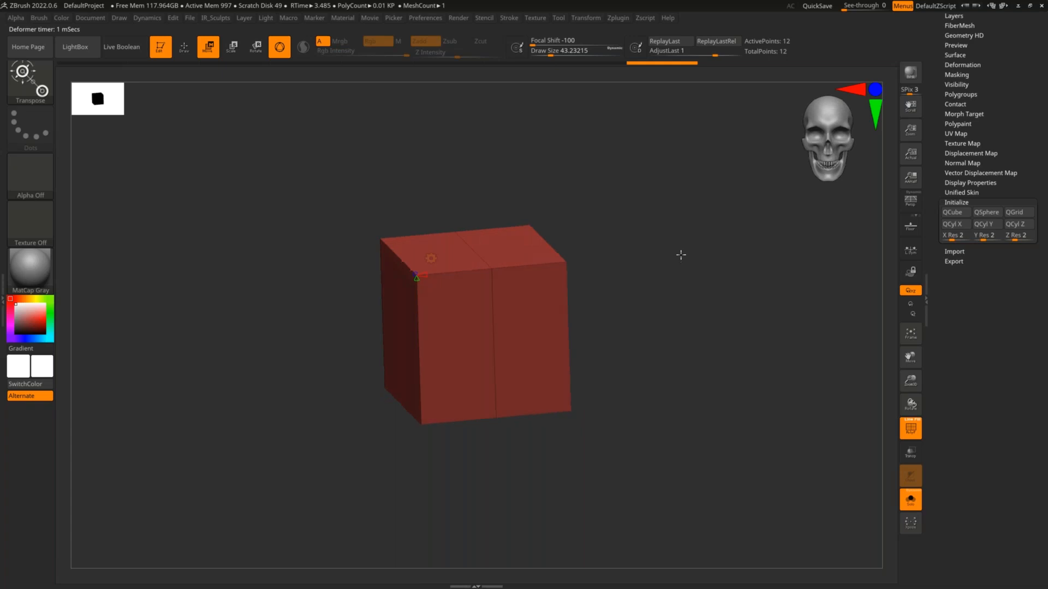
- Switch from the PolyCube handles to Gizmo 3D and frame the cube in an angled view
{"action": "left_click", "coordinate": [431, 259]}
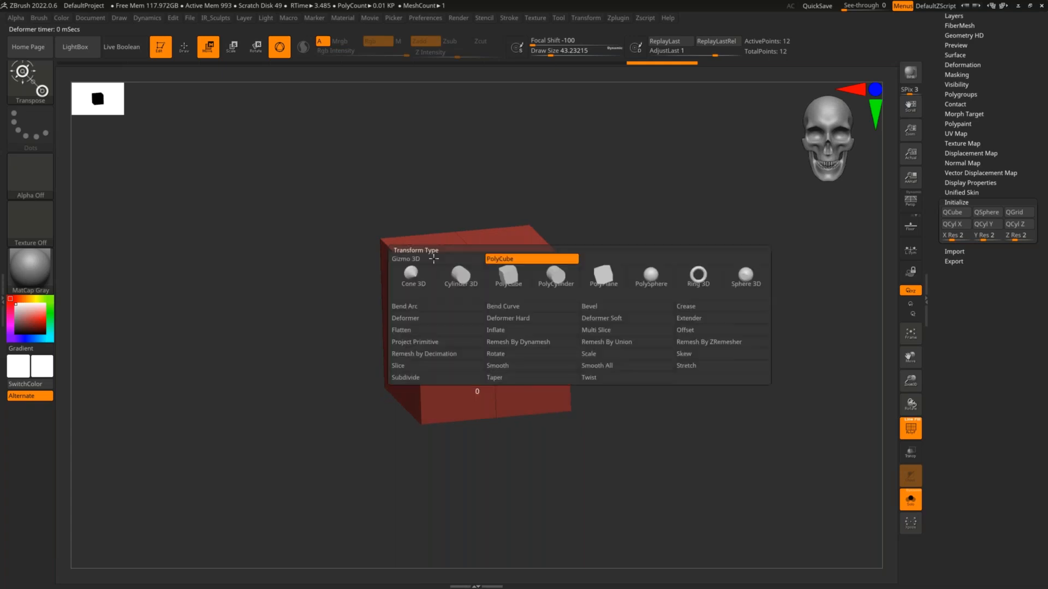
{"action": "left_click", "coordinate": [431, 260]}
{"action": "left_click_drag", "start_coordinate": [643, 280], "coordinate": [726, 314]}
{"action": "key", "text": "f"}
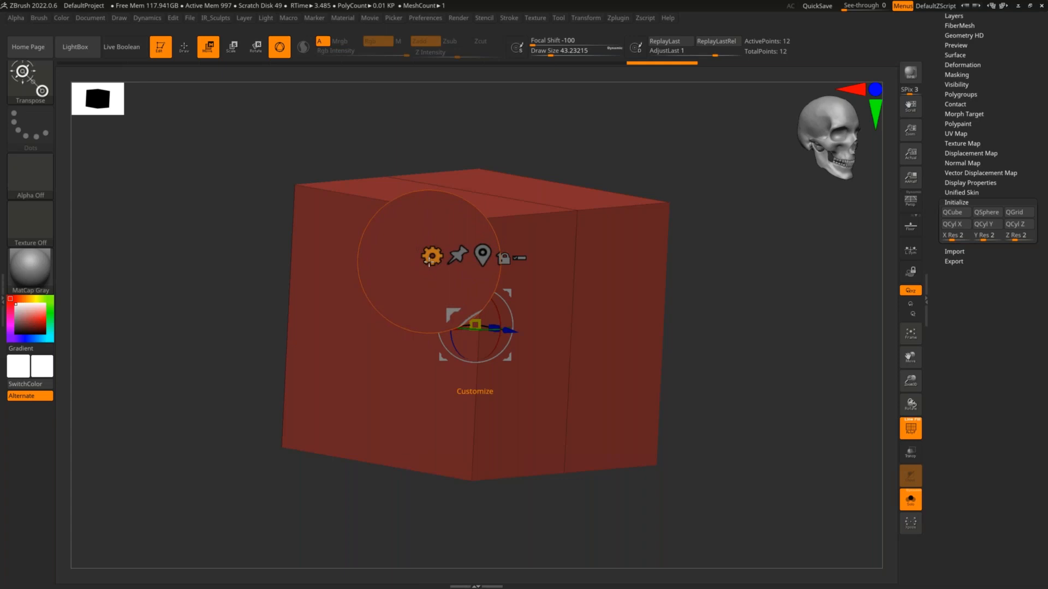
- Reshape the framed cube into a tall, thin upright slab
{"action": "left_click", "coordinate": [431, 259]}
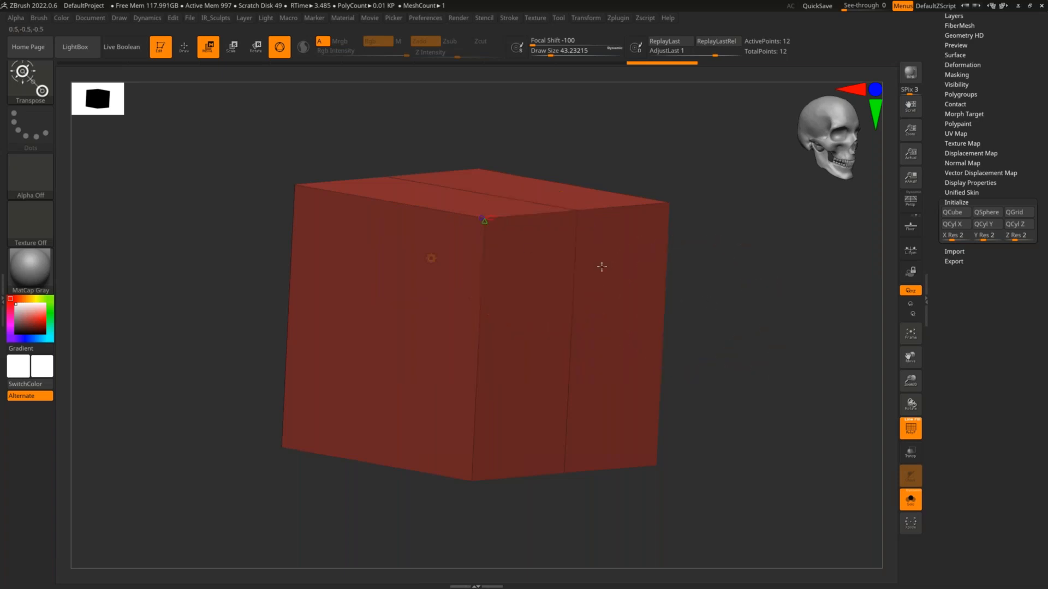
{"action": "left_click_drag", "start_coordinate": [484, 221], "coordinate": [484, 229]}
{"action": "left_click_drag", "start_coordinate": [493, 329], "coordinate": [424, 265]}
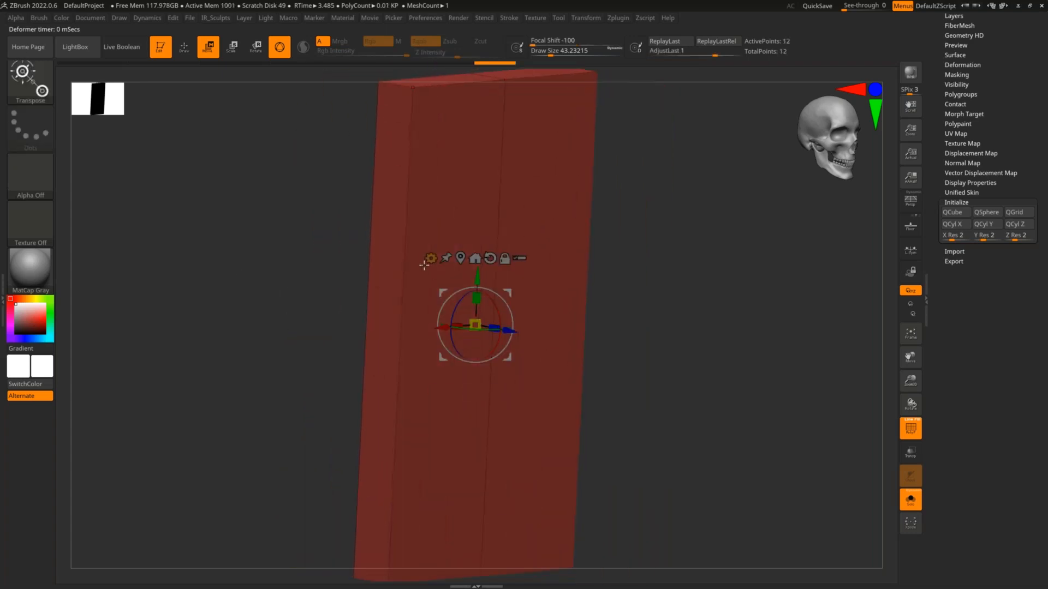
- Return the slab to a plain cube by switching back to the PolyCube handles, and examine it from the front and at an angle
{"action": "left_click", "coordinate": [430, 258]}
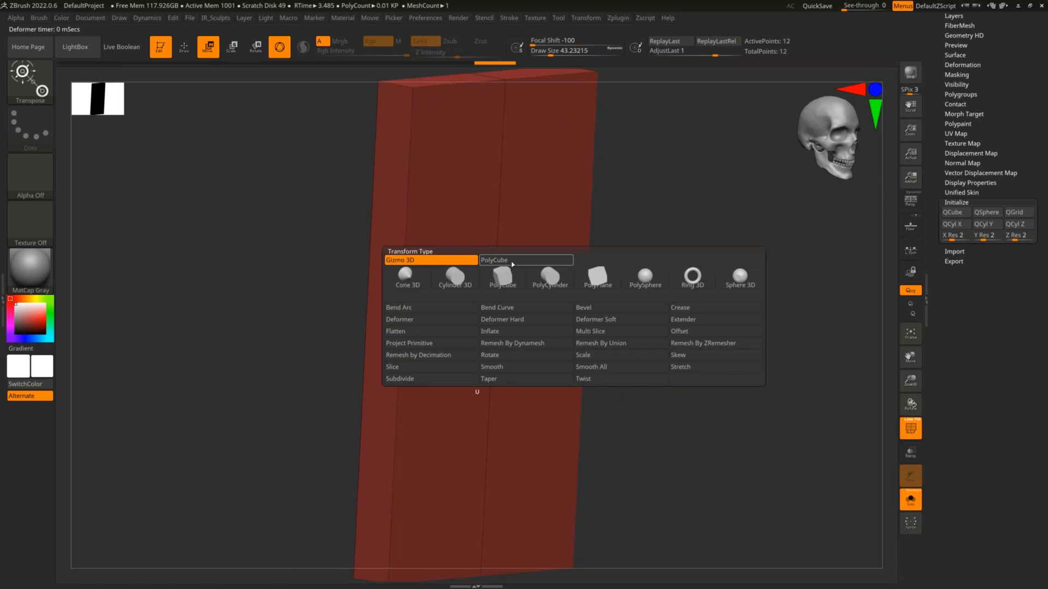
{"action": "left_click", "coordinate": [511, 264]}
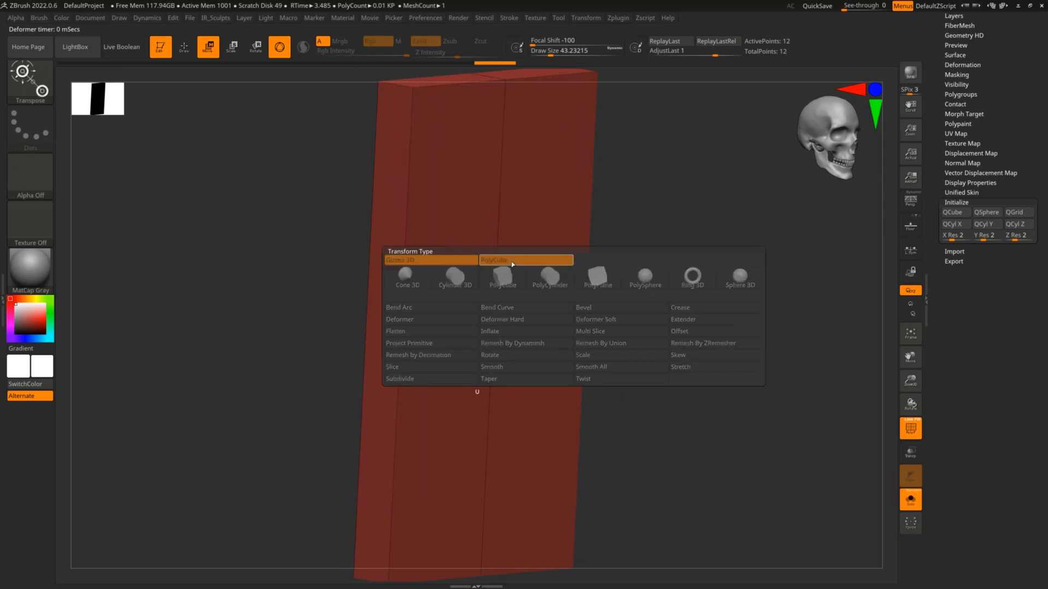
{"action": "mouse_move", "coordinate": [415, 93]}
{"action": "left_mouse_down"}
{"action": "mouse_move", "coordinate": [414, 123]}
{"action": "mouse_move", "coordinate": [414, 102]}
{"action": "left_mouse_up"}
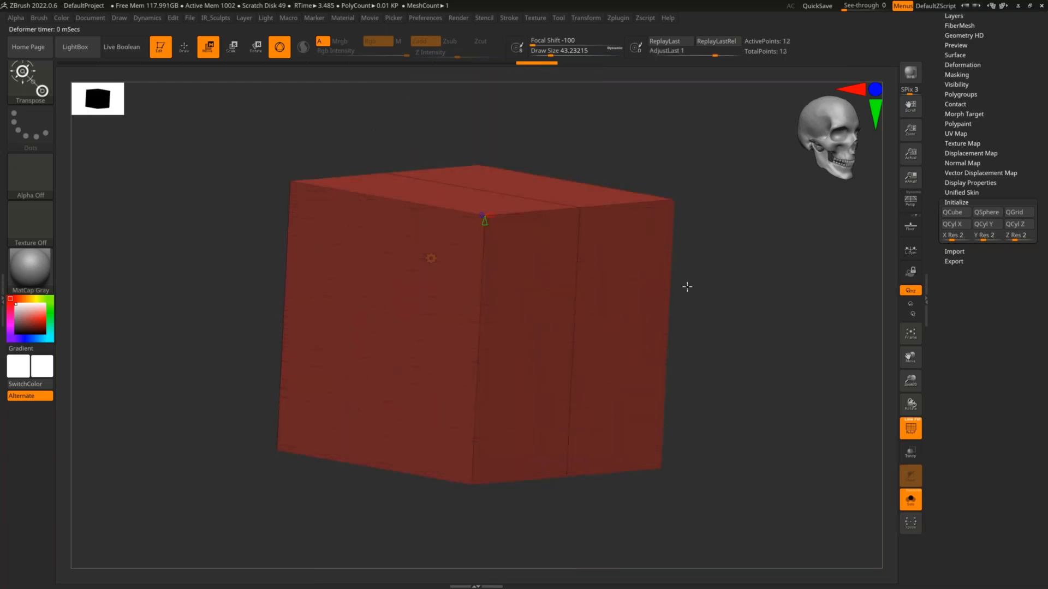
{"action": "left_click_drag", "start_coordinate": [735, 269], "coordinate": [506, 310]}
{"action": "left_click_drag", "start_coordinate": [686, 261], "coordinate": [493, 198], "text": "shift"}
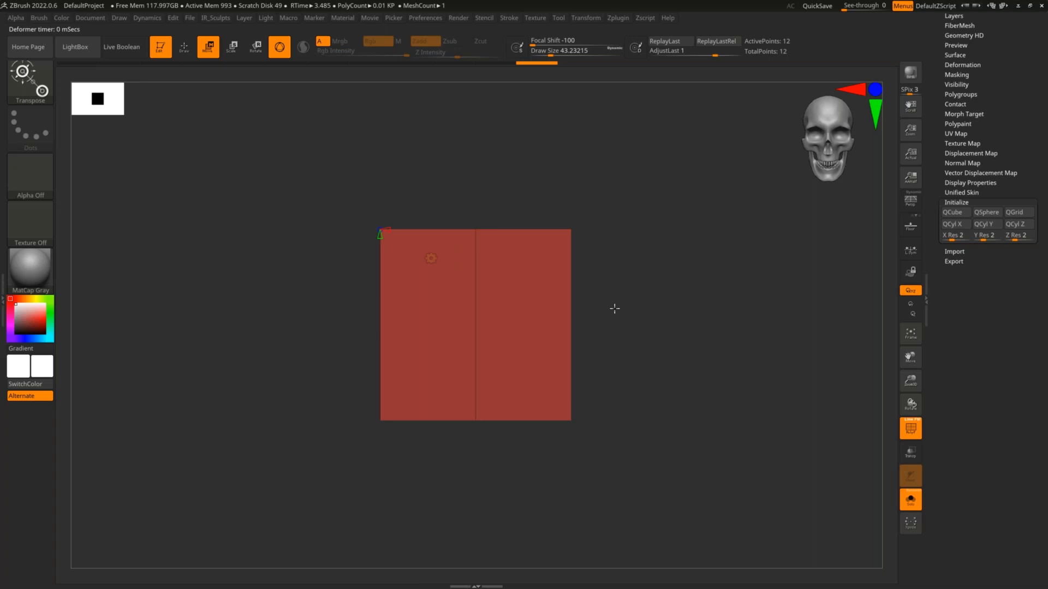
{"action": "left_click_drag", "start_coordinate": [569, 226], "coordinate": [423, 281]}
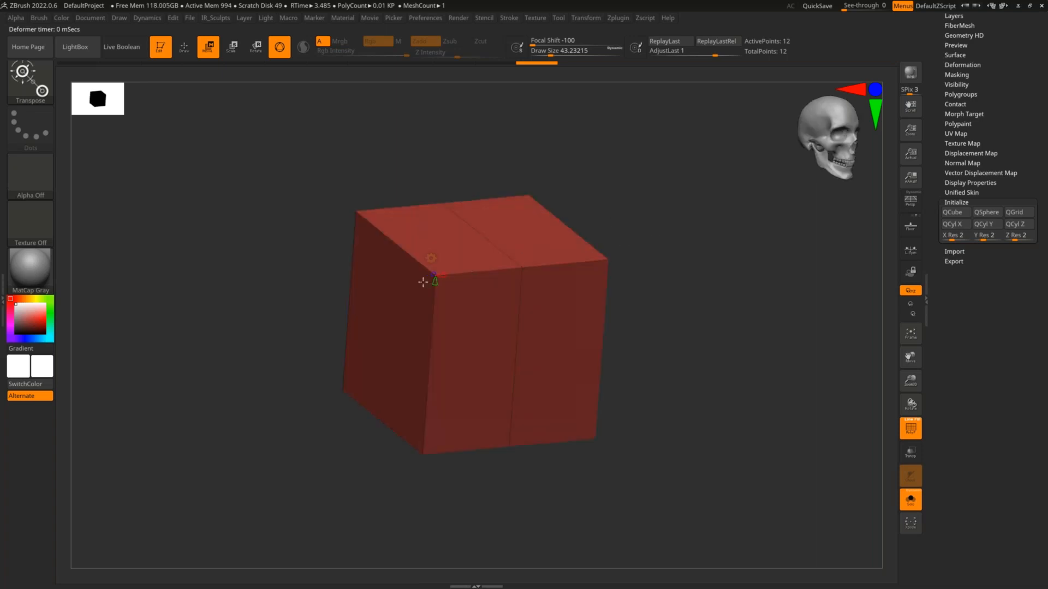
{"action": "mouse_move", "coordinate": [641, 238]}
{"action": "left_mouse_down"}
{"action": "mouse_move", "coordinate": [673, 232]}
{"action": "mouse_move", "coordinate": [627, 224]}
{"action": "mouse_move", "coordinate": [643, 234]}
{"action": "left_mouse_up"}
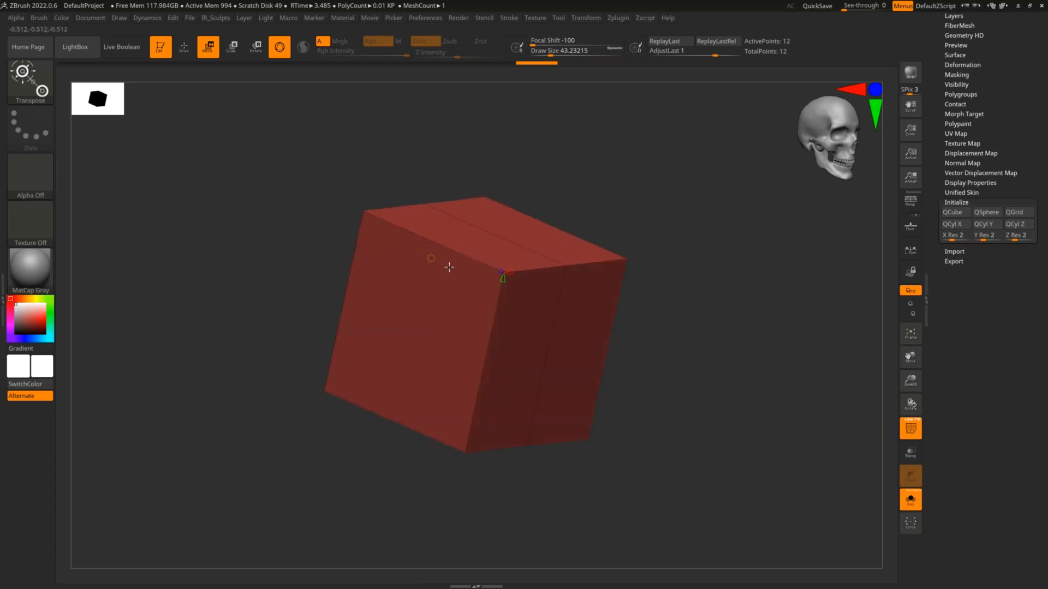
- Switch back to Gizmo 3D and rescale the cube into a tall, thin tombstone slab with wider proportions
{"action": "left_click", "coordinate": [432, 258]}
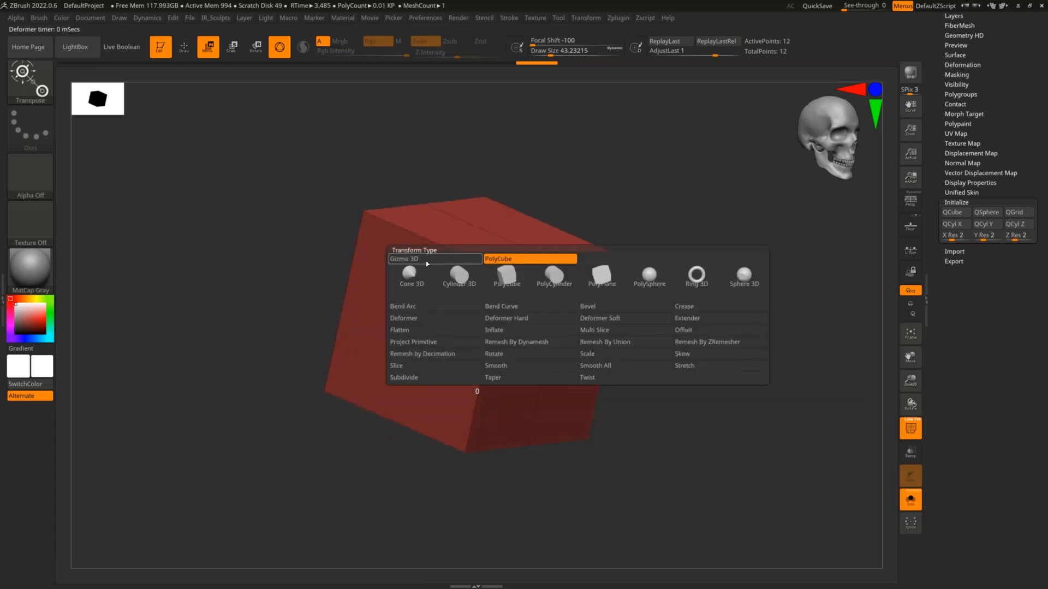
{"action": "left_click", "coordinate": [430, 260]}
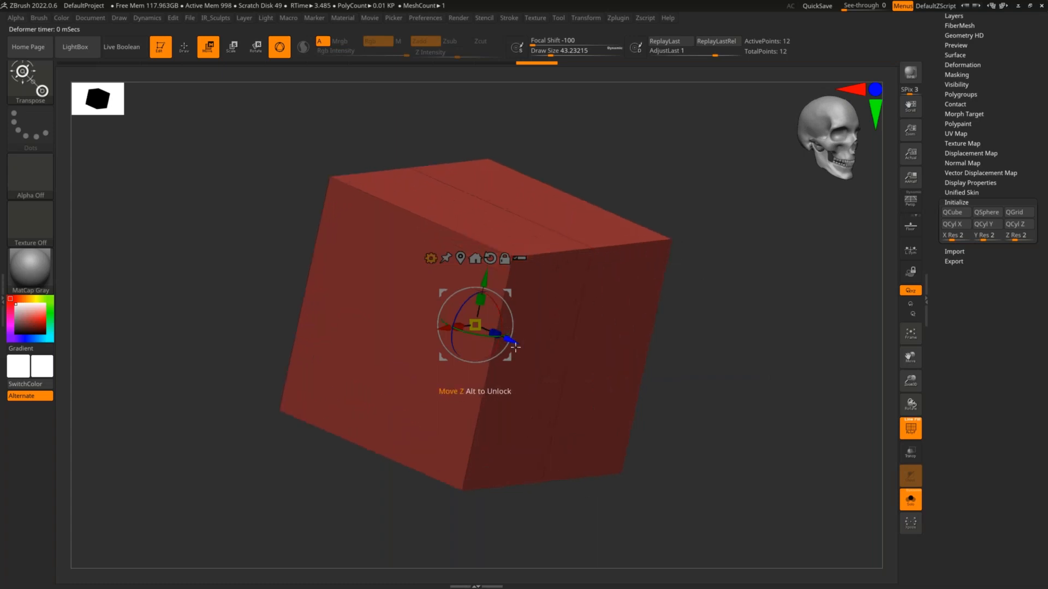
{"action": "left_click_drag", "start_coordinate": [492, 332], "coordinate": [628, 327]}
{"action": "left_click_drag", "start_coordinate": [447, 325], "coordinate": [556, 322]}
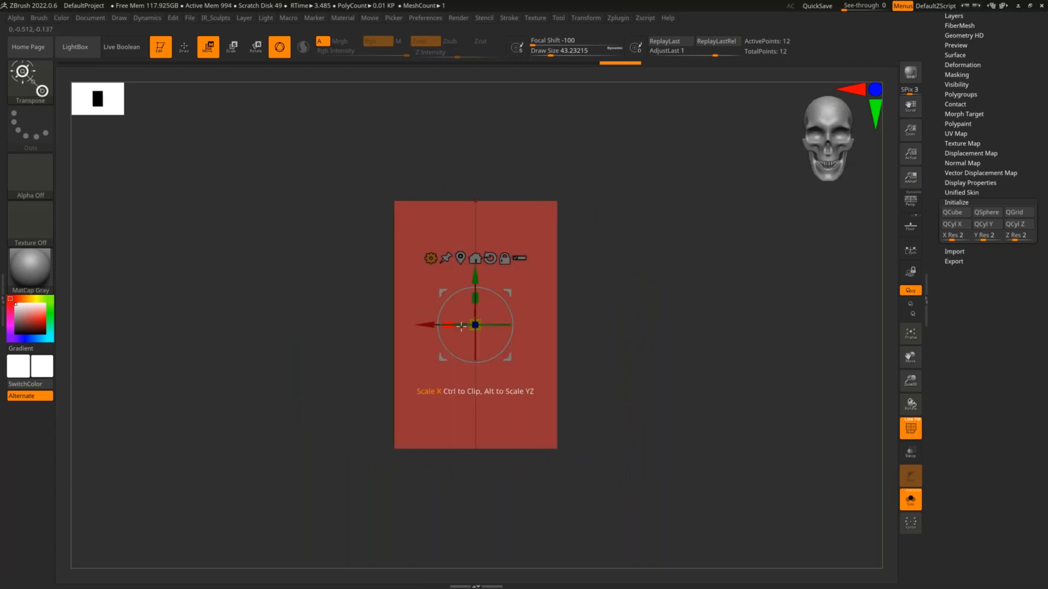
{"action": "left_click_drag", "start_coordinate": [629, 313], "coordinate": [636, 316]}
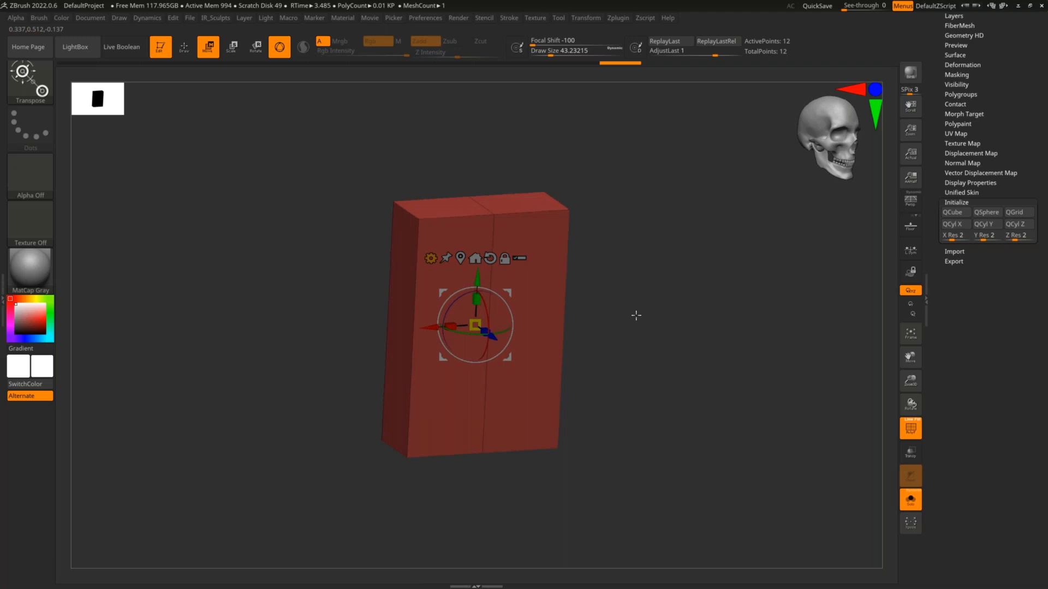
- Enter Draw mode, face the slab from the front and pick the ZModeler brush
{"action": "key", "text": "q"}
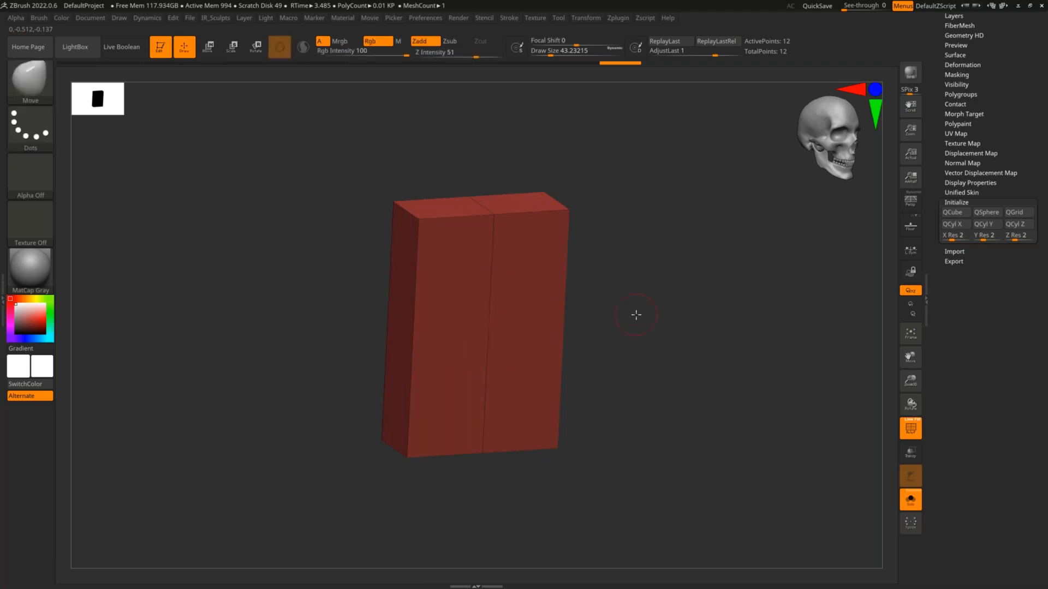
{"action": "left_click_drag", "start_coordinate": [615, 299], "coordinate": [617, 301], "text": "shift"}
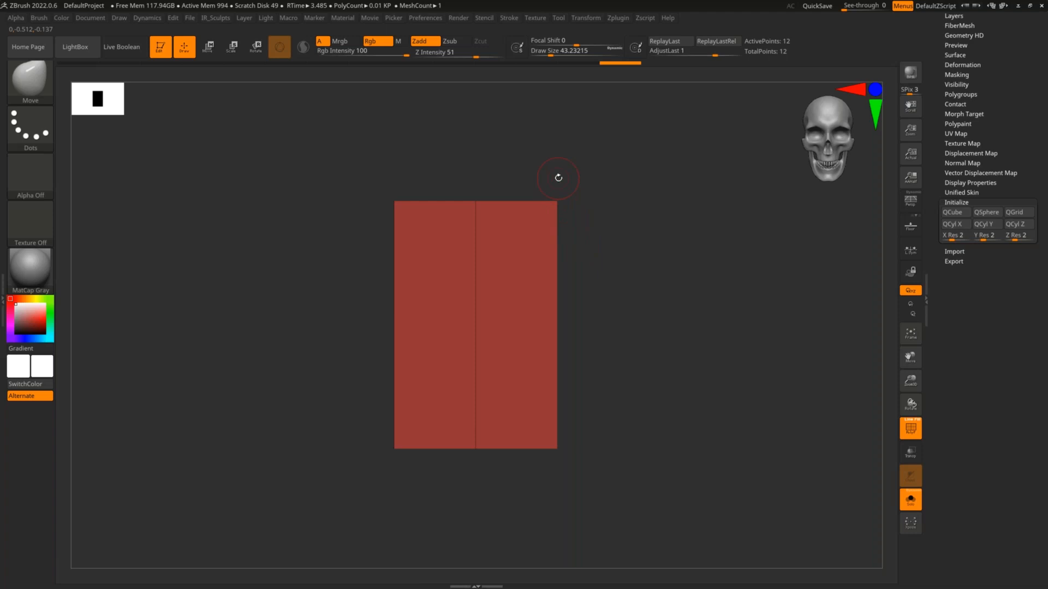
{"action": "key", "text": "b"}
{"action": "key", "text": "z"}
{"action": "key", "text": "m"}
{"action": "left_click_drag", "start_coordinate": [557, 180], "coordinate": [644, 240]}
{"action": "left_click_drag", "start_coordinate": [543, 261], "coordinate": [648, 240]}
{"action": "key", "text": "ctrl+z"}
{"action": "scroll", "coordinate": [647, 241], "scroll_direction": "up", "scroll_amount": 3}
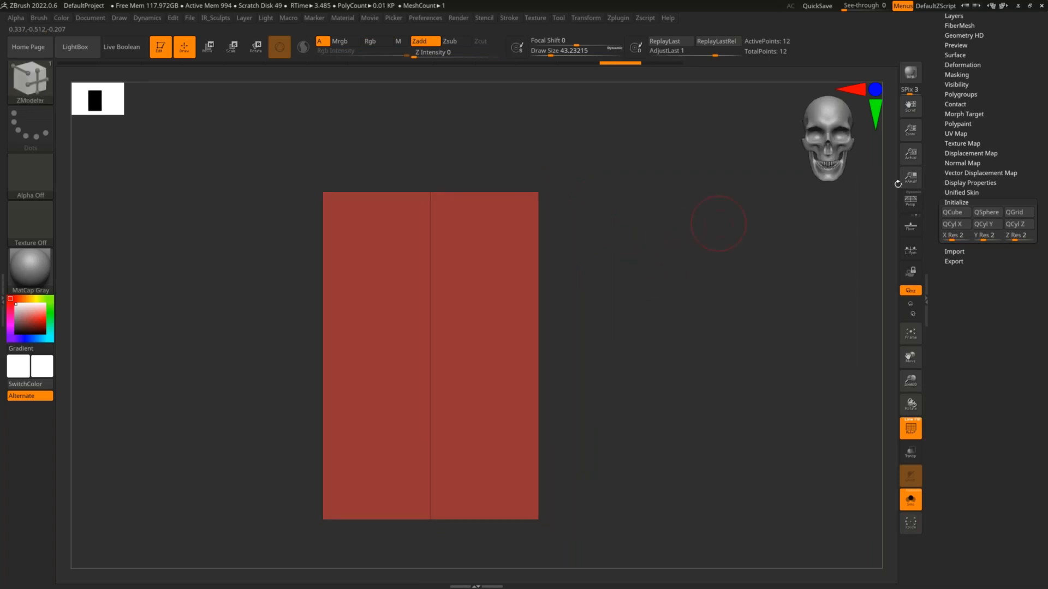
- Save the slab as a tool file named Tombstone_Build_BlockOut
{"action": "scroll", "coordinate": [966, 219], "scroll_direction": "up", "scroll_amount": 5}
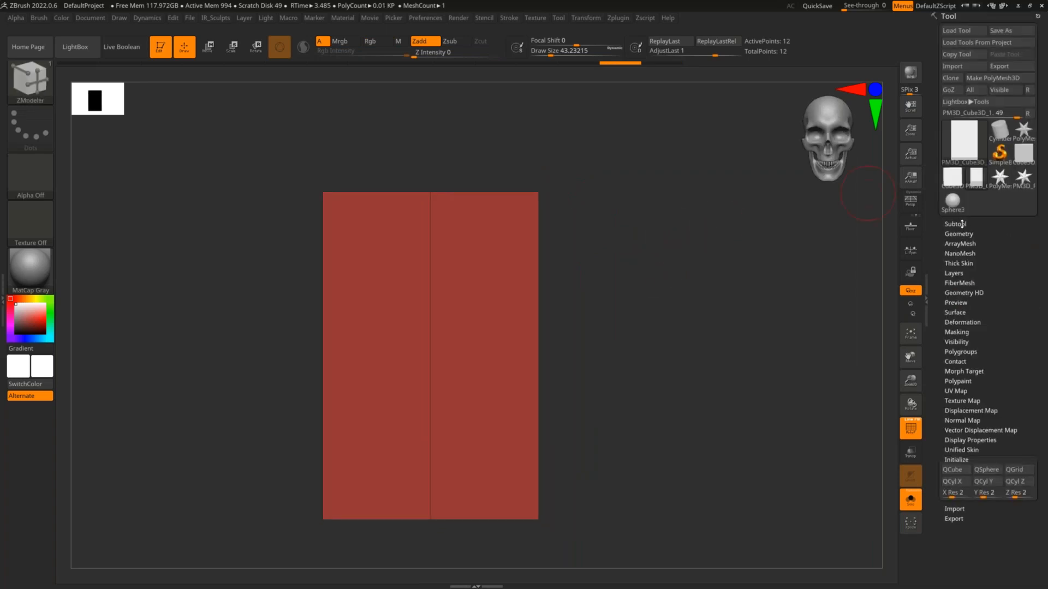
{"action": "left_click", "coordinate": [962, 225]}
{"action": "left_click", "coordinate": [1011, 31]}
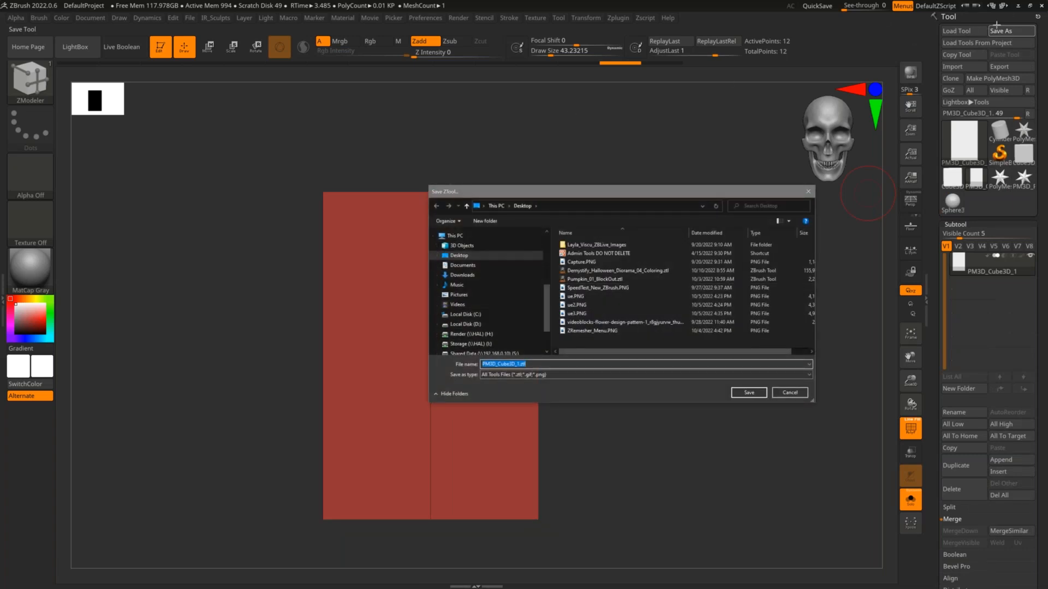
{"action": "key", "text": "Return"}
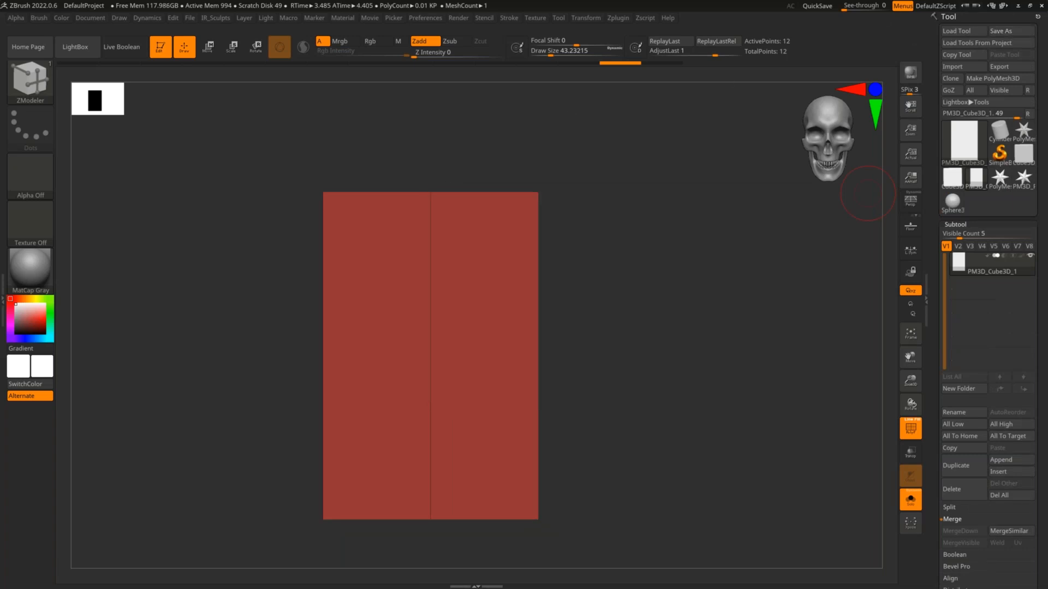
{"action": "left_click", "coordinate": [1003, 31]}
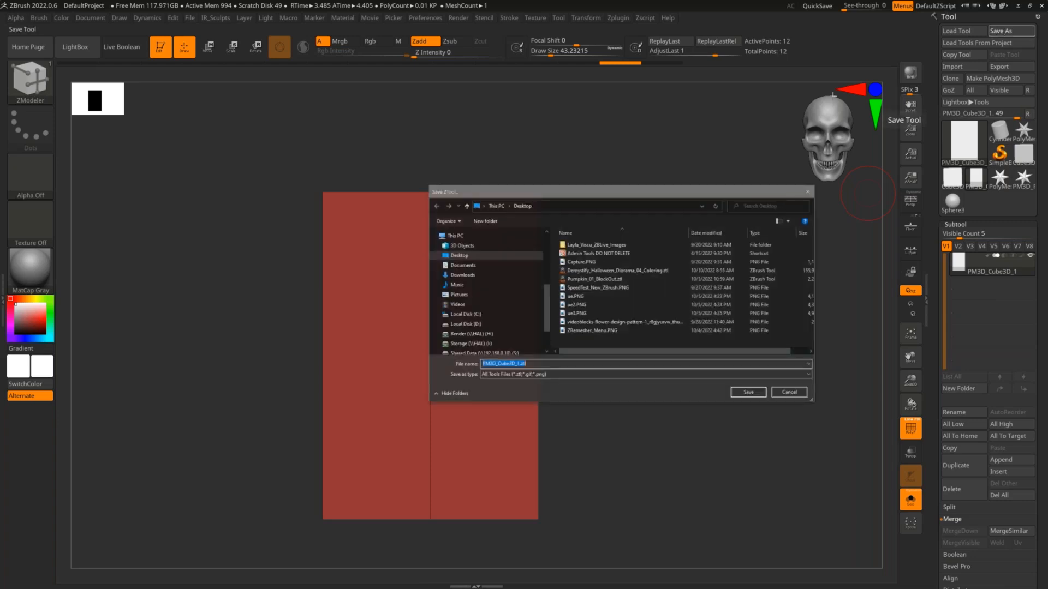
{"action": "left_click_drag", "start_coordinate": [591, 188], "coordinate": [467, 159]}
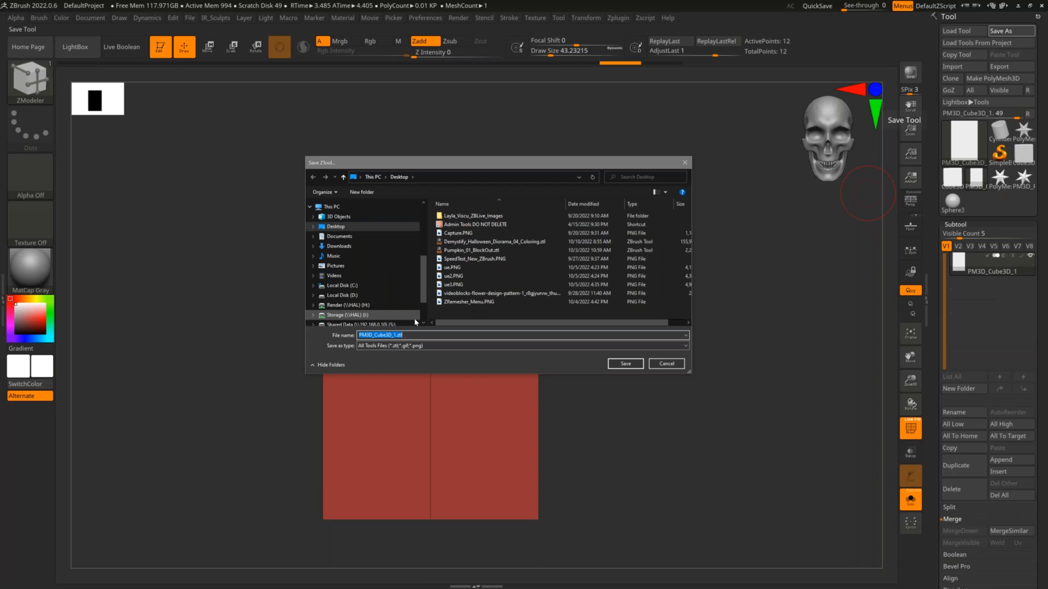
{"action": "type", "text": "Tom"}
{"action": "key", "text": "Return"}
- Examine the slab's two top polygons from the front and above to see which ZModeler polygon action applies to them
{"action": "left_click_drag", "start_coordinate": [606, 186], "coordinate": [548, 231]}
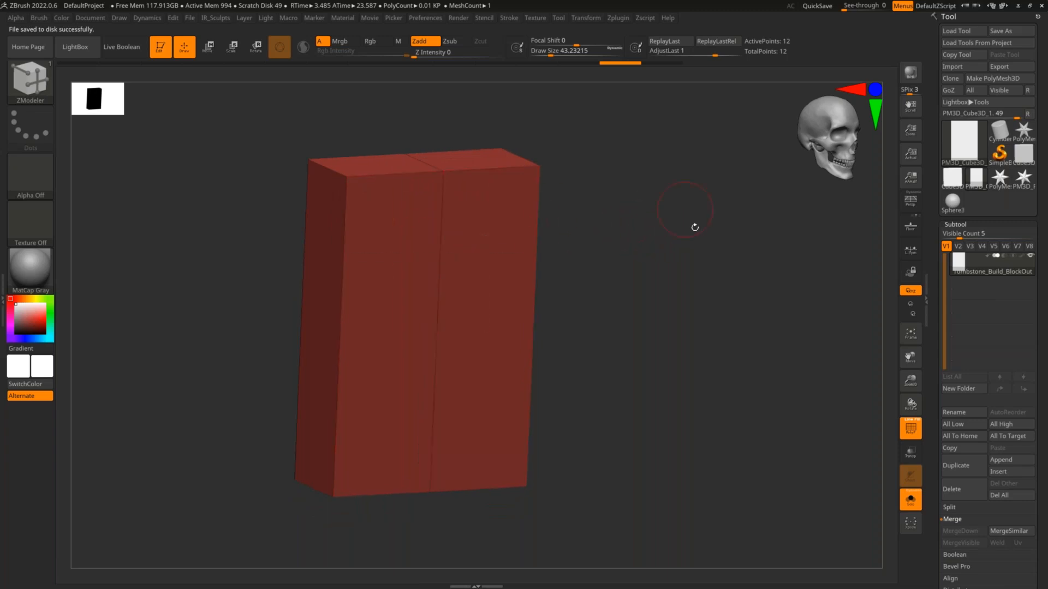
{"action": "left_click_drag", "start_coordinate": [694, 223], "coordinate": [682, 197], "text": "shift"}
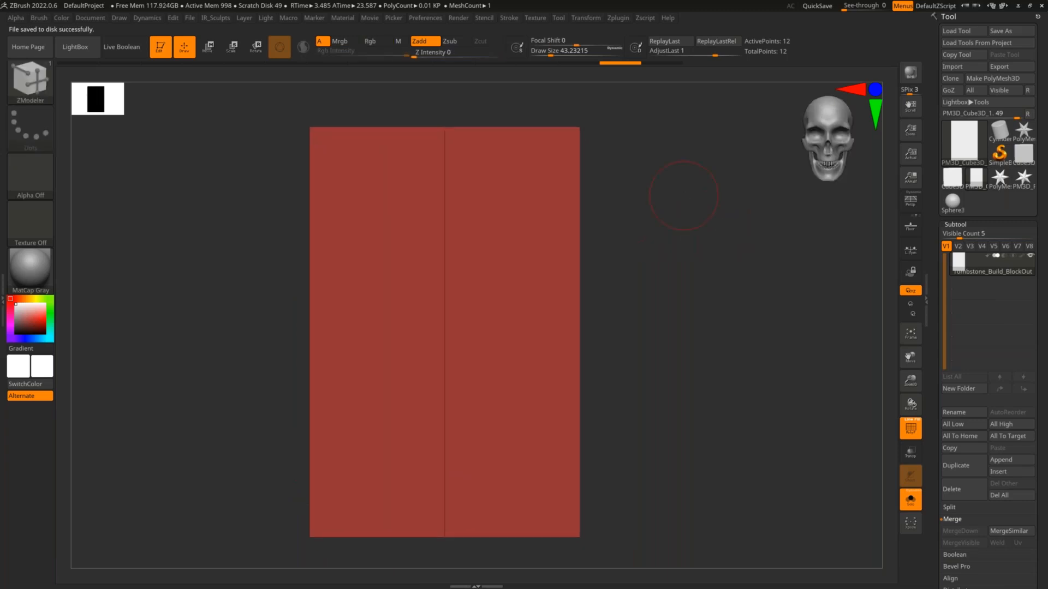
{"action": "left_click_drag", "start_coordinate": [632, 188], "coordinate": [615, 283], "text": "alt"}
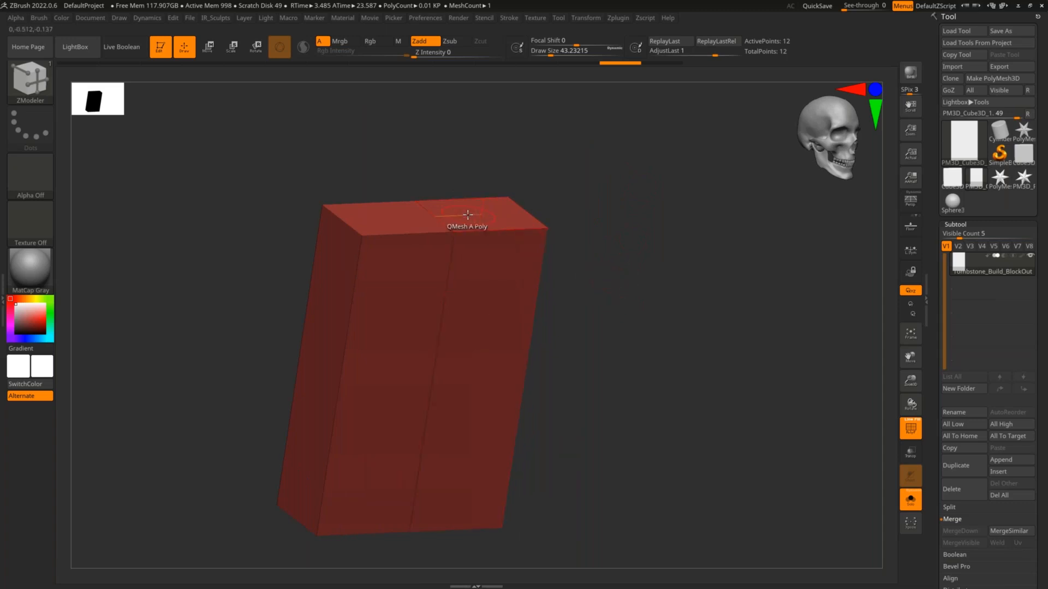
{"action": "left_click_drag", "start_coordinate": [608, 222], "coordinate": [616, 252]}
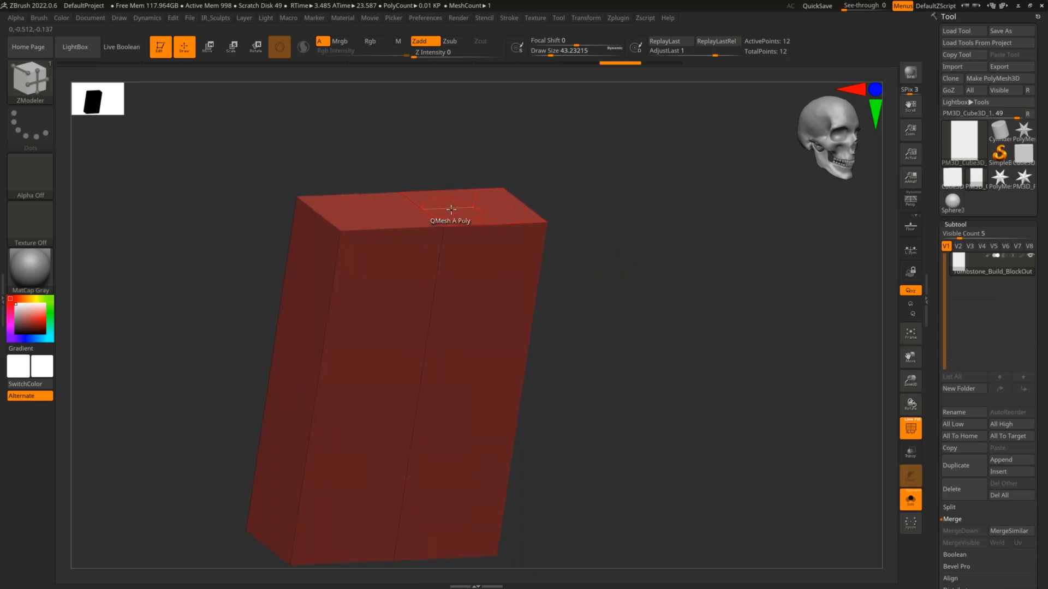
{"action": "key", "text": "space"}
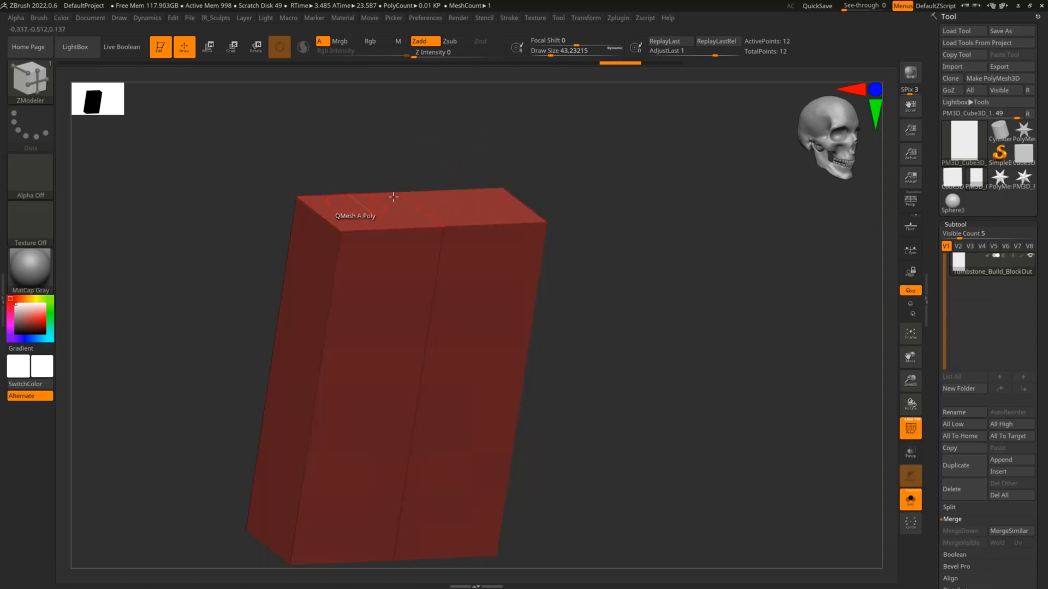
{"action": "left_click_drag", "start_coordinate": [573, 194], "coordinate": [445, 202]}
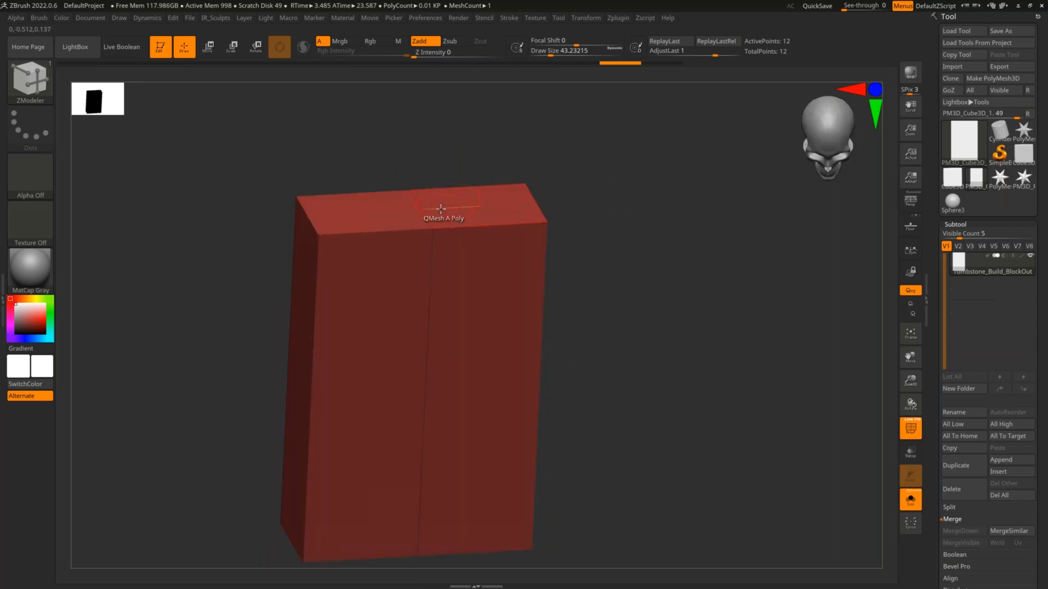
{"action": "right_click_drag", "start_coordinate": [454, 208], "coordinate": [472, 246], "text": "ctrl"}
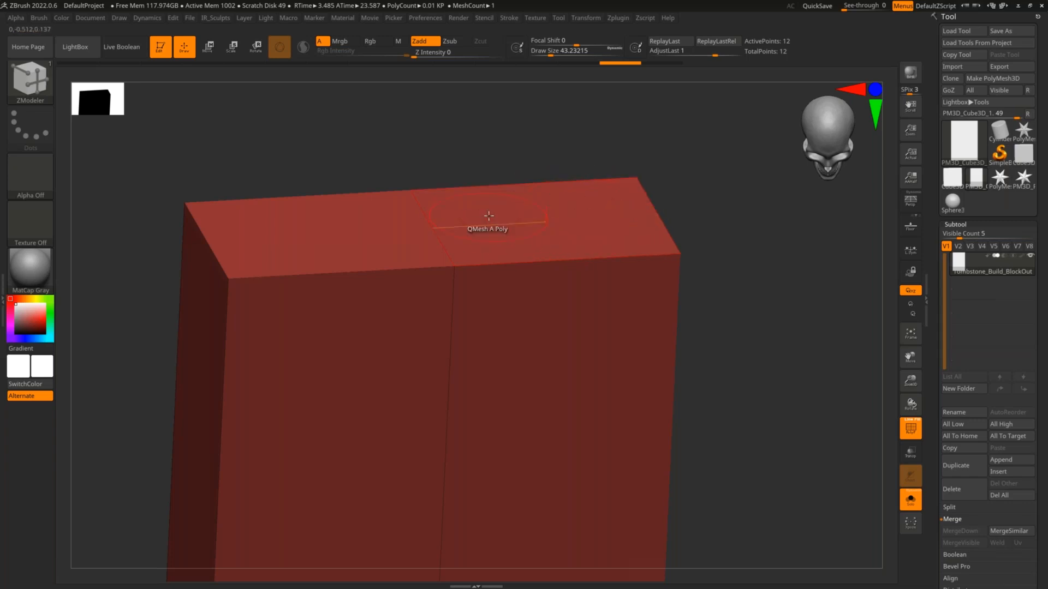
{"action": "right_click_drag", "start_coordinate": [492, 205], "coordinate": [486, 224], "text": "ctrl"}
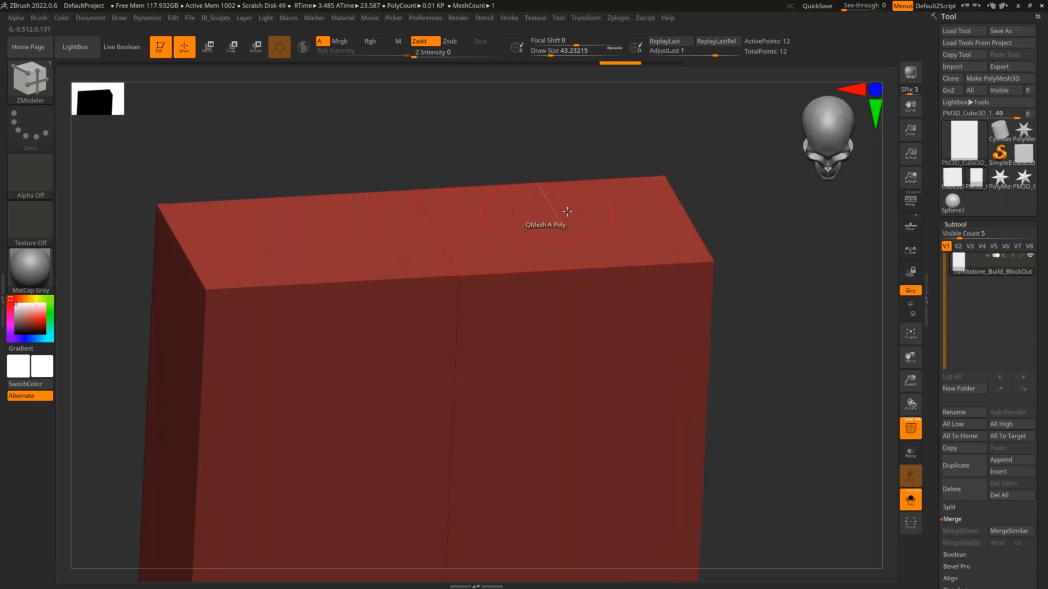
- Choose Bridge as ZModeler's polygon action, try it on the slab's top, and undo the trial
{"action": "key", "text": "space"}
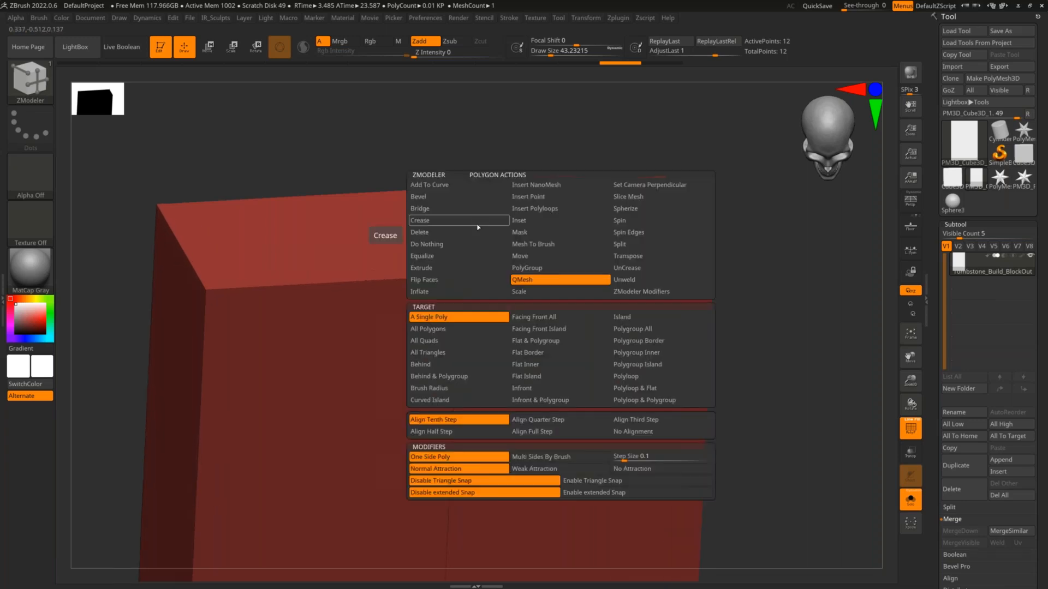
{"action": "left_click", "coordinate": [469, 208]}
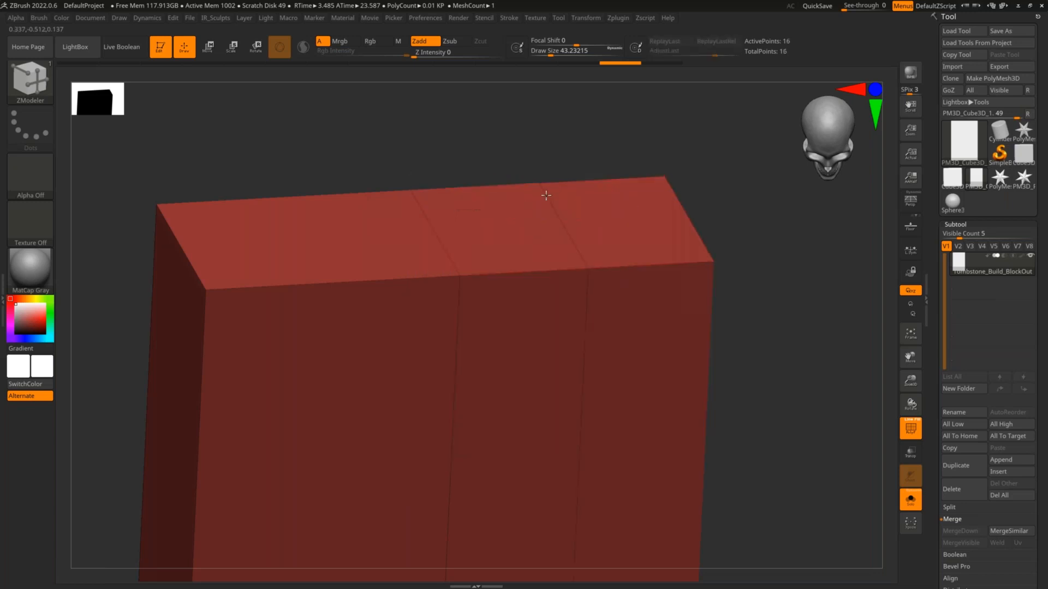
{"action": "left_click", "coordinate": [548, 195]}
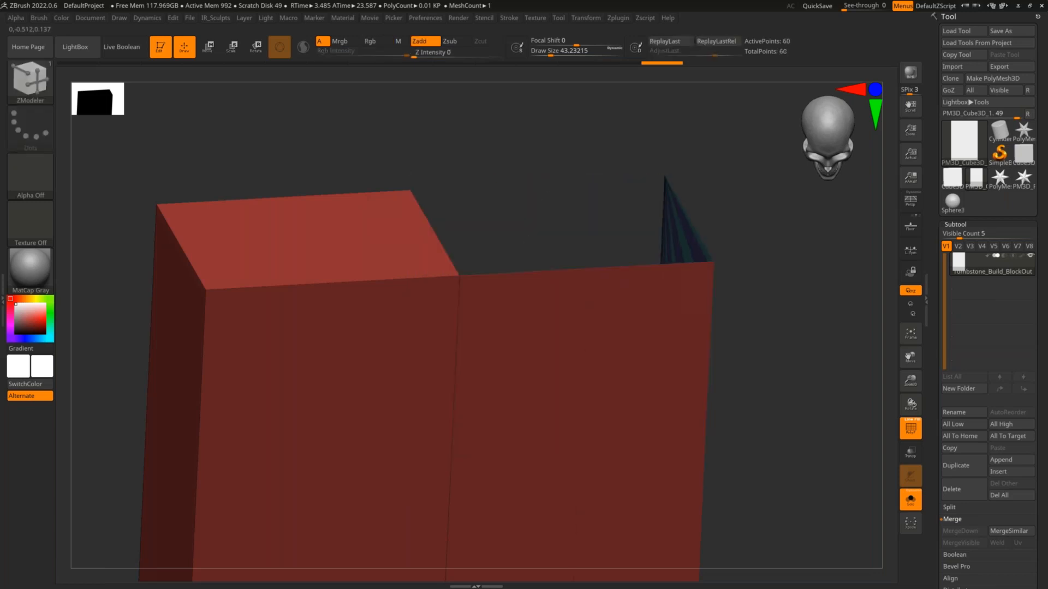
{"action": "key", "text": "ctrl+z"}
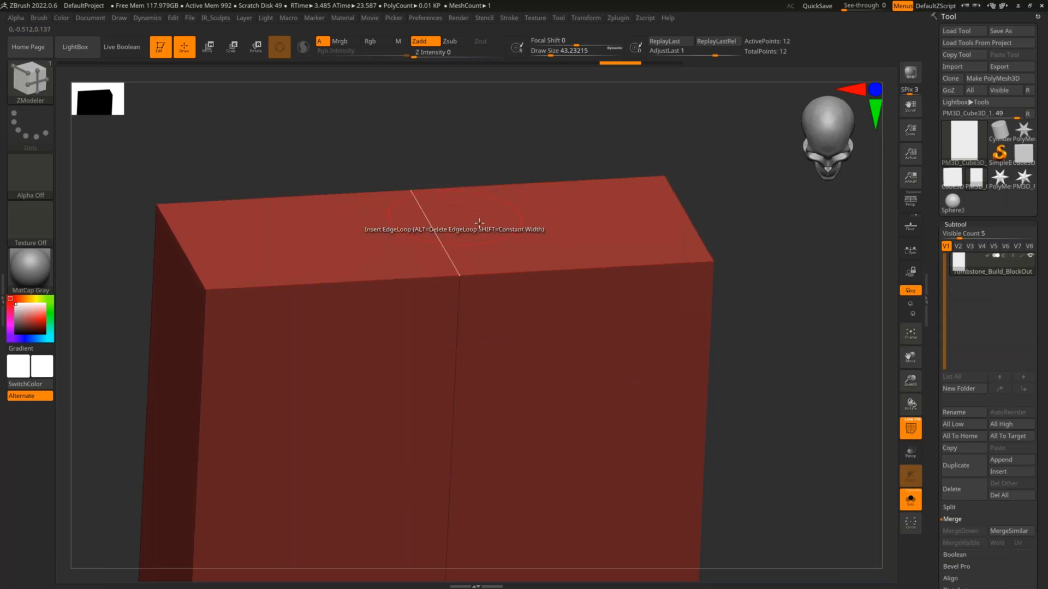
- Bridge the slab's two connected top polygons into a rounded arch, adjusting its curvature and resolution interactively
{"action": "key", "text": "space"}
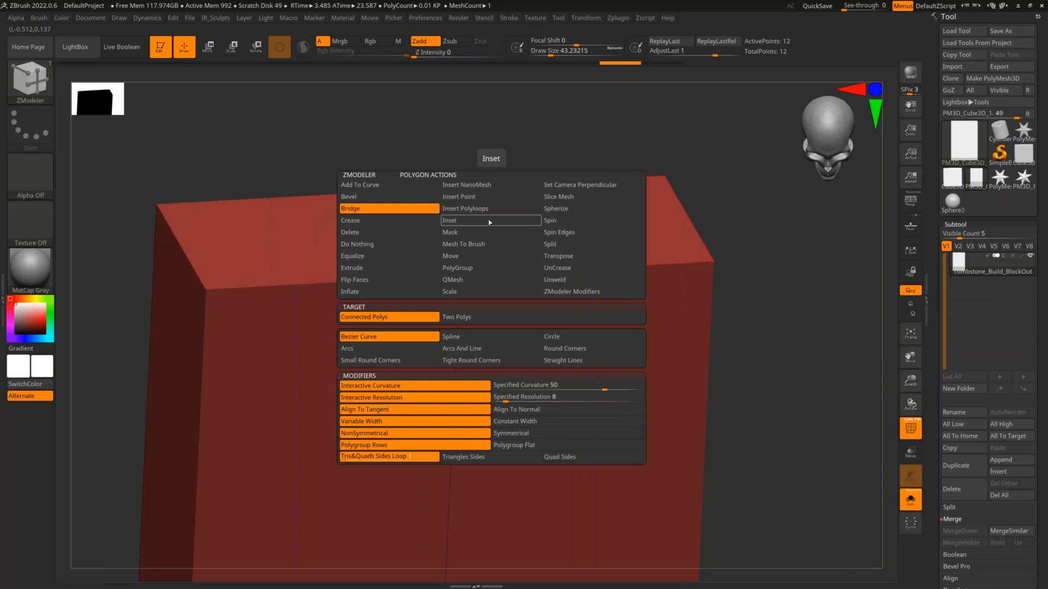
{"action": "key", "text": "space"}
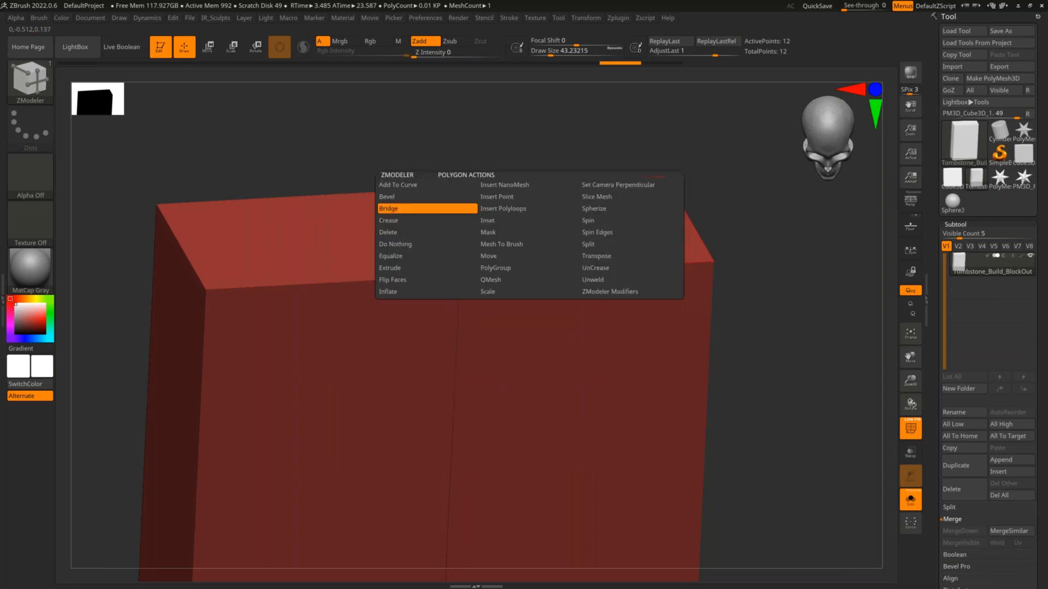
{"action": "mouse_move", "coordinate": [441, 212]}
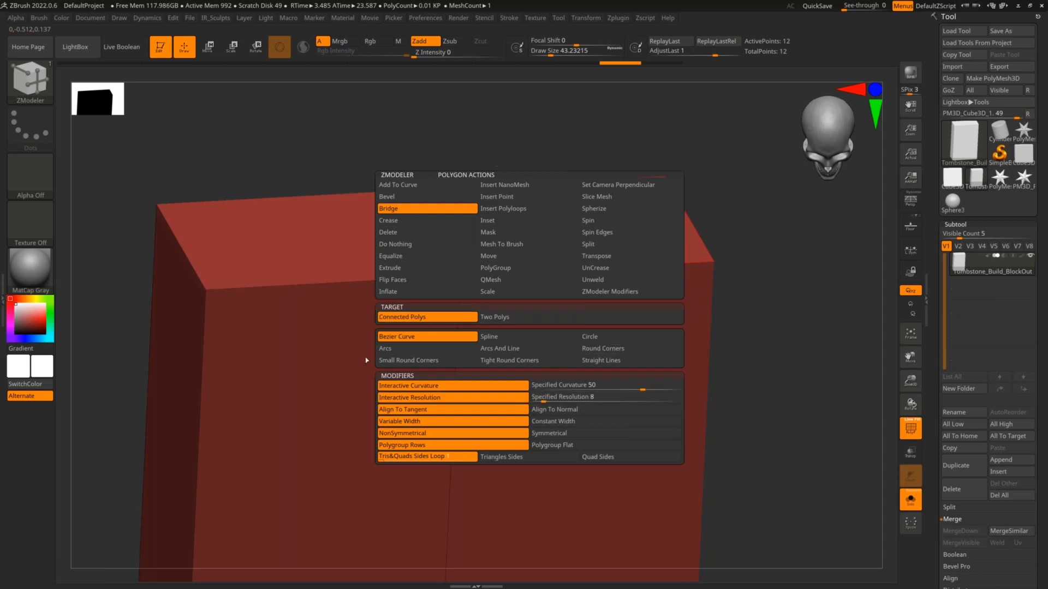
{"action": "left_click", "coordinate": [478, 317]}
{"action": "left_click_drag", "start_coordinate": [483, 227], "coordinate": [616, 251]}
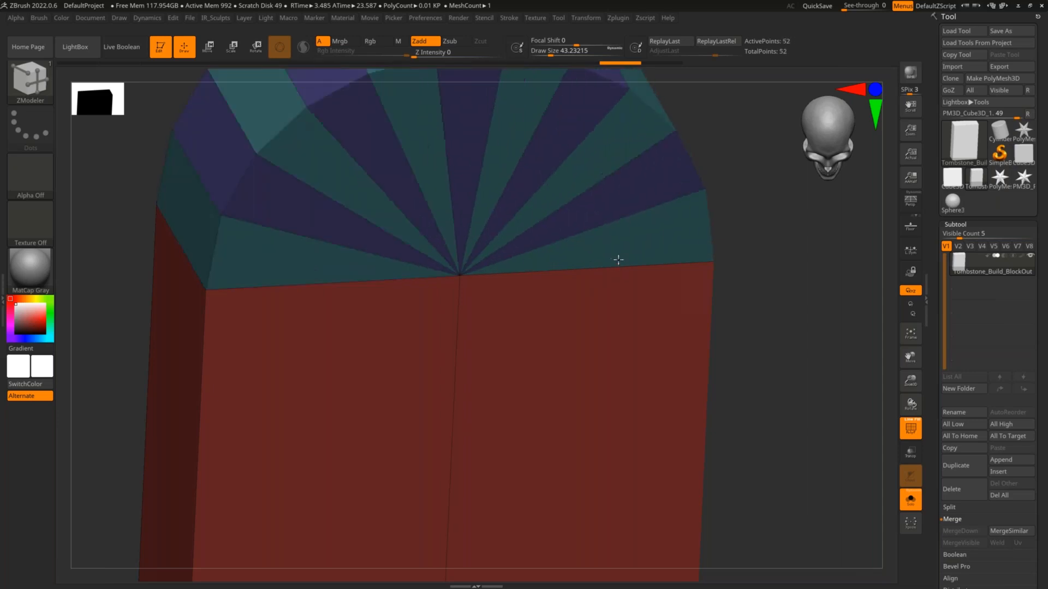
{"action": "left_click_drag", "start_coordinate": [618, 262], "coordinate": [618, 262]}
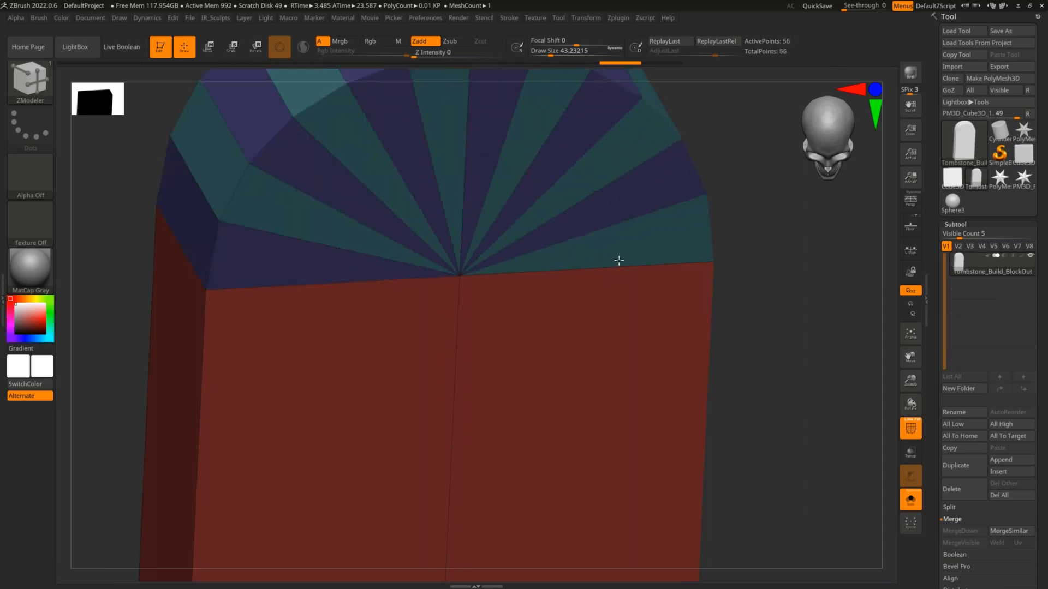
- Undo the slab's dense rounded top, try coarser Bridge arches, and undo back to the flat top
{"action": "key", "text": "ctrl+z"}
{"action": "key", "text": "ctrl+z"}
{"action": "key", "text": "ctrl+z"}
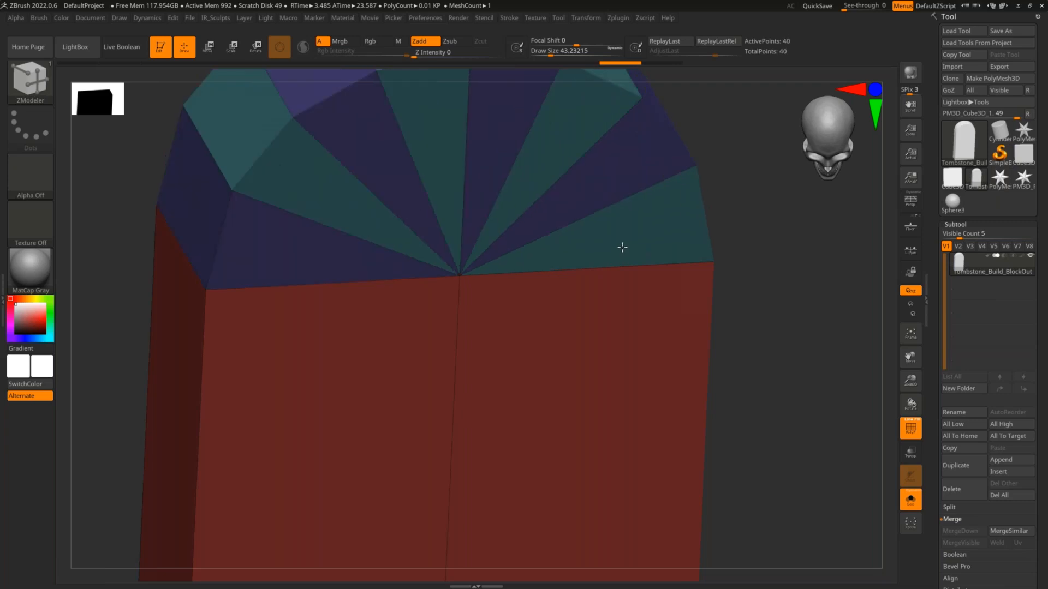
{"action": "key", "text": "ctrl+z"}
{"action": "key", "text": "ctrl+z"}
{"action": "key", "text": "ctrl+z"}
{"action": "mouse_move", "coordinate": [624, 237]}
{"action": "left_mouse_down"}
{"action": "mouse_move", "coordinate": [617, 354]}
{"action": "mouse_move", "coordinate": [618, 248]}
{"action": "left_mouse_up"}
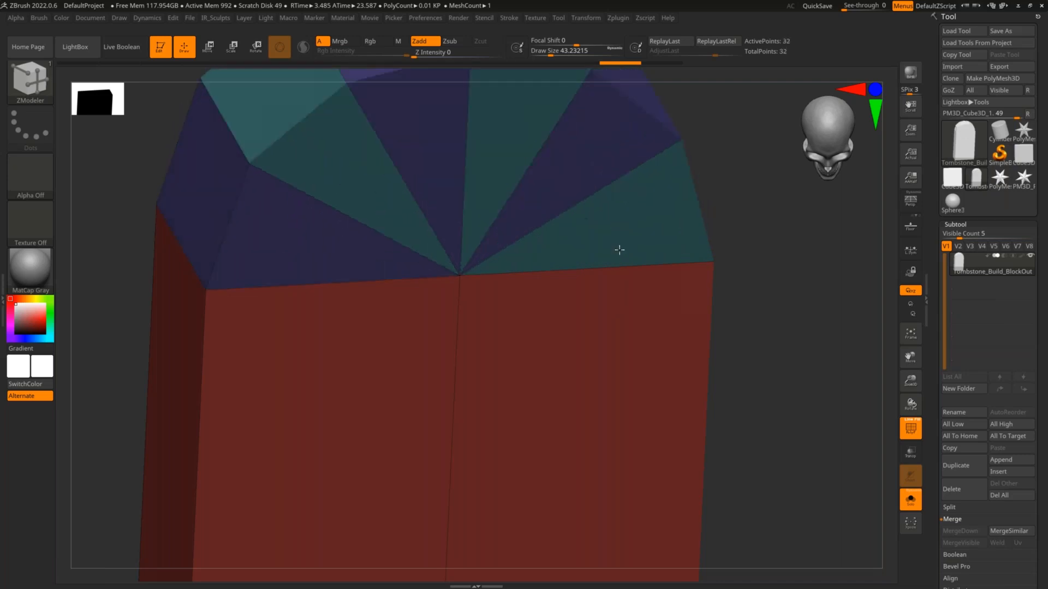
{"action": "mouse_move", "coordinate": [790, 331]}
{"action": "left_mouse_down", "text": "alt"}
{"action": "mouse_move", "coordinate": [665, 277]}
{"action": "mouse_move", "coordinate": [685, 290]}
{"action": "mouse_move", "coordinate": [664, 285]}
{"action": "mouse_move", "coordinate": [678, 320]}
{"action": "mouse_move", "coordinate": [657, 320]}
{"action": "mouse_move", "coordinate": [688, 318]}
{"action": "left_mouse_up", "text": "alt"}
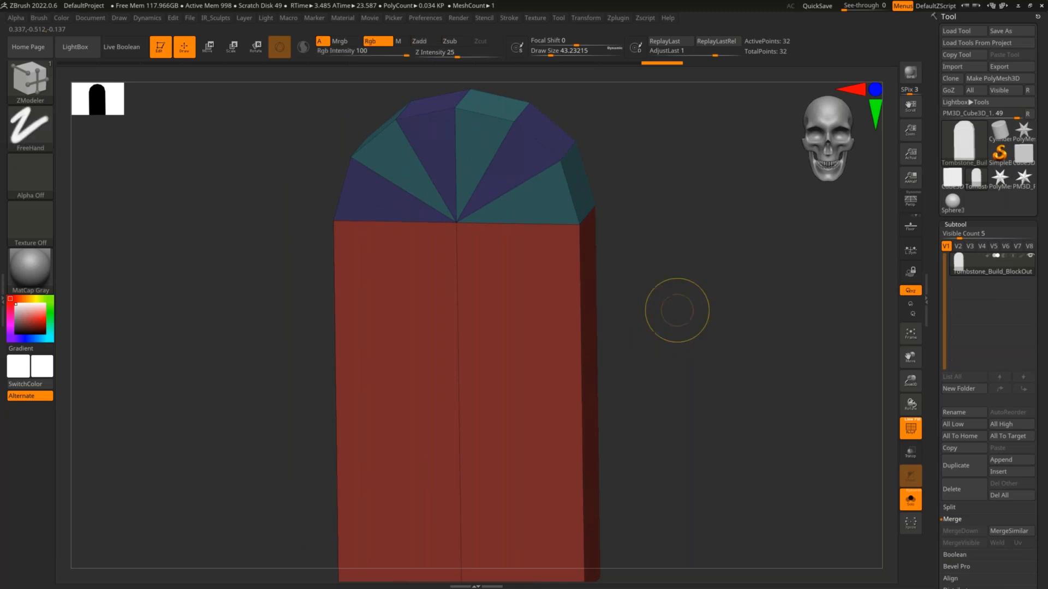
{"action": "key", "text": "ctrl+z"}
- Bridge the slab's two connected top polygons into a rounded arch with eight segments
{"action": "left_click_drag", "start_coordinate": [671, 289], "coordinate": [490, 258]}
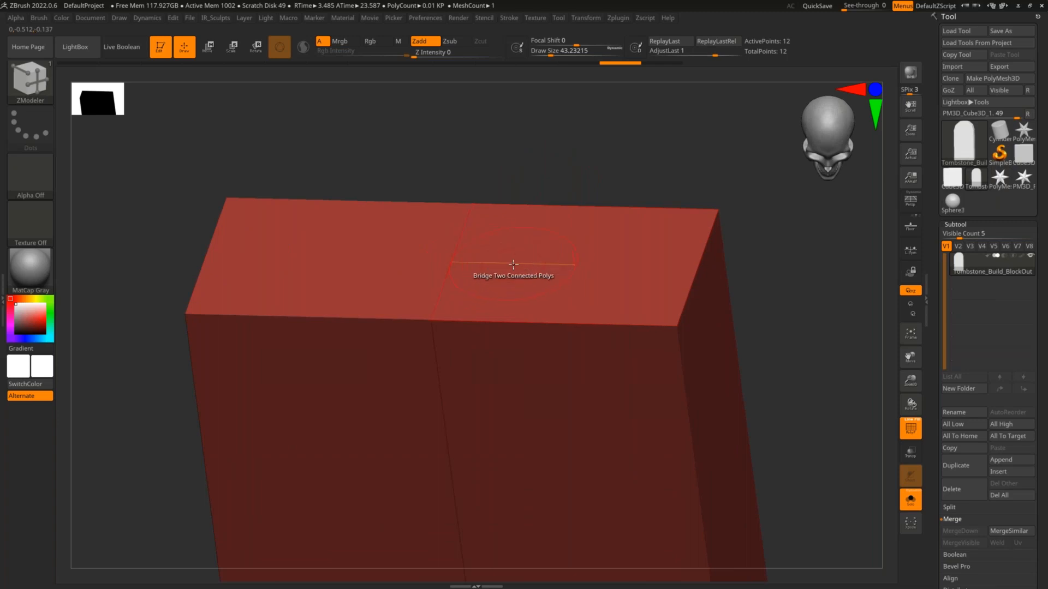
{"action": "right_click_drag", "start_coordinate": [521, 265], "coordinate": [491, 247], "text": "ctrl"}
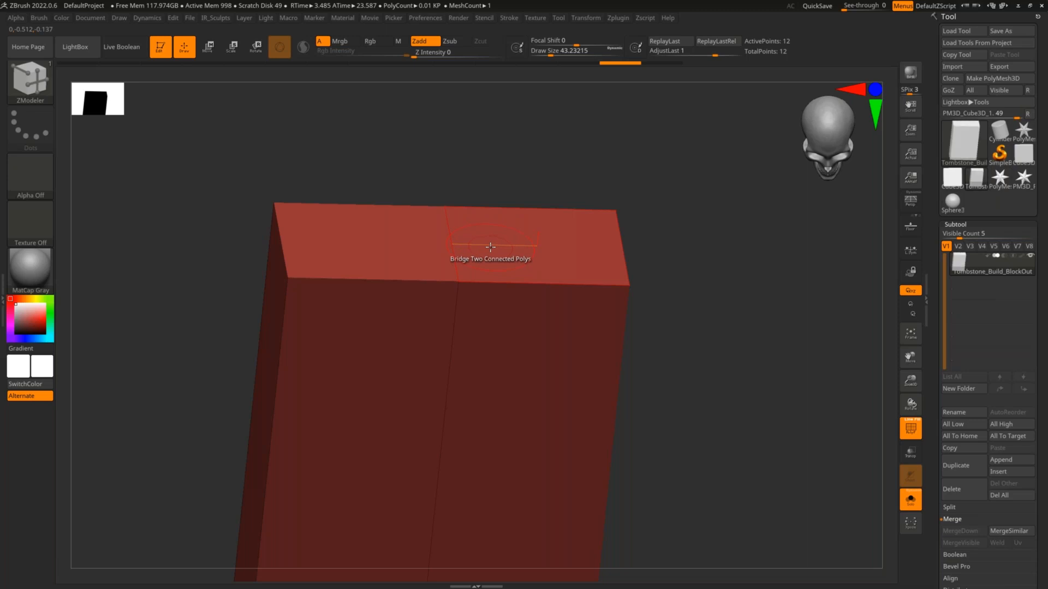
{"action": "left_click", "coordinate": [490, 247]}
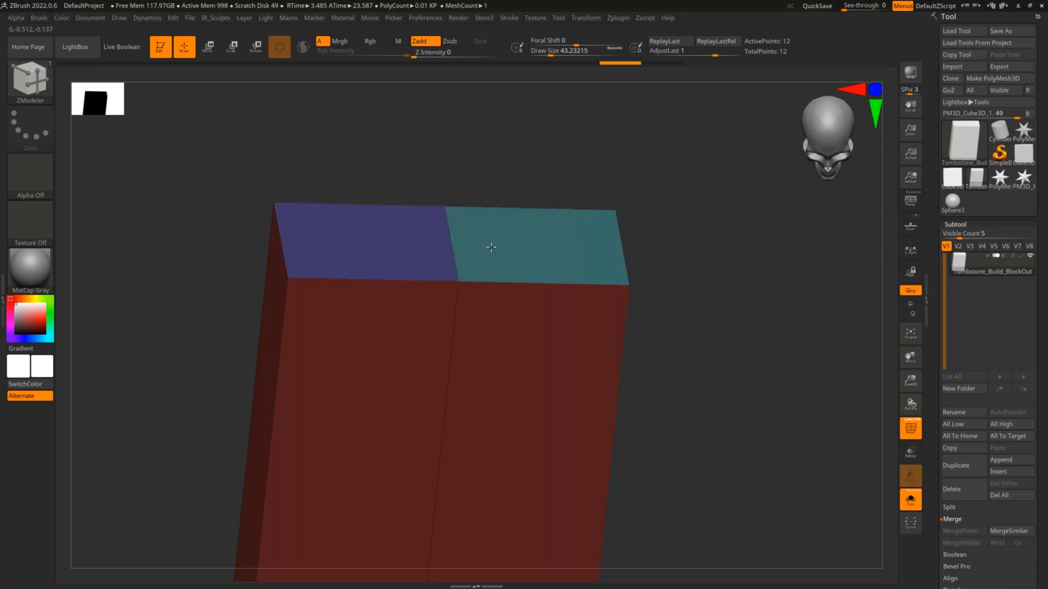
{"action": "left_click_drag", "start_coordinate": [504, 247], "coordinate": [651, 272]}
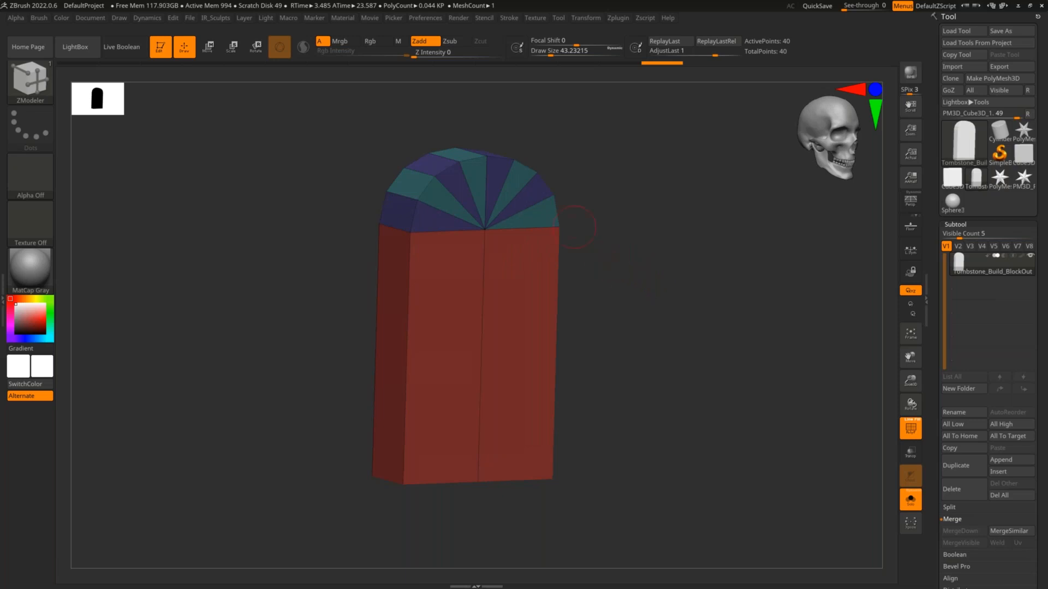
{"action": "key", "text": "w"}
{"action": "mouse_move", "coordinate": [627, 201]}
{"action": "left_mouse_down"}
{"action": "mouse_move", "coordinate": [652, 215]}
{"action": "mouse_move", "coordinate": [616, 215]}
{"action": "left_mouse_up"}
{"action": "key", "text": "q"}
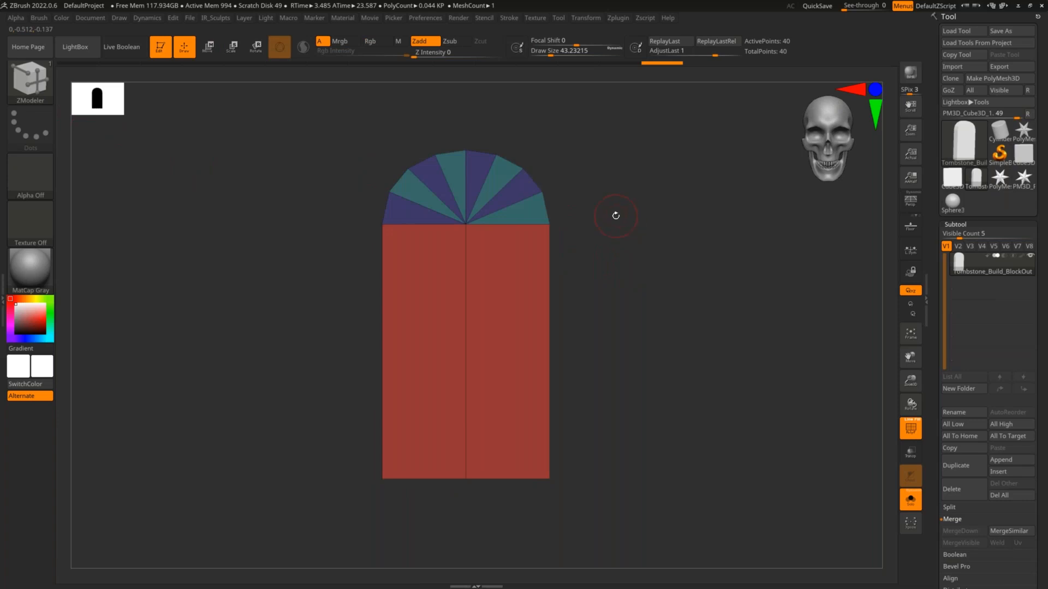
- Mask the bottom corners of the slab with a rectangle and invert the mask so the arched top is protected
{"action": "key", "text": "ctrl"}
{"action": "key", "text": "ctrl"}
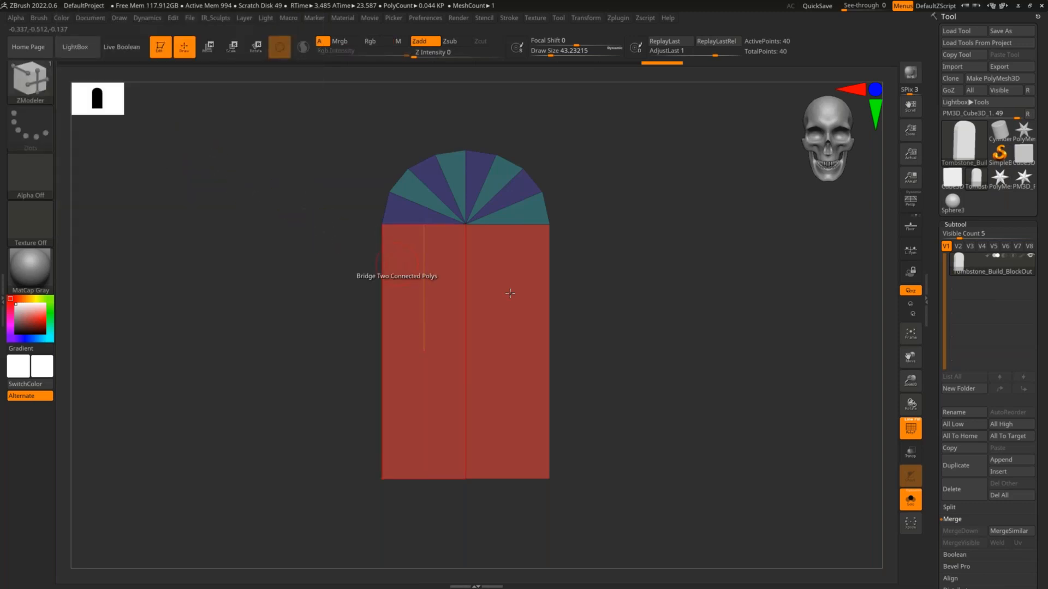
{"action": "left_click_drag", "start_coordinate": [571, 249], "coordinate": [593, 230]}
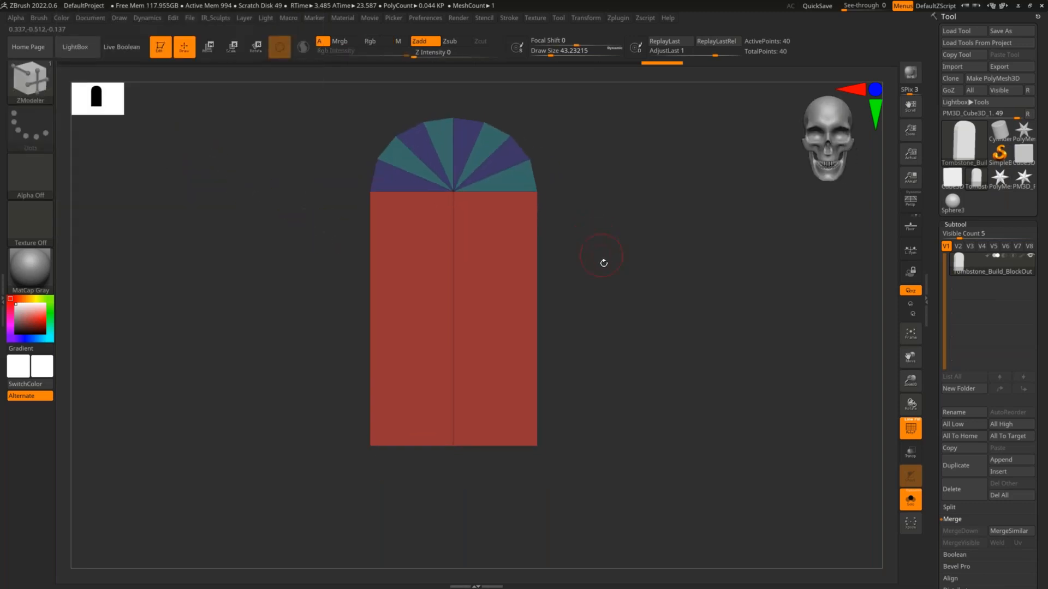
{"action": "mouse_move", "coordinate": [614, 390]}
{"action": "left_mouse_down", "text": "ctrl"}
{"action": "mouse_move", "coordinate": [480, 453]}
{"action": "mouse_move", "coordinate": [347, 494]}
{"action": "mouse_move", "coordinate": [281, 491]}
{"action": "mouse_move", "coordinate": [300, 503]}
{"action": "mouse_move", "coordinate": [285, 505]}
{"action": "left_mouse_up", "text": "ctrl"}
{"action": "mouse_move", "coordinate": [586, 443]}
{"action": "left_mouse_down"}
{"action": "mouse_move", "coordinate": [597, 451]}
{"action": "mouse_move", "coordinate": [573, 451]}
{"action": "mouse_move", "coordinate": [632, 409]}
{"action": "mouse_move", "coordinate": [543, 447]}
{"action": "mouse_move", "coordinate": [313, 484]}
{"action": "left_mouse_up"}
{"action": "mouse_move", "coordinate": [575, 456]}
{"action": "left_mouse_down"}
{"action": "mouse_move", "coordinate": [627, 444]}
{"action": "mouse_move", "coordinate": [539, 450]}
{"action": "mouse_move", "coordinate": [596, 451]}
{"action": "mouse_move", "coordinate": [679, 373]}
{"action": "left_mouse_up"}
{"action": "key", "text": "ctrl"}
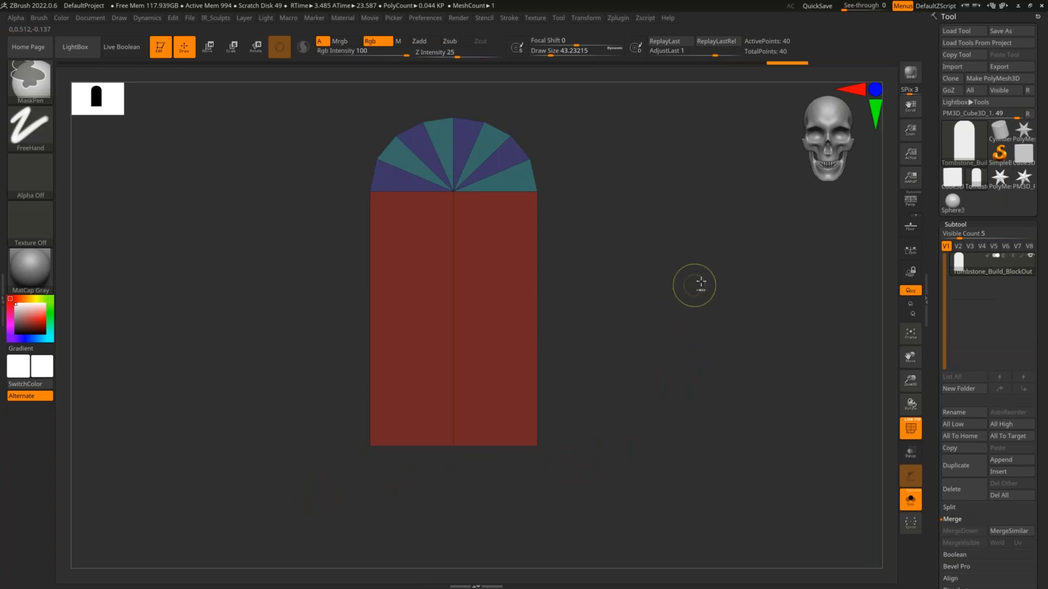
{"action": "left_click", "coordinate": [704, 218], "text": "ctrl"}
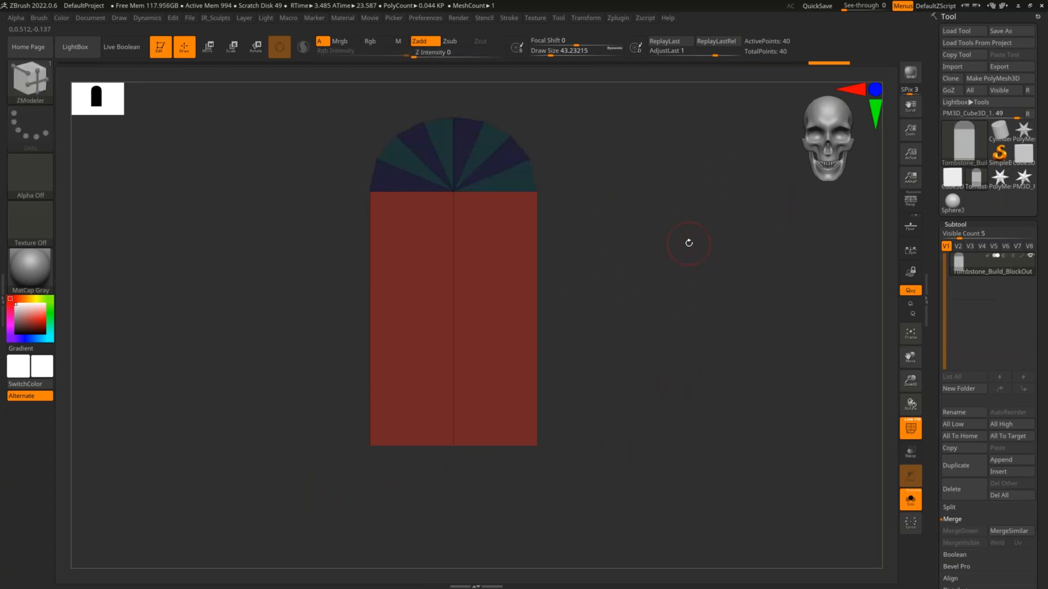
- Move the slab's unmasked bottom upward with the gizmo to shorten the body, and clear the mask
{"action": "key", "text": "w"}
{"action": "left_click_drag", "start_coordinate": [687, 242], "coordinate": [652, 276]}
{"action": "left_click_drag", "start_coordinate": [457, 291], "coordinate": [452, 242]}
{"action": "left_click_drag", "start_coordinate": [464, 293], "coordinate": [455, 235]}
{"action": "mouse_move", "coordinate": [593, 272]}
{"action": "left_mouse_down"}
{"action": "mouse_move", "coordinate": [613, 311]}
{"action": "mouse_move", "coordinate": [645, 322]}
{"action": "mouse_move", "coordinate": [612, 321]}
{"action": "mouse_move", "coordinate": [641, 296]}
{"action": "left_mouse_up"}
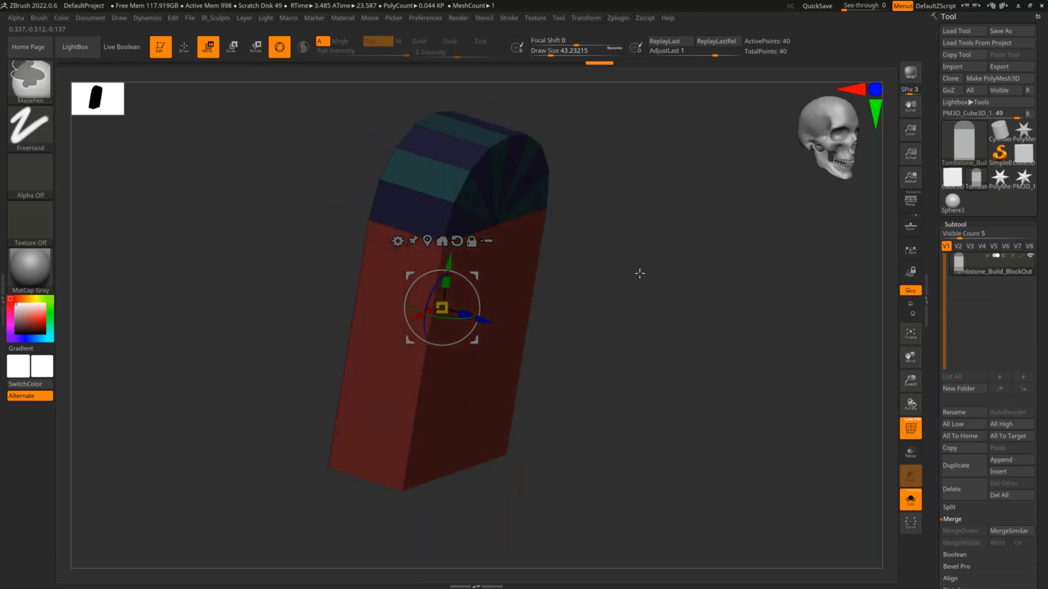
{"action": "left_click_drag", "start_coordinate": [655, 233], "coordinate": [717, 294], "text": "ctrl"}
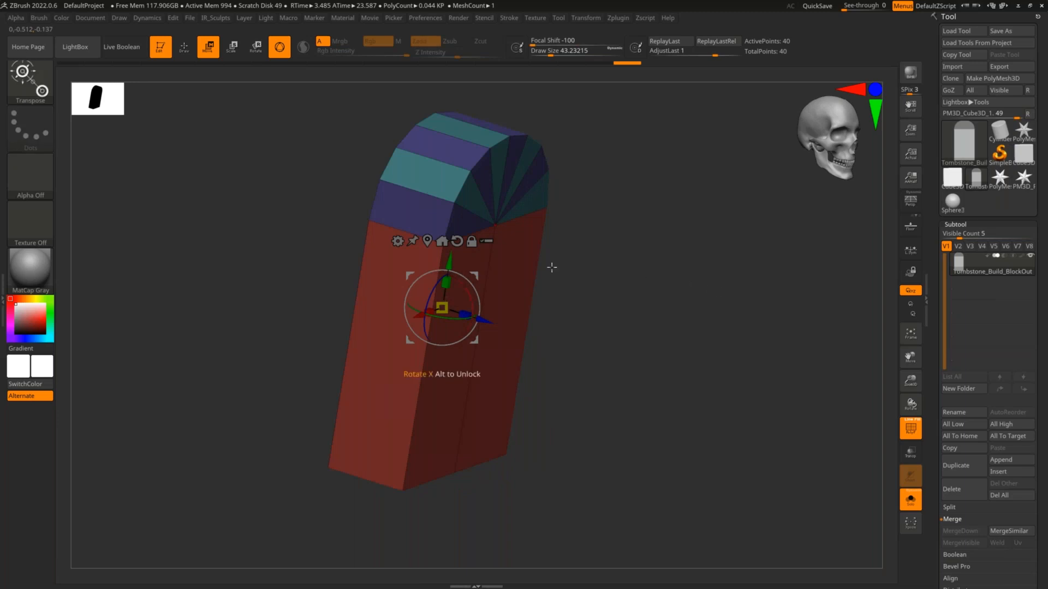
- Switch back to the ZModeler brush and inspect the slab's proportions from several angles
{"action": "key", "text": "b"}
{"action": "key", "text": "z"}
{"action": "key", "text": "m"}
{"action": "mouse_move", "coordinate": [600, 311]}
{"action": "left_mouse_down", "text": "shift"}
{"action": "mouse_move", "coordinate": [636, 300]}
{"action": "mouse_move", "coordinate": [672, 347]}
{"action": "mouse_move", "coordinate": [643, 358]}
{"action": "mouse_move", "coordinate": [652, 355]}
{"action": "left_mouse_up", "text": "shift"}
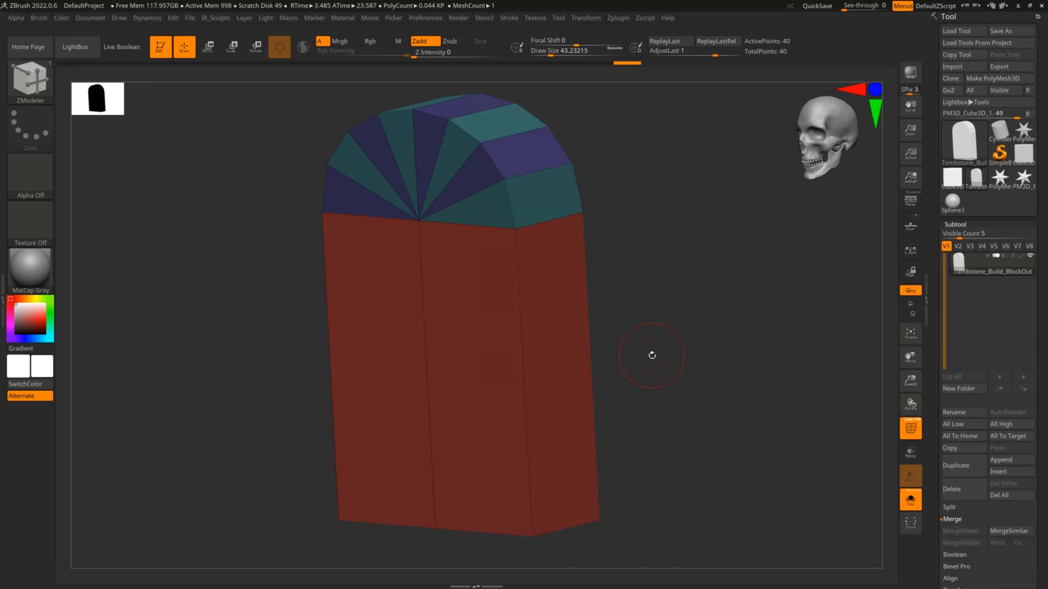
{"action": "mouse_move", "coordinate": [676, 337]}
{"action": "left_mouse_down"}
{"action": "mouse_move", "coordinate": [660, 335]}
{"action": "mouse_move", "coordinate": [669, 338]}
{"action": "left_mouse_up"}
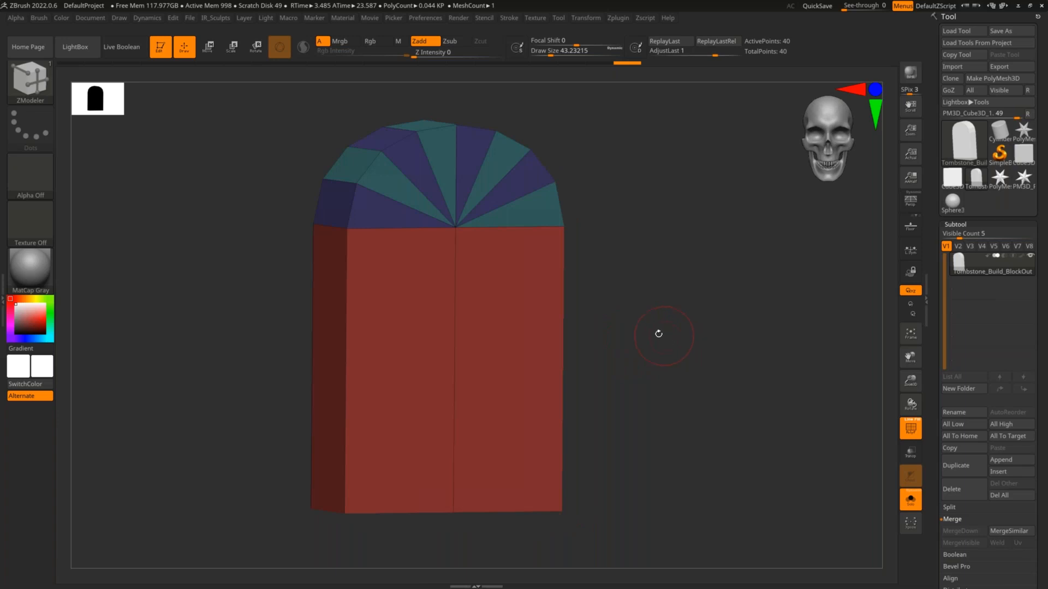
{"action": "scroll", "coordinate": [645, 269], "scroll_direction": "down", "scroll_amount": 3}
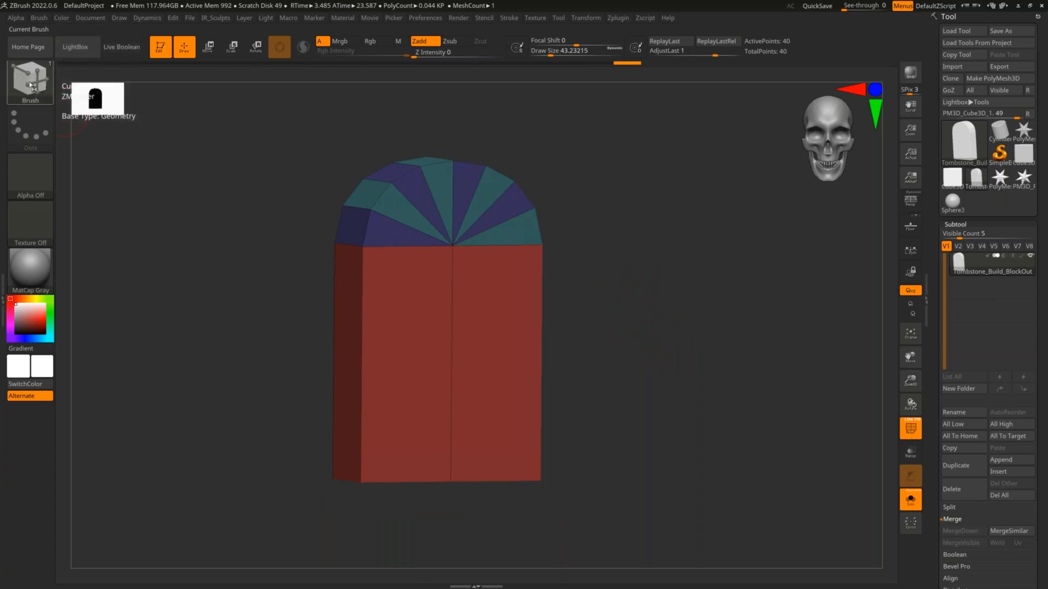
- Reset all brushes to their defaults and reselect the ZModeler brush
{"action": "left_click", "coordinate": [29, 81]}
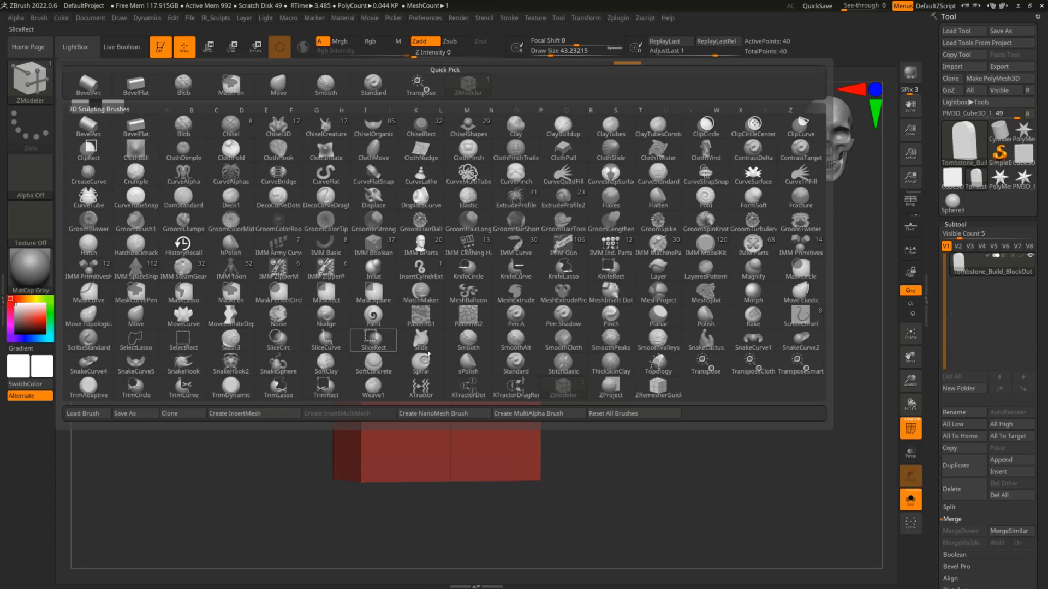
{"action": "key", "text": "m"}
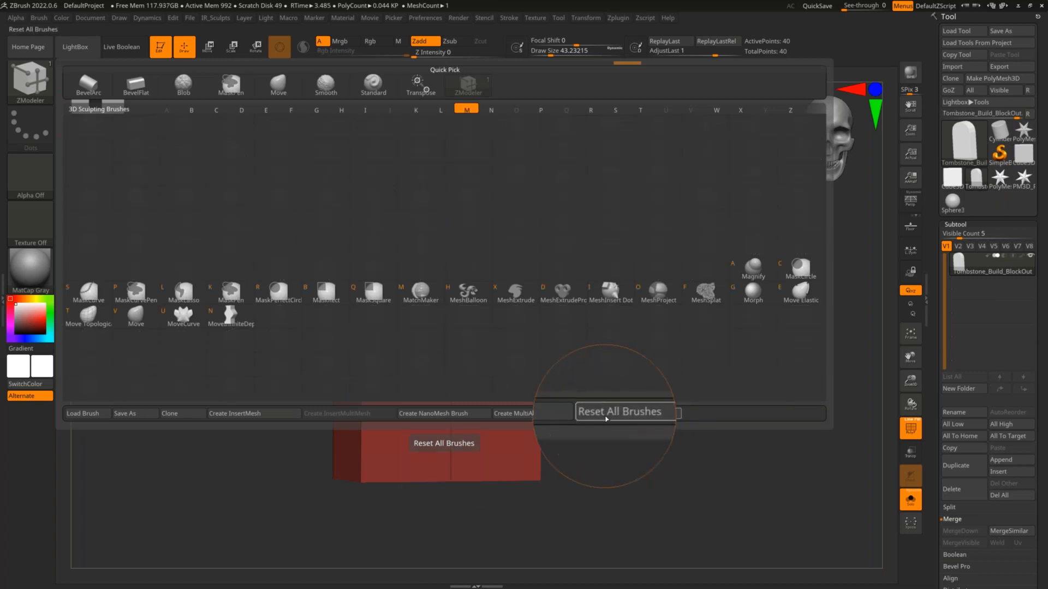
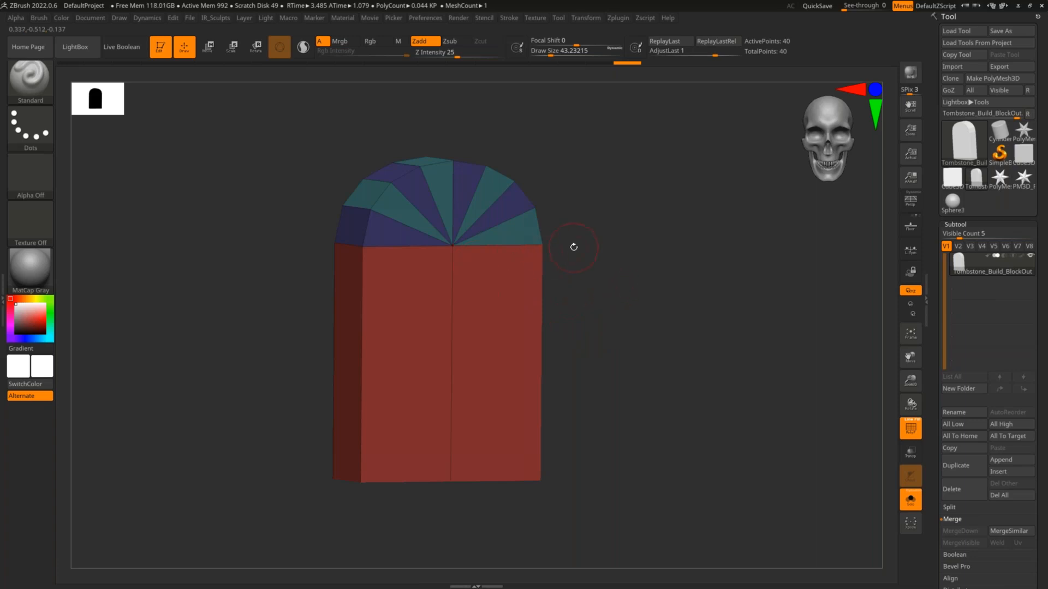
{"action": "left_click", "coordinate": [23, 91]}
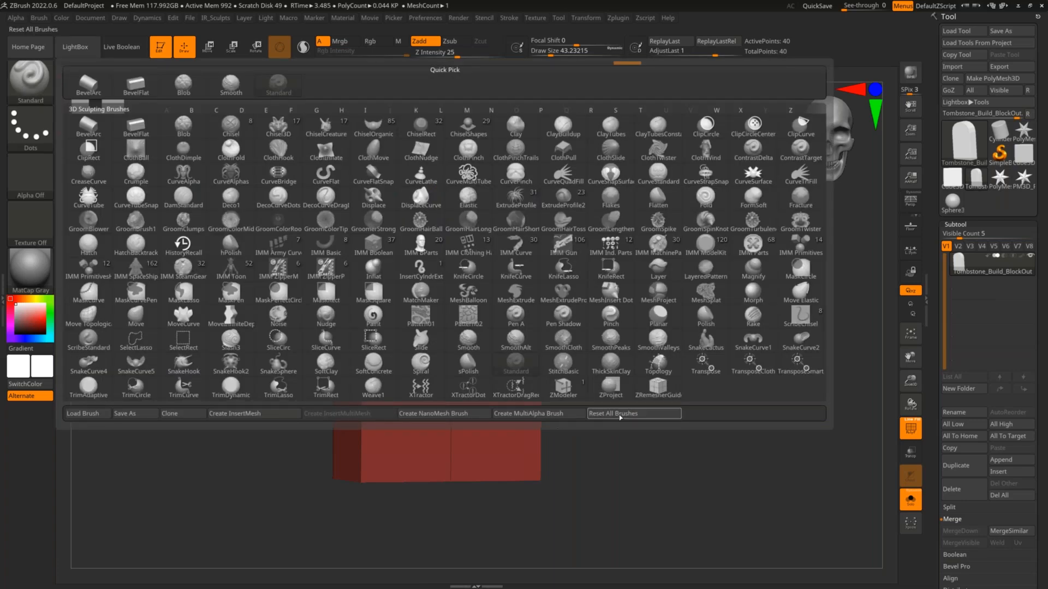
{"action": "key", "text": "b"}
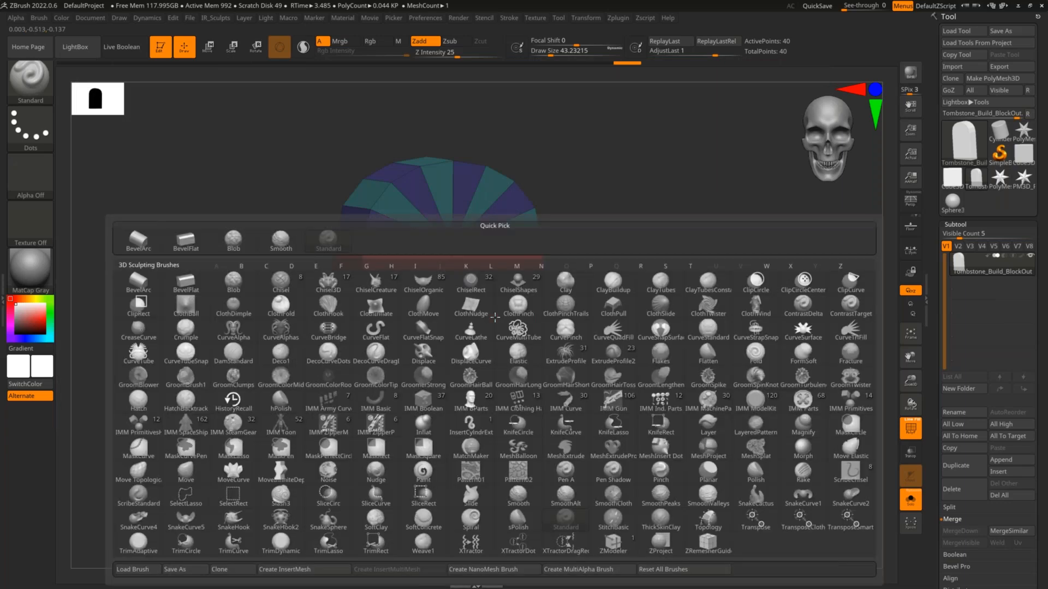
{"action": "key", "text": "z"}
{"action": "key", "text": "m"}
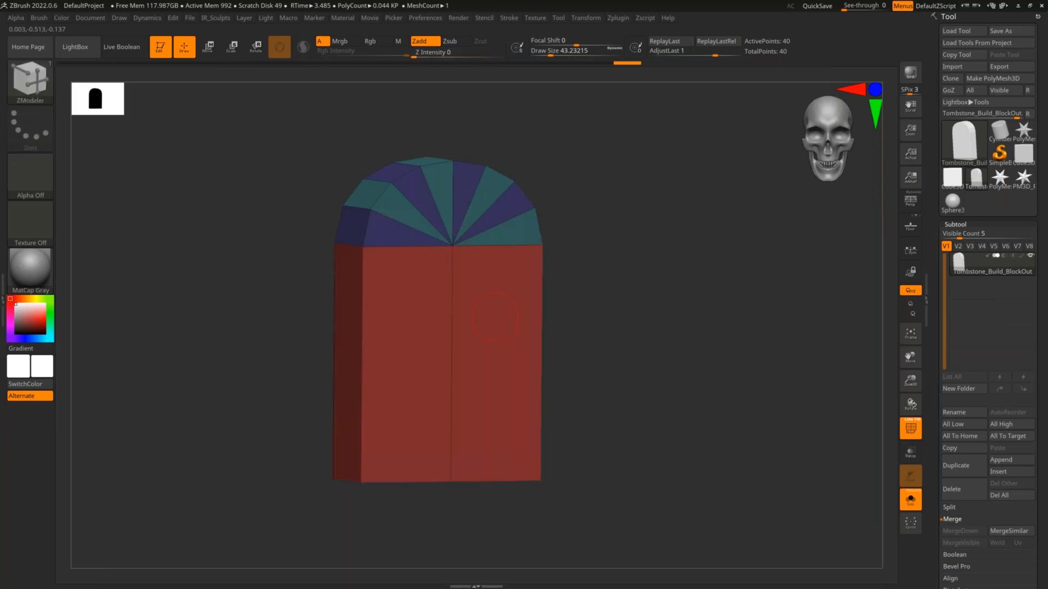
- Review ZModeler's polygon, edge and point actions on the slab's front, including the point Move action's By Brush Radius target
{"action": "key", "text": "space"}
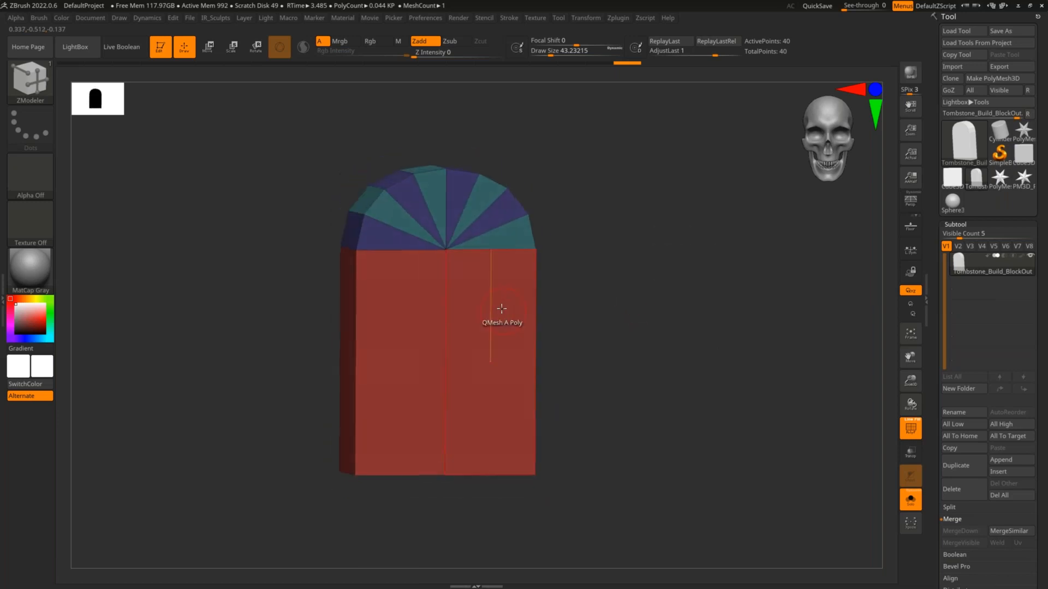
{"action": "key", "text": "space"}
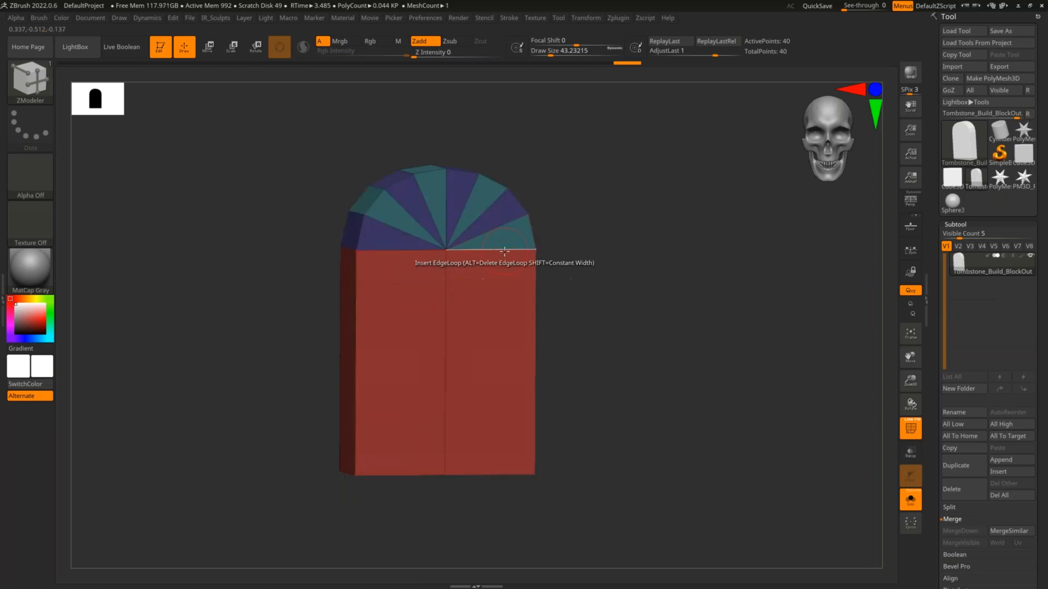
{"action": "key", "text": "space"}
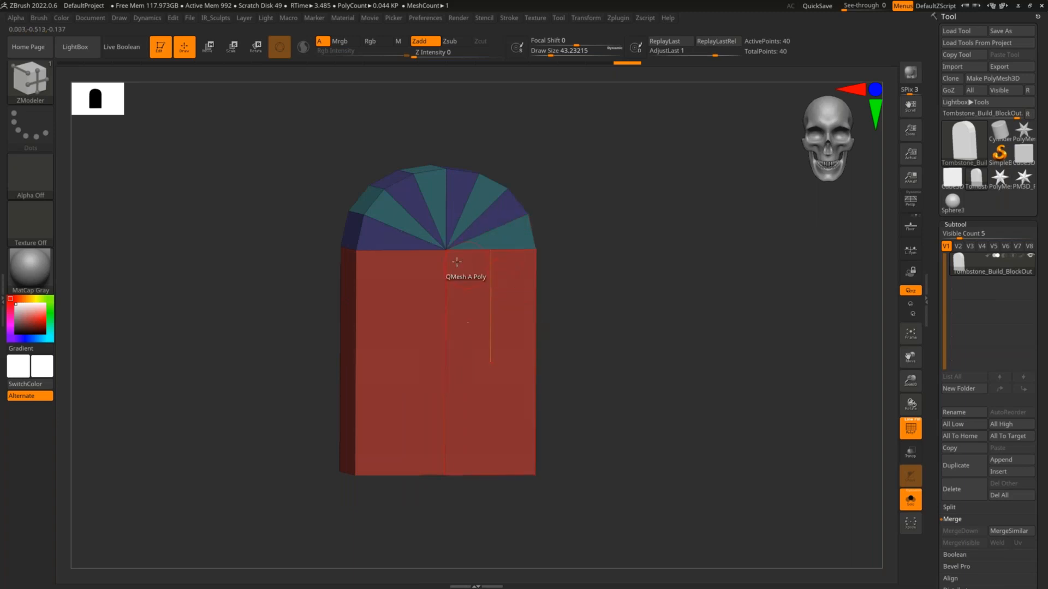
{"action": "key", "text": "space"}
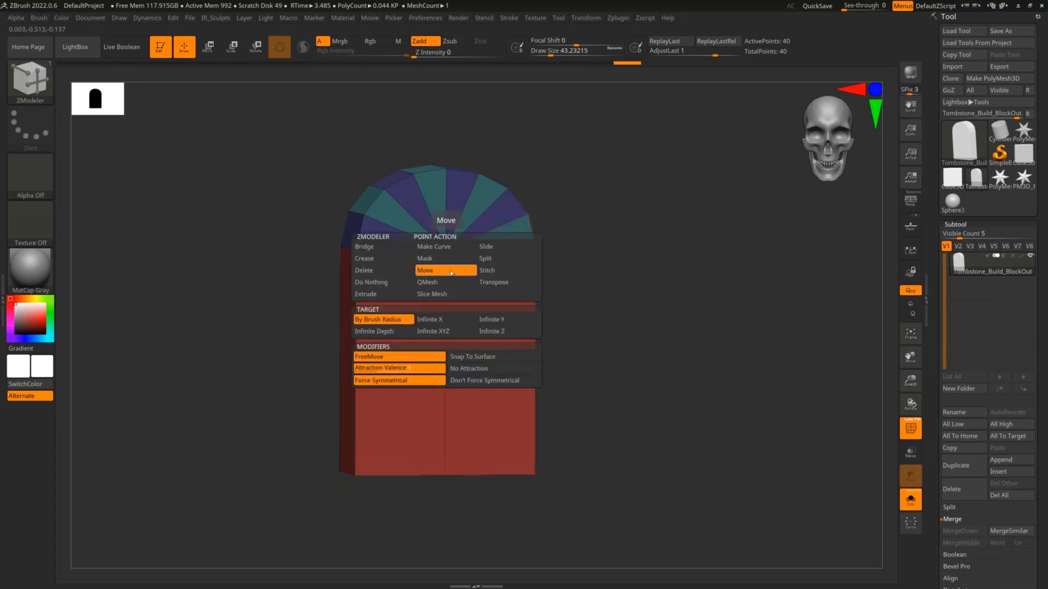
{"action": "left_click", "coordinate": [389, 317]}
{"action": "mouse_move", "coordinate": [559, 311]}
{"action": "left_mouse_down"}
{"action": "mouse_move", "coordinate": [636, 326]}
{"action": "mouse_move", "coordinate": [618, 326]}
{"action": "left_mouse_up"}
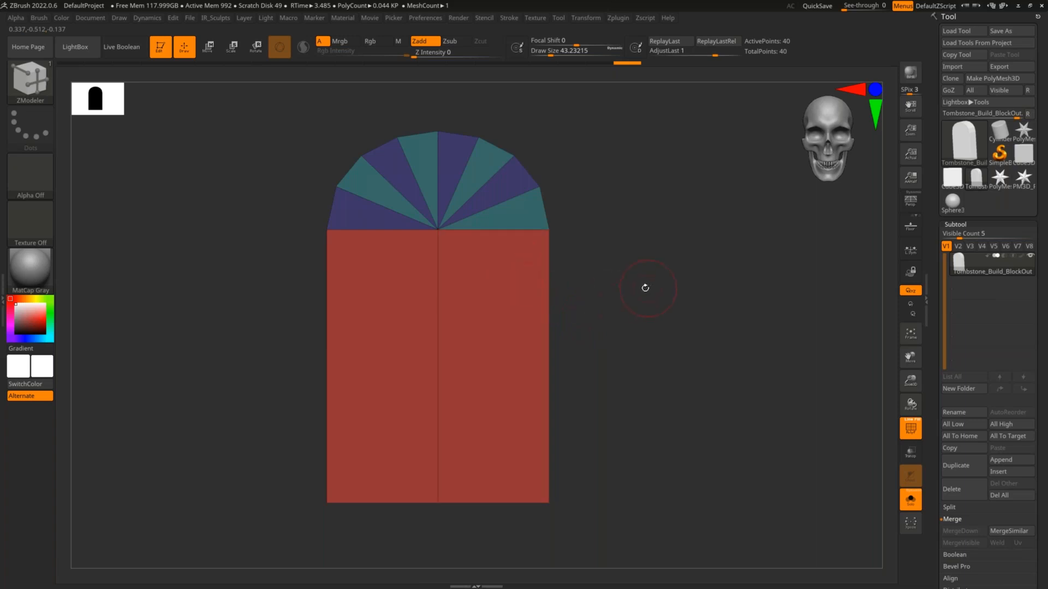
- Bring up ZModeler's edge actions on the front face's vertical centre edge and choose QMesh
{"action": "scroll", "coordinate": [642, 298], "scroll_direction": "up", "scroll_amount": 2}
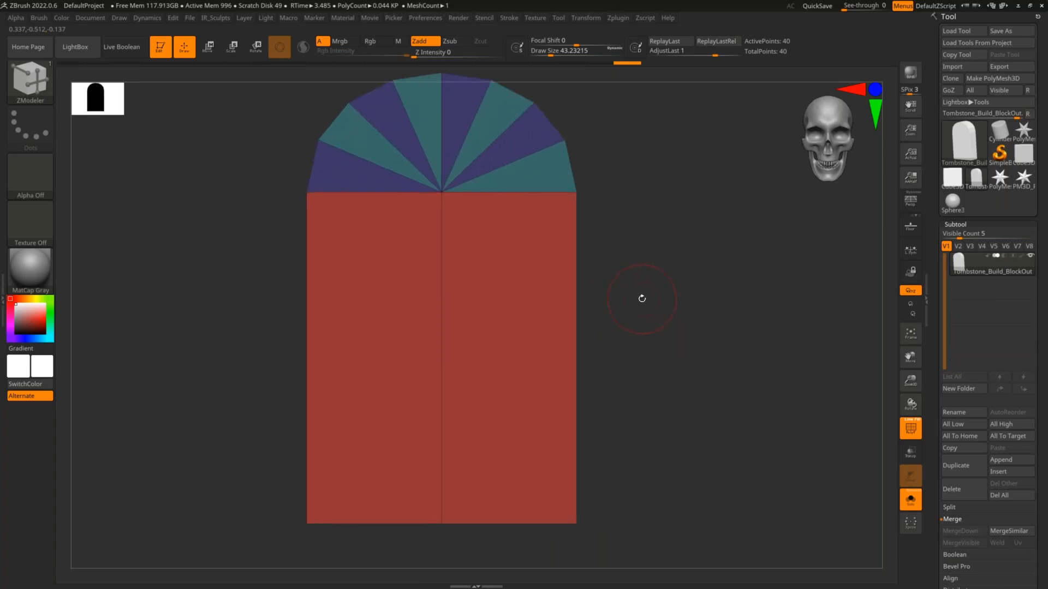
{"action": "left_click_drag", "start_coordinate": [629, 304], "coordinate": [557, 323]}
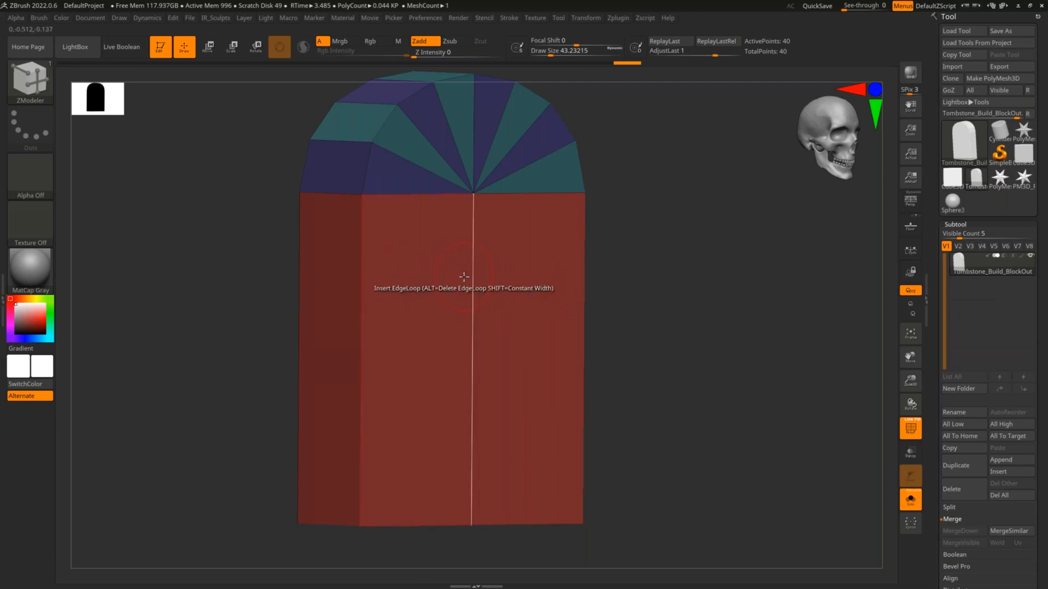
{"action": "key", "text": "space"}
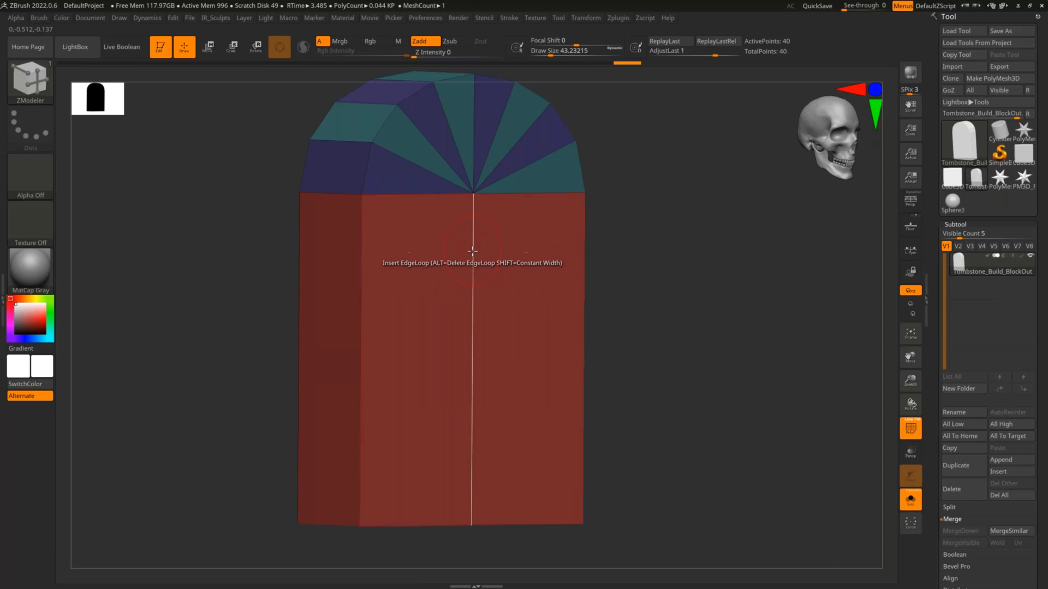
{"action": "key", "text": "space"}
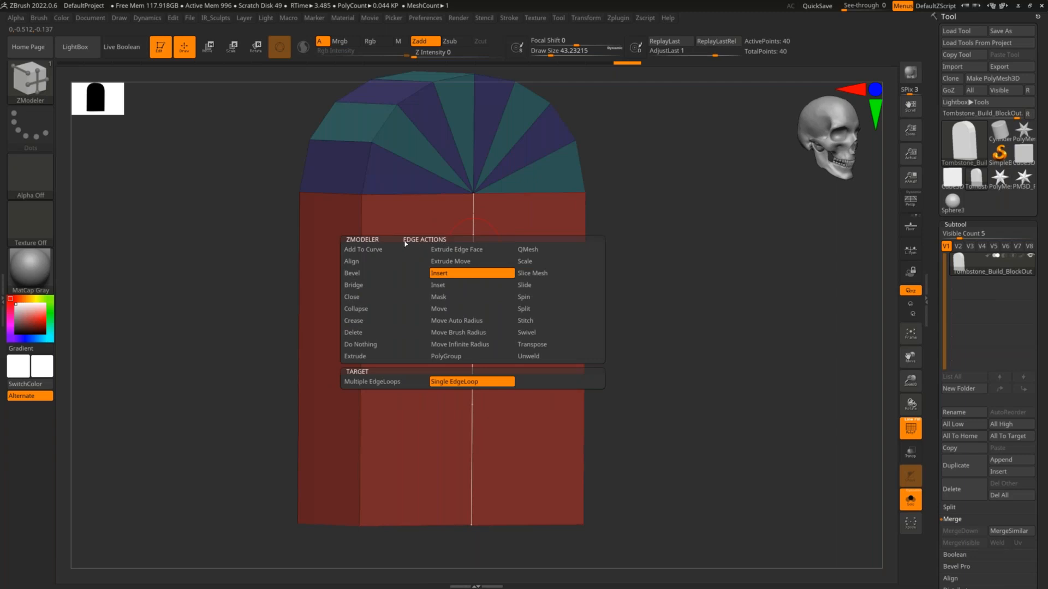
{"action": "left_click", "coordinate": [527, 250]}
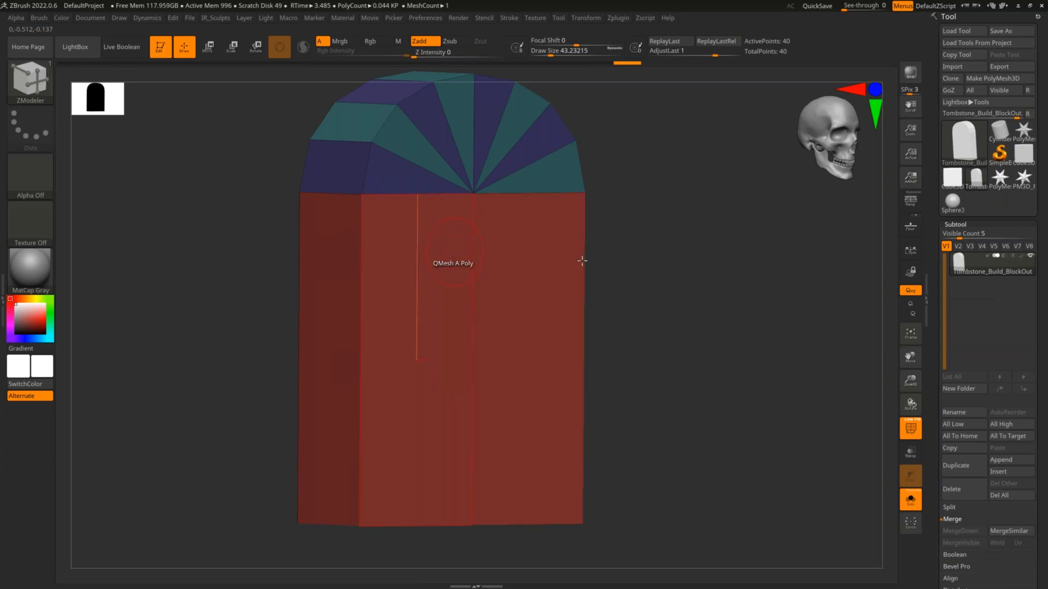
{"action": "mouse_move", "coordinate": [624, 261]}
{"action": "left_mouse_down"}
{"action": "mouse_move", "coordinate": [629, 286]}
{"action": "mouse_move", "coordinate": [633, 273]}
{"action": "left_mouse_up"}
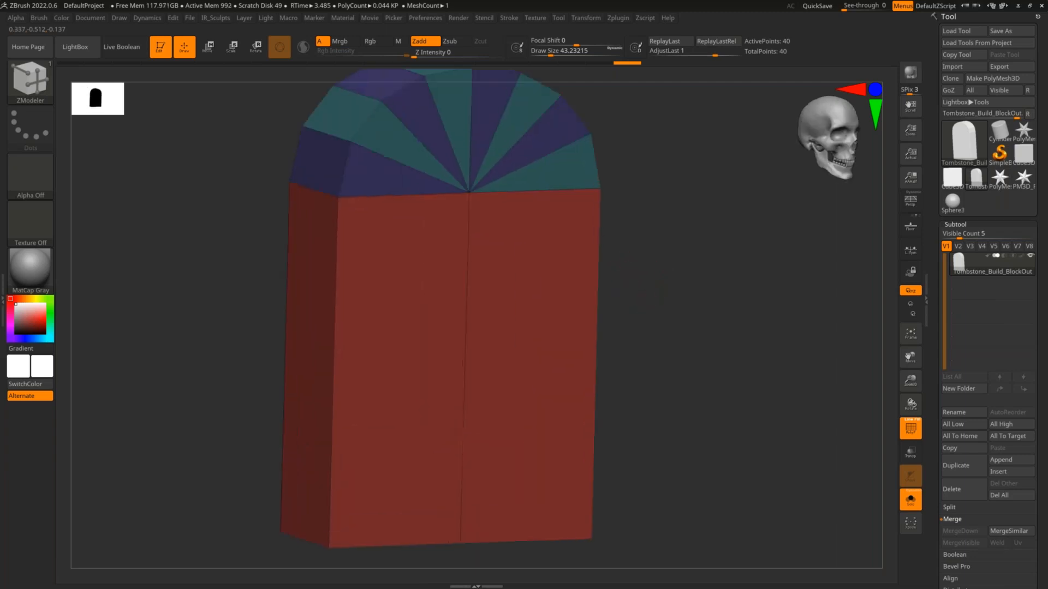
{"action": "left_click_drag", "start_coordinate": [696, 293], "coordinate": [575, 264], "text": "shift"}
{"action": "left_click_drag", "start_coordinate": [632, 245], "coordinate": [657, 284]}
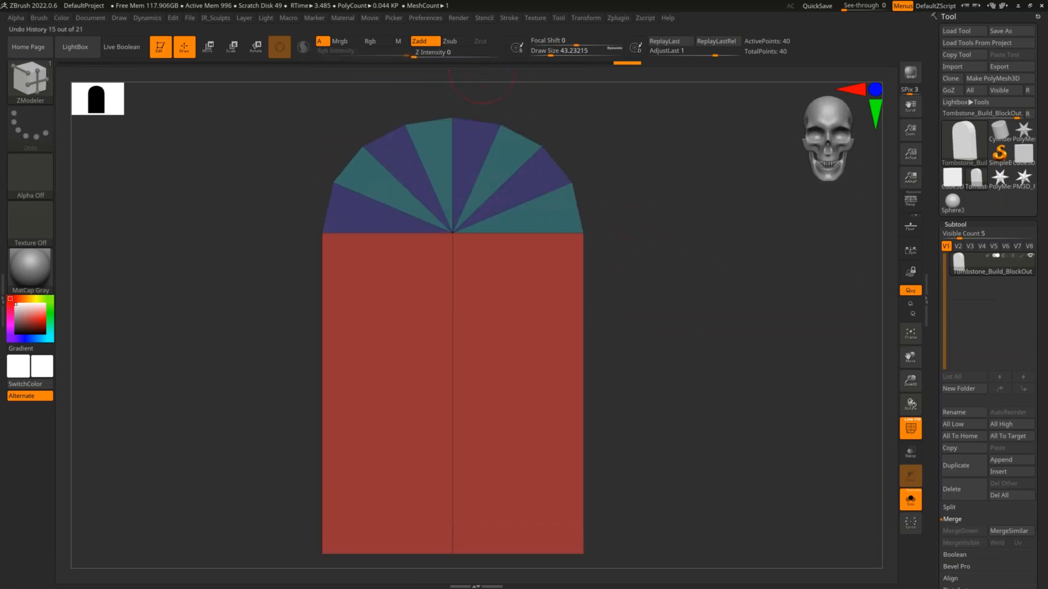
- Set the PFrame value in the Draw preferences to 100 so the wireframe lines draw at full strength
{"action": "left_click", "coordinate": [431, 19]}
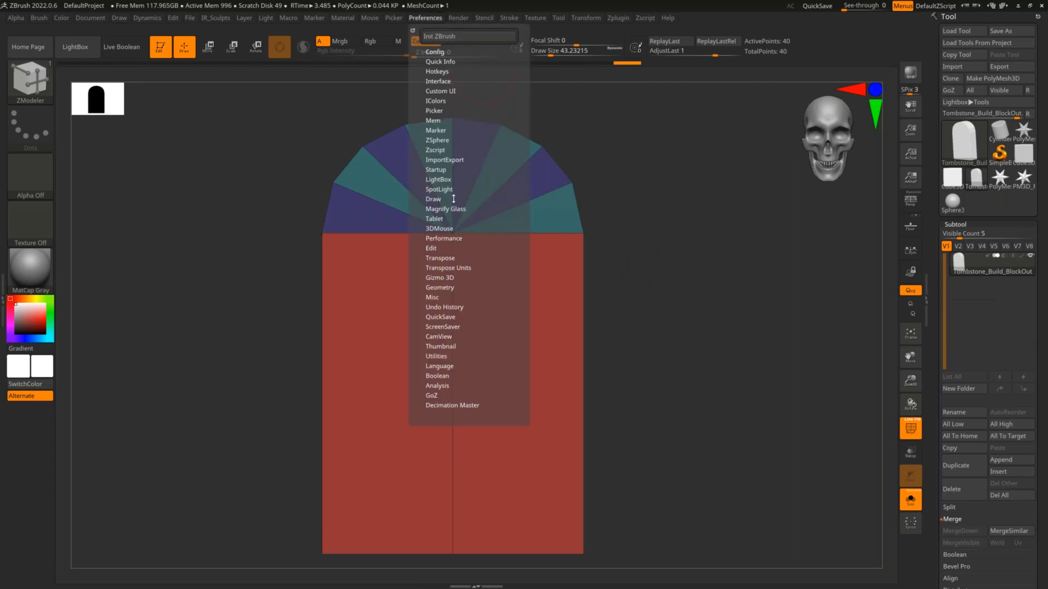
{"action": "left_click", "coordinate": [442, 100]}
{"action": "left_click", "coordinate": [442, 101]}
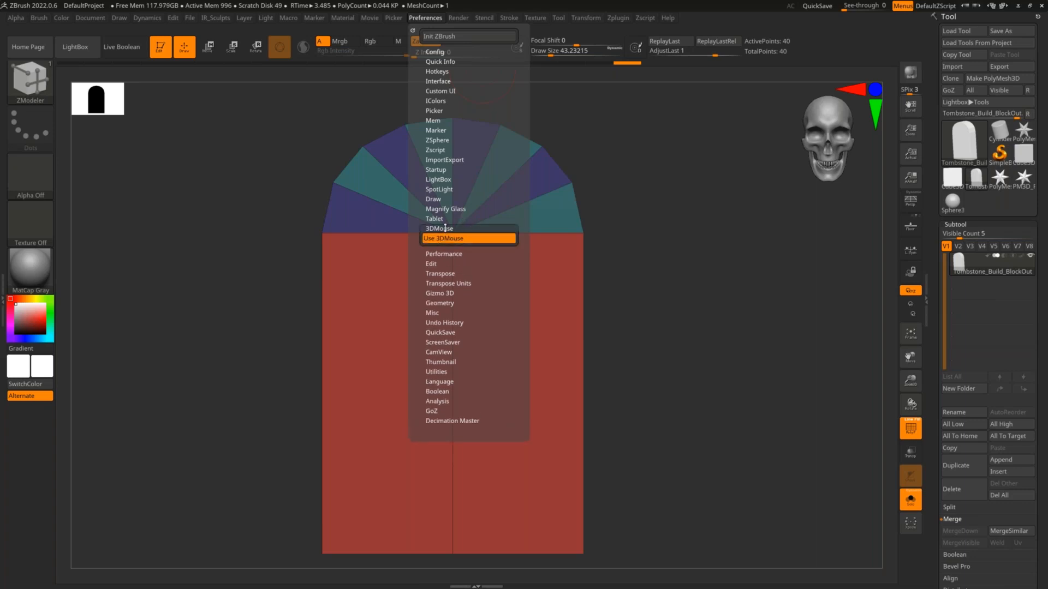
{"action": "left_click", "coordinate": [440, 199]}
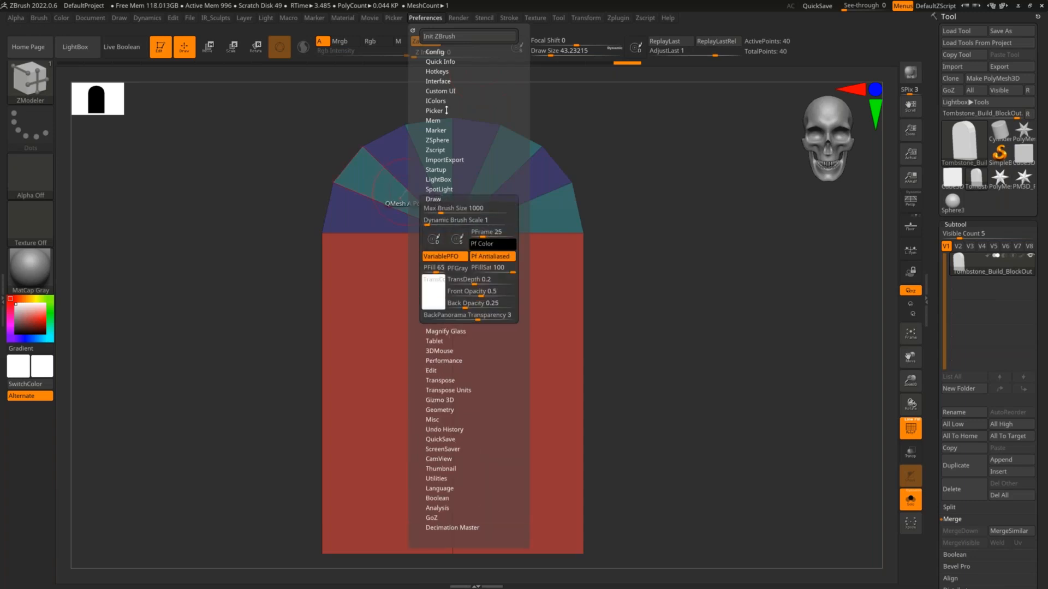
{"action": "left_click_drag", "start_coordinate": [483, 232], "coordinate": [510, 235]}
{"action": "left_click", "coordinate": [504, 234]}
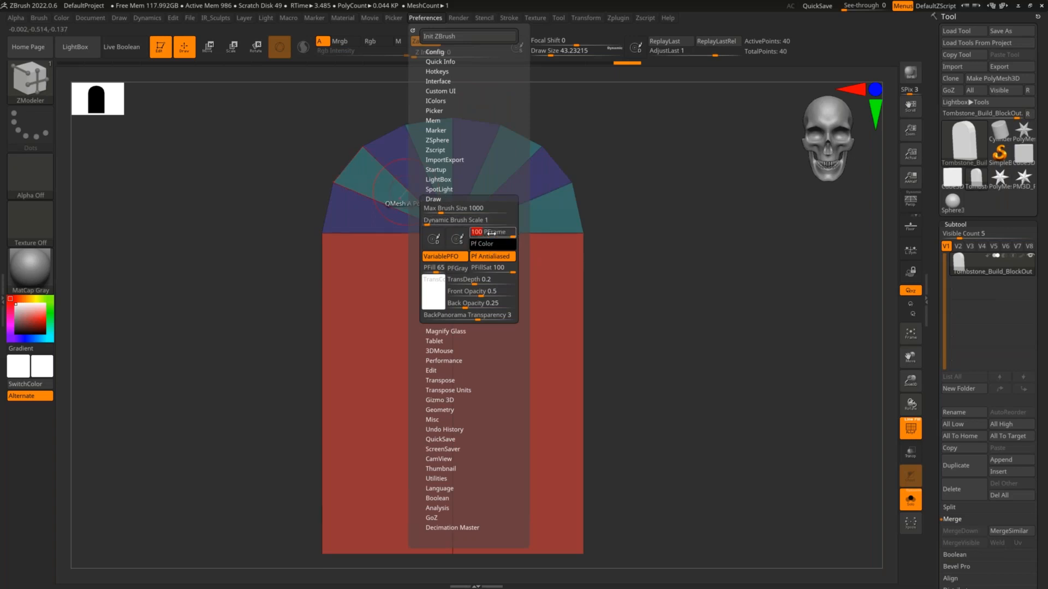
- Set ZModeler's edge action on the front's vertical centre edge to Insert with the Multiple EdgeLoops target and the Keep Polygroup modifier
{"action": "right_click_drag", "start_coordinate": [606, 257], "coordinate": [656, 264]}
{"action": "key", "text": "f"}
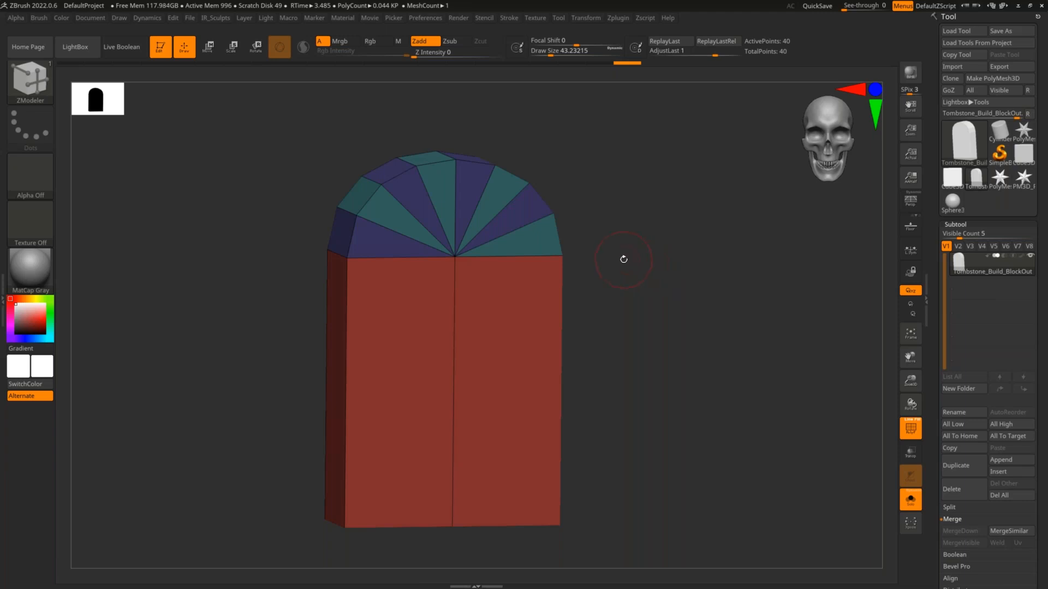
{"action": "left_click_drag", "start_coordinate": [639, 307], "coordinate": [641, 306], "text": "shift"}
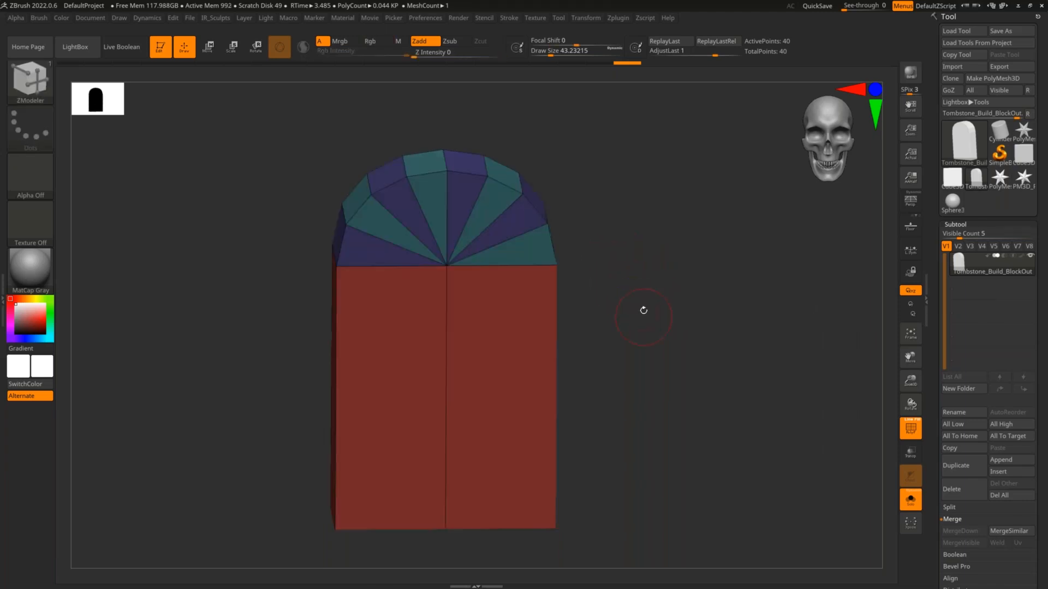
{"action": "key", "text": "f"}
{"action": "key", "text": "space"}
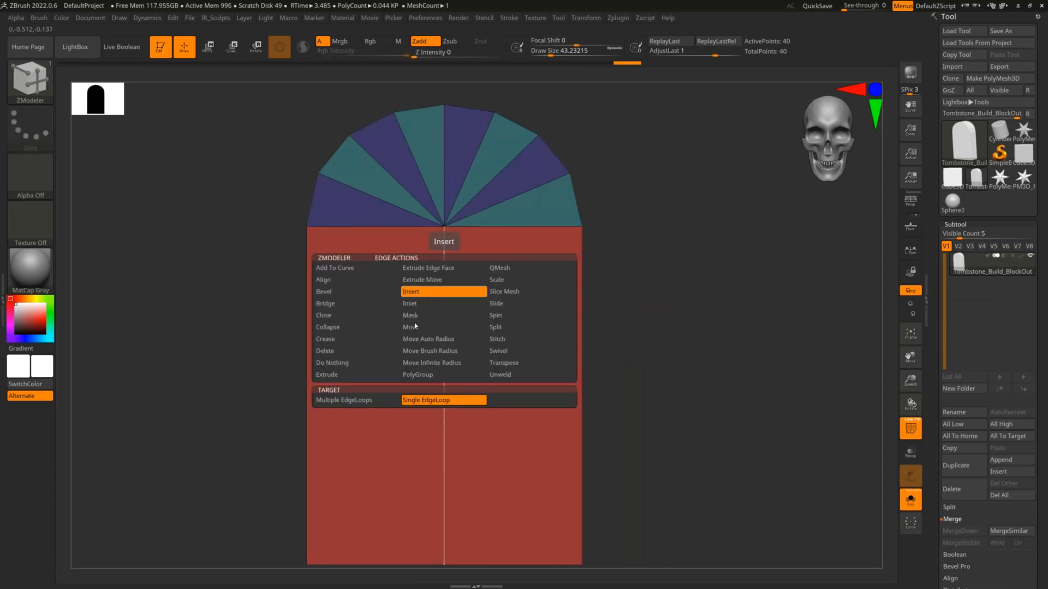
{"action": "mouse_move", "coordinate": [357, 400]}
{"action": "left_click", "coordinate": [521, 472]}
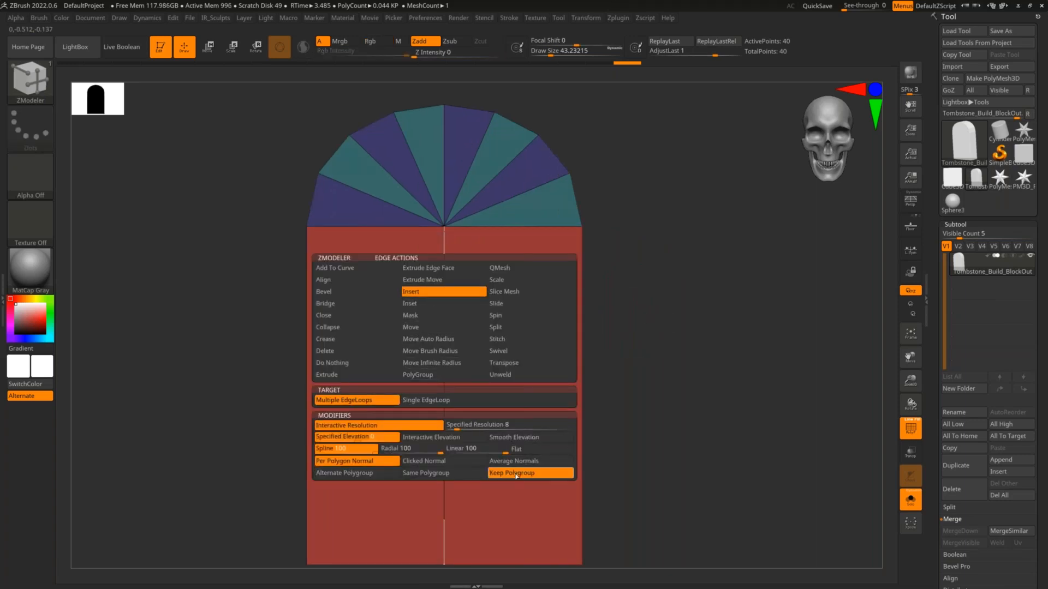
- Insert evenly spaced horizontal edge loops across the slab's body and mask a narrow band around its middle
{"action": "left_click_drag", "start_coordinate": [444, 385], "coordinate": [447, 337]}
{"action": "left_click_drag", "start_coordinate": [632, 292], "coordinate": [222, 287], "text": "ctrl"}
{"action": "mouse_move", "coordinate": [679, 309]}
{"action": "left_mouse_down"}
{"action": "mouse_move", "coordinate": [680, 318]}
{"action": "mouse_move", "coordinate": [676, 290]}
{"action": "mouse_move", "coordinate": [674, 304]}
{"action": "left_mouse_up"}
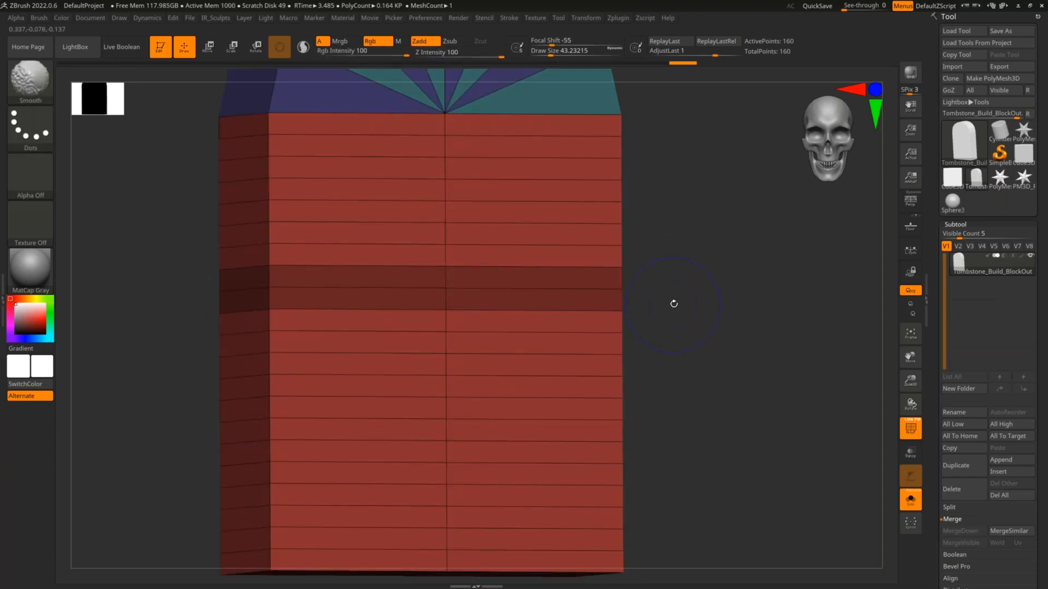
{"action": "key", "text": "shift+f"}
{"action": "key", "text": "shift+f"}
{"action": "left_click_drag", "start_coordinate": [702, 289], "coordinate": [652, 291]}
- Undo the band mask and the horizontal edge loops on the slab's body
{"action": "key", "text": "ctrl+z"}
{"action": "key", "text": "ctrl+z"}
{"action": "key", "text": "ctrl+z"}
{"action": "key", "text": "ctrl+z"}
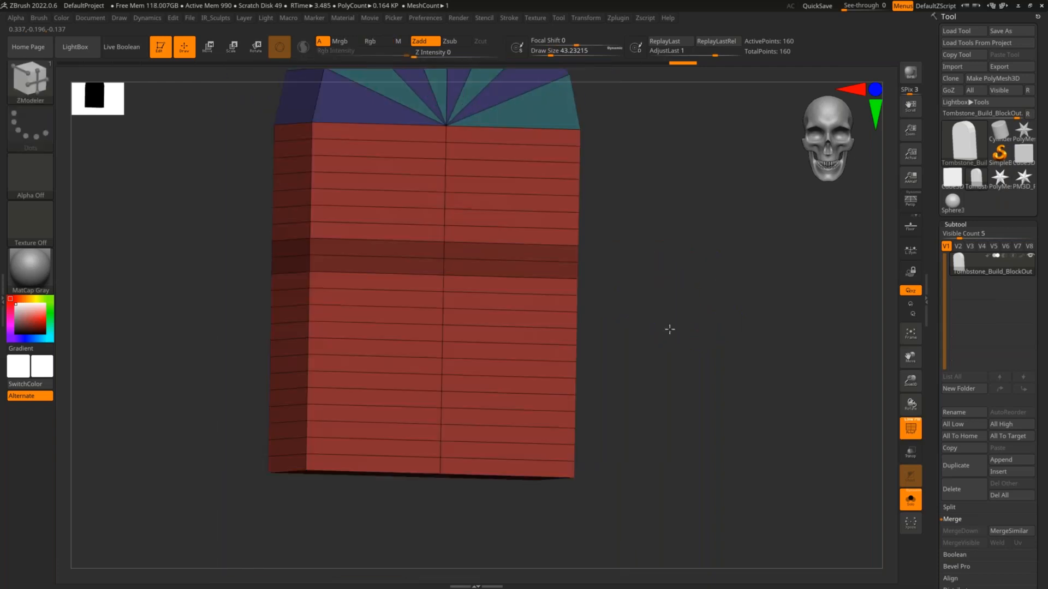
- Mask the bottom points of the undivided slab, inspect the gradient at an angle and invert the mask
{"action": "mouse_move", "coordinate": [667, 332]}
{"action": "left_mouse_down", "text": "alt"}
{"action": "mouse_move", "coordinate": [704, 342]}
{"action": "mouse_move", "coordinate": [677, 343]}
{"action": "left_mouse_up", "text": "alt"}
{"action": "left_click_drag", "start_coordinate": [599, 351], "coordinate": [255, 455], "text": "ctrl"}
{"action": "left_click_drag", "start_coordinate": [597, 379], "coordinate": [595, 385], "text": "alt"}
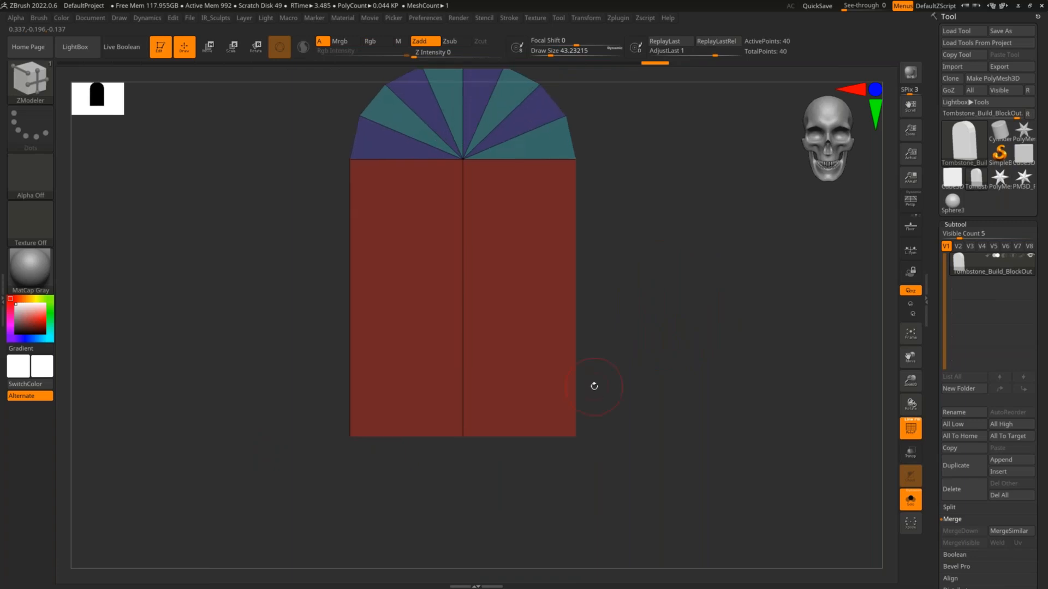
{"action": "left_click_drag", "start_coordinate": [595, 350], "coordinate": [626, 271]}
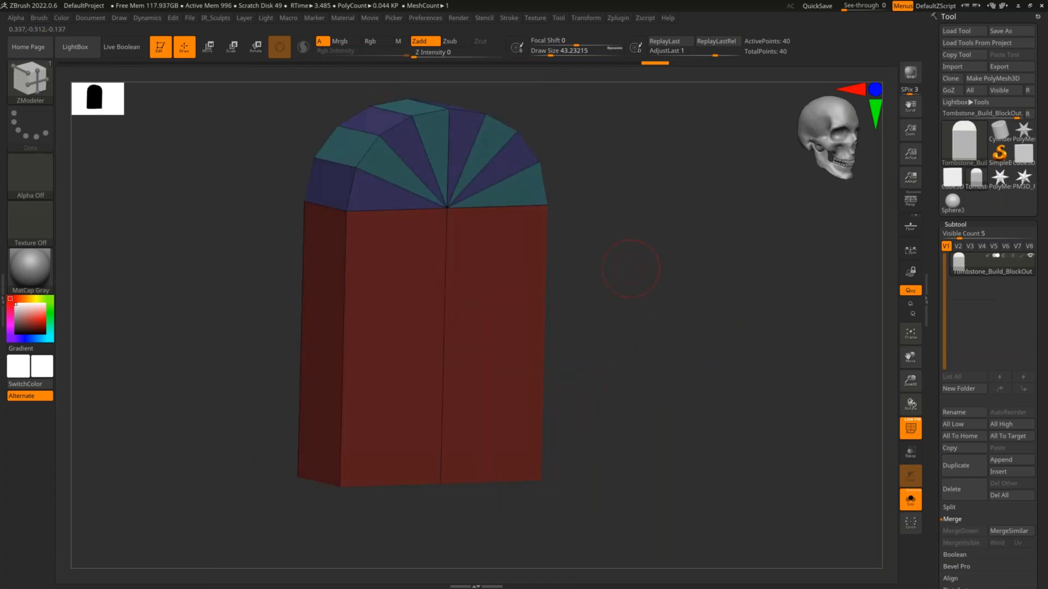
{"action": "left_click", "coordinate": [631, 246], "text": "ctrl"}
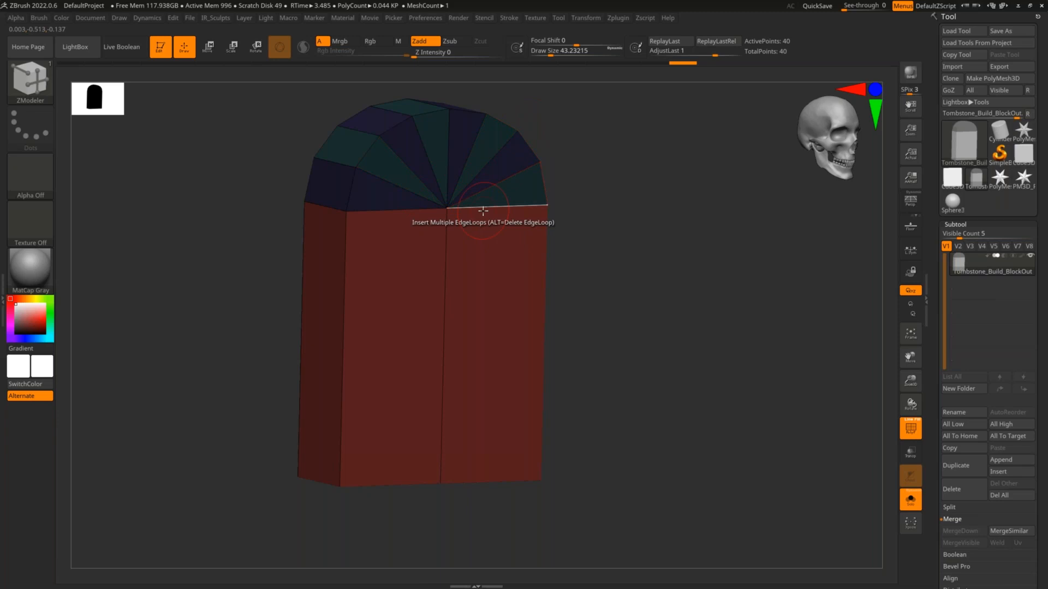
{"action": "key", "text": "w"}
{"action": "key", "text": "q"}
- From the front view, mask the slab's bottom points again, invert the mask onto the arch and reselect the ZModeler brush
{"action": "mouse_move", "coordinate": [589, 273]}
{"action": "left_mouse_down", "text": "shift"}
{"action": "mouse_move", "coordinate": [631, 283]}
{"action": "mouse_move", "coordinate": [634, 305]}
{"action": "left_mouse_up", "text": "shift"}
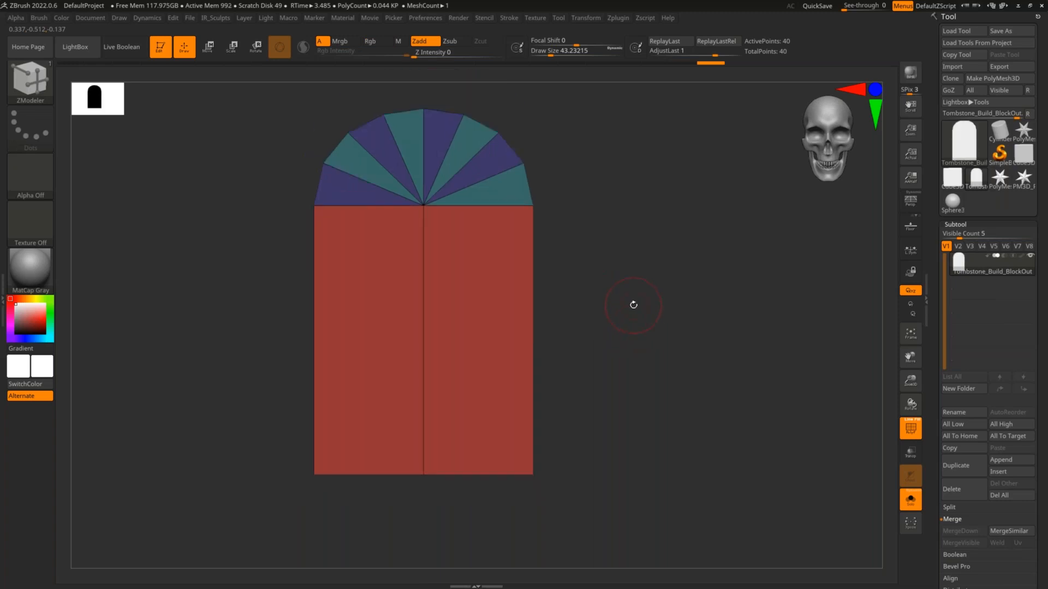
{"action": "left_click_drag", "start_coordinate": [622, 395], "coordinate": [221, 560], "text": "ctrl"}
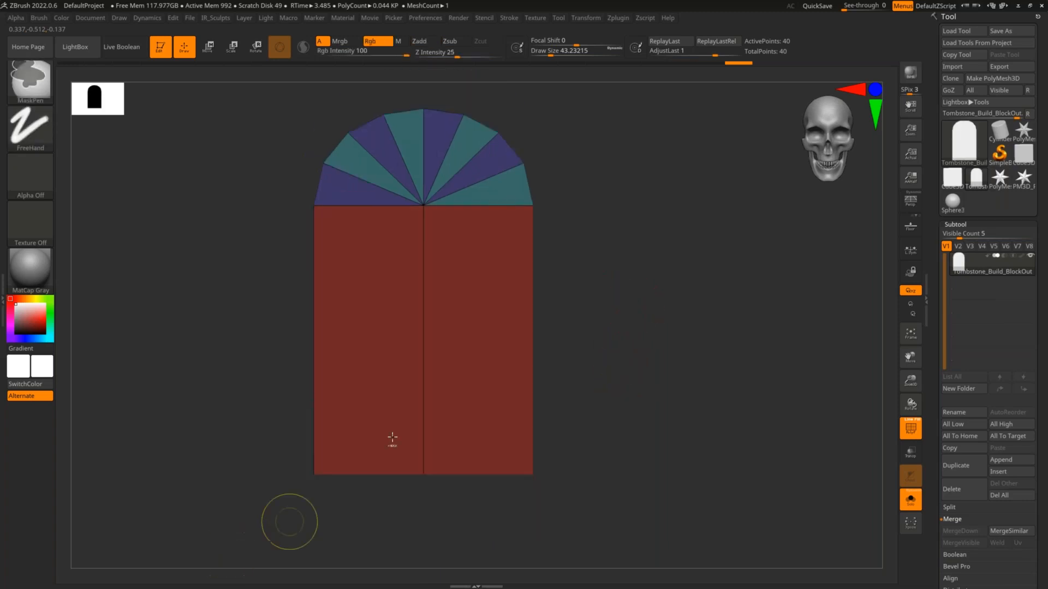
{"action": "left_click", "coordinate": [612, 327], "text": "ctrl"}
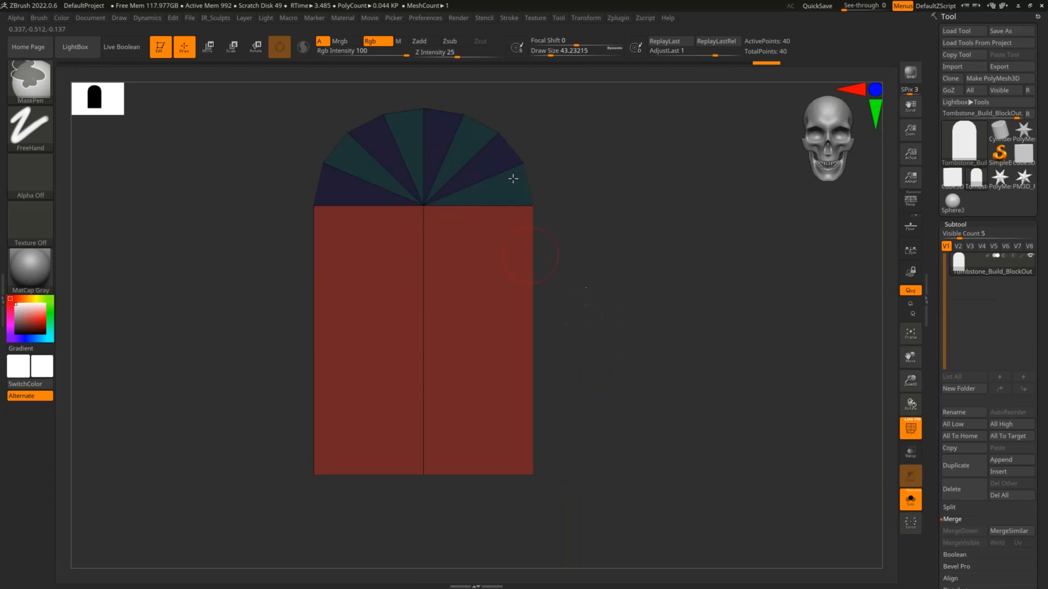
{"action": "key", "text": "b"}
{"action": "key", "text": "z"}
{"action": "key", "text": "m"}
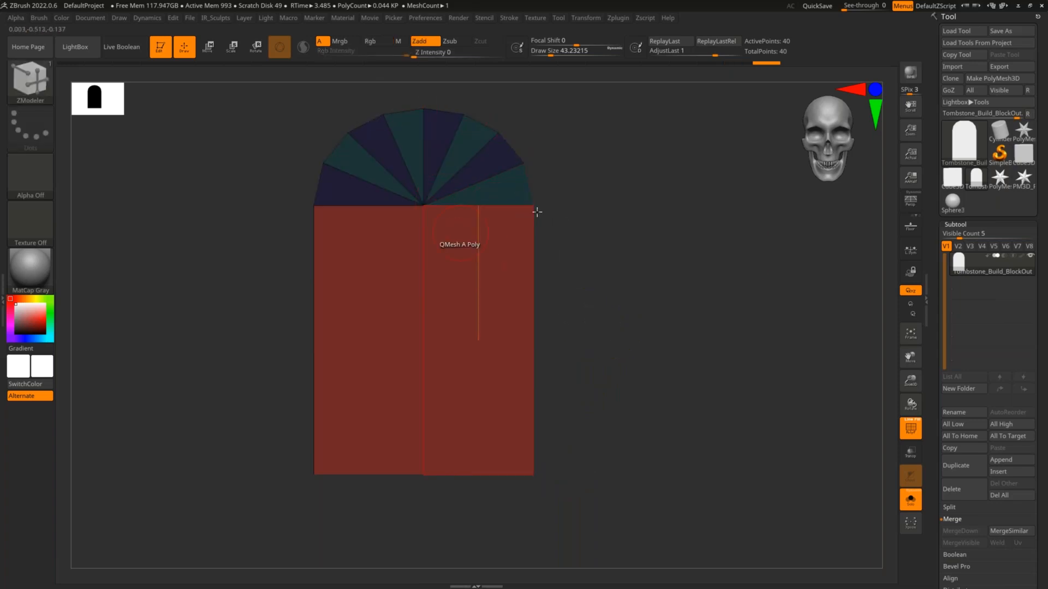
{"action": "left_click_drag", "start_coordinate": [545, 216], "coordinate": [655, 235]}
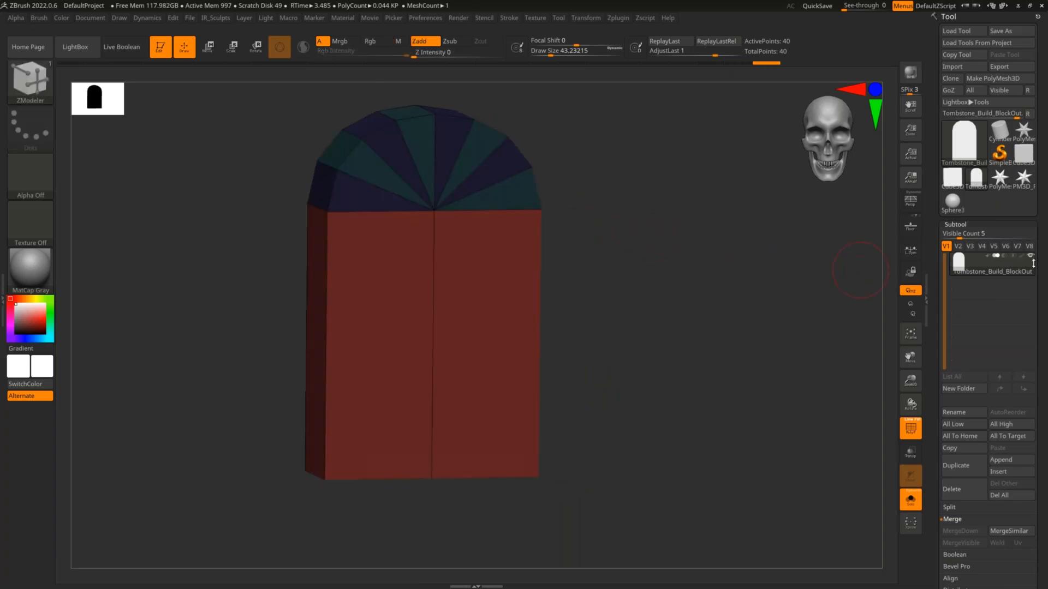
{"action": "mouse_move", "coordinate": [1033, 264]}
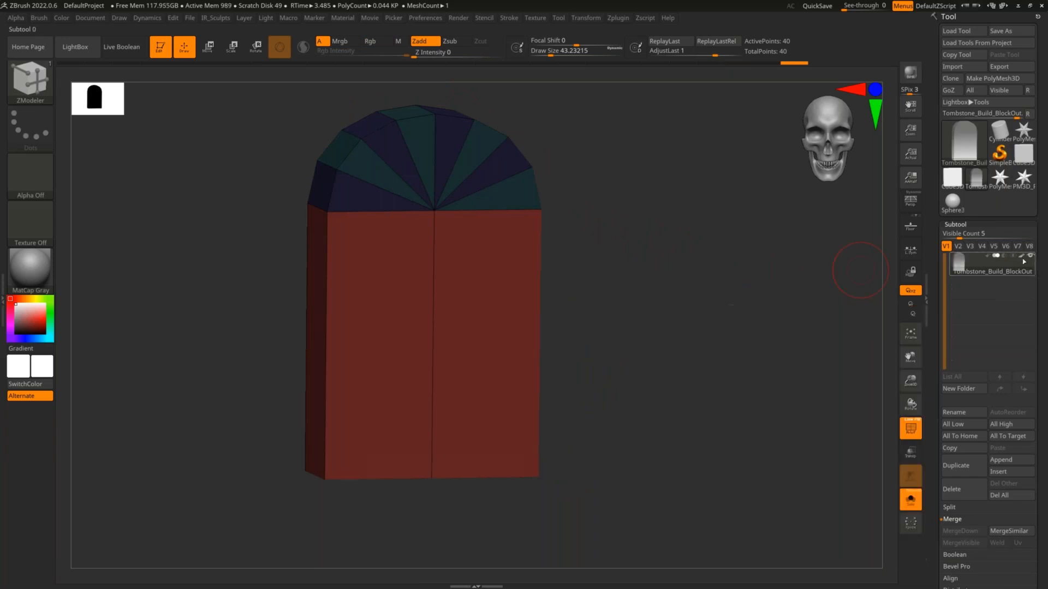
- Insert multiple horizontal edge loops along the slab's body, mask its lowest rows and compare the result with and without the polyframe
{"action": "left_click_drag", "start_coordinate": [662, 304], "coordinate": [709, 300], "text": "shift"}
{"action": "left_click_drag", "start_coordinate": [427, 294], "coordinate": [425, 240]}
{"action": "left_click_drag", "start_coordinate": [588, 425], "coordinate": [90, 543], "text": "ctrl"}
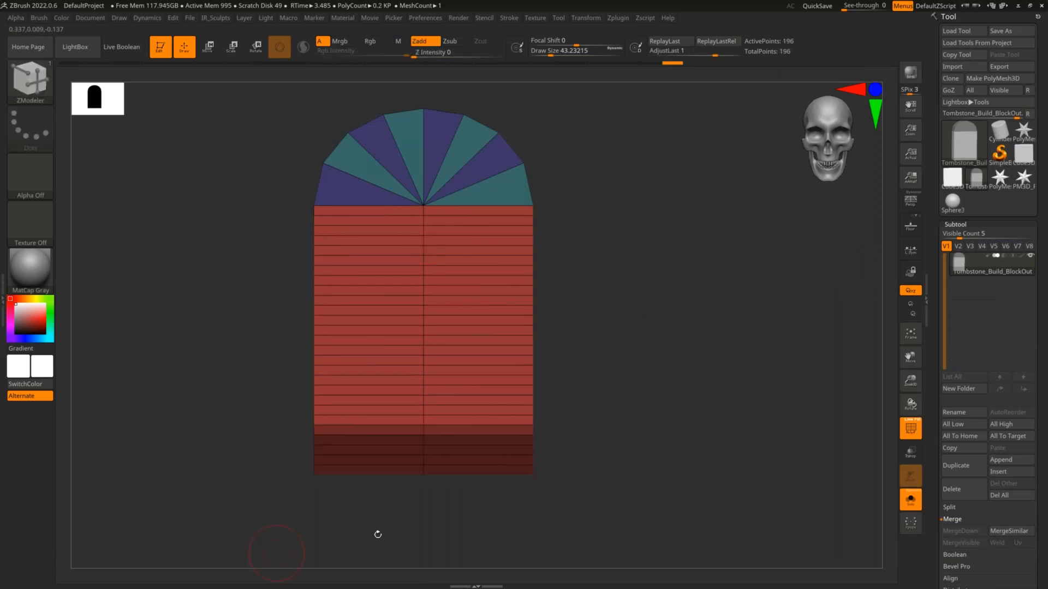
{"action": "key", "text": "shift+f"}
{"action": "left_click_drag", "start_coordinate": [445, 515], "coordinate": [513, 488]}
{"action": "left_click_drag", "start_coordinate": [430, 469], "coordinate": [426, 445], "text": "ctrl"}
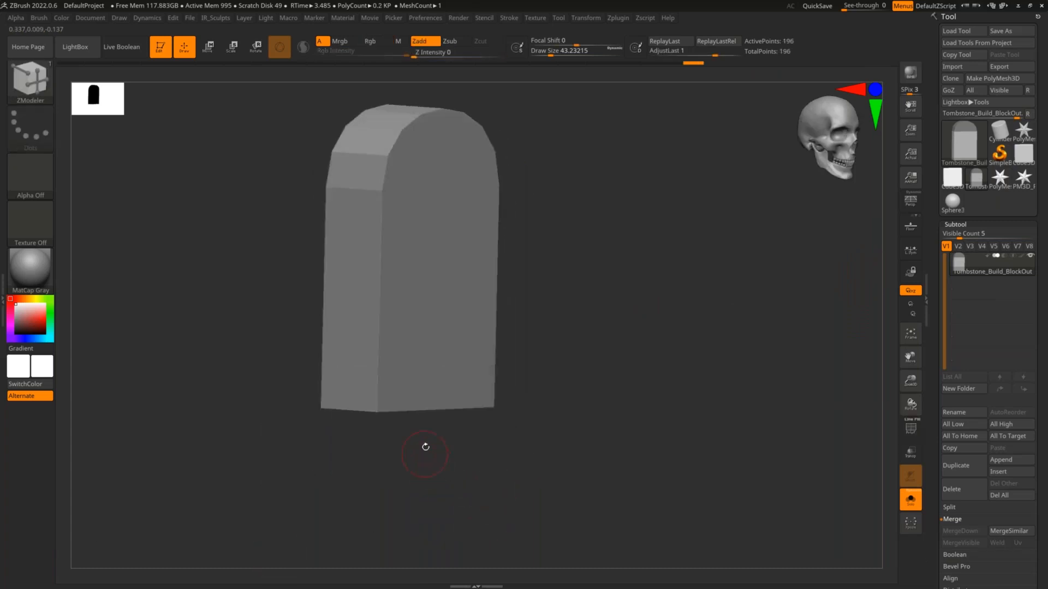
{"action": "key", "text": "shift+f"}
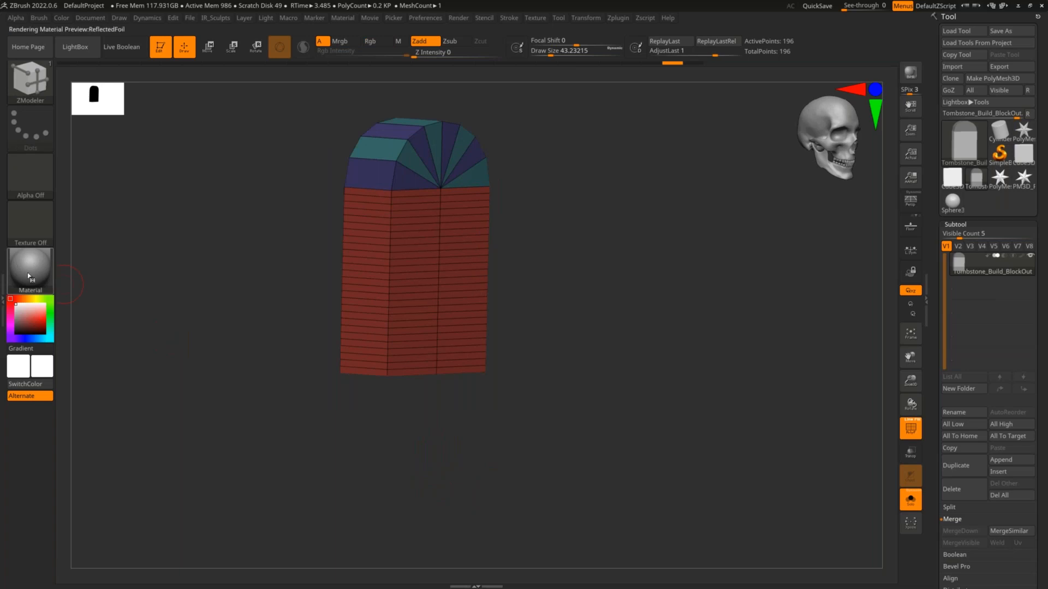
- Assign the MatCap GreenClay material to the slab and hide the polyframe
{"action": "left_click", "coordinate": [28, 276]}
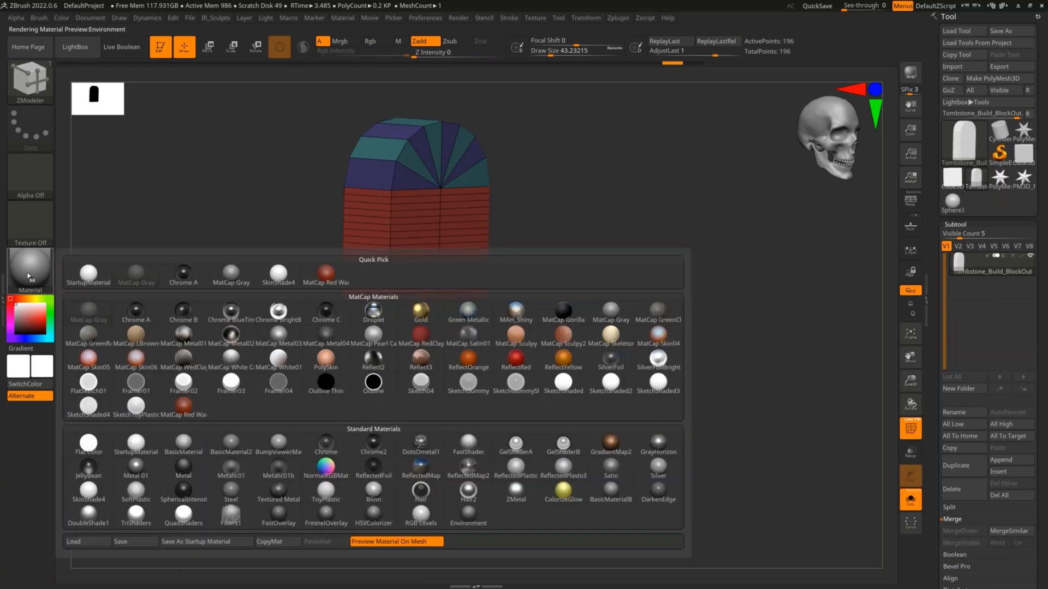
{"action": "left_click", "coordinate": [657, 313]}
{"action": "left_click_drag", "start_coordinate": [652, 317], "coordinate": [612, 329], "text": "shift"}
{"action": "key", "text": "shift+f"}
- Mask the lower half of the slab, reselect the ZModeler brush and show the polyframe again
{"action": "mouse_move", "coordinate": [595, 279]}
{"action": "left_mouse_down", "text": "ctrl"}
{"action": "mouse_move", "coordinate": [327, 407]}
{"action": "mouse_move", "coordinate": [592, 421]}
{"action": "left_mouse_up", "text": "ctrl"}
{"action": "key", "text": "b"}
{"action": "key", "text": "z"}
{"action": "key", "text": "m"}
{"action": "key", "text": "f"}
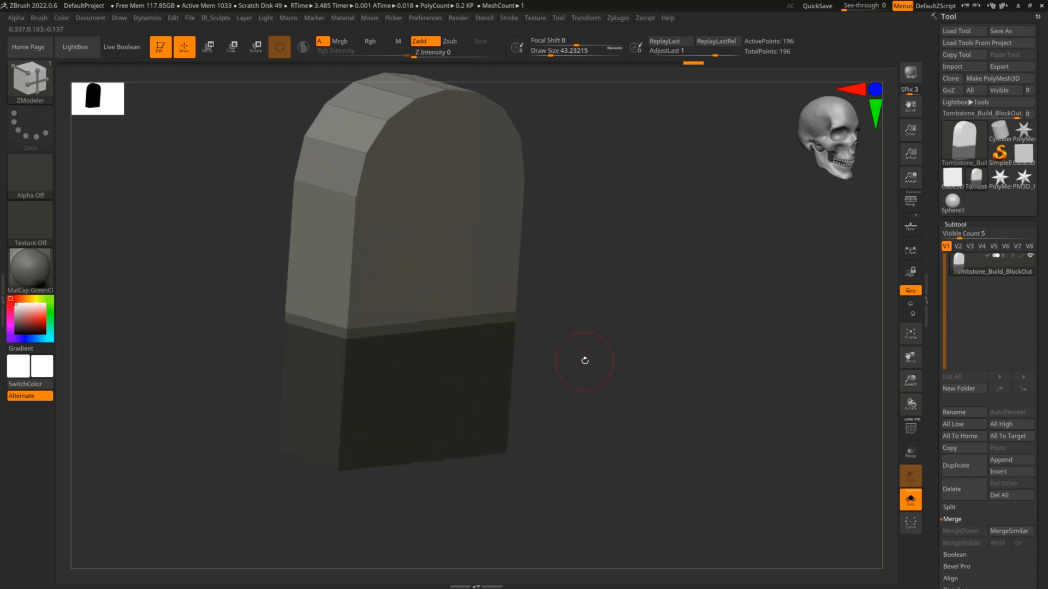
{"action": "key", "text": "shift+f"}
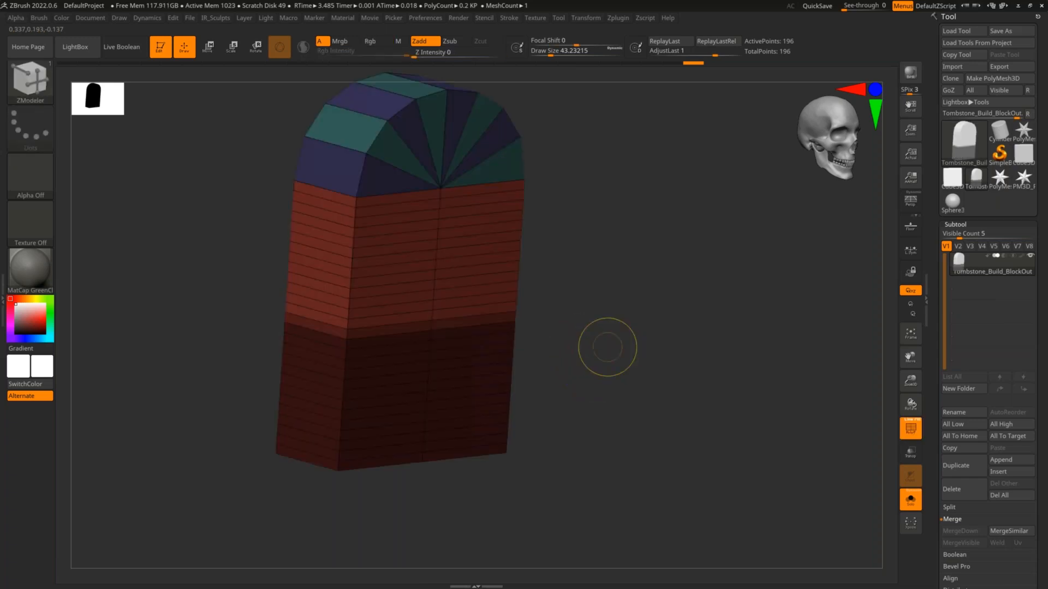
- Clear the lower-half mask and undo the inserted edge loops to restore the undivided slab body
{"action": "mouse_move", "coordinate": [601, 336]}
{"action": "left_mouse_down", "text": "ctrl"}
{"action": "mouse_move", "coordinate": [621, 374]}
{"action": "mouse_move", "coordinate": [598, 334]}
{"action": "mouse_move", "coordinate": [629, 355]}
{"action": "left_mouse_up", "text": "ctrl"}
{"action": "key", "text": "ctrl+z"}
{"action": "key", "text": "ctrl+z"}
{"action": "key", "text": "ctrl+z"}
{"action": "key", "text": "f"}
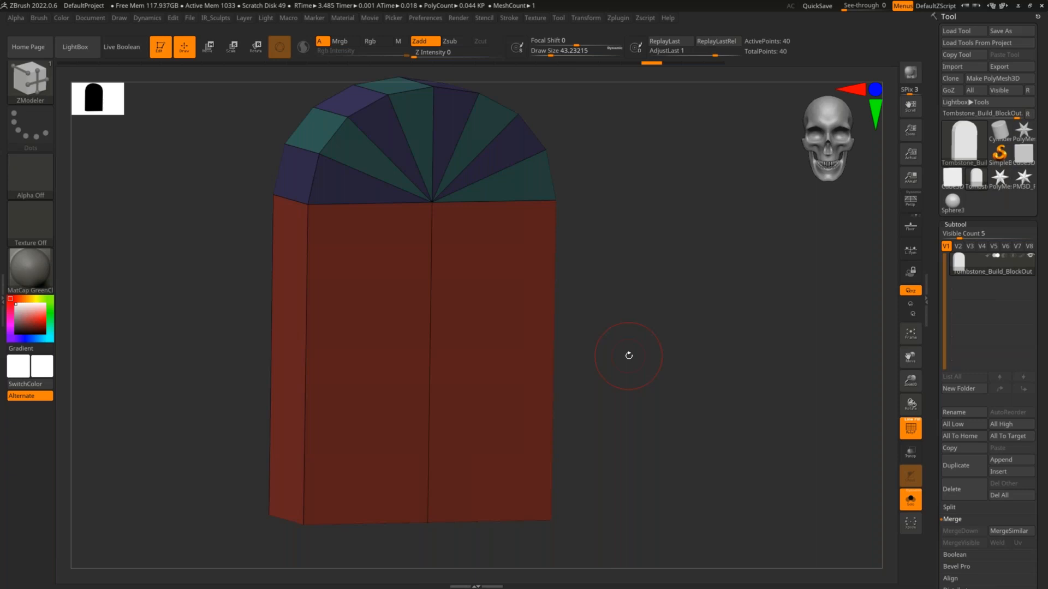
- Examine the undivided slab's topology from the front and at an angle, especially the wedge polygons forming the arch
{"action": "left_click_drag", "start_coordinate": [646, 387], "coordinate": [638, 404]}
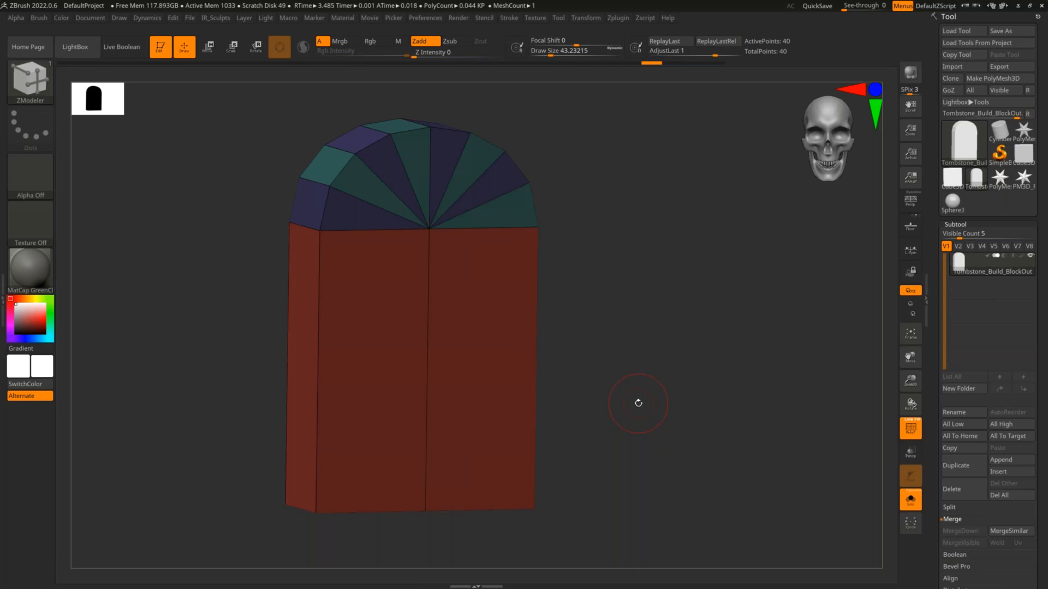
{"action": "left_click_drag", "start_coordinate": [600, 262], "coordinate": [629, 260], "text": "shift"}
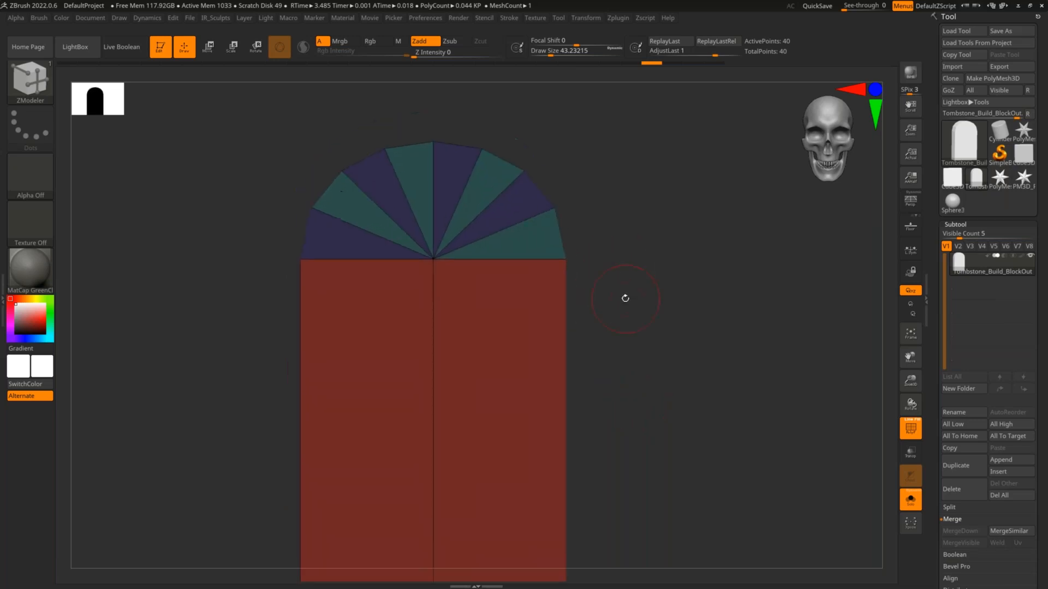
{"action": "left_click_drag", "start_coordinate": [630, 264], "coordinate": [642, 281]}
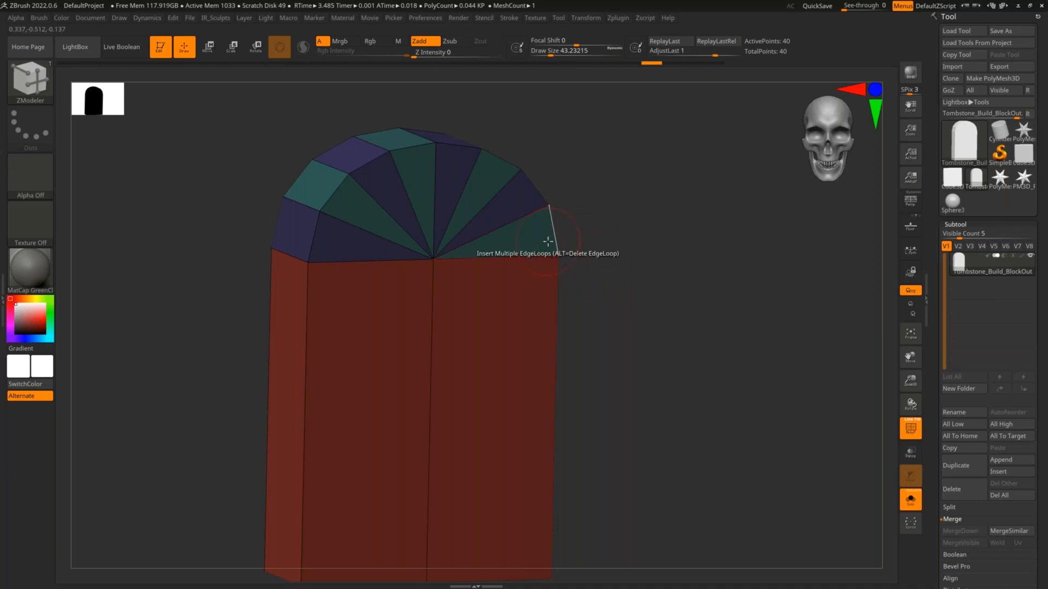
{"action": "left_click_drag", "start_coordinate": [645, 288], "coordinate": [646, 271]}
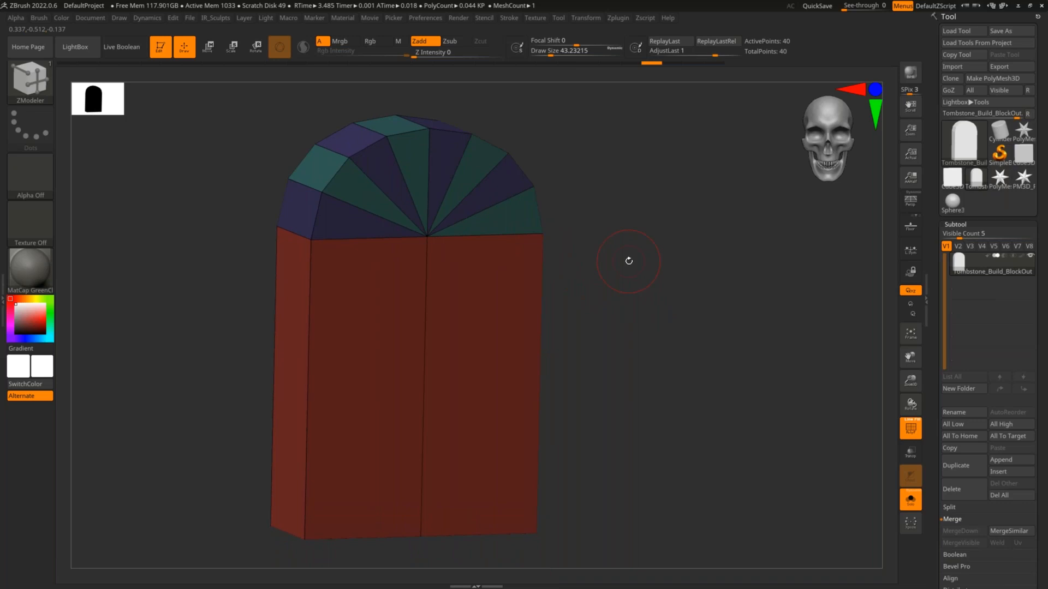
{"action": "left_click_drag", "start_coordinate": [596, 196], "coordinate": [614, 290]}
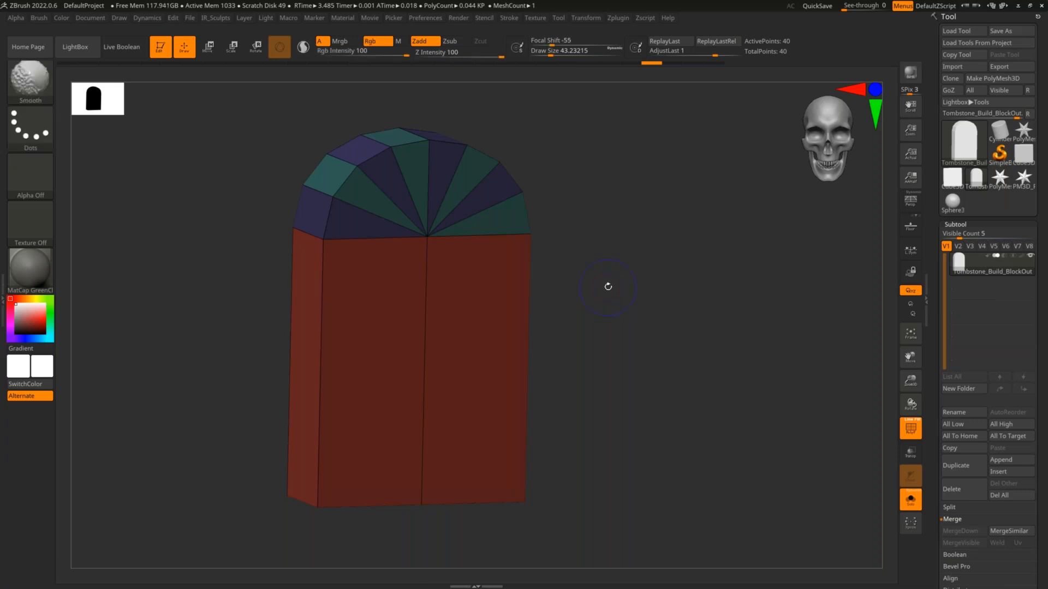
{"action": "key", "text": "shift+f"}
{"action": "key", "text": "shift+f"}
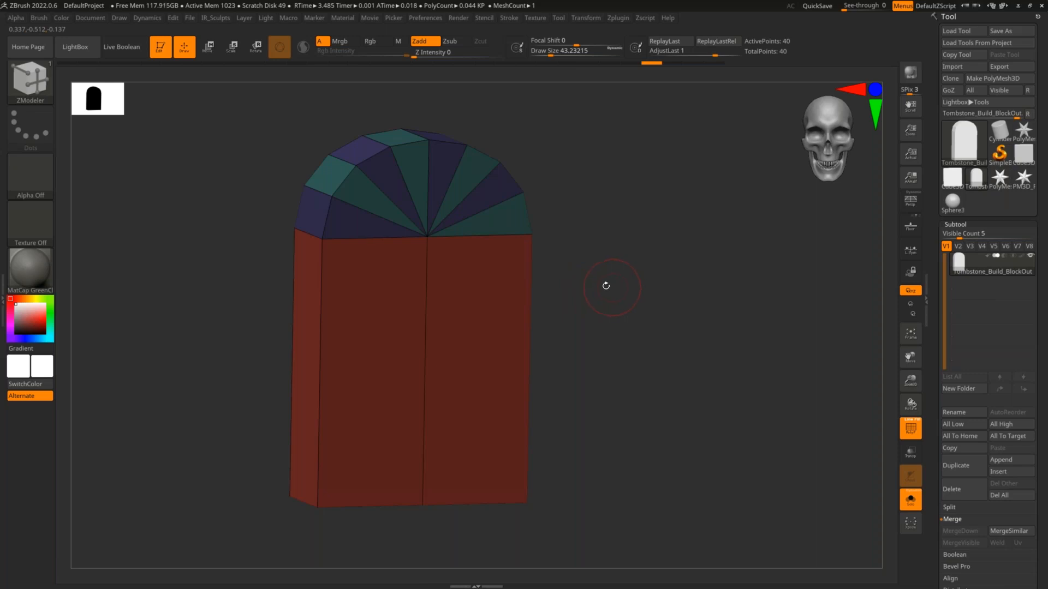
{"action": "mouse_move", "coordinate": [613, 258]}
{"action": "left_mouse_down"}
{"action": "mouse_move", "coordinate": [612, 304]}
{"action": "mouse_move", "coordinate": [624, 304]}
{"action": "mouse_move", "coordinate": [615, 290]}
{"action": "mouse_move", "coordinate": [633, 272]}
{"action": "mouse_move", "coordinate": [614, 289]}
{"action": "left_mouse_up"}
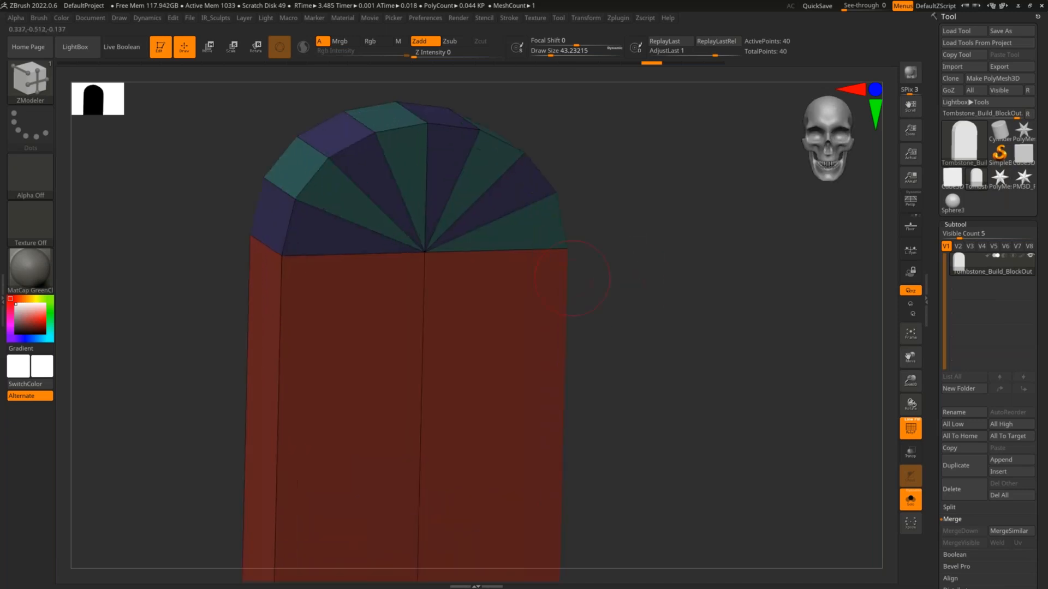
{"action": "key", "text": "shift"}
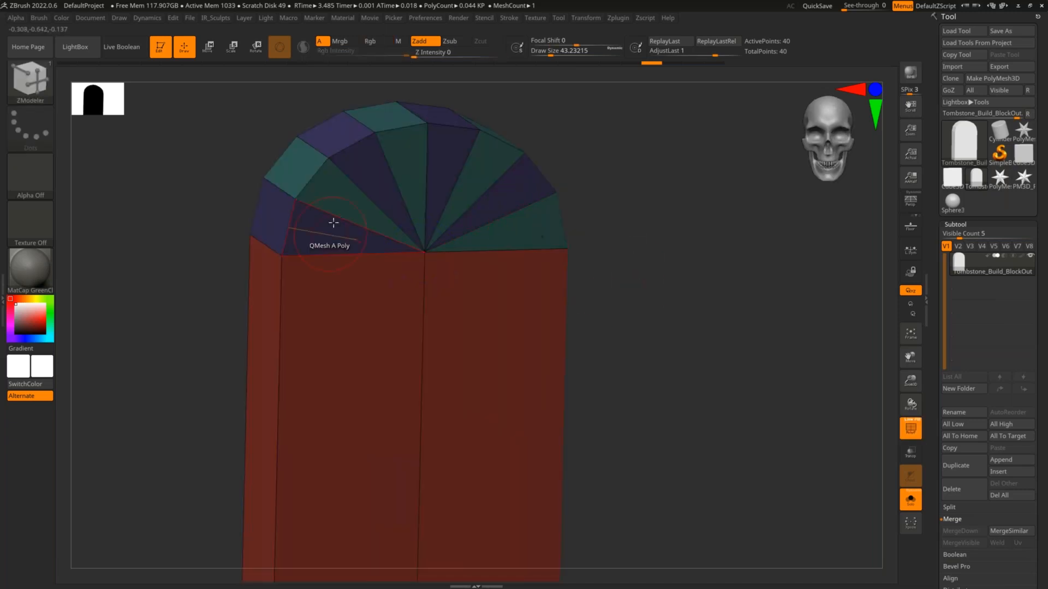
{"action": "left_click_drag", "start_coordinate": [579, 265], "coordinate": [617, 269]}
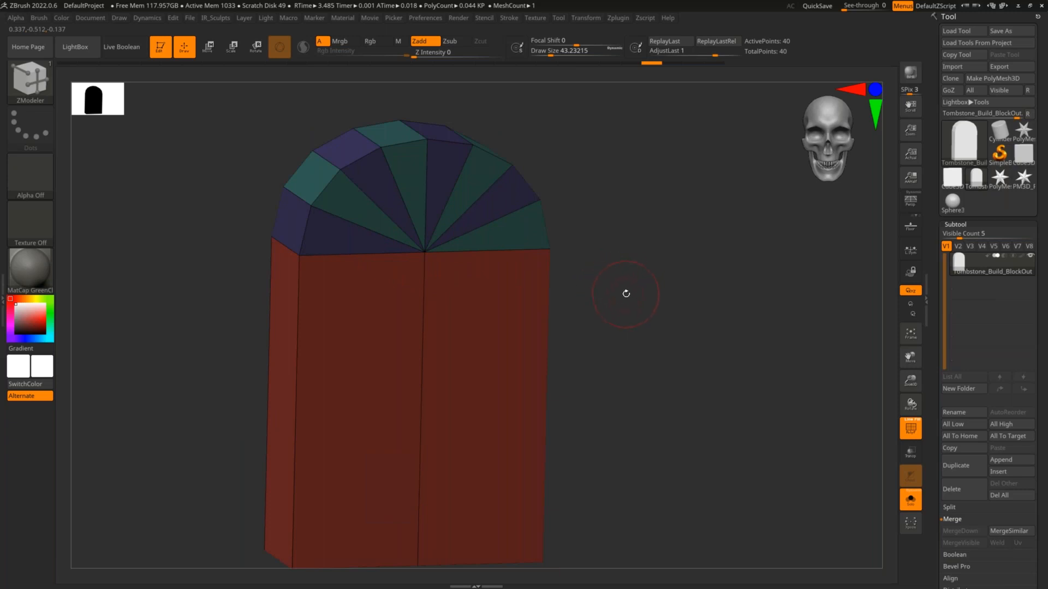
- Collapse the Subtool settings and show the tool's Initialize options
{"action": "left_click_drag", "start_coordinate": [644, 313], "coordinate": [646, 295]}
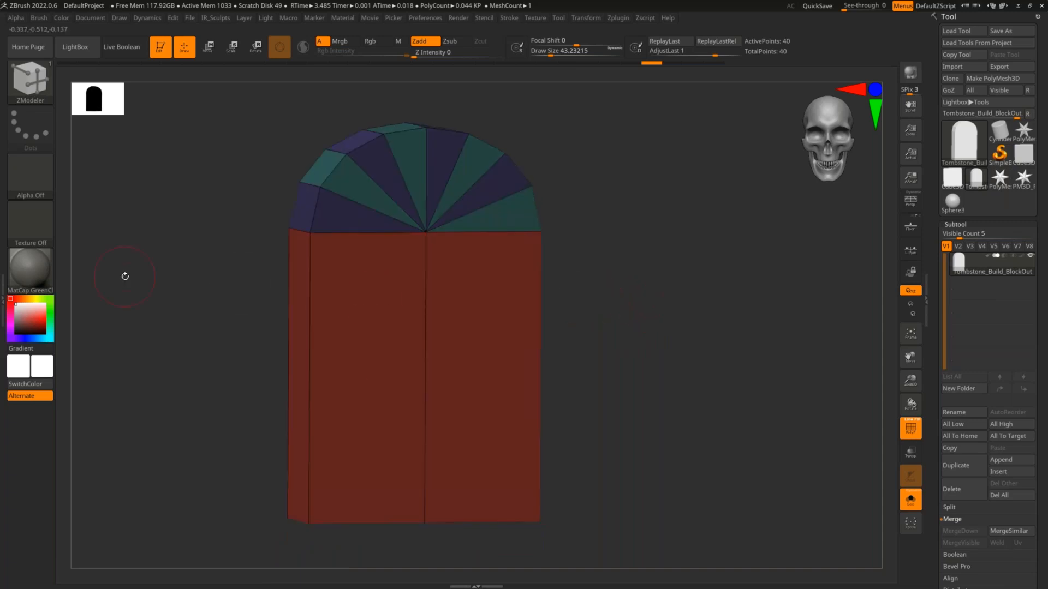
{"action": "left_click_drag", "start_coordinate": [641, 298], "coordinate": [654, 318], "text": "alt"}
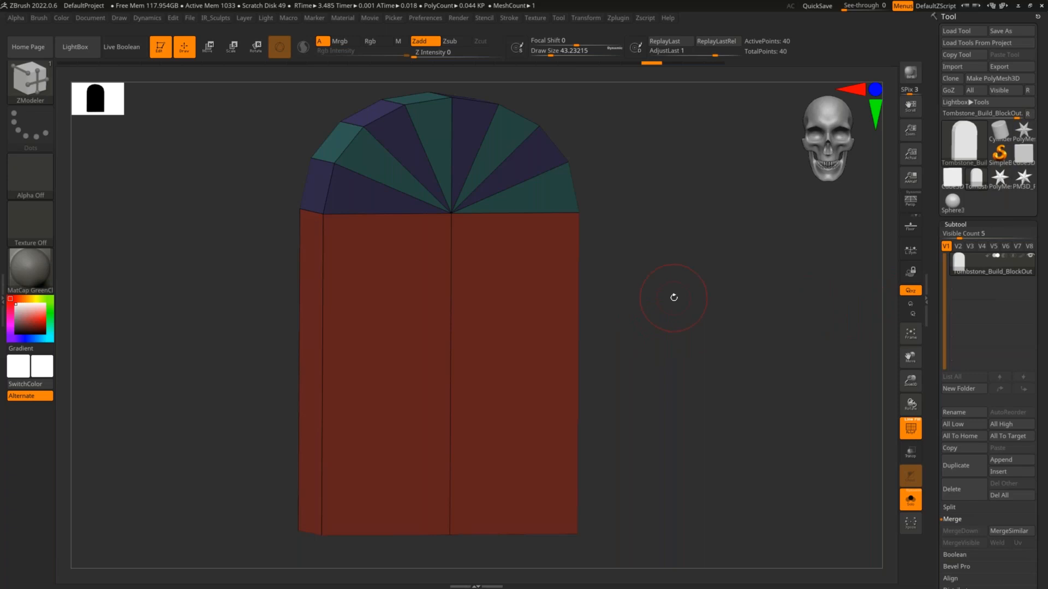
{"action": "left_click", "coordinate": [954, 224]}
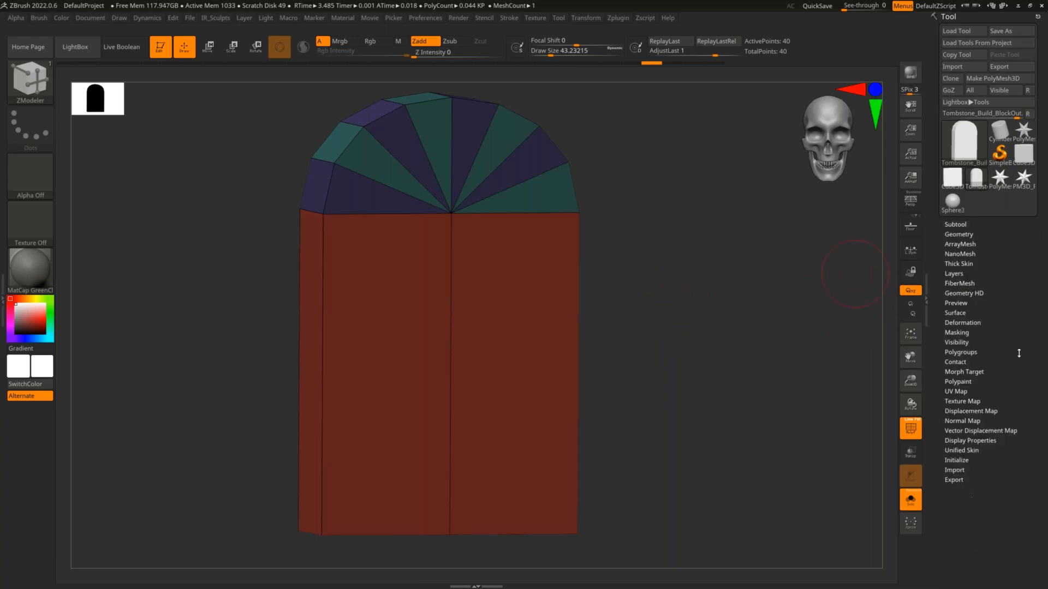
{"action": "left_click", "coordinate": [963, 440]}
{"action": "left_click", "coordinate": [963, 430]}
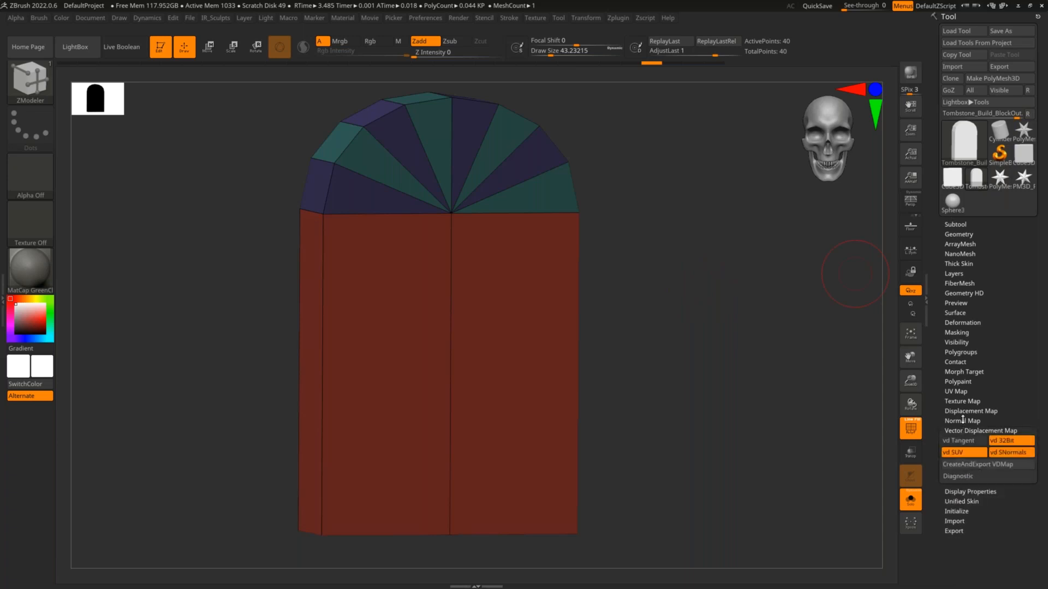
{"action": "left_click", "coordinate": [956, 512]}
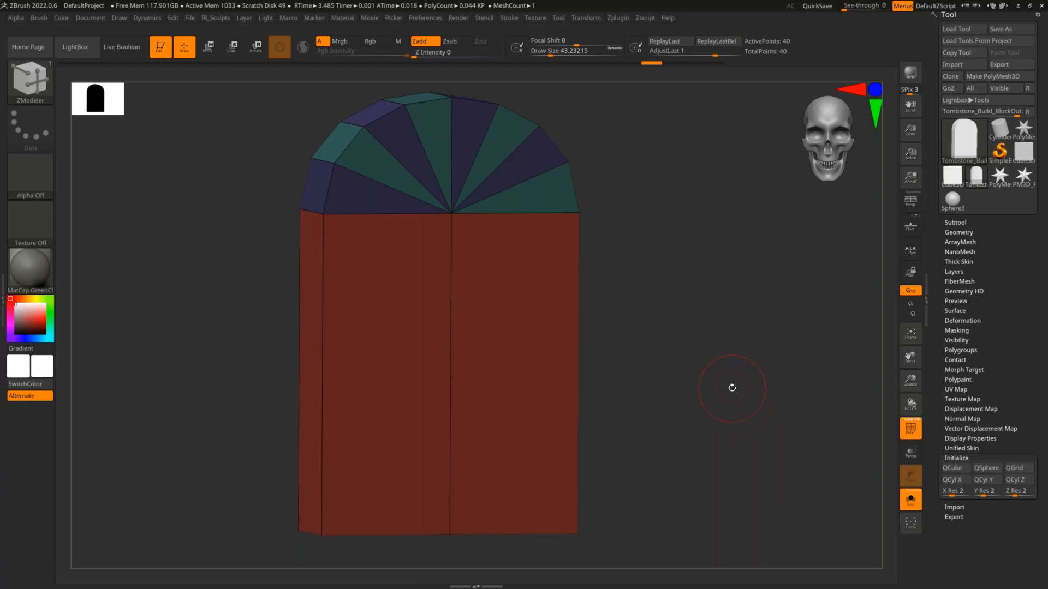
- Examine the slab's topology from several angles and distances, especially where the arch wedges meet the body
{"action": "left_click_drag", "start_coordinate": [710, 362], "coordinate": [697, 363]}
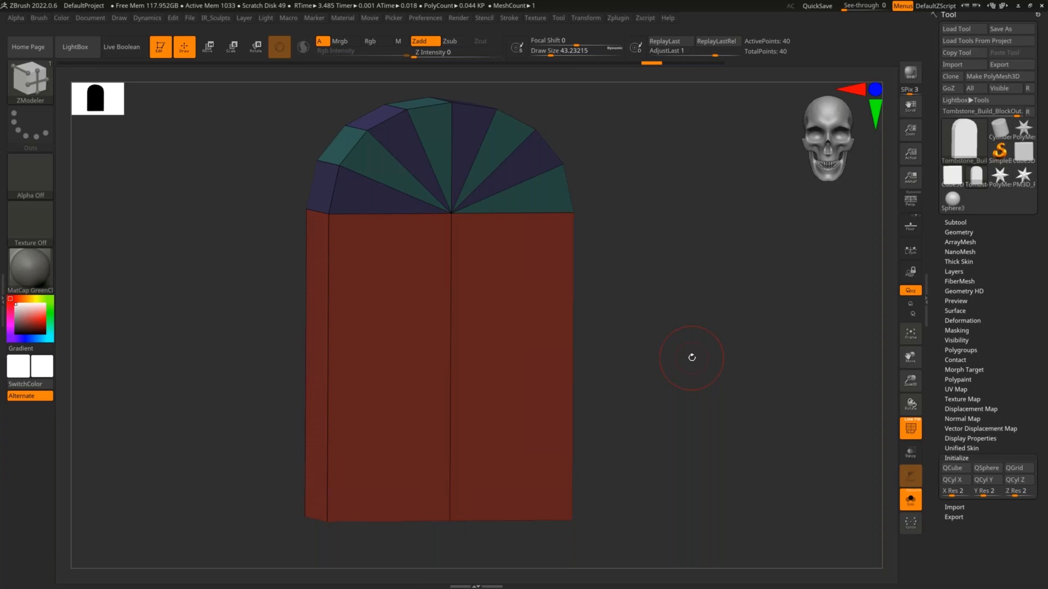
{"action": "mouse_move", "coordinate": [697, 296]}
{"action": "left_mouse_down"}
{"action": "mouse_move", "coordinate": [716, 326]}
{"action": "mouse_move", "coordinate": [702, 302]}
{"action": "left_mouse_up"}
{"action": "key", "text": "shift+f"}
{"action": "key", "text": "shift+f"}
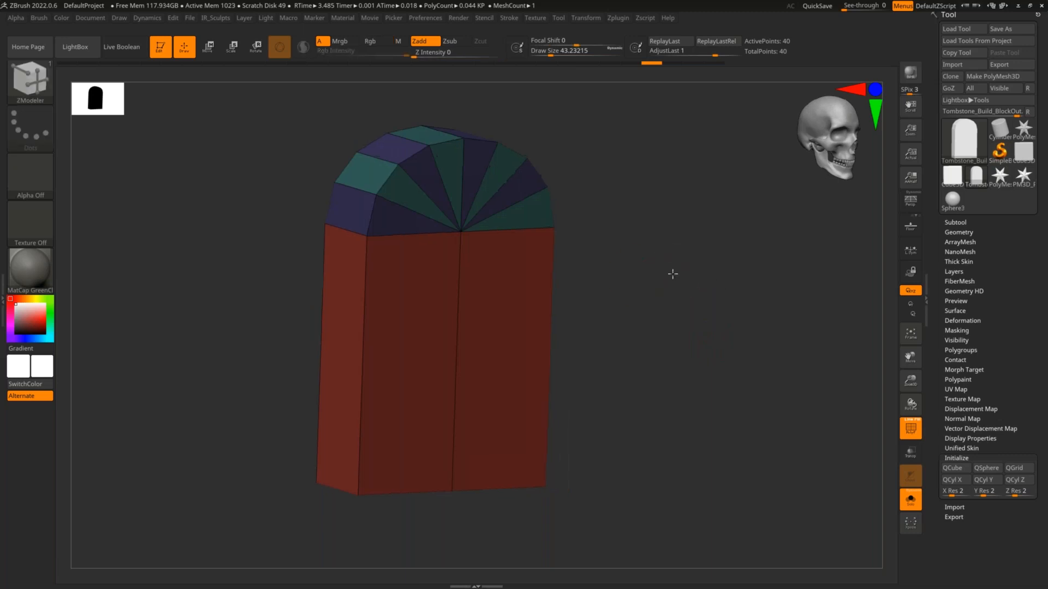
{"action": "key", "text": "f"}
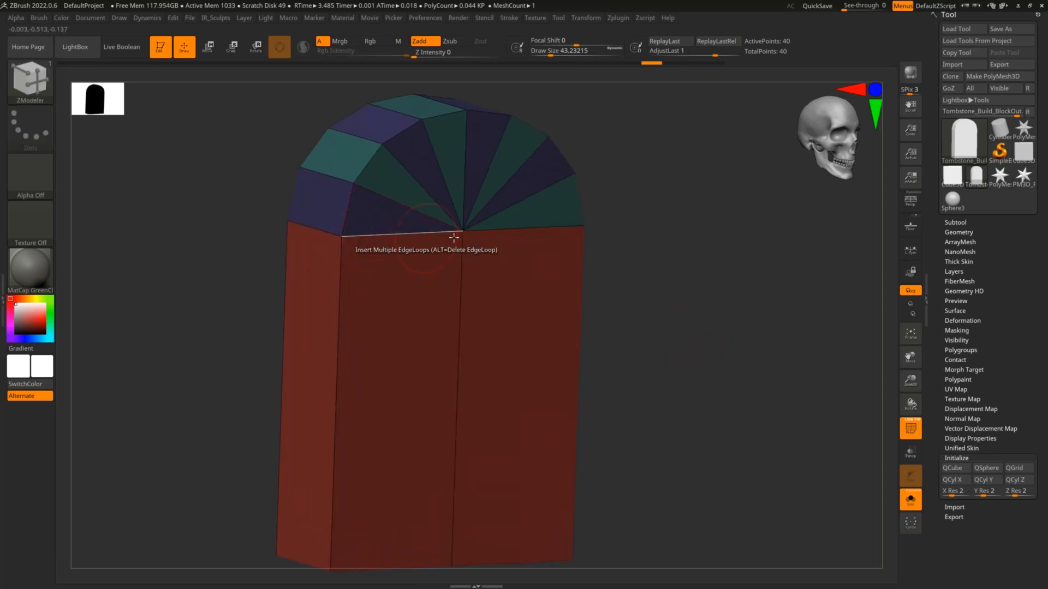
{"action": "scroll", "coordinate": [479, 237], "scroll_direction": "up", "scroll_amount": 3}
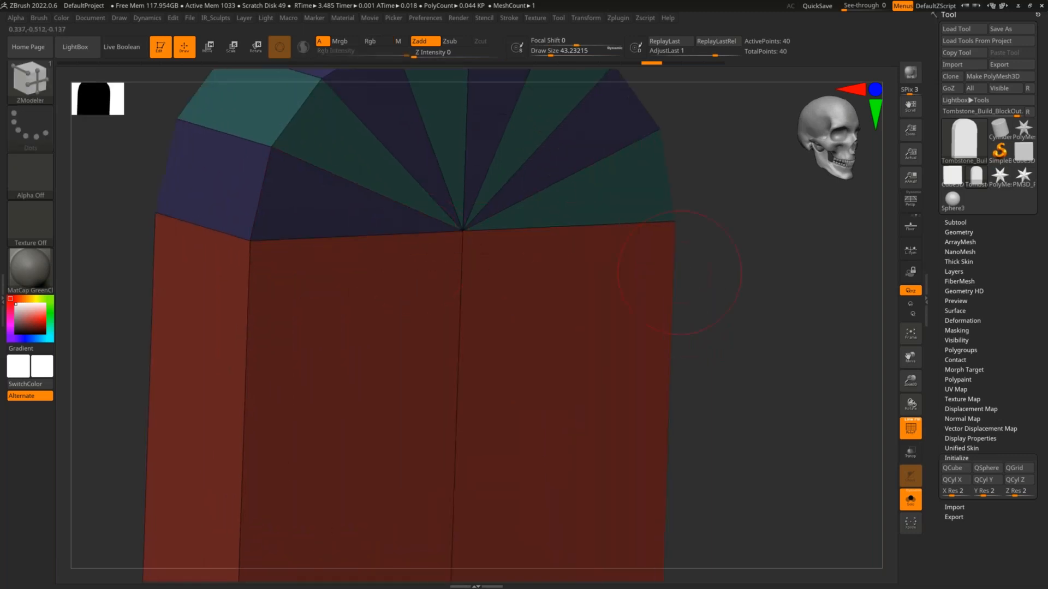
{"action": "scroll", "coordinate": [680, 273], "scroll_direction": "down", "scroll_amount": 3}
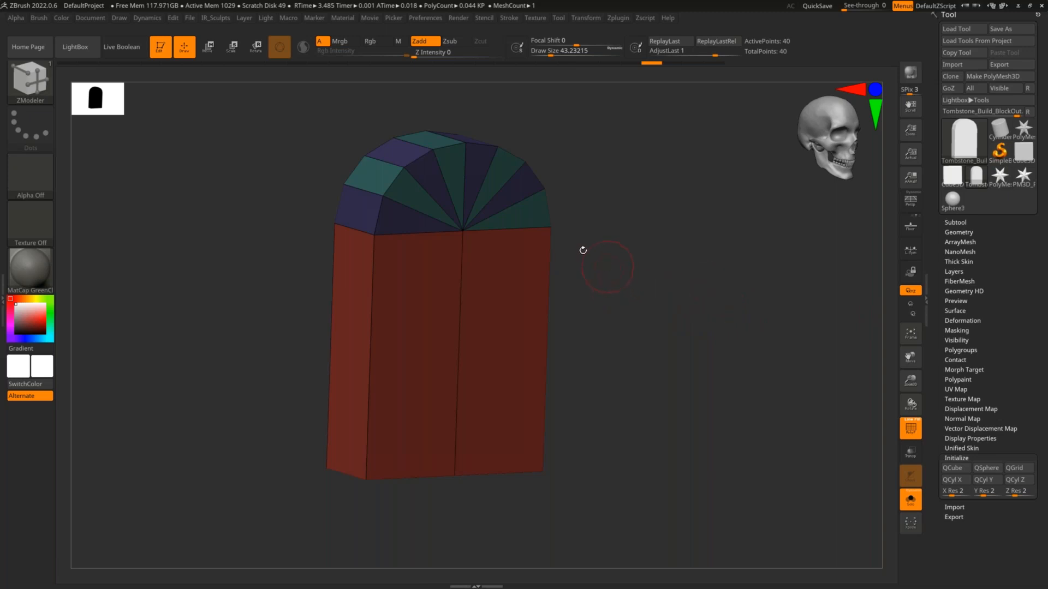
{"action": "left_click_drag", "start_coordinate": [610, 253], "coordinate": [589, 257]}
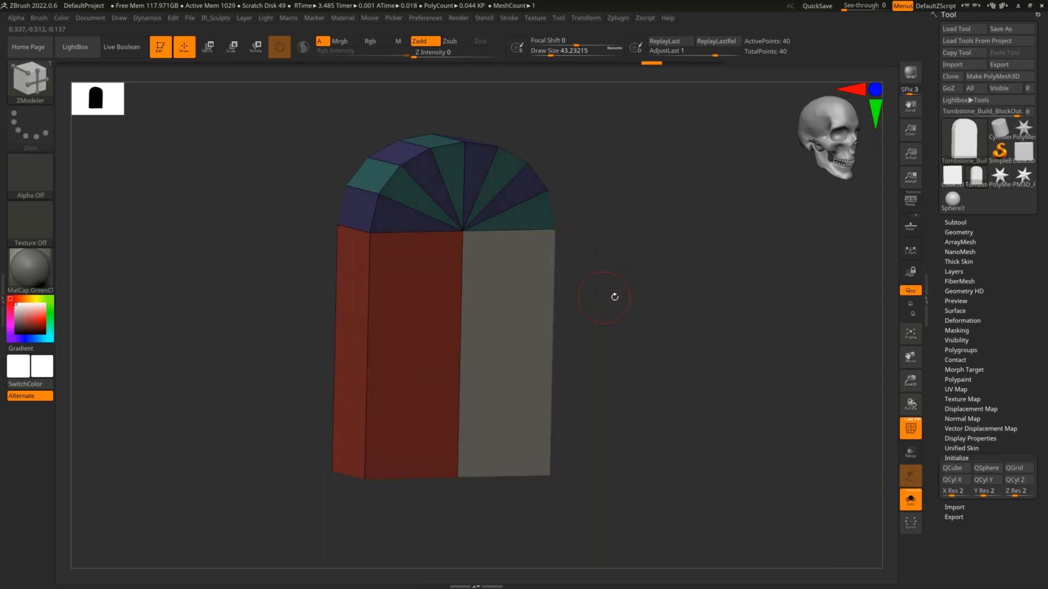
{"action": "left_click_drag", "start_coordinate": [613, 295], "coordinate": [577, 304]}
{"action": "left_click_drag", "start_coordinate": [550, 253], "coordinate": [623, 251]}
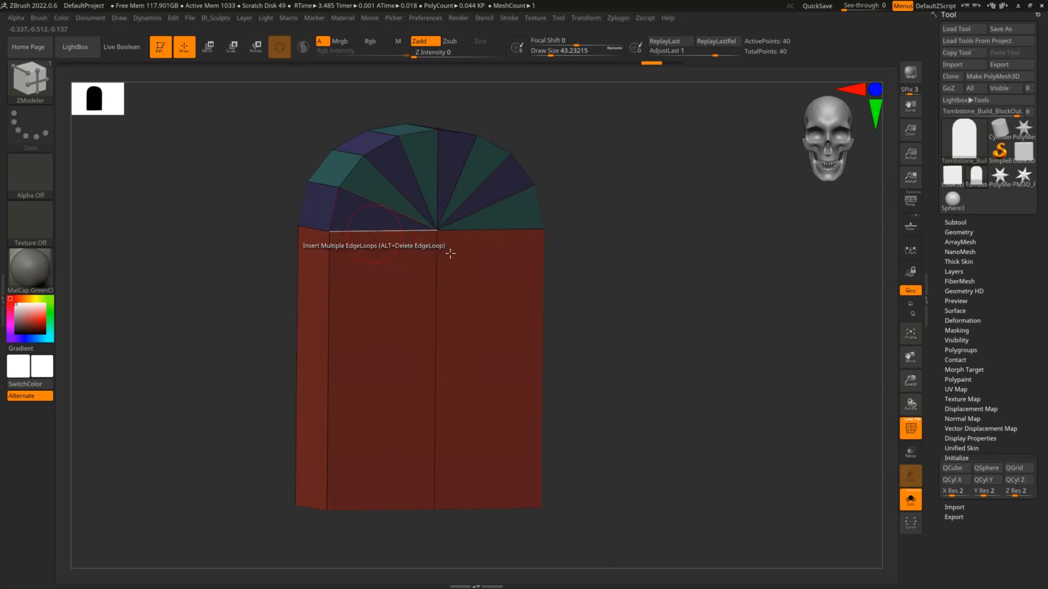
- Mark both front body polygons and all the front arch wedges as one temporary ZModeler polygon selection
{"action": "left_click", "coordinate": [486, 281]}
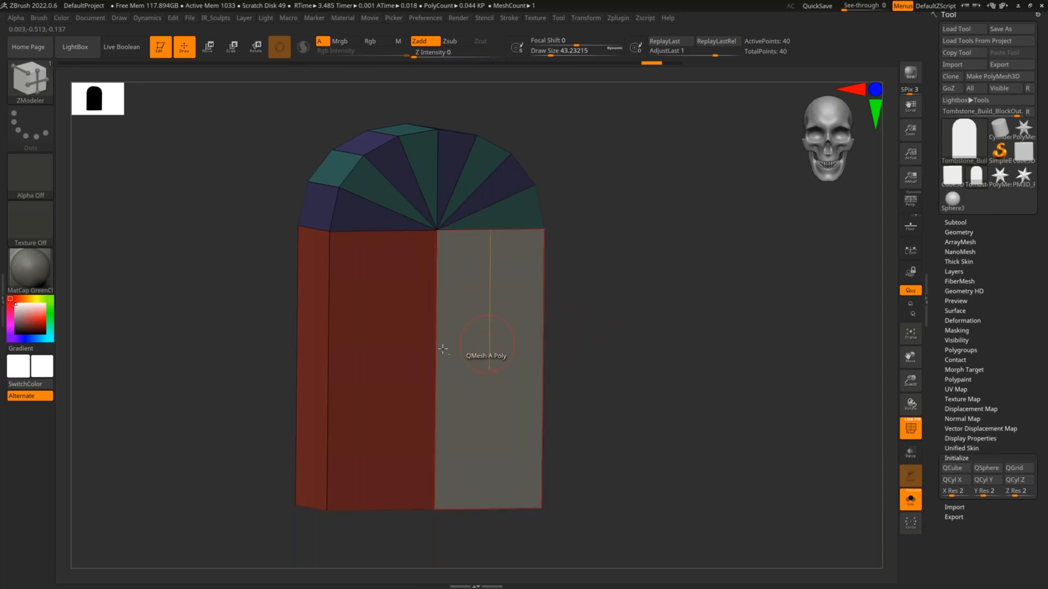
{"action": "left_click", "coordinate": [383, 320]}
{"action": "left_click", "coordinate": [515, 203]}
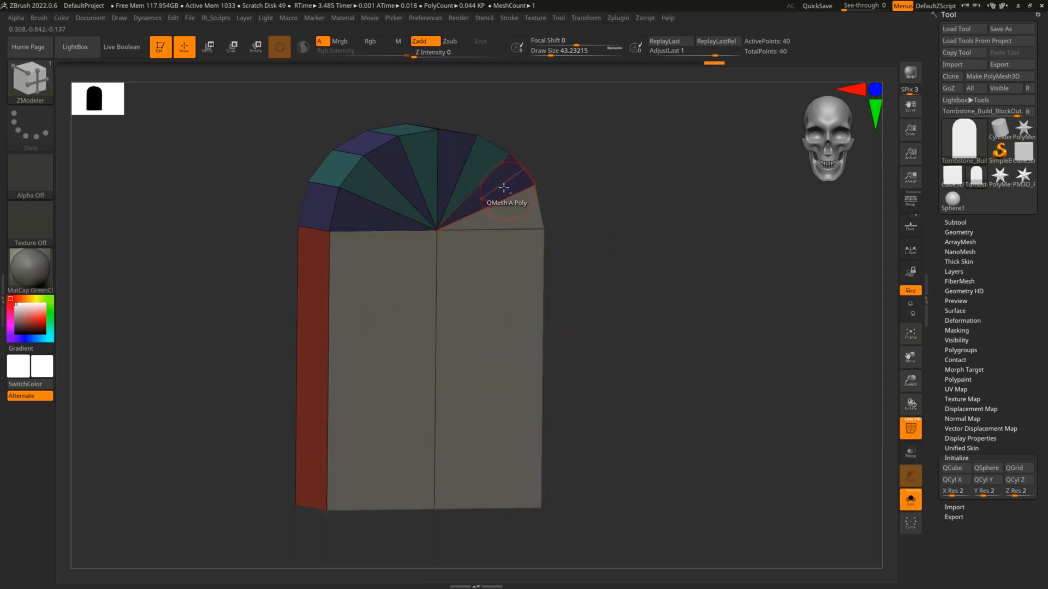
{"action": "left_click", "coordinate": [502, 188]}
{"action": "left_click", "coordinate": [480, 171]}
{"action": "left_click", "coordinate": [452, 167]}
{"action": "left_click", "coordinate": [420, 167]}
{"action": "left_click", "coordinate": [385, 175]}
{"action": "left_click", "coordinate": [382, 186]}
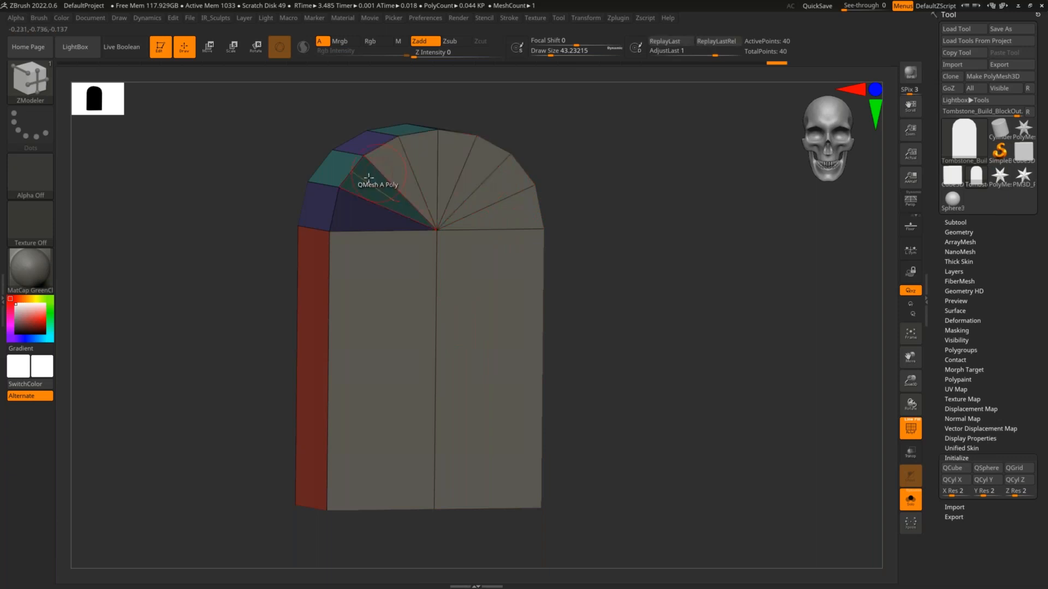
{"action": "left_click", "coordinate": [377, 215]}
- Undo the temporary marking of the slab's front polygons one by one
{"action": "key", "text": "ctrl+z"}
{"action": "key", "text": "ctrl+z"}
{"action": "key", "text": "ctrl+z"}
{"action": "key", "text": "ctrl+z"}
{"action": "key", "text": "ctrl+z"}
{"action": "key", "text": "ctrl+z"}
{"action": "key", "text": "ctrl+z"}
{"action": "key", "text": "ctrl+z"}
{"action": "key", "text": "ctrl+z"}
{"action": "key", "text": "ctrl+z"}
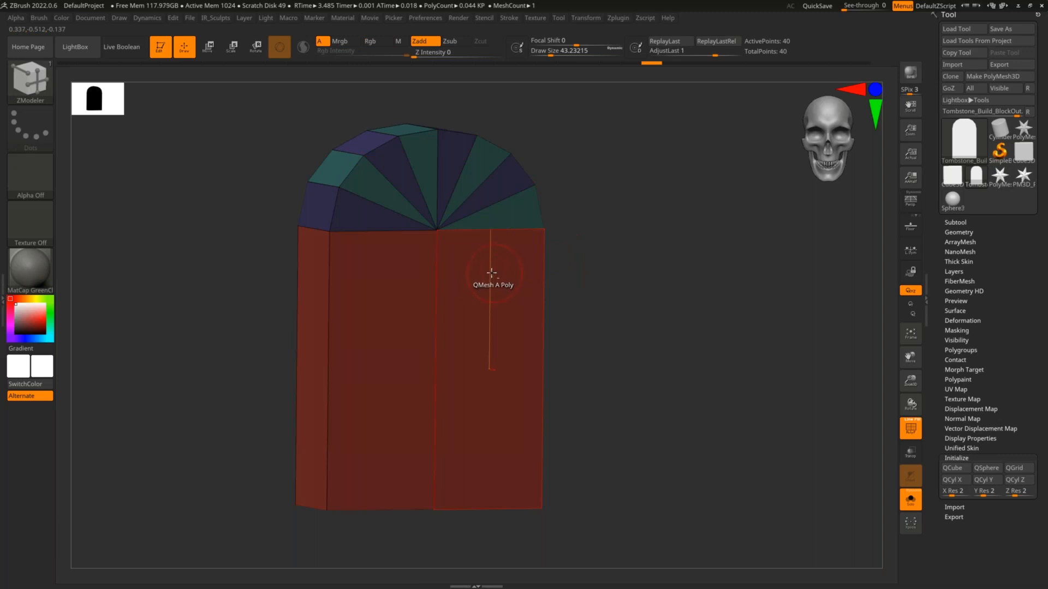
- Redo the temporary marking of all front polygons and view the slab at an angle
{"action": "key", "text": "ctrl+shift+z"}
{"action": "key", "text": "ctrl+shift+z"}
{"action": "key", "text": "ctrl+shift+z"}
{"action": "key", "text": "ctrl+shift+z"}
{"action": "key", "text": "ctrl+shift+z"}
{"action": "key", "text": "ctrl+shift+z"}
{"action": "key", "text": "ctrl+shift+z"}
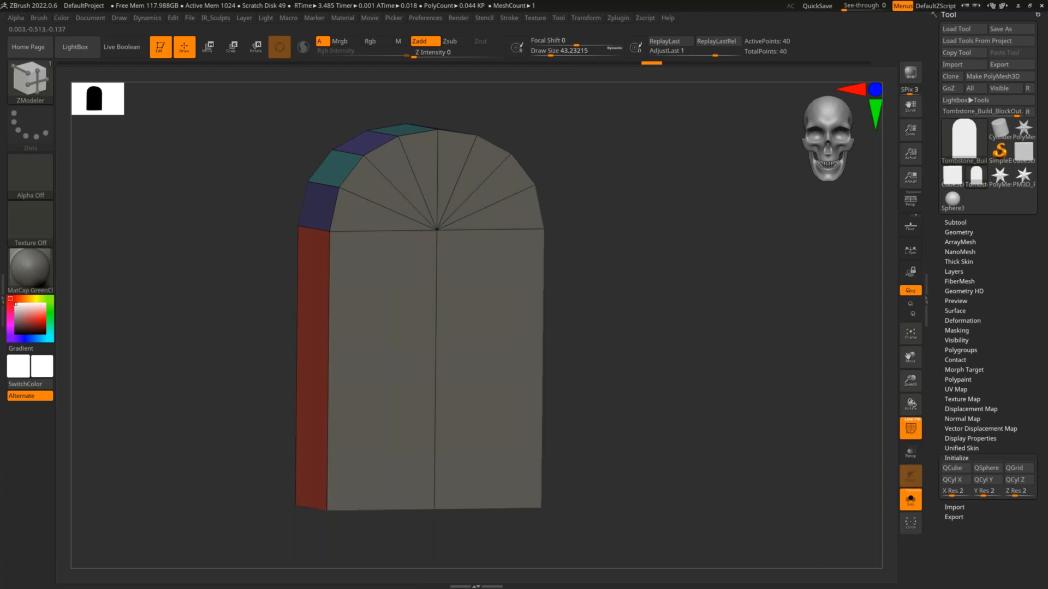
{"action": "left_click_drag", "start_coordinate": [618, 312], "coordinate": [644, 285]}
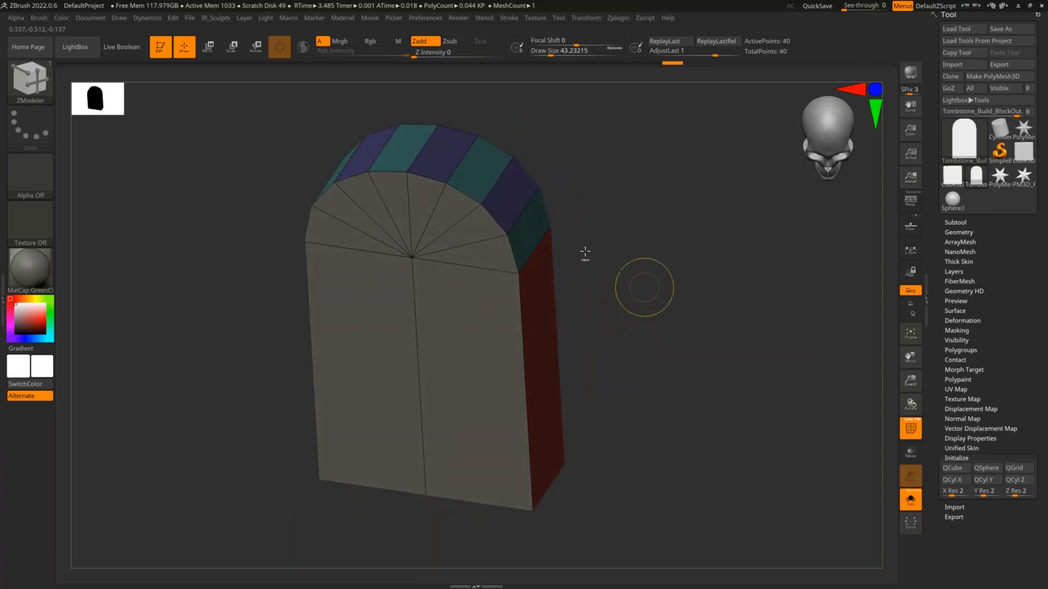
- Undo the redone marking on the slab's front polygons
{"action": "key", "text": "ctrl+z"}
{"action": "key", "text": "ctrl+z"}
{"action": "key", "text": "ctrl+z"}
- Mark every other polygon along the arch's outer rim and extrude them outward together with QMesh
{"action": "left_click_drag", "start_coordinate": [663, 227], "coordinate": [637, 271]}
{"action": "left_click_drag", "start_coordinate": [364, 154], "coordinate": [435, 149]}
{"action": "left_click", "coordinate": [305, 229], "text": "alt"}
{"action": "left_click", "coordinate": [376, 201], "text": "alt"}
{"action": "left_click", "coordinate": [443, 199], "text": "alt"}
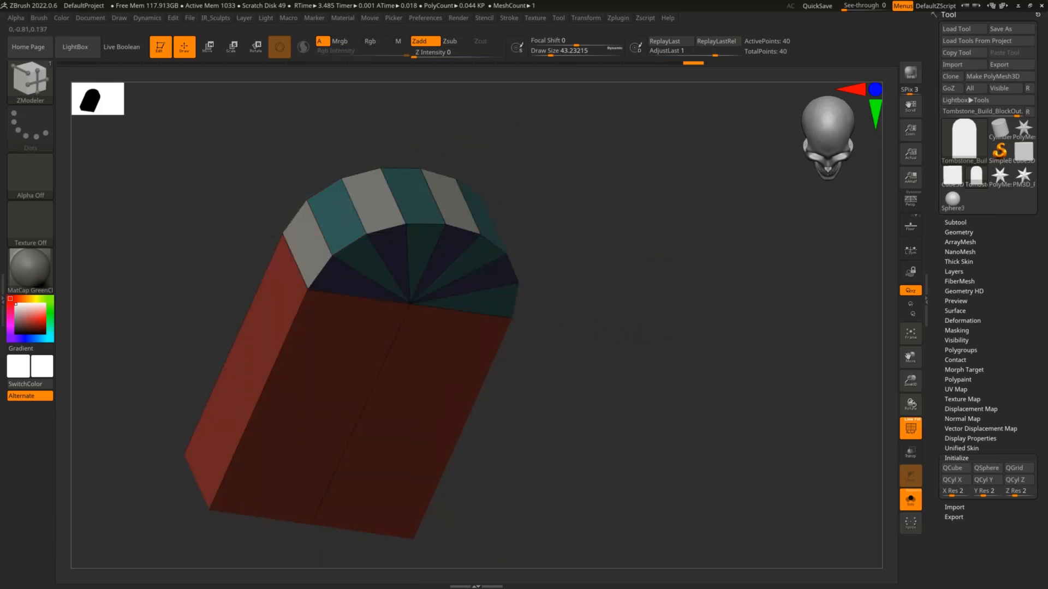
{"action": "left_click_drag", "start_coordinate": [592, 202], "coordinate": [530, 218]}
{"action": "left_click", "coordinate": [493, 232], "text": "alt"}
{"action": "left_click_drag", "start_coordinate": [590, 246], "coordinate": [604, 220]}
{"action": "left_click_drag", "start_coordinate": [498, 224], "coordinate": [586, 139]}
{"action": "left_click", "coordinate": [463, 202], "text": "alt"}
{"action": "left_click_drag", "start_coordinate": [505, 257], "coordinate": [601, 249]}
- Undo the raised blocks on the arch rim and the marking of their polygons
{"action": "key", "text": "ctrl+z"}
{"action": "key", "text": "ctrl+z"}
{"action": "key", "text": "ctrl+z"}
{"action": "key", "text": "ctrl+z"}
{"action": "key", "text": "ctrl+z"}
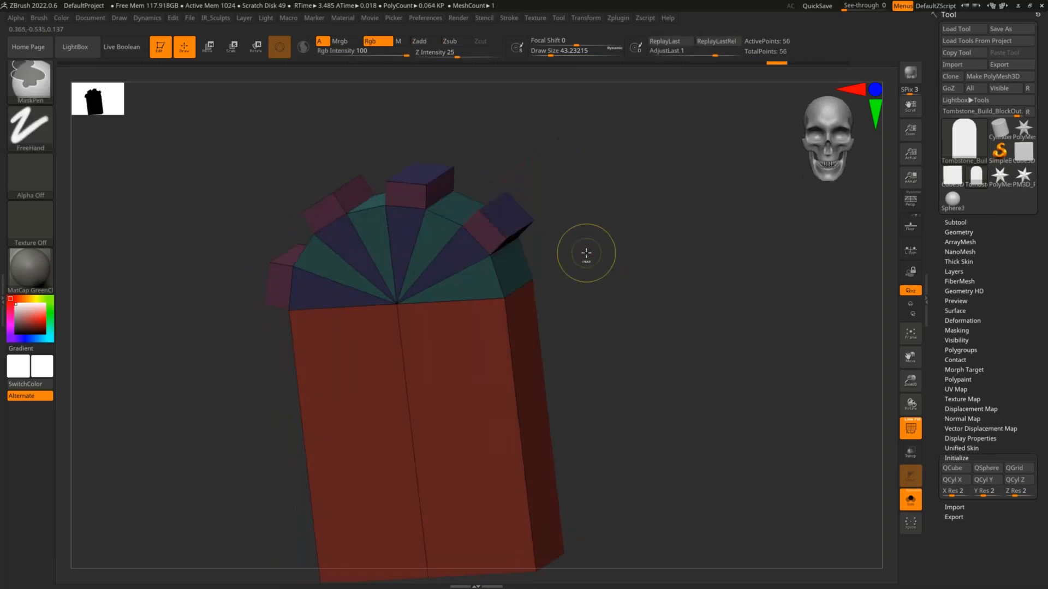
{"action": "key", "text": "ctrl+z"}
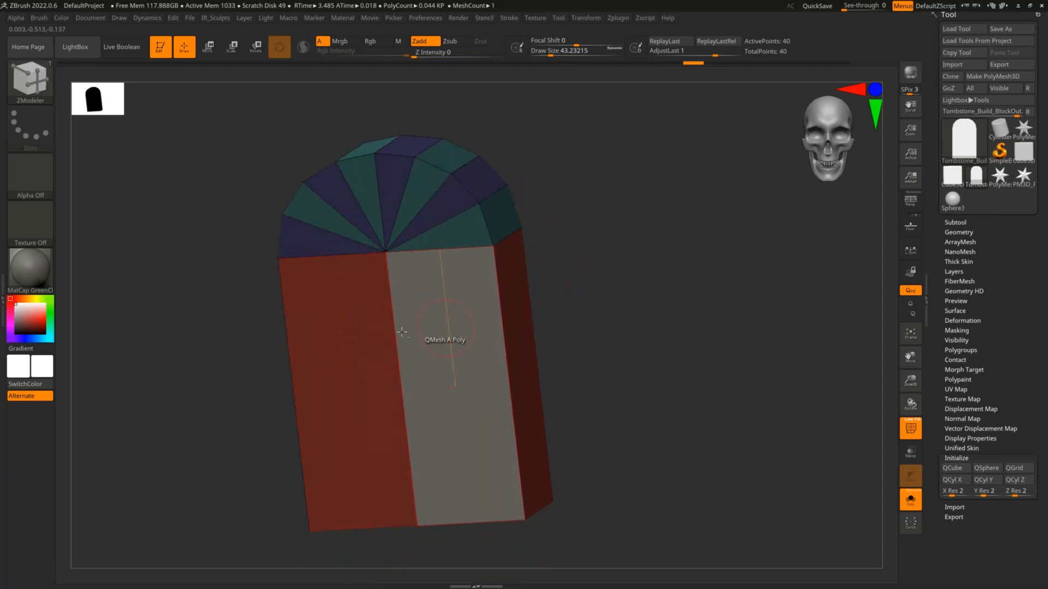
- Try to mark the two front body polygons, and undo the marking
{"action": "left_click", "coordinate": [418, 347]}
{"action": "left_click_drag", "start_coordinate": [579, 295], "coordinate": [552, 301]}
{"action": "key", "text": "ctrl+z"}
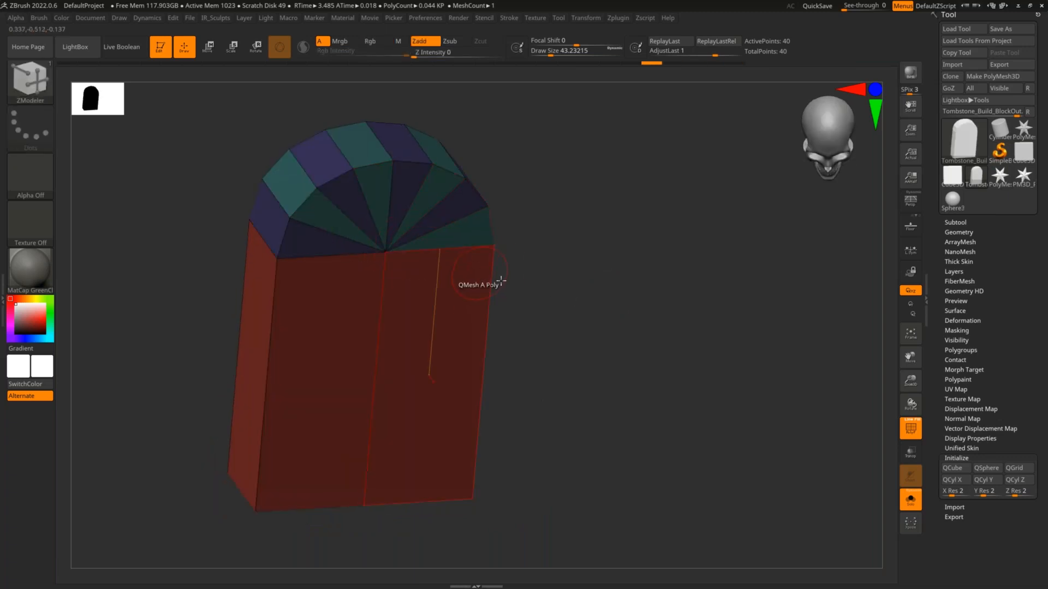
- Extrude one of the two front body polygons outward with QMesh to form a rectangular block
{"action": "left_click", "coordinate": [421, 296], "text": "alt"}
{"action": "left_click_drag", "start_coordinate": [428, 314], "coordinate": [499, 381]}
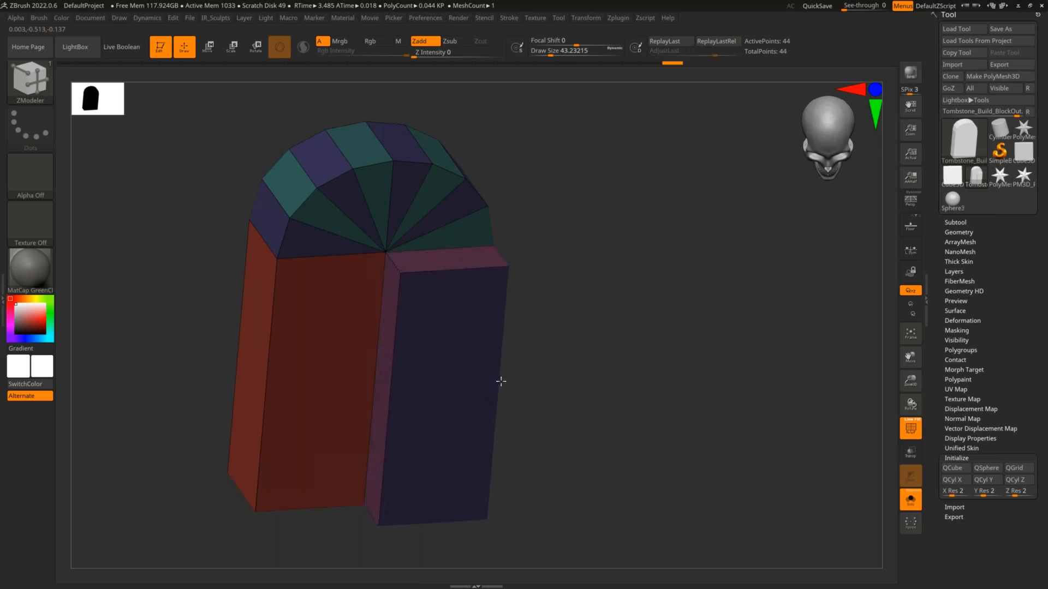
{"action": "left_click_drag", "start_coordinate": [501, 384], "coordinate": [549, 413]}
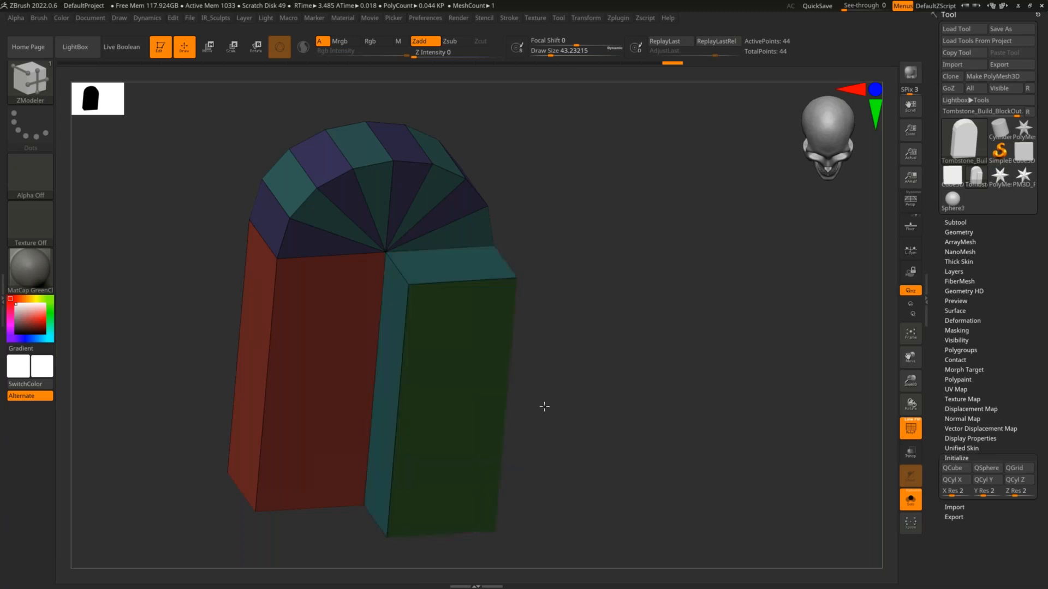
{"action": "left_click_drag", "start_coordinate": [564, 415], "coordinate": [536, 400]}
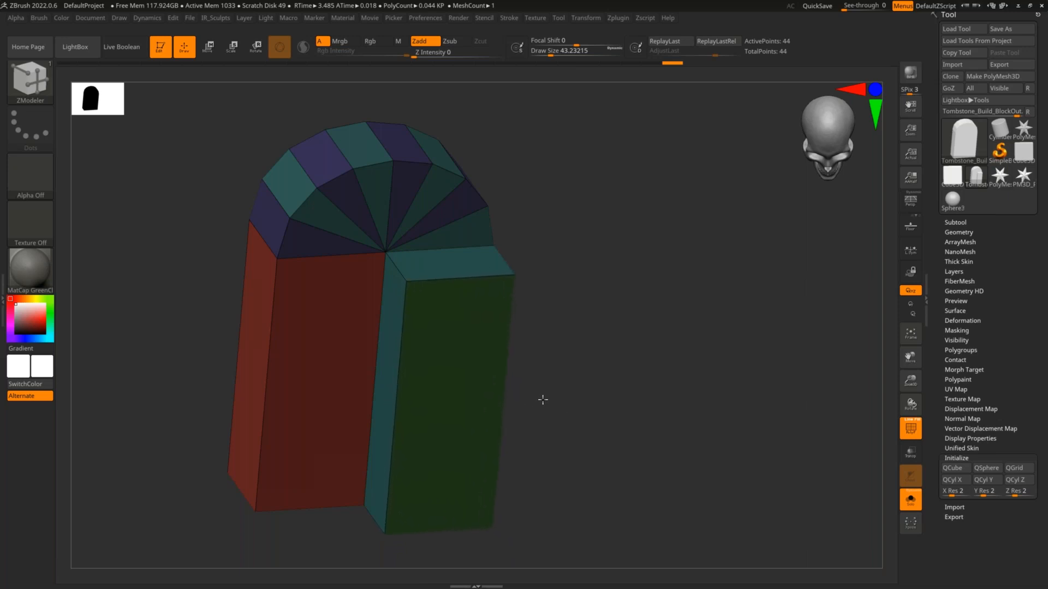
{"action": "left_click_drag", "start_coordinate": [544, 399], "coordinate": [510, 388]}
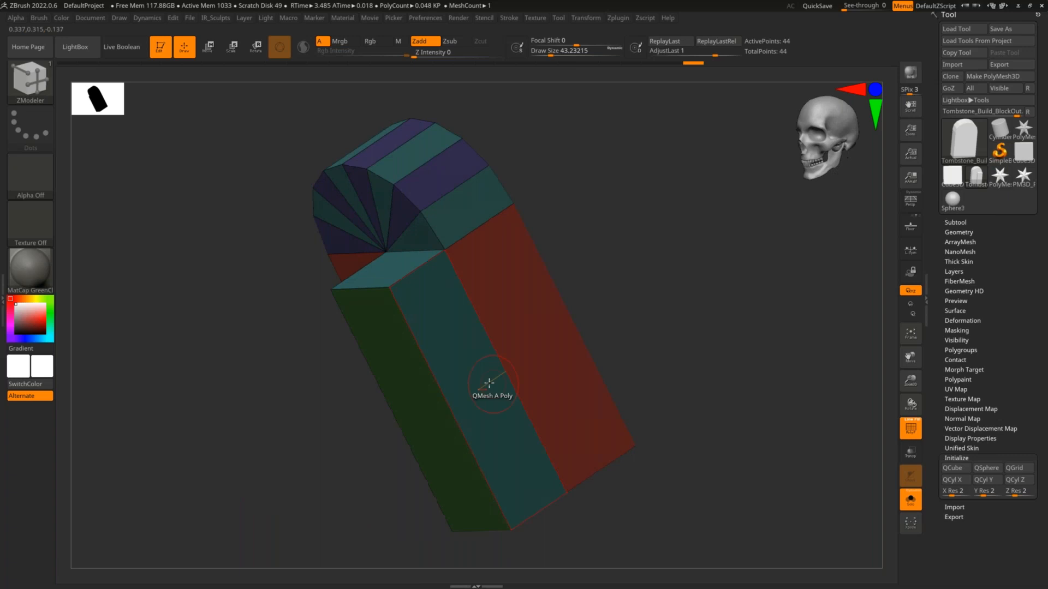
- Extrude more blocks from the front block and the slab's opposite face with QMesh
{"action": "left_click", "coordinate": [470, 383]}
{"action": "left_click_drag", "start_coordinate": [670, 375], "coordinate": [622, 283]}
{"action": "left_click", "coordinate": [623, 283]}
{"action": "left_click_drag", "start_coordinate": [788, 418], "coordinate": [742, 333]}
{"action": "left_click", "coordinate": [739, 329]}
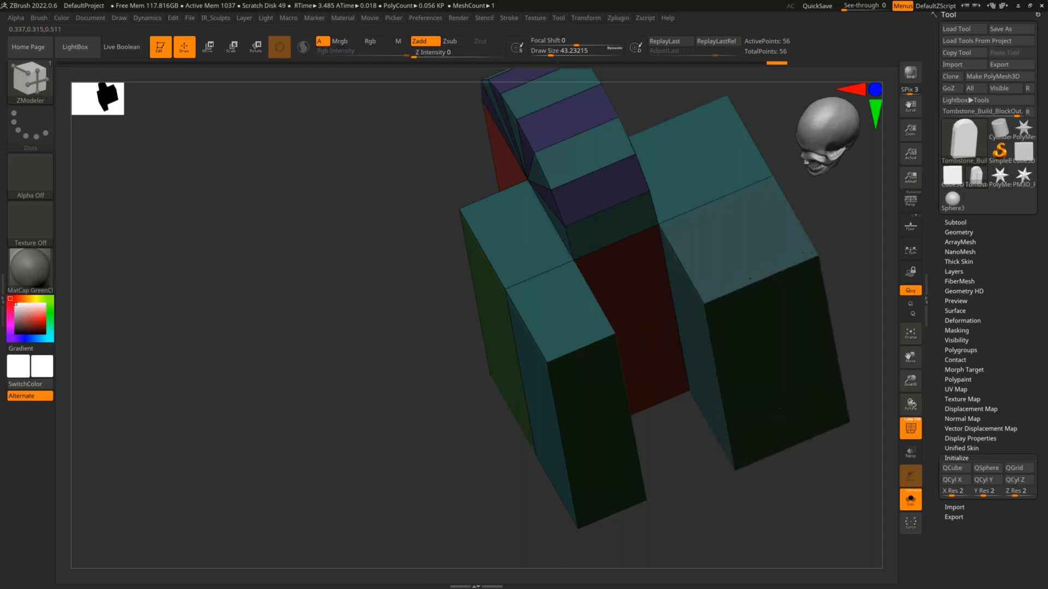
- Extrude further polygons beside the arch and on the blocks with QMesh, and undo the last extrusion
{"action": "left_click_drag", "start_coordinate": [830, 500], "coordinate": [562, 235]}
{"action": "left_click", "coordinate": [545, 400]}
{"action": "left_click_drag", "start_coordinate": [692, 161], "coordinate": [652, 302]}
{"action": "left_click", "coordinate": [625, 309]}
{"action": "key", "text": "ctrl+z"}
- Set the QMesh polygon target to Polygroup All and extrude the blocks' matching polygroup faces together
{"action": "key", "text": "space"}
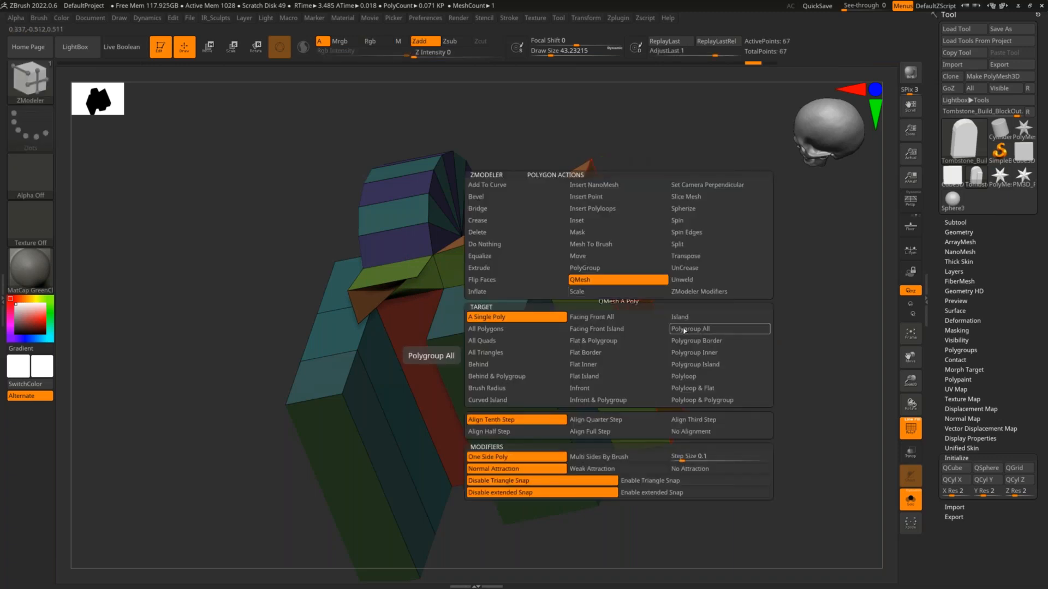
{"action": "left_click", "coordinate": [704, 329]}
{"action": "left_click_drag", "start_coordinate": [637, 289], "coordinate": [670, 266]}
- Undo the Polygroup All extrusion and the added blocks beside the arch and on the slab's sides
{"action": "key", "text": "ctrl+z"}
{"action": "key", "text": "ctrl+z"}
{"action": "key", "text": "ctrl+z"}
{"action": "key", "text": "ctrl+z"}
{"action": "key", "text": "ctrl+z"}
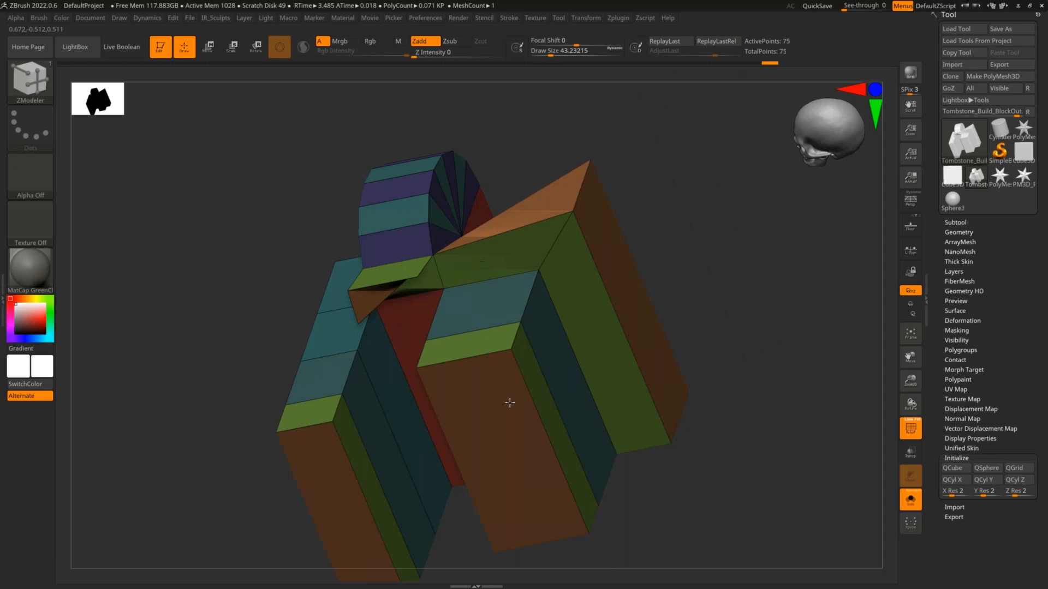
{"action": "key", "text": "ctrl+z"}
{"action": "key", "text": "ctrl+z"}
{"action": "key", "text": "ctrl+z"}
{"action": "key", "text": "ctrl+z"}
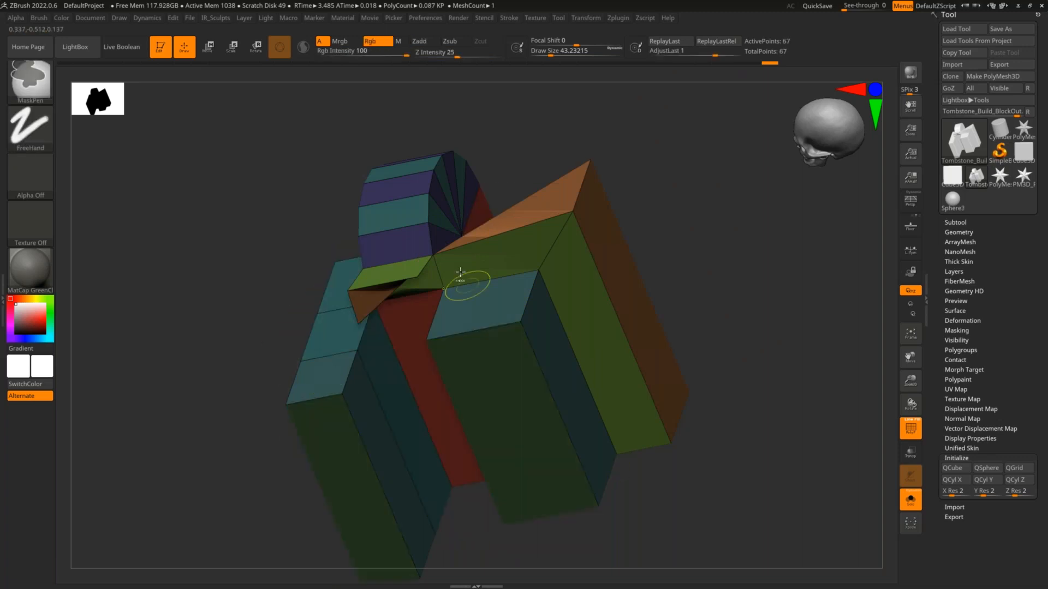
{"action": "key", "text": "ctrl+z"}
{"action": "key", "text": "ctrl+z"}
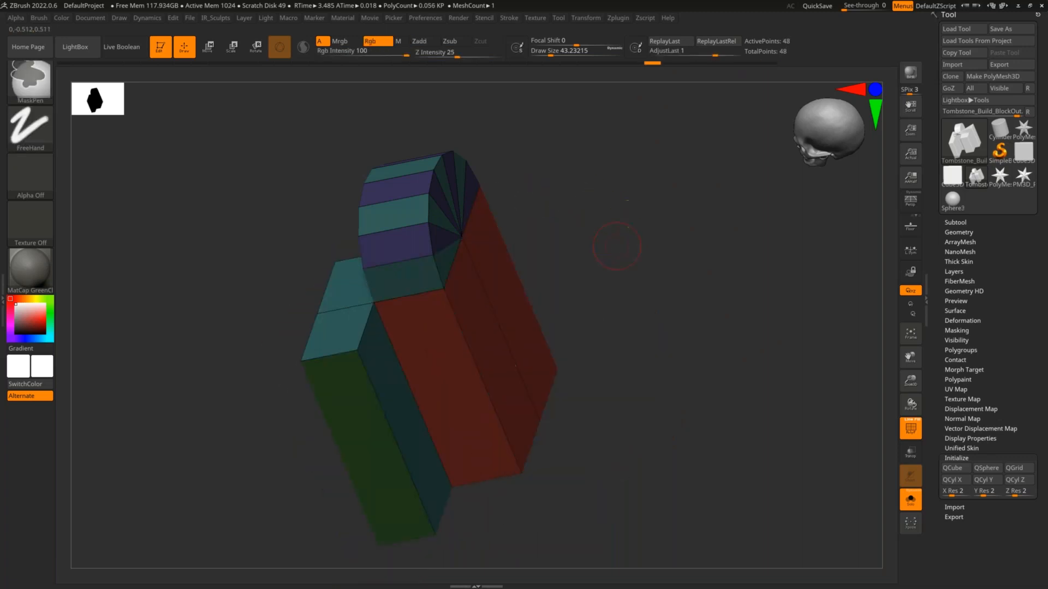
- Undo the last extrusion of the tombstone block's lower front faces
{"action": "key", "text": "ctrl+z"}
{"action": "key", "text": "ctrl+z"}
{"action": "left_click_drag", "start_coordinate": [608, 272], "coordinate": [669, 289]}
- Mark all front faces of the tombstone, including the arch wedges, as one temporary polygroup
{"action": "left_click", "coordinate": [406, 273], "text": "alt"}
{"action": "right_click_drag", "start_coordinate": [454, 270], "coordinate": [430, 345], "text": "alt"}
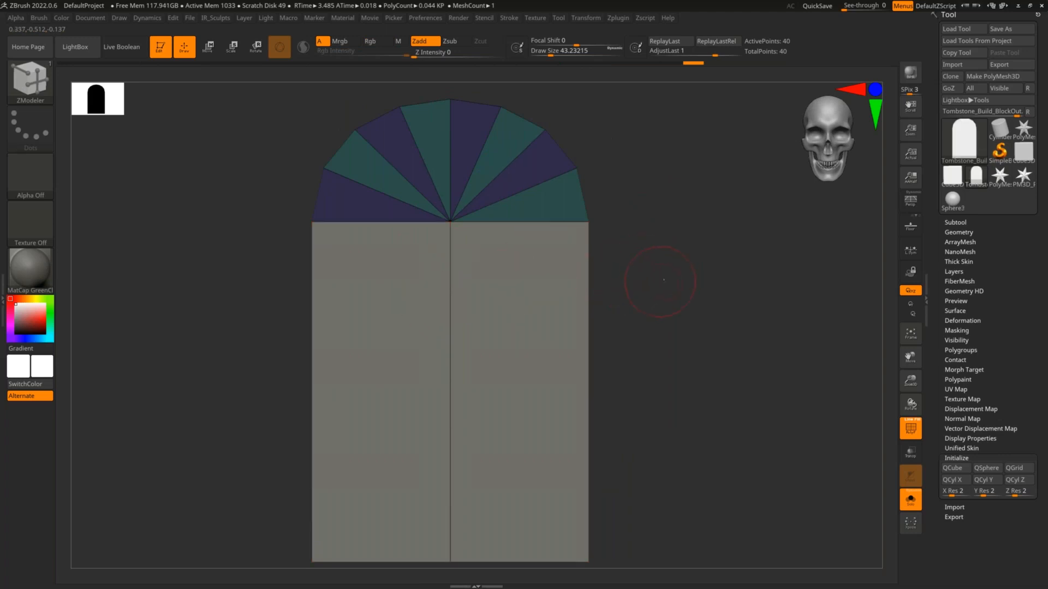
{"action": "left_click_drag", "start_coordinate": [664, 279], "coordinate": [658, 290]}
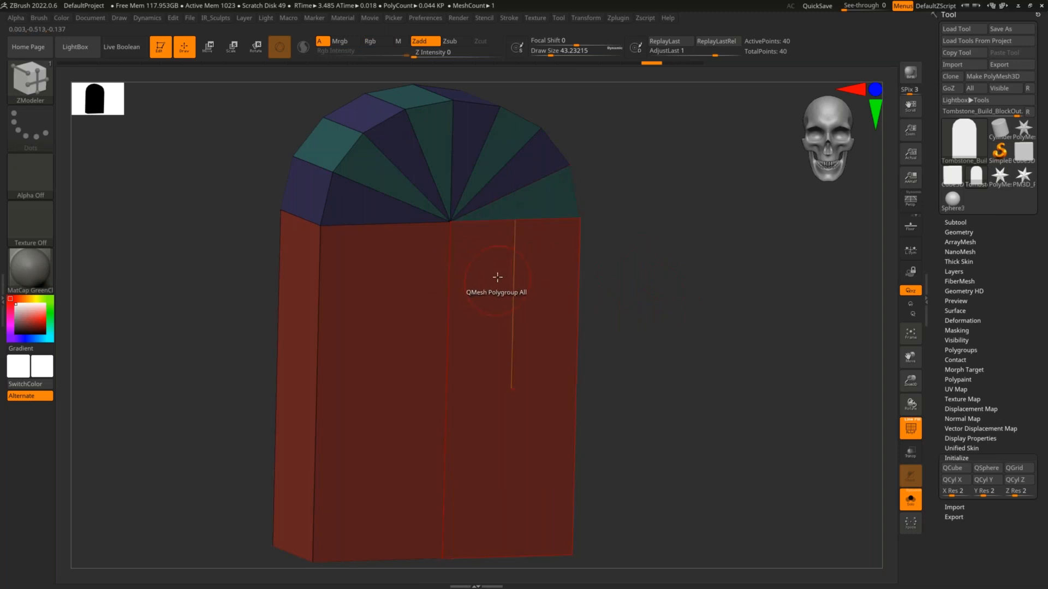
{"action": "mouse_move", "coordinate": [510, 305]}
{"action": "left_mouse_down"}
{"action": "mouse_move", "coordinate": [503, 203]}
{"action": "mouse_move", "coordinate": [414, 164]}
{"action": "mouse_move", "coordinate": [403, 285]}
{"action": "left_mouse_up"}
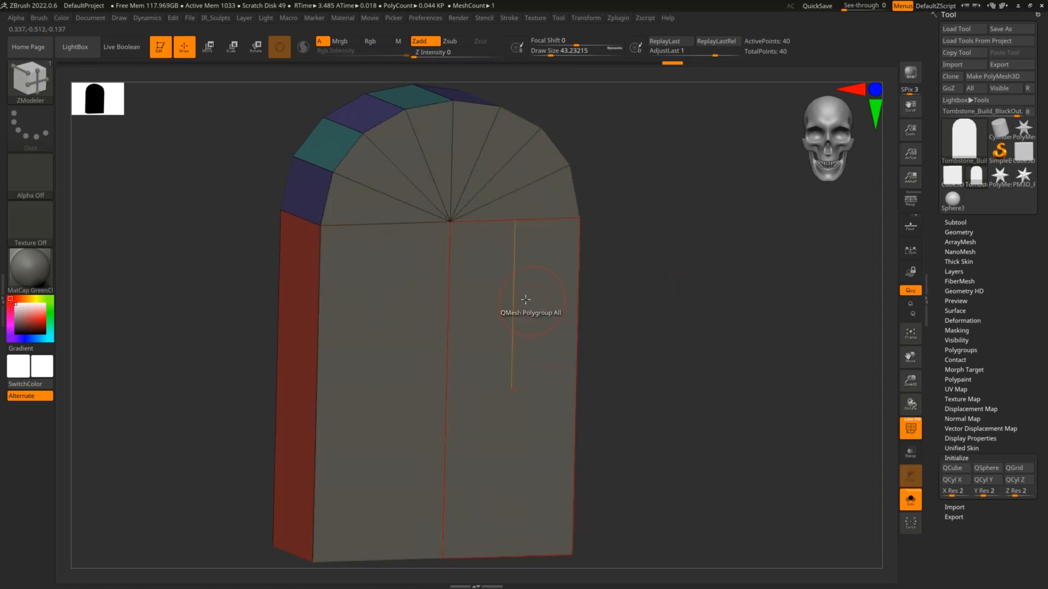
- Set the ZModeler polygon action to Inset with Polygroup All as its target
{"action": "key", "text": "space"}
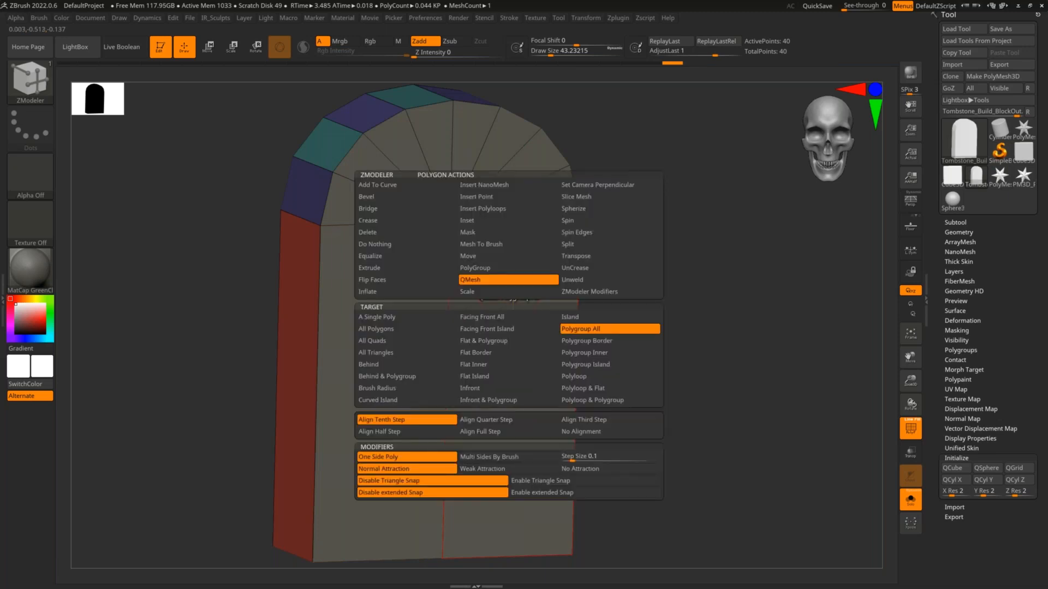
{"action": "left_click", "coordinate": [492, 223]}
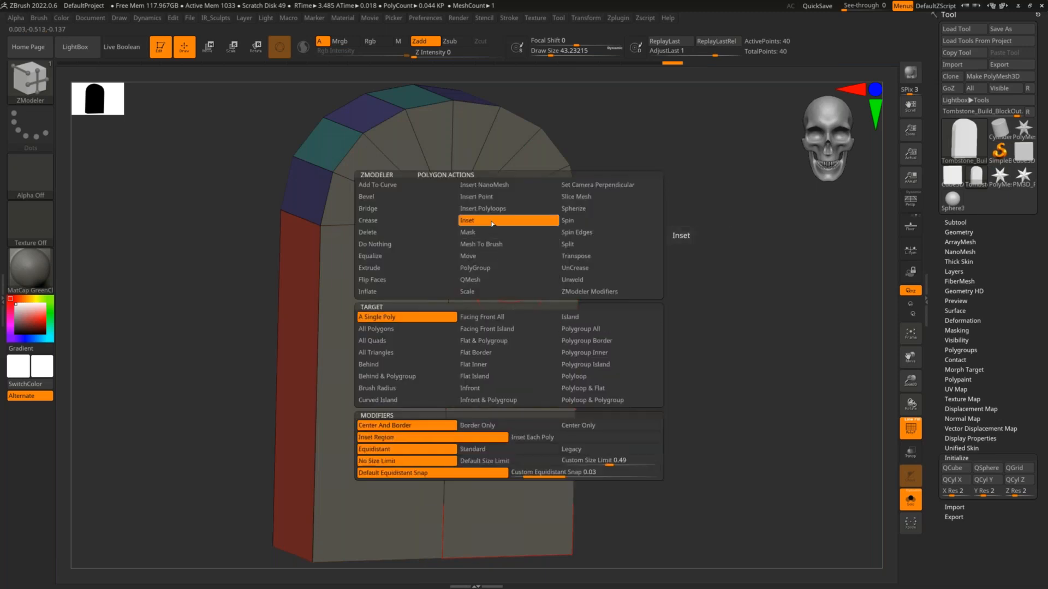
{"action": "left_click", "coordinate": [584, 332]}
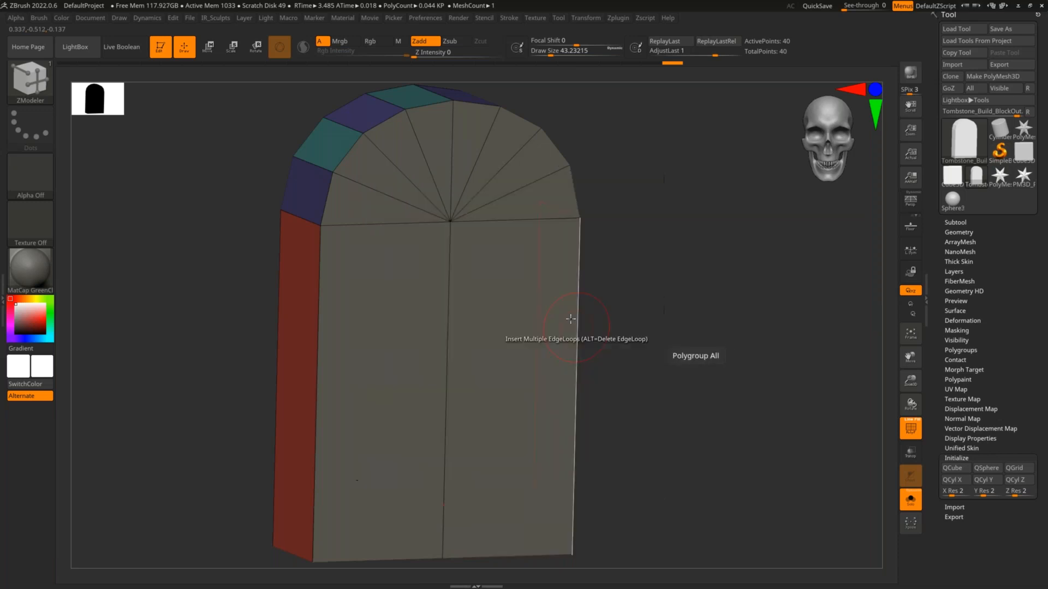
- Try to inset the tombstone's front polygroup, and undo the inset
{"action": "left_click_drag", "start_coordinate": [531, 261], "coordinate": [460, 236]}
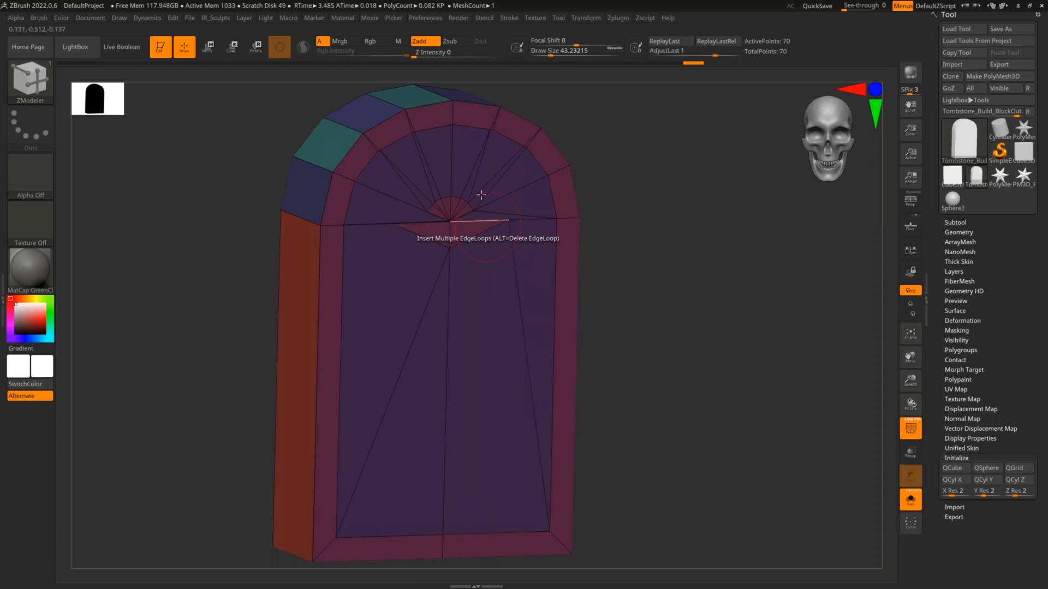
{"action": "key", "text": "ctrl+z"}
{"action": "right_click_drag", "start_coordinate": [657, 249], "coordinate": [608, 356], "text": "ctrl"}
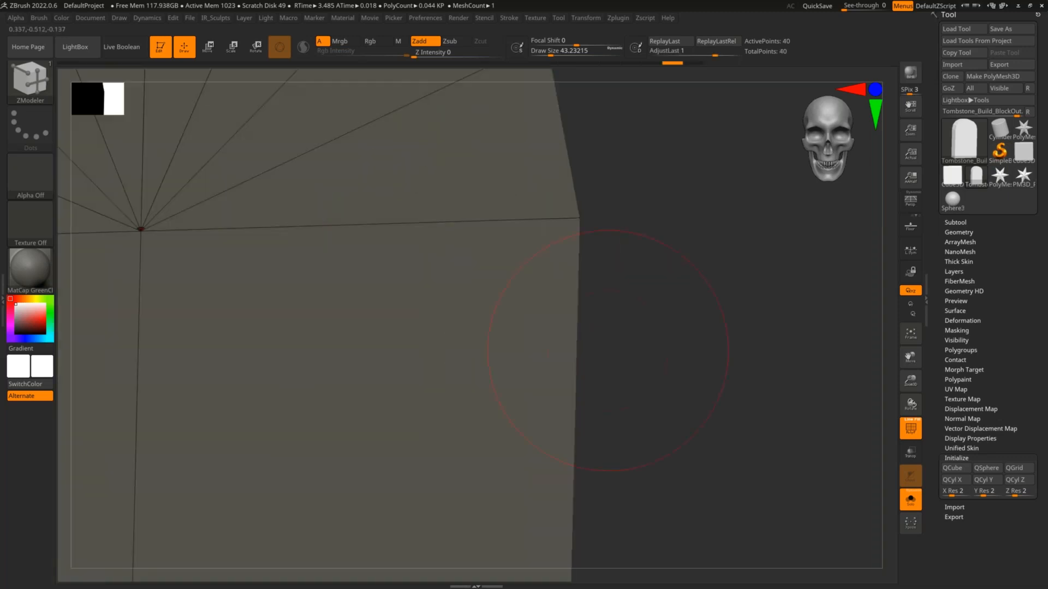
- Add the small triangles at the arch fan's centre to the front group and inset the whole front face
{"action": "right_click_drag", "start_coordinate": [124, 199], "coordinate": [393, 311], "text": "alt"}
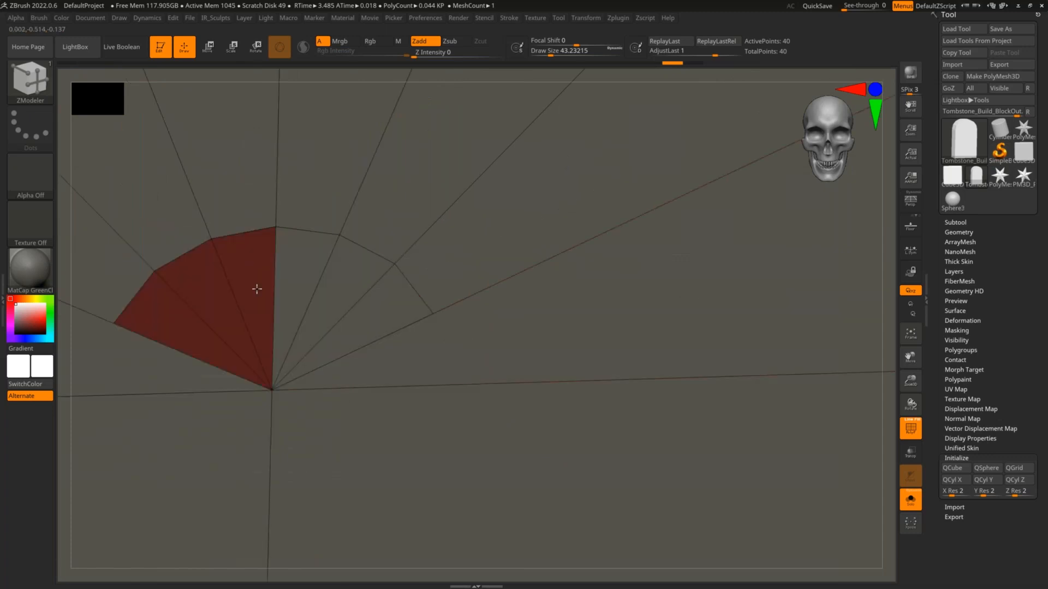
{"action": "right_click_drag", "start_coordinate": [322, 365], "coordinate": [419, 231], "text": "ctrl"}
{"action": "left_click", "coordinate": [419, 304], "text": "alt"}
{"action": "key", "text": "ctrl+z"}
{"action": "right_click_drag", "start_coordinate": [513, 239], "coordinate": [406, 358], "text": "ctrl"}
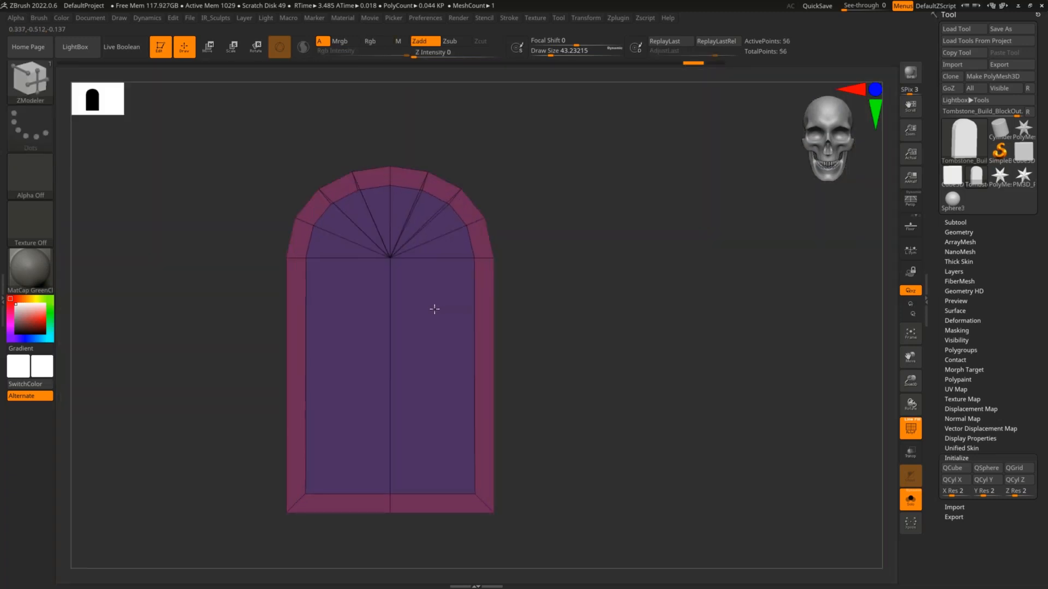
{"action": "left_click", "coordinate": [440, 307]}
{"action": "right_click_drag", "start_coordinate": [440, 307], "coordinate": [462, 304]}
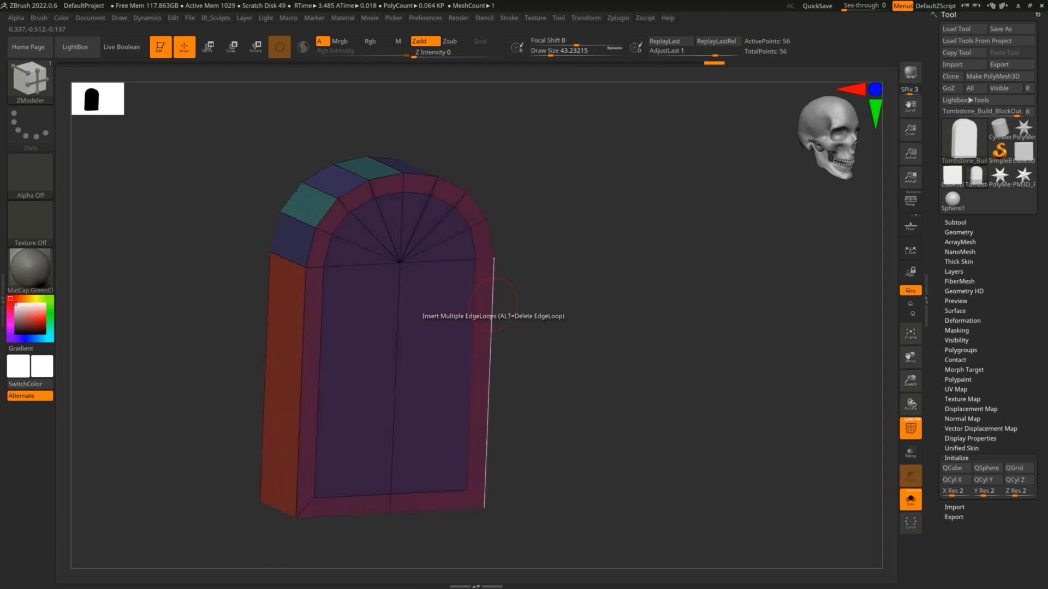
- Inset the inner front panel a second time, and undo both insets
{"action": "mouse_move", "coordinate": [451, 309]}
{"action": "left_mouse_down"}
{"action": "mouse_move", "coordinate": [473, 311]}
{"action": "mouse_move", "coordinate": [465, 317]}
{"action": "left_mouse_up"}
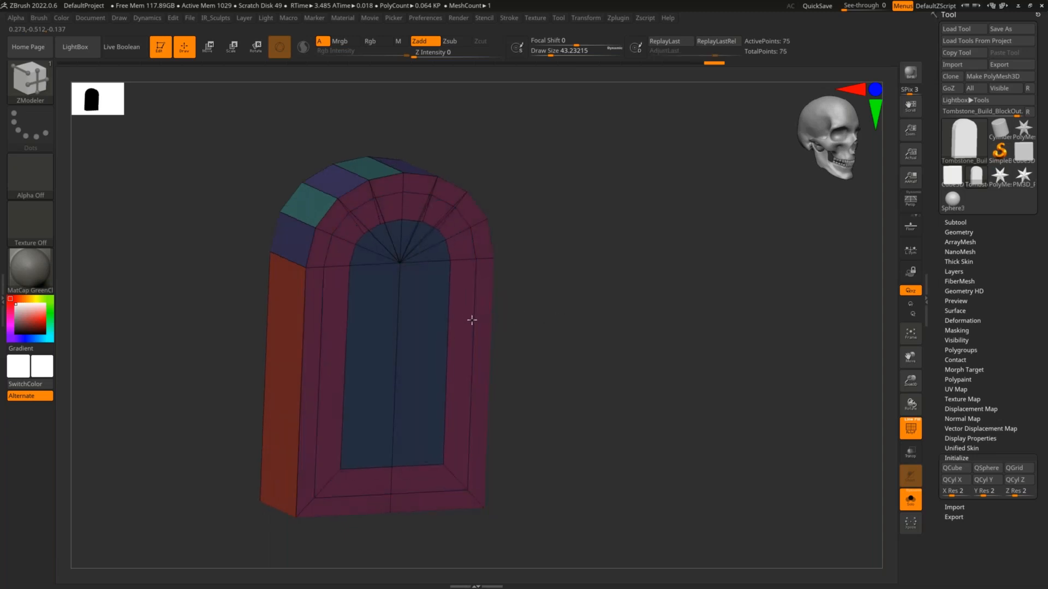
{"action": "key", "text": "ctrl+z"}
{"action": "key", "text": "ctrl+z"}
- Check the small triangles at the fan's centre and redo the inset of the front face
{"action": "right_click_drag", "start_coordinate": [589, 285], "coordinate": [710, 327], "text": "shift"}
{"action": "key", "text": "shift+f"}
{"action": "right_click_drag", "start_coordinate": [491, 355], "coordinate": [429, 377], "text": "alt"}
{"action": "mouse_move", "coordinate": [519, 328]}
{"action": "left_mouse_down"}
{"action": "mouse_move", "coordinate": [468, 187]}
{"action": "mouse_move", "coordinate": [368, 195]}
{"action": "mouse_move", "coordinate": [346, 252]}
{"action": "mouse_move", "coordinate": [343, 322]}
{"action": "mouse_move", "coordinate": [409, 320]}
{"action": "mouse_move", "coordinate": [427, 309]}
{"action": "mouse_move", "coordinate": [431, 282]}
{"action": "mouse_move", "coordinate": [462, 277]}
{"action": "left_mouse_up"}
{"action": "key", "text": "ctrl+shift+z"}
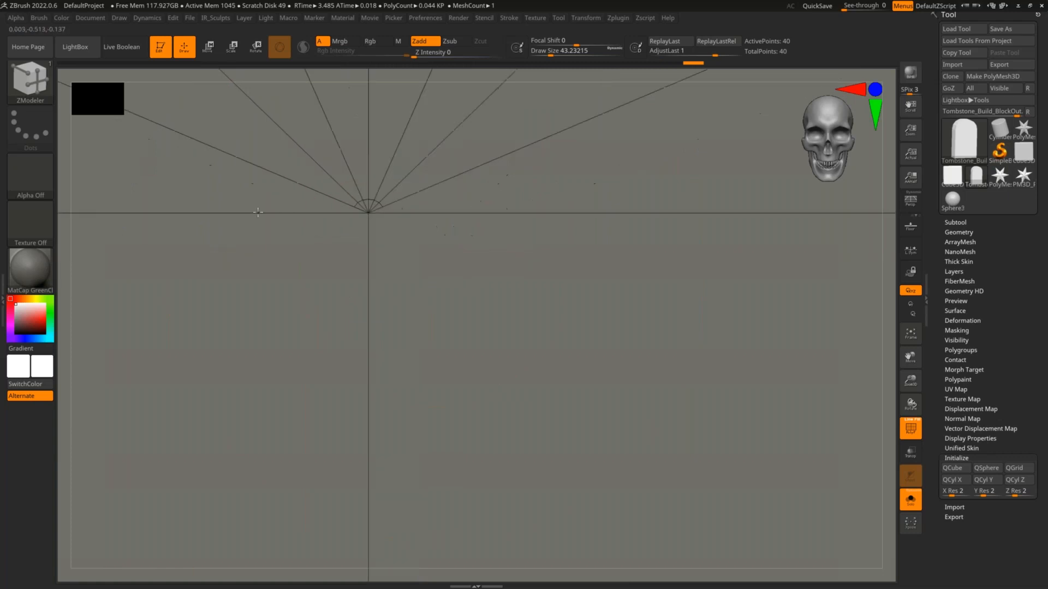
{"action": "key", "text": "ctrl+shift+z"}
{"action": "left_click_drag", "start_coordinate": [423, 301], "coordinate": [425, 306]}
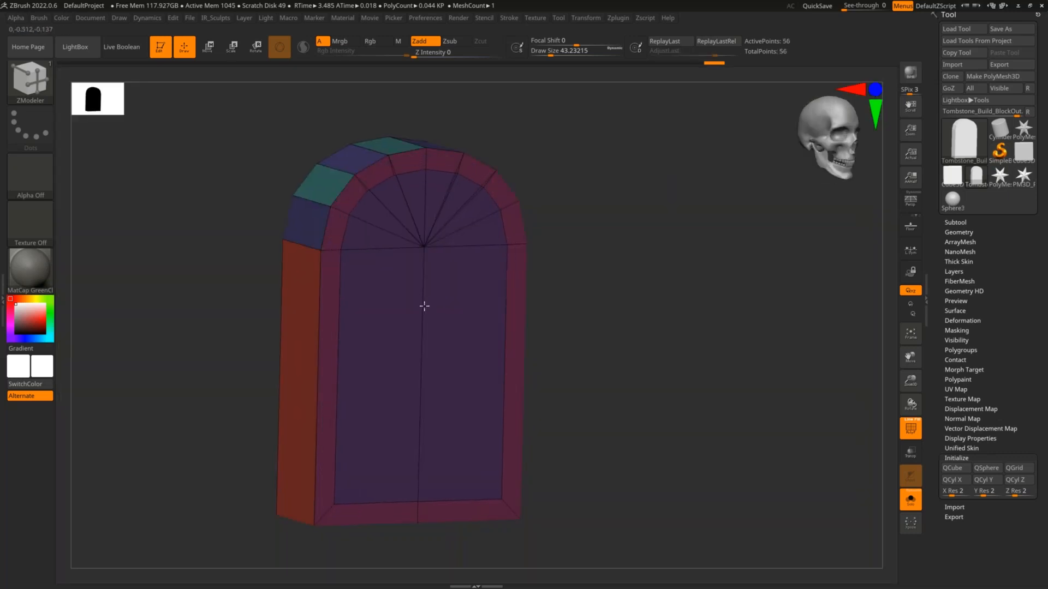
- Undo the front inset and the temporary grouping back to the original wedge and body polygroups
{"action": "key", "text": "ctrl+z"}
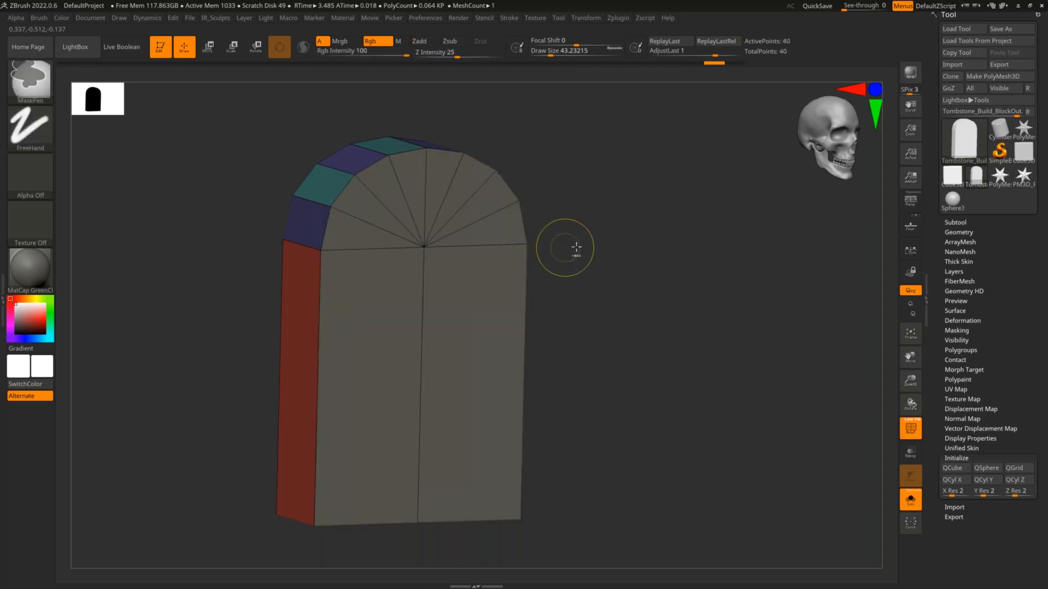
{"action": "key", "text": "ctrl+z"}
{"action": "key", "text": "ctrl+z"}
{"action": "key", "text": "ctrl+z"}
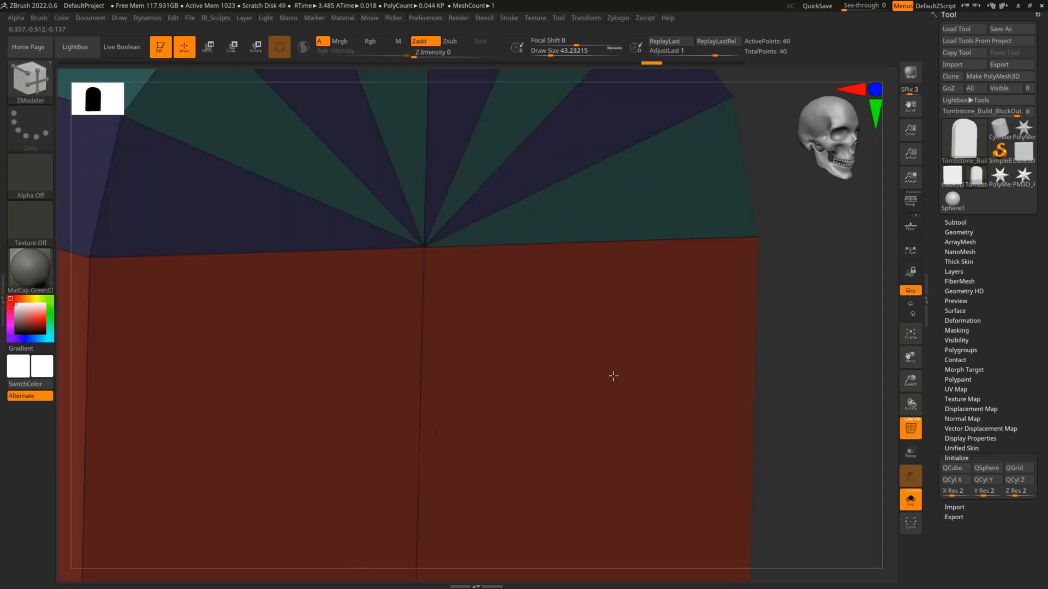
- Inspect the polygroups around the fan's centre, and open the tool's Polygroups options
{"action": "right_click_drag", "start_coordinate": [439, 304], "coordinate": [533, 318], "text": "ctrl"}
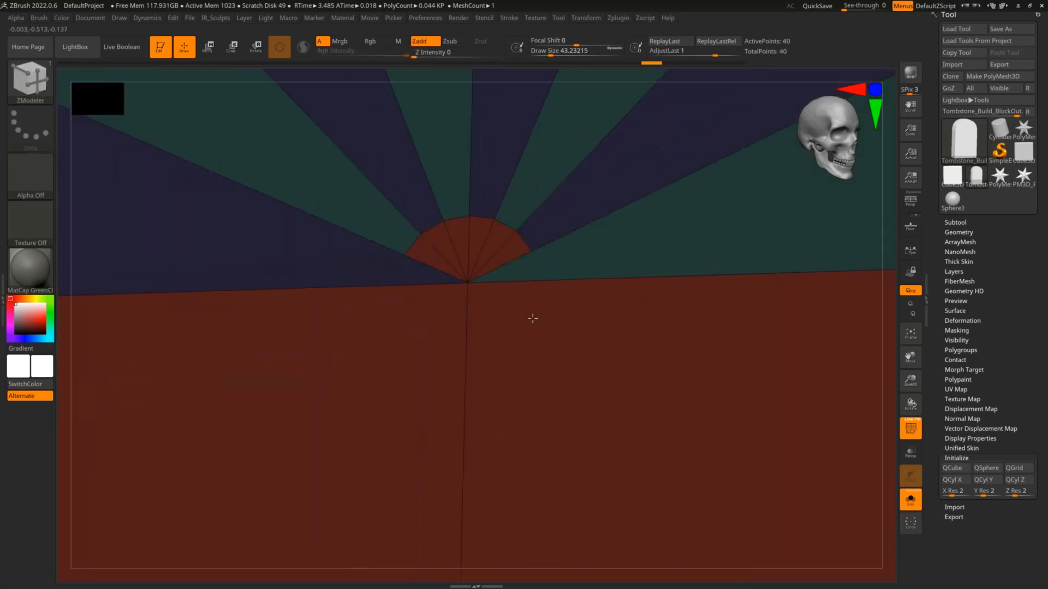
{"action": "key", "text": "f"}
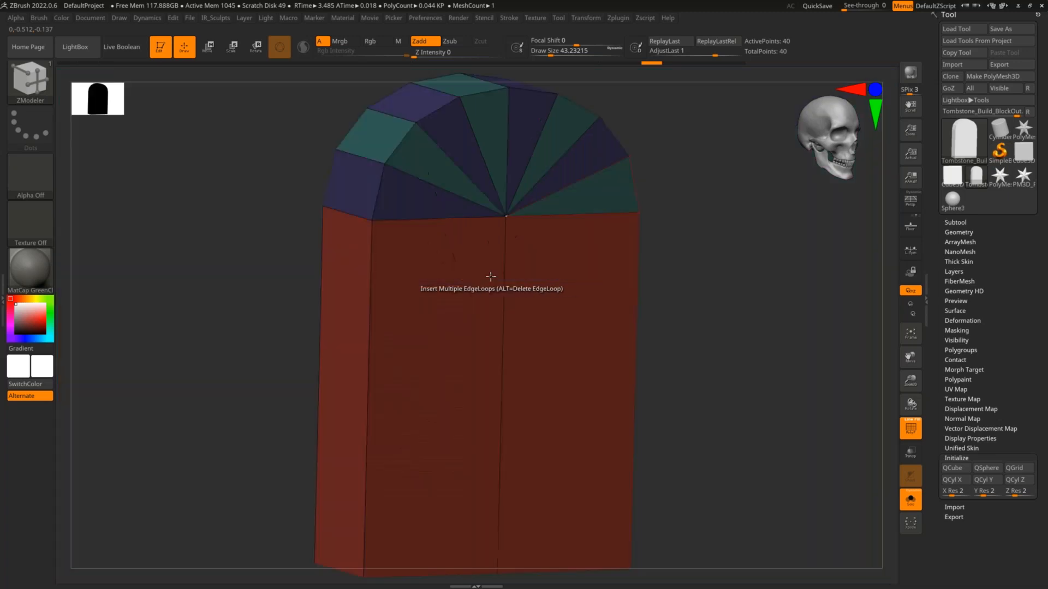
{"action": "right_click_drag", "start_coordinate": [685, 280], "coordinate": [654, 294], "text": "alt"}
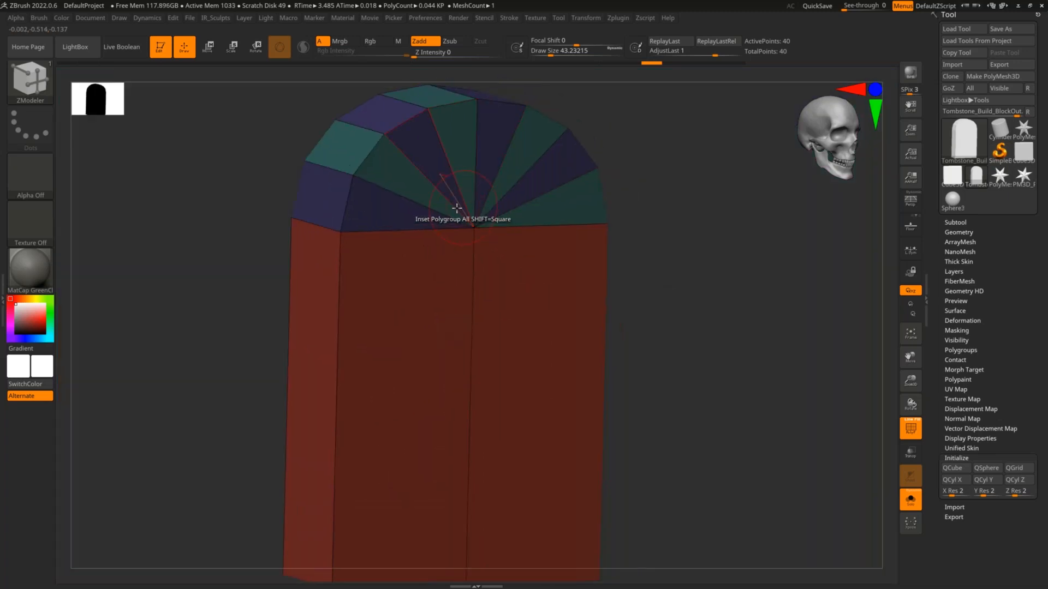
{"action": "left_click_drag", "start_coordinate": [627, 245], "coordinate": [519, 262]}
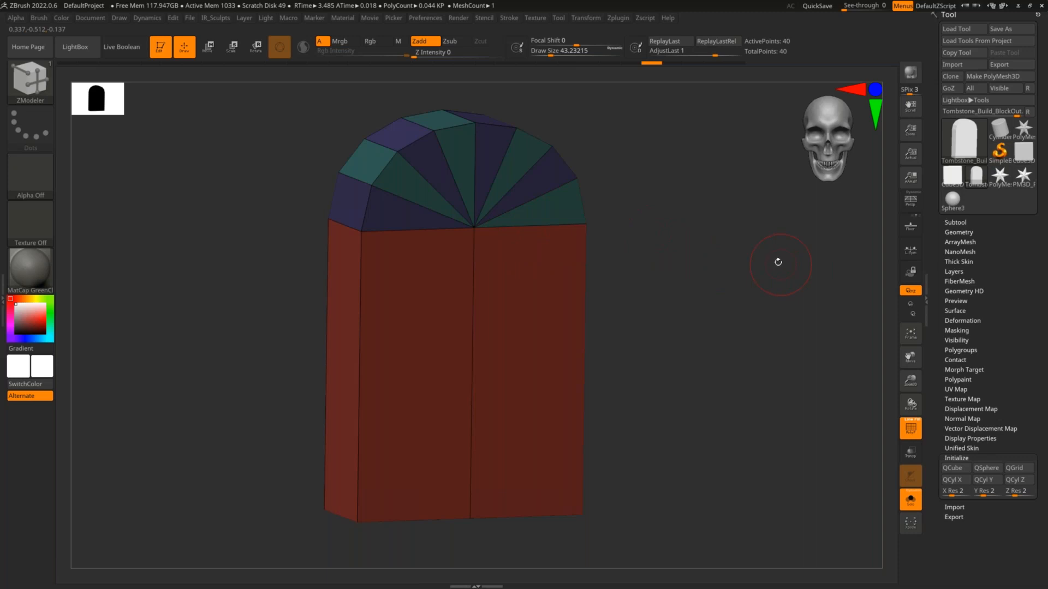
{"action": "left_click_drag", "start_coordinate": [742, 272], "coordinate": [683, 260], "text": "shift"}
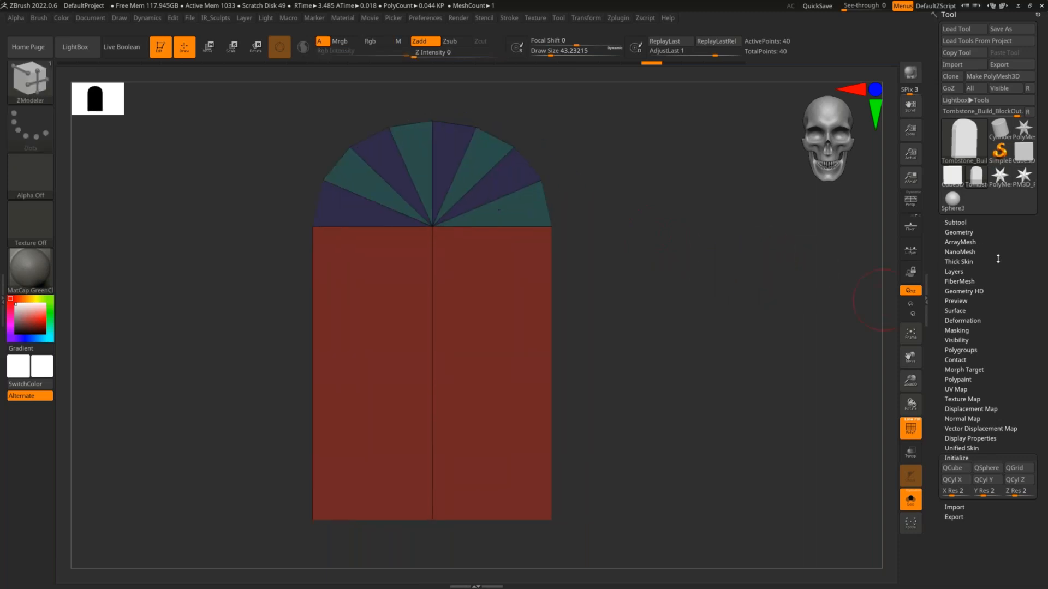
{"action": "left_click_drag", "start_coordinate": [1006, 256], "coordinate": [945, 124]}
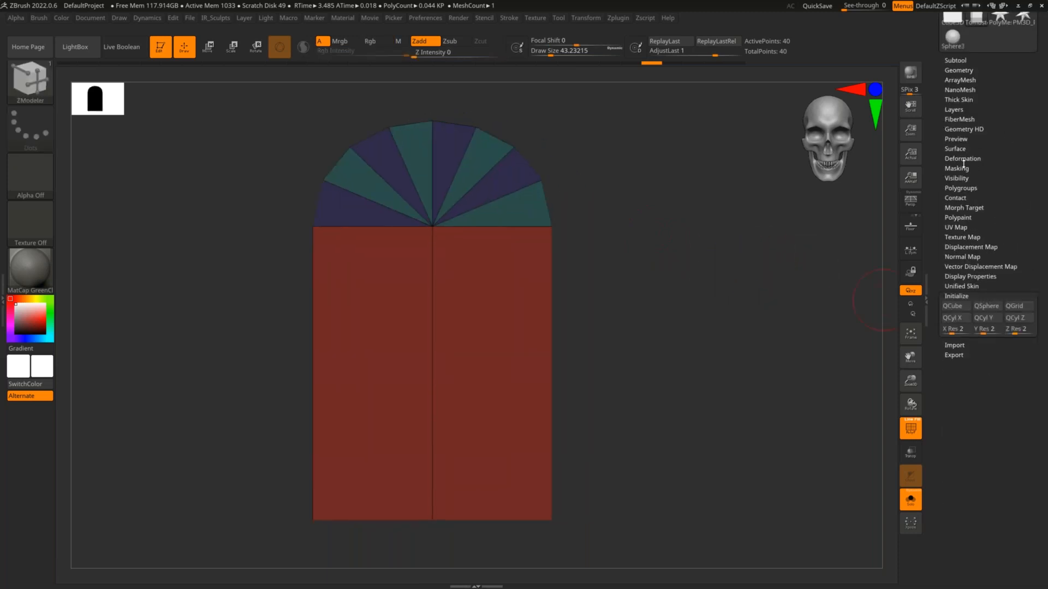
{"action": "left_click", "coordinate": [961, 189]}
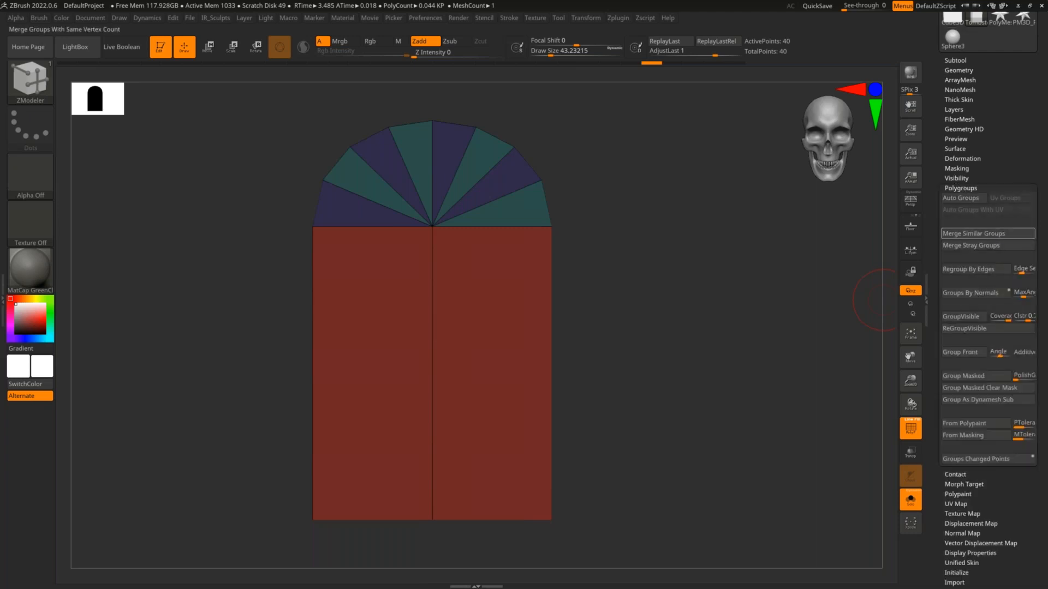
{"action": "left_click_drag", "start_coordinate": [999, 156], "coordinate": [996, 143]}
{"action": "left_click_drag", "start_coordinate": [793, 192], "coordinate": [787, 200]}
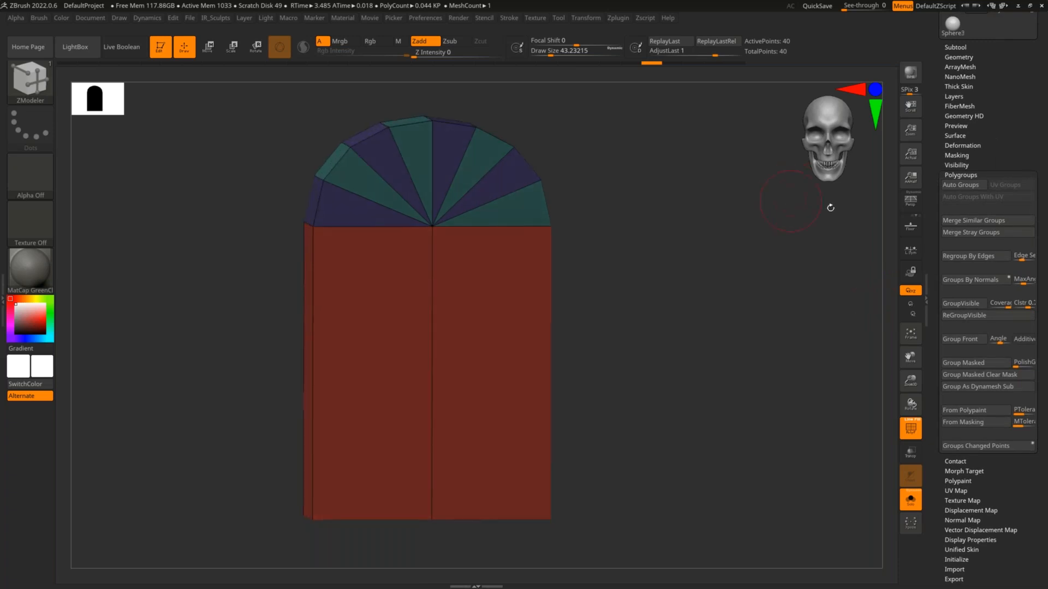
{"action": "key", "text": "shift"}
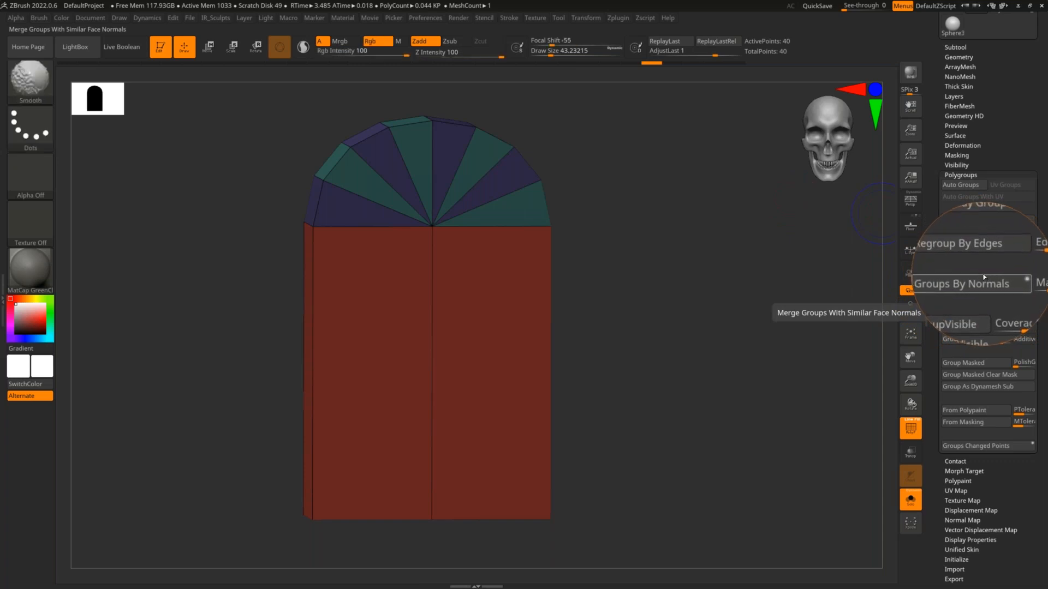
{"action": "left_click_drag", "start_coordinate": [695, 216], "coordinate": [879, 232]}
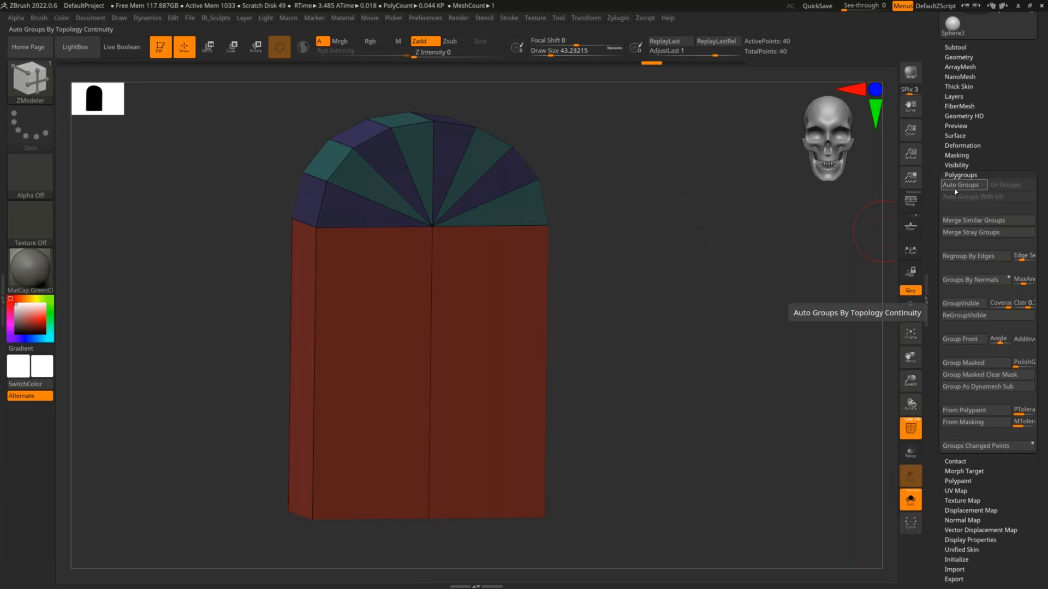
- Duplicate the tombstone into three extra copies, with two in its row and one above the end copy
{"action": "key", "text": "w"}
{"action": "left_click_drag", "start_coordinate": [636, 287], "coordinate": [600, 289]}
{"action": "key", "text": "f"}
{"action": "left_click_drag", "start_coordinate": [374, 333], "coordinate": [211, 332], "text": "ctrl"}
{"action": "left_click_drag", "start_coordinate": [257, 279], "coordinate": [257, 81], "text": "ctrl"}
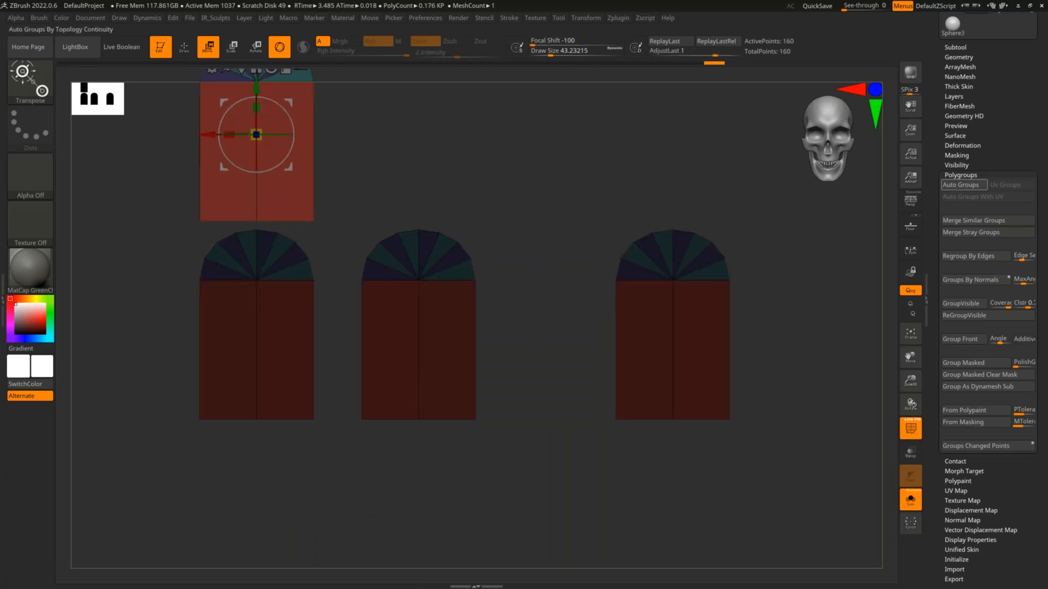
- Apply Auto Groups to give each of the four separate tombstones its own polygroup
{"action": "key", "text": "q"}
{"action": "left_click", "coordinate": [960, 185]}
{"action": "mouse_move", "coordinate": [655, 163]}
{"action": "left_mouse_down"}
{"action": "mouse_move", "coordinate": [640, 206]}
{"action": "mouse_move", "coordinate": [717, 312]}
{"action": "mouse_move", "coordinate": [680, 299]}
{"action": "mouse_move", "coordinate": [576, 304]}
{"action": "mouse_move", "coordinate": [547, 226]}
{"action": "left_mouse_up"}
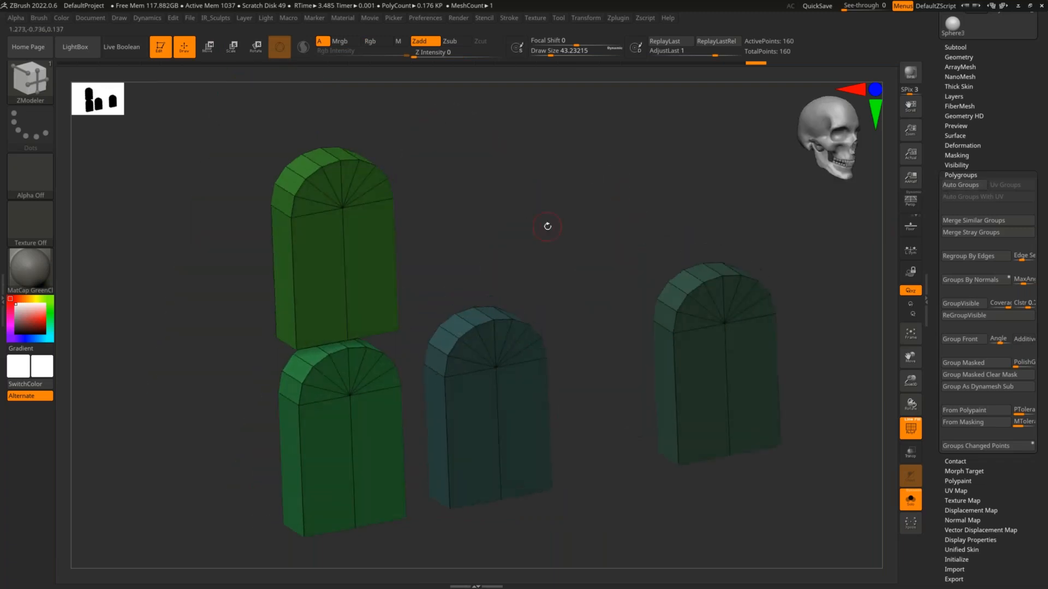
{"action": "left_click_drag", "start_coordinate": [547, 222], "coordinate": [685, 316], "text": "shift"}
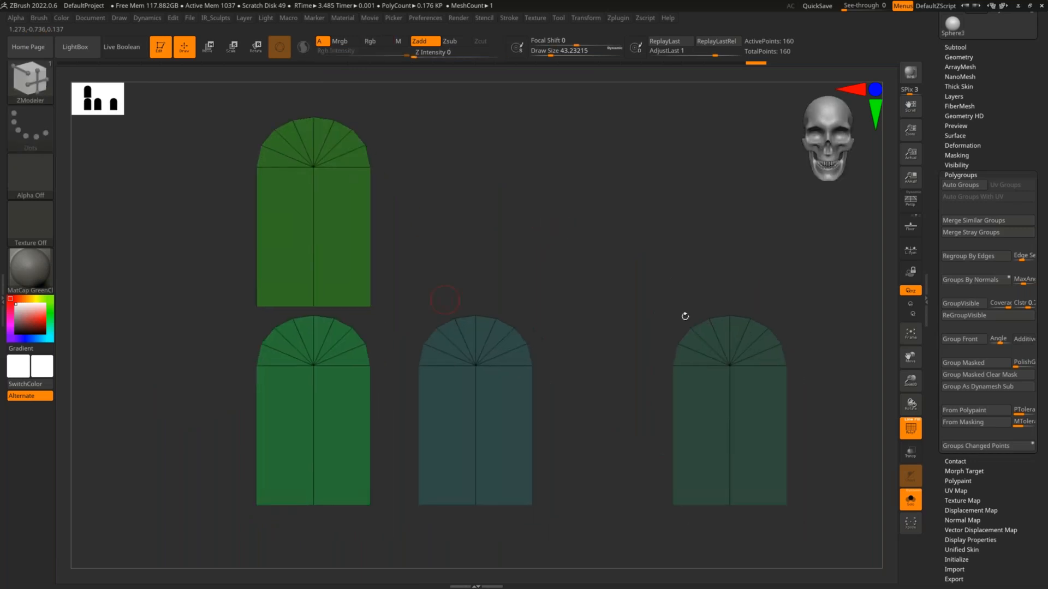
- Undo the auto grouping and the duplicated tombstones
{"action": "key", "text": "ctrl+z"}
{"action": "key", "text": "ctrl+z"}
{"action": "key", "text": "ctrl+z"}
{"action": "key", "text": "ctrl+z"}
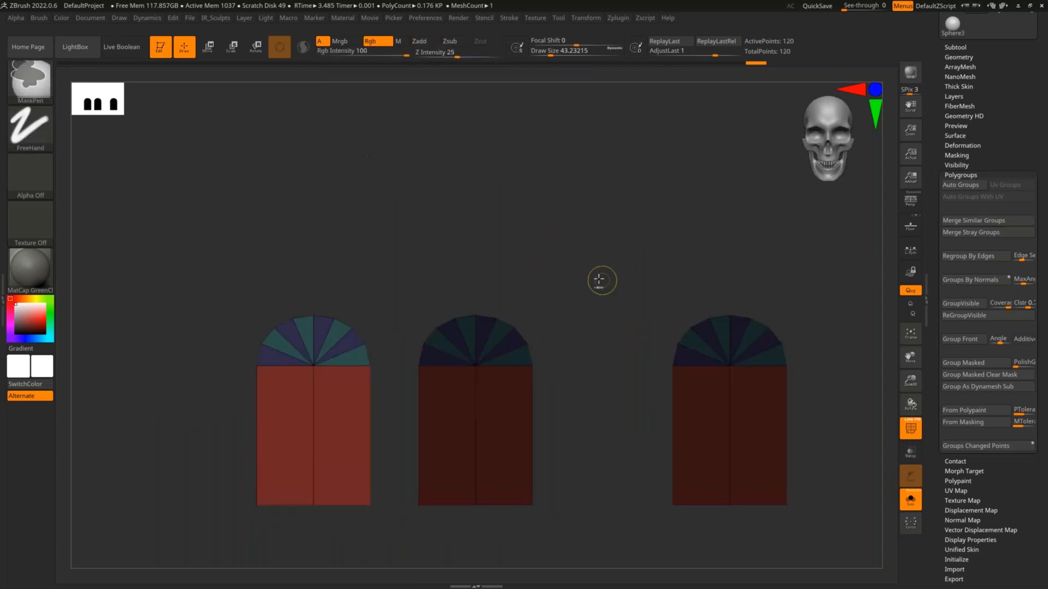
- Regroup the single tombstone's faces with Groups By Normals, and check its front, side and base groups
{"action": "mouse_move", "coordinate": [598, 271]}
{"action": "left_mouse_down"}
{"action": "mouse_move", "coordinate": [633, 386]}
{"action": "mouse_move", "coordinate": [721, 386]}
{"action": "mouse_move", "coordinate": [731, 408]}
{"action": "mouse_move", "coordinate": [797, 372]}
{"action": "left_mouse_up"}
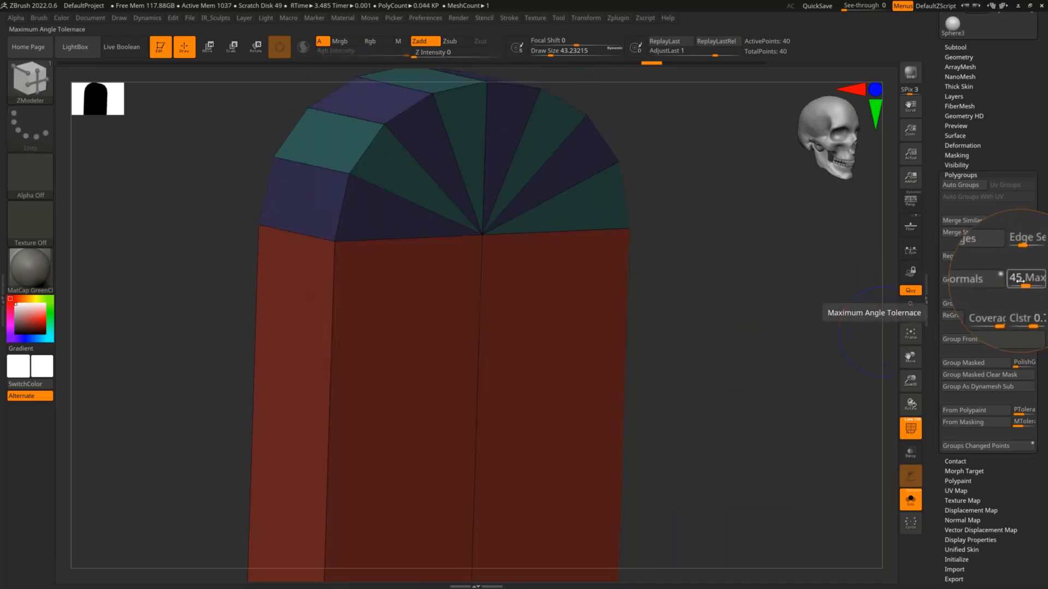
{"action": "left_click_drag", "start_coordinate": [883, 331], "coordinate": [868, 376], "text": "alt"}
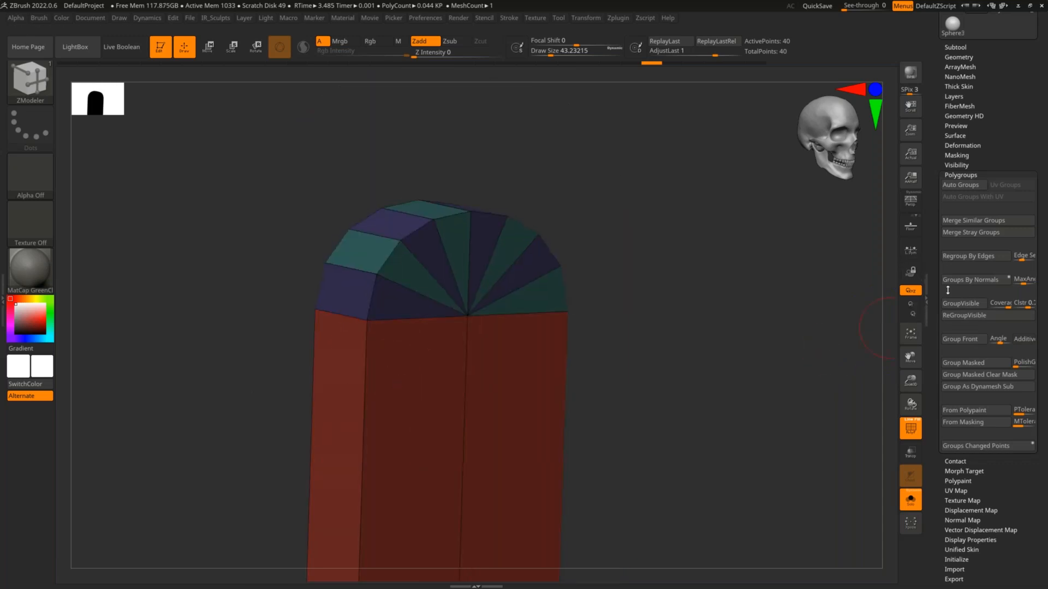
{"action": "left_click", "coordinate": [960, 280]}
{"action": "left_click_drag", "start_coordinate": [785, 333], "coordinate": [653, 371]}
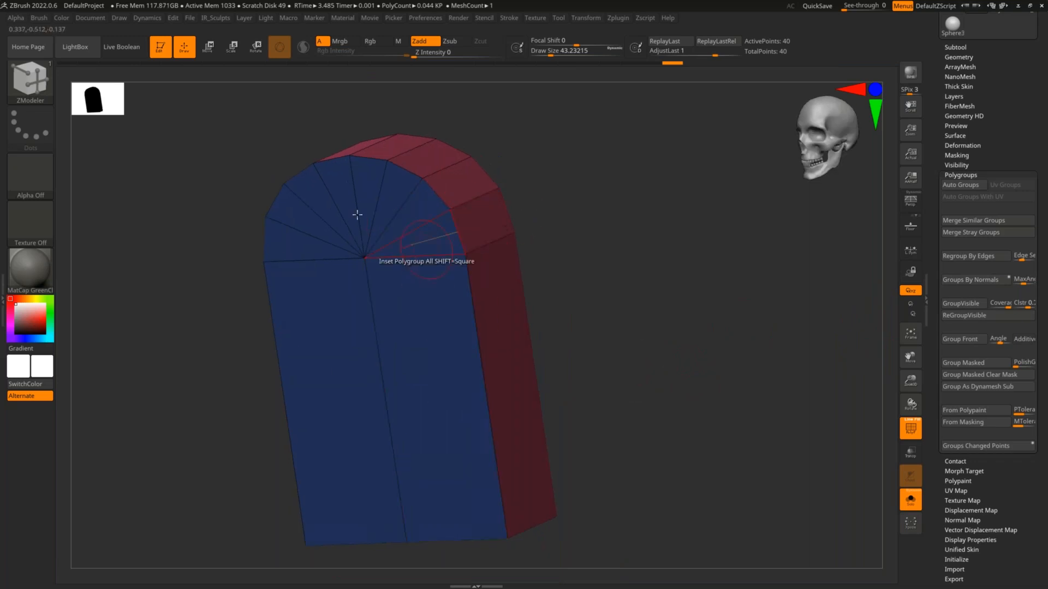
{"action": "left_click_drag", "start_coordinate": [538, 273], "coordinate": [661, 304]}
{"action": "left_click_drag", "start_coordinate": [584, 382], "coordinate": [538, 356]}
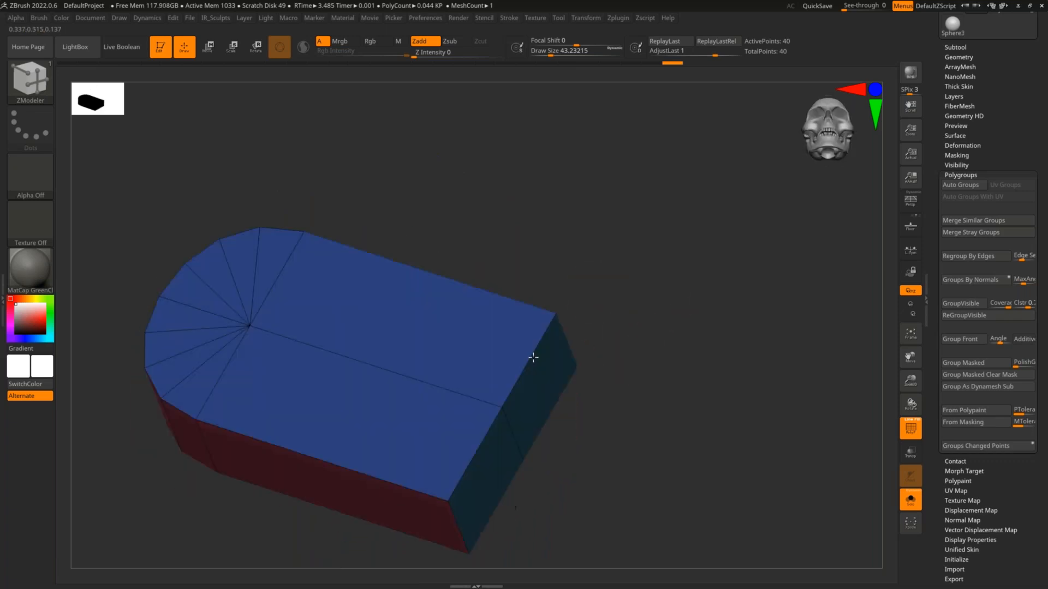
{"action": "left_click_drag", "start_coordinate": [614, 312], "coordinate": [519, 417]}
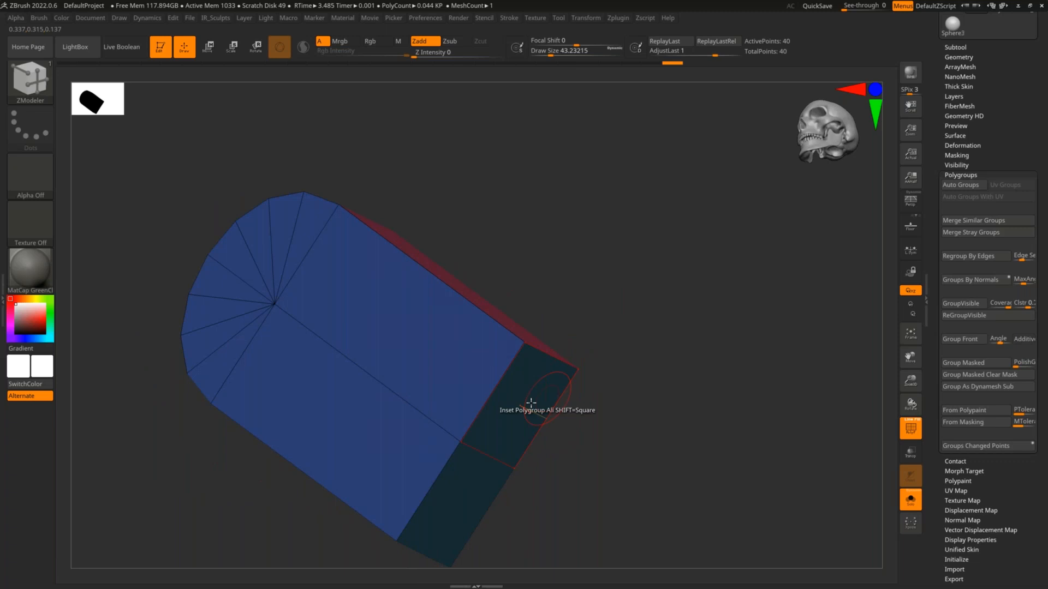
- Insert a concentric edge loop in the tombstone's front face with Multiple EdgeLoops, and undo it
{"action": "left_click_drag", "start_coordinate": [603, 420], "coordinate": [513, 303]}
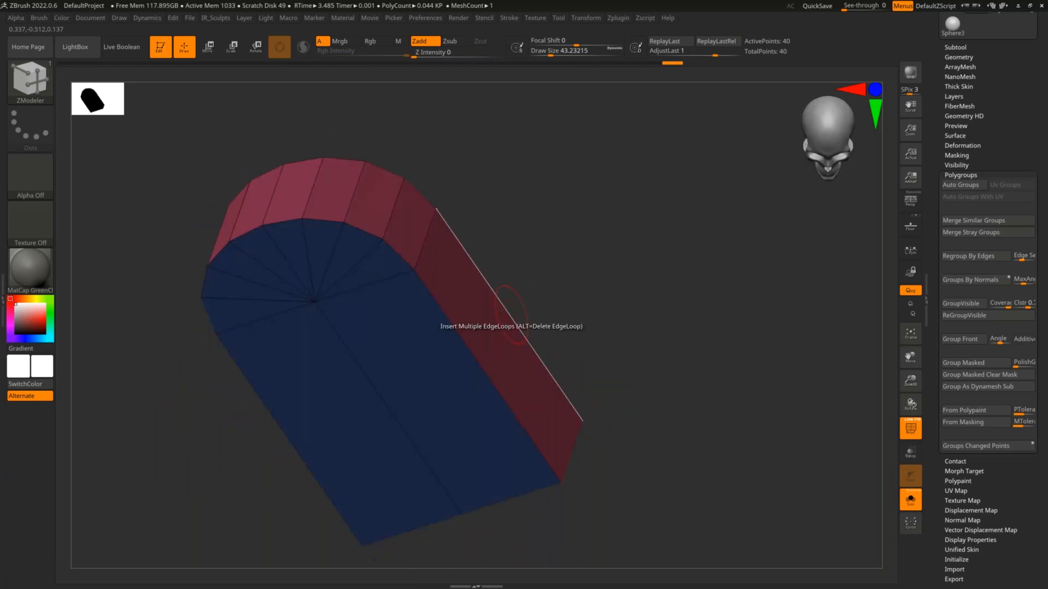
{"action": "left_click_drag", "start_coordinate": [628, 261], "coordinate": [563, 355]}
{"action": "mouse_move", "coordinate": [477, 325]}
{"action": "left_mouse_down"}
{"action": "mouse_move", "coordinate": [510, 332]}
{"action": "mouse_move", "coordinate": [490, 326]}
{"action": "left_mouse_up"}
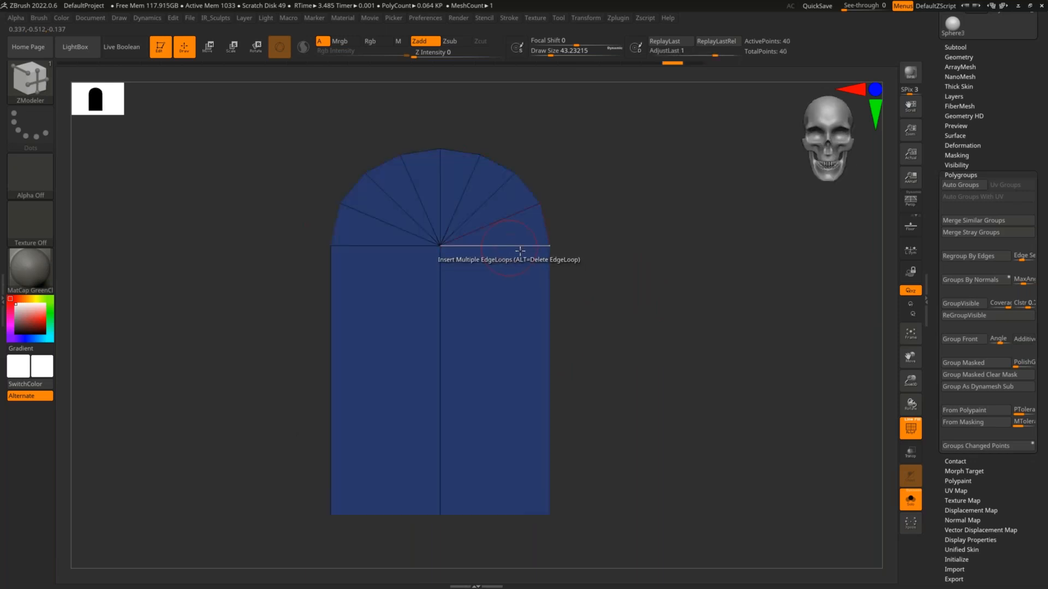
{"action": "key", "text": "space"}
{"action": "left_click", "coordinate": [528, 248]}
{"action": "left_click", "coordinate": [528, 248]}
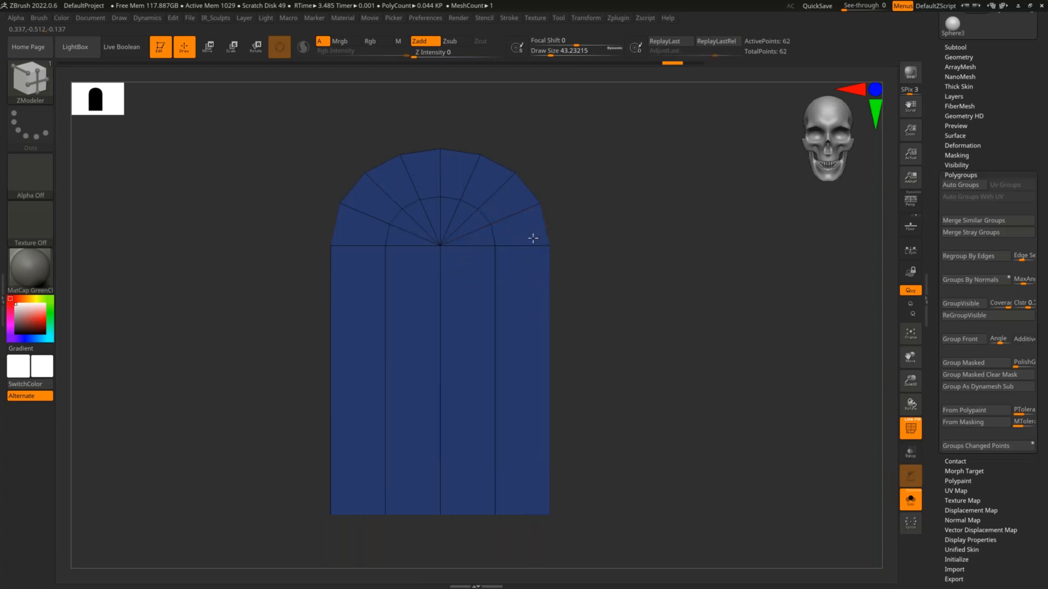
{"action": "key", "text": "ctrl+z"}
- Set the edge Insert target to Single EdgeLoop, and insert and undo a trial loop just inside the front outline
{"action": "key", "text": "space"}
{"action": "key", "text": "space"}
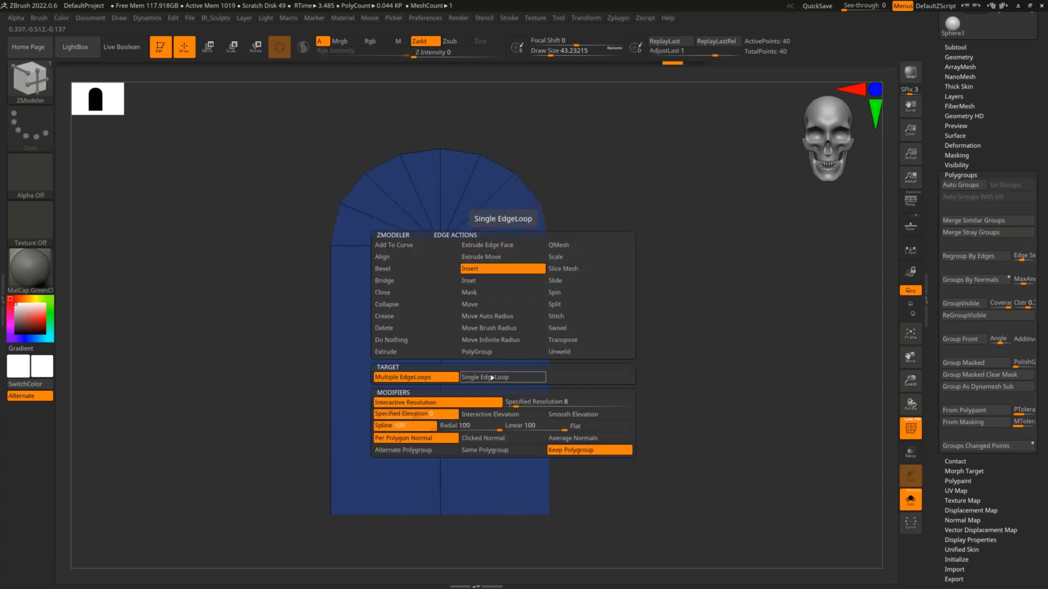
{"action": "left_click", "coordinate": [492, 377]}
{"action": "left_click_drag", "start_coordinate": [527, 246], "coordinate": [568, 335]}
{"action": "key", "text": "ctrl+z"}
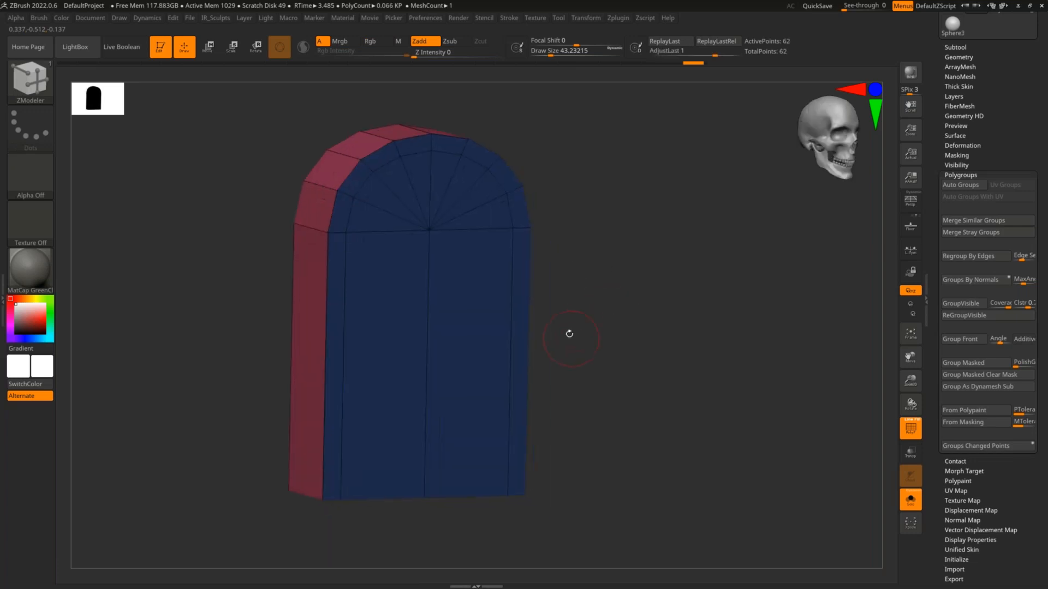
- Inset the whole front polygroup to leave a thin border, and push the inner panel inward with QMesh Polygroup All
{"action": "left_click_drag", "start_coordinate": [497, 247], "coordinate": [502, 293]}
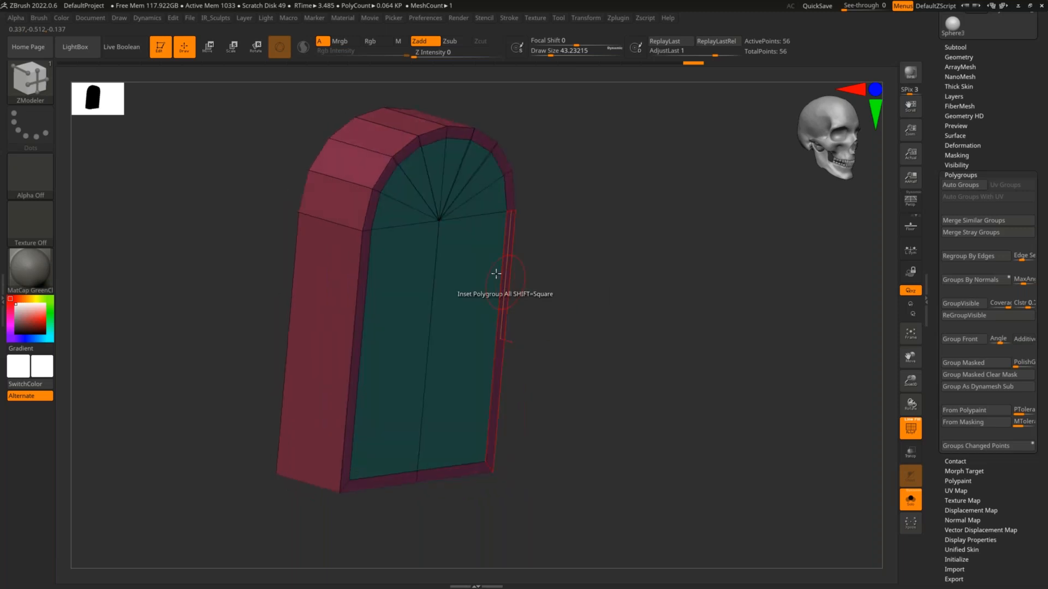
{"action": "key", "text": "space"}
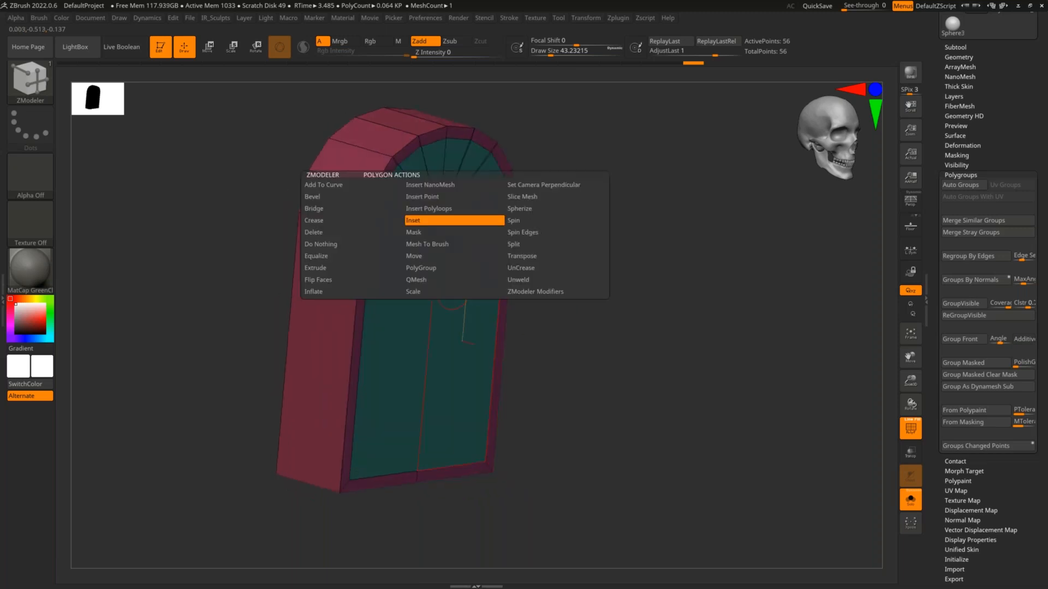
{"action": "left_click", "coordinate": [442, 281]}
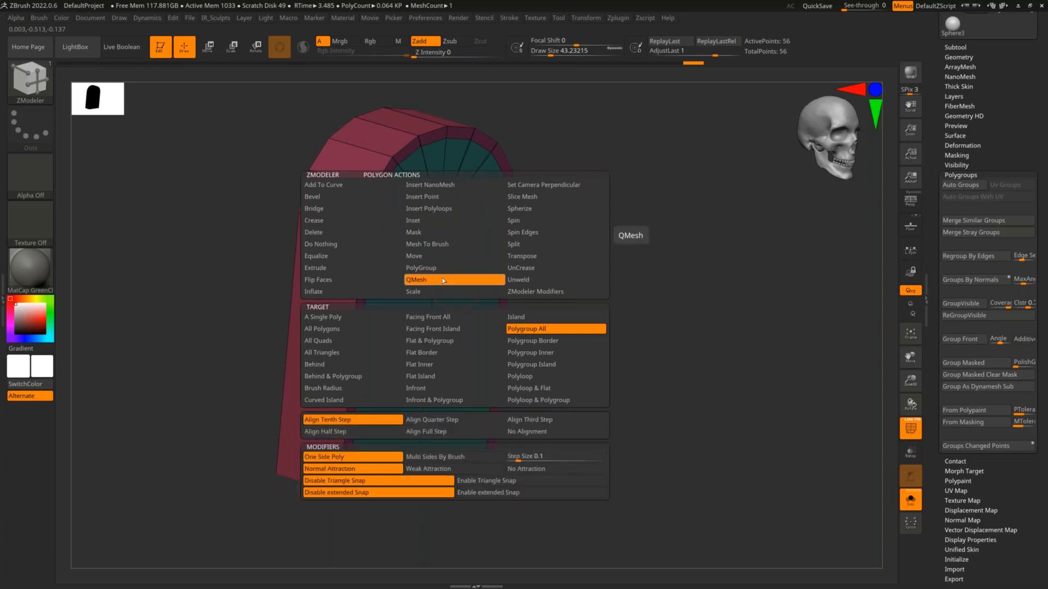
{"action": "key", "text": "space"}
{"action": "left_click_drag", "start_coordinate": [475, 314], "coordinate": [464, 309]}
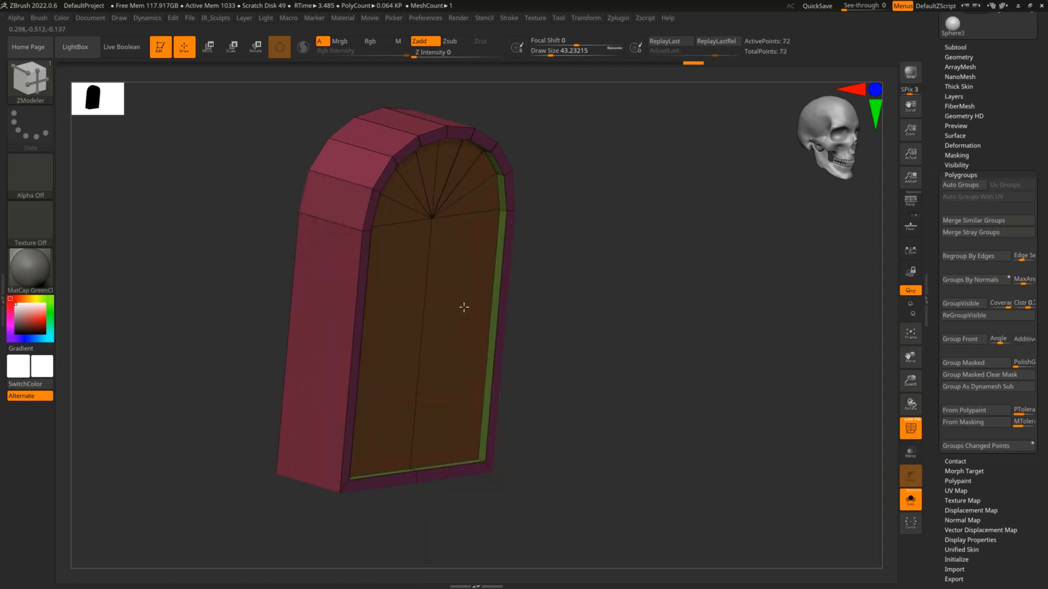
- Examine the recessed front panel and its border from angled and straight-on views
{"action": "mouse_move", "coordinate": [452, 318]}
{"action": "right_mouse_down"}
{"action": "mouse_move", "coordinate": [545, 320]}
{"action": "mouse_move", "coordinate": [657, 343]}
{"action": "mouse_move", "coordinate": [592, 299]}
{"action": "mouse_move", "coordinate": [627, 307]}
{"action": "mouse_move", "coordinate": [603, 311]}
{"action": "mouse_move", "coordinate": [617, 335]}
{"action": "mouse_move", "coordinate": [611, 327]}
{"action": "mouse_move", "coordinate": [875, 264]}
{"action": "right_mouse_up"}
{"action": "key", "text": "shift"}
{"action": "key", "text": "shift+f"}
{"action": "key", "text": "shift+f"}
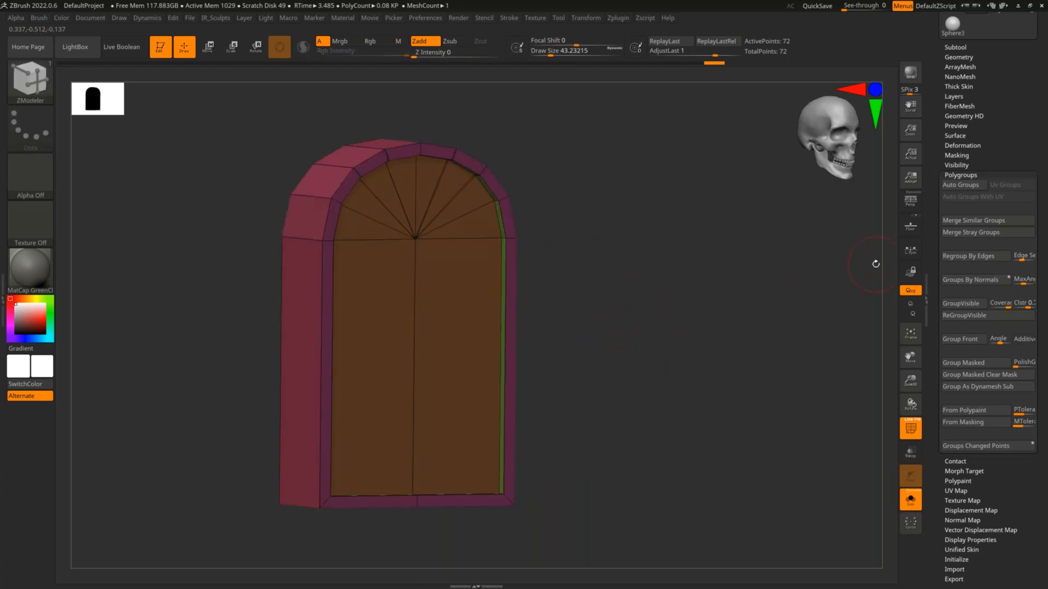
{"action": "left_click", "coordinate": [960, 175]}
{"action": "right_click_drag", "start_coordinate": [650, 284], "coordinate": [656, 290]}
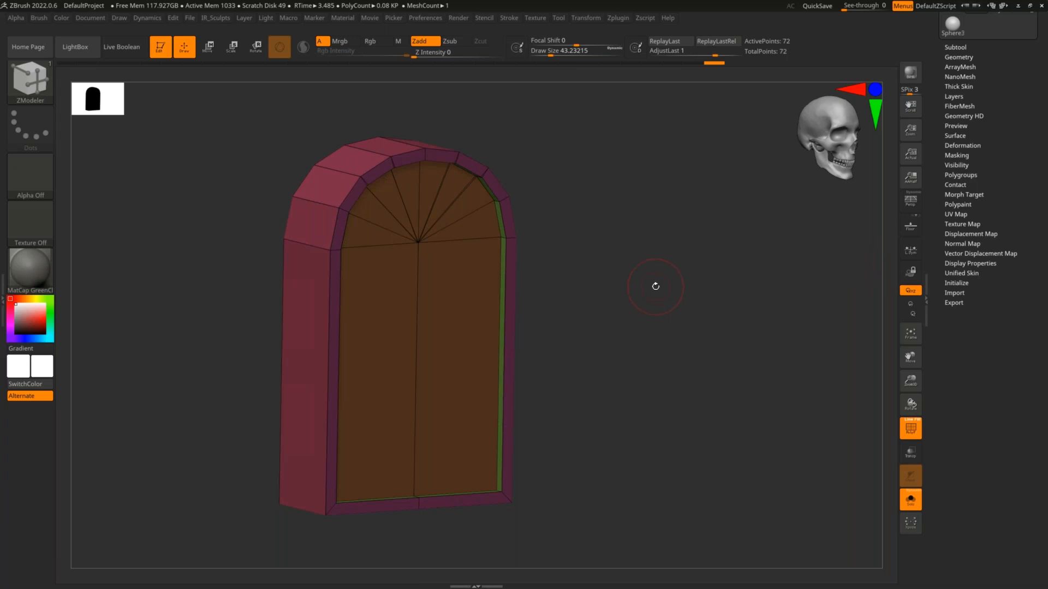
{"action": "right_click_drag", "start_coordinate": [668, 302], "coordinate": [631, 265], "text": "shift"}
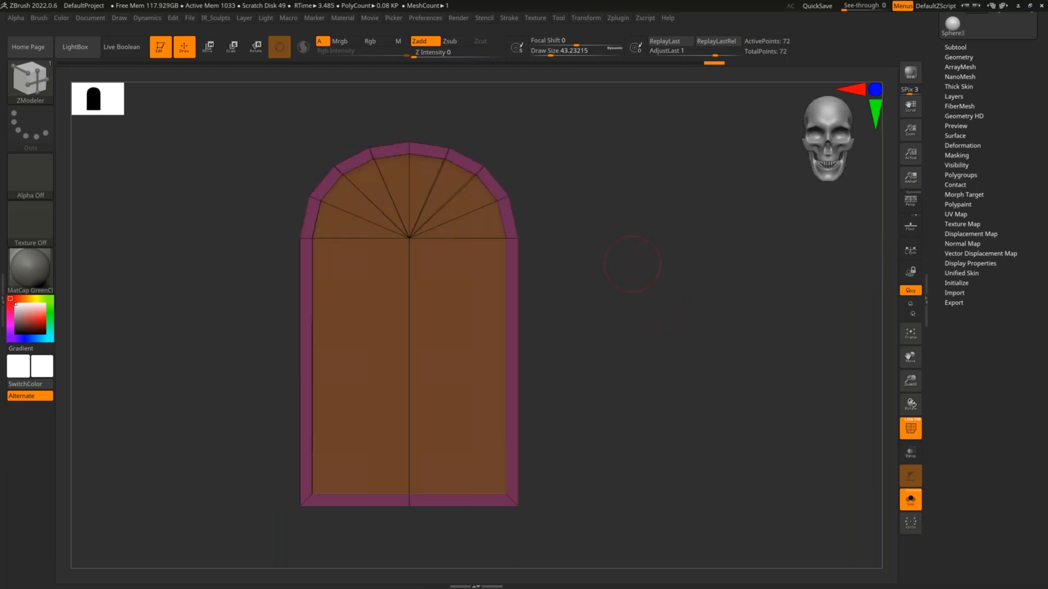
{"action": "left_click_drag", "start_coordinate": [618, 277], "coordinate": [631, 288]}
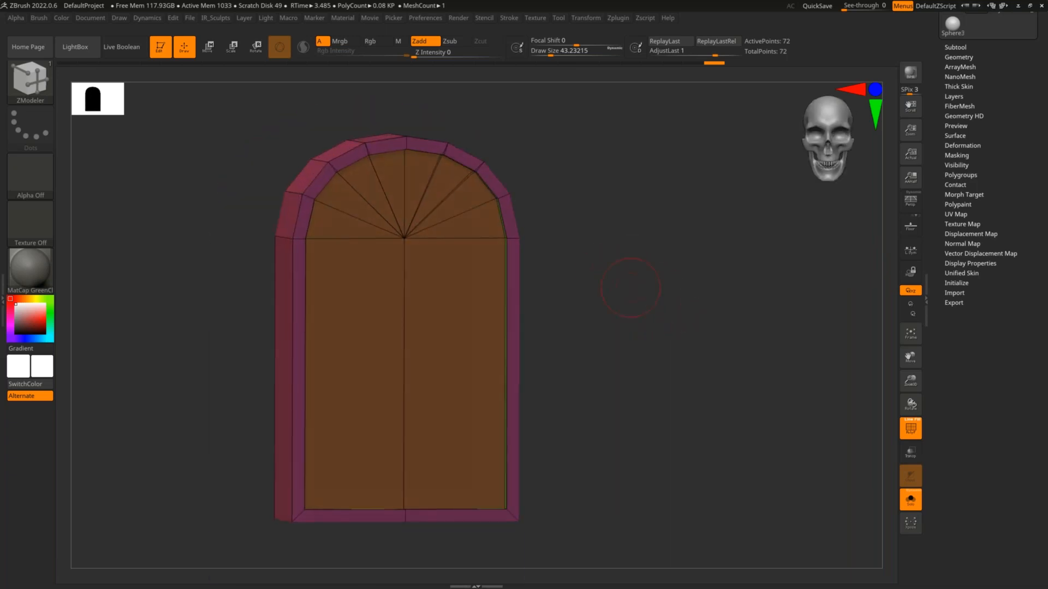
- Undo the panel recess and the inset on the tombstone's front face
{"action": "key", "text": "ctrl+z"}
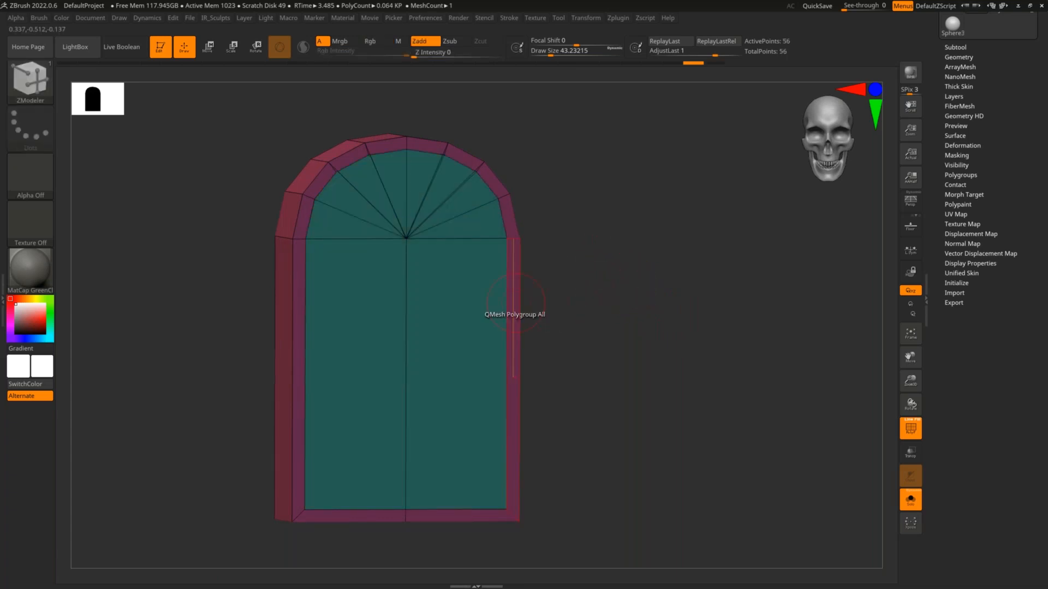
{"action": "key", "text": "ctrl+z"}
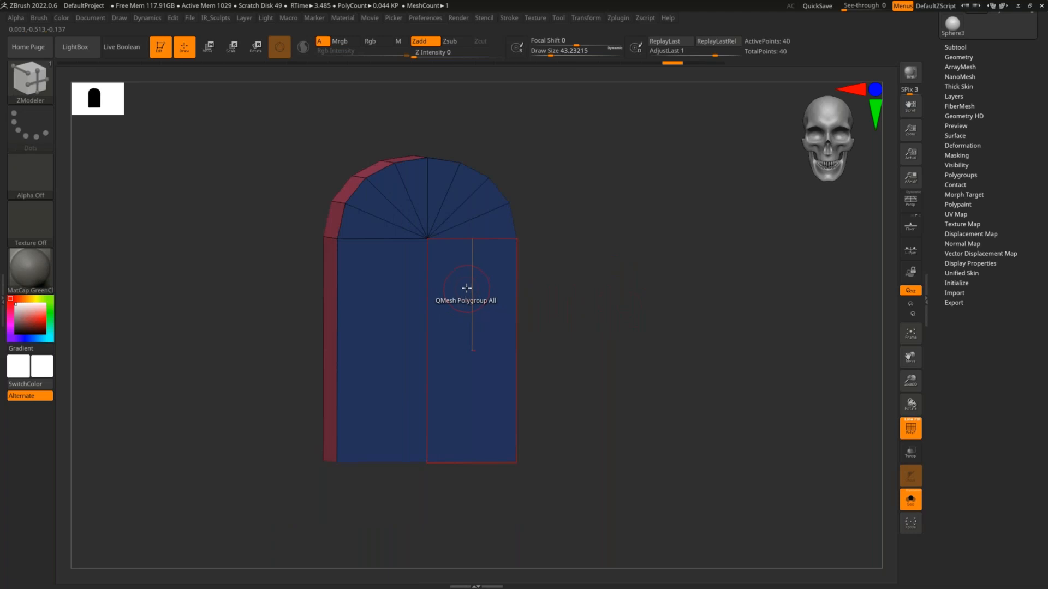
{"action": "left_click_drag", "start_coordinate": [577, 282], "coordinate": [568, 328], "text": "shift"}
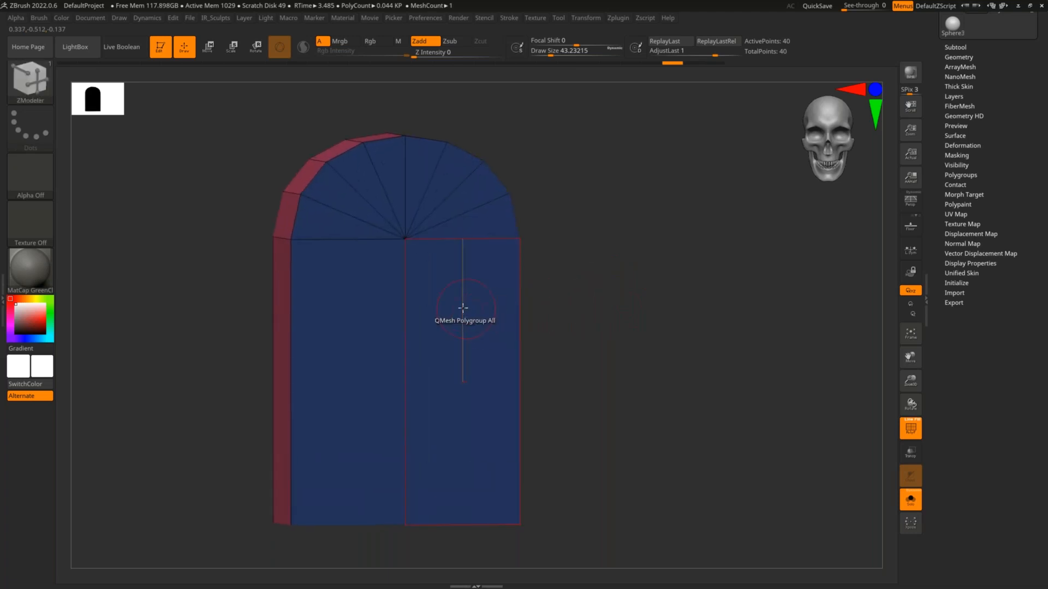
- Switch the polygon action to Inset on Polygroup All with a Custom Equidistant Snap of 0.03
{"action": "key", "text": "space"}
{"action": "key", "text": "space"}
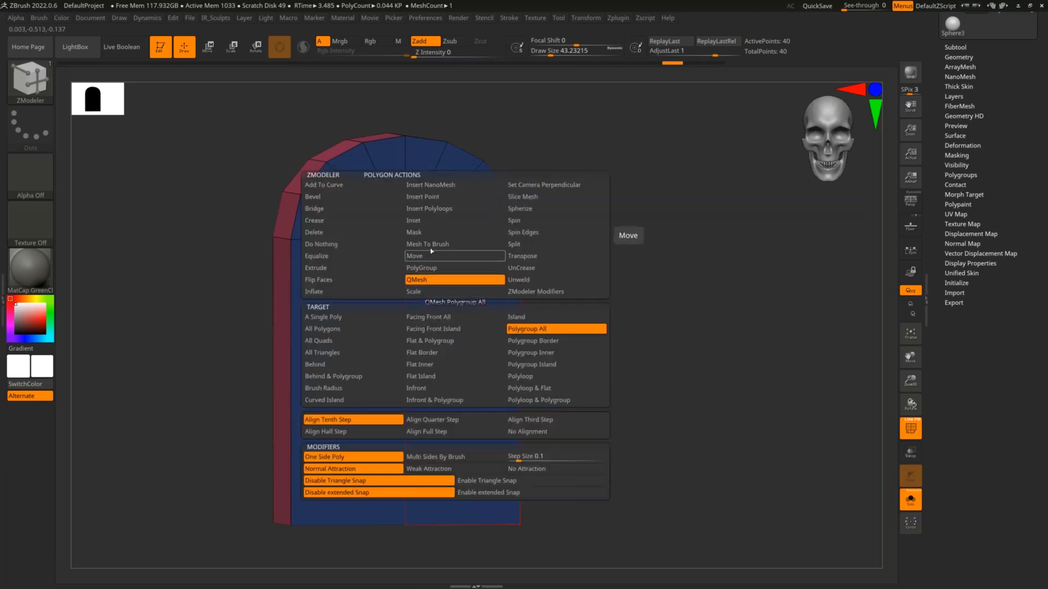
{"action": "left_click", "coordinate": [429, 221]}
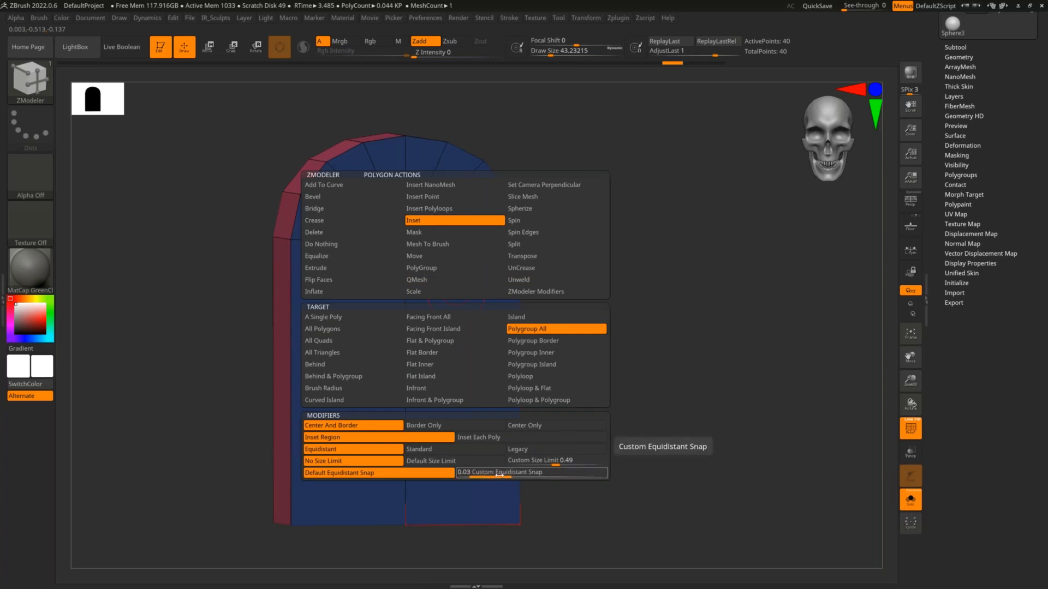
{"action": "left_click", "coordinate": [481, 474]}
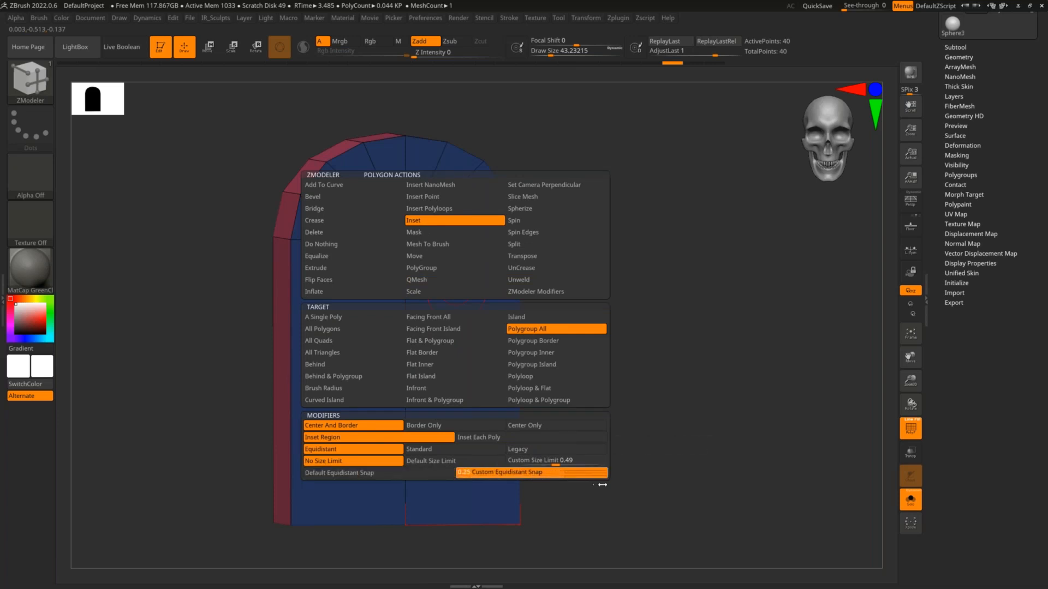
{"action": "left_click", "coordinate": [609, 475]}
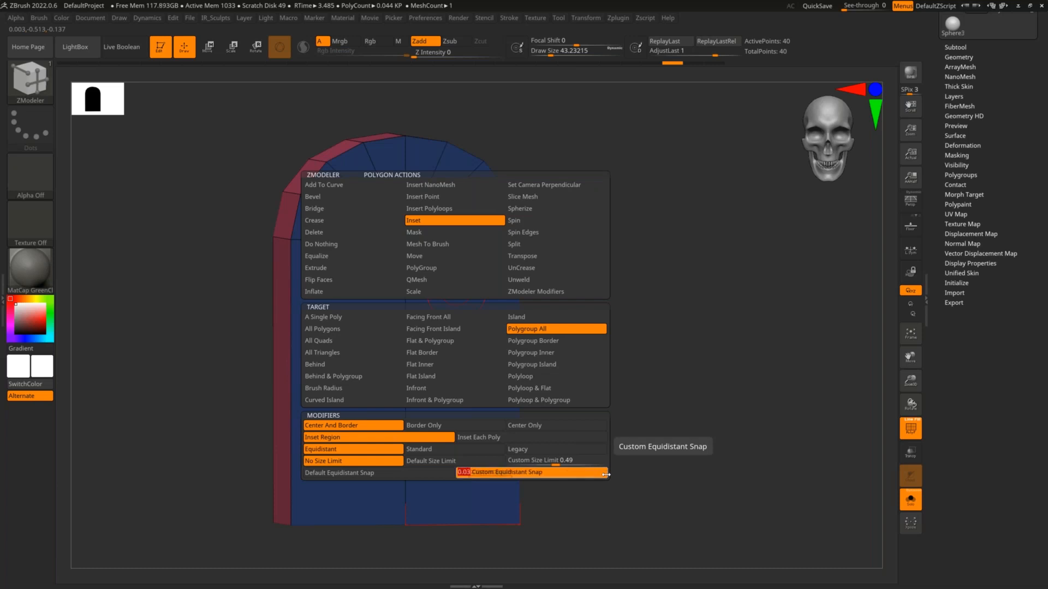
{"action": "key", "text": "Return"}
- Inset the tombstone's front polygroup using the custom snap, and undo it
{"action": "left_click", "coordinate": [474, 298]}
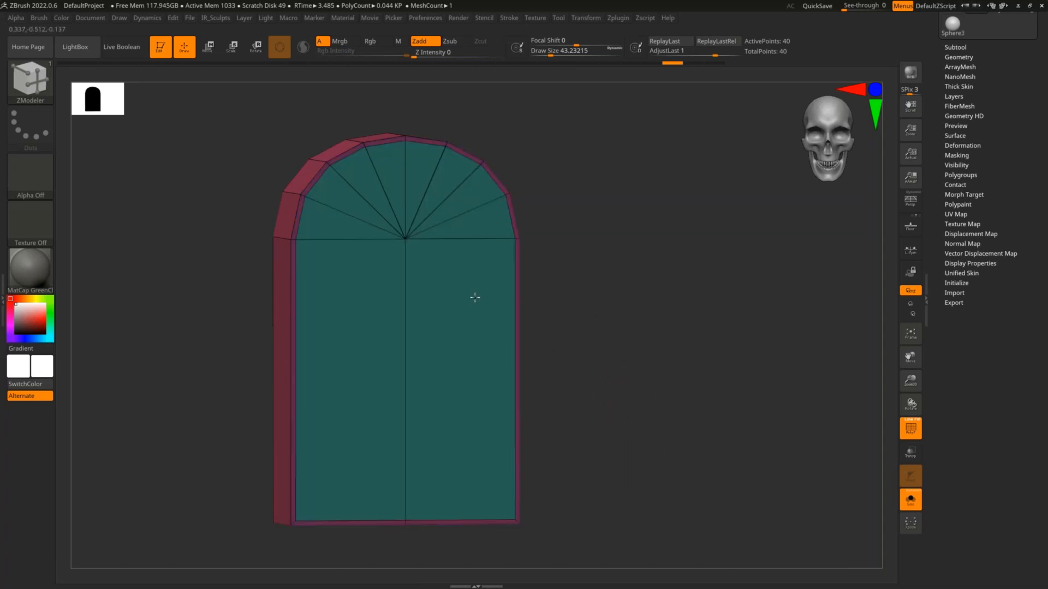
{"action": "mouse_move", "coordinate": [461, 293]}
{"action": "left_mouse_down"}
{"action": "mouse_move", "coordinate": [451, 306]}
{"action": "mouse_move", "coordinate": [435, 168]}
{"action": "mouse_move", "coordinate": [428, 188]}
{"action": "mouse_move", "coordinate": [457, 225]}
{"action": "left_mouse_up"}
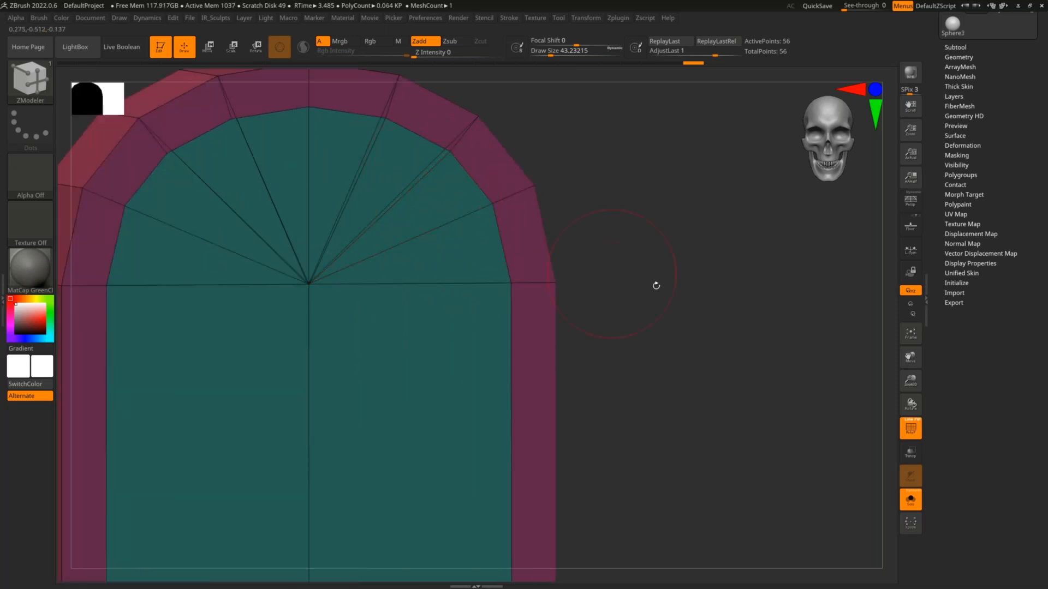
{"action": "key", "text": "ctrl+z"}
- Adjust the Custom Equidistant Snap value and inset the front polygroup again to form an even border
{"action": "left_click_drag", "start_coordinate": [610, 304], "coordinate": [601, 255], "text": "alt"}
{"action": "right_click_drag", "start_coordinate": [617, 280], "coordinate": [617, 266], "text": "ctrl"}
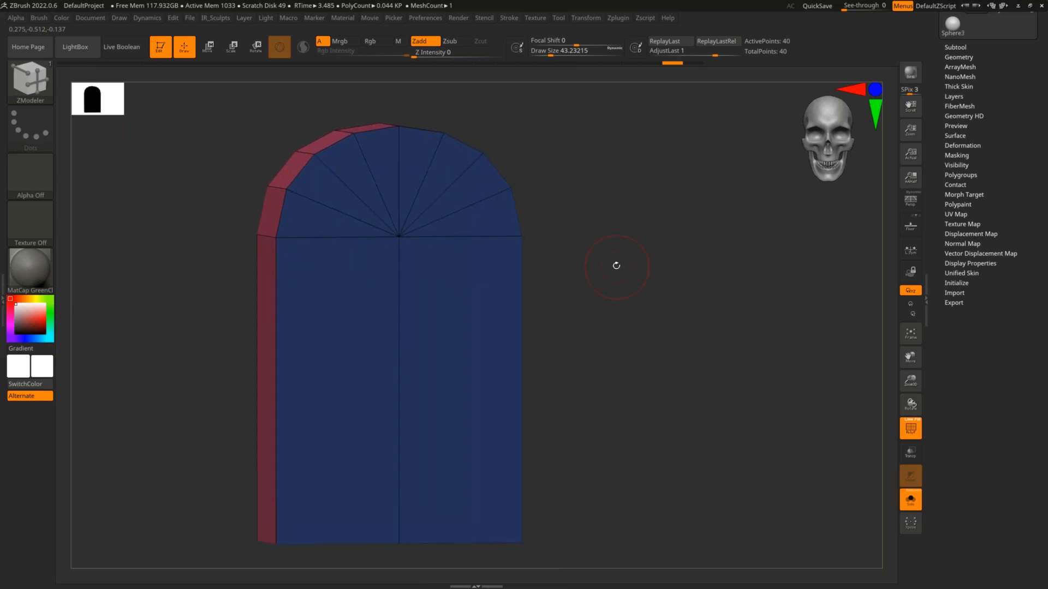
{"action": "left_click_drag", "start_coordinate": [606, 269], "coordinate": [622, 301]}
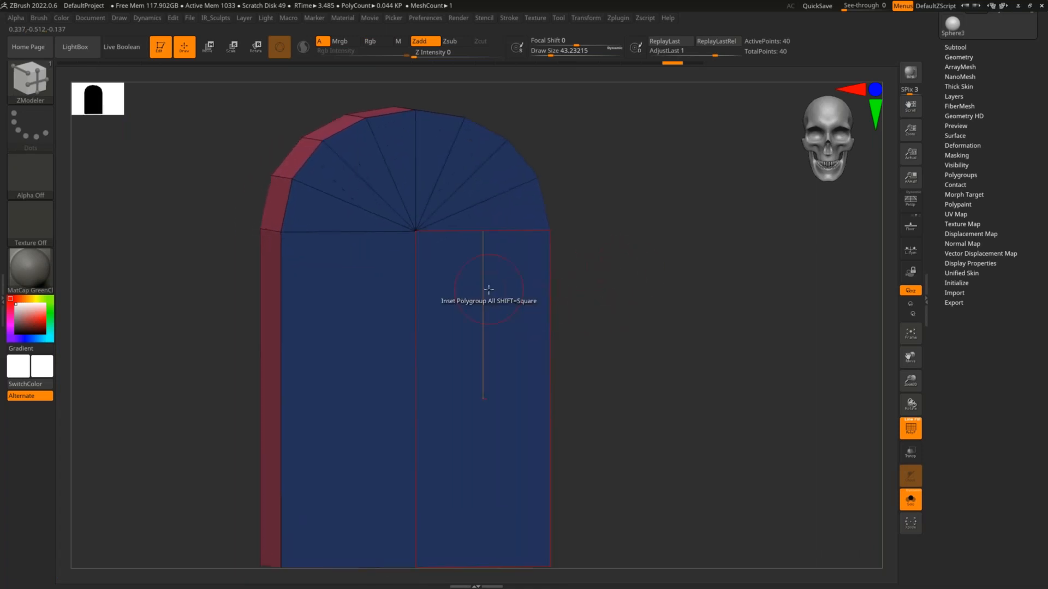
{"action": "key", "text": "space"}
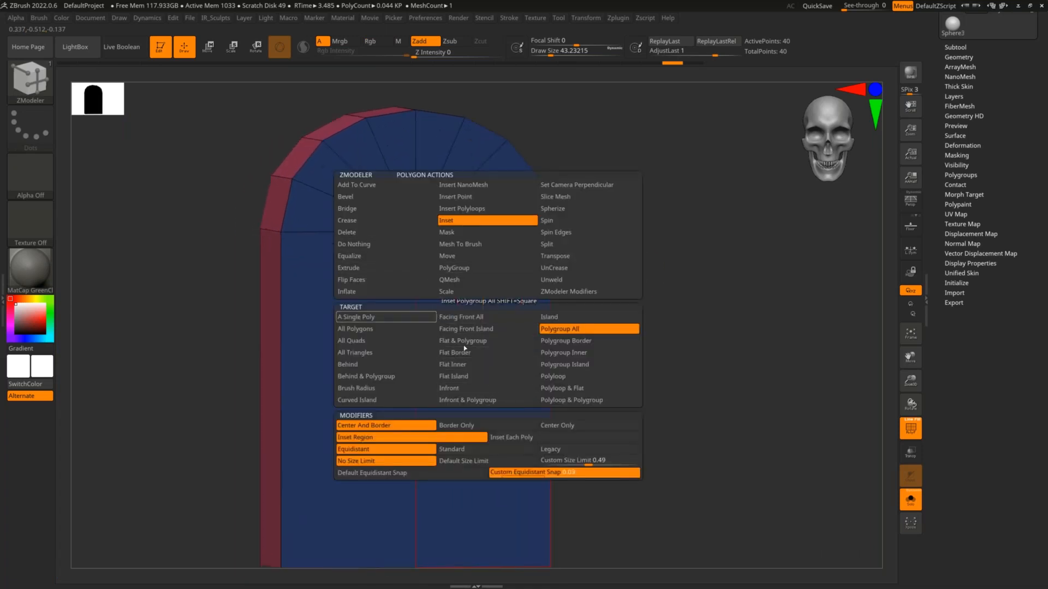
{"action": "left_click_drag", "start_coordinate": [543, 473], "coordinate": [549, 477]}
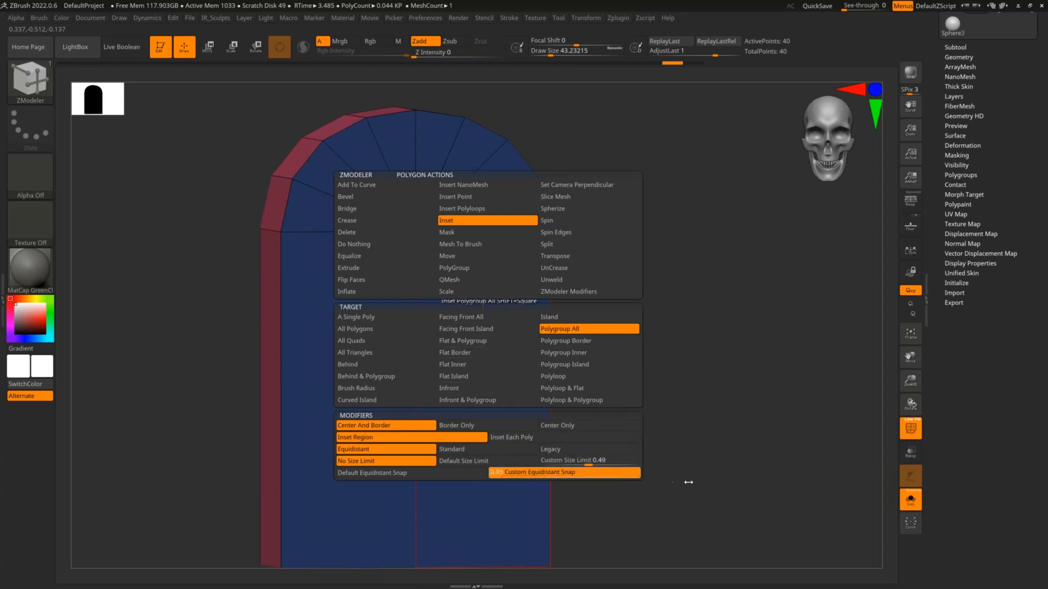
{"action": "left_click_drag", "start_coordinate": [556, 405], "coordinate": [501, 375]}
- Examine the inset border and the edges converging at the centre of the front face's rounded top
{"action": "right_click_drag", "start_coordinate": [615, 338], "coordinate": [622, 389], "text": "ctrl"}
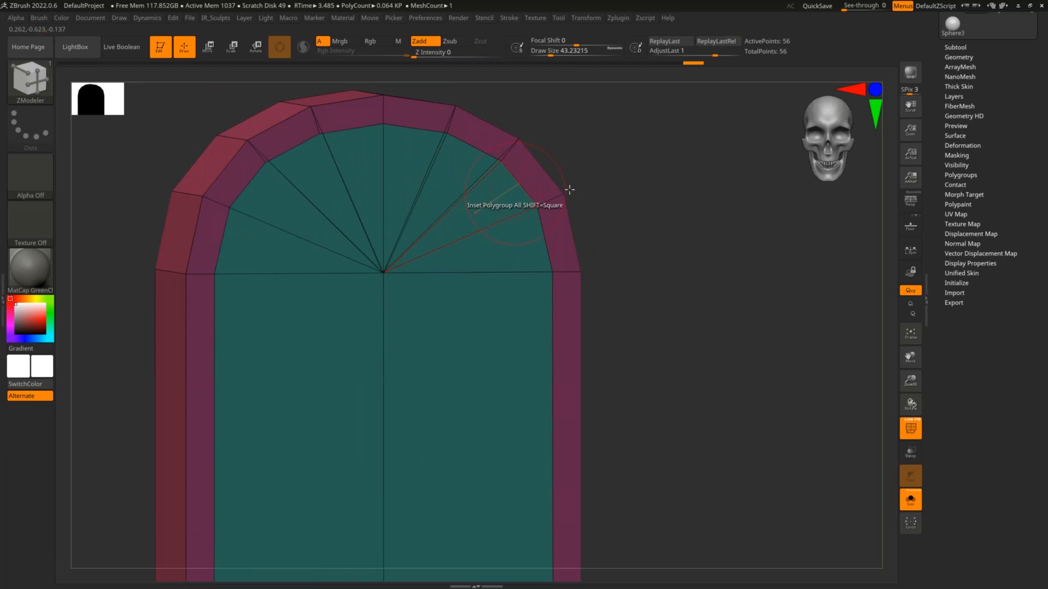
{"action": "right_click_drag", "start_coordinate": [570, 190], "coordinate": [616, 193]}
{"action": "right_click_drag", "start_coordinate": [451, 216], "coordinate": [481, 240]}
{"action": "key", "text": "f"}
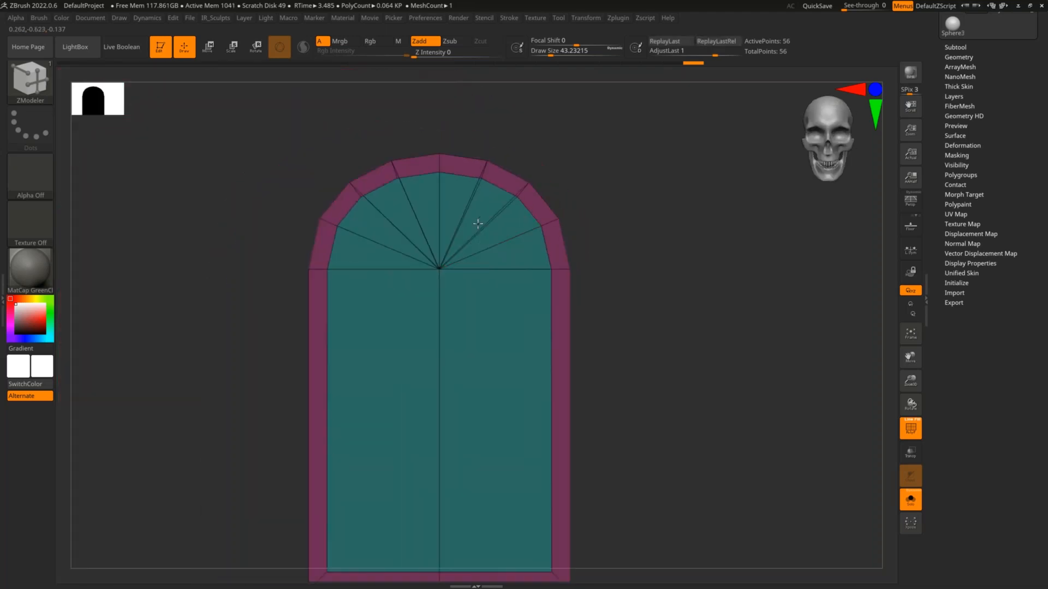
{"action": "right_click_drag", "start_coordinate": [645, 267], "coordinate": [620, 253]}
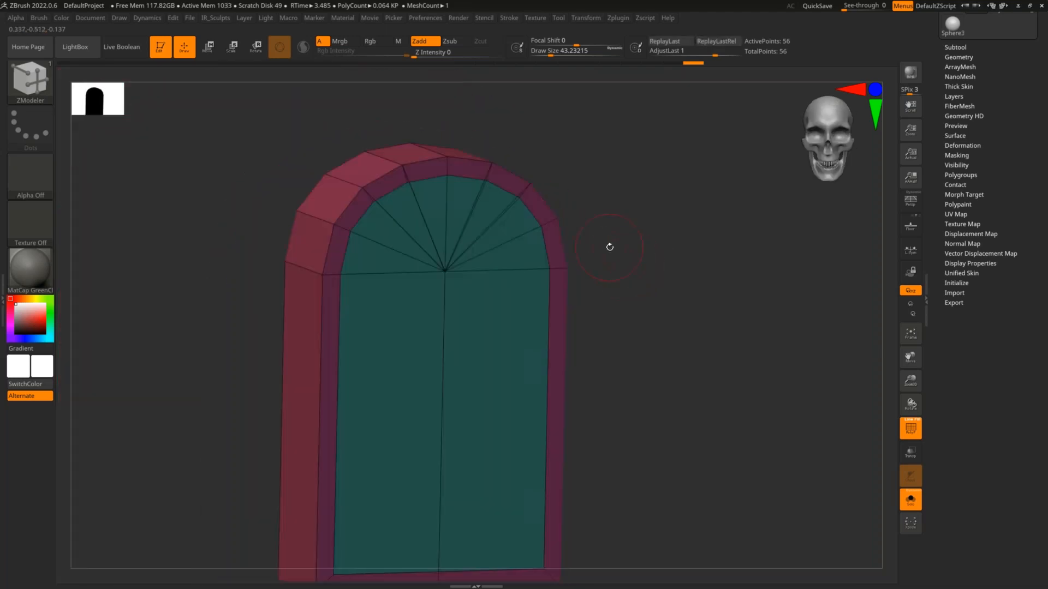
{"action": "right_click_drag", "start_coordinate": [632, 272], "coordinate": [584, 264], "text": "ctrl"}
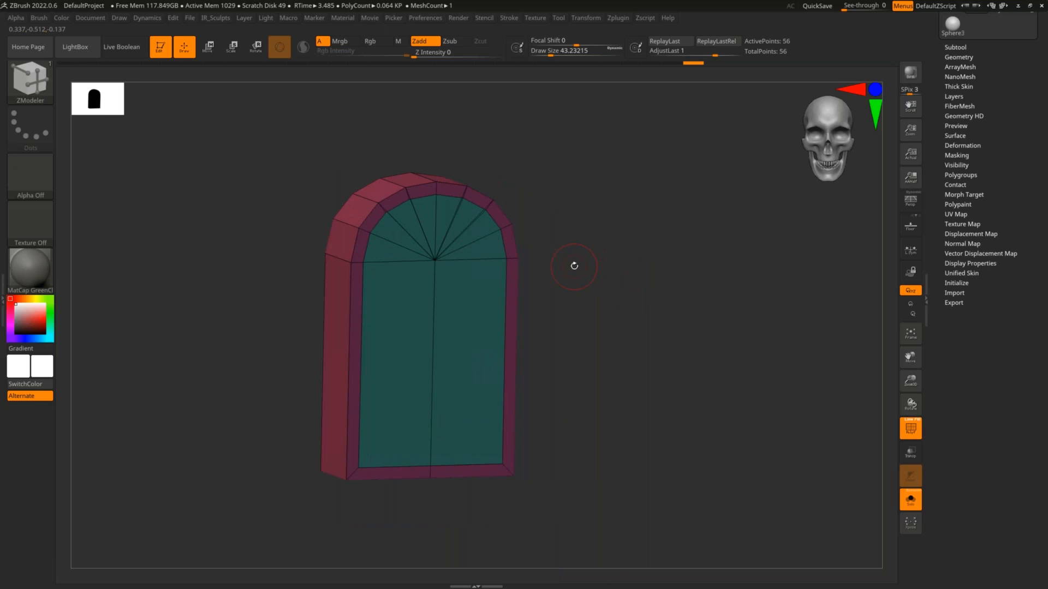
{"action": "key", "text": "shift"}
{"action": "right_click_drag", "start_coordinate": [478, 224], "coordinate": [600, 295], "text": "ctrl"}
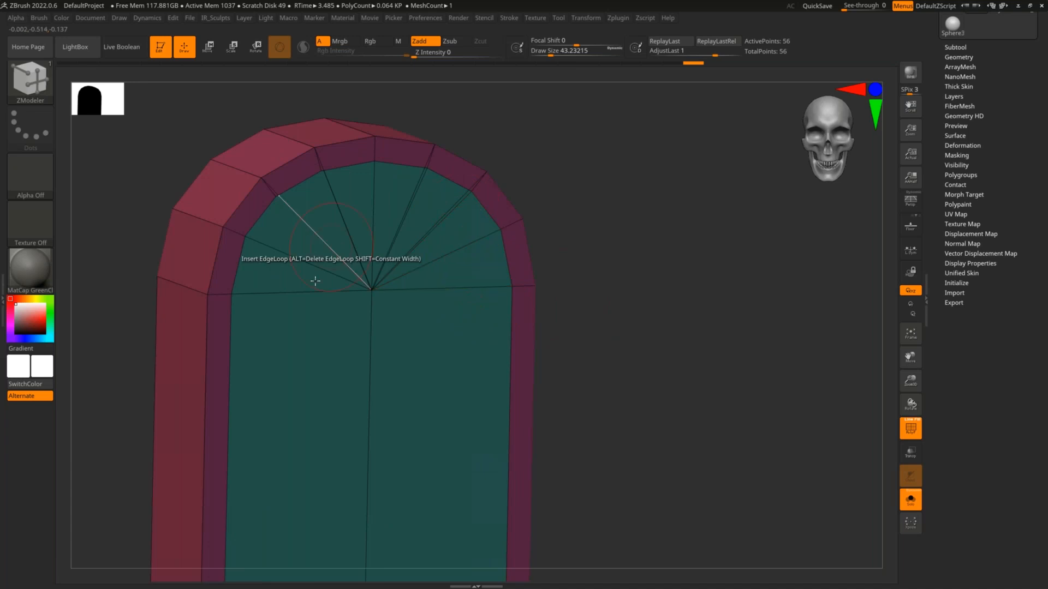
- Undo the front inset and insert a single edge loop just inside the front face's outline
{"action": "key", "text": "ctrl+z"}
{"action": "key", "text": "ctrl+z"}
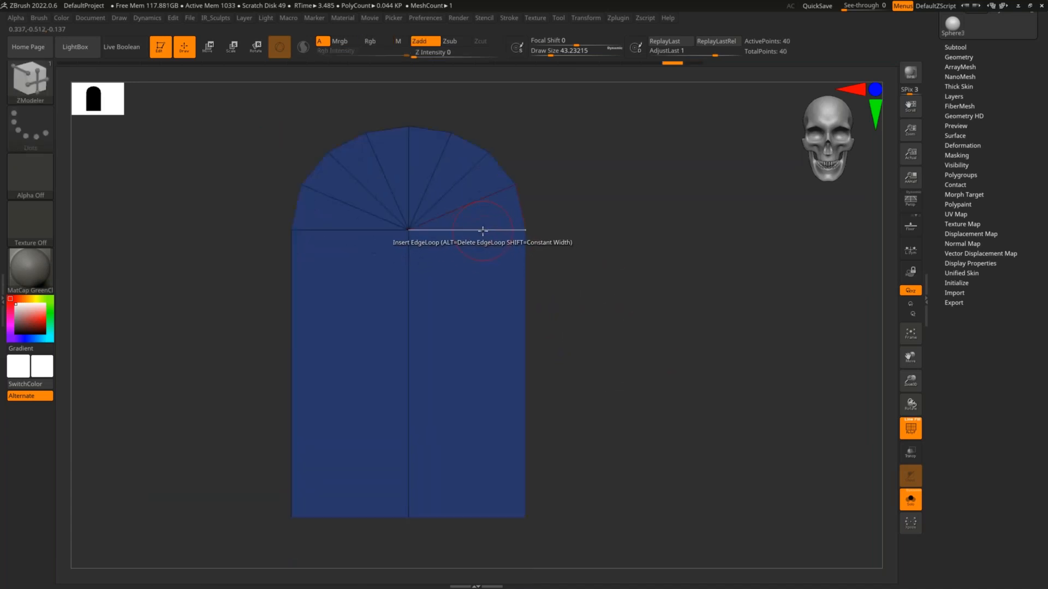
{"action": "key", "text": "space"}
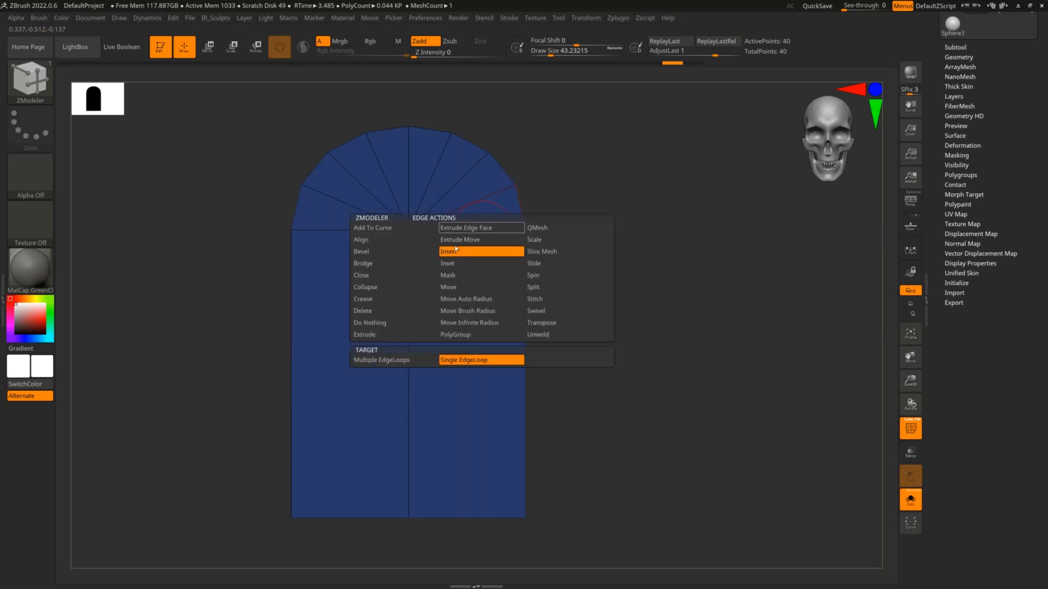
{"action": "left_click_drag", "start_coordinate": [474, 241], "coordinate": [562, 251]}
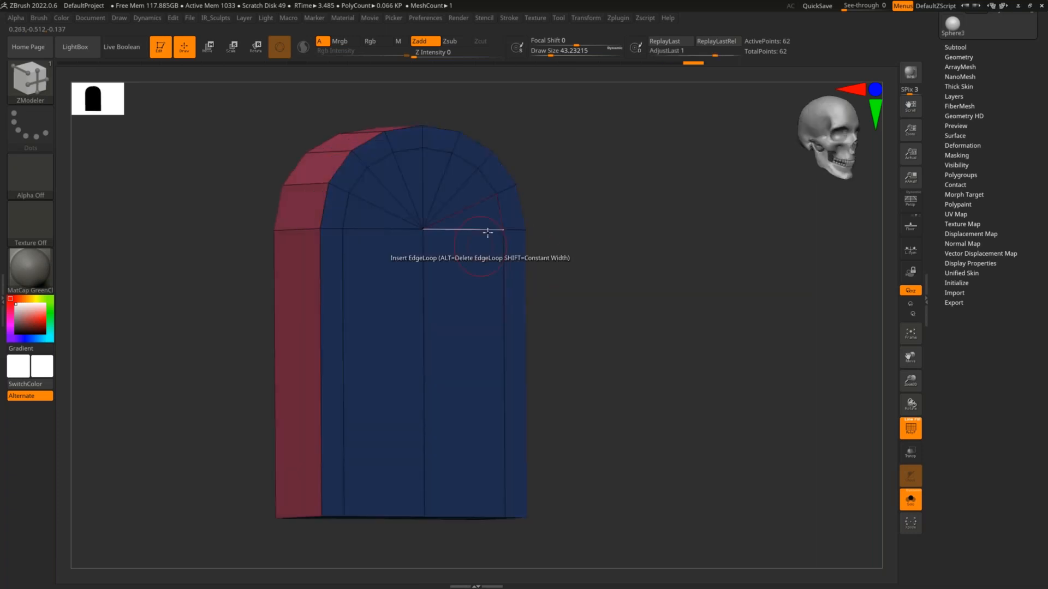
- Mark all the faces enclosed by the front edge loop as one temporary polygroup
{"action": "left_click", "coordinate": [431, 197]}
{"action": "left_click", "coordinate": [397, 215]}
{"action": "left_click", "coordinate": [391, 284]}
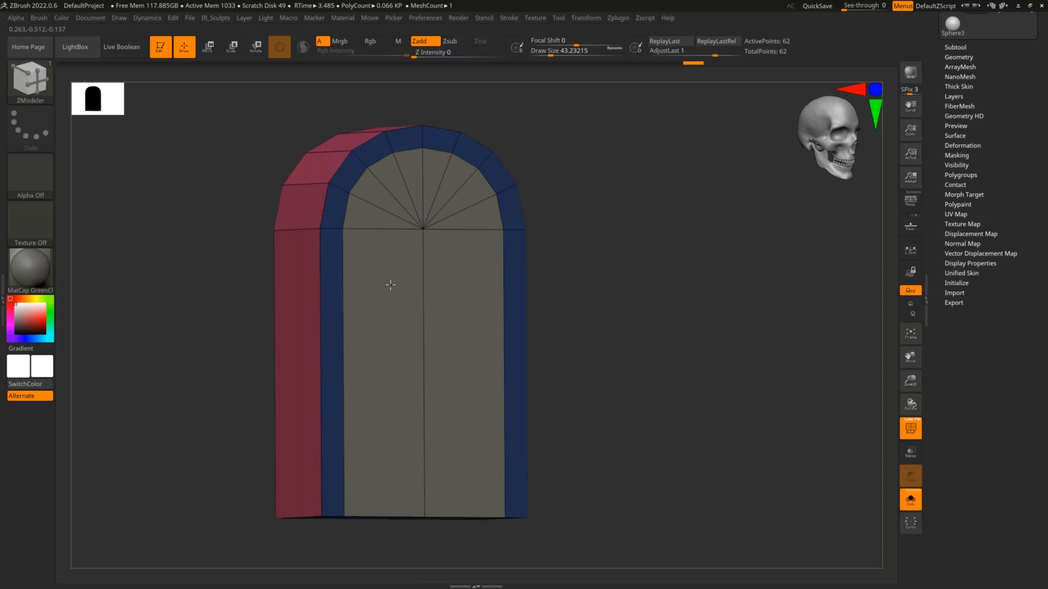
- Set the polygon action to QMesh with the Polygroup All target and examine the underside of the tombstone
{"action": "left_click_drag", "start_coordinate": [538, 262], "coordinate": [568, 289]}
{"action": "key", "text": "space"}
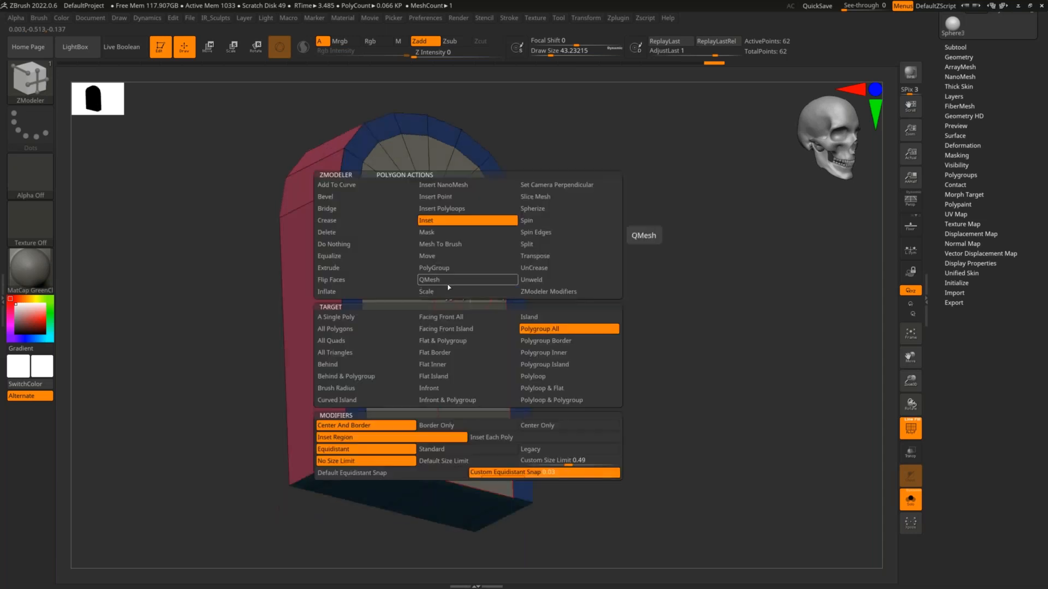
{"action": "left_click", "coordinate": [441, 280]}
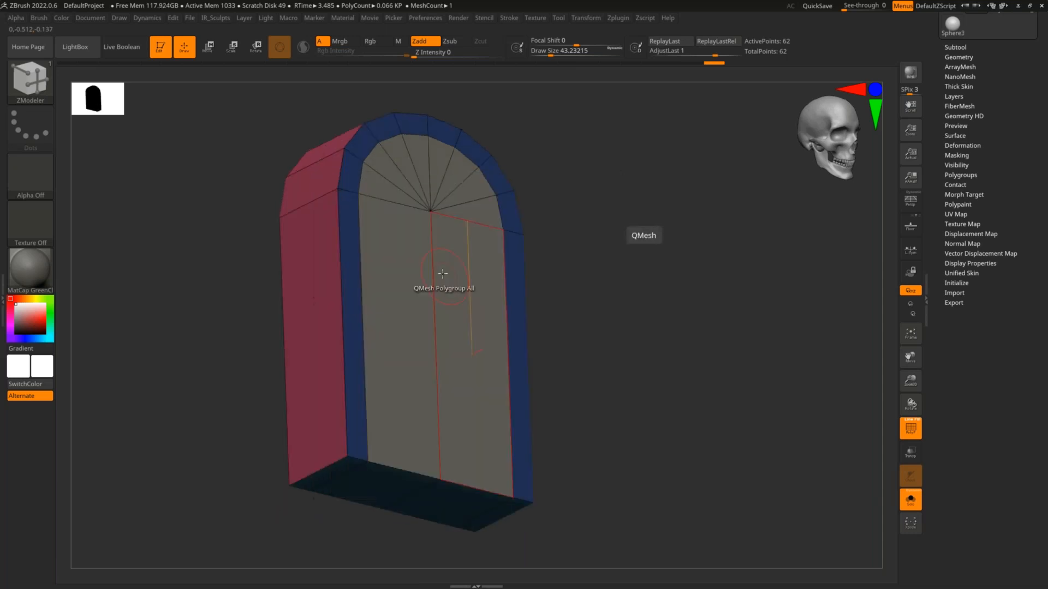
{"action": "left_click_drag", "start_coordinate": [456, 285], "coordinate": [462, 281]}
{"action": "mouse_move", "coordinate": [457, 284]}
{"action": "left_mouse_down"}
{"action": "mouse_move", "coordinate": [448, 291]}
{"action": "mouse_move", "coordinate": [459, 280]}
{"action": "mouse_move", "coordinate": [449, 290]}
{"action": "mouse_move", "coordinate": [462, 310]}
{"action": "mouse_move", "coordinate": [475, 290]}
{"action": "mouse_move", "coordinate": [423, 368]}
{"action": "mouse_move", "coordinate": [445, 313]}
{"action": "mouse_move", "coordinate": [486, 283]}
{"action": "mouse_move", "coordinate": [356, 391]}
{"action": "mouse_move", "coordinate": [580, 349]}
{"action": "mouse_move", "coordinate": [517, 365]}
{"action": "mouse_move", "coordinate": [587, 309]}
{"action": "mouse_move", "coordinate": [613, 328]}
{"action": "mouse_move", "coordinate": [519, 287]}
{"action": "mouse_move", "coordinate": [608, 248]}
{"action": "mouse_move", "coordinate": [637, 317]}
{"action": "left_mouse_up"}
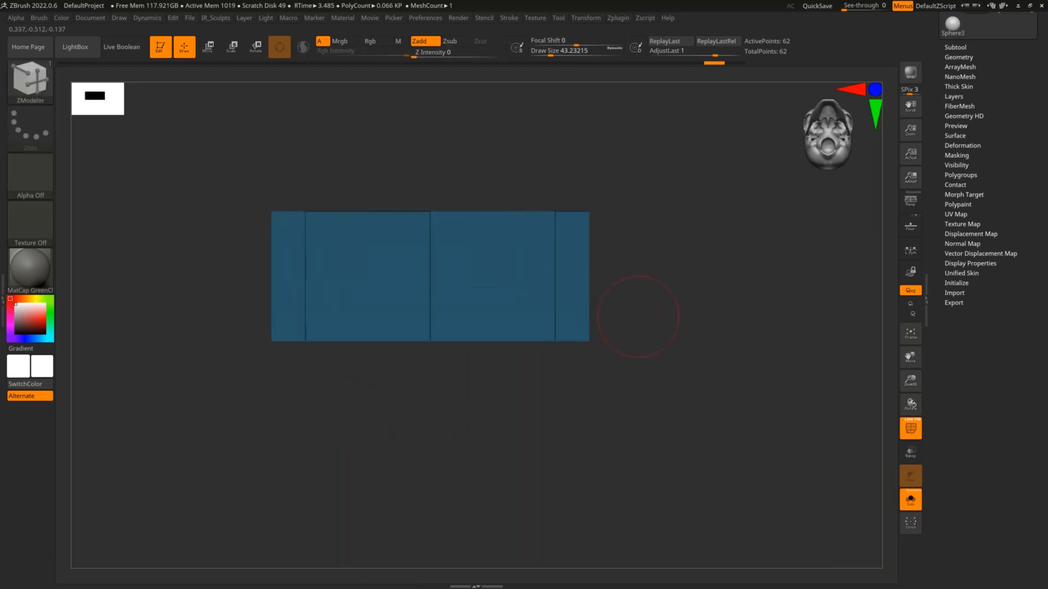
{"action": "key", "text": "space"}
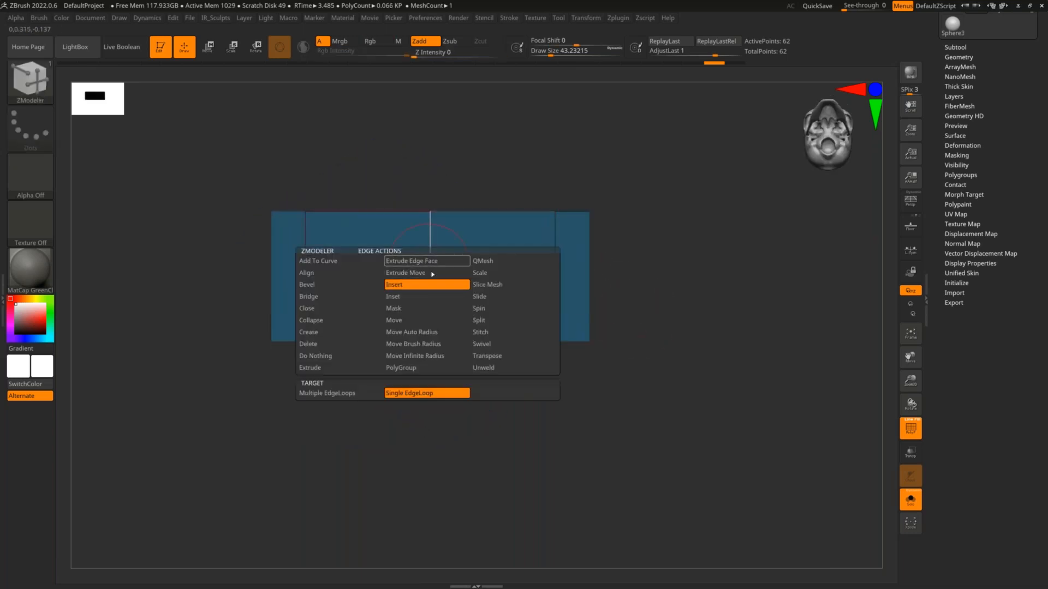
{"action": "left_click_drag", "start_coordinate": [628, 230], "coordinate": [571, 311]}
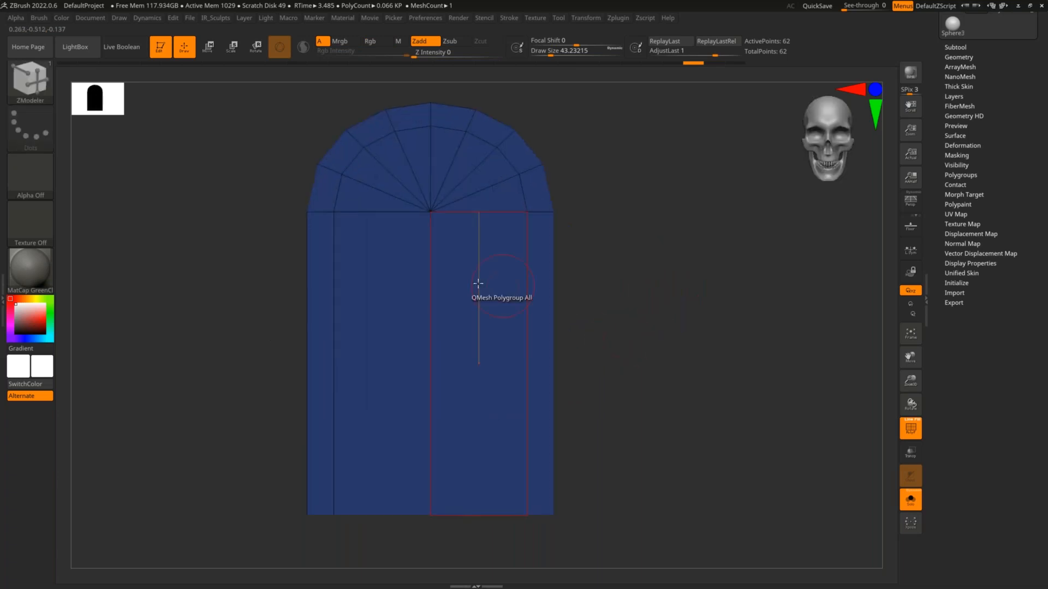
- Try the Extrude action with the A Single Poly target on the front face beside the centre edge, and undo it
{"action": "key", "text": "space"}
{"action": "left_click", "coordinate": [367, 270]}
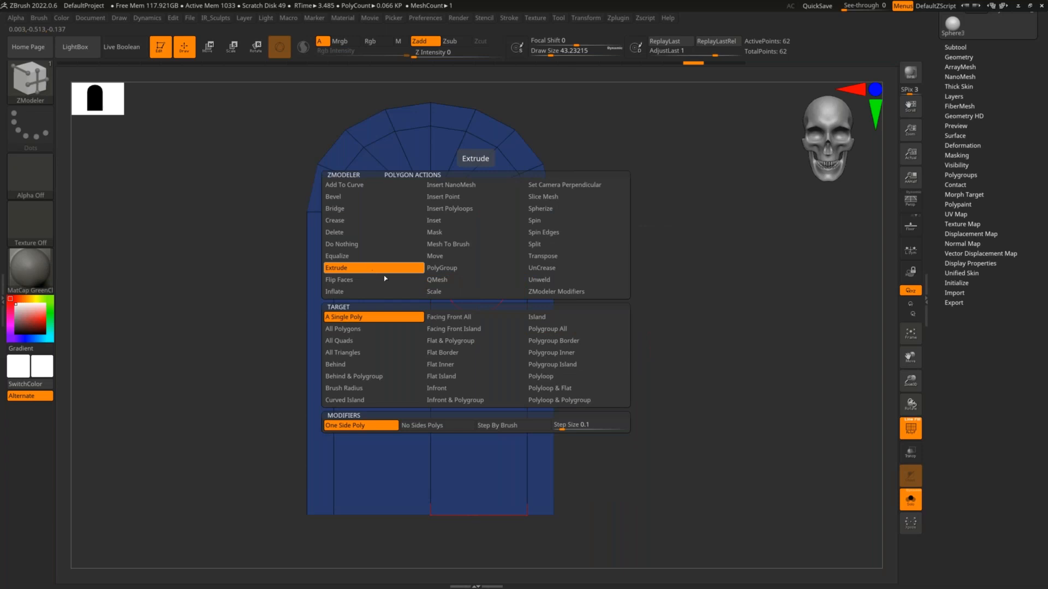
{"action": "left_click_drag", "start_coordinate": [584, 304], "coordinate": [639, 284]}
{"action": "left_click_drag", "start_coordinate": [485, 327], "coordinate": [671, 193]}
{"action": "left_click_drag", "start_coordinate": [694, 334], "coordinate": [607, 333]}
{"action": "key", "text": "ctrl+z"}
{"action": "key", "text": "ctrl+z"}
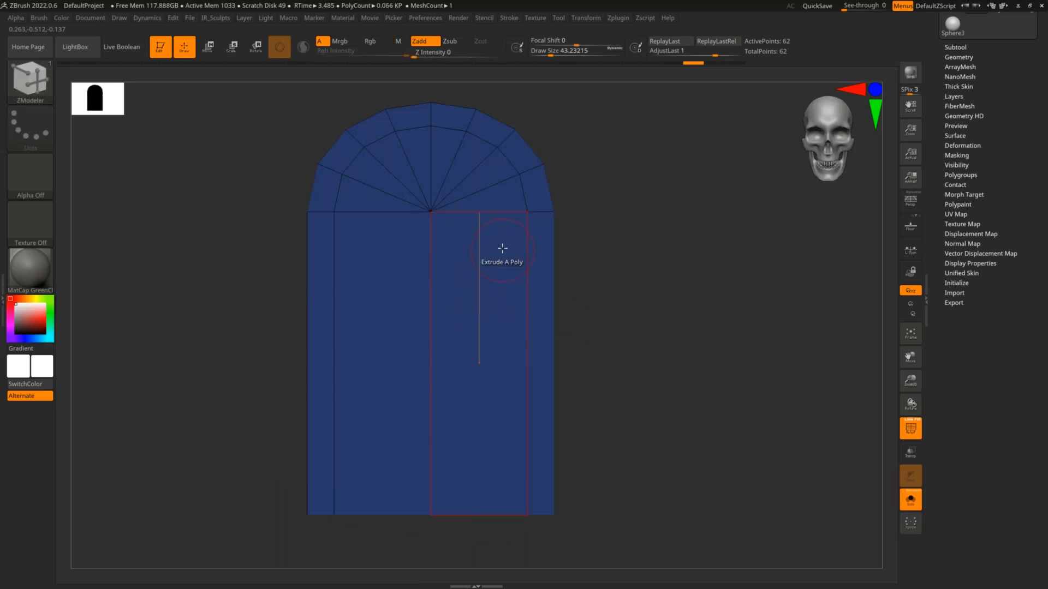
- Pull the tall front face on one side of the centre edge outward into a block using QMesh with Polygroup All
{"action": "left_click_drag", "start_coordinate": [612, 243], "coordinate": [493, 316], "text": "alt"}
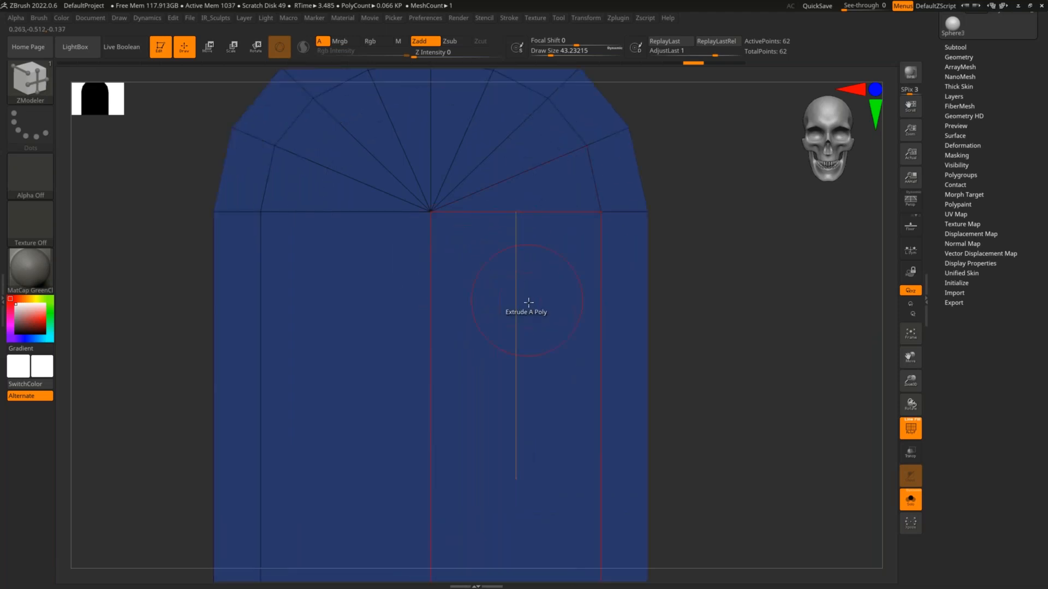
{"action": "left_click_drag", "start_coordinate": [723, 346], "coordinate": [622, 321]}
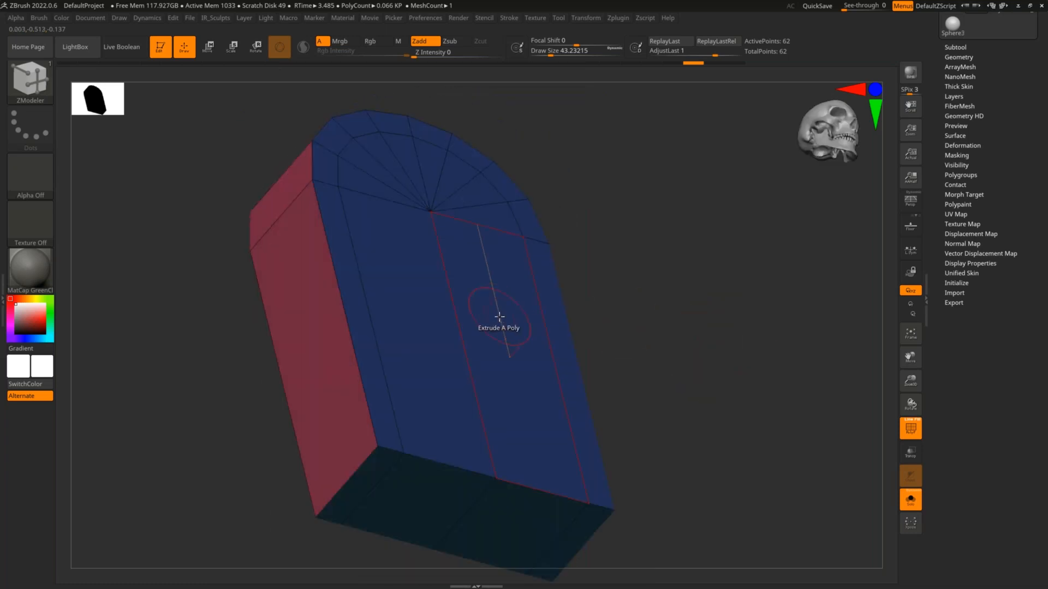
{"action": "key", "text": "space"}
{"action": "left_click", "coordinate": [475, 281]}
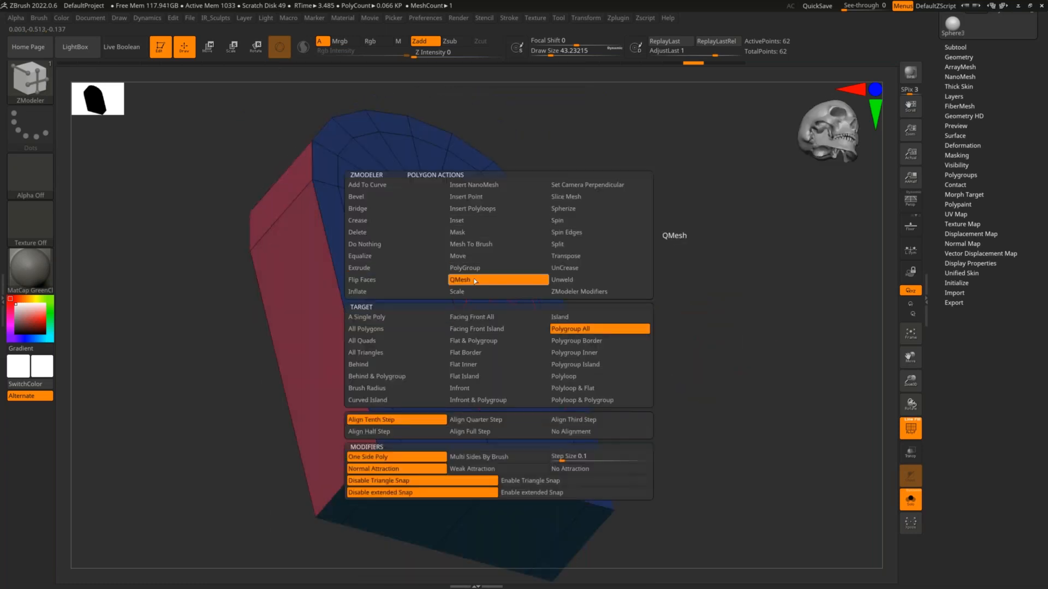
{"action": "left_click_drag", "start_coordinate": [505, 326], "coordinate": [599, 271]}
{"action": "left_click_drag", "start_coordinate": [677, 414], "coordinate": [709, 349], "text": "shift"}
{"action": "left_click_drag", "start_coordinate": [589, 200], "coordinate": [314, 232], "text": "ctrl"}
{"action": "left_click_drag", "start_coordinate": [586, 247], "coordinate": [655, 265]}
{"action": "left_click_drag", "start_coordinate": [795, 283], "coordinate": [797, 350], "text": "ctrl"}
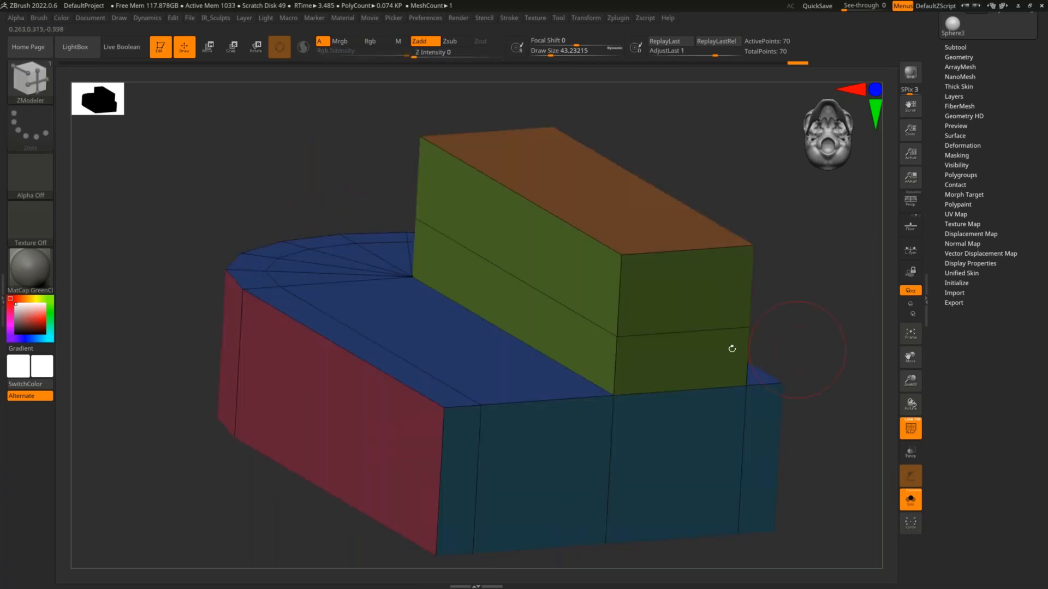
- Pull the neighbouring front face outward with QMesh and join it to the raised block with a slope
{"action": "left_click_drag", "start_coordinate": [479, 374], "coordinate": [582, 284]}
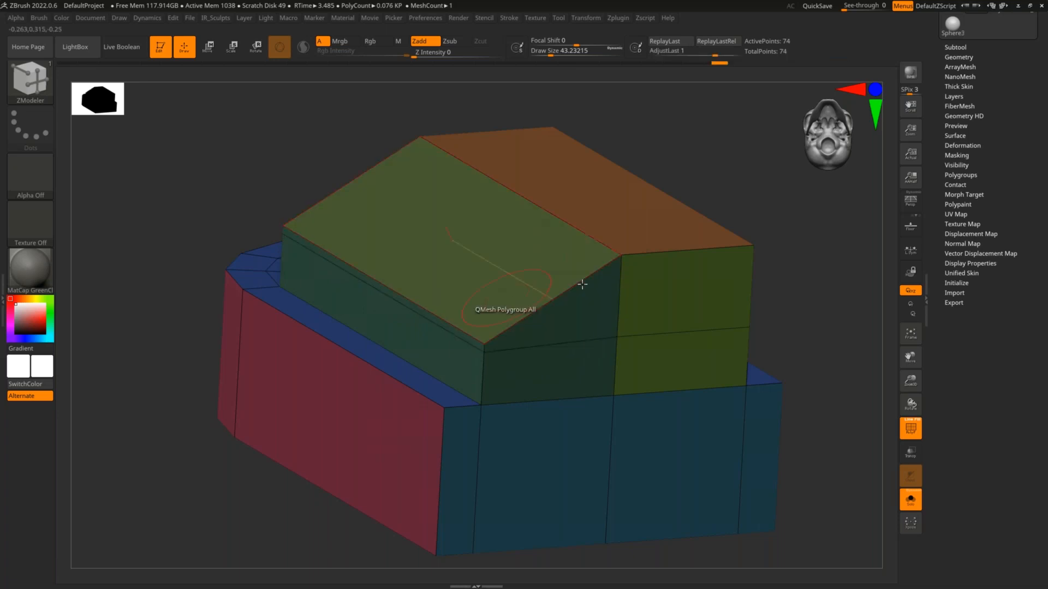
{"action": "left_click_drag", "start_coordinate": [775, 307], "coordinate": [596, 335], "text": "shift"}
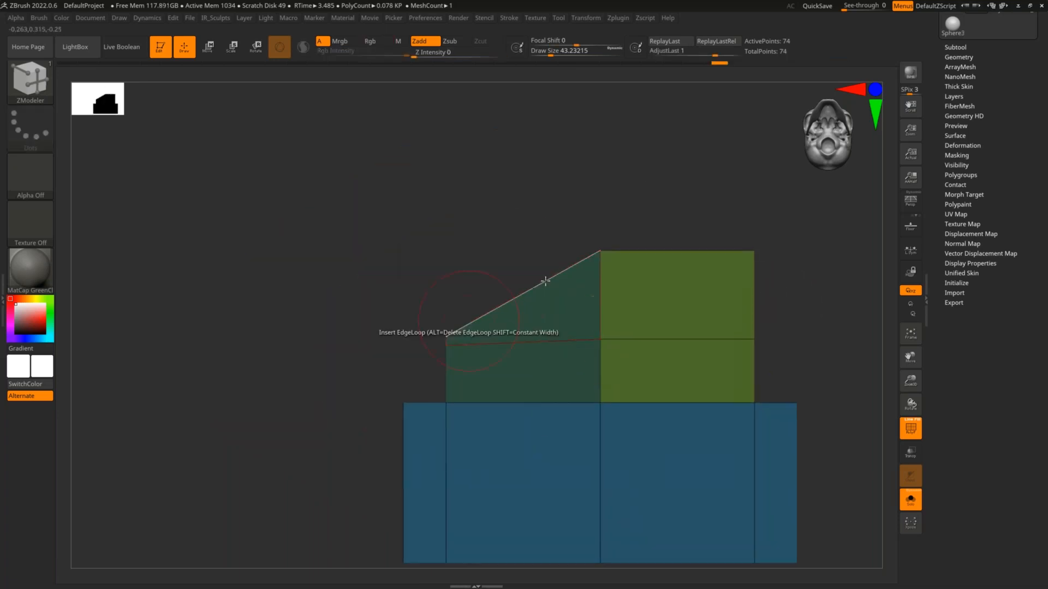
{"action": "left_click_drag", "start_coordinate": [465, 323], "coordinate": [472, 290]}
{"action": "left_click_drag", "start_coordinate": [759, 326], "coordinate": [710, 325], "text": "alt"}
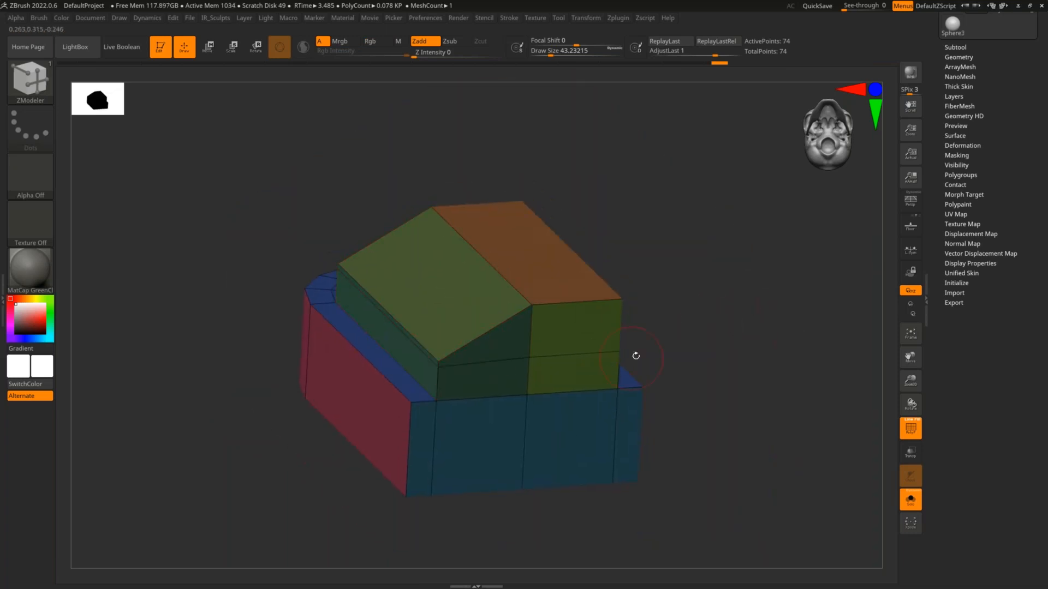
{"action": "left_click_drag", "start_coordinate": [637, 355], "coordinate": [709, 385]}
- Pull additional blocks and wedges out of the lower end of the raised shape with QMesh, adding an edge loop through it
{"action": "left_click", "coordinate": [639, 336]}
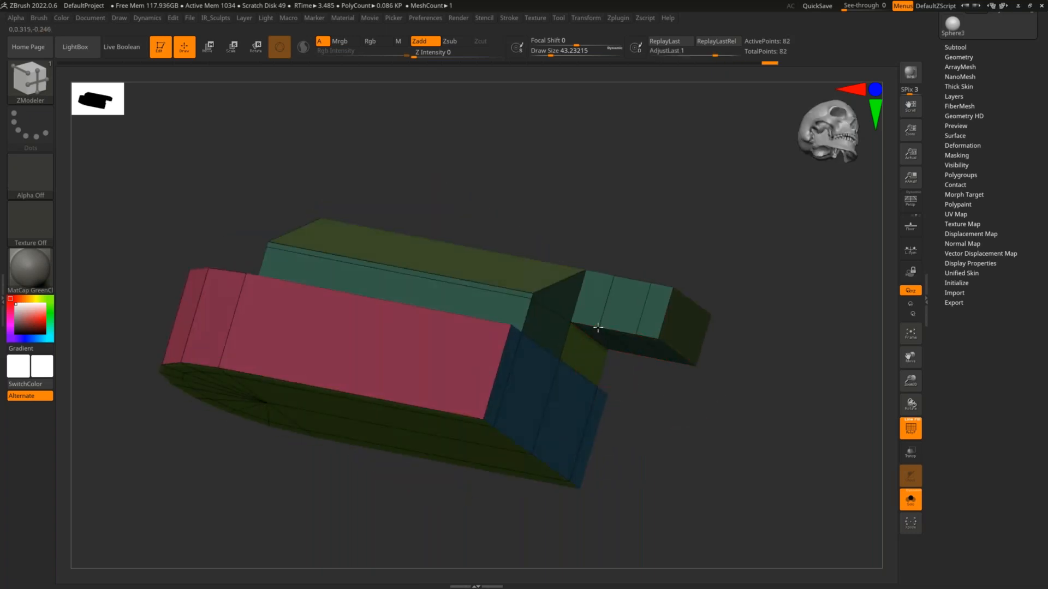
{"action": "left_click_drag", "start_coordinate": [580, 349], "coordinate": [638, 334]}
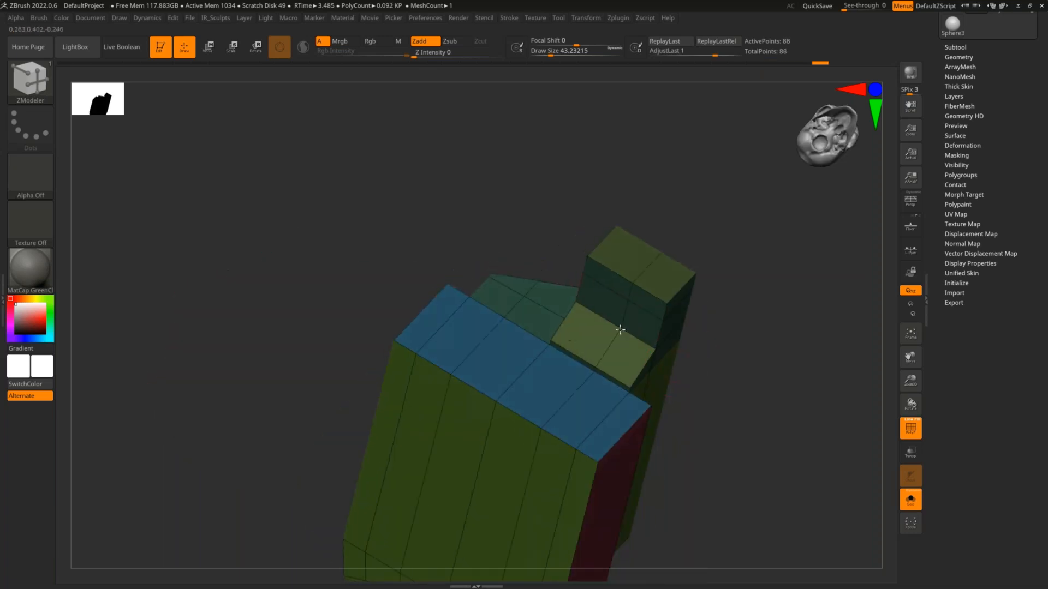
{"action": "left_click_drag", "start_coordinate": [698, 349], "coordinate": [732, 379]}
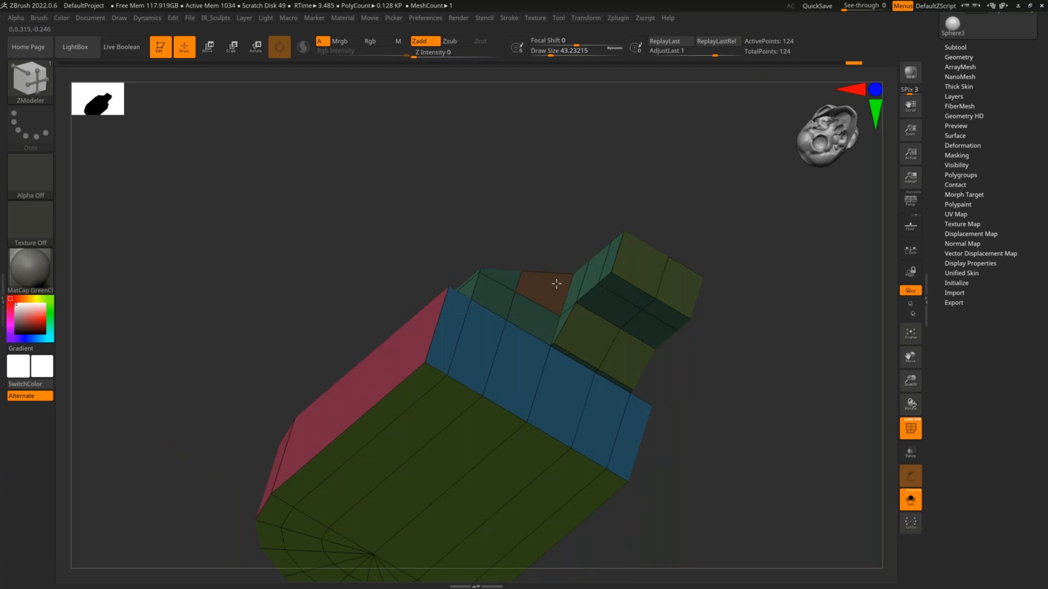
{"action": "left_click_drag", "start_coordinate": [542, 285], "coordinate": [571, 272]}
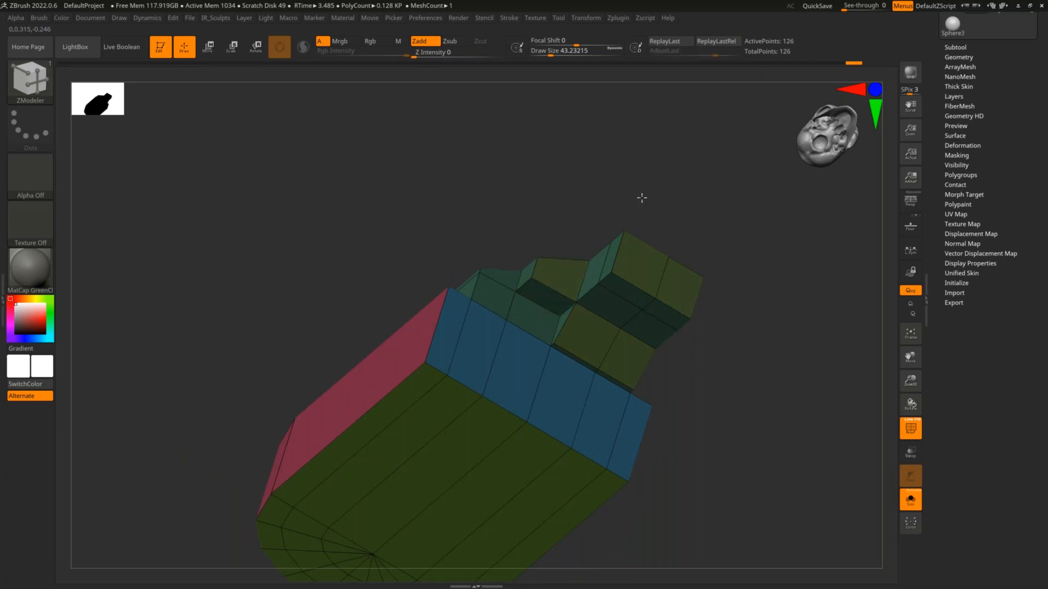
{"action": "left_click_drag", "start_coordinate": [552, 260], "coordinate": [602, 248]}
{"action": "right_click_drag", "start_coordinate": [667, 252], "coordinate": [611, 287]}
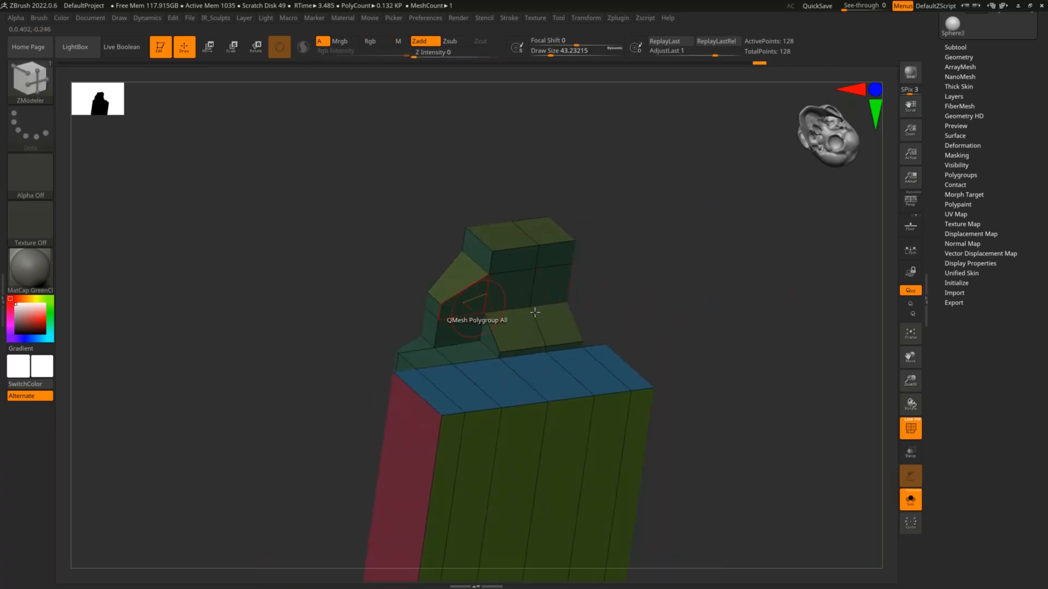
- Try stepping the end faces of the stacked blocks in and out with QMesh, undoing individual attempts
{"action": "right_click_drag", "start_coordinate": [667, 277], "coordinate": [666, 369], "text": "ctrl"}
{"action": "left_click_drag", "start_coordinate": [528, 236], "coordinate": [362, 165]}
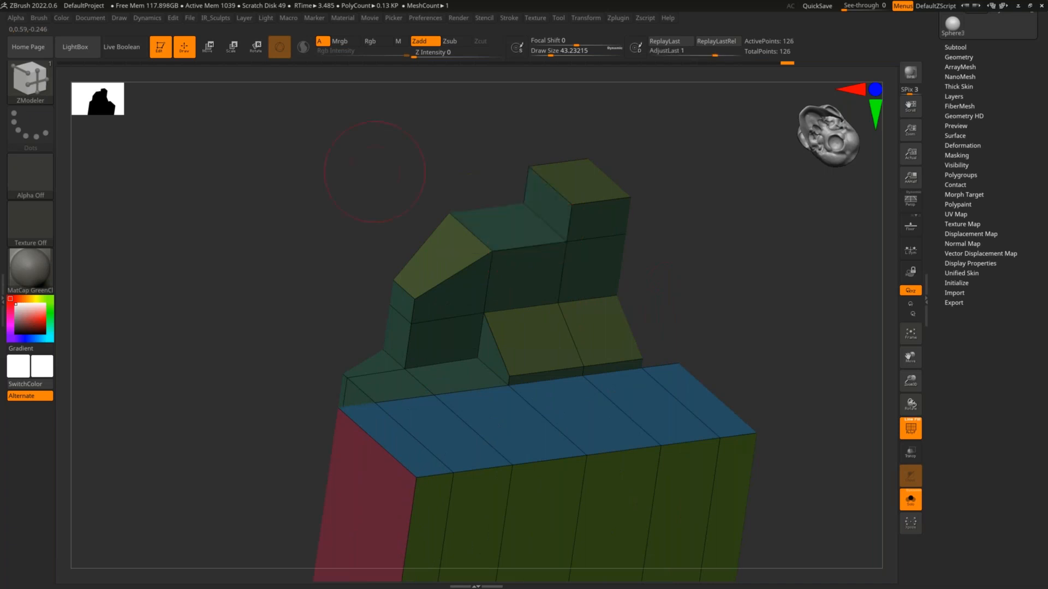
{"action": "right_click_drag", "start_coordinate": [375, 172], "coordinate": [693, 273]}
{"action": "left_click_drag", "start_coordinate": [575, 241], "coordinate": [525, 235]}
{"action": "key", "text": "ctrl+z"}
{"action": "right_click_drag", "start_coordinate": [657, 257], "coordinate": [664, 297]}
{"action": "left_click_drag", "start_coordinate": [453, 229], "coordinate": [441, 254]}
{"action": "right_click_drag", "start_coordinate": [652, 210], "coordinate": [633, 258]}
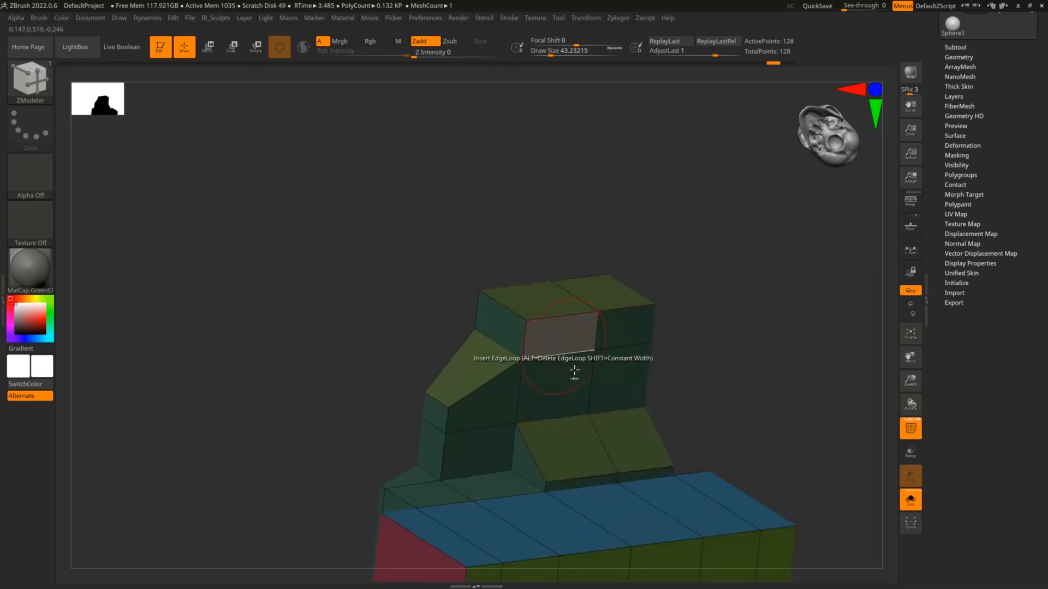
{"action": "key", "text": "ctrl+z"}
- Try inserting extra lengthwise edge loops through the stacked blocks and examine the shape from several sides
{"action": "right_click_drag", "start_coordinate": [584, 388], "coordinate": [690, 369]}
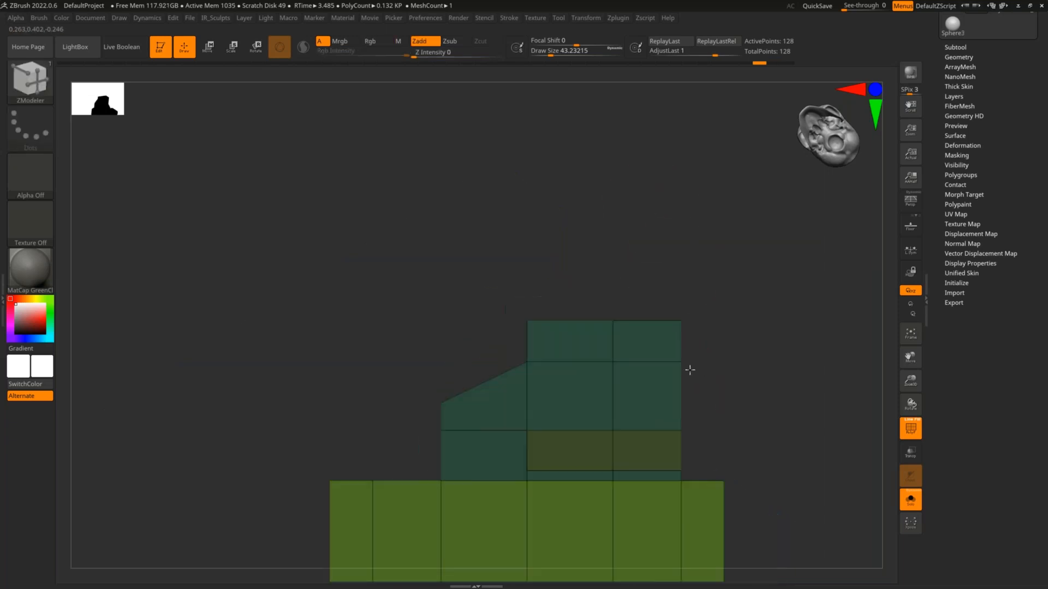
{"action": "left_click", "coordinate": [602, 364]}
{"action": "right_click_drag", "start_coordinate": [602, 364], "coordinate": [722, 383]}
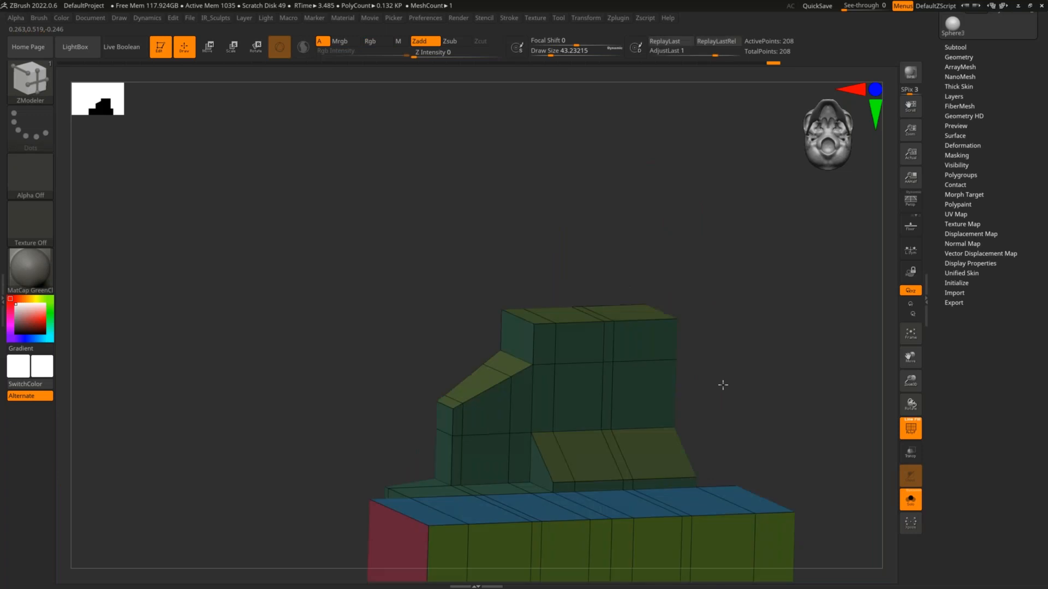
{"action": "right_click_drag", "start_coordinate": [658, 384], "coordinate": [744, 422]}
{"action": "right_click_drag", "start_coordinate": [571, 386], "coordinate": [431, 356]}
{"action": "mouse_move", "coordinate": [620, 347]}
{"action": "right_mouse_down"}
{"action": "mouse_move", "coordinate": [470, 321]}
{"action": "mouse_move", "coordinate": [477, 351]}
{"action": "mouse_move", "coordinate": [470, 337]}
{"action": "mouse_move", "coordinate": [544, 385]}
{"action": "mouse_move", "coordinate": [676, 391]}
{"action": "mouse_move", "coordinate": [625, 444]}
{"action": "mouse_move", "coordinate": [645, 357]}
{"action": "mouse_move", "coordinate": [636, 376]}
{"action": "mouse_move", "coordinate": [629, 333]}
{"action": "mouse_move", "coordinate": [617, 402]}
{"action": "mouse_move", "coordinate": [606, 392]}
{"action": "right_mouse_up"}
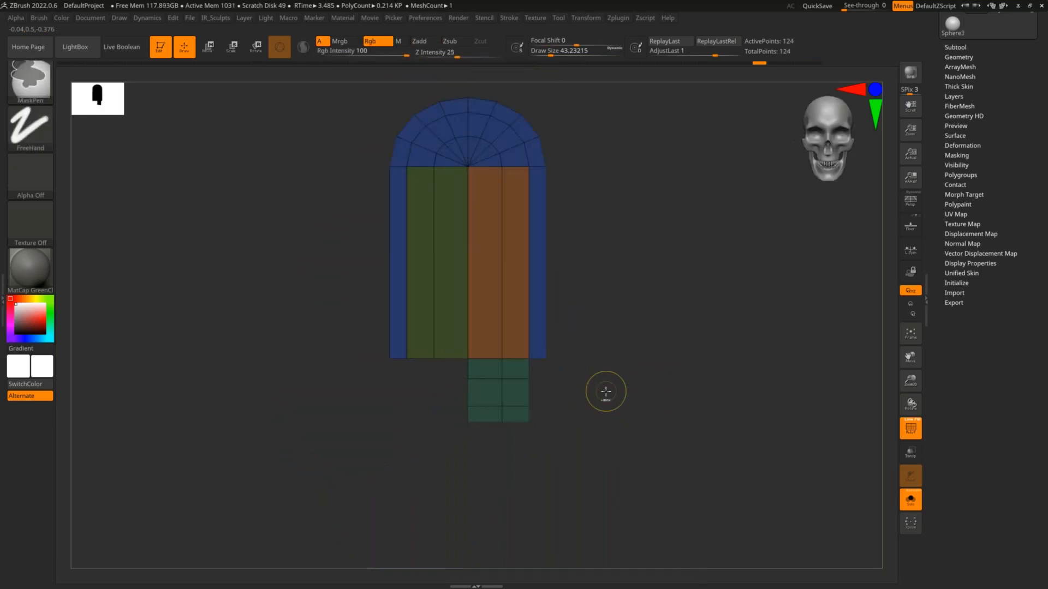
- Undo all the QMesh block experiments back to the plain tombstone with only the front edge loop
{"action": "key", "text": "ctrl+z"}
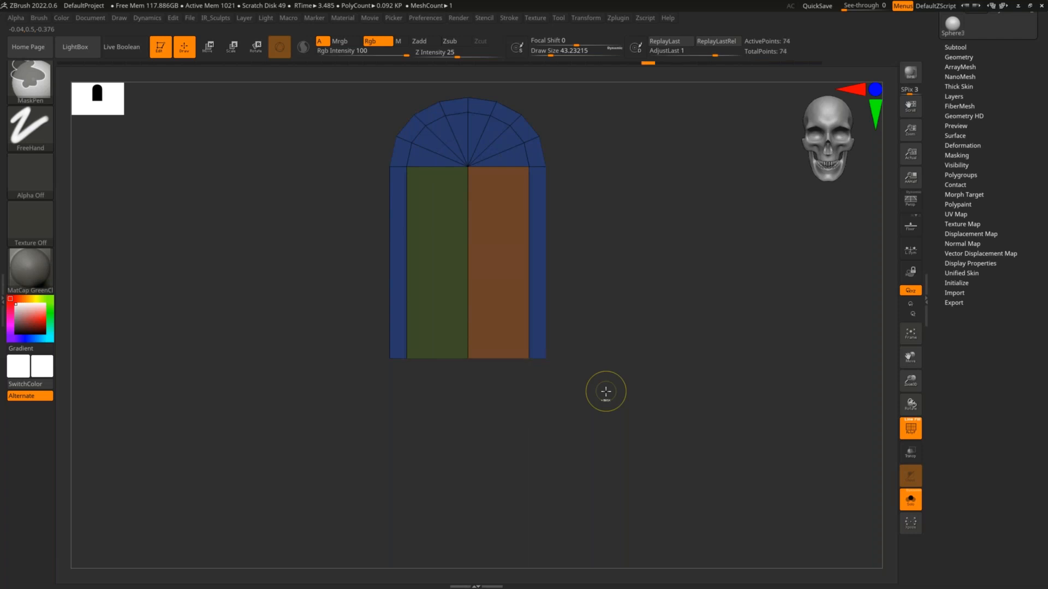
{"action": "key", "text": "ctrl+z"}
{"action": "key", "text": "ctrl+z"}
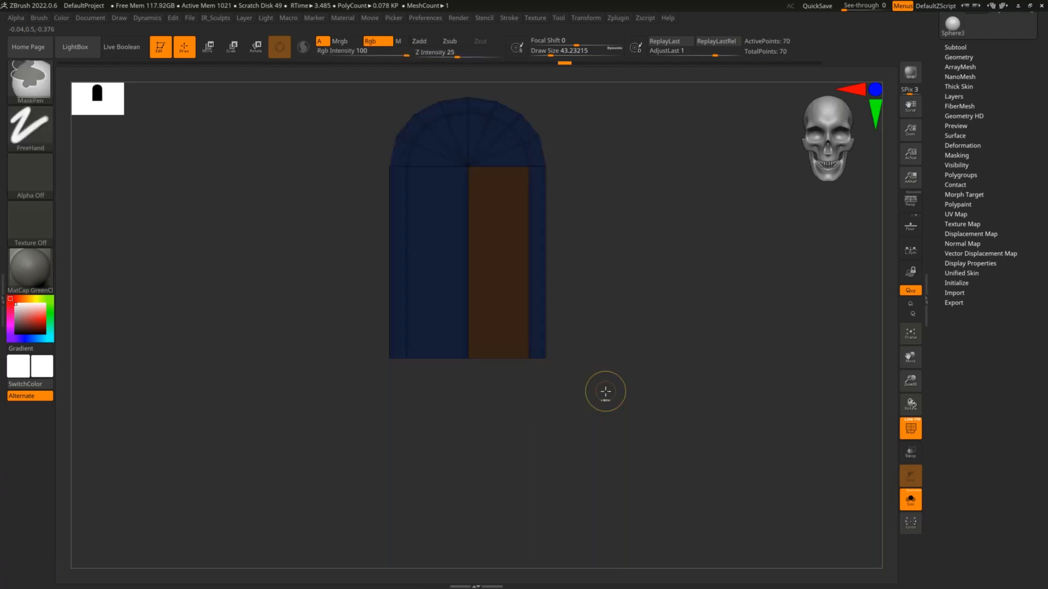
{"action": "key", "text": "ctrl+z"}
{"action": "key", "text": "ctrl+z"}
{"action": "key", "text": "ctrl+z"}
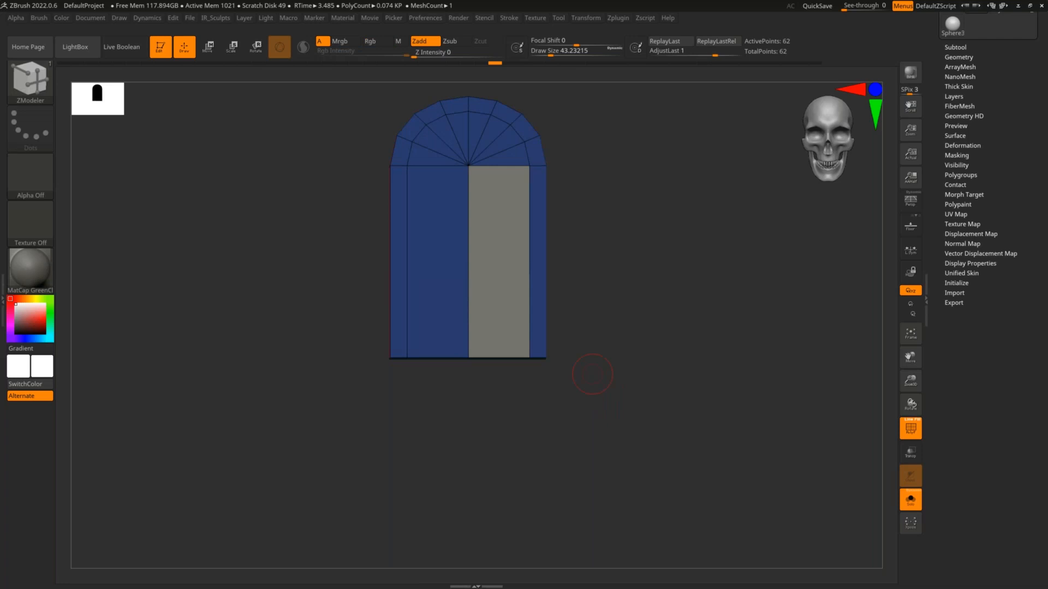
{"action": "key", "text": "ctrl+z"}
{"action": "key", "text": "ctrl+z"}
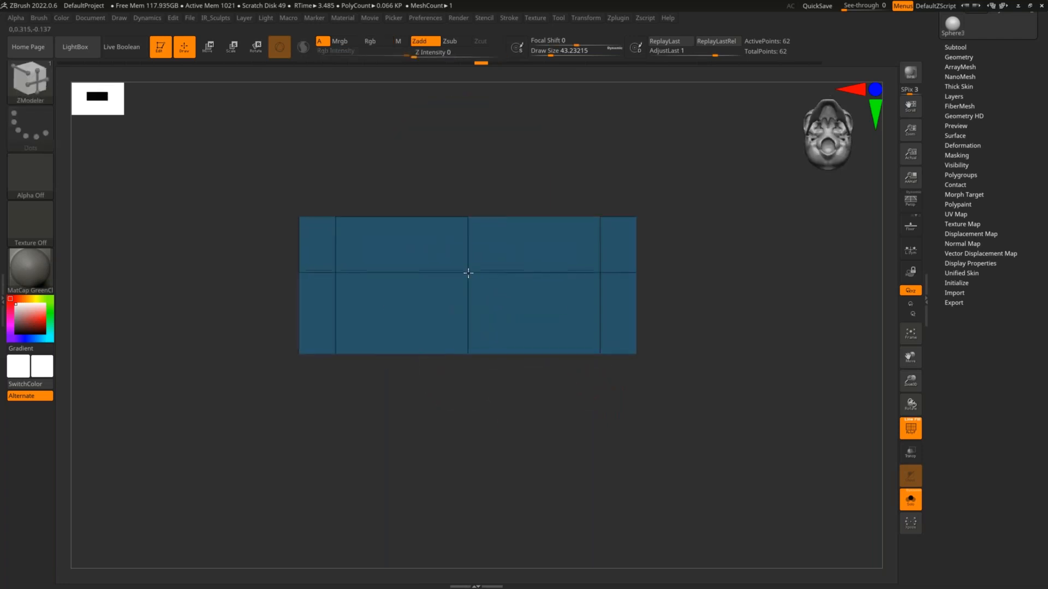
- Insert a single edge loop around the tombstone's sides just behind the front face, accepting the removal of newer undo history
{"action": "left_click", "coordinate": [473, 241]}
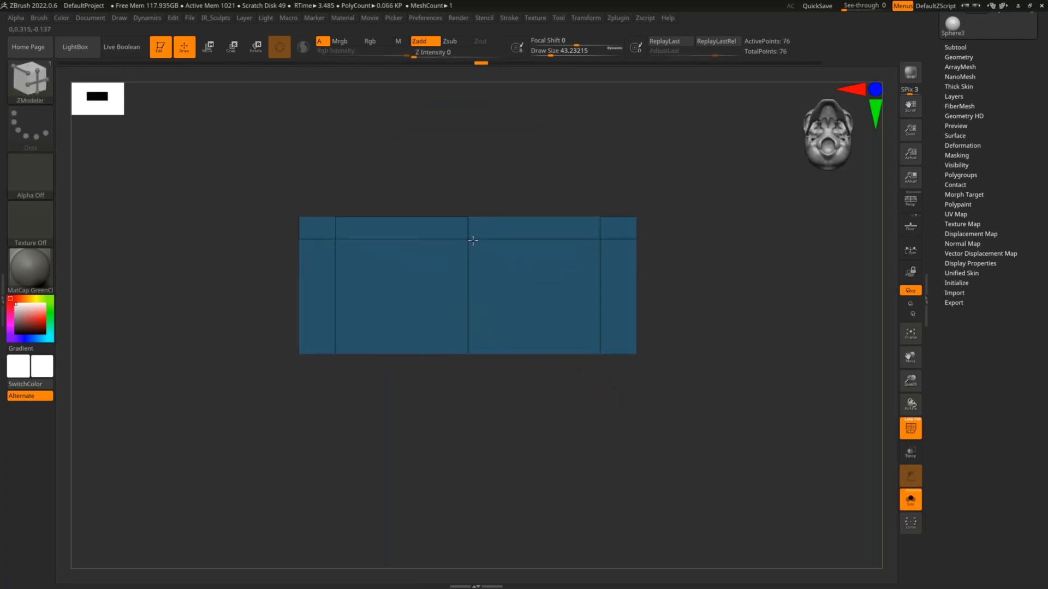
{"action": "left_click", "coordinate": [473, 241]}
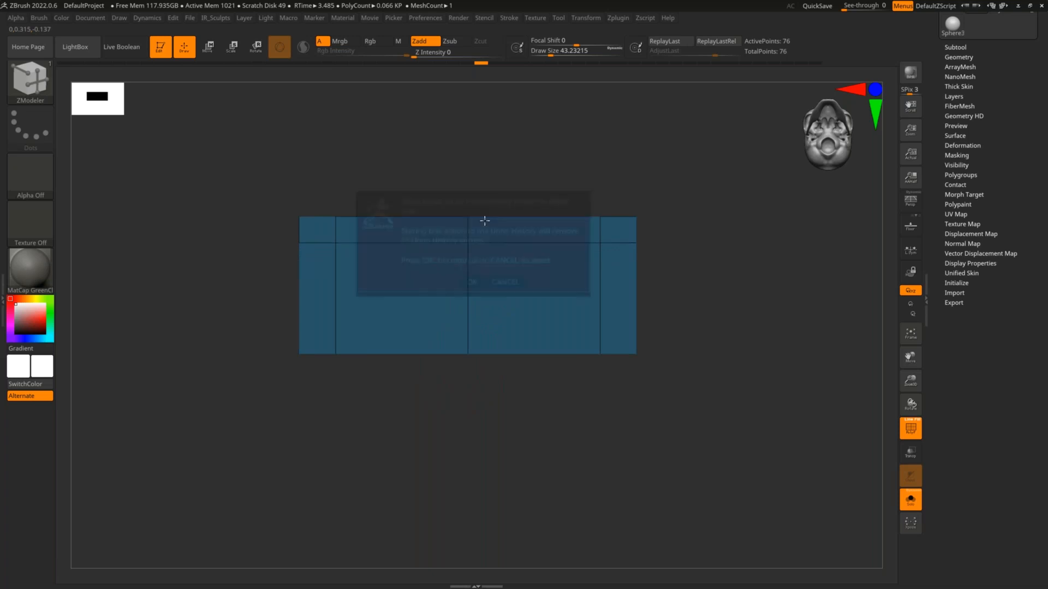
{"action": "left_click", "coordinate": [473, 282]}
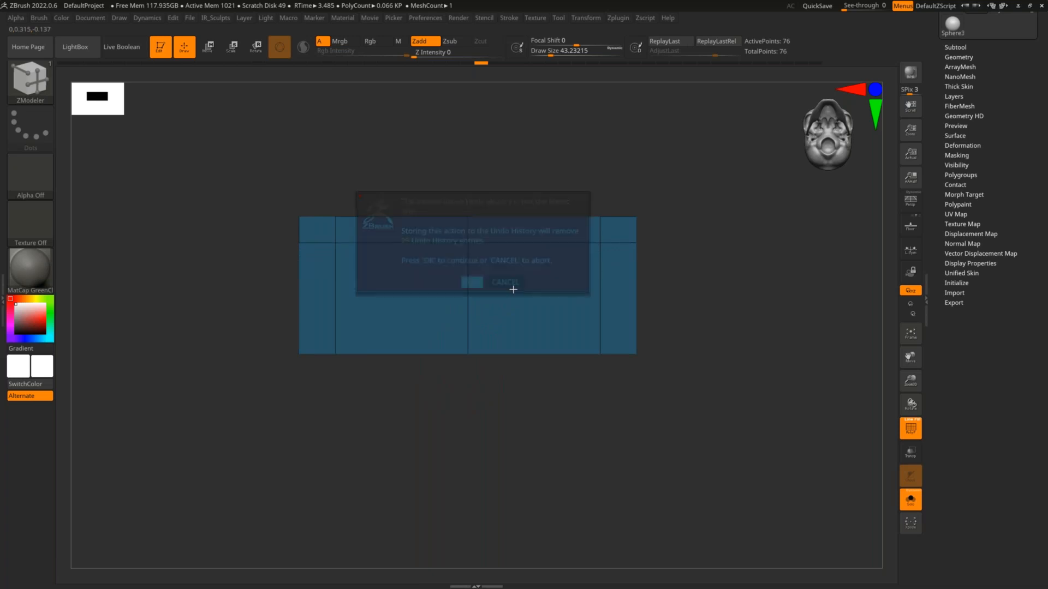
- Mark the faces inside the front border as a temporary polygroup and recess them slightly with QMesh, checking the result with and without polyframe
{"action": "left_click_drag", "start_coordinate": [736, 269], "coordinate": [679, 358]}
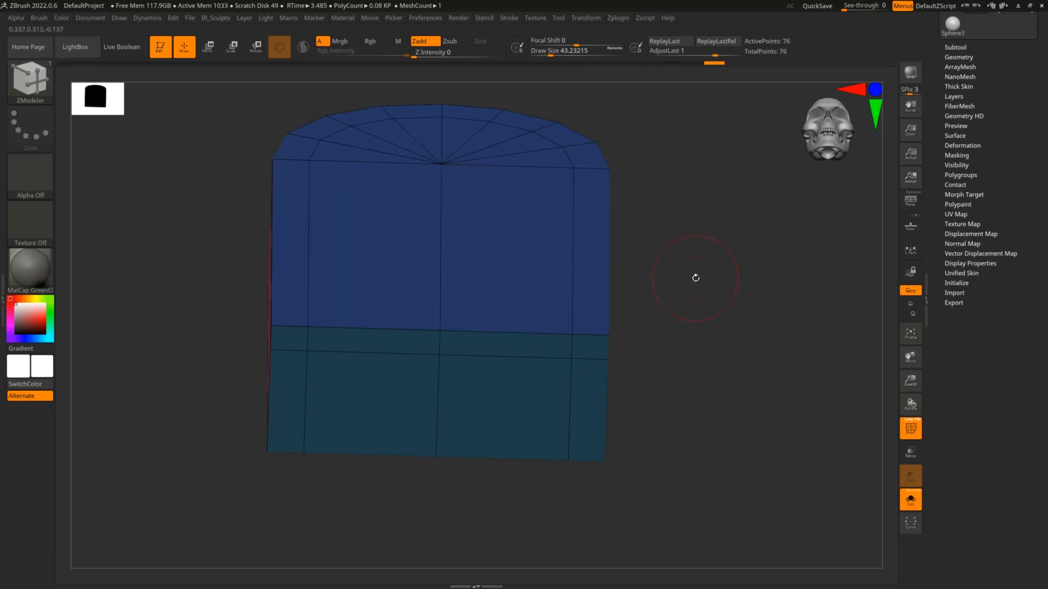
{"action": "left_click_drag", "start_coordinate": [645, 225], "coordinate": [566, 407], "text": "shift"}
{"action": "mouse_move", "coordinate": [519, 361]}
{"action": "left_mouse_down", "text": "alt"}
{"action": "mouse_move", "coordinate": [411, 295]}
{"action": "mouse_move", "coordinate": [440, 228]}
{"action": "mouse_move", "coordinate": [440, 239]}
{"action": "left_mouse_up", "text": "alt"}
{"action": "mouse_move", "coordinate": [452, 273]}
{"action": "right_mouse_down", "text": "alt"}
{"action": "mouse_move", "coordinate": [508, 384]}
{"action": "mouse_move", "coordinate": [485, 267]}
{"action": "mouse_move", "coordinate": [442, 229]}
{"action": "mouse_move", "coordinate": [573, 346]}
{"action": "mouse_move", "coordinate": [668, 320]}
{"action": "mouse_move", "coordinate": [669, 308]}
{"action": "right_mouse_up", "text": "alt"}
{"action": "left_click_drag", "start_coordinate": [538, 292], "coordinate": [509, 287]}
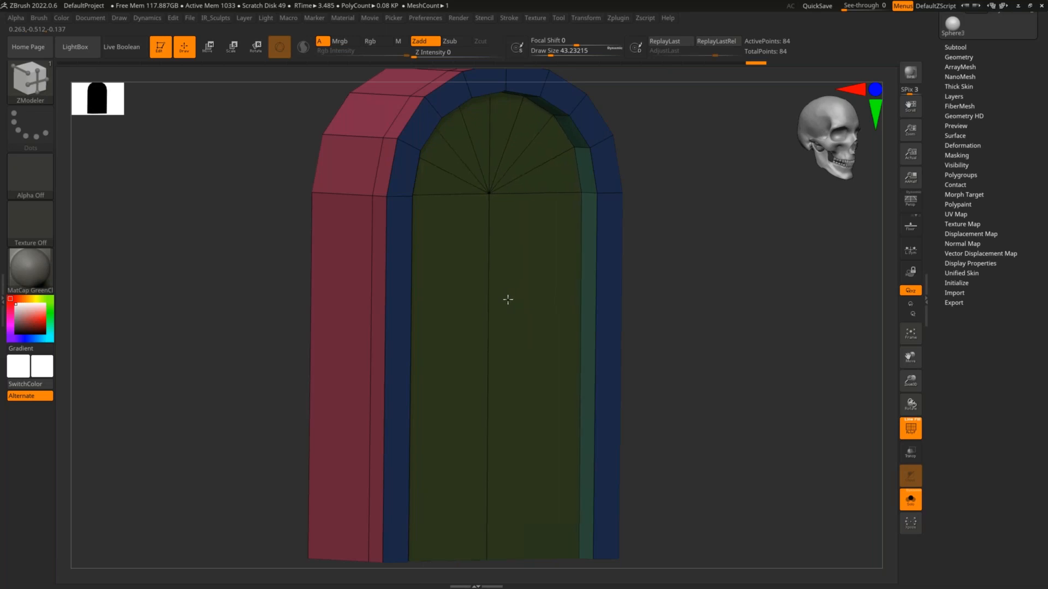
{"action": "left_click_drag", "start_coordinate": [633, 330], "coordinate": [648, 301]}
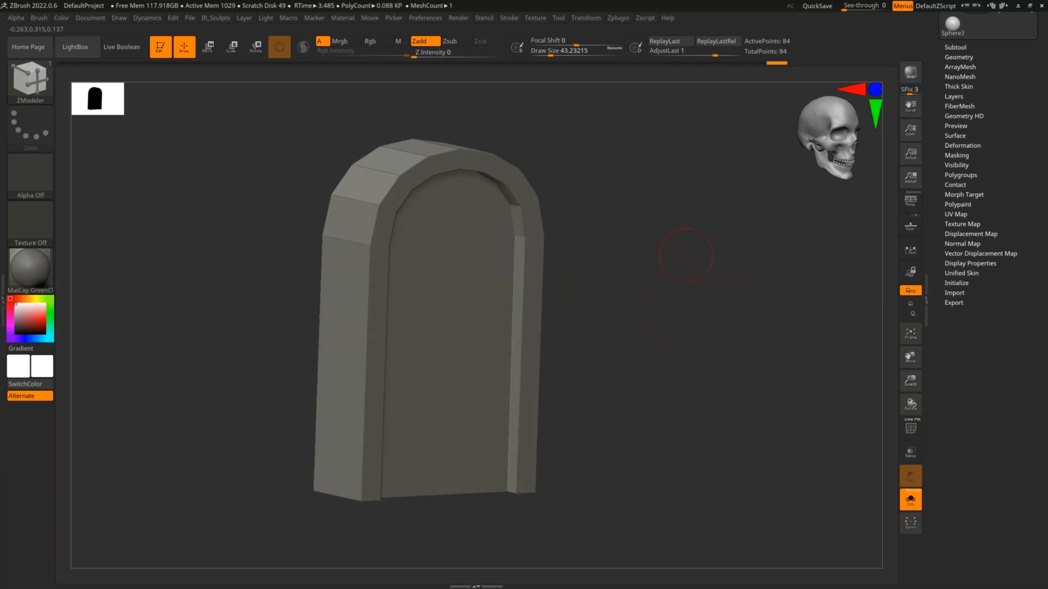
{"action": "key", "text": "shift+f"}
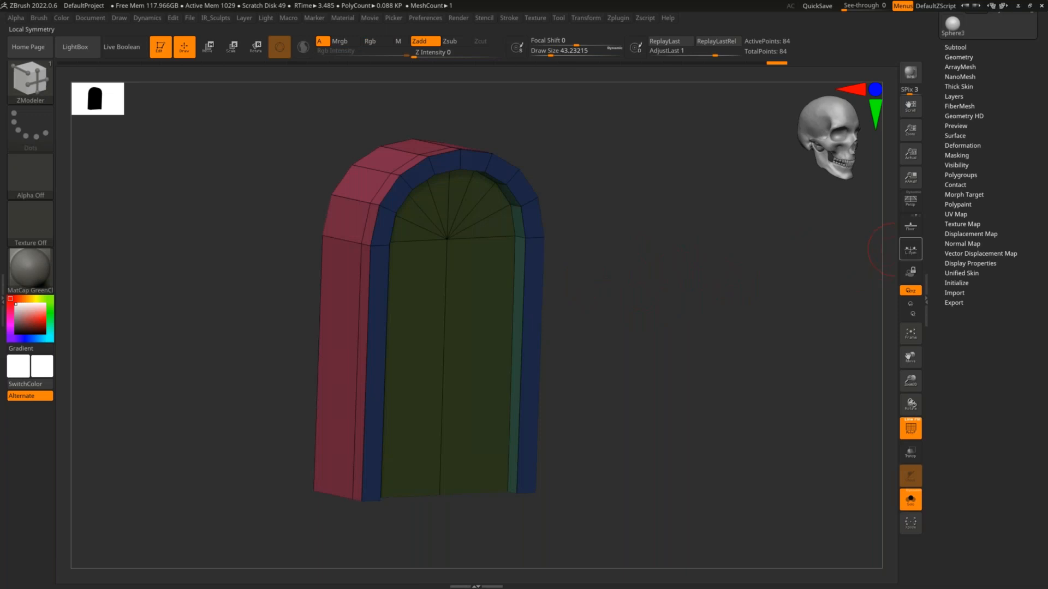
- Undo back to the plain tombstone block and inset its front face slightly with ZModeler Inset on Polygroup All
{"action": "key", "text": "ctrl+z"}
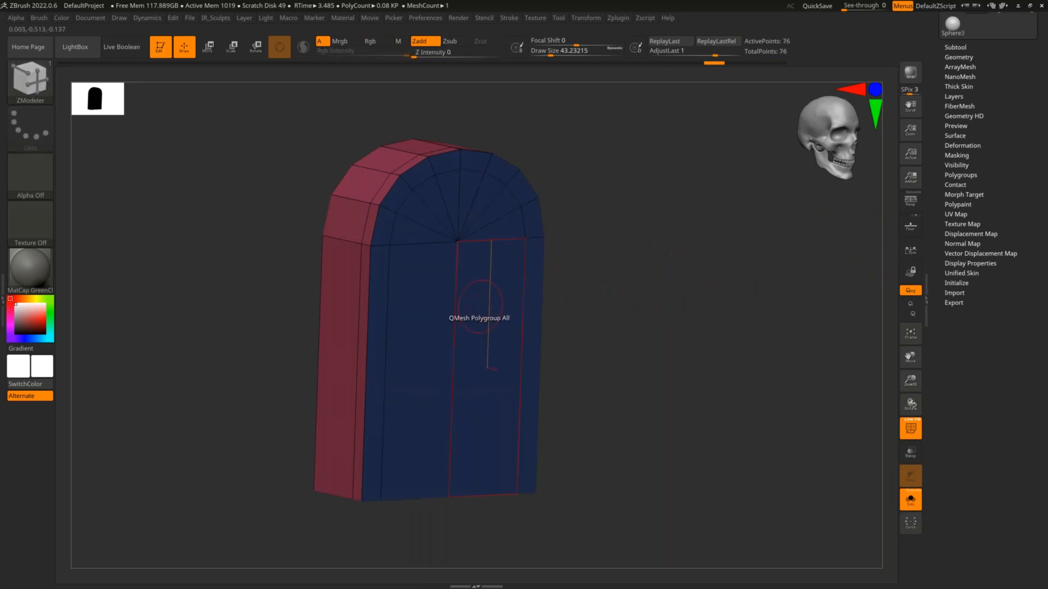
{"action": "key", "text": "space"}
{"action": "left_click", "coordinate": [475, 220]}
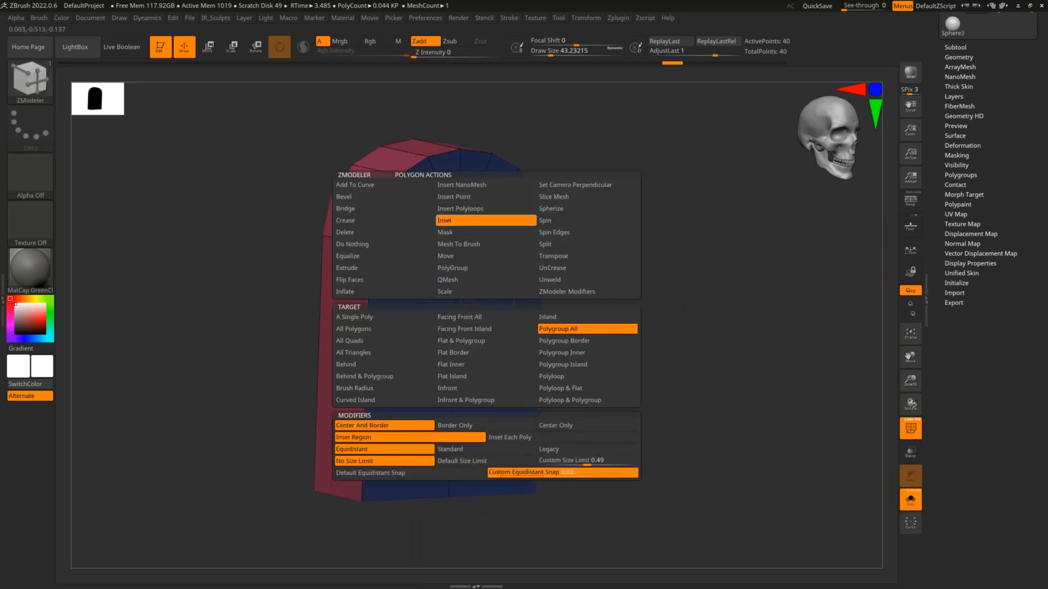
{"action": "left_click_drag", "start_coordinate": [480, 309], "coordinate": [486, 297]}
- Recess the inset front panel slightly with QMesh on Polygroup All and check the border without polyframe from several angles
{"action": "key", "text": "space"}
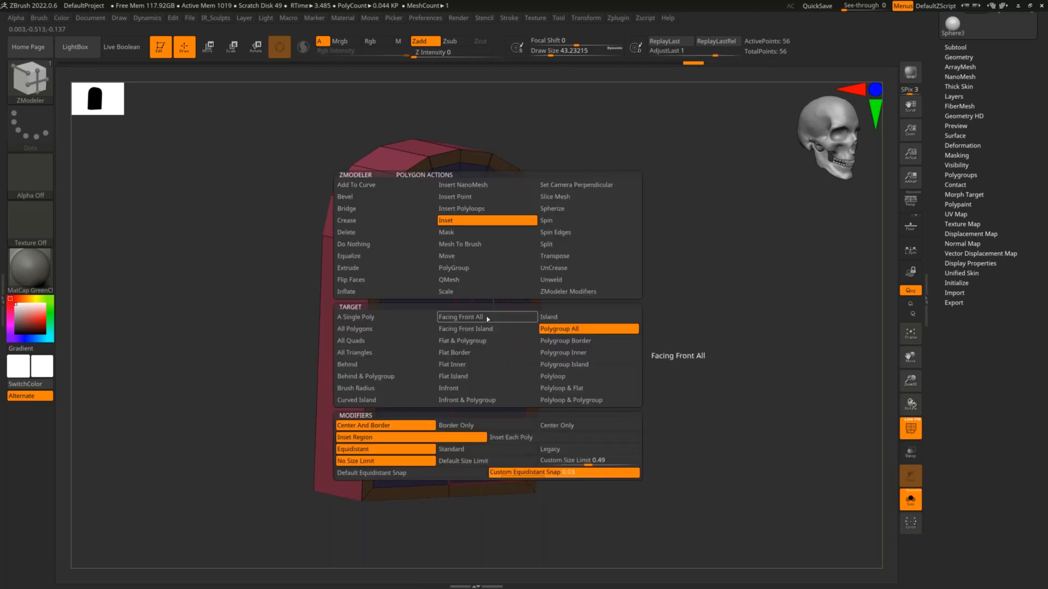
{"action": "left_click", "coordinate": [448, 279]}
{"action": "left_click_drag", "start_coordinate": [498, 322], "coordinate": [624, 377]}
{"action": "mouse_move", "coordinate": [624, 338]}
{"action": "left_mouse_down"}
{"action": "mouse_move", "coordinate": [625, 381]}
{"action": "mouse_move", "coordinate": [618, 330]}
{"action": "left_mouse_up"}
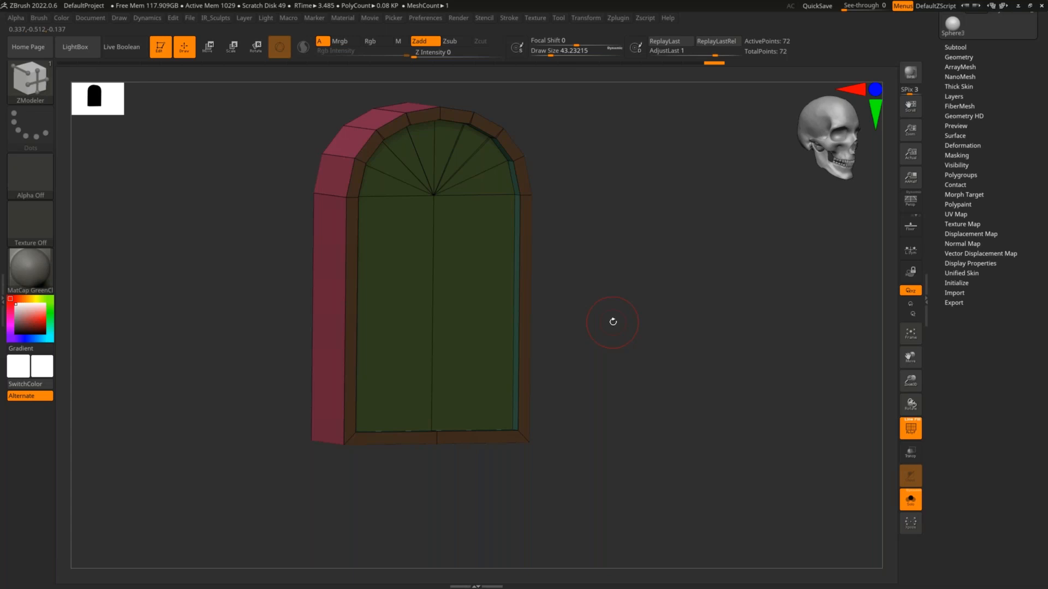
{"action": "mouse_move", "coordinate": [608, 299]}
{"action": "left_mouse_down", "text": "shift"}
{"action": "mouse_move", "coordinate": [606, 290]}
{"action": "mouse_move", "coordinate": [601, 327]}
{"action": "left_mouse_up", "text": "shift"}
{"action": "key", "text": "shift+f"}
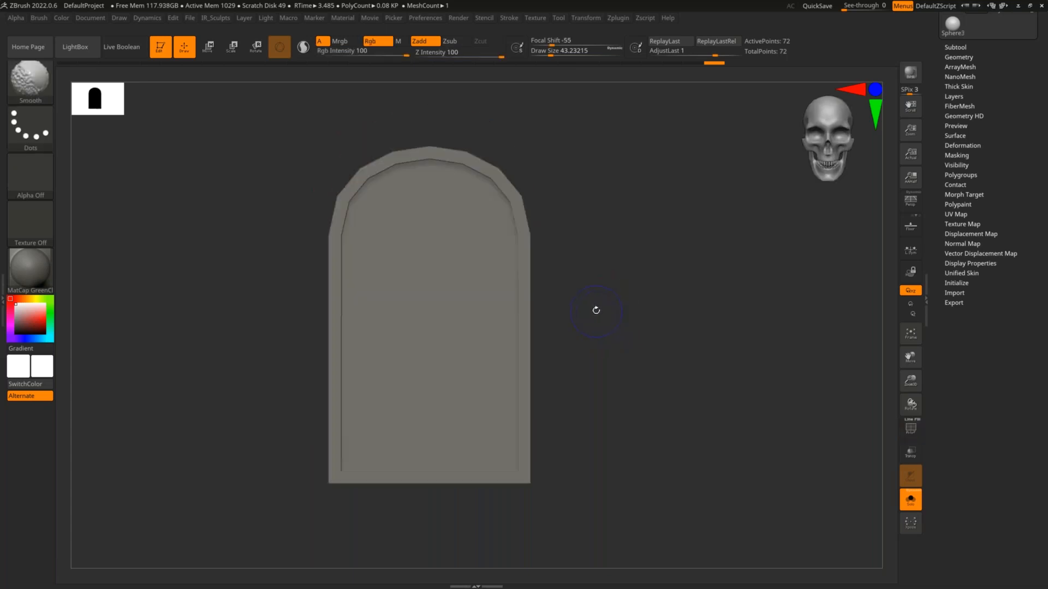
{"action": "mouse_move", "coordinate": [590, 236]}
{"action": "left_mouse_down"}
{"action": "mouse_move", "coordinate": [585, 253]}
{"action": "mouse_move", "coordinate": [555, 262]}
{"action": "left_mouse_up"}
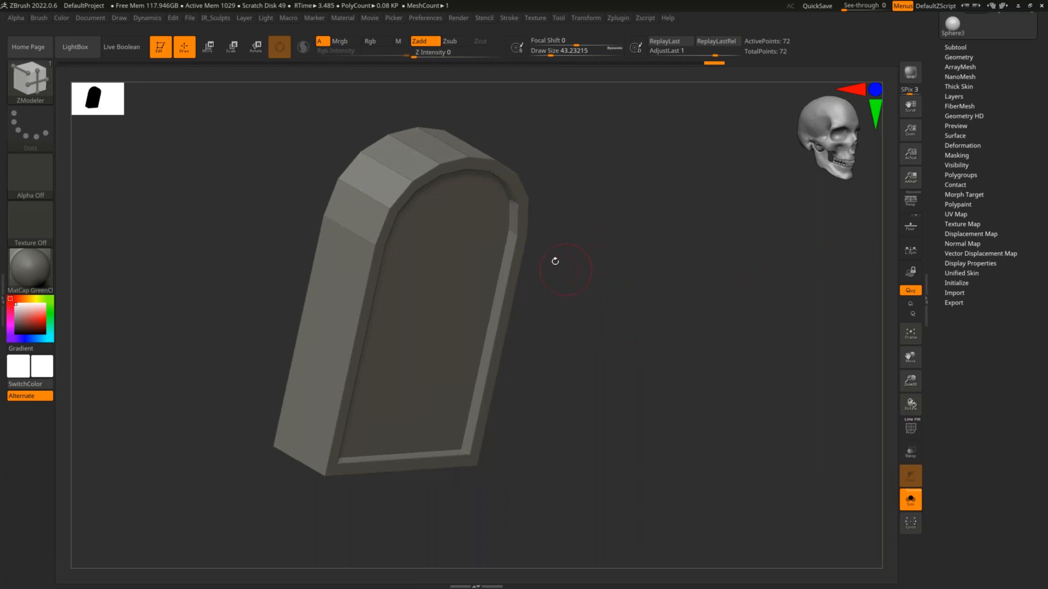
- Make the tombstone thinner from front to back with the transform gizmo and check its front with and without polyframe
{"action": "key", "text": "w"}
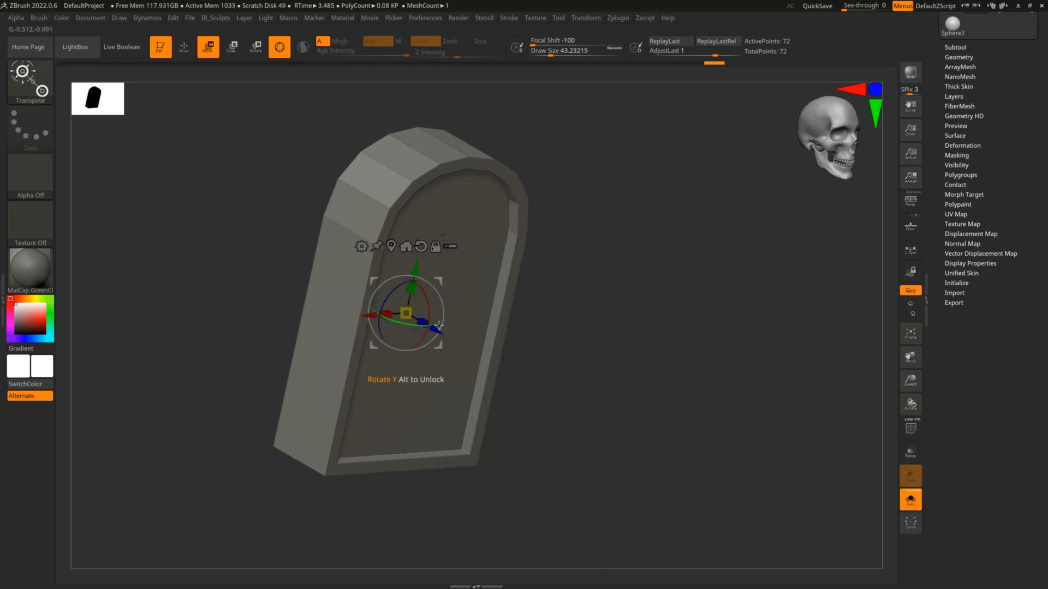
{"action": "left_click_drag", "start_coordinate": [653, 287], "coordinate": [619, 333], "text": "alt"}
{"action": "left_click_drag", "start_coordinate": [384, 313], "coordinate": [360, 305]}
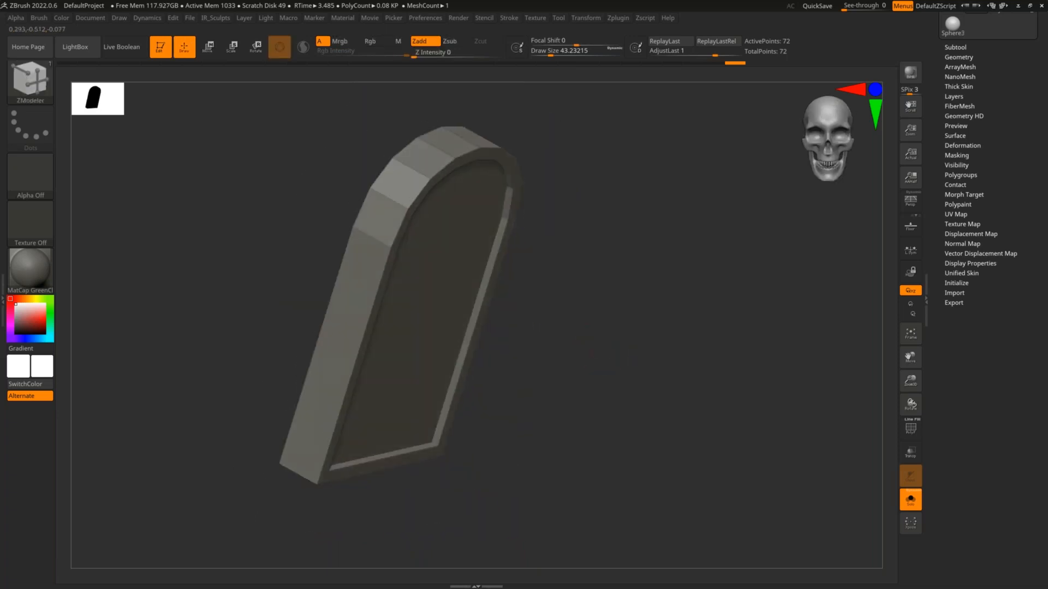
{"action": "left_click_drag", "start_coordinate": [568, 327], "coordinate": [589, 324]}
{"action": "key", "text": "shift+f"}
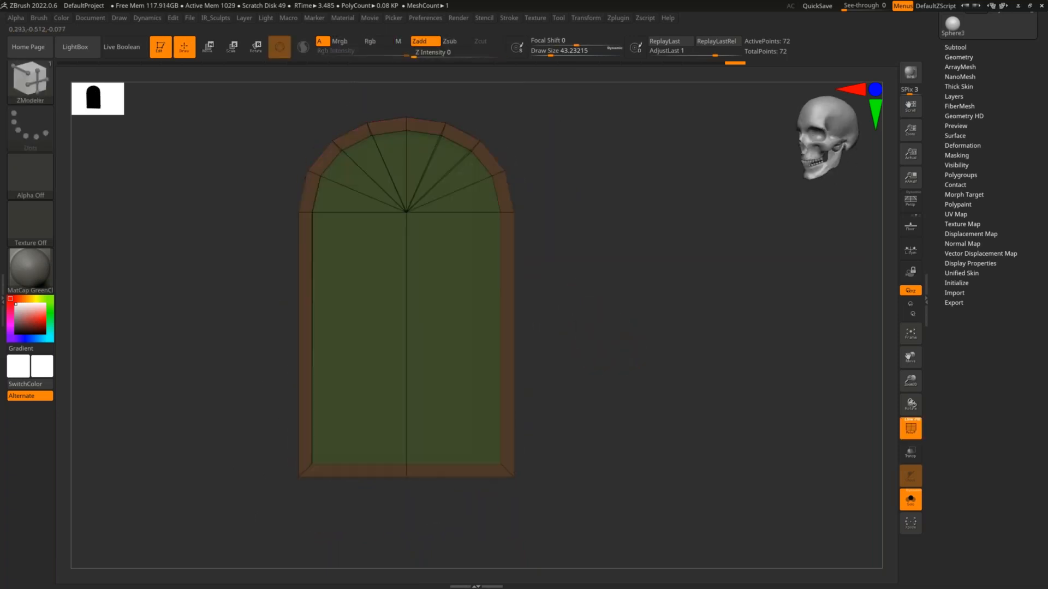
{"action": "key", "text": "shift+f"}
- Add a PolyMesh3D star as a second subtool below the tombstone and make it the active subtool
{"action": "left_click", "coordinate": [992, 48]}
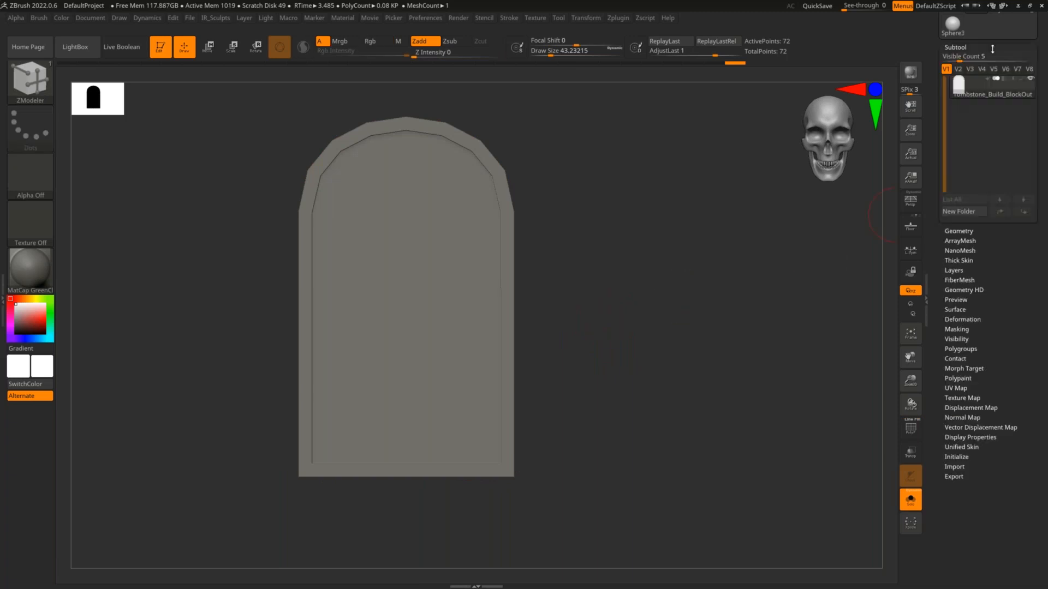
{"action": "scroll", "coordinate": [1035, 111], "scroll_direction": "up", "scroll_amount": 3}
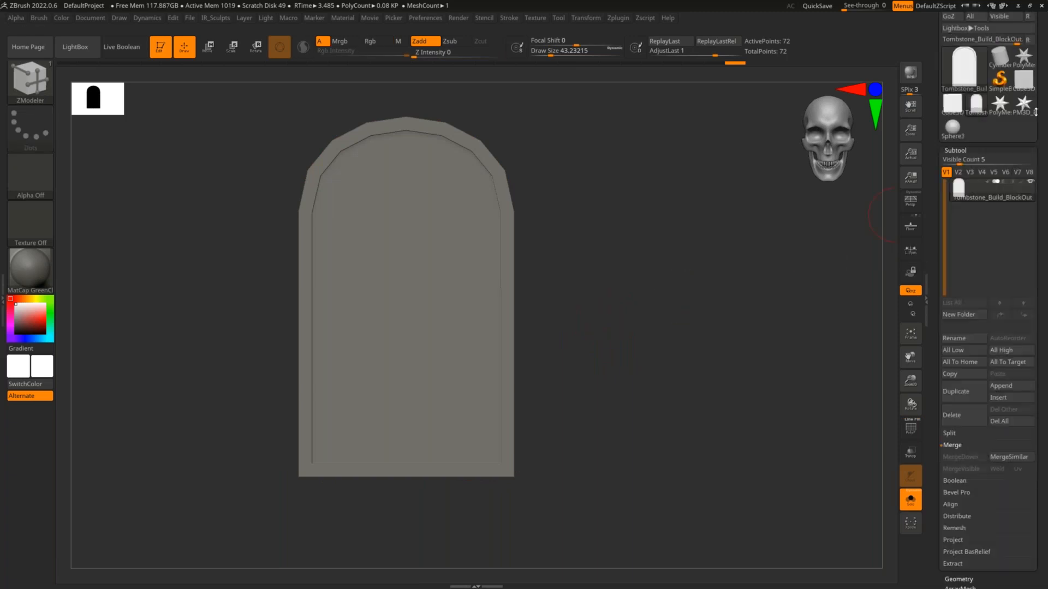
{"action": "scroll", "coordinate": [1035, 112], "scroll_direction": "up", "scroll_amount": 3}
{"action": "scroll", "coordinate": [1042, 199], "scroll_direction": "down", "scroll_amount": 2}
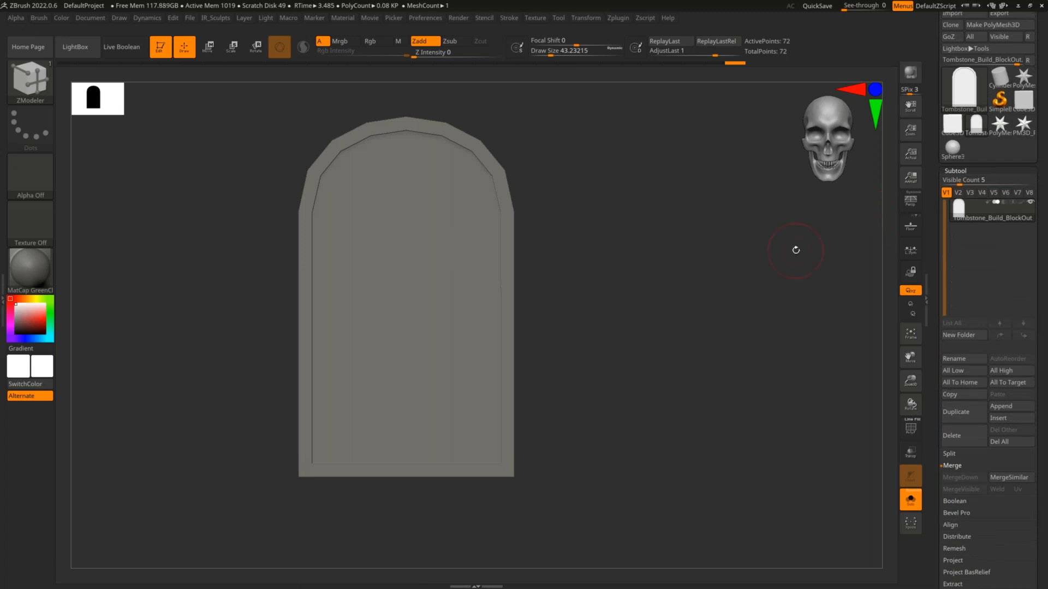
{"action": "left_click", "coordinate": [1000, 418]}
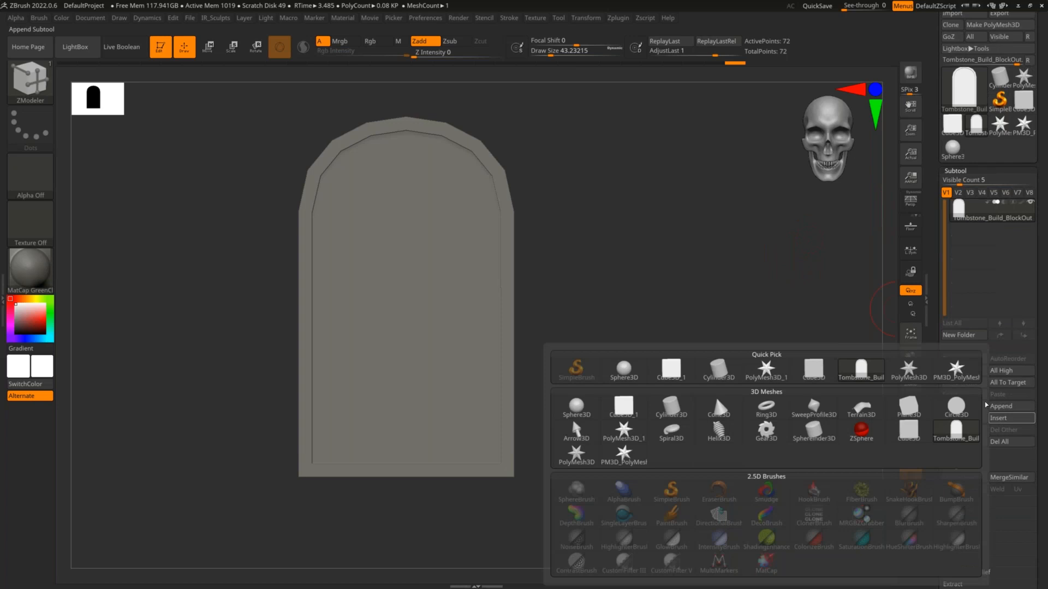
{"action": "left_click", "coordinate": [908, 370]}
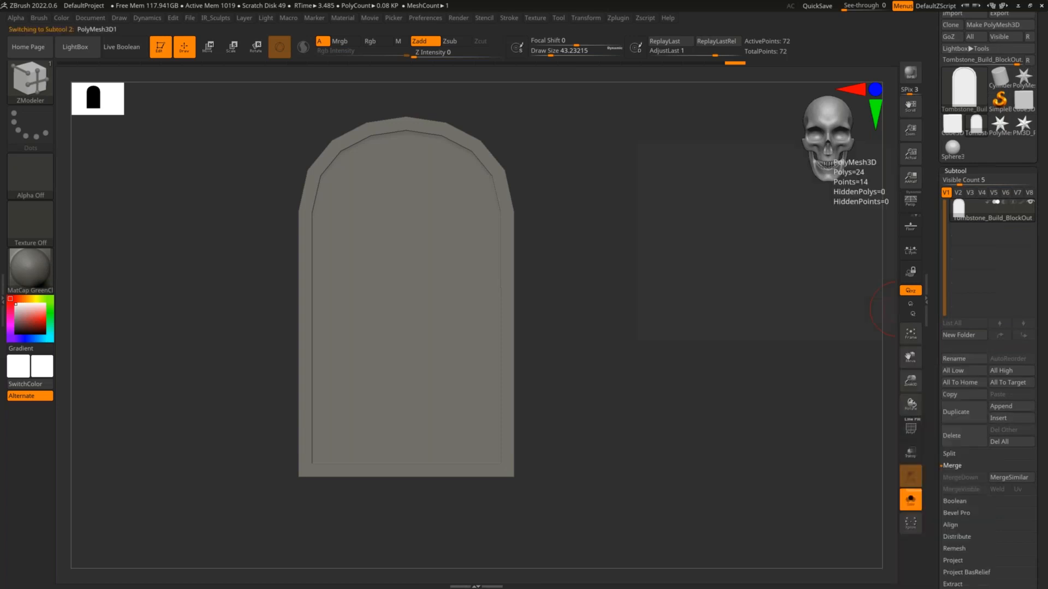
{"action": "left_click_drag", "start_coordinate": [710, 310], "coordinate": [621, 309]}
{"action": "key", "text": "w"}
{"action": "left_click_drag", "start_coordinate": [551, 339], "coordinate": [491, 338], "text": "shift"}
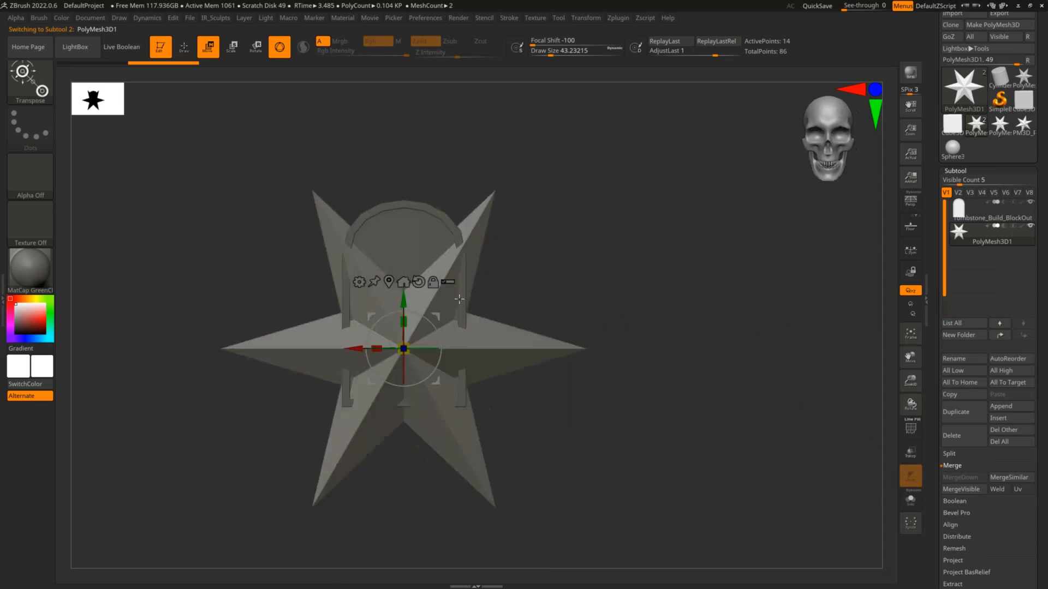
{"action": "key", "text": "q"}
{"action": "left_click_drag", "start_coordinate": [658, 259], "coordinate": [676, 319], "text": "alt"}
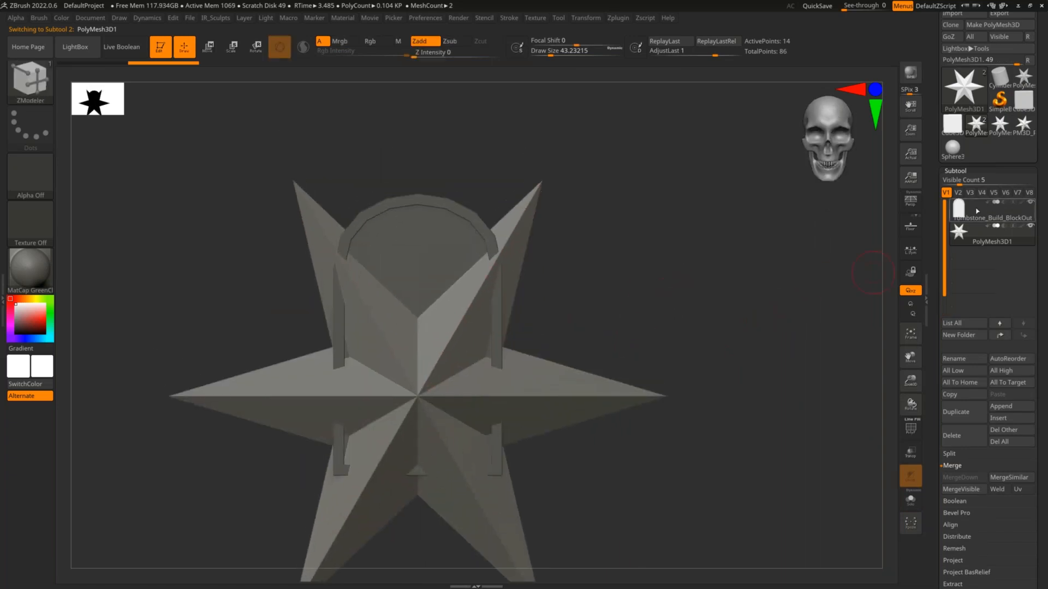
{"action": "left_click_drag", "start_coordinate": [655, 240], "coordinate": [668, 178], "text": "alt"}
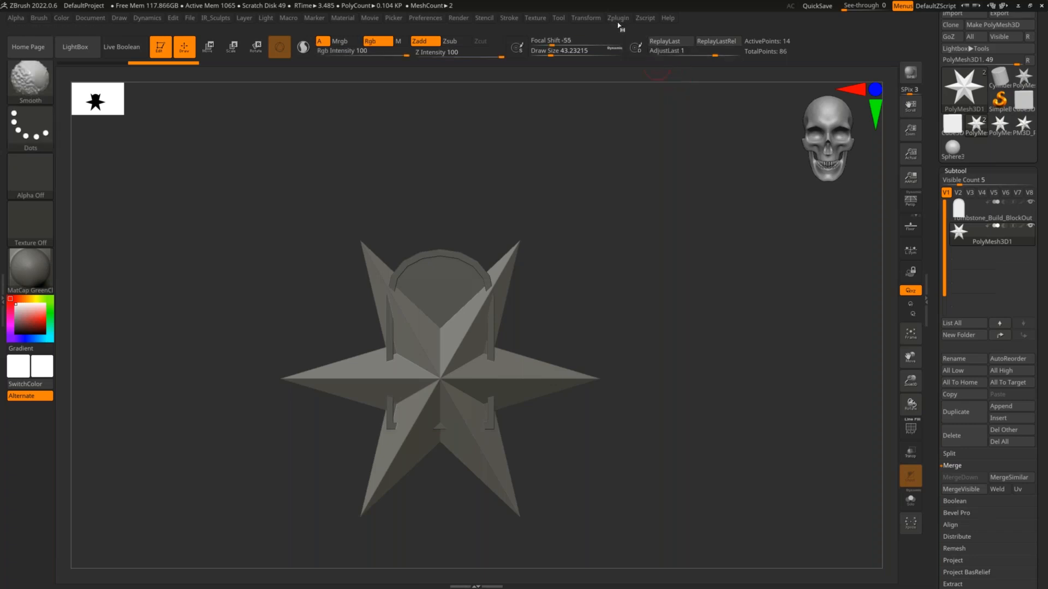
- Open the Text 3D & Vector Shapes plugin settings and set the font to Times New Roman
{"action": "left_click", "coordinate": [620, 19]}
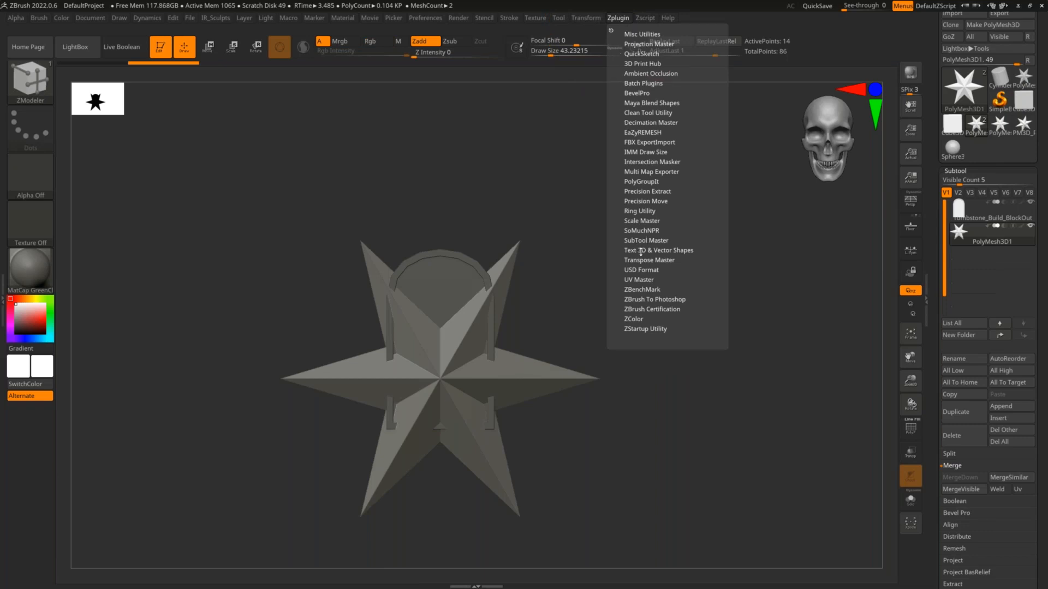
{"action": "left_click", "coordinate": [644, 251]}
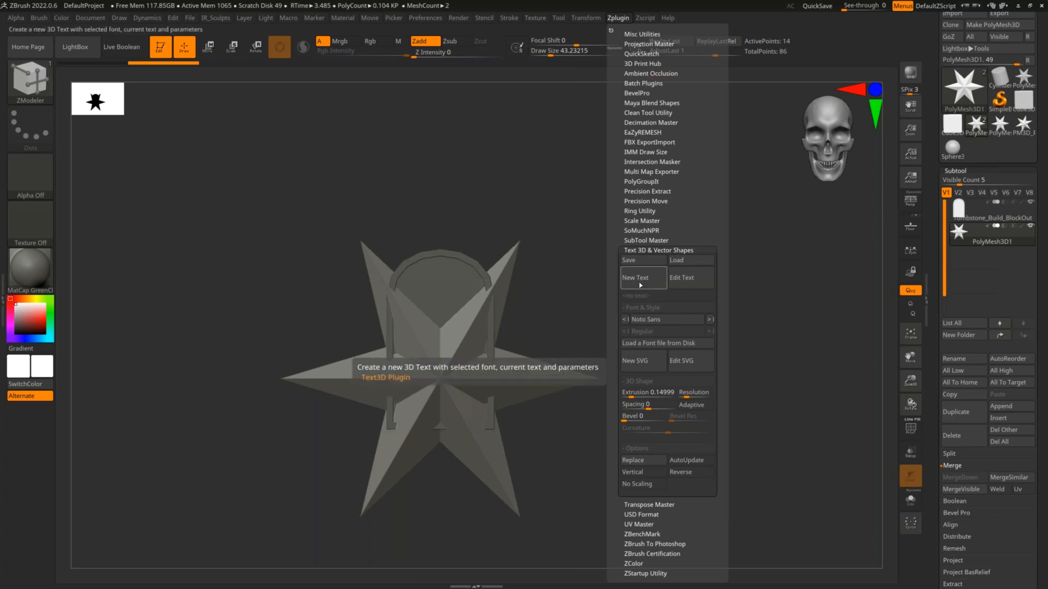
{"action": "left_click", "coordinate": [660, 320]}
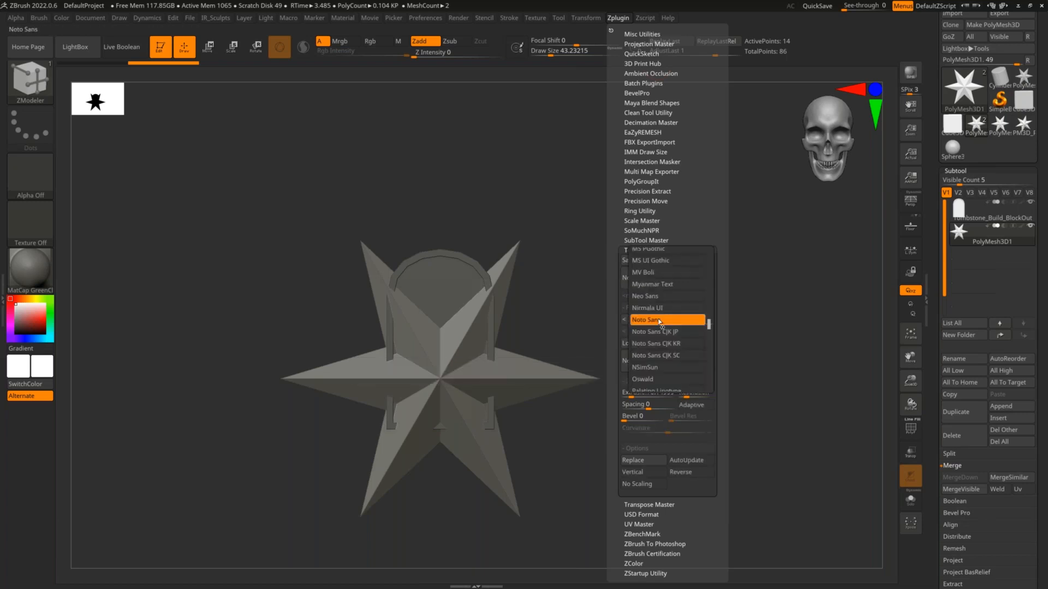
{"action": "scroll", "coordinate": [709, 327], "scroll_direction": "up", "scroll_amount": 4}
{"action": "left_click_drag", "start_coordinate": [716, 325], "coordinate": [705, 379]}
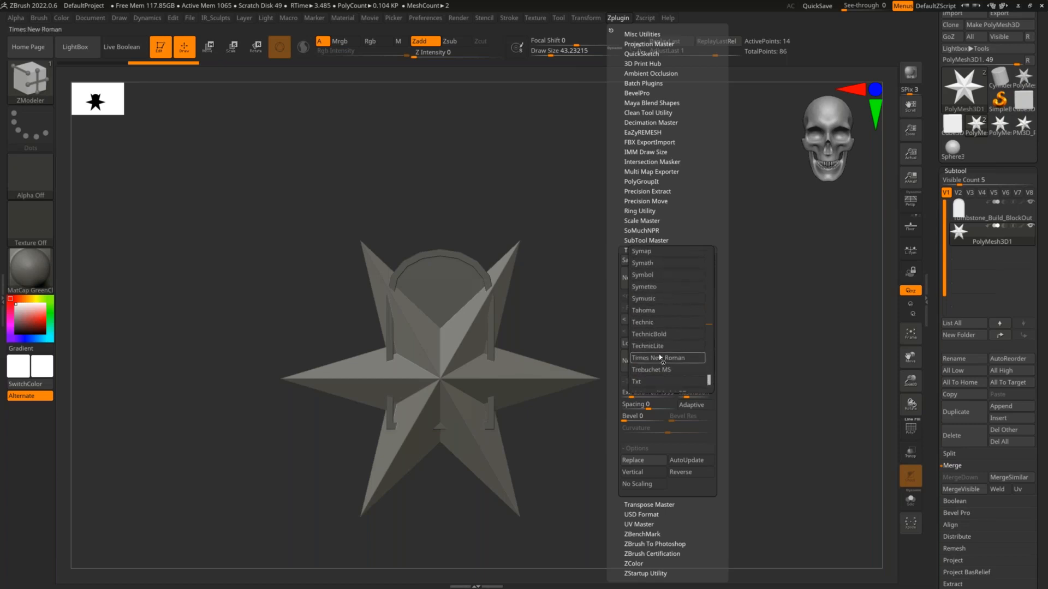
{"action": "left_click", "coordinate": [660, 357]}
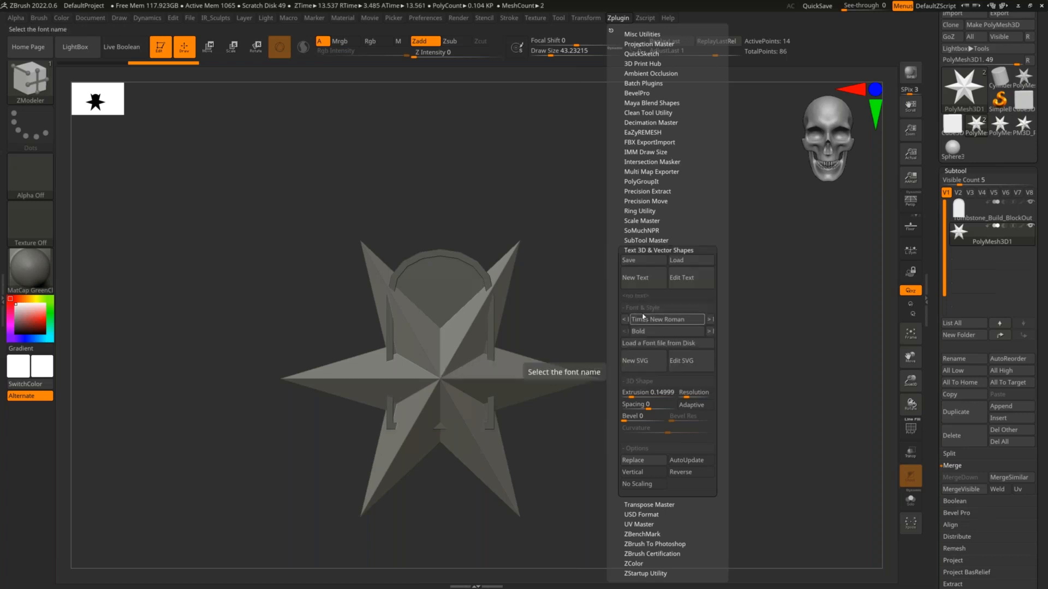
- Create a new 3D text subtool reading "R.I.P."
{"action": "left_click", "coordinate": [635, 277]}
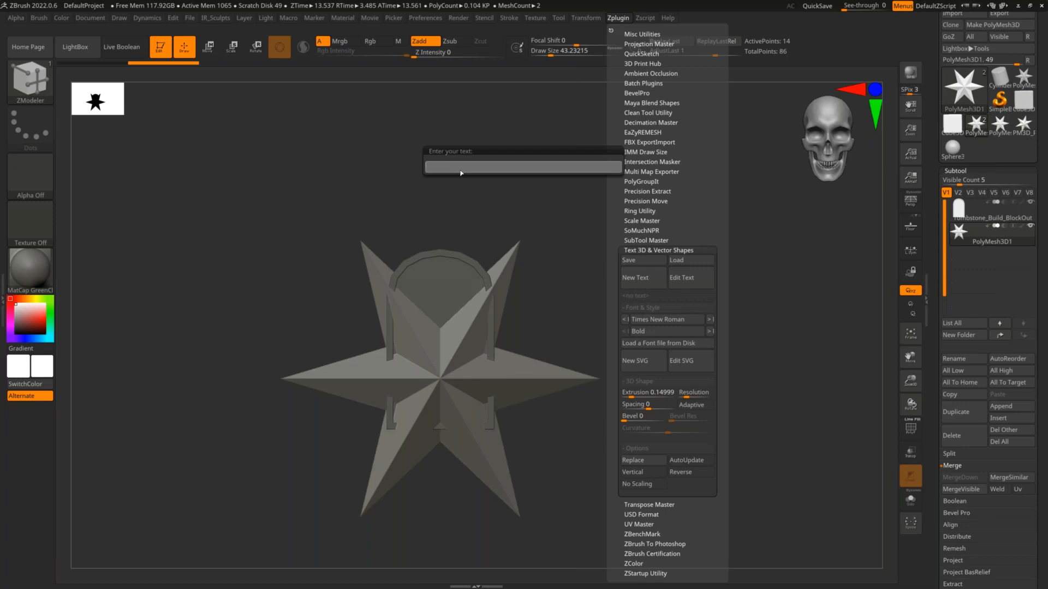
{"action": "key", "text": "shift"}
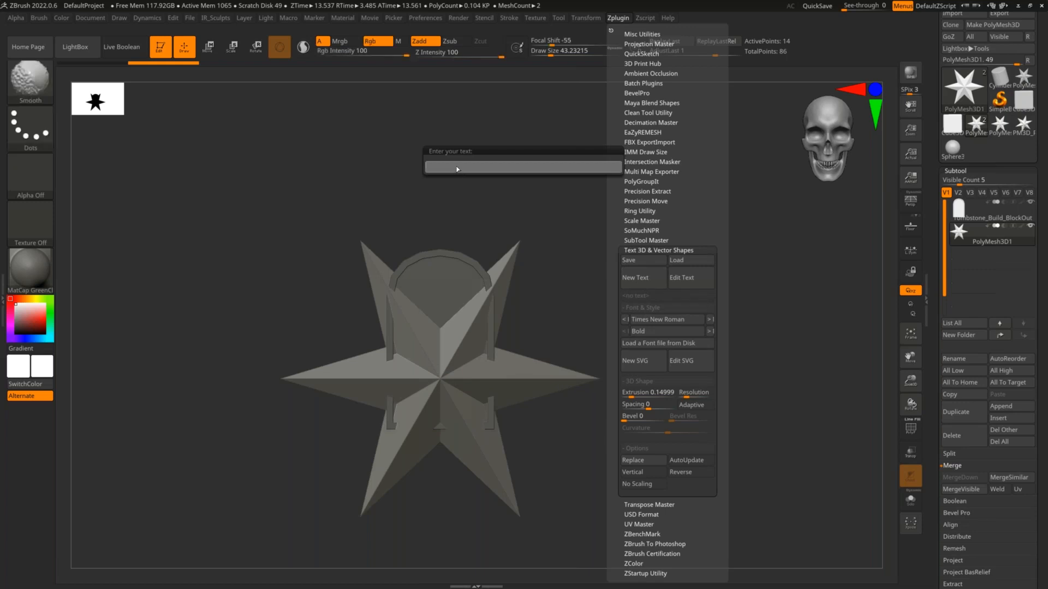
{"action": "type", "text": "R.I.P."}
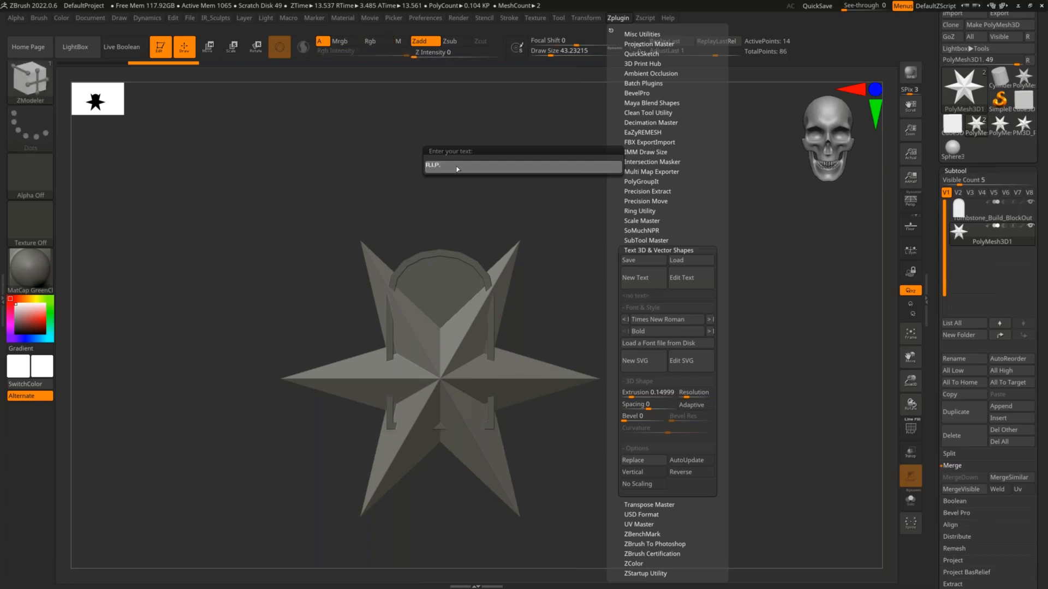
{"action": "key", "text": "Return"}
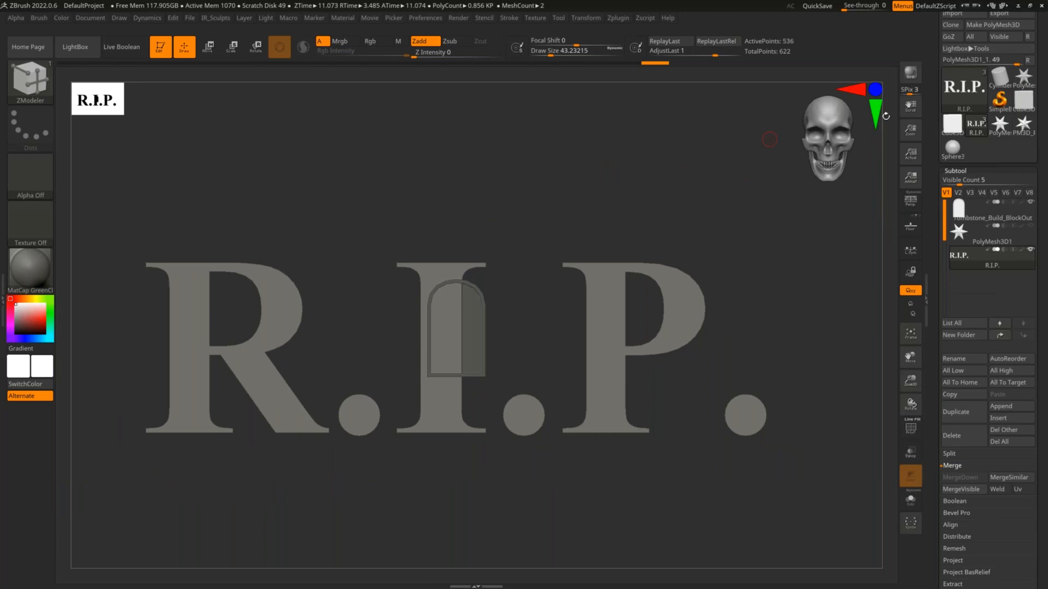
- Compare the star and R.I.P. subtools, keep the text active, and examine its letters at an angle with polyframe shown
{"action": "scroll", "coordinate": [999, 218], "scroll_direction": "up", "scroll_amount": 2}
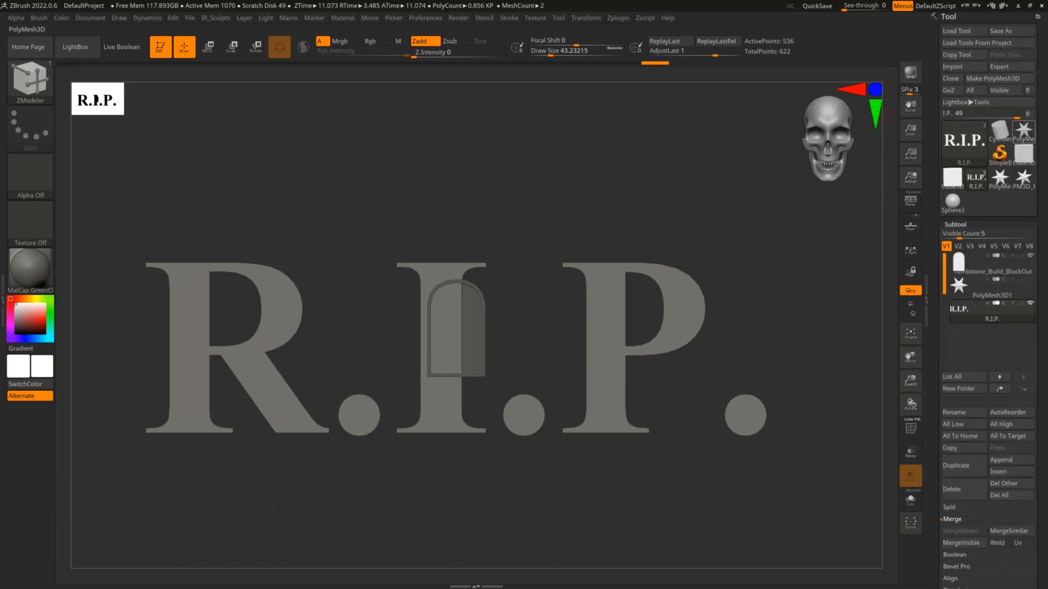
{"action": "left_click", "coordinate": [993, 296]}
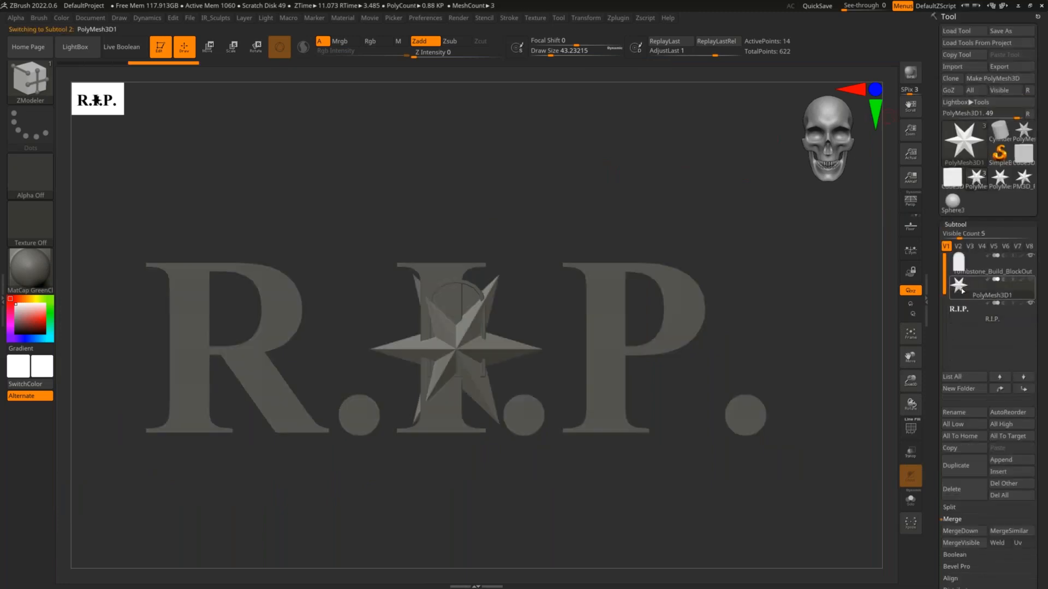
{"action": "left_click", "coordinate": [978, 318]}
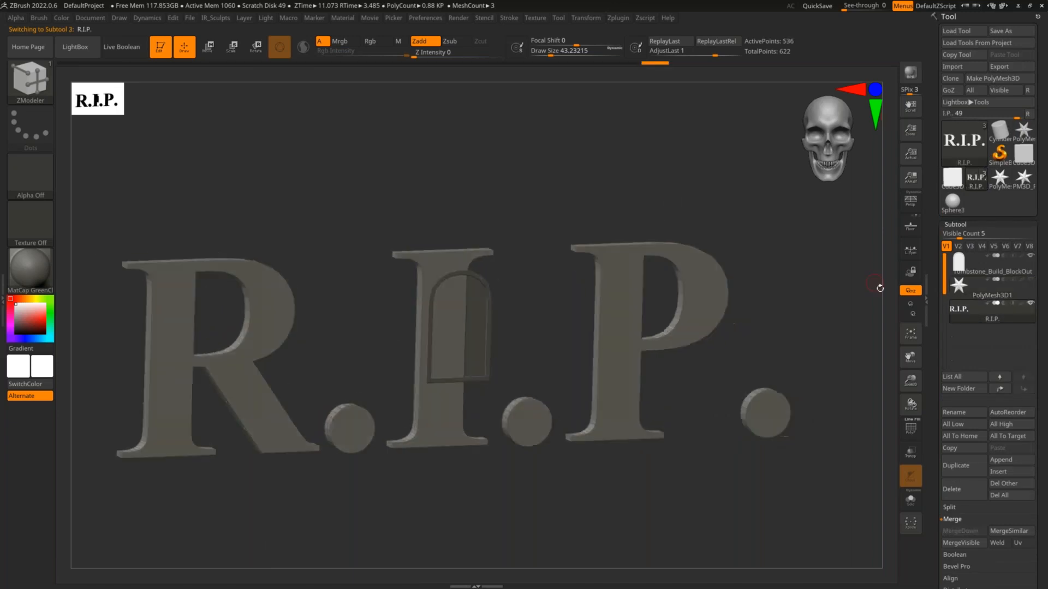
{"action": "mouse_move", "coordinate": [972, 281]}
{"action": "left_click_drag", "start_coordinate": [646, 161], "coordinate": [975, 316]}
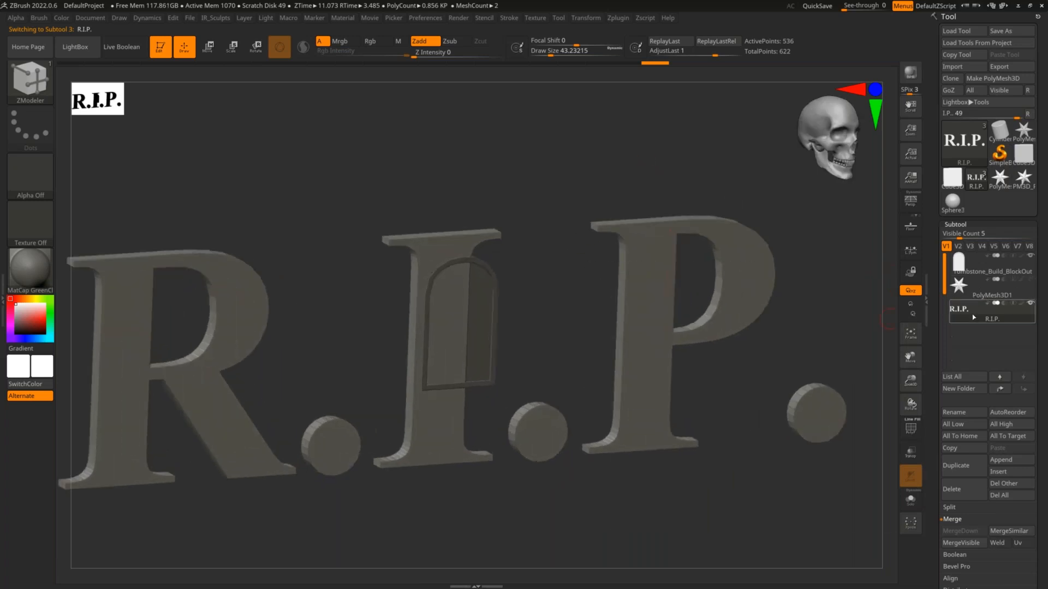
{"action": "mouse_move", "coordinate": [973, 317]}
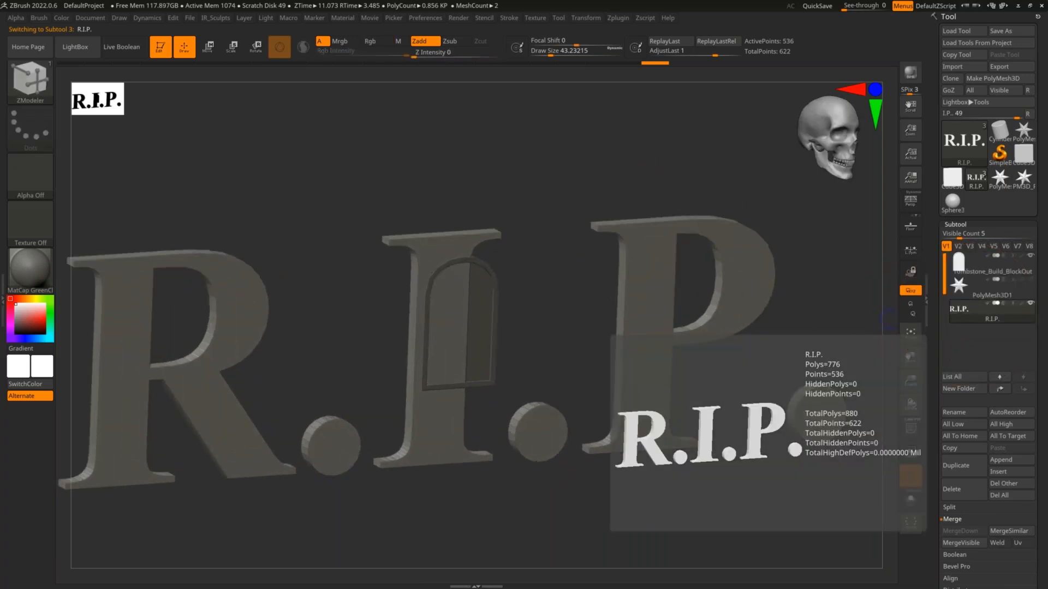
{"action": "left_click", "coordinate": [974, 318]}
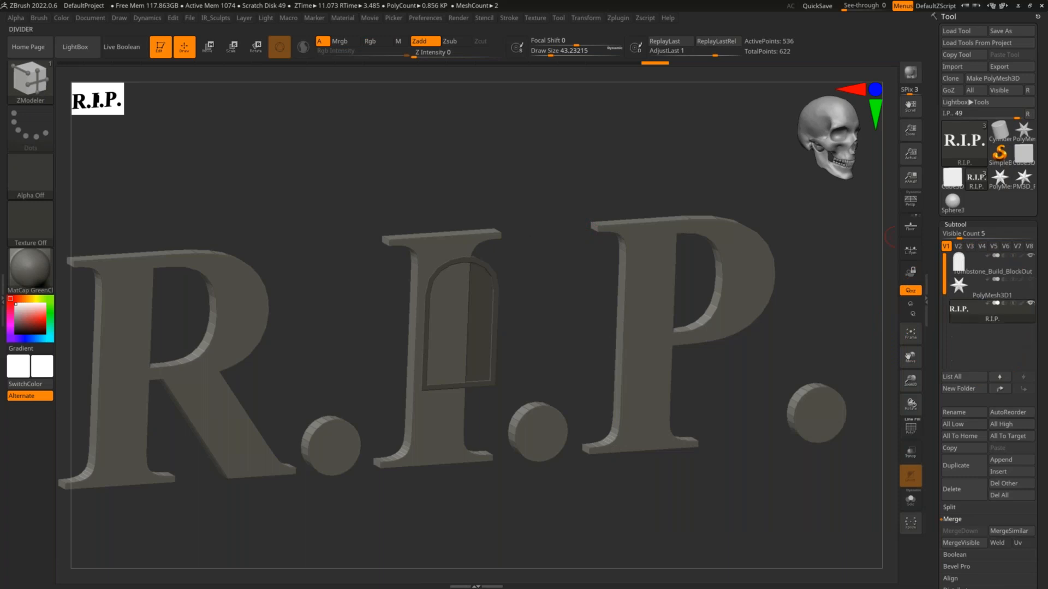
{"action": "key", "text": "Up"}
{"action": "right_click_drag", "start_coordinate": [731, 213], "coordinate": [824, 229], "text": "ctrl"}
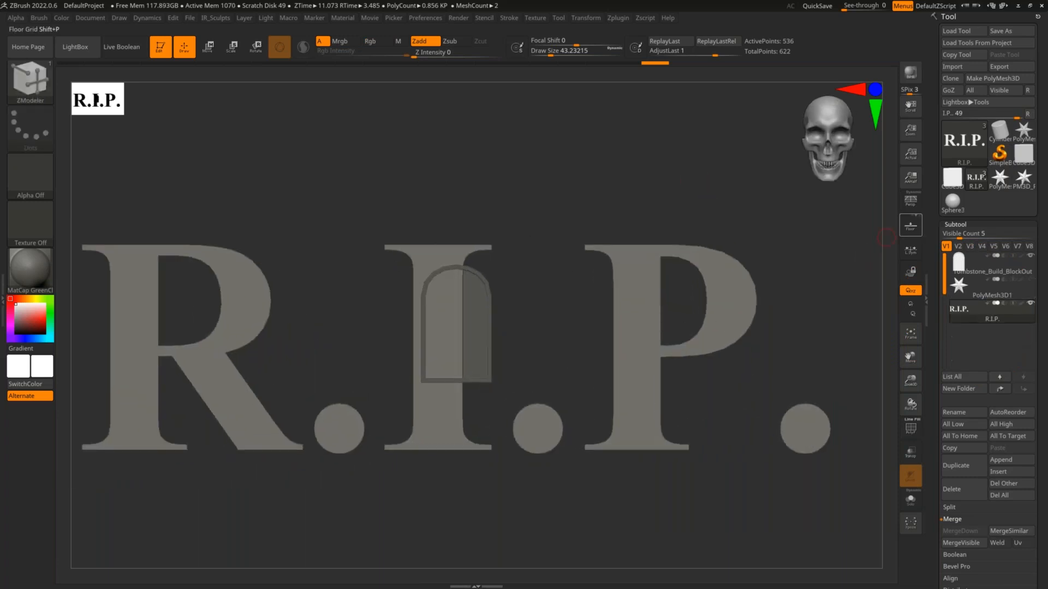
{"action": "mouse_move", "coordinate": [981, 299]}
{"action": "left_click_drag", "start_coordinate": [690, 182], "coordinate": [660, 240]}
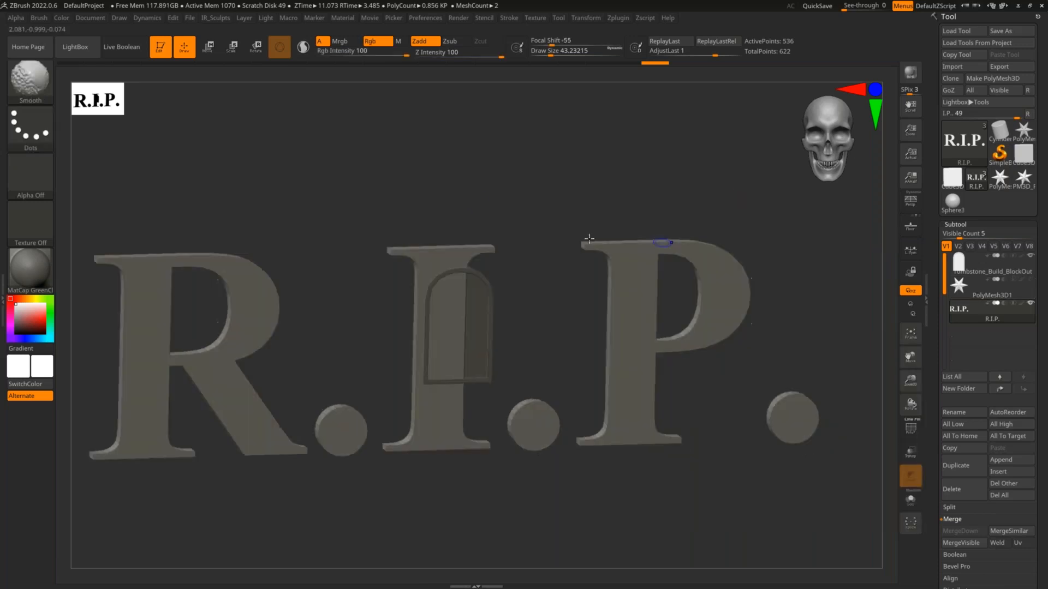
{"action": "key", "text": "shift+f"}
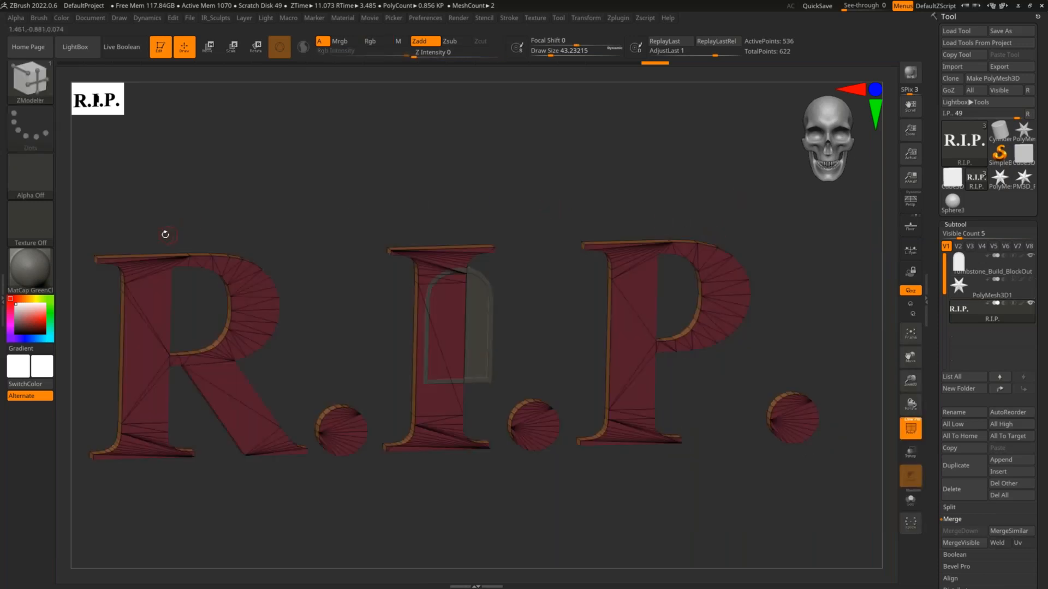
- Switch the material to StartupMaterial and examine the R.I.P. letters at an angle
{"action": "left_click", "coordinate": [18, 265]}
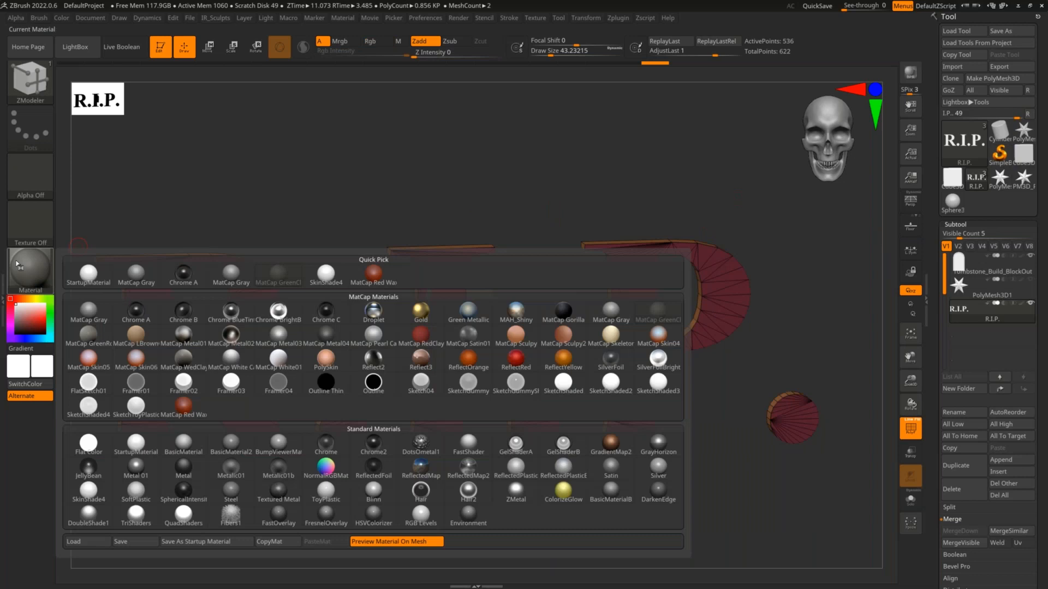
{"action": "left_click", "coordinate": [42, 291]}
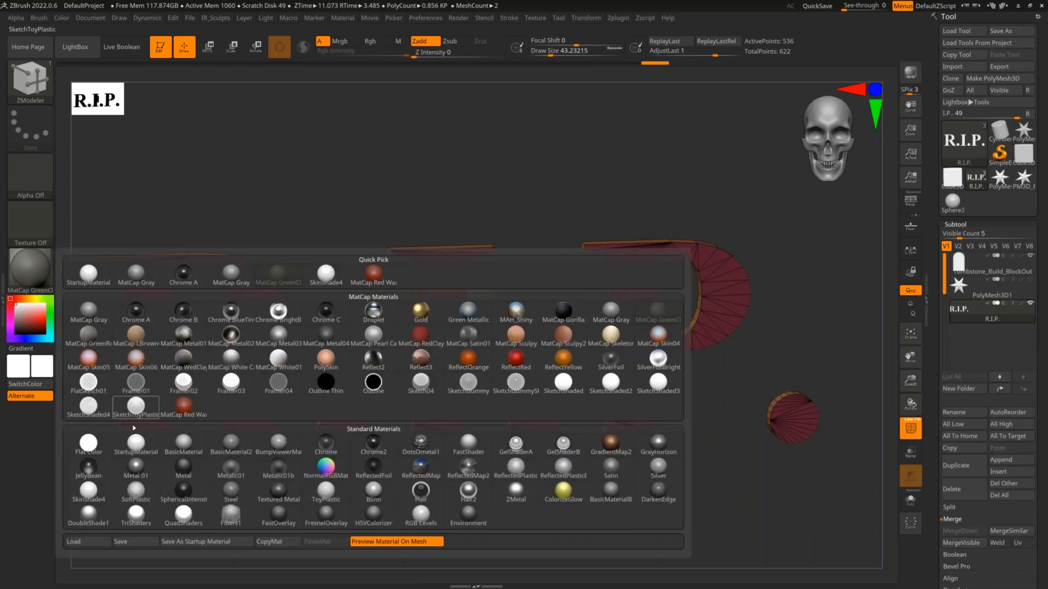
{"action": "left_click", "coordinate": [136, 442]}
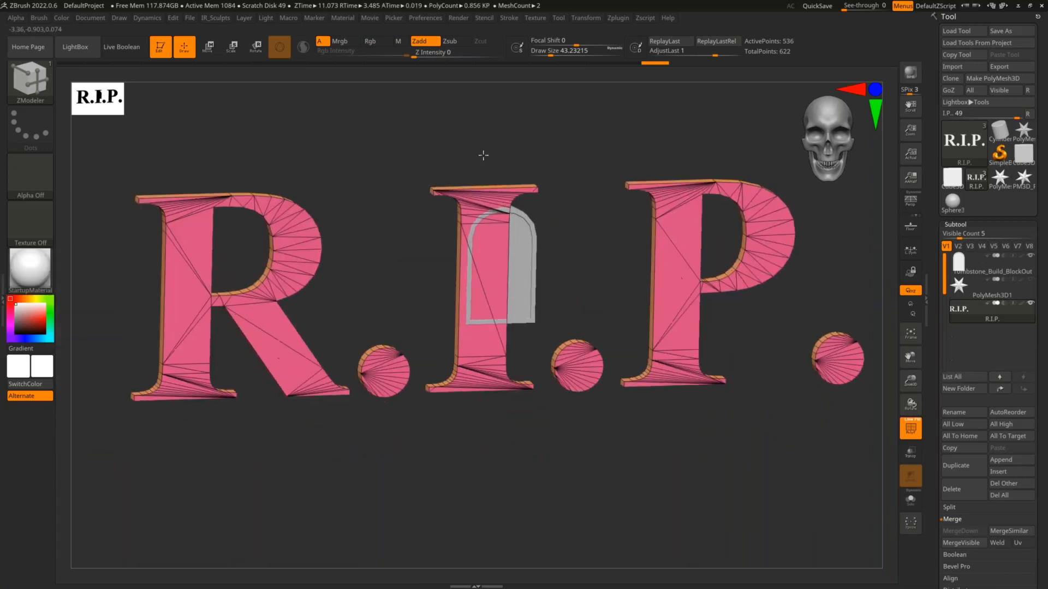
{"action": "right_click_drag", "start_coordinate": [482, 155], "coordinate": [522, 167], "text": "ctrl"}
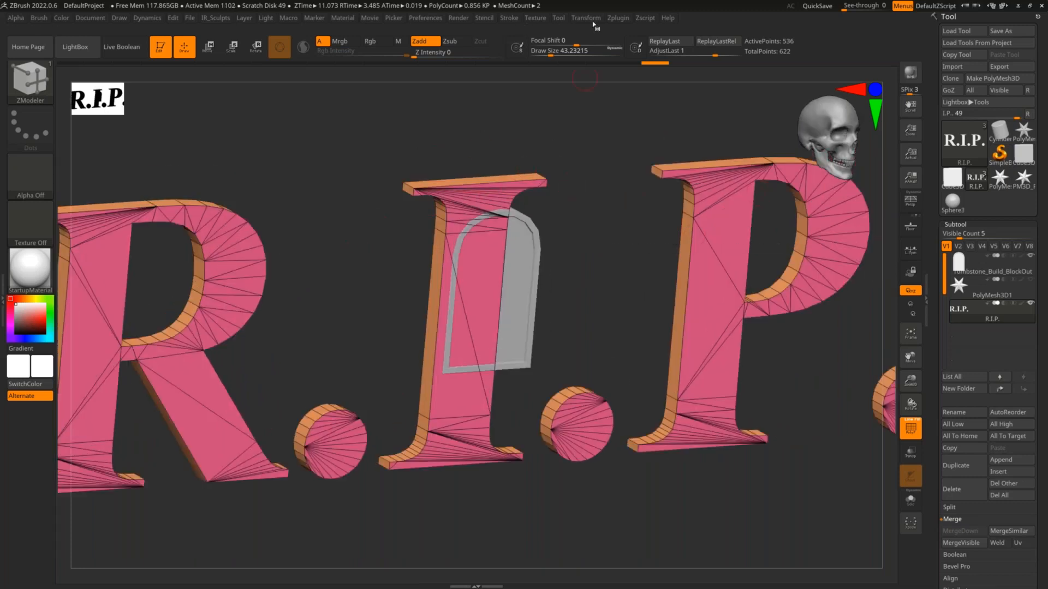
- Raise the R.I.P. text's extrusion to about 0.98 in the Text 3D & Vector Shapes settings
{"action": "left_click", "coordinate": [617, 18]}
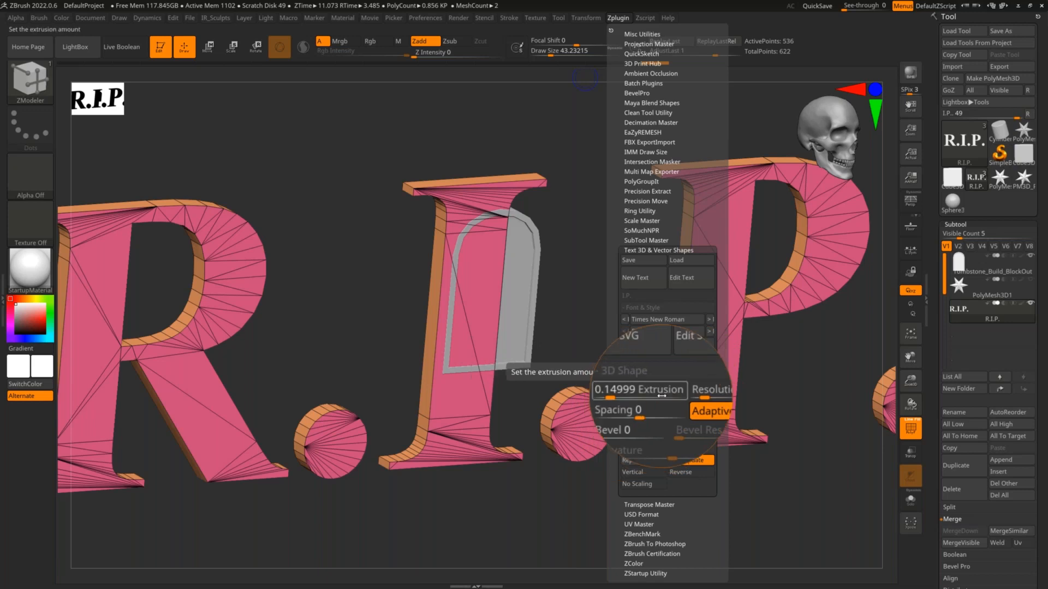
{"action": "left_click_drag", "start_coordinate": [662, 394], "coordinate": [672, 394]}
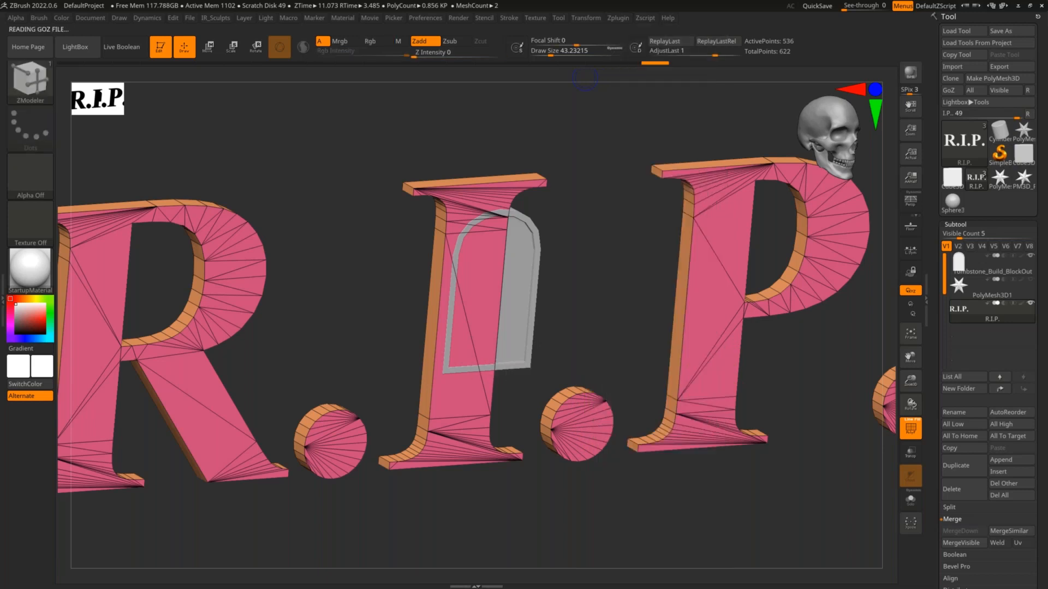
{"action": "key", "text": "f"}
{"action": "right_click_drag", "start_coordinate": [601, 246], "coordinate": [542, 319]}
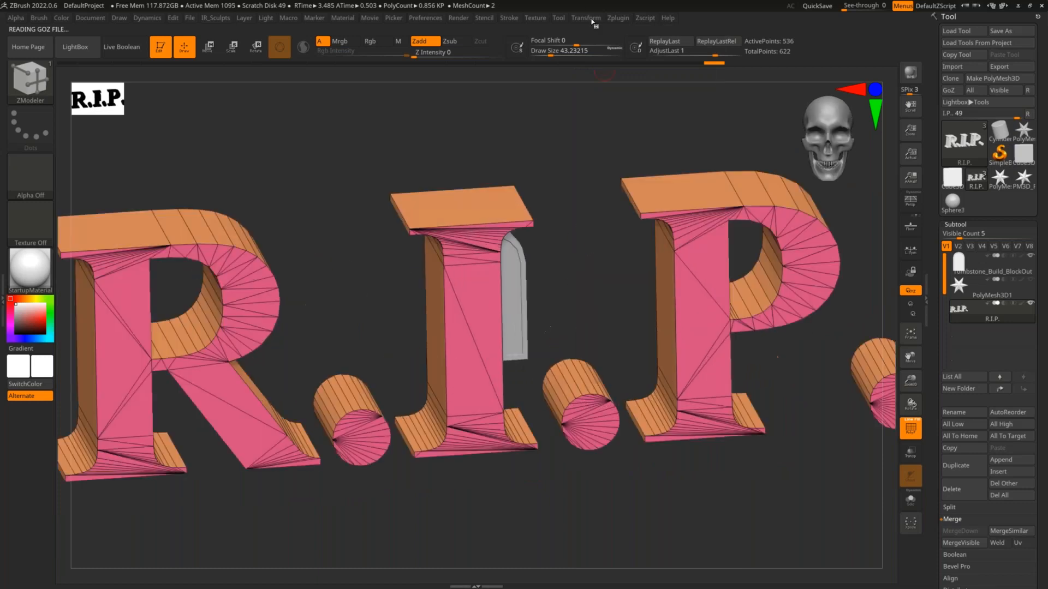
- Set the text's extrusion to about 0.82, increase its curve resolution, and check the letters with polyframe turned off
{"action": "left_click", "coordinate": [589, 18]}
{"action": "left_click", "coordinate": [618, 18]}
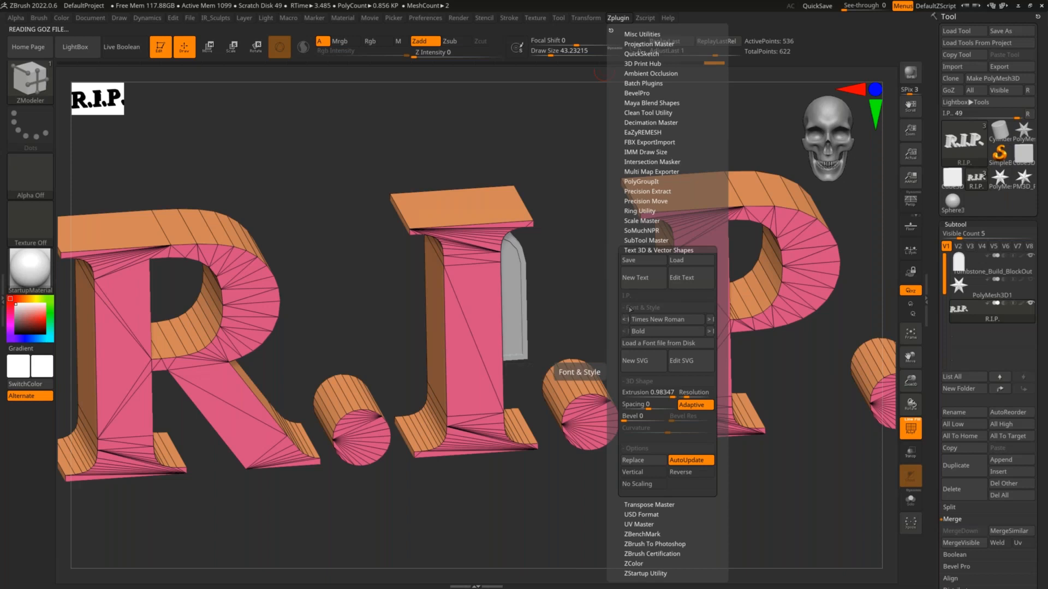
{"action": "left_click", "coordinate": [644, 361]}
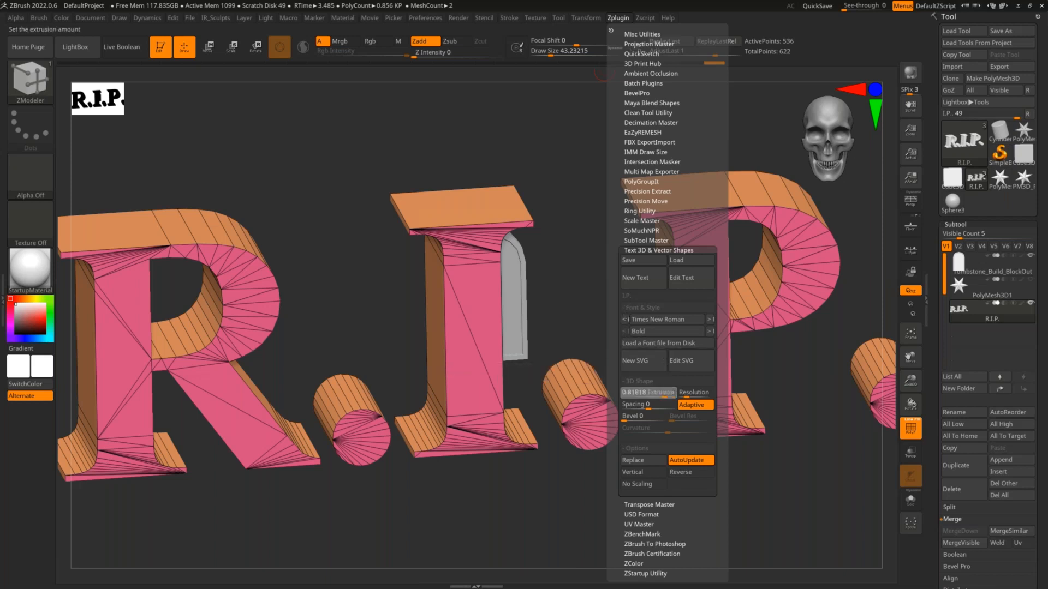
{"action": "left_click", "coordinate": [617, 17]}
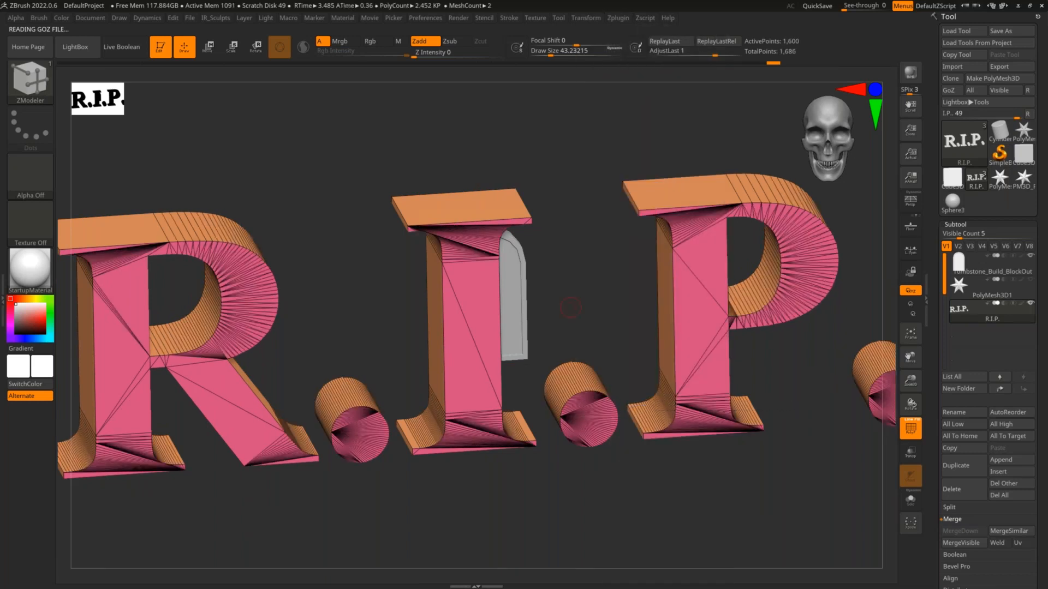
{"action": "mouse_move", "coordinate": [571, 307]}
{"action": "left_mouse_down"}
{"action": "mouse_move", "coordinate": [559, 326]}
{"action": "mouse_move", "coordinate": [562, 306]}
{"action": "left_mouse_up"}
{"action": "key", "text": "f"}
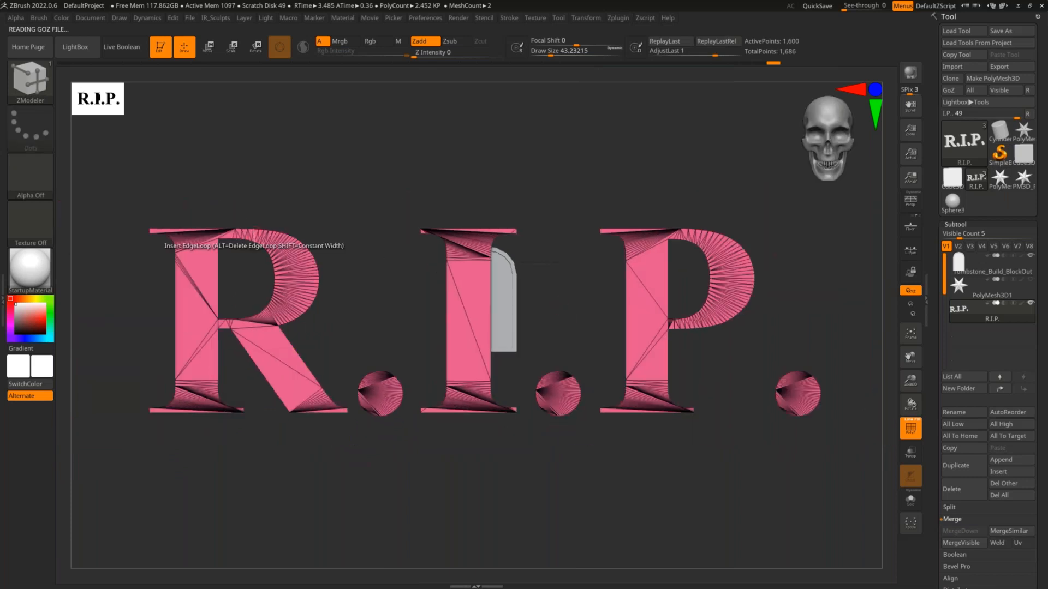
{"action": "left_click_drag", "start_coordinate": [375, 271], "coordinate": [381, 285]}
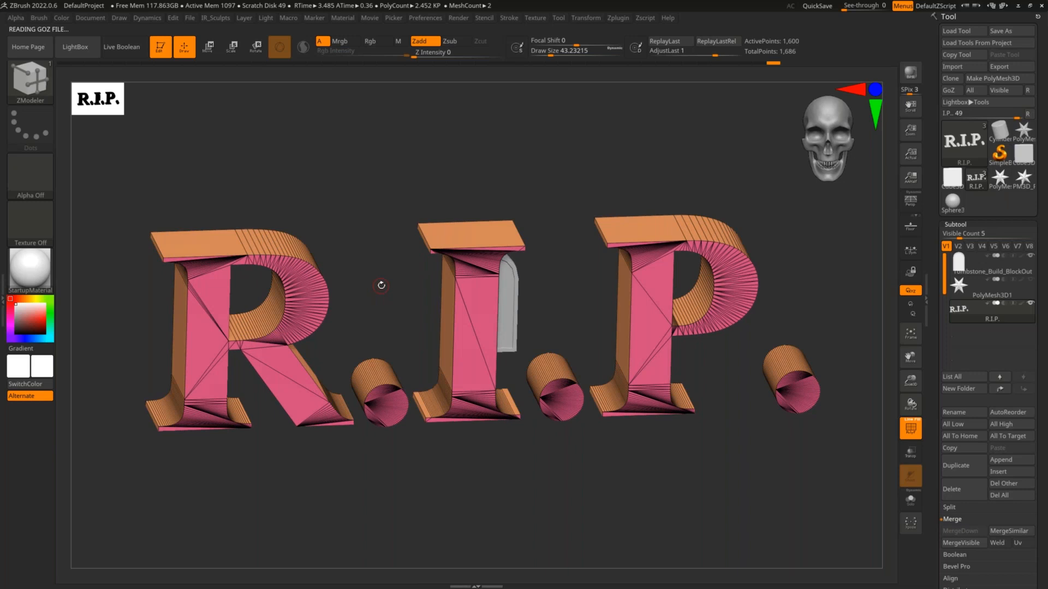
{"action": "left_click_drag", "start_coordinate": [383, 294], "coordinate": [371, 281]}
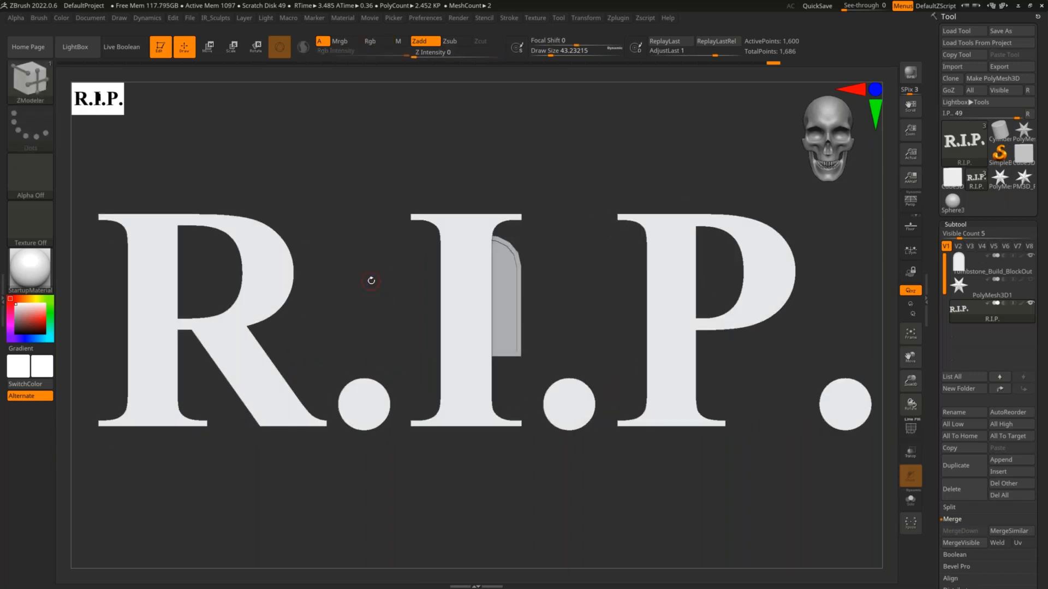
- Scale the R.I.P. text down uniformly and place it on the tombstone's recessed front panel, nearly spanning the panel's width
{"action": "key", "text": "w"}
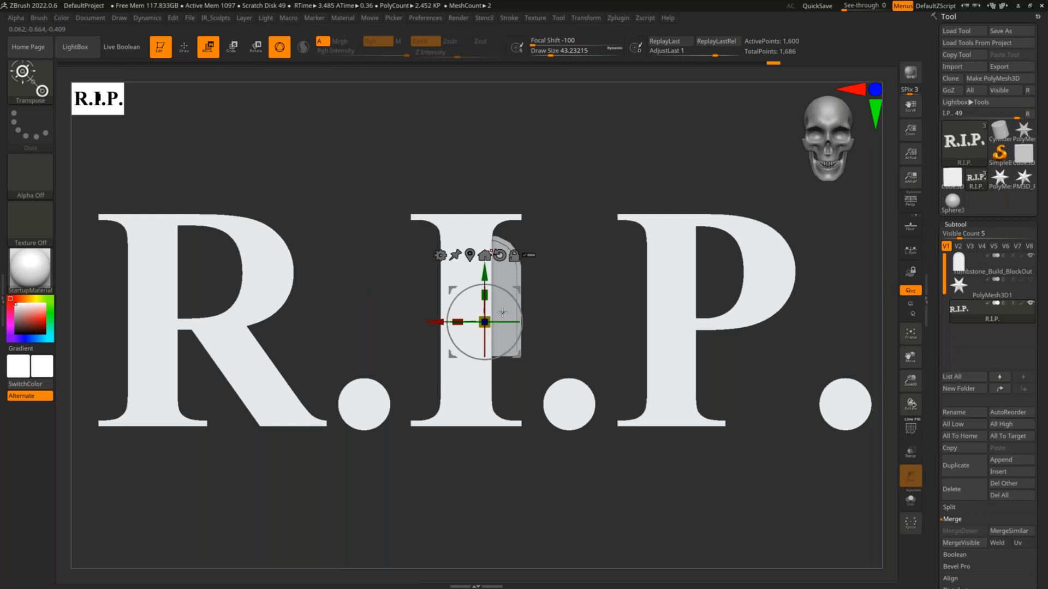
{"action": "left_click_drag", "start_coordinate": [476, 317], "coordinate": [295, 442]}
{"action": "right_click_drag", "start_coordinate": [568, 333], "coordinate": [633, 410]}
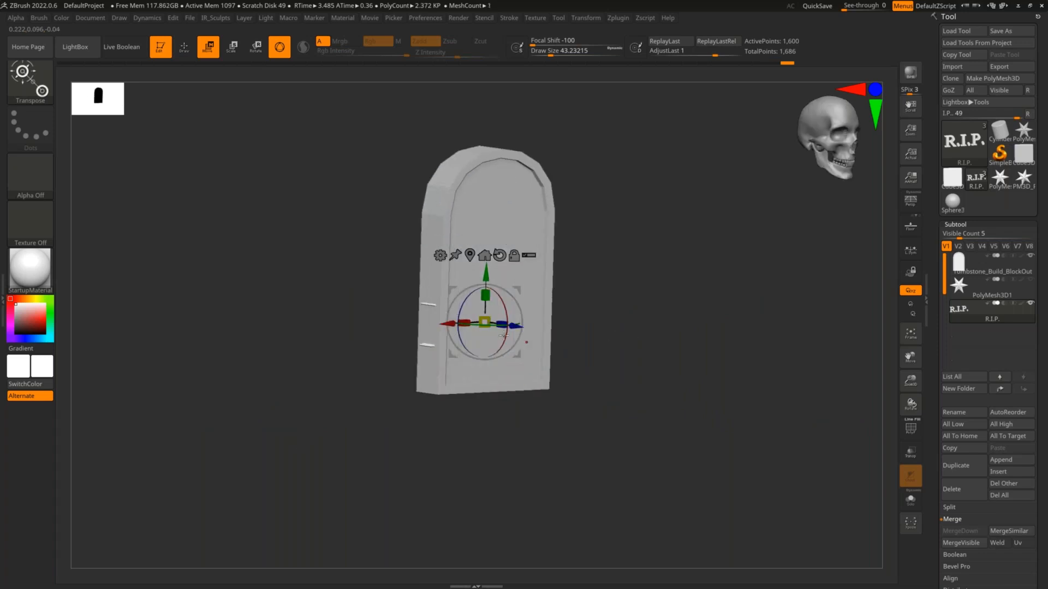
{"action": "key", "text": "ctrl+z"}
{"action": "right_click_drag", "start_coordinate": [504, 280], "coordinate": [627, 262]}
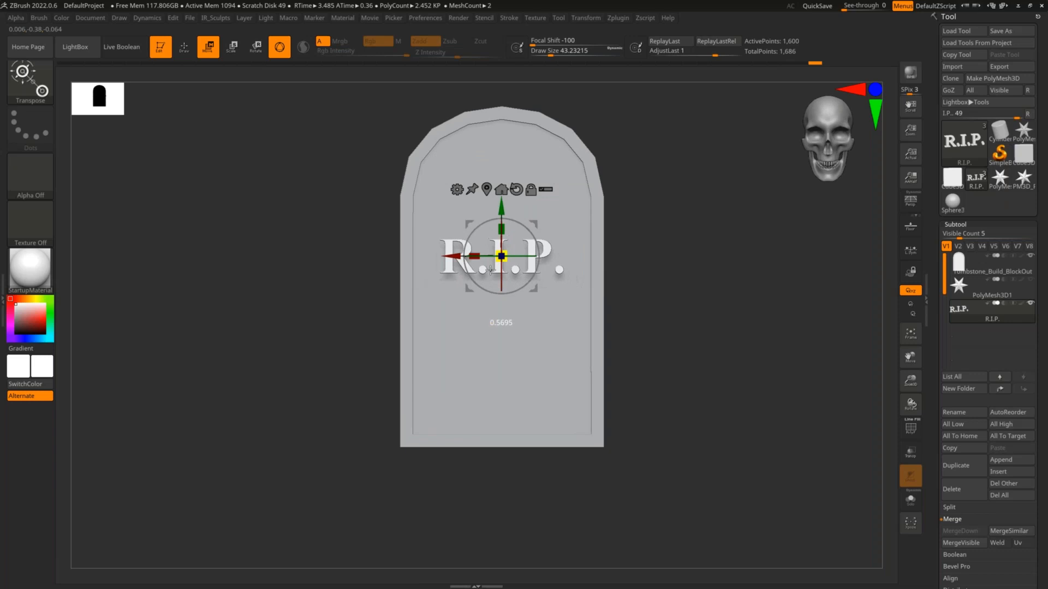
{"action": "right_click_drag", "start_coordinate": [685, 278], "coordinate": [516, 253]}
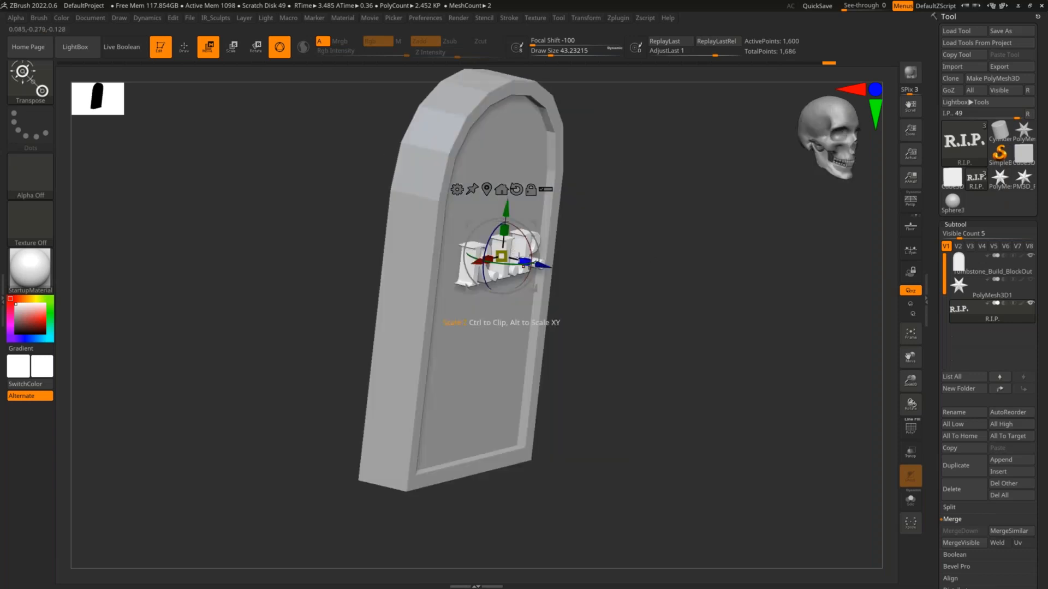
{"action": "right_click_drag", "start_coordinate": [626, 264], "coordinate": [611, 259], "text": "shift"}
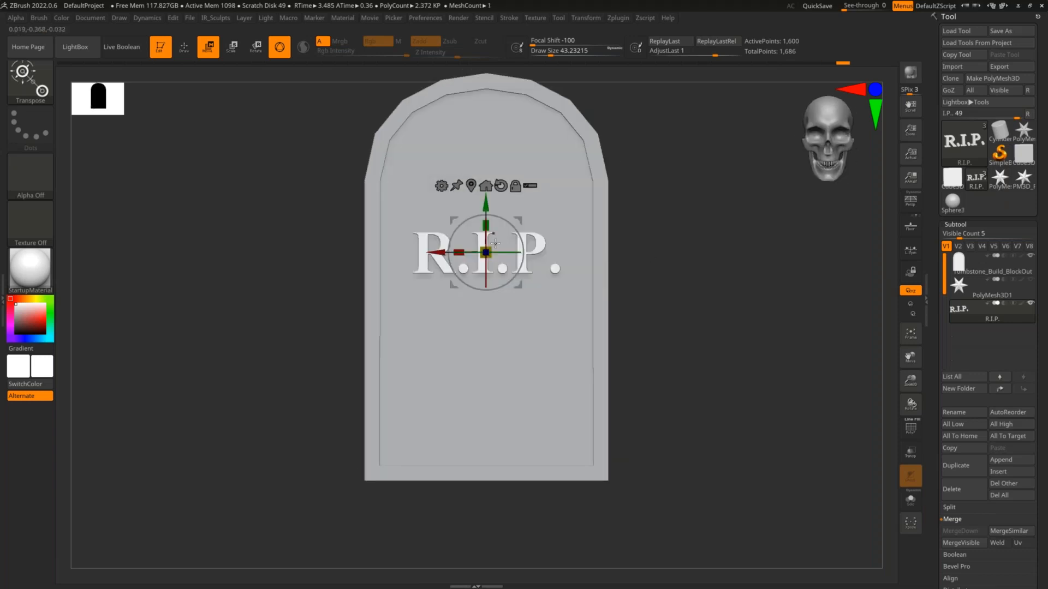
{"action": "left_click_drag", "start_coordinate": [458, 252], "coordinate": [440, 252]}
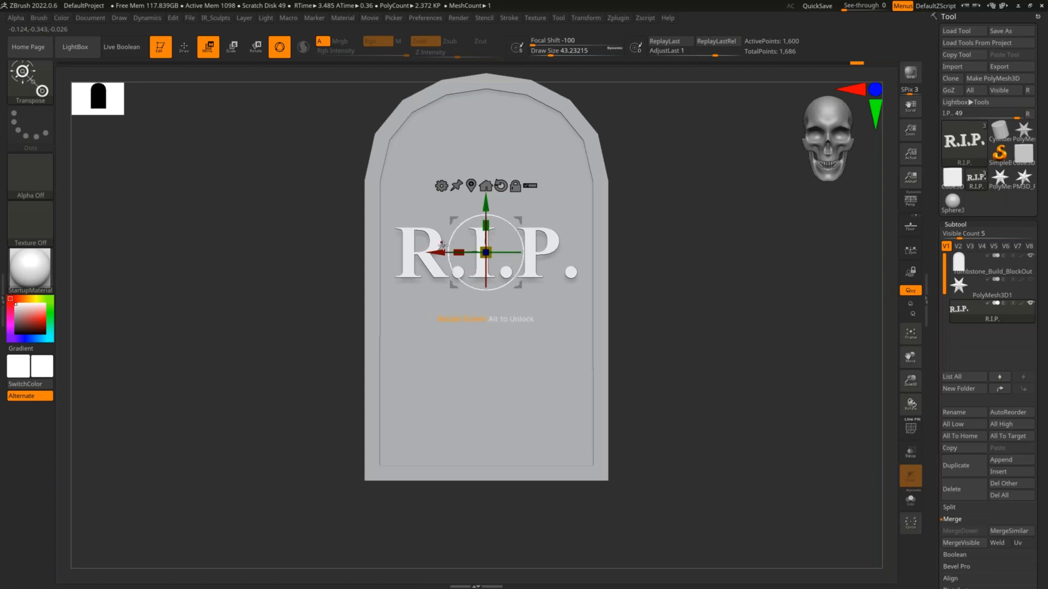
- Mask all of the R.I.P. lettering except the final period
{"action": "key", "text": "q"}
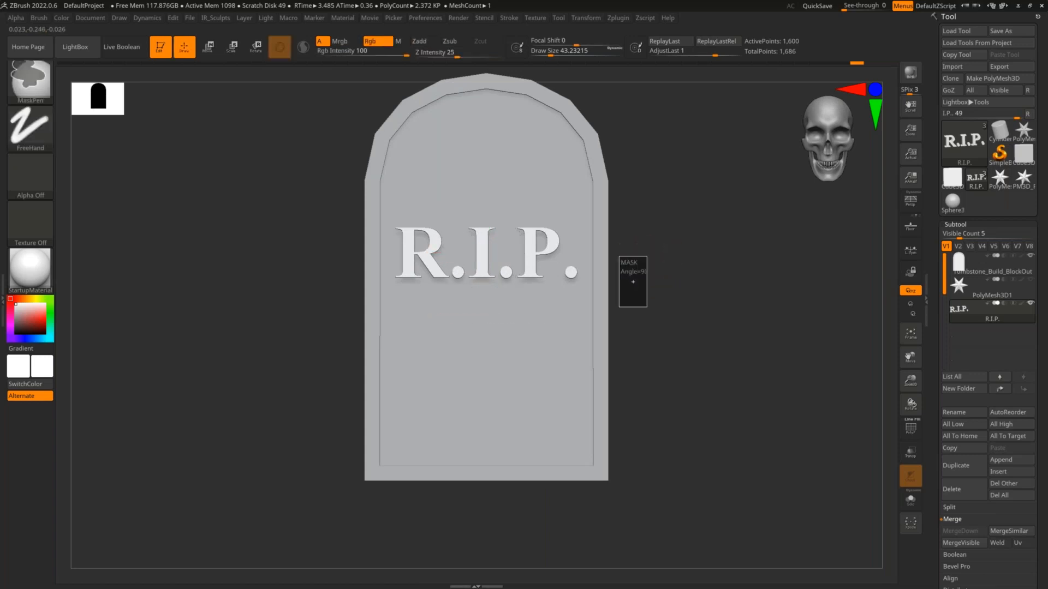
{"action": "left_click", "coordinate": [571, 271], "text": "ctrl"}
{"action": "left_click", "coordinate": [660, 299], "text": "ctrl"}
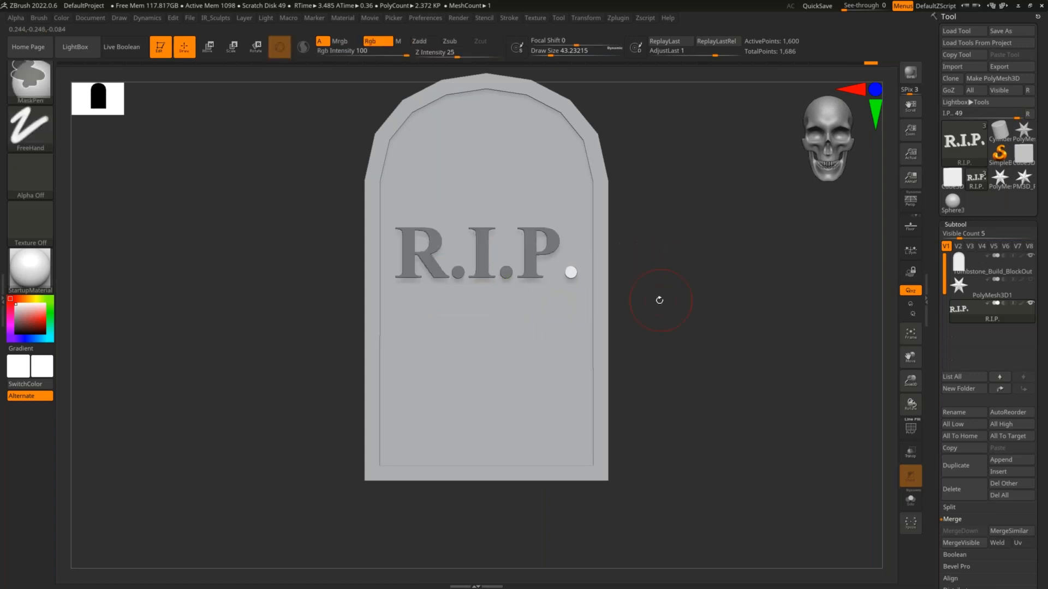
{"action": "key", "text": "w"}
{"action": "key", "text": "q"}
{"action": "left_click_drag", "start_coordinate": [645, 261], "coordinate": [554, 305], "text": "ctrl"}
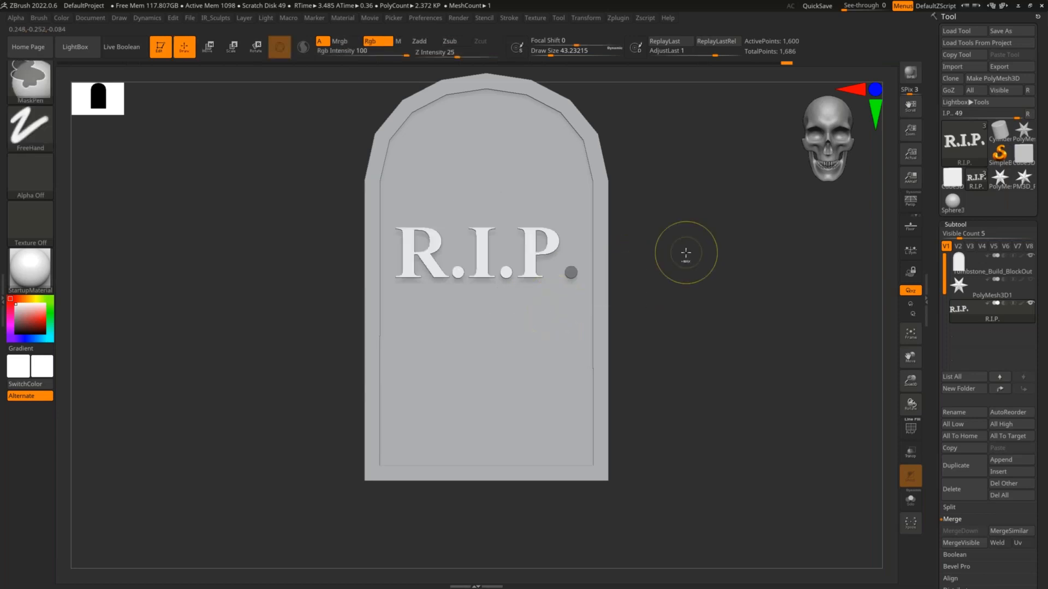
{"action": "left_click", "coordinate": [685, 253], "text": "ctrl"}
{"action": "key", "text": "w"}
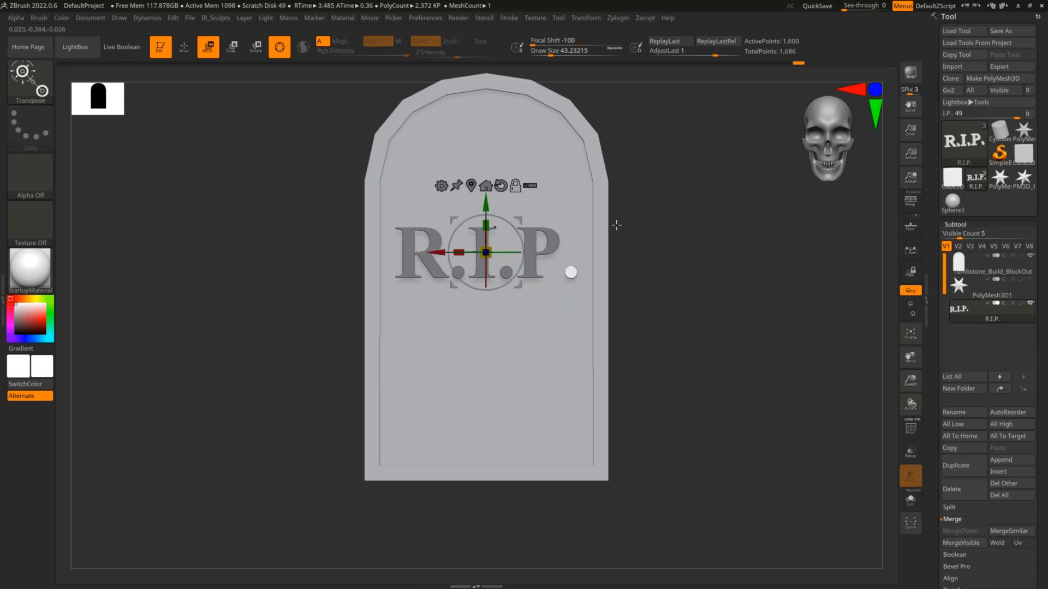
- Move the final period about 0.035 units closer to the P and clear the mask
{"action": "left_click_drag", "start_coordinate": [677, 240], "coordinate": [676, 247], "text": "alt"}
{"action": "scroll", "coordinate": [677, 247], "scroll_direction": "up", "scroll_amount": 2}
{"action": "left_click_drag", "start_coordinate": [443, 252], "coordinate": [422, 253]}
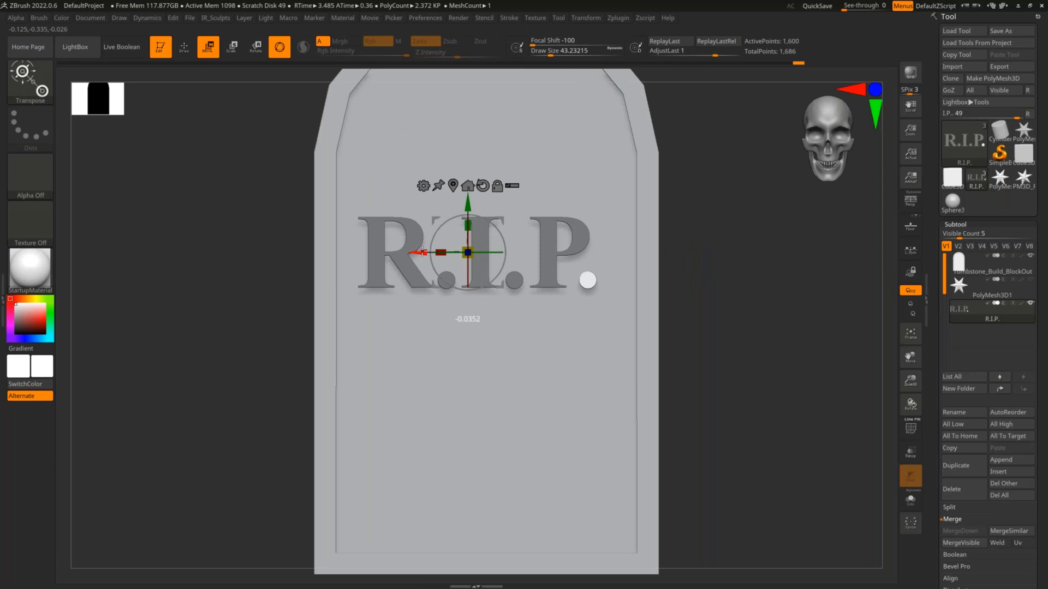
{"action": "key", "text": "q"}
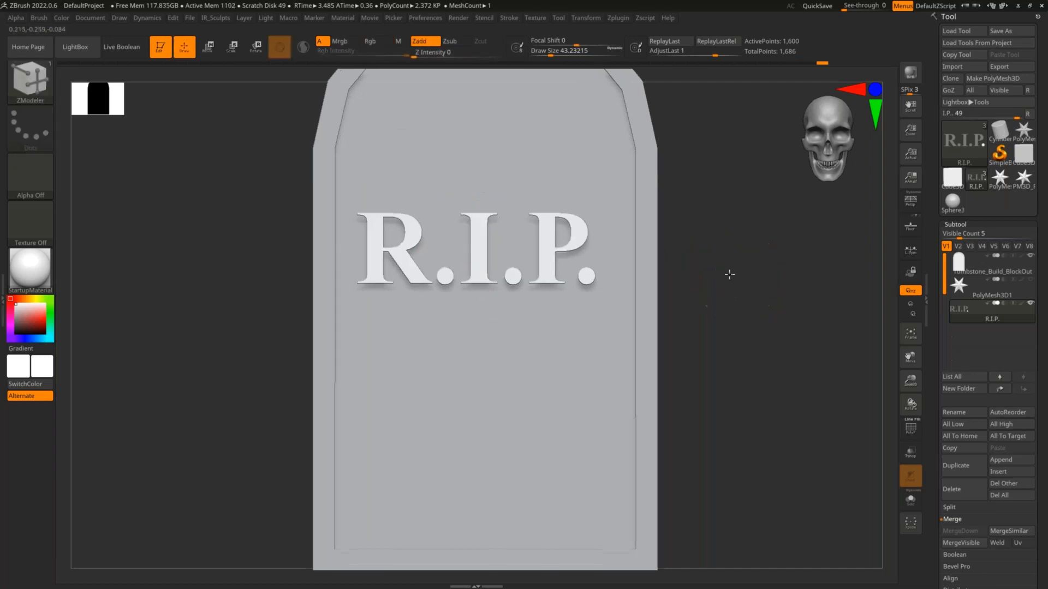
- Center the gizmo on the R.I.P. text and move the text to the world center
{"action": "key", "text": "w"}
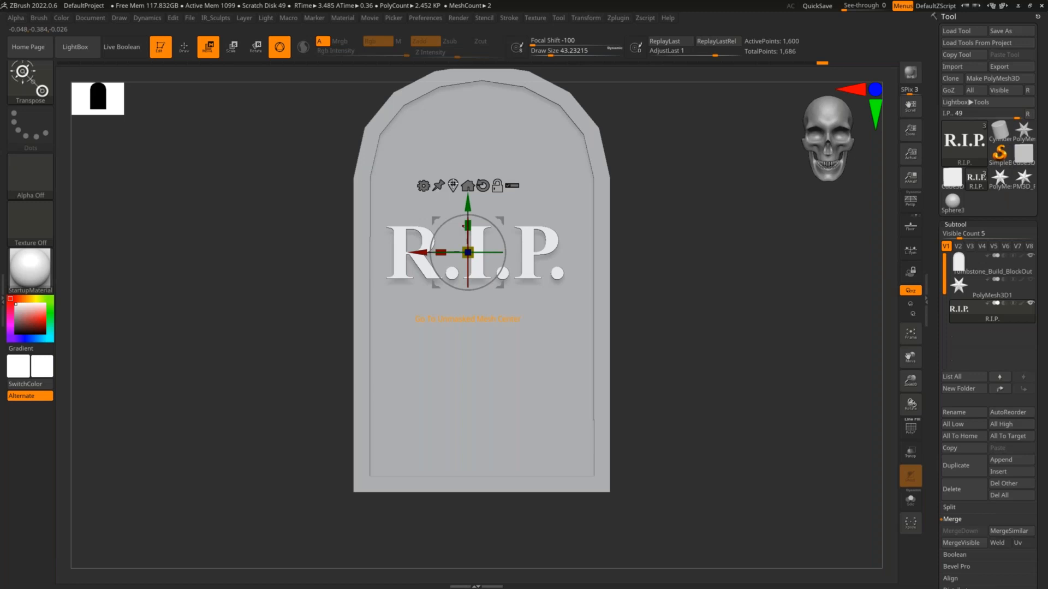
{"action": "left_click", "coordinate": [453, 185]}
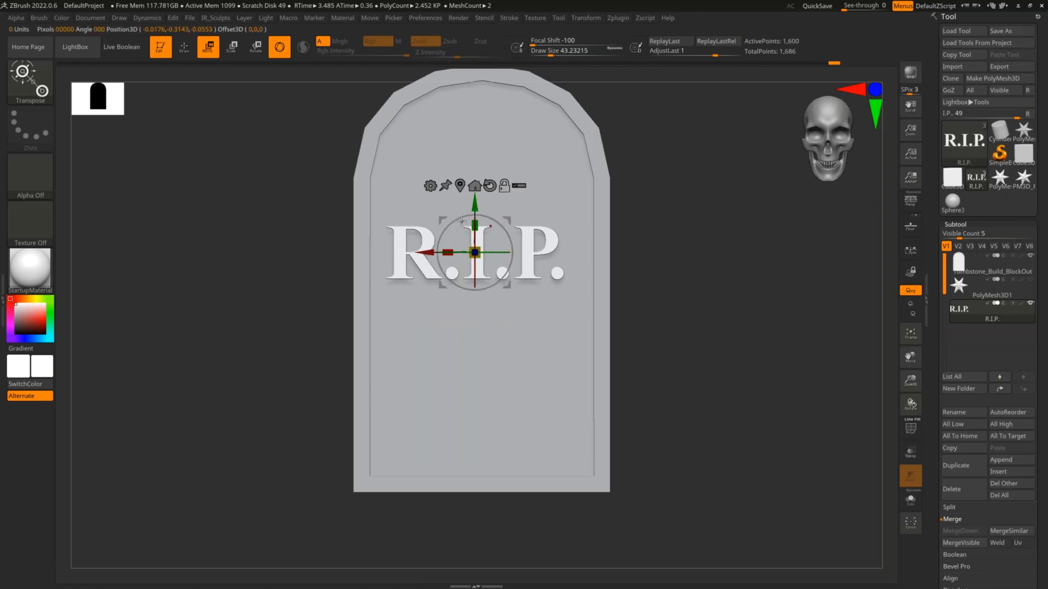
{"action": "left_click", "coordinate": [504, 185]}
{"action": "left_click", "coordinate": [475, 187]}
- Move the centered R.I.P. text forward and up onto the upper part of the tombstone's front panel, adjusting its depth against the surface
{"action": "mouse_move", "coordinate": [673, 278]}
{"action": "left_mouse_down"}
{"action": "mouse_move", "coordinate": [647, 257]}
{"action": "mouse_move", "coordinate": [662, 285]}
{"action": "left_mouse_up"}
{"action": "left_click_drag", "start_coordinate": [511, 387], "coordinate": [520, 391]}
{"action": "left_click_drag", "start_coordinate": [494, 319], "coordinate": [499, 249]}
{"action": "left_click_drag", "start_coordinate": [654, 313], "coordinate": [673, 328], "text": "shift"}
{"action": "left_click_drag", "start_coordinate": [672, 328], "coordinate": [677, 386], "text": "alt"}
{"action": "left_click_drag", "start_coordinate": [496, 256], "coordinate": [496, 236]}
{"action": "left_click_drag", "start_coordinate": [681, 289], "coordinate": [716, 262]}
{"action": "left_click_drag", "start_coordinate": [509, 258], "coordinate": [507, 261]}
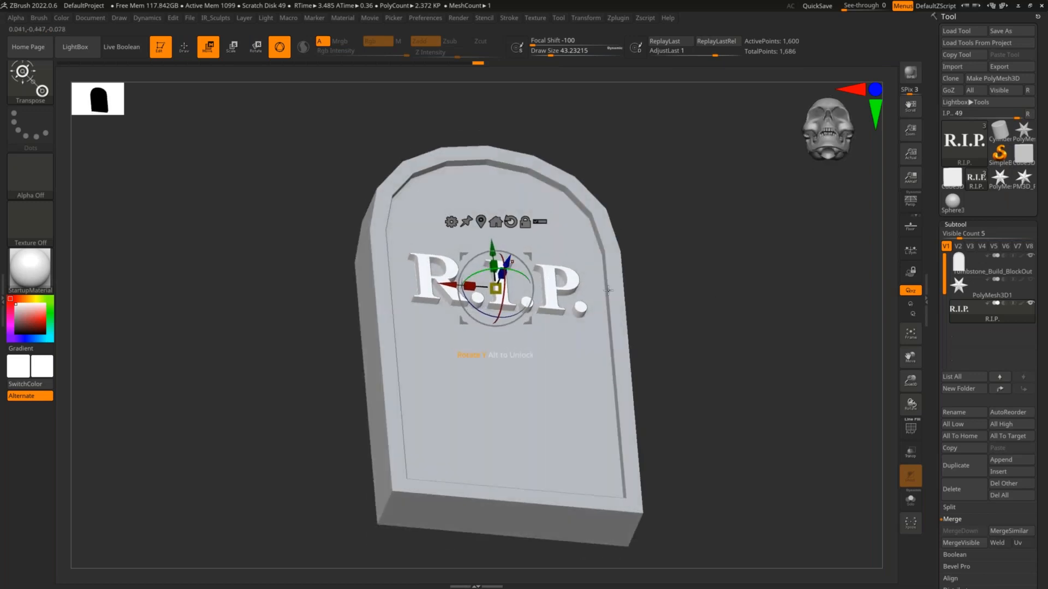
{"action": "key", "text": "q"}
{"action": "mouse_move", "coordinate": [678, 299]}
{"action": "left_mouse_down", "text": "shift"}
{"action": "mouse_move", "coordinate": [661, 318]}
{"action": "mouse_move", "coordinate": [685, 311]}
{"action": "left_mouse_up", "text": "shift"}
{"action": "key", "text": "shift"}
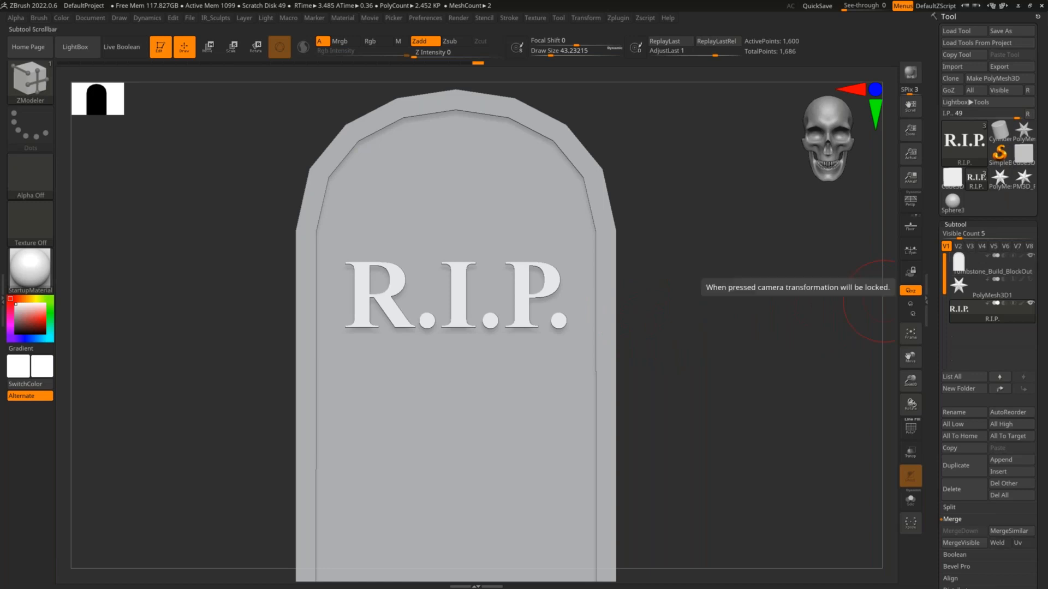
- Frame the tombstone, make the R.I.P. text active again, and put it in a new subtool folder titled "Tombtone"
{"action": "left_click", "coordinate": [964, 272]}
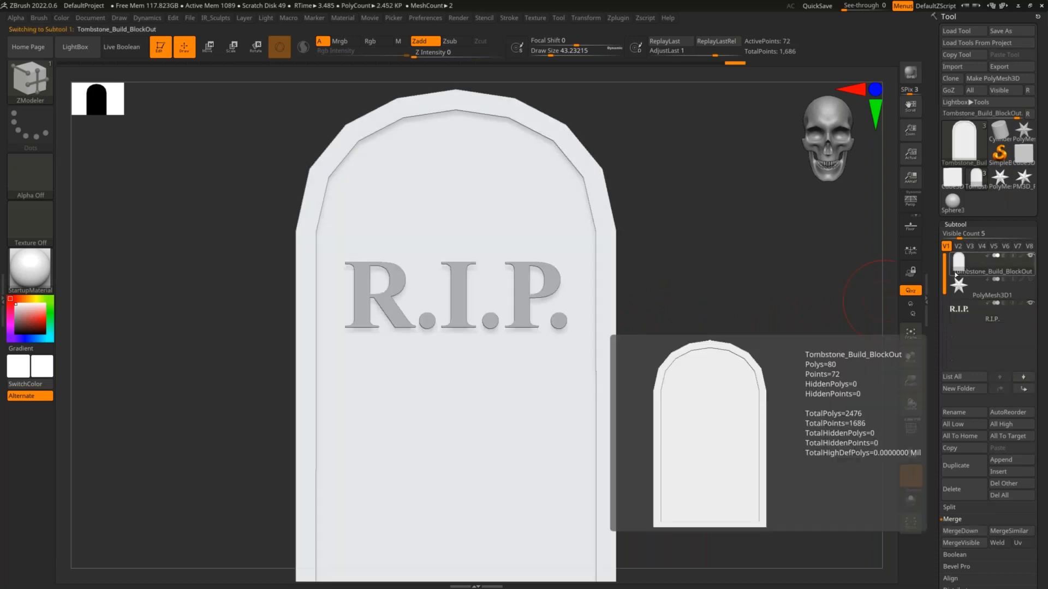
{"action": "key", "text": "f"}
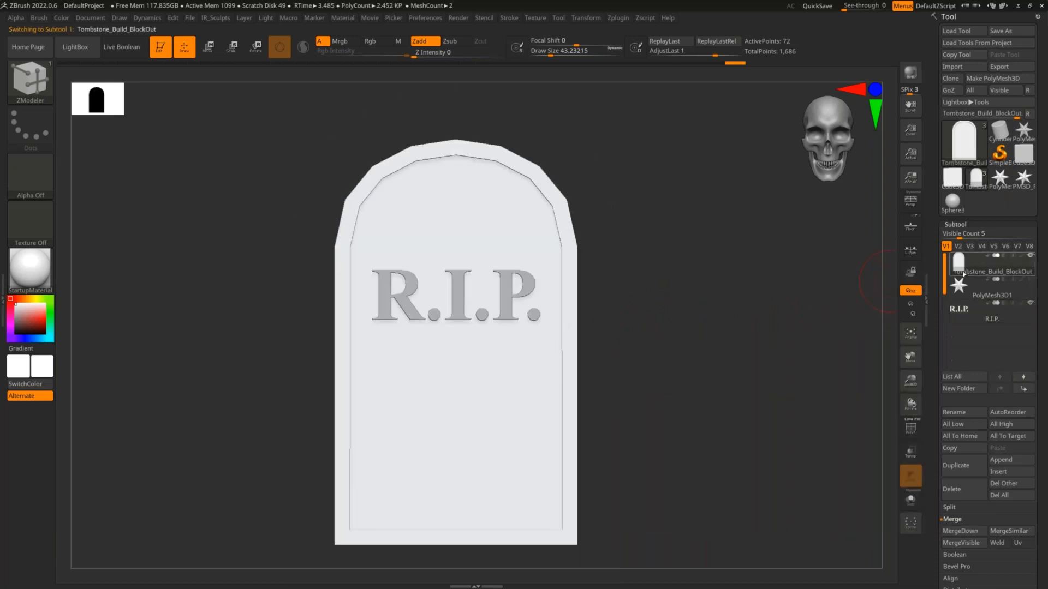
{"action": "left_click", "coordinate": [977, 313]}
{"action": "right_click_drag", "start_coordinate": [742, 283], "coordinate": [742, 311], "text": "ctrl"}
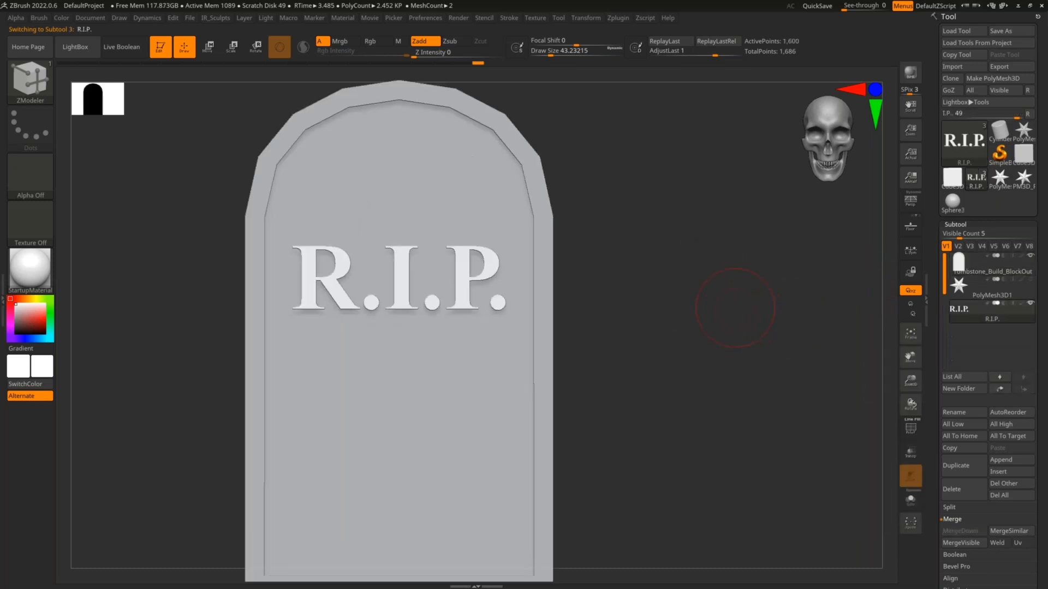
{"action": "key", "text": "ctrl"}
{"action": "key", "text": "ctrl+f"}
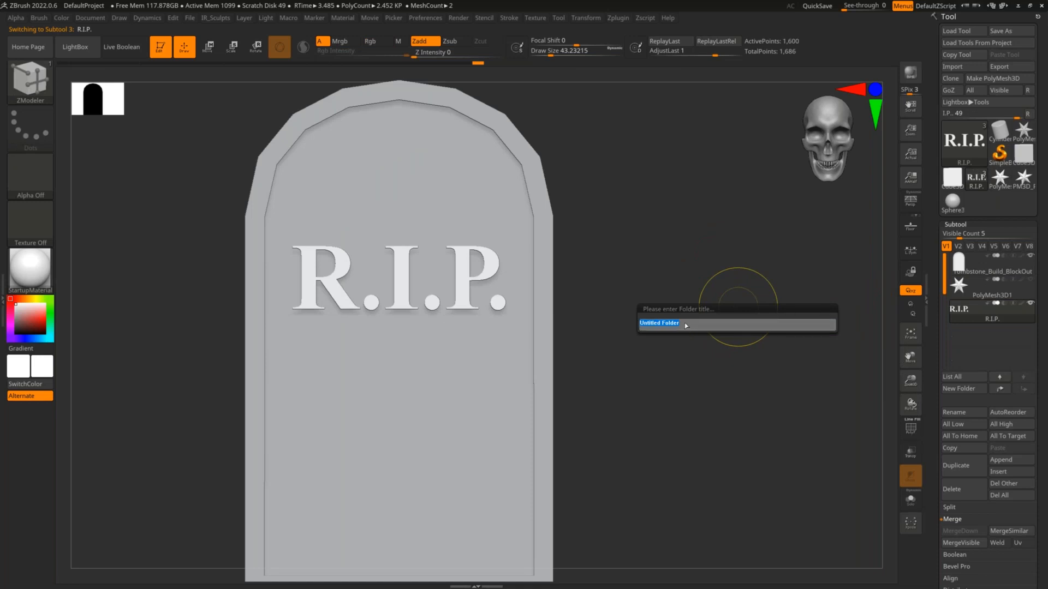
{"action": "type", "text": "Tomb"}
{"action": "key", "text": "Return"}
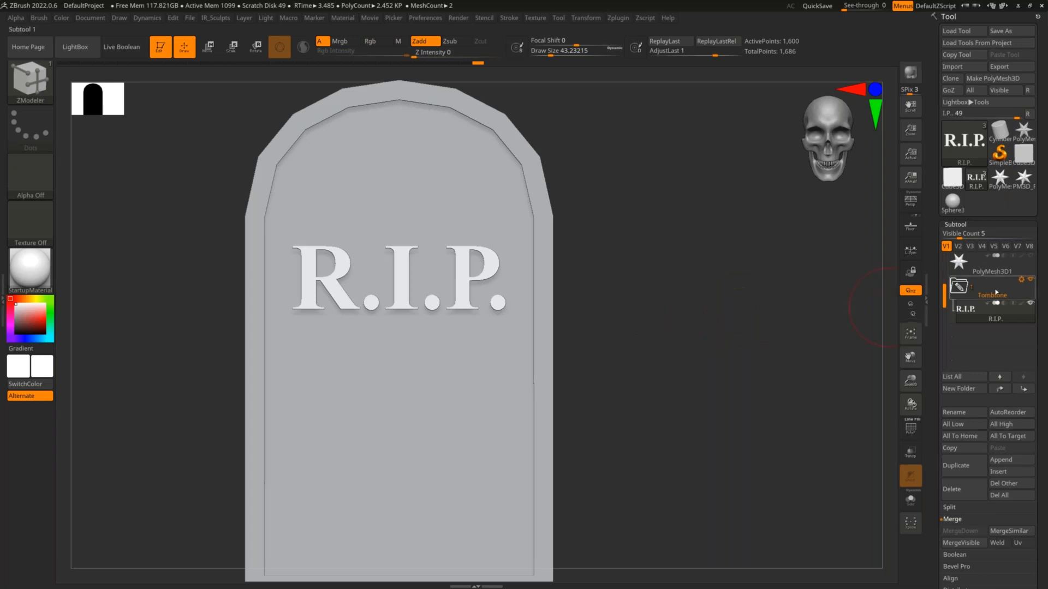
{"action": "mouse_move", "coordinate": [973, 303]}
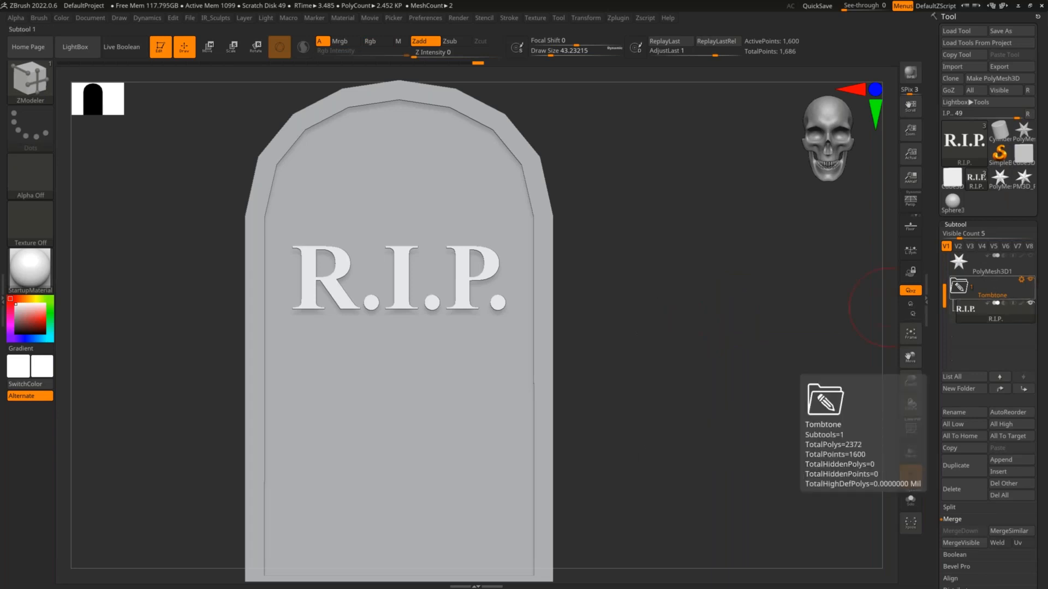
- Move the Tombstone_Build_BlockOut subtool into the Tombtone folder, directly above the R.I.P. subtool
{"action": "scroll", "coordinate": [964, 278], "scroll_direction": "up", "scroll_amount": 1}
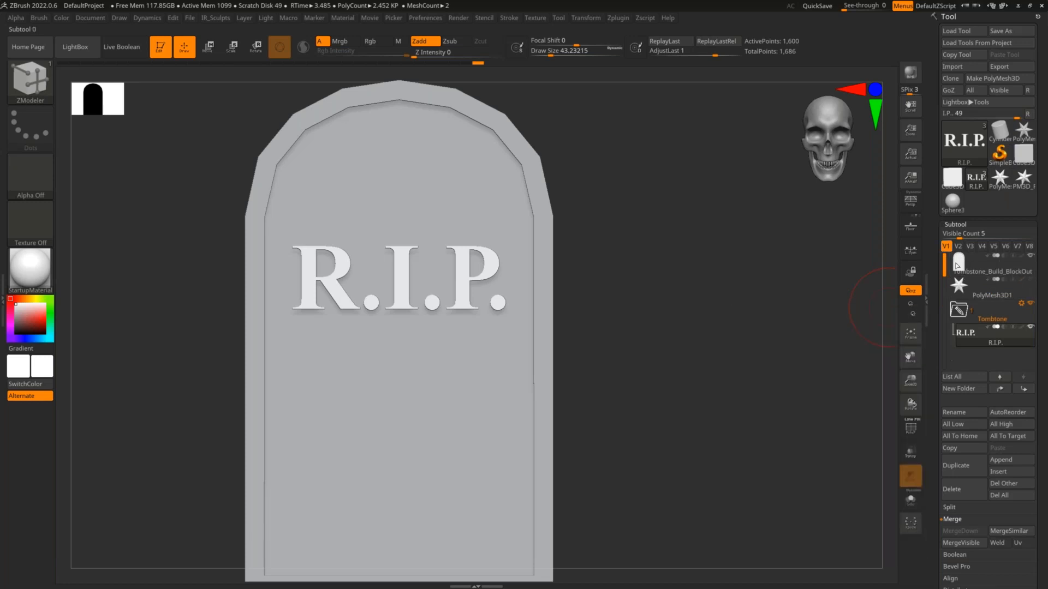
{"action": "left_click_drag", "start_coordinate": [957, 266], "coordinate": [973, 323]}
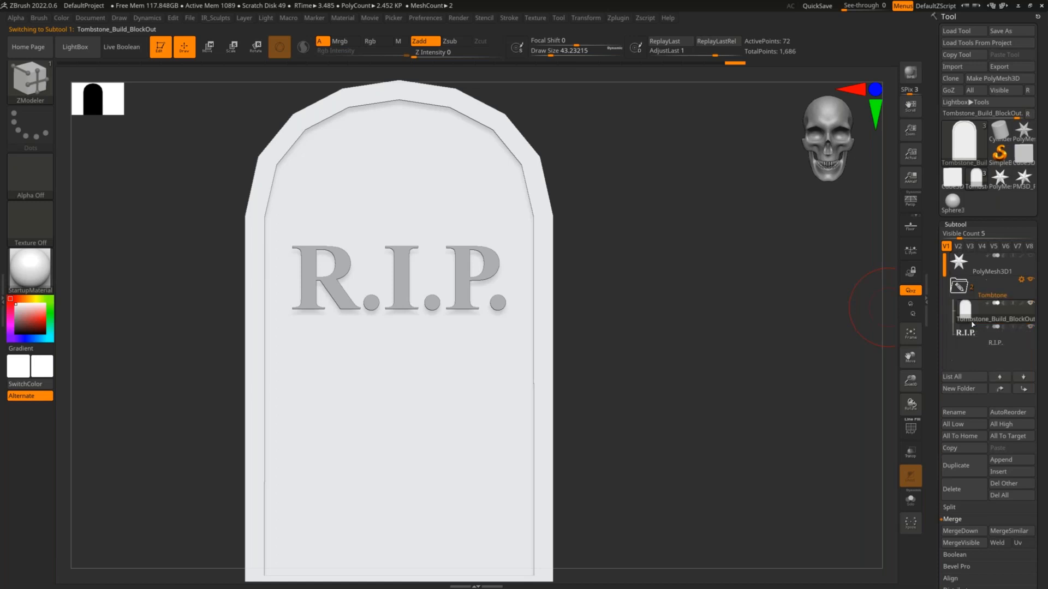
{"action": "left_click_drag", "start_coordinate": [753, 322], "coordinate": [862, 322]}
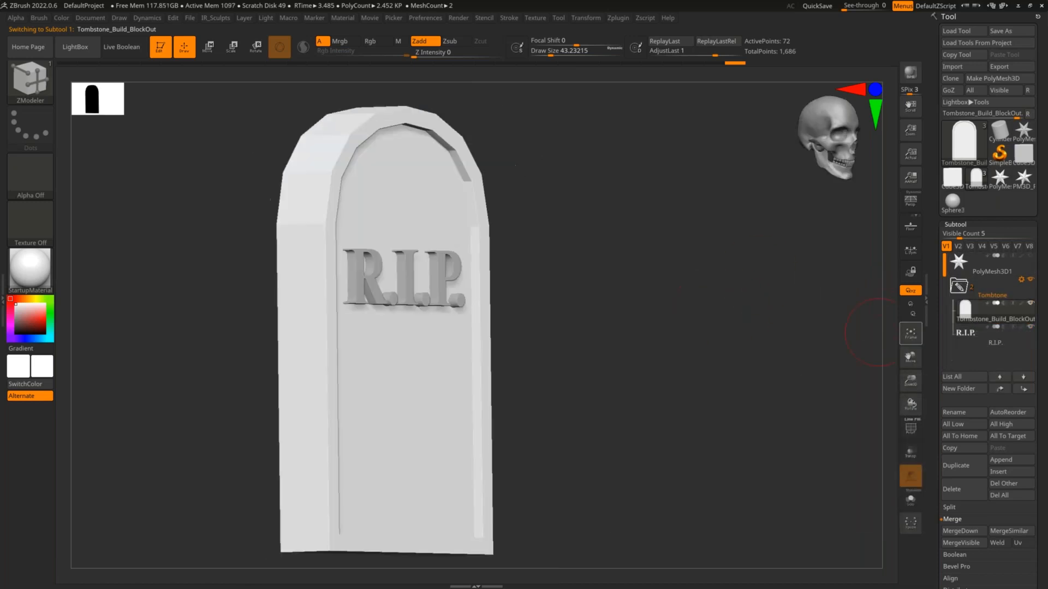
{"action": "left_click_drag", "start_coordinate": [527, 270], "coordinate": [608, 299]}
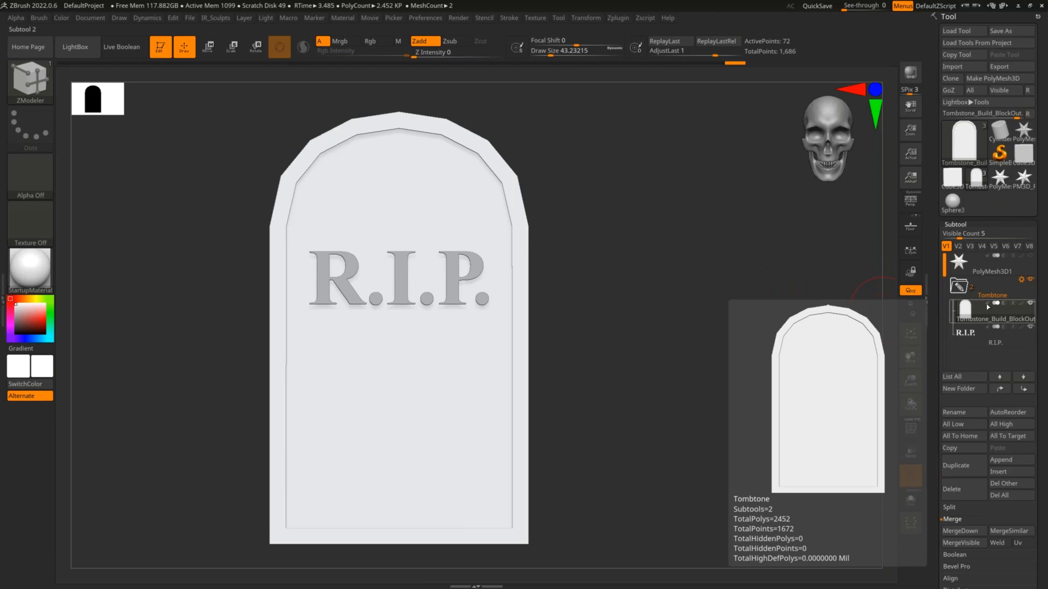
- Mark the tombstone blockout as a boolean start group, duplicate it inside the folder, and delete the duplicate
{"action": "left_click", "coordinate": [969, 307]}
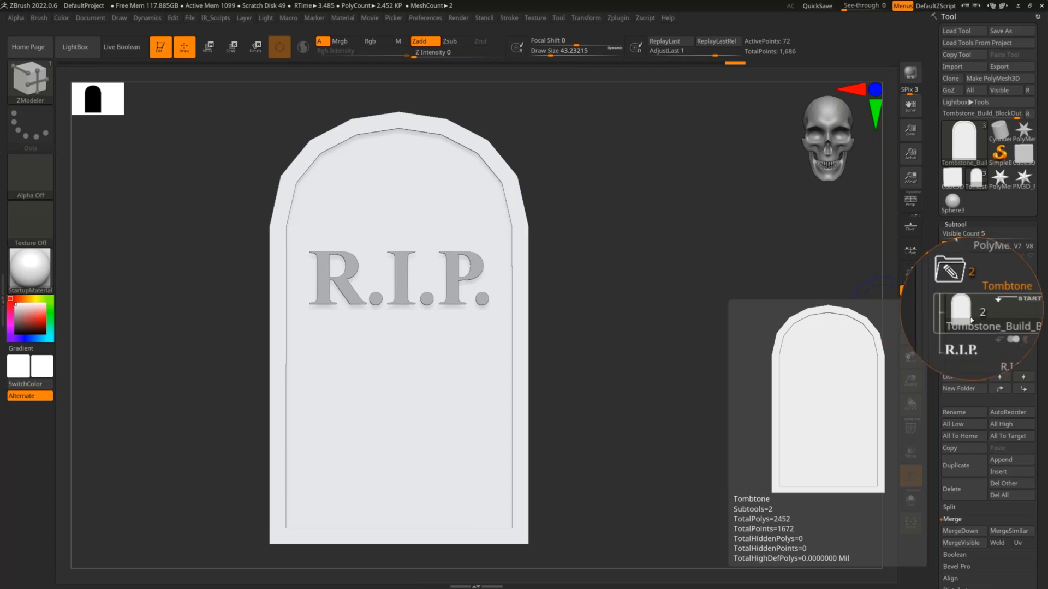
{"action": "left_click", "coordinate": [982, 328]}
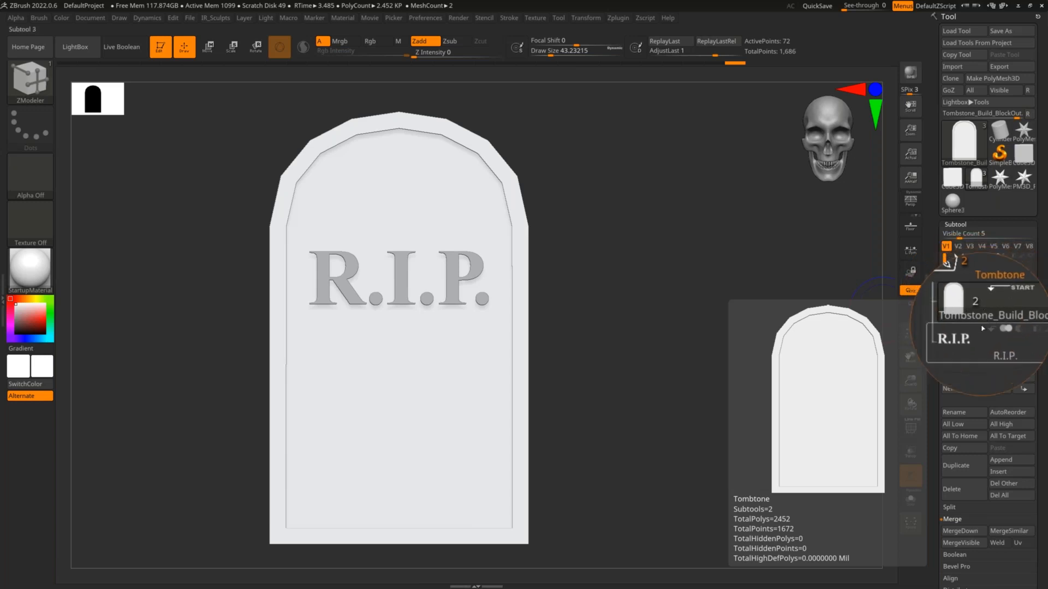
{"action": "left_click", "coordinate": [985, 321]}
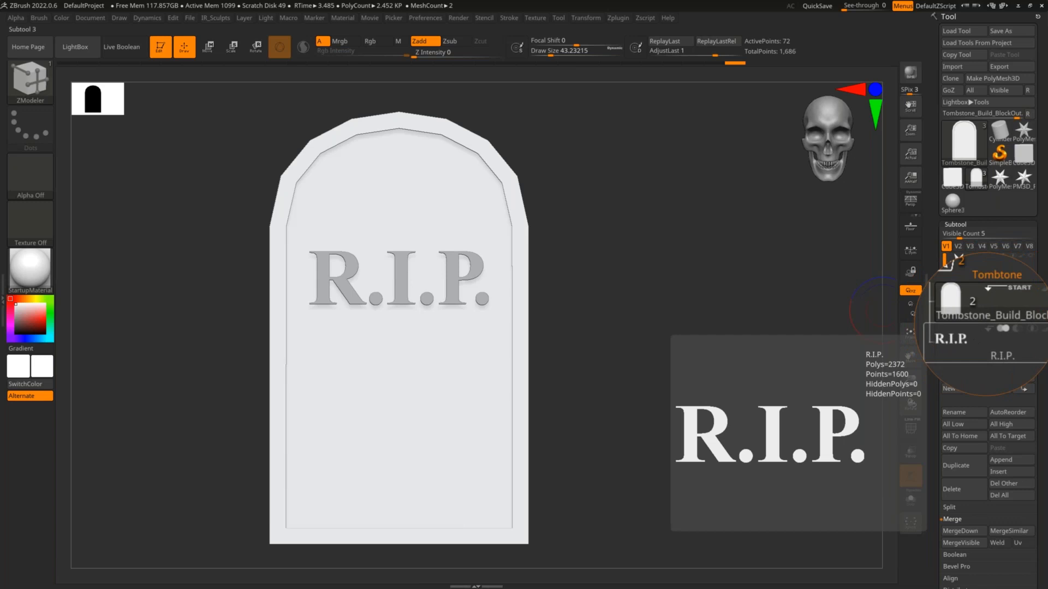
{"action": "key", "text": "ctrl+shift"}
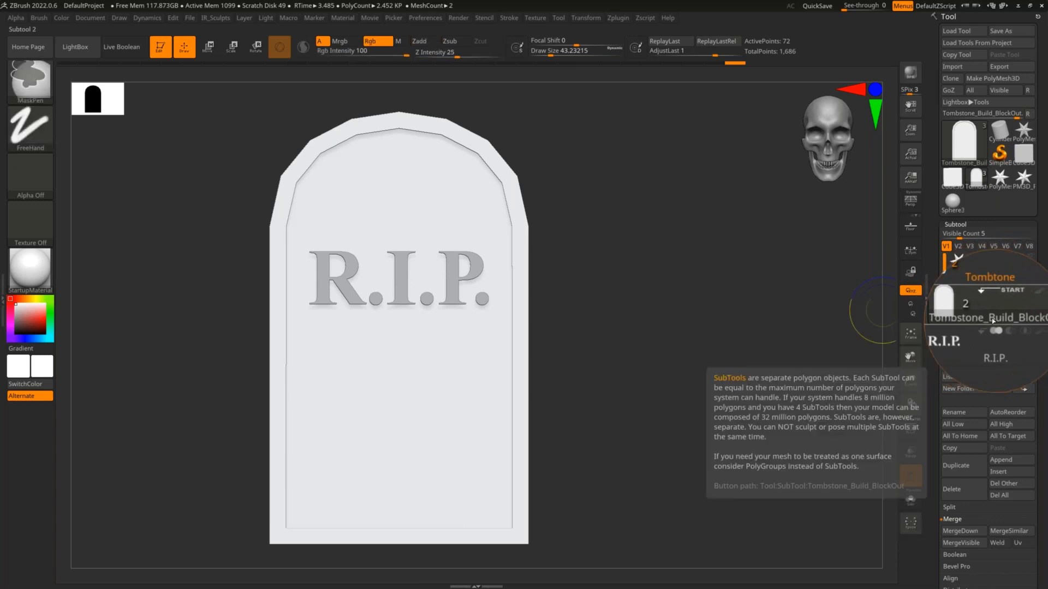
{"action": "key", "text": "ctrl+shift+d"}
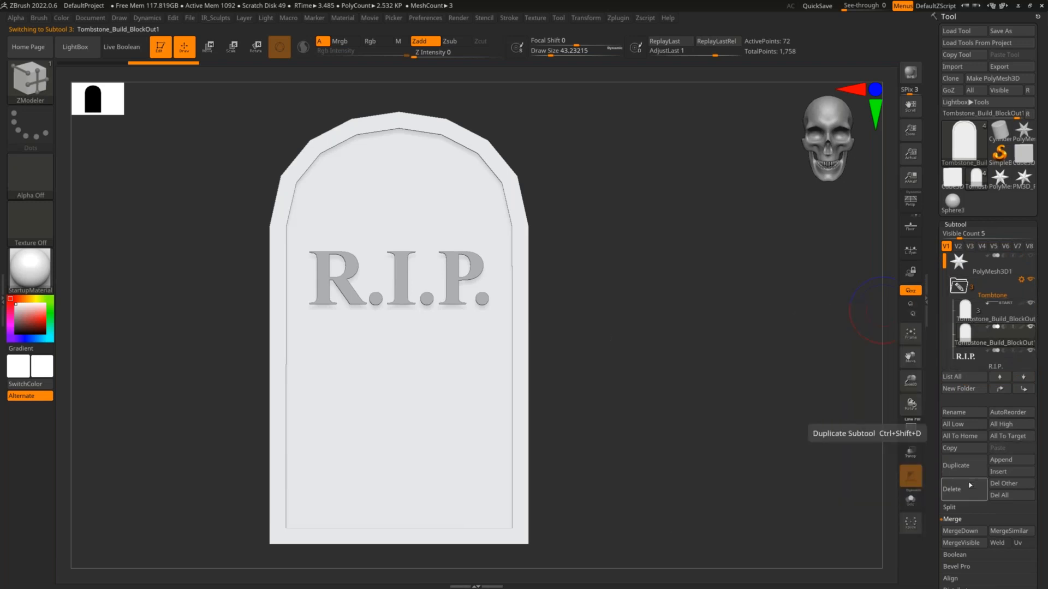
{"action": "left_click", "coordinate": [951, 489]}
{"action": "left_click", "coordinate": [873, 507]}
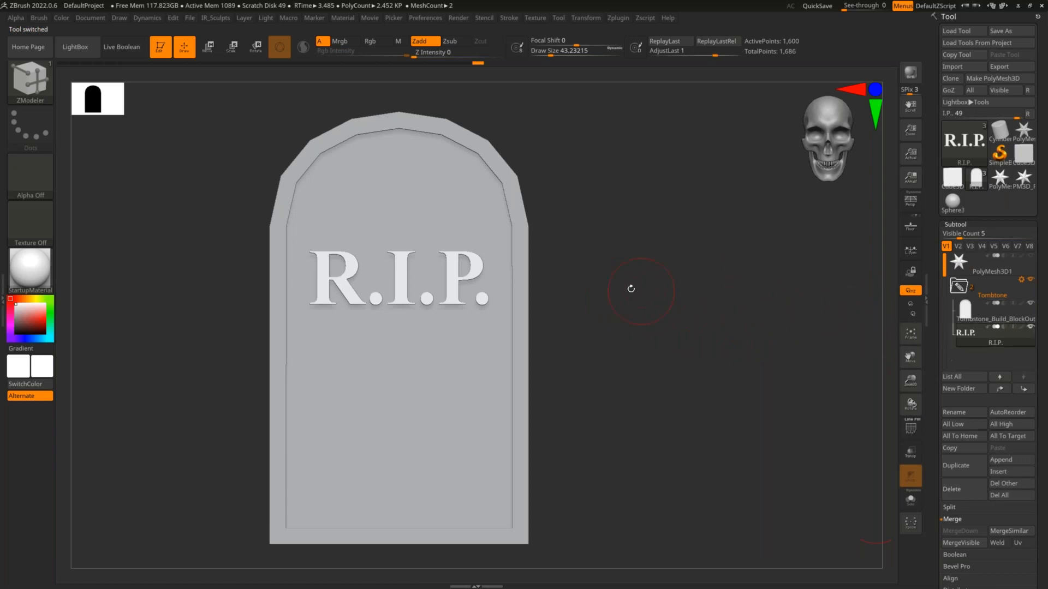
- Turn on Live Boolean to preview how the R.I.P. subtool interacts with the tombstone
{"action": "right_click_drag", "start_coordinate": [655, 276], "coordinate": [668, 287], "text": "ctrl"}
{"action": "left_click_drag", "start_coordinate": [668, 287], "coordinate": [726, 289]}
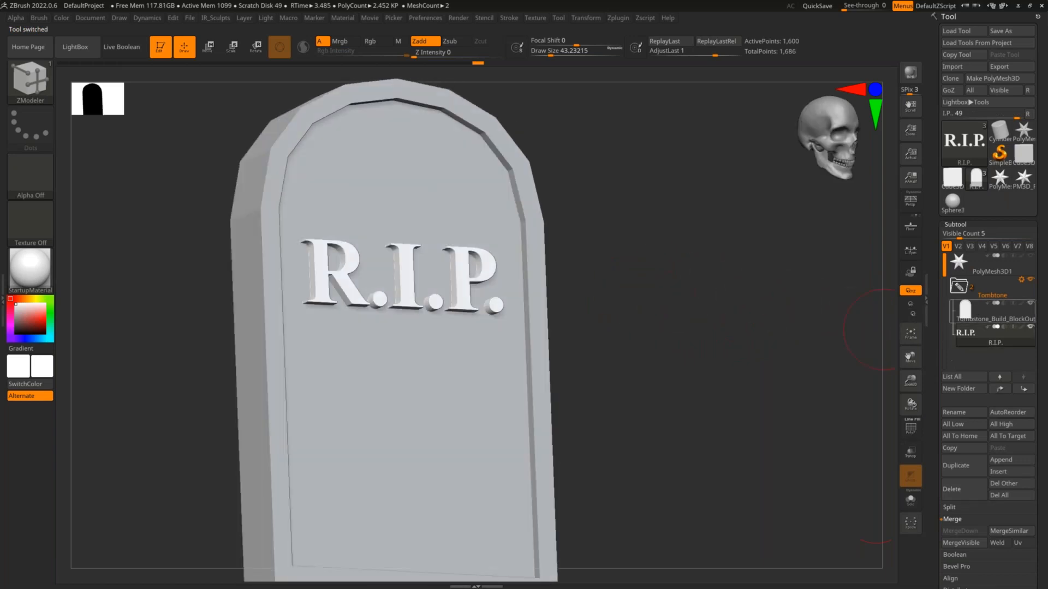
{"action": "mouse_move", "coordinate": [964, 333]}
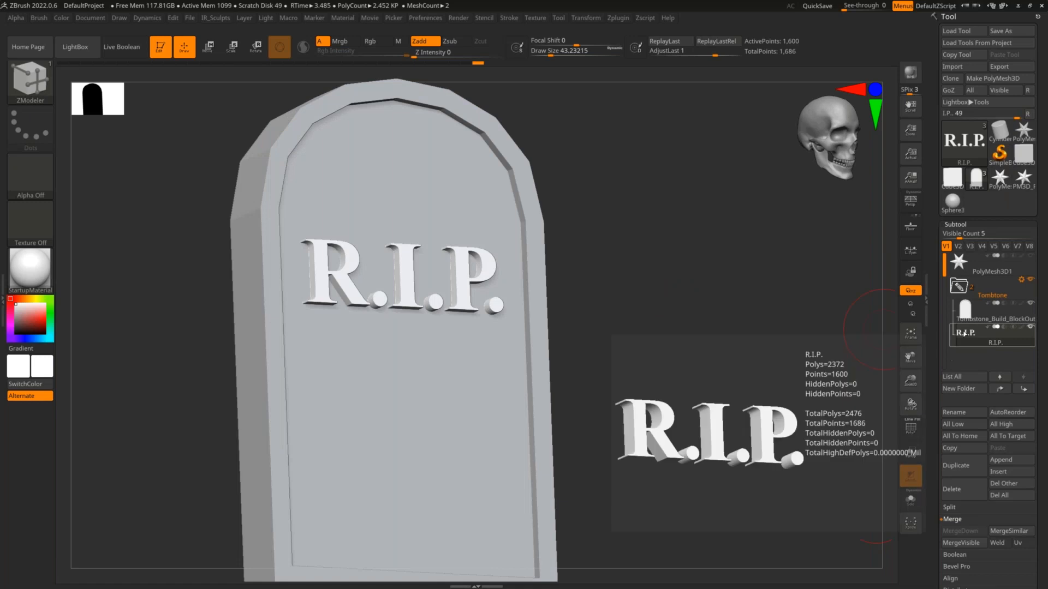
{"action": "left_click_drag", "start_coordinate": [693, 306], "coordinate": [672, 326], "text": "shift"}
{"action": "left_click", "coordinate": [911, 333]}
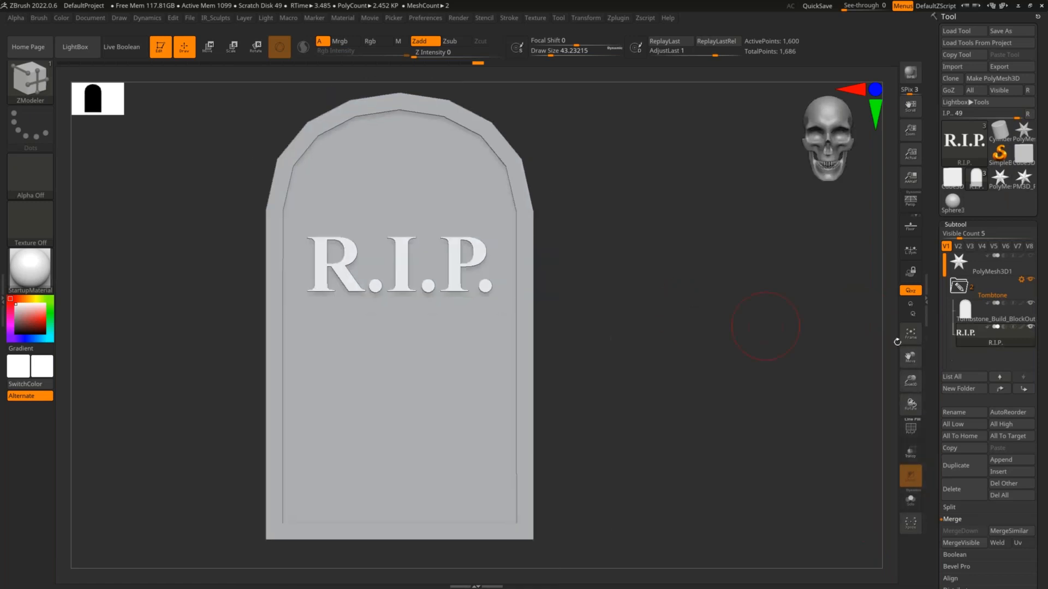
{"action": "mouse_move", "coordinate": [1007, 334]}
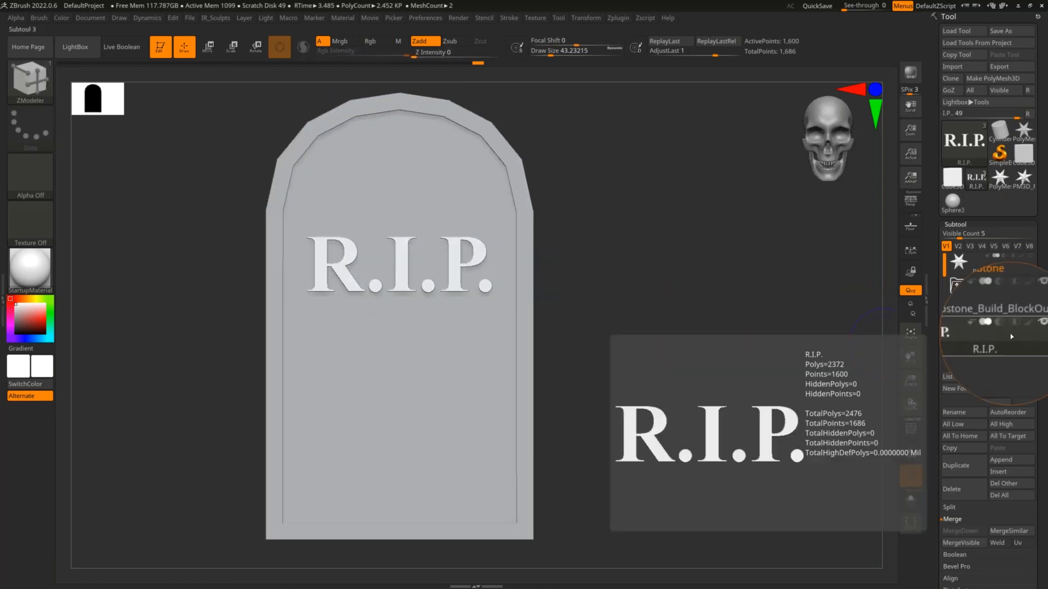
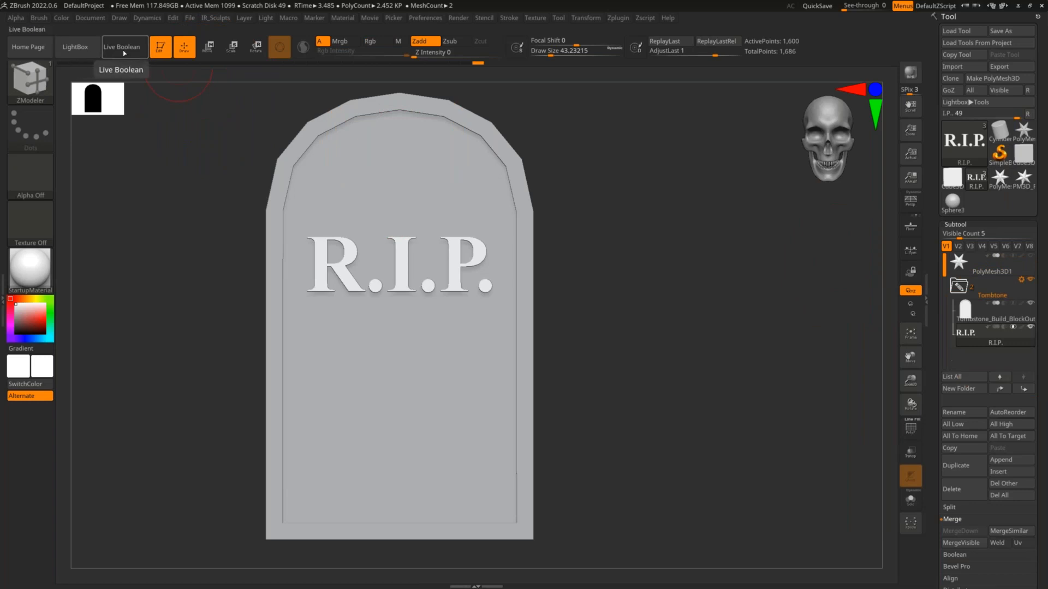
{"action": "left_click", "coordinate": [127, 52]}
{"action": "left_click_drag", "start_coordinate": [477, 176], "coordinate": [815, 362]}
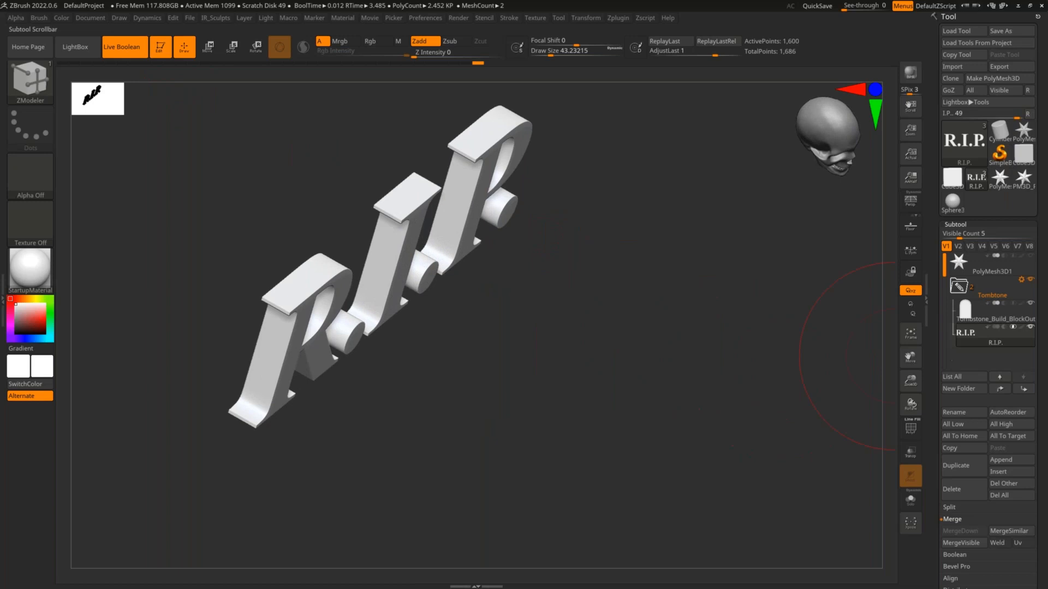
- Try the union and intersection modes on the R.I.P. subtool, and set it to subtraction from the tombstone
{"action": "left_click", "coordinate": [1004, 330]}
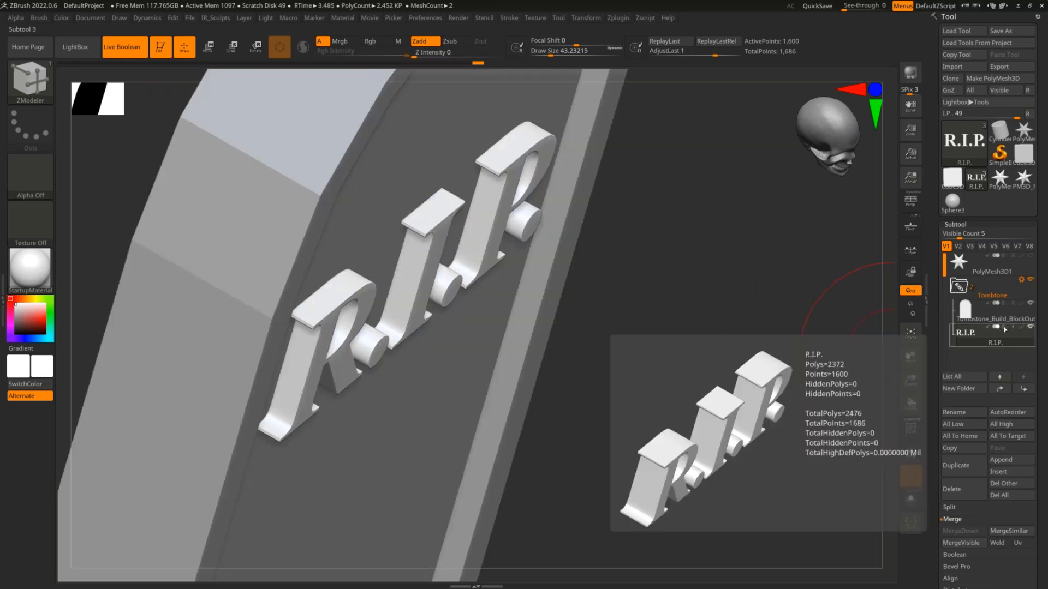
{"action": "left_click", "coordinate": [1004, 328]}
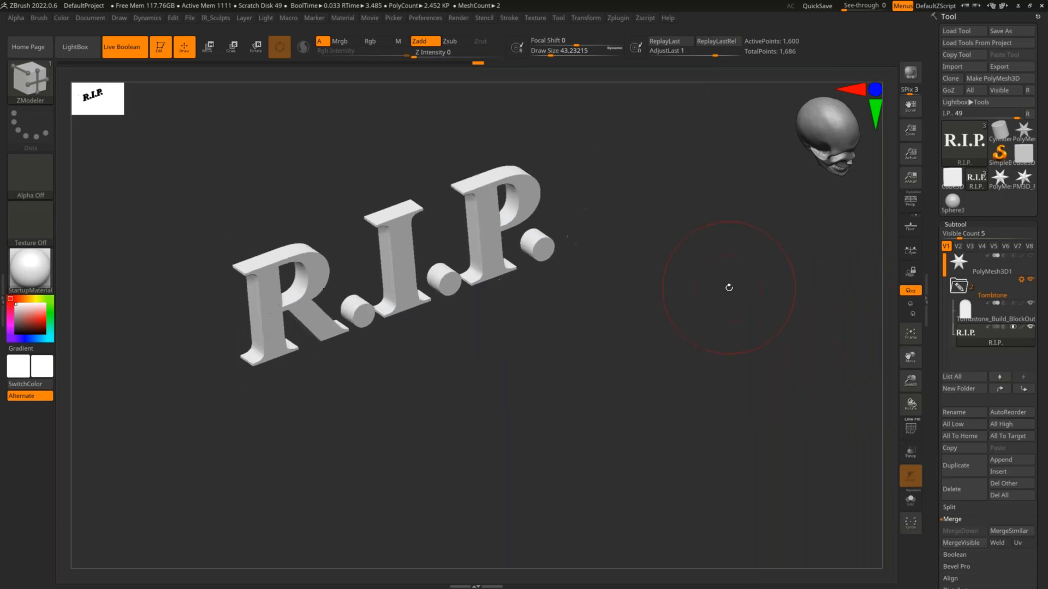
{"action": "key", "text": "shift"}
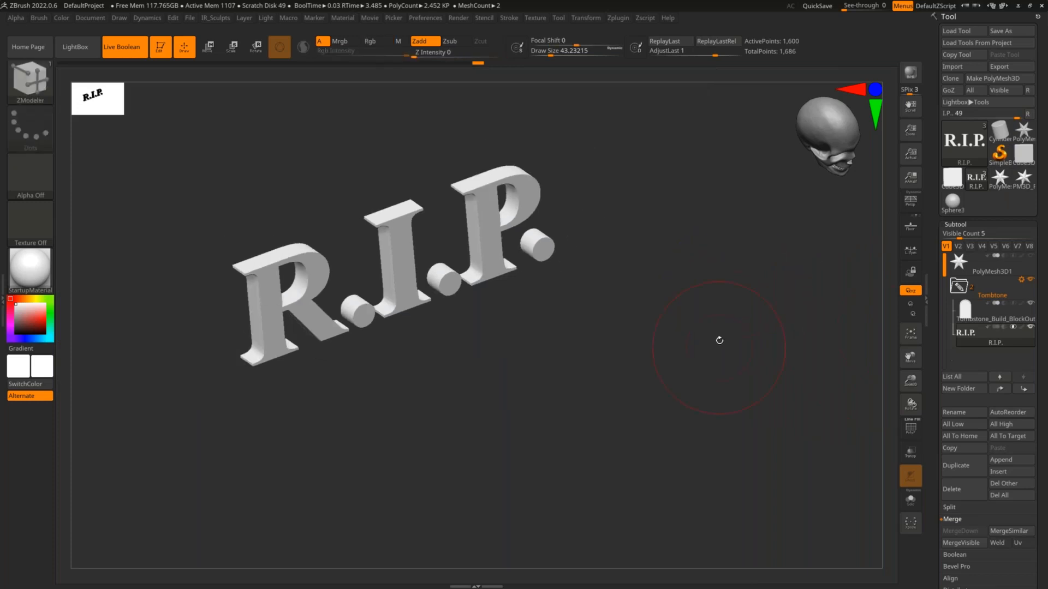
{"action": "left_click_drag", "start_coordinate": [888, 348], "coordinate": [882, 322]}
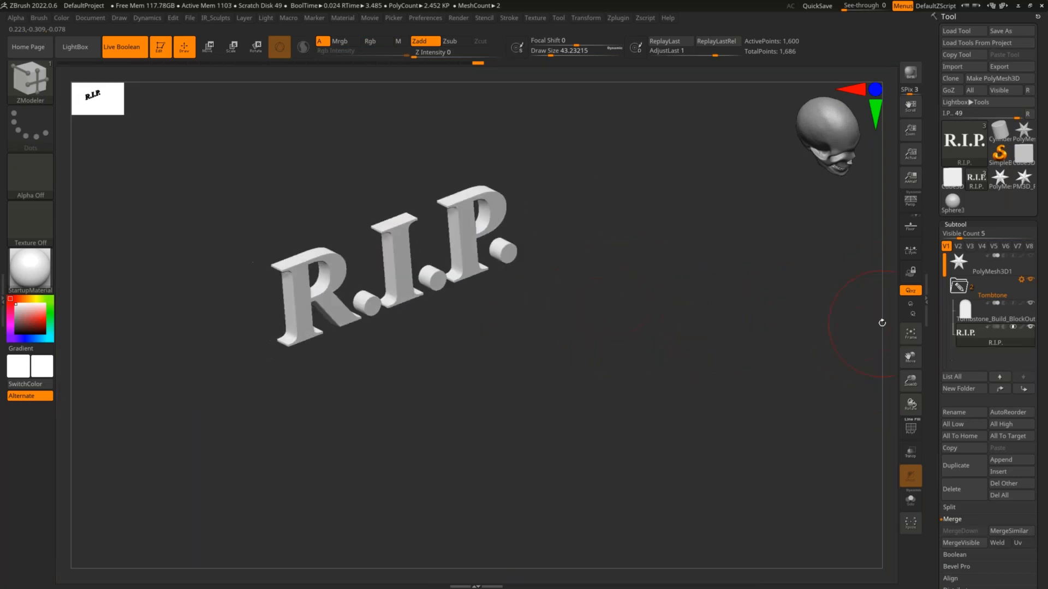
{"action": "left_click", "coordinate": [1006, 329]}
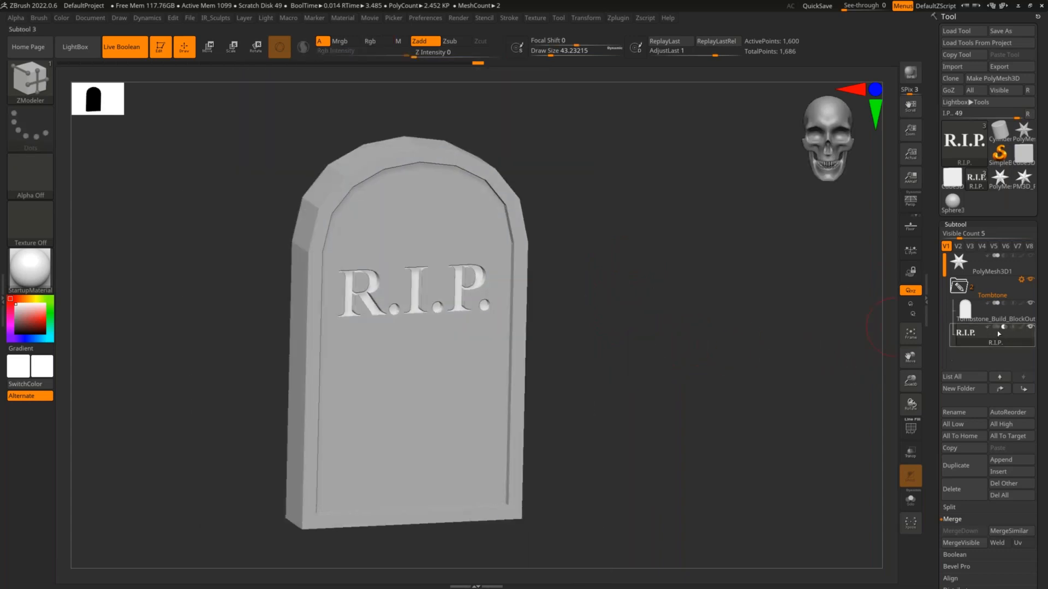
{"action": "left_click_drag", "start_coordinate": [612, 264], "coordinate": [647, 294]}
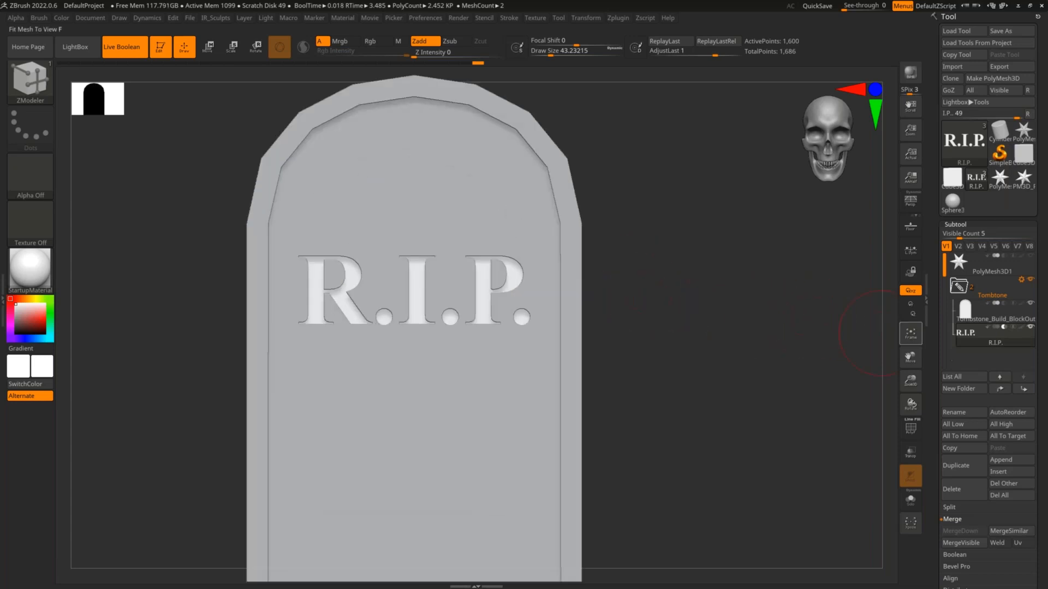
- Try moving the subtracted R.I.P. text to other places on the tombstone and undo the moves
{"action": "key", "text": "w"}
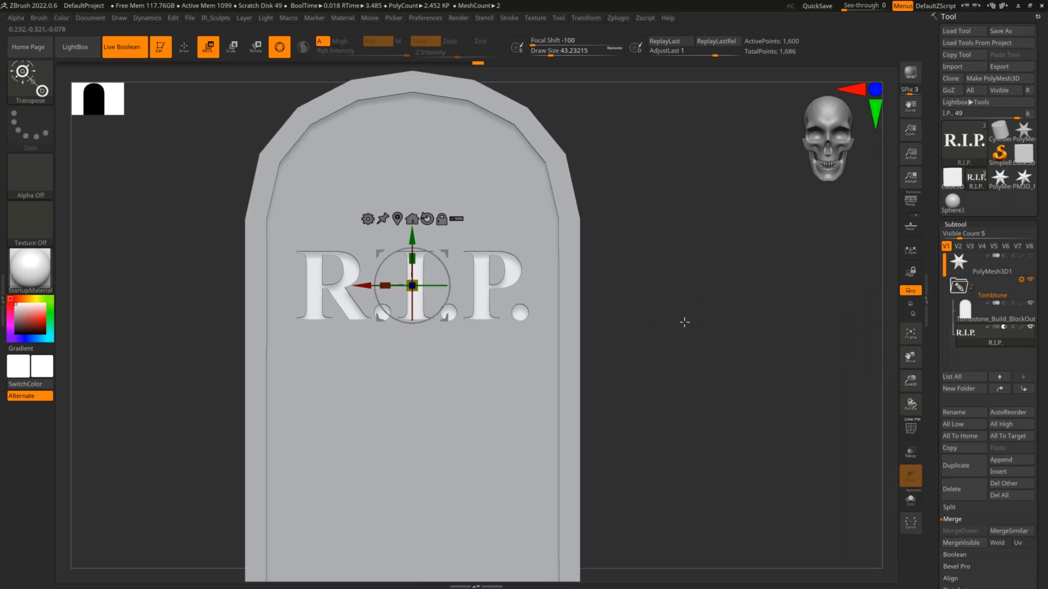
{"action": "key", "text": "f"}
{"action": "left_click_drag", "start_coordinate": [440, 319], "coordinate": [384, 280]}
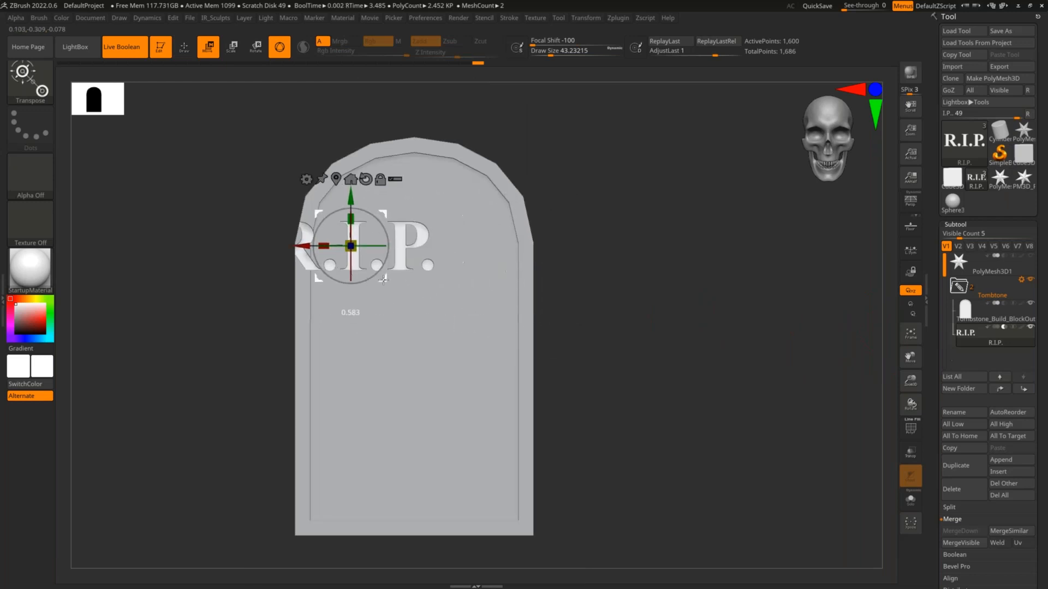
{"action": "right_click_drag", "start_coordinate": [430, 290], "coordinate": [426, 267]}
{"action": "left_click_drag", "start_coordinate": [383, 278], "coordinate": [507, 261]}
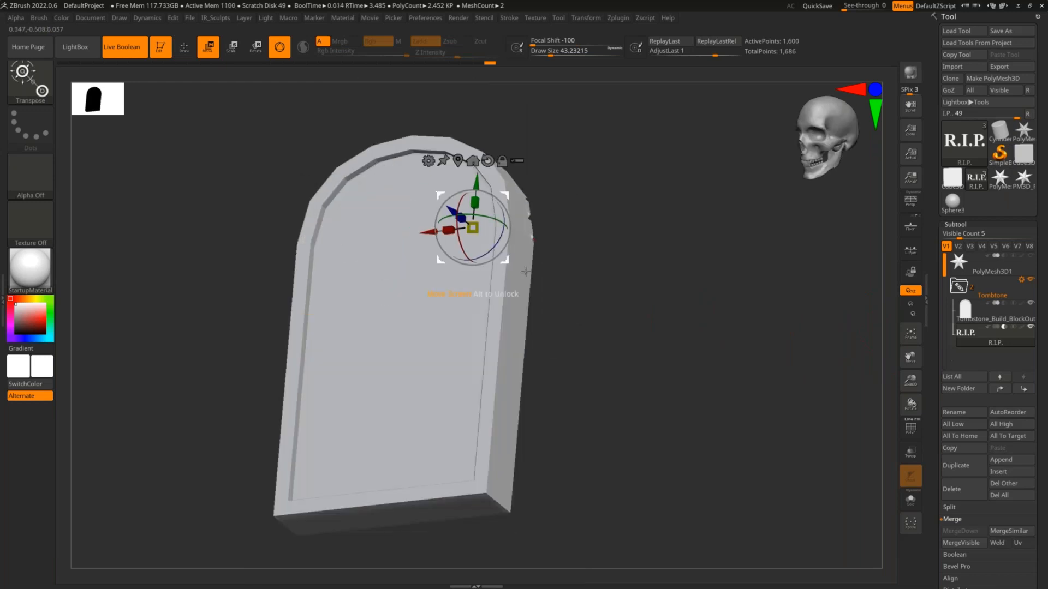
{"action": "left_click_drag", "start_coordinate": [473, 228], "coordinate": [453, 254]}
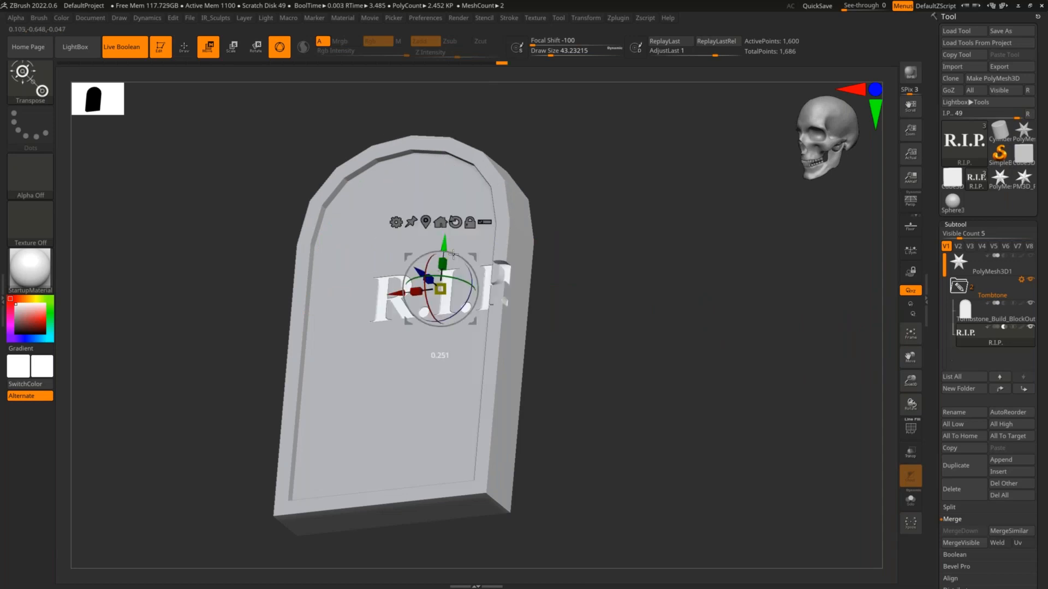
{"action": "right_click_drag", "start_coordinate": [590, 292], "coordinate": [552, 337], "text": "shift"}
{"action": "key", "text": "ctrl+z"}
{"action": "key", "text": "ctrl+z"}
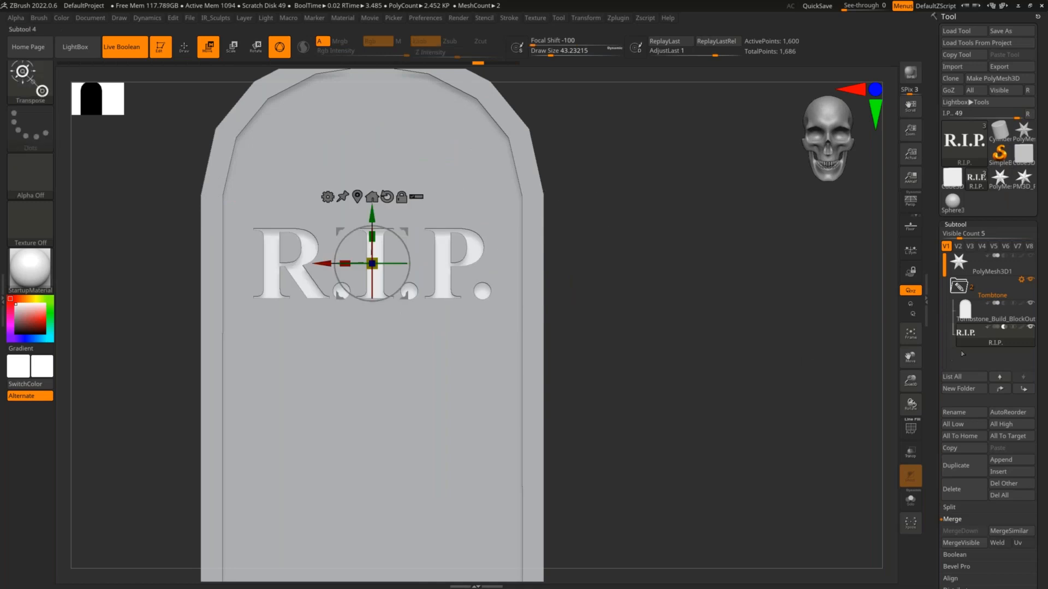
{"action": "right_click_drag", "start_coordinate": [648, 309], "coordinate": [685, 314]}
{"action": "left_click_drag", "start_coordinate": [377, 232], "coordinate": [598, 239]}
{"action": "right_click_drag", "start_coordinate": [599, 239], "coordinate": [568, 240], "text": "shift"}
{"action": "mouse_move", "coordinate": [386, 253]}
{"action": "left_mouse_down"}
{"action": "mouse_move", "coordinate": [606, 268]}
{"action": "mouse_move", "coordinate": [551, 302]}
{"action": "mouse_move", "coordinate": [488, 292]}
{"action": "left_mouse_up"}
{"action": "key", "text": "ctrl+z"}
- Try rotating the subtracted R.I.P. text so it runs steeply down the tombstone's front panel
{"action": "key", "text": "f"}
{"action": "key", "text": "q"}
{"action": "key", "text": "w"}
{"action": "mouse_move", "coordinate": [383, 294]}
{"action": "left_mouse_down"}
{"action": "mouse_move", "coordinate": [377, 286]}
{"action": "mouse_move", "coordinate": [364, 297]}
{"action": "left_mouse_up"}
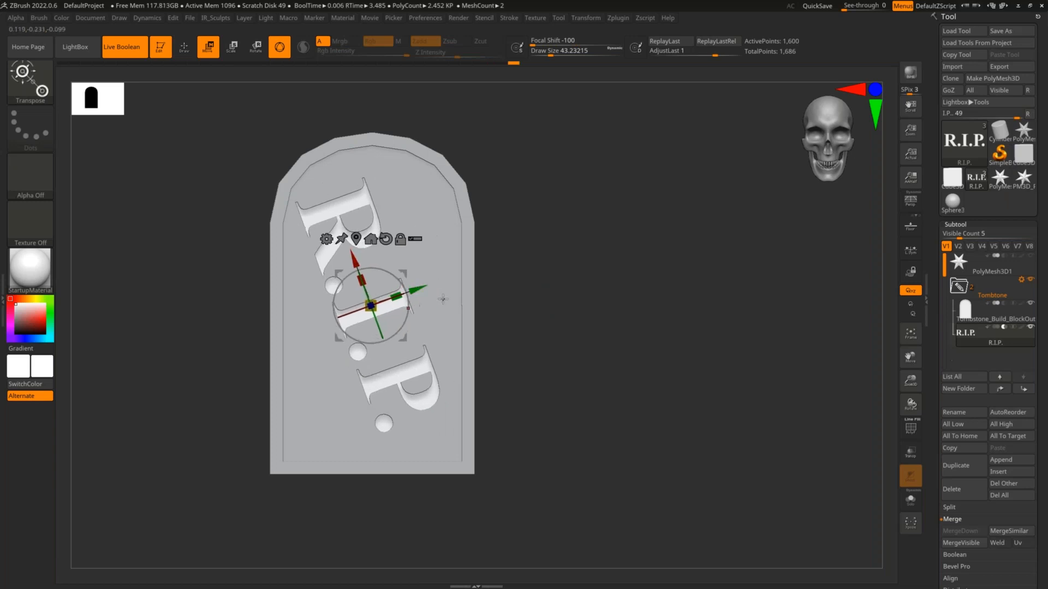
{"action": "key", "text": "q"}
{"action": "mouse_move", "coordinate": [606, 276]}
{"action": "left_mouse_down"}
{"action": "mouse_move", "coordinate": [566, 306]}
{"action": "mouse_move", "coordinate": [572, 297]}
{"action": "mouse_move", "coordinate": [491, 289]}
{"action": "left_mouse_up"}
{"action": "key", "text": "w"}
{"action": "left_click_drag", "start_coordinate": [414, 282], "coordinate": [415, 282]}
{"action": "key", "text": "q"}
{"action": "mouse_move", "coordinate": [491, 290]}
{"action": "left_mouse_down"}
{"action": "mouse_move", "coordinate": [561, 300]}
{"action": "mouse_move", "coordinate": [573, 319]}
{"action": "mouse_move", "coordinate": [584, 314]}
{"action": "mouse_move", "coordinate": [599, 327]}
{"action": "mouse_move", "coordinate": [611, 313]}
{"action": "left_mouse_up"}
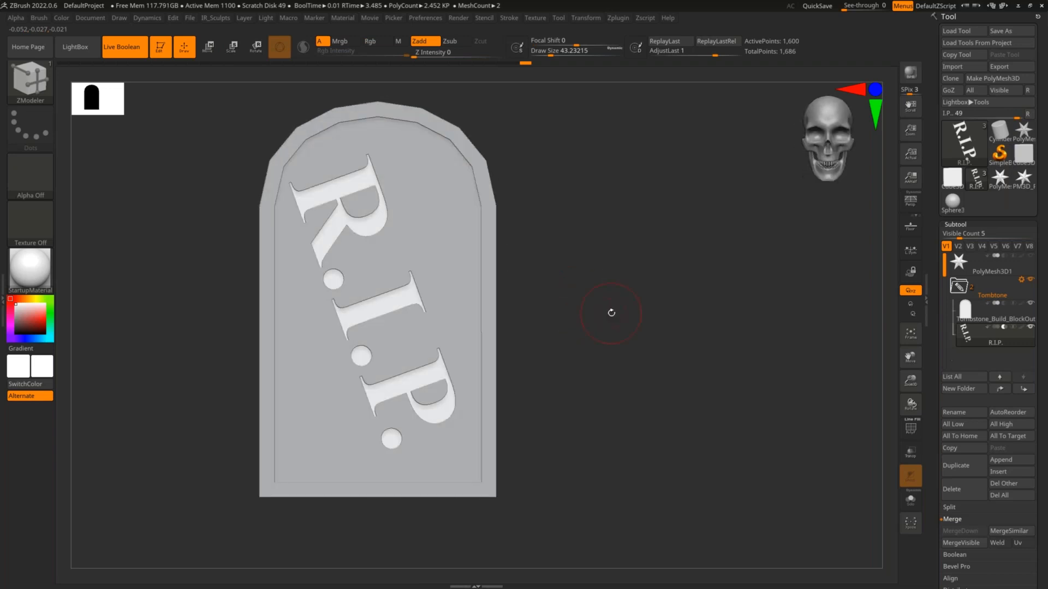
{"action": "left_click_drag", "start_coordinate": [628, 325], "coordinate": [609, 309]}
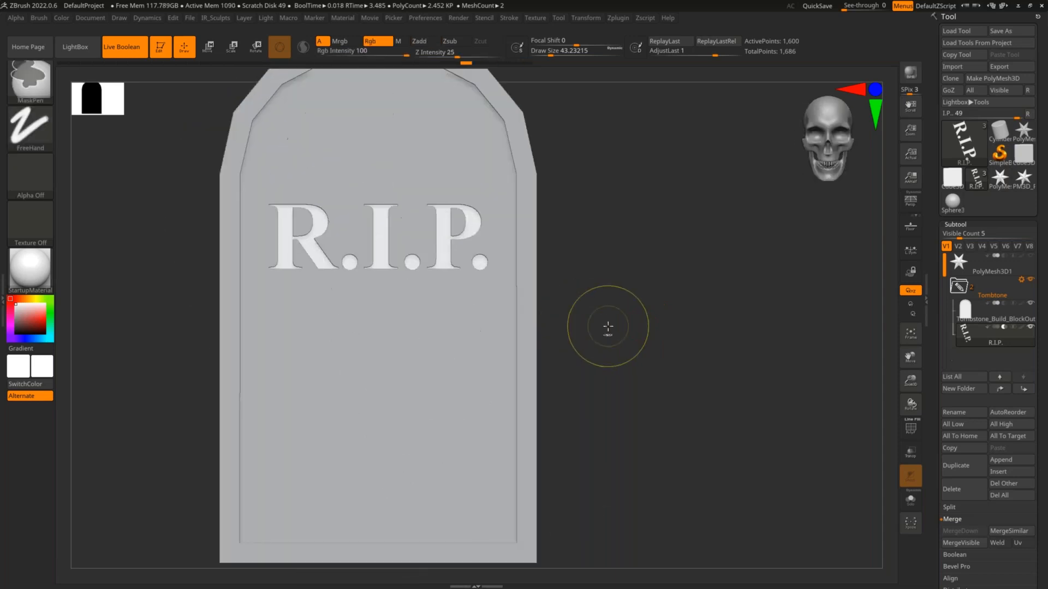
- Turn on PolyFrame, activate the ZModeler brush, and examine the depth of the R.I.P. letters against the front panel
{"action": "mouse_move", "coordinate": [608, 325]}
{"action": "left_mouse_down", "text": "ctrl"}
{"action": "mouse_move", "coordinate": [650, 290]}
{"action": "mouse_move", "coordinate": [643, 311]}
{"action": "left_mouse_up", "text": "ctrl"}
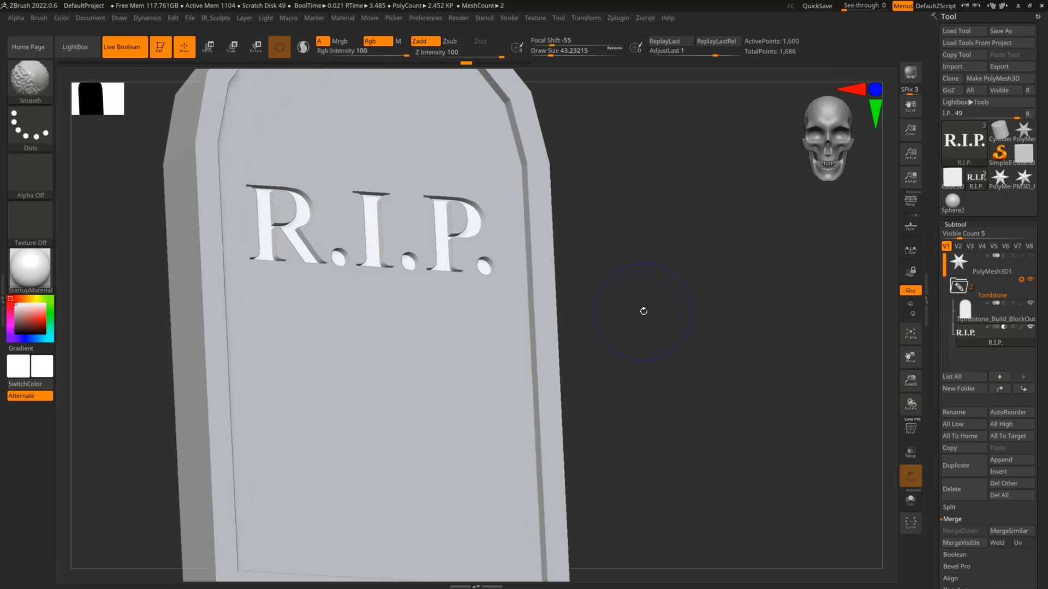
{"action": "key", "text": "shift+f"}
{"action": "key", "text": "b"}
{"action": "key", "text": "z"}
{"action": "key", "text": "m"}
{"action": "mouse_move", "coordinate": [644, 310]}
{"action": "left_mouse_down", "text": "alt"}
{"action": "mouse_move", "coordinate": [650, 339]}
{"action": "mouse_move", "coordinate": [700, 347]}
{"action": "mouse_move", "coordinate": [710, 394]}
{"action": "mouse_move", "coordinate": [396, 241]}
{"action": "left_mouse_up", "text": "alt"}
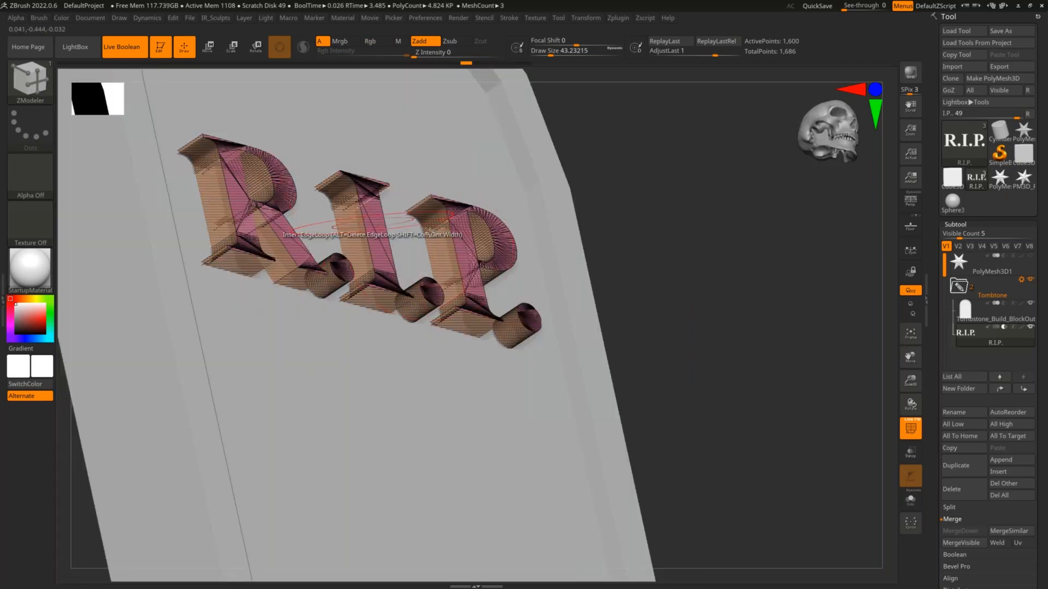
{"action": "left_click_drag", "start_coordinate": [650, 290], "coordinate": [557, 282]}
{"action": "mouse_move", "coordinate": [772, 351]}
{"action": "left_mouse_down", "text": "shift"}
{"action": "mouse_move", "coordinate": [666, 367]}
{"action": "mouse_move", "coordinate": [421, 279]}
{"action": "mouse_move", "coordinate": [304, 217]}
{"action": "mouse_move", "coordinate": [302, 274]}
{"action": "left_mouse_up", "text": "shift"}
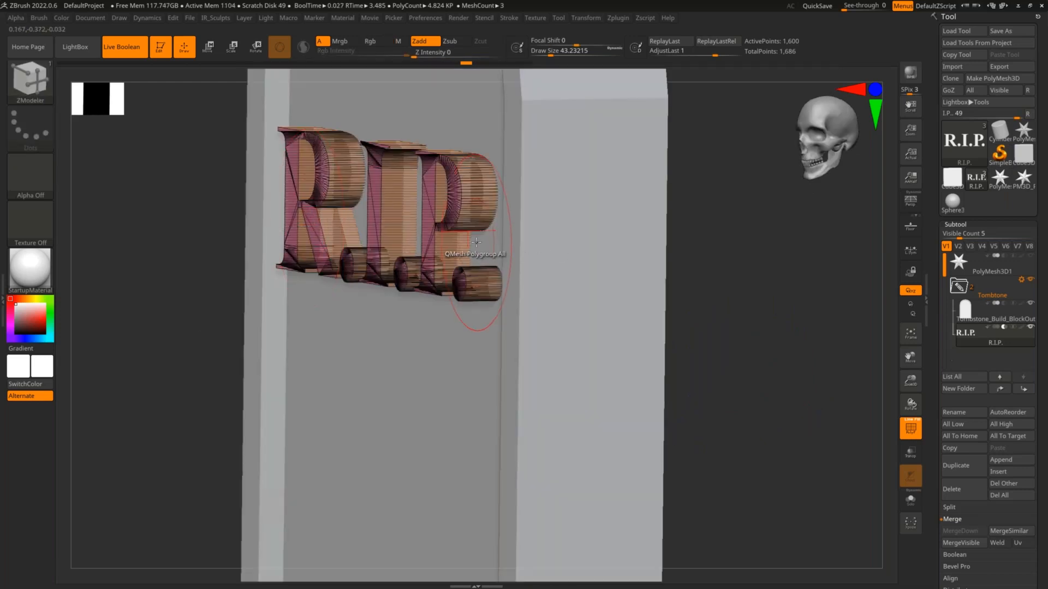
- Switch the R.I.P. subtool to union and back to subtraction, viewing the tombstone from the side
{"action": "left_click", "coordinate": [1012, 328]}
{"action": "left_click", "coordinate": [1012, 329]}
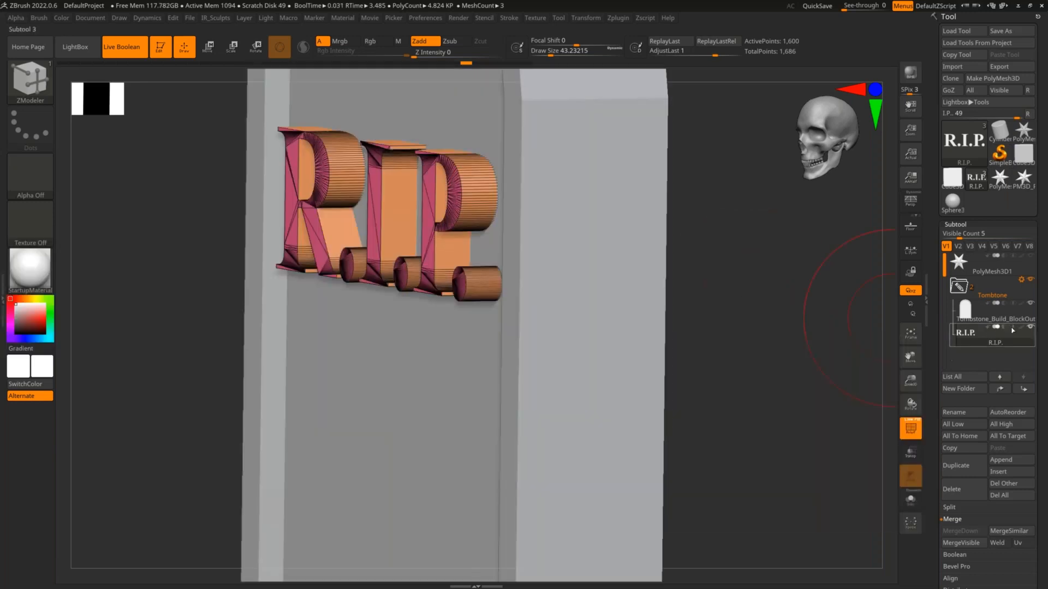
{"action": "left_click", "coordinate": [1011, 329]}
{"action": "left_click_drag", "start_coordinate": [726, 300], "coordinate": [679, 276]}
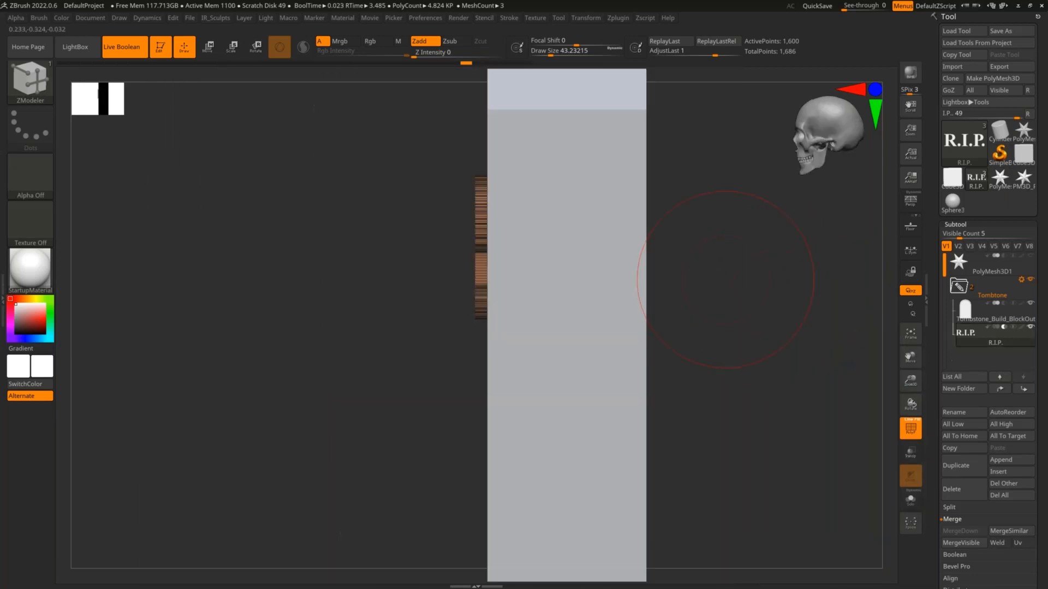
- Turn off PolyFrame and apply BasicMaterial, checking the carved R.I.P. lettering on the tombstone from several angles
{"action": "right_click_drag", "start_coordinate": [678, 276], "coordinate": [70, 286]}
{"action": "key", "text": "shift+f"}
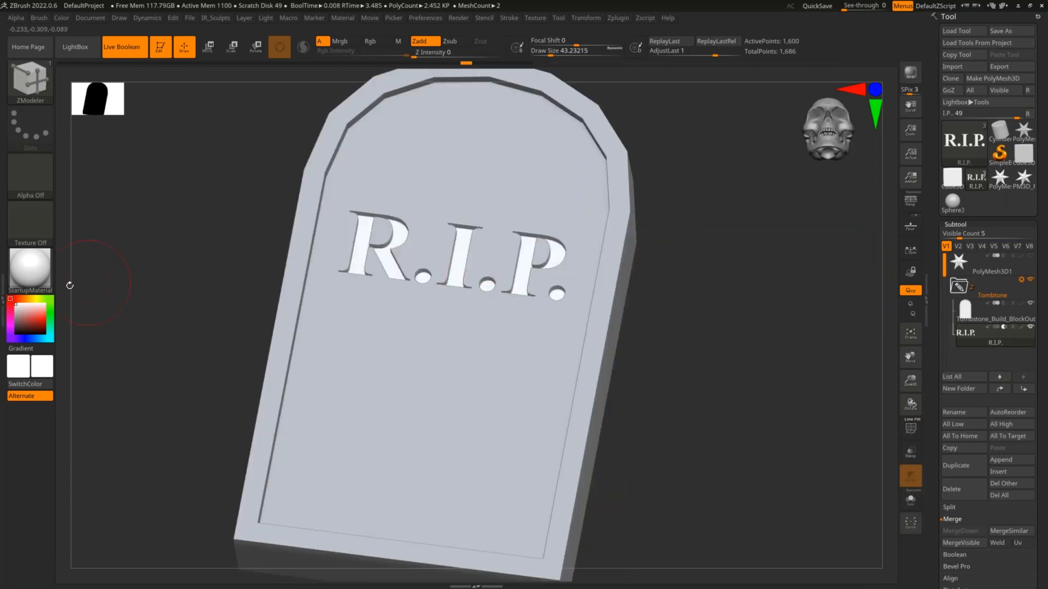
{"action": "left_click", "coordinate": [30, 268]}
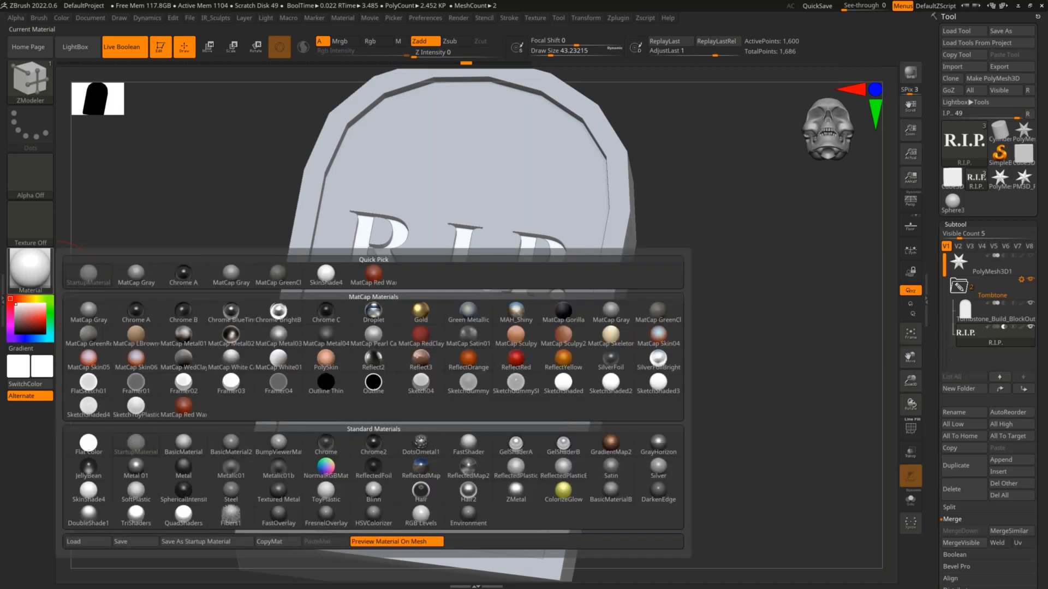
{"action": "left_click", "coordinate": [184, 442]}
{"action": "right_click_drag", "start_coordinate": [428, 432], "coordinate": [694, 365]}
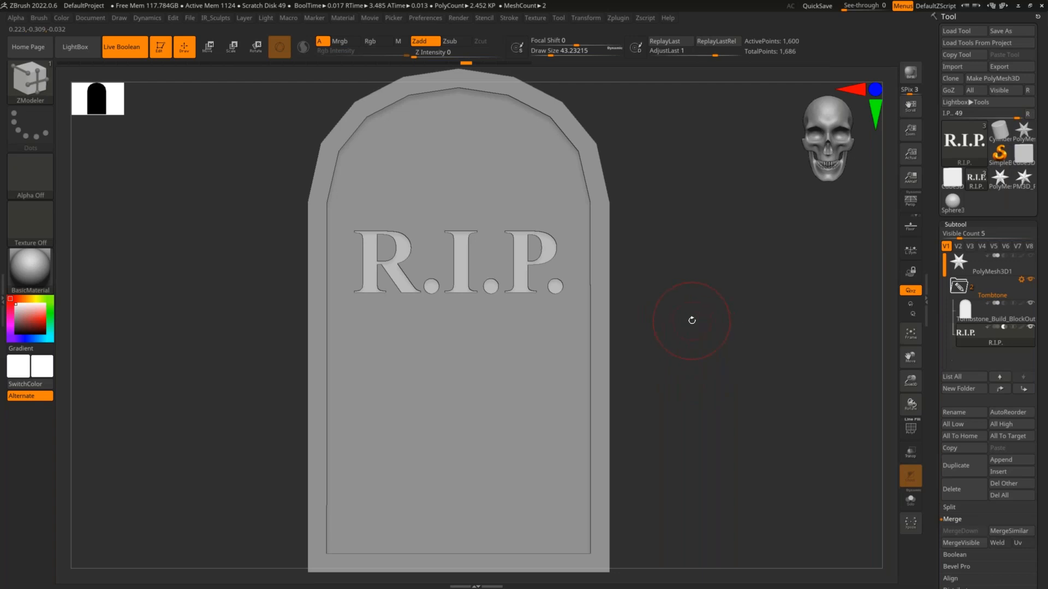
{"action": "right_click_drag", "start_coordinate": [706, 297], "coordinate": [722, 304]}
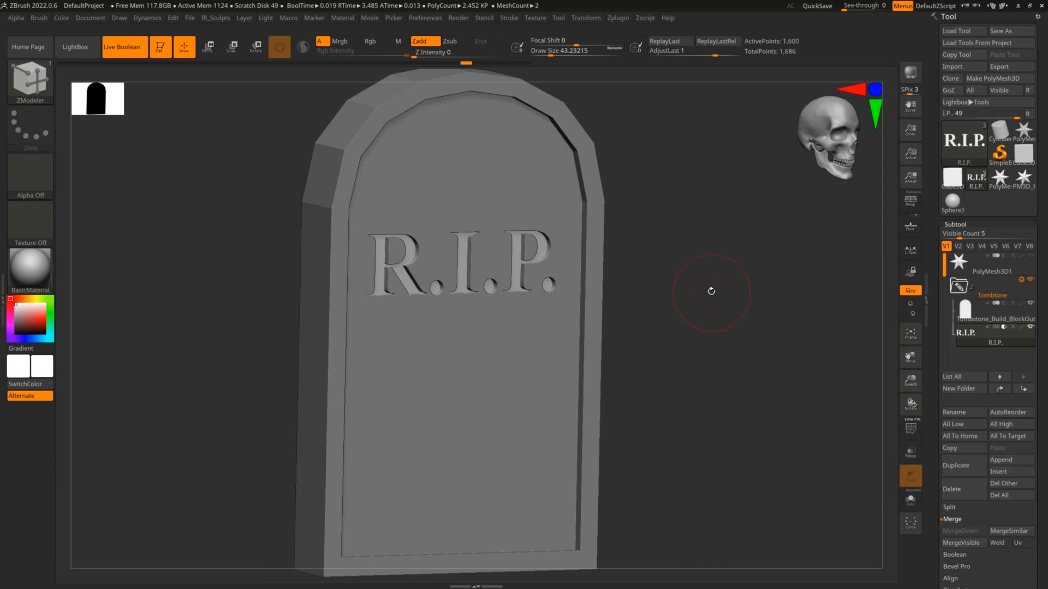
{"action": "left_click_drag", "start_coordinate": [734, 302], "coordinate": [725, 307], "text": "shift"}
{"action": "mouse_move", "coordinate": [725, 307]}
{"action": "right_mouse_down", "text": "ctrl"}
{"action": "mouse_move", "coordinate": [709, 331]}
{"action": "mouse_move", "coordinate": [718, 304]}
{"action": "right_mouse_up", "text": "ctrl"}
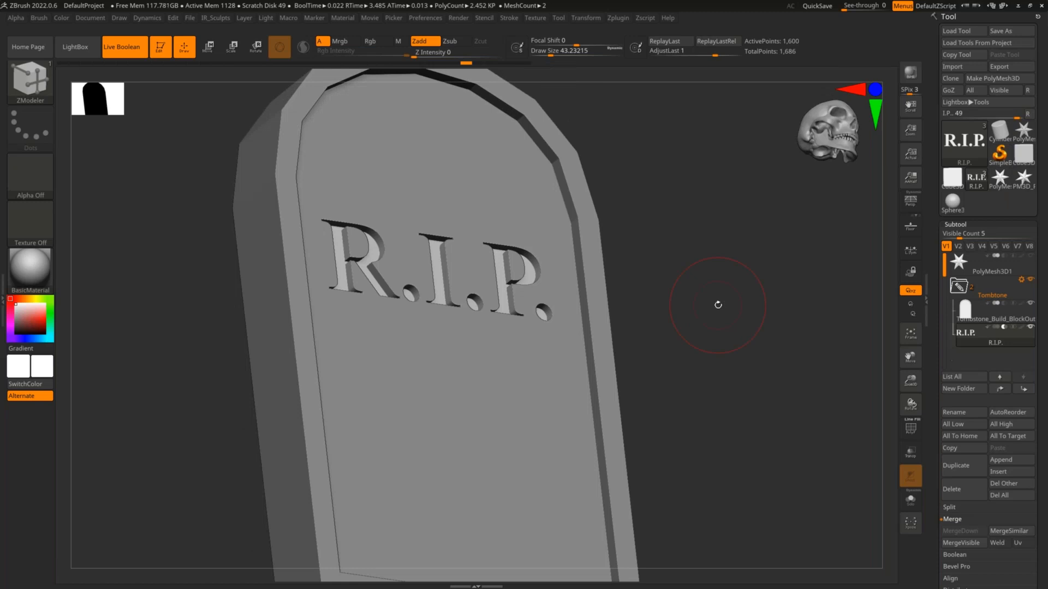
{"action": "mouse_move", "coordinate": [714, 299]}
{"action": "left_mouse_down", "text": "shift"}
{"action": "mouse_move", "coordinate": [708, 321]}
{"action": "mouse_move", "coordinate": [698, 312]}
{"action": "left_mouse_up", "text": "shift"}
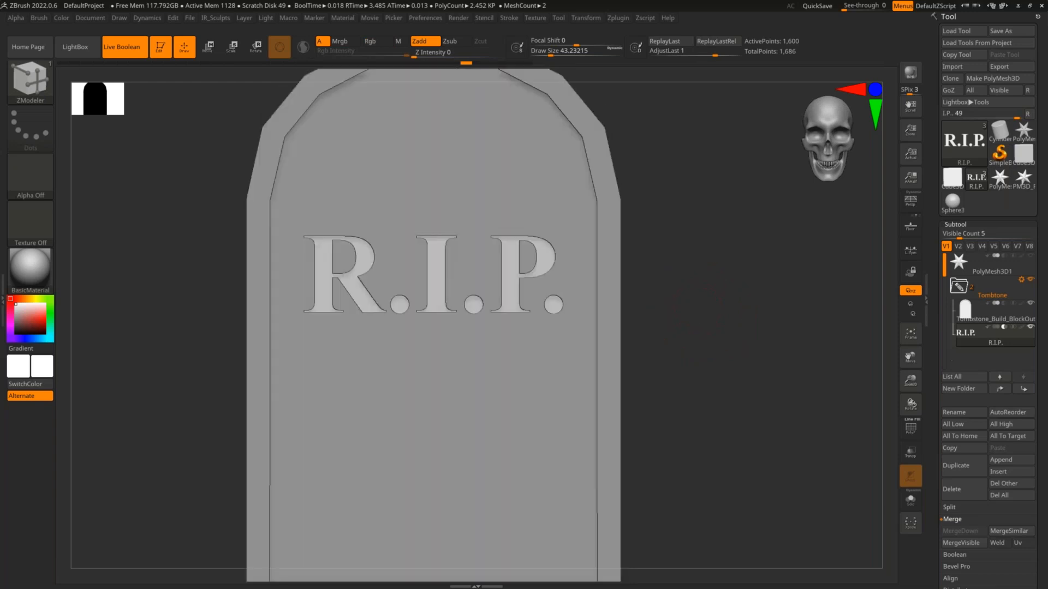
{"action": "mouse_move", "coordinate": [698, 318]}
{"action": "right_mouse_down", "text": "ctrl"}
{"action": "mouse_move", "coordinate": [709, 346]}
{"action": "mouse_move", "coordinate": [717, 312]}
{"action": "mouse_move", "coordinate": [709, 314]}
{"action": "right_mouse_up", "text": "ctrl"}
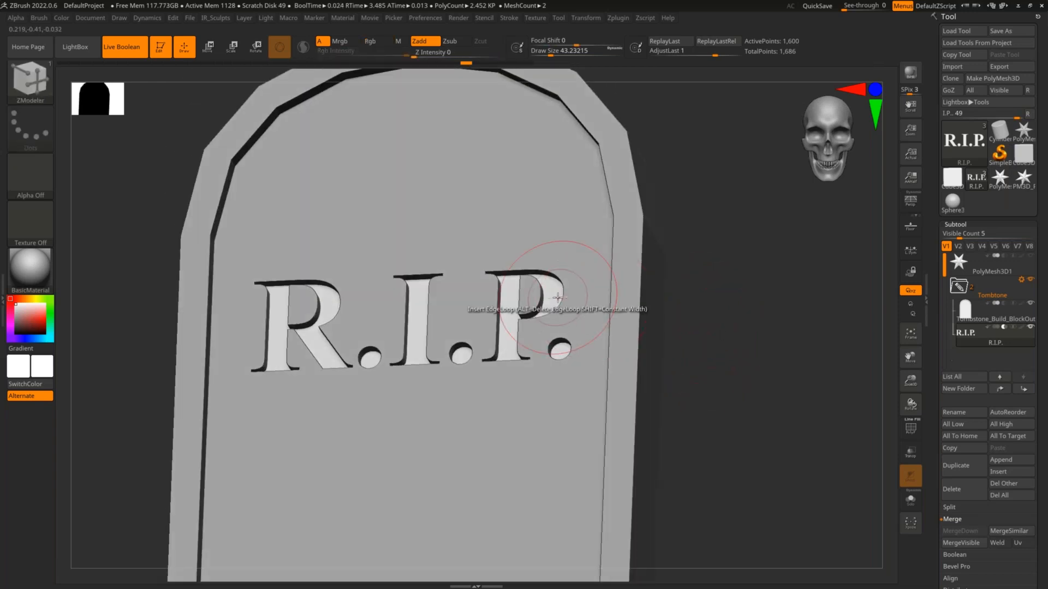
- Switch to the TrimDynamic brush for sculpting the R.I.P. letters
{"action": "key", "text": "b"}
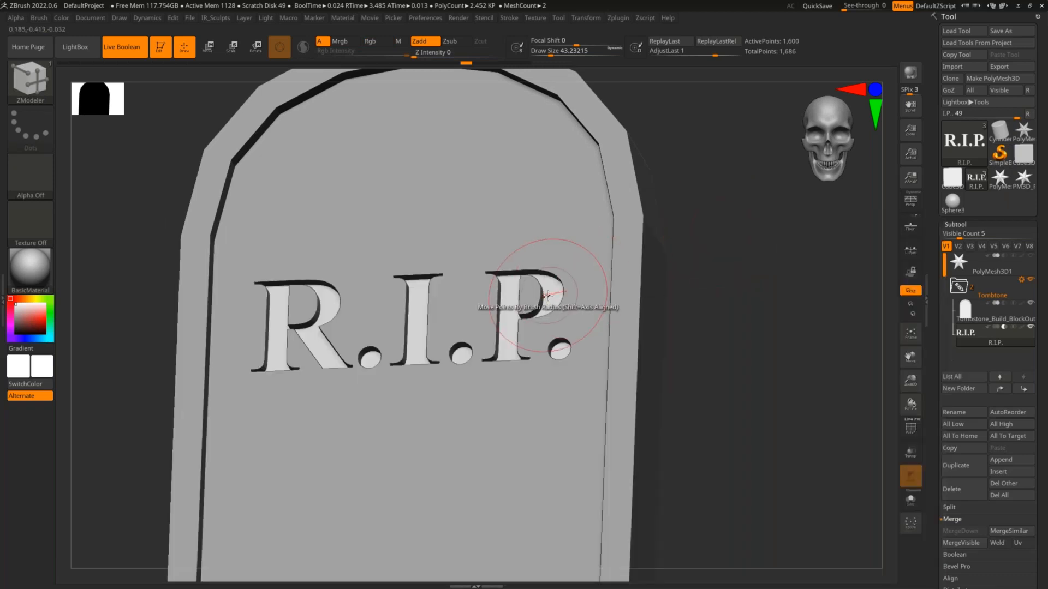
{"action": "key", "text": "b"}
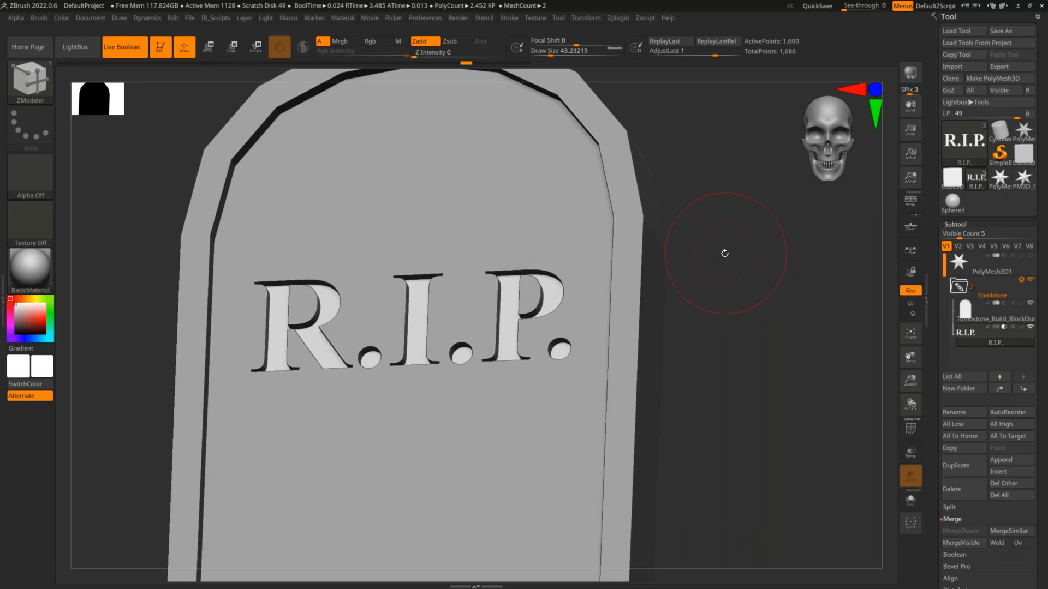
{"action": "key", "text": "b"}
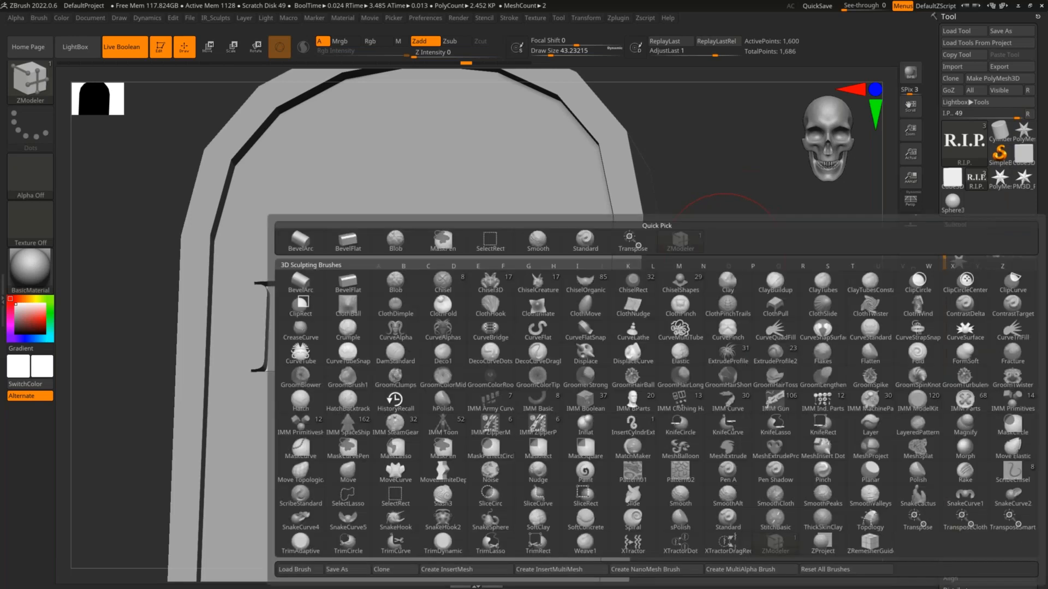
{"action": "key", "text": "t"}
{"action": "key", "text": "d"}
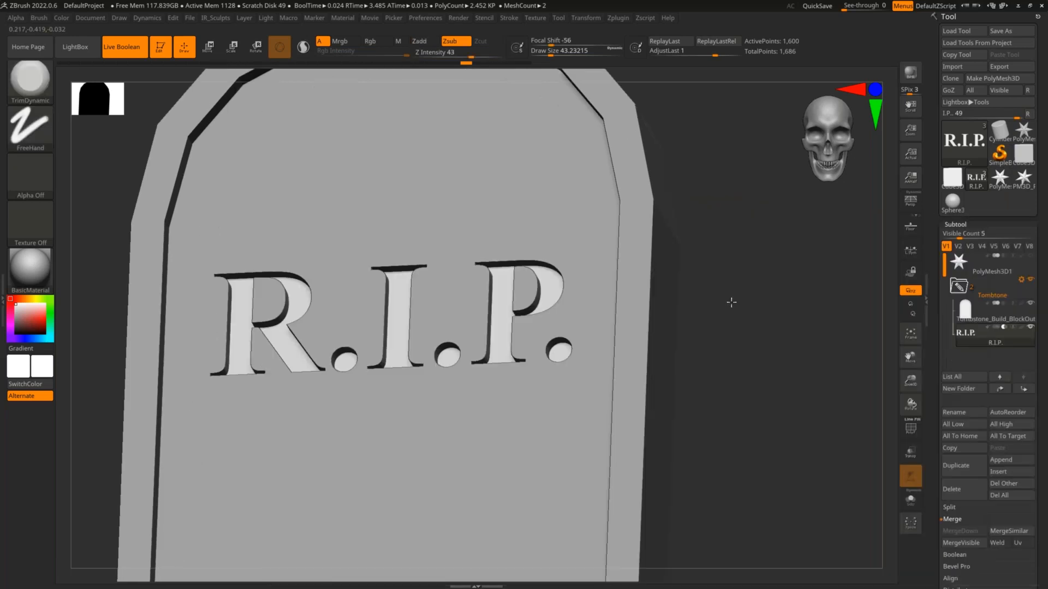
{"action": "left_click_drag", "start_coordinate": [731, 302], "coordinate": [818, 445], "text": "shift"}
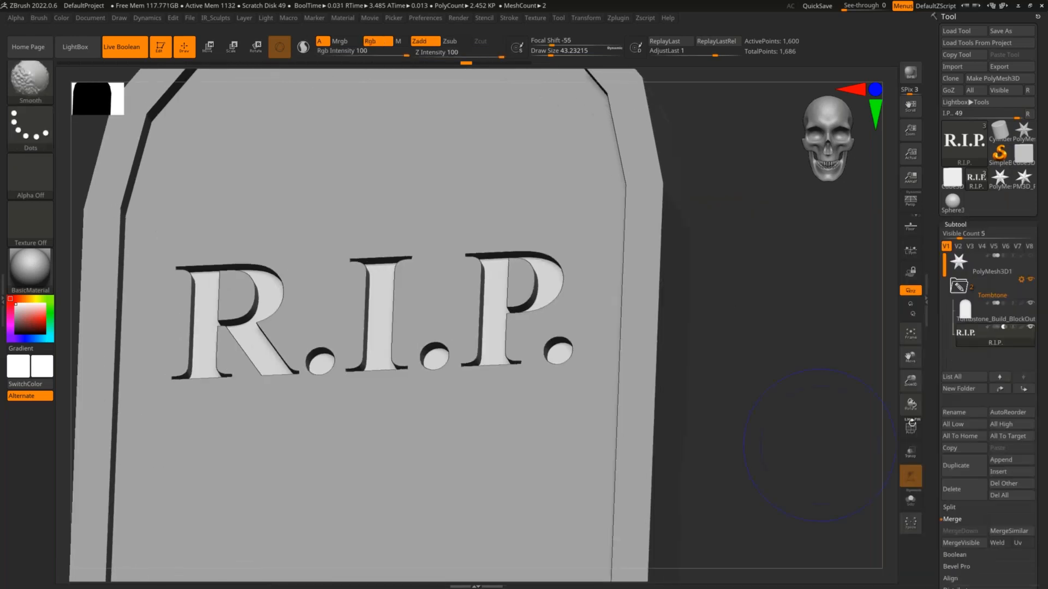
- Turn off Live Boolean, isolate the R.I.P. subtool in Solo mode, and reduce the brush's draw size to about 13.56
{"action": "left_click", "coordinate": [124, 47]}
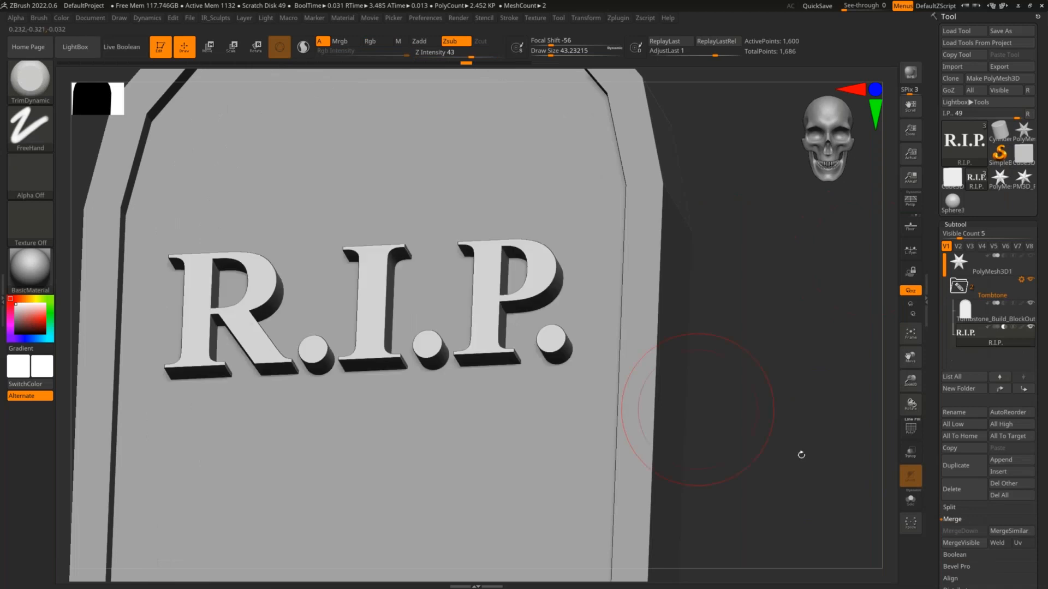
{"action": "left_click", "coordinate": [910, 500]}
{"action": "left_click_drag", "start_coordinate": [791, 448], "coordinate": [663, 356]}
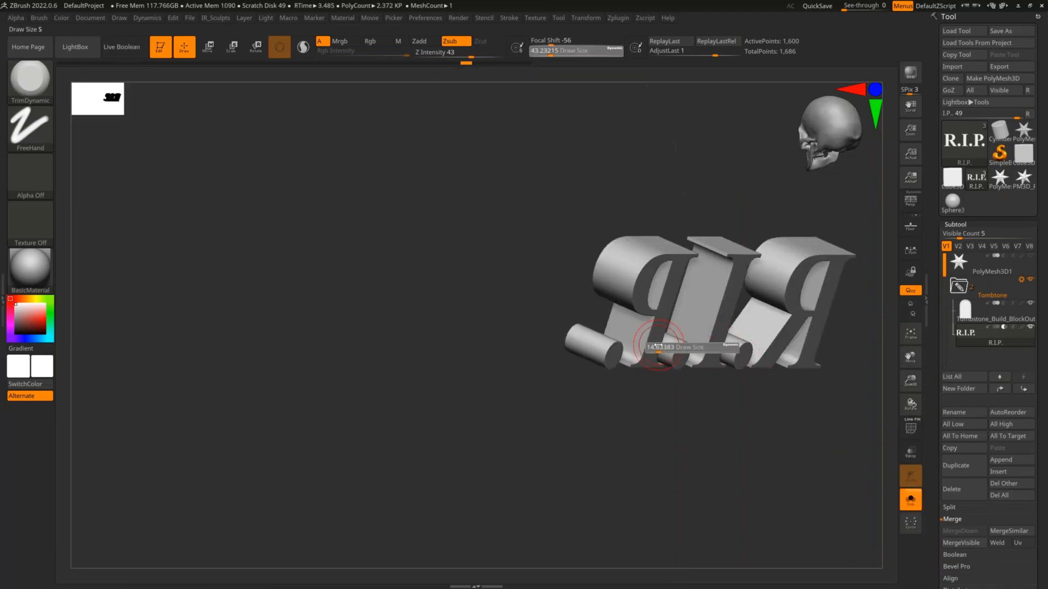
{"action": "left_click_drag", "start_coordinate": [594, 257], "coordinate": [401, 309], "text": "alt"}
{"action": "key", "text": "s"}
{"action": "left_click_drag", "start_coordinate": [501, 266], "coordinate": [508, 265]}
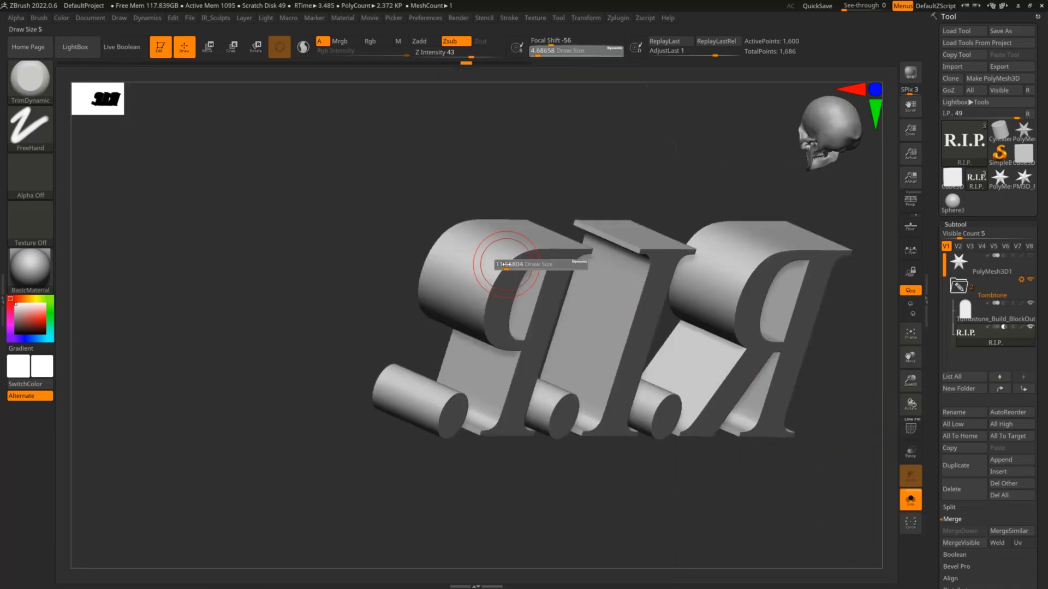
- Turn on PolyFrame and examine the polygon layout on the faces of the isolated R.I.P. letters
{"action": "key", "text": "shift+f"}
{"action": "left_click_drag", "start_coordinate": [709, 237], "coordinate": [643, 297]}
{"action": "key", "text": "shift+f"}
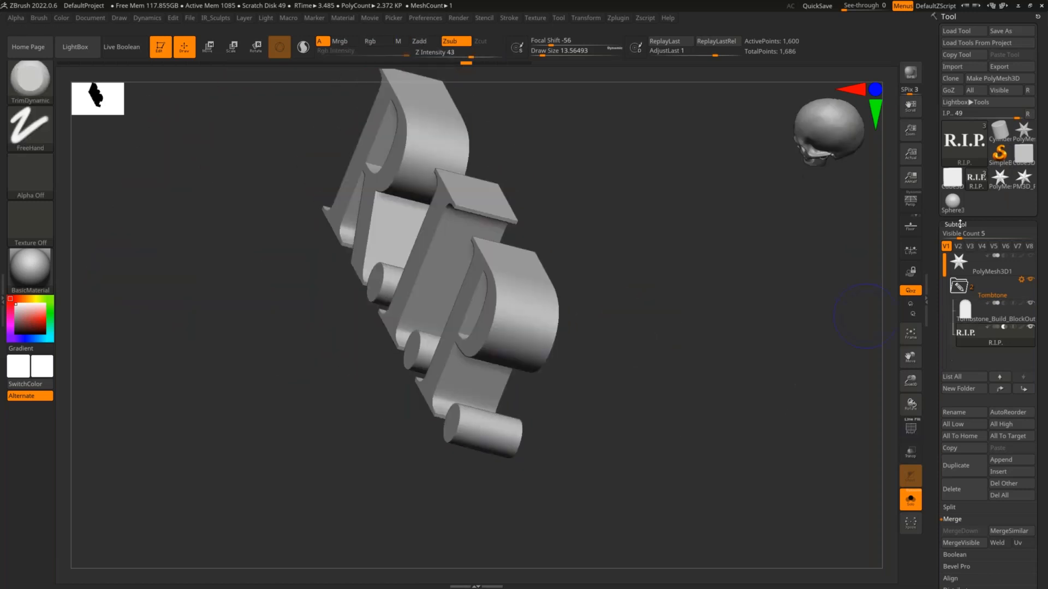
{"action": "key", "text": "shift+f"}
{"action": "left_click_drag", "start_coordinate": [731, 235], "coordinate": [451, 311]}
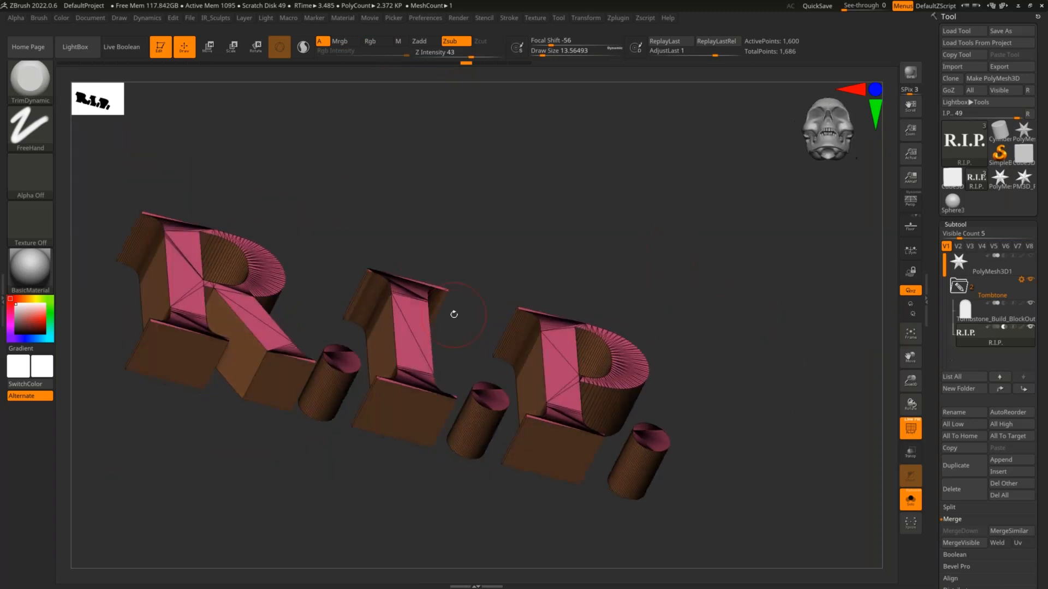
{"action": "right_click_drag", "start_coordinate": [395, 318], "coordinate": [495, 339], "text": "ctrl"}
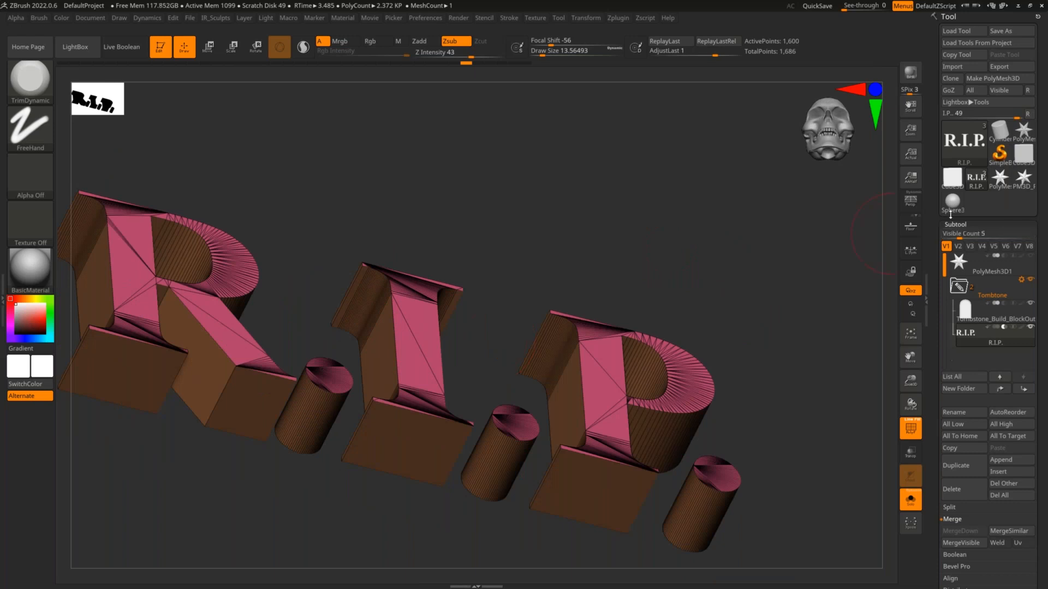
- ZRemesh the R.I.P. letters with DetectEdges enabled and a Target Polygons Count of 20
{"action": "left_click", "coordinate": [953, 224]}
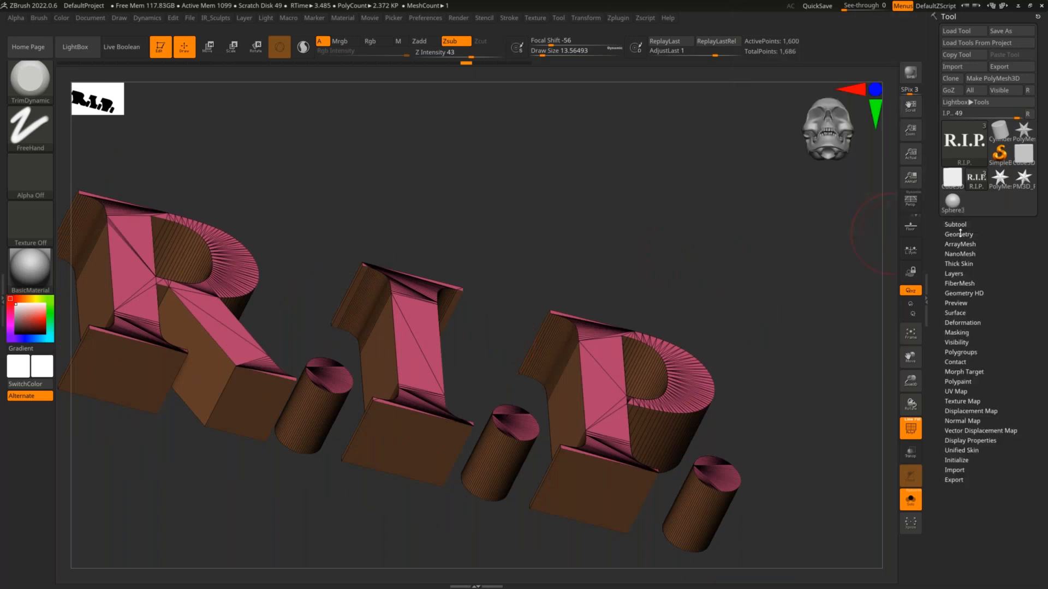
{"action": "left_click", "coordinate": [965, 235]}
{"action": "left_click_drag", "start_coordinate": [1041, 265], "coordinate": [1038, 147]}
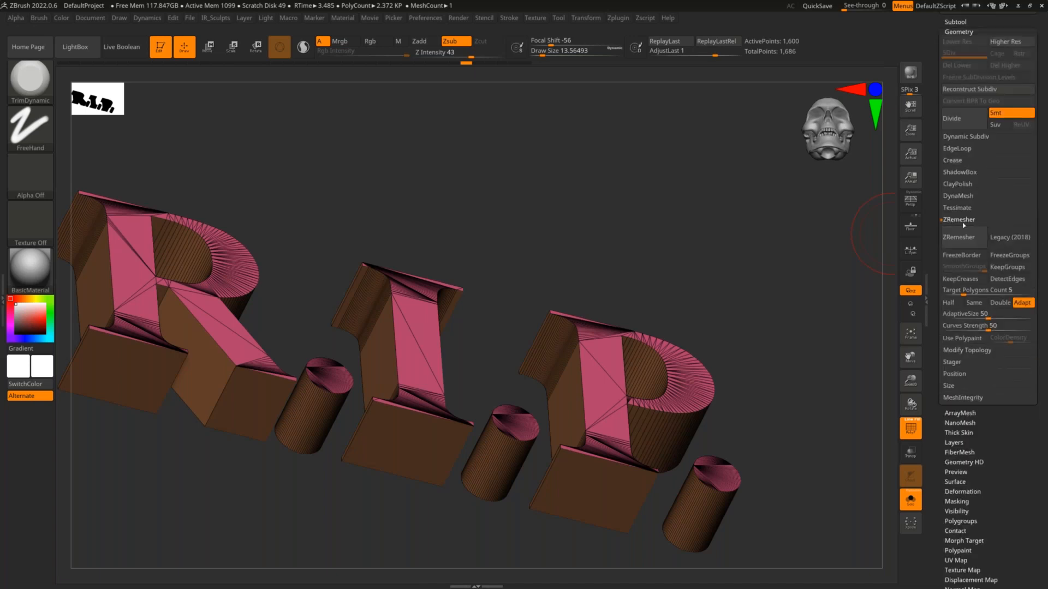
{"action": "left_click", "coordinate": [1009, 279]}
{"action": "left_click_drag", "start_coordinate": [963, 290], "coordinate": [968, 291]}
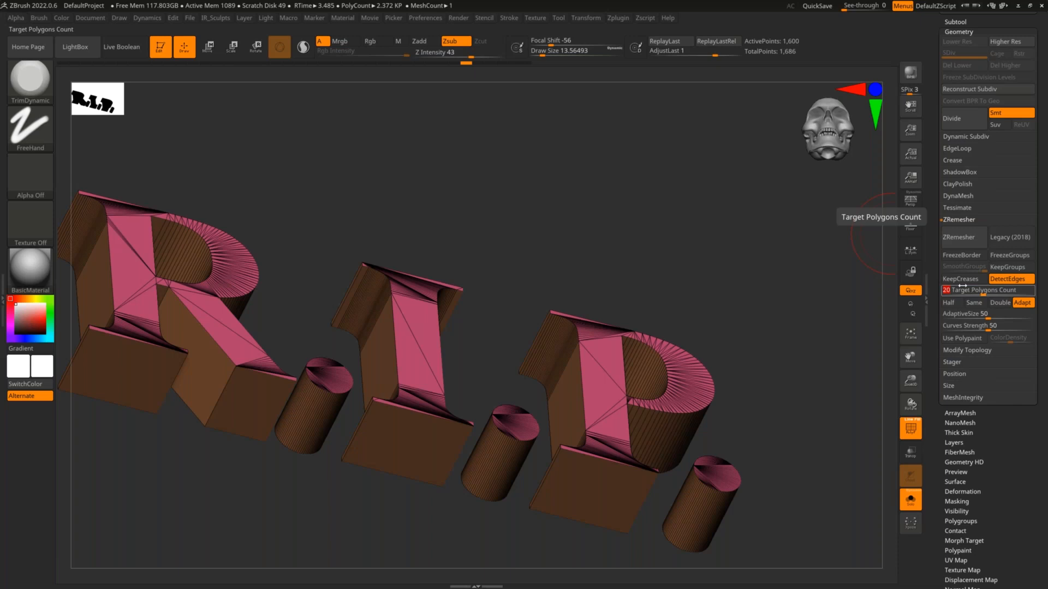
{"action": "left_click", "coordinate": [959, 237]}
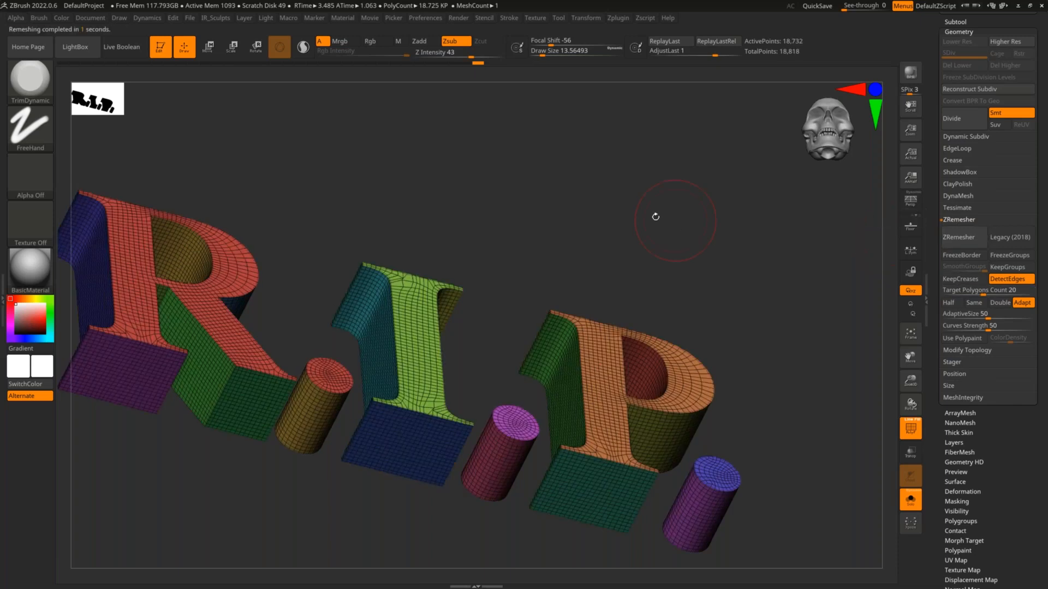
- Turn off PolyFrame and chip the front faces and edges of the R.I.P. letters with TrimDynamic strokes
{"action": "left_click_drag", "start_coordinate": [655, 216], "coordinate": [469, 295]}
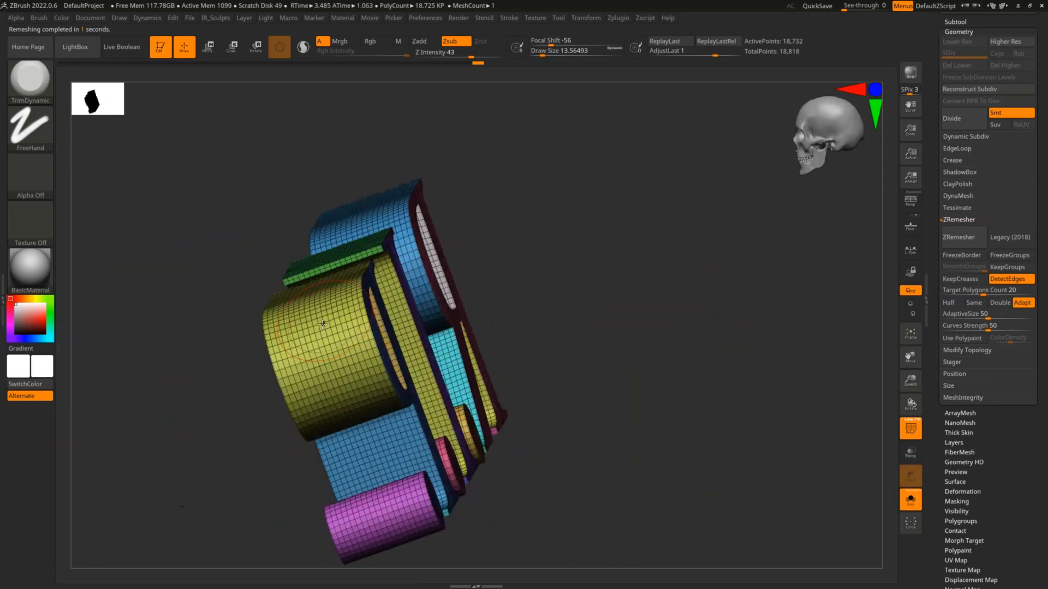
{"action": "key", "text": "shift+f"}
{"action": "mouse_move", "coordinate": [227, 306]}
{"action": "left_mouse_down"}
{"action": "mouse_move", "coordinate": [179, 377]}
{"action": "mouse_move", "coordinate": [194, 334]}
{"action": "left_mouse_up"}
{"action": "left_click_drag", "start_coordinate": [331, 258], "coordinate": [385, 235]}
{"action": "mouse_move", "coordinate": [470, 178]}
{"action": "left_mouse_down"}
{"action": "mouse_move", "coordinate": [490, 266]}
{"action": "mouse_move", "coordinate": [522, 273]}
{"action": "left_mouse_up"}
{"action": "left_click_drag", "start_coordinate": [360, 376], "coordinate": [414, 425]}
{"action": "left_click_drag", "start_coordinate": [542, 449], "coordinate": [764, 480]}
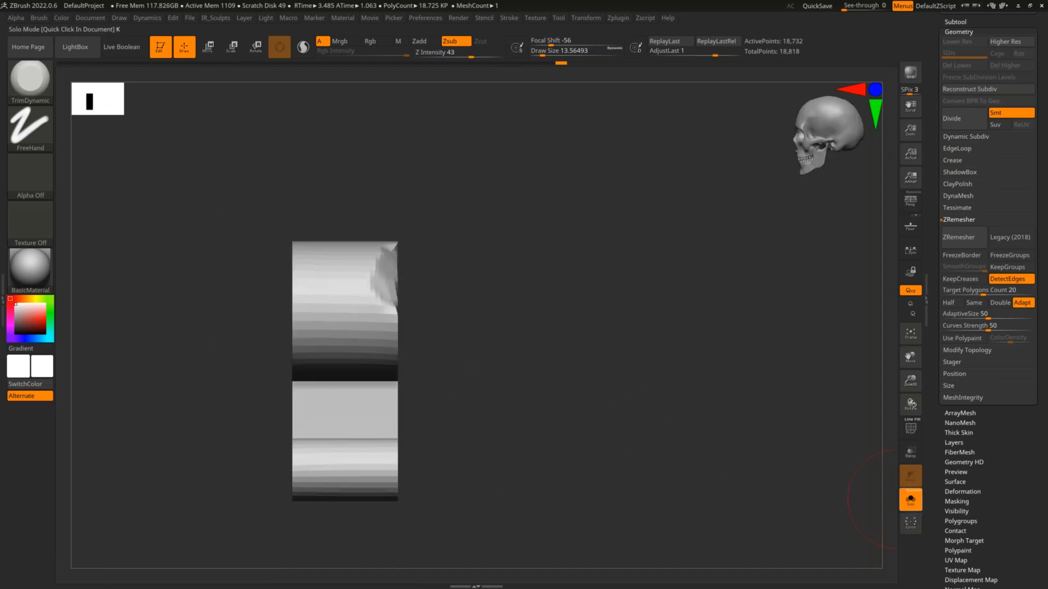
- Show the full tombstone again and re-enable Live Boolean to check the trimmed letters as carved recesses
{"action": "left_click", "coordinate": [910, 499]}
{"action": "left_click_drag", "start_coordinate": [749, 439], "coordinate": [702, 402], "text": "shift"}
{"action": "left_click", "coordinate": [122, 47]}
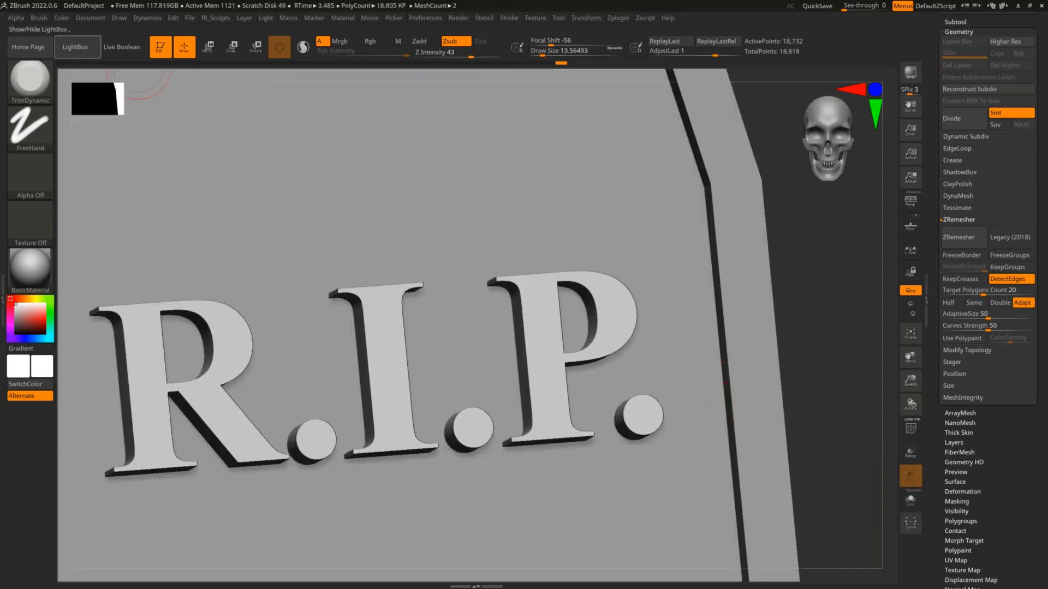
{"action": "left_click_drag", "start_coordinate": [139, 71], "coordinate": [672, 314]}
{"action": "right_click_drag", "start_coordinate": [591, 320], "coordinate": [570, 351], "text": "ctrl"}
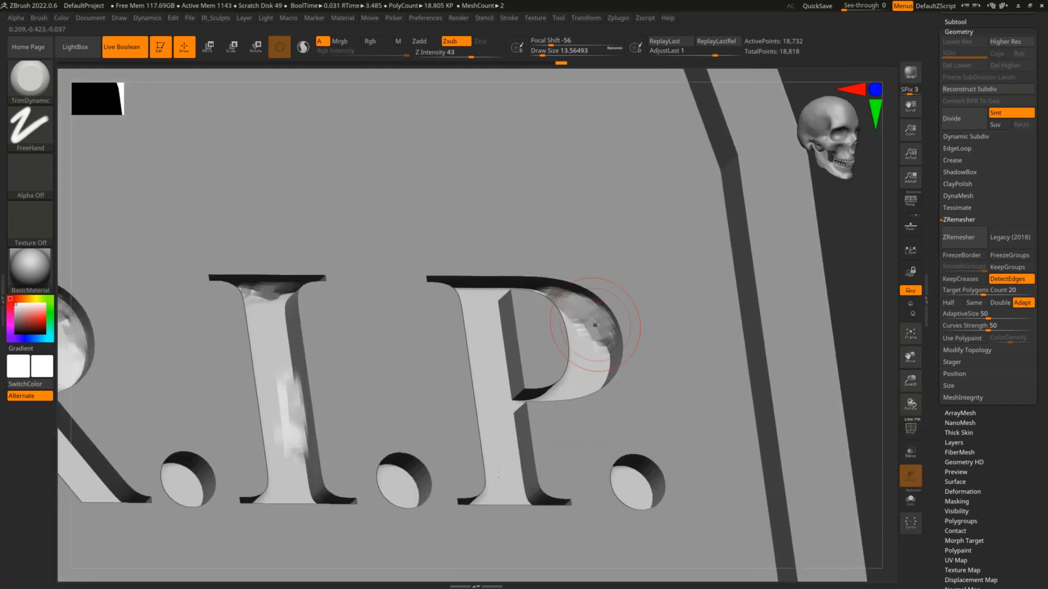
- Switch to the Move brush and enlarge its draw size to about 55.5 with the whole tombstone framed
{"action": "key", "text": "b"}
{"action": "key", "text": "m"}
{"action": "key", "text": "v"}
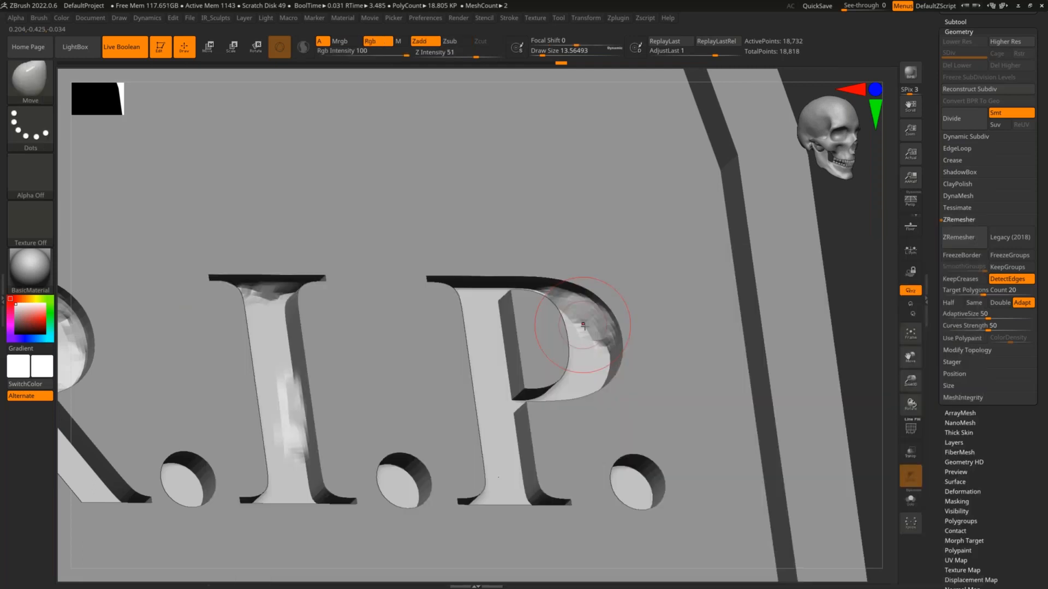
{"action": "key", "text": "s"}
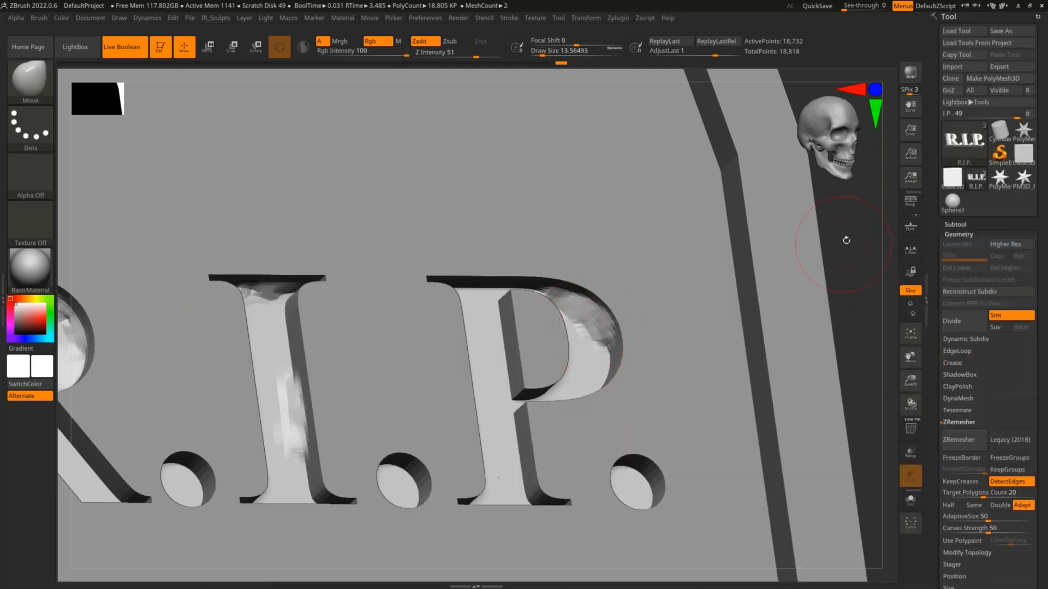
{"action": "key", "text": "f"}
{"action": "key", "text": "s"}
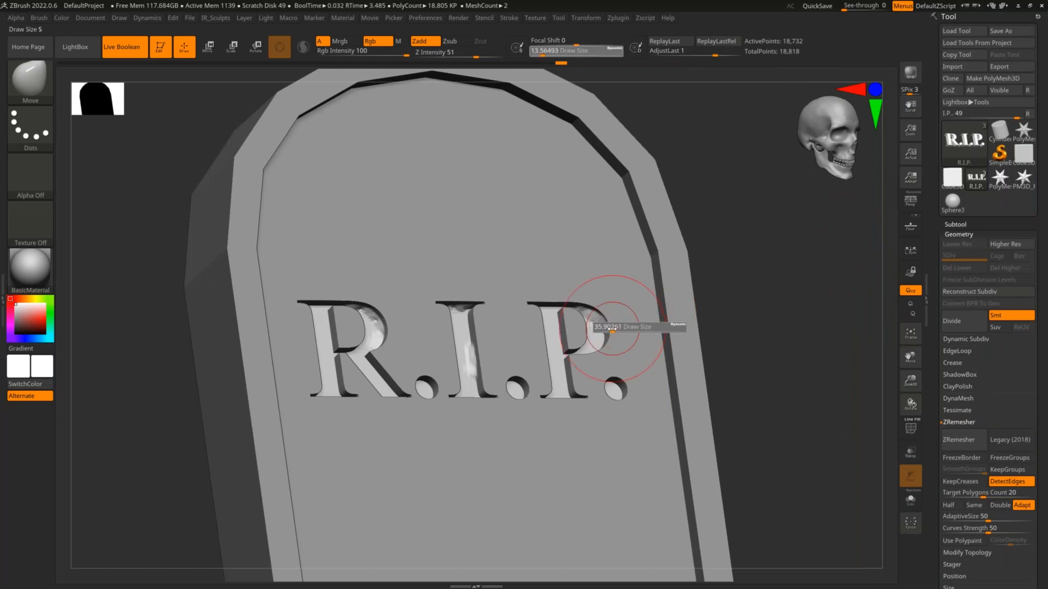
{"action": "left_click_drag", "start_coordinate": [611, 331], "coordinate": [622, 331]}
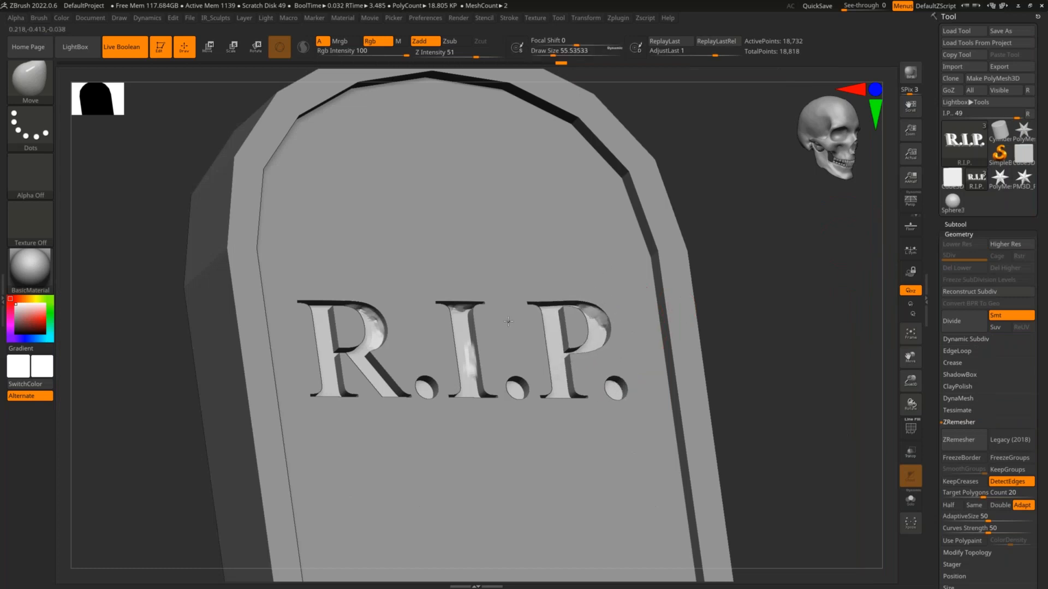
- Warp the carved R and the top of the I into uneven shapes with Move brush strokes
{"action": "left_click_drag", "start_coordinate": [462, 307], "coordinate": [462, 320]}
{"action": "left_click_drag", "start_coordinate": [331, 312], "coordinate": [333, 294]}
{"action": "mouse_move", "coordinate": [334, 364]}
{"action": "left_mouse_down"}
{"action": "mouse_move", "coordinate": [329, 383]}
{"action": "mouse_move", "coordinate": [348, 361]}
{"action": "left_mouse_up"}
{"action": "left_click_drag", "start_coordinate": [337, 296], "coordinate": [337, 313]}
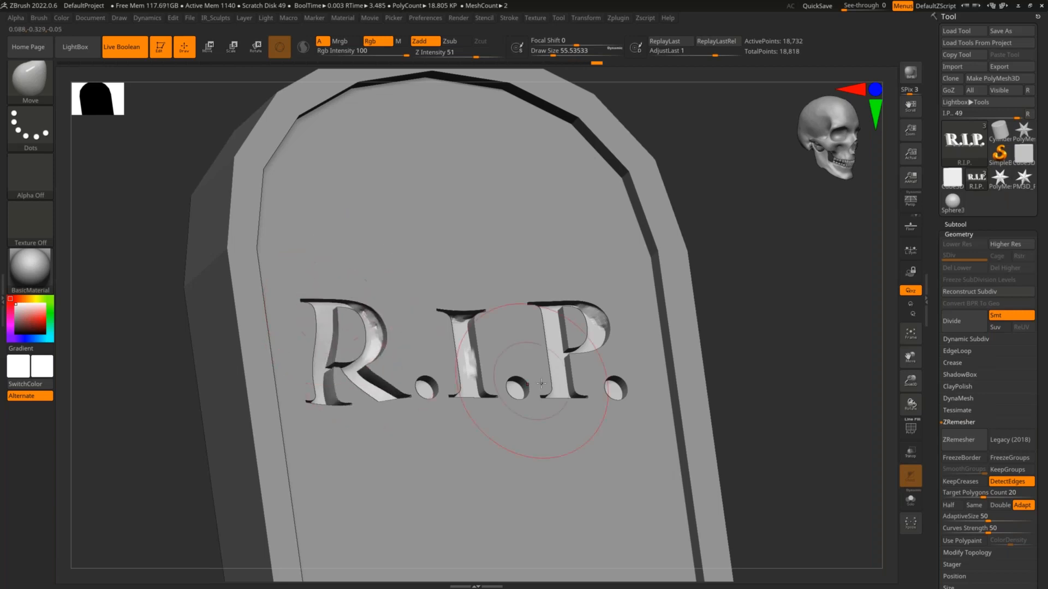
- Add surface noise to the R.I.P. letters with a noise scale of about 7.94 and check the carved result
{"action": "left_click", "coordinate": [958, 224]}
{"action": "left_click_drag", "start_coordinate": [818, 281], "coordinate": [551, 349]}
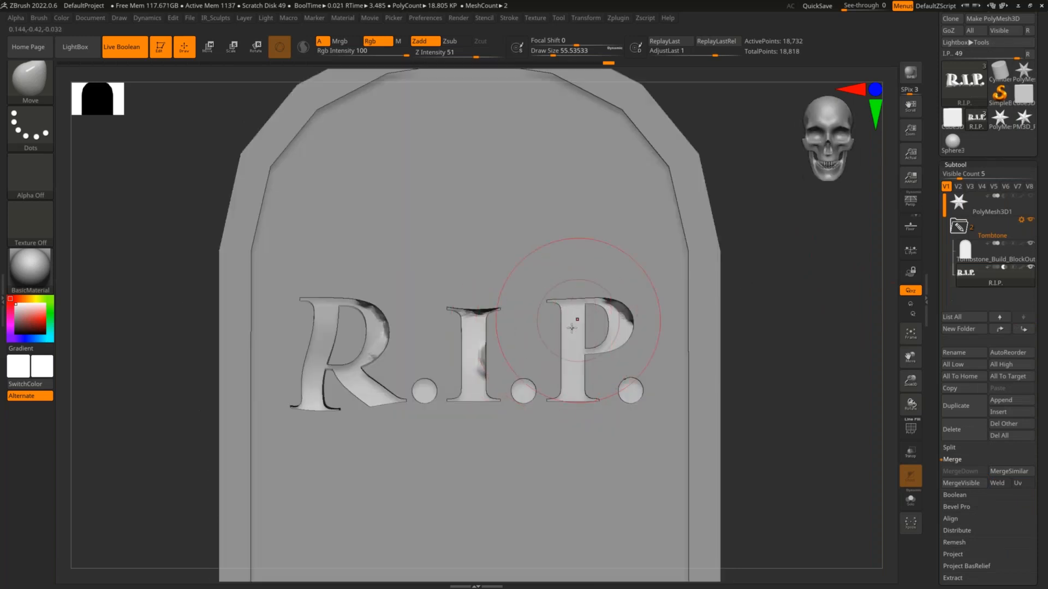
{"action": "left_click", "coordinate": [955, 164]}
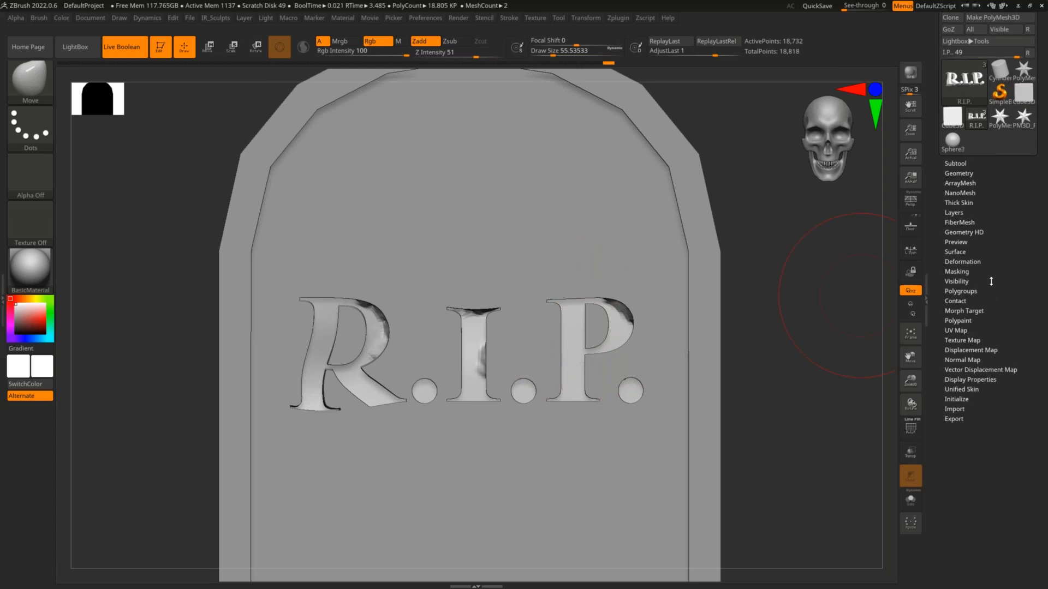
{"action": "scroll", "coordinate": [1002, 244], "scroll_direction": "up", "scroll_amount": 2}
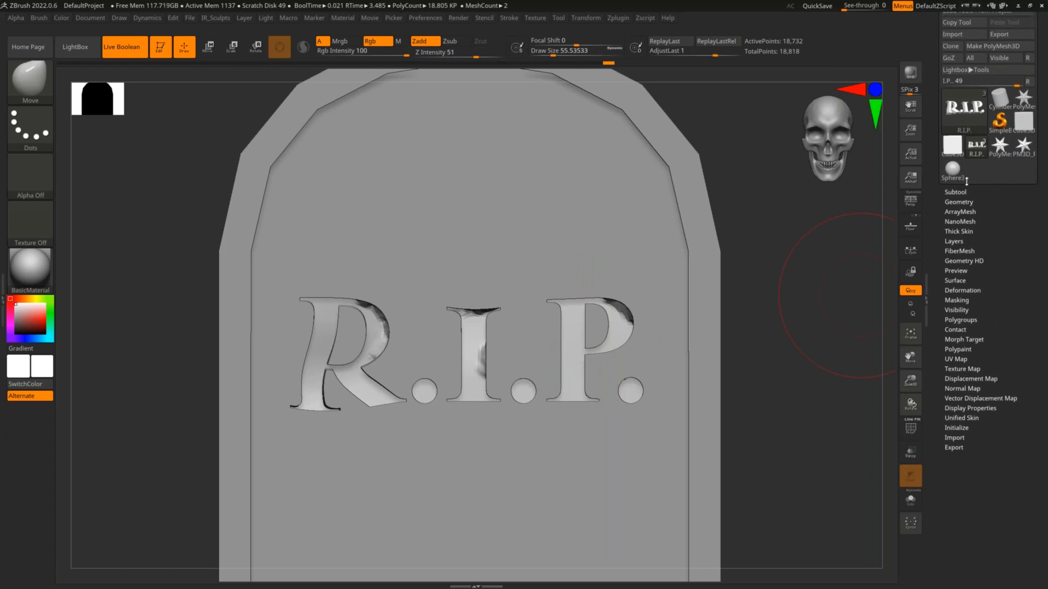
{"action": "left_click", "coordinate": [962, 280]}
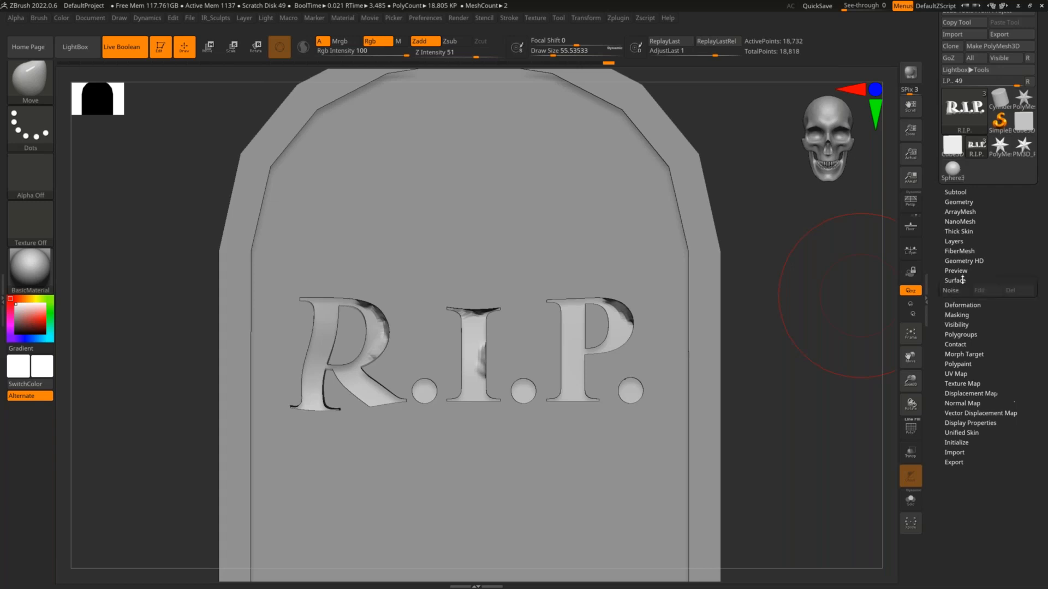
{"action": "left_click", "coordinate": [956, 291]}
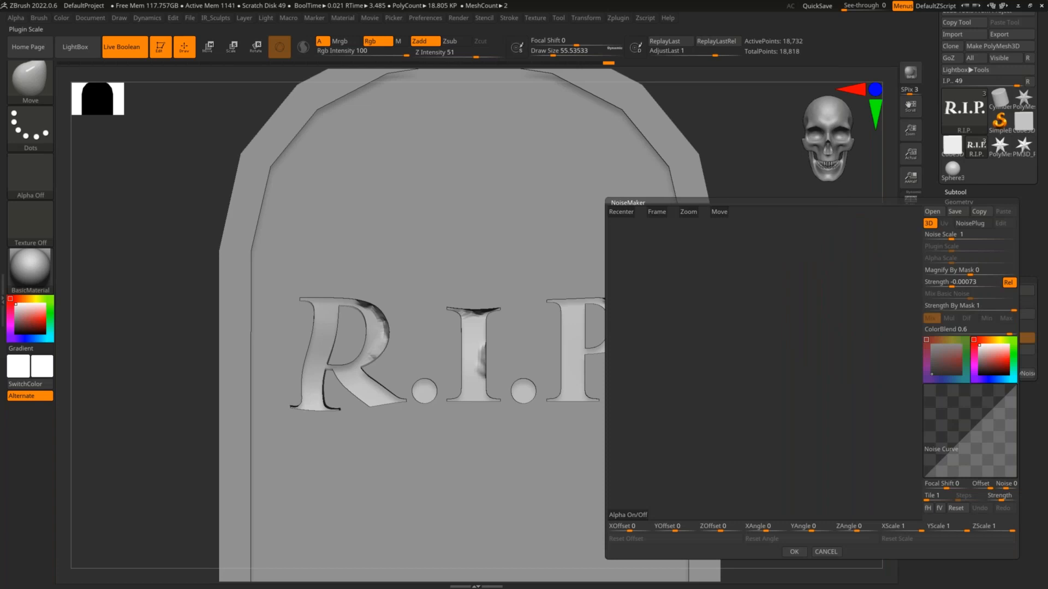
{"action": "left_click_drag", "start_coordinate": [856, 273], "coordinate": [783, 264]}
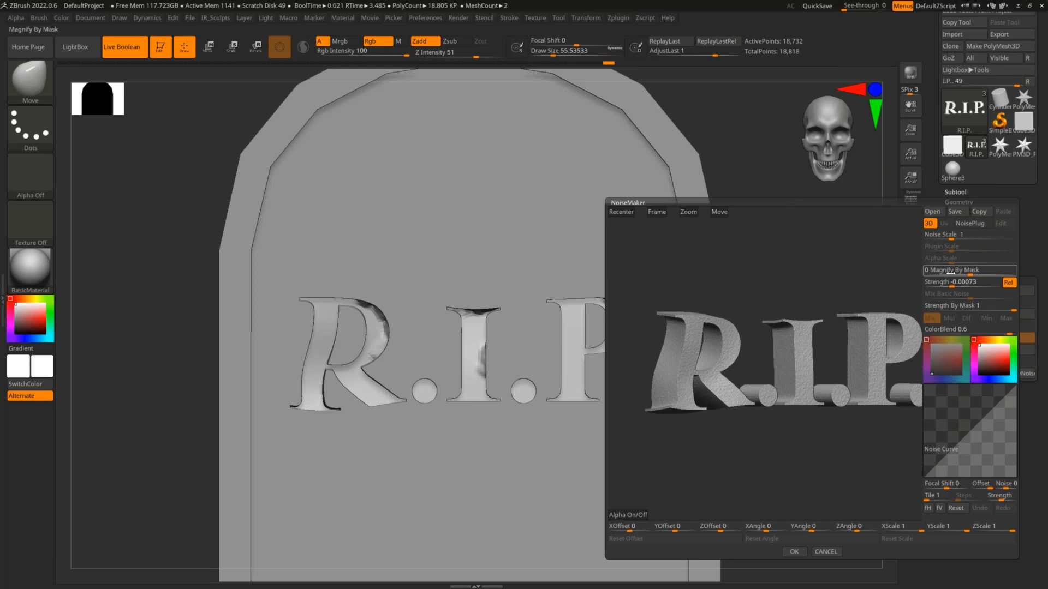
{"action": "left_click_drag", "start_coordinate": [954, 236], "coordinate": [963, 238]}
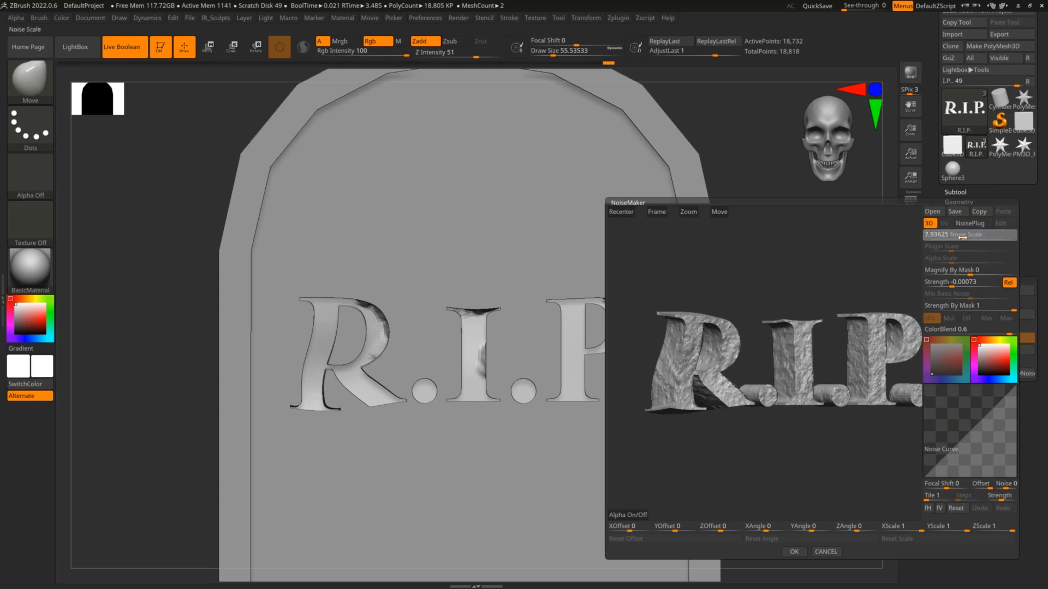
{"action": "left_click", "coordinate": [805, 552]}
{"action": "left_click_drag", "start_coordinate": [802, 470], "coordinate": [543, 397]}
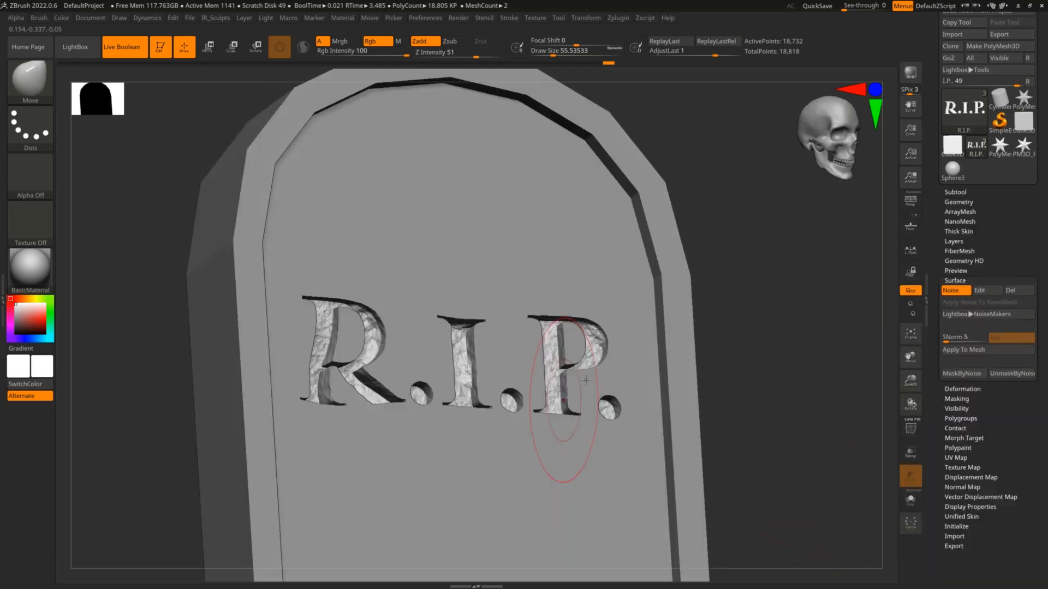
- Undo the surface noise, Move brush warping and TrimDynamic chipping on the R.I.P. letters and return to a straight front view
{"action": "left_click", "coordinate": [952, 193]}
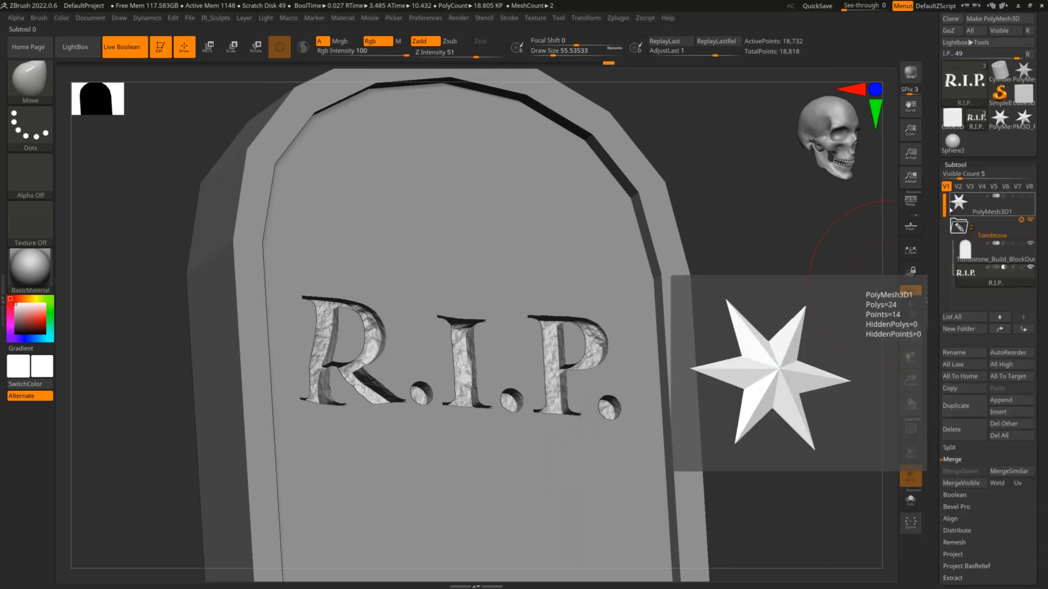
{"action": "left_click", "coordinate": [1023, 233]}
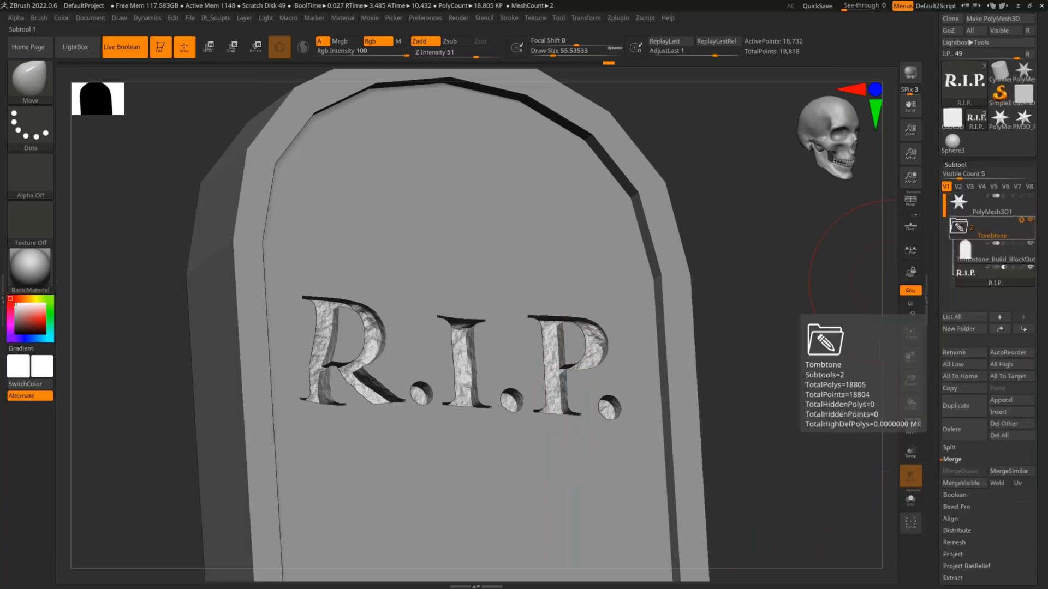
{"action": "left_click", "coordinate": [964, 282]}
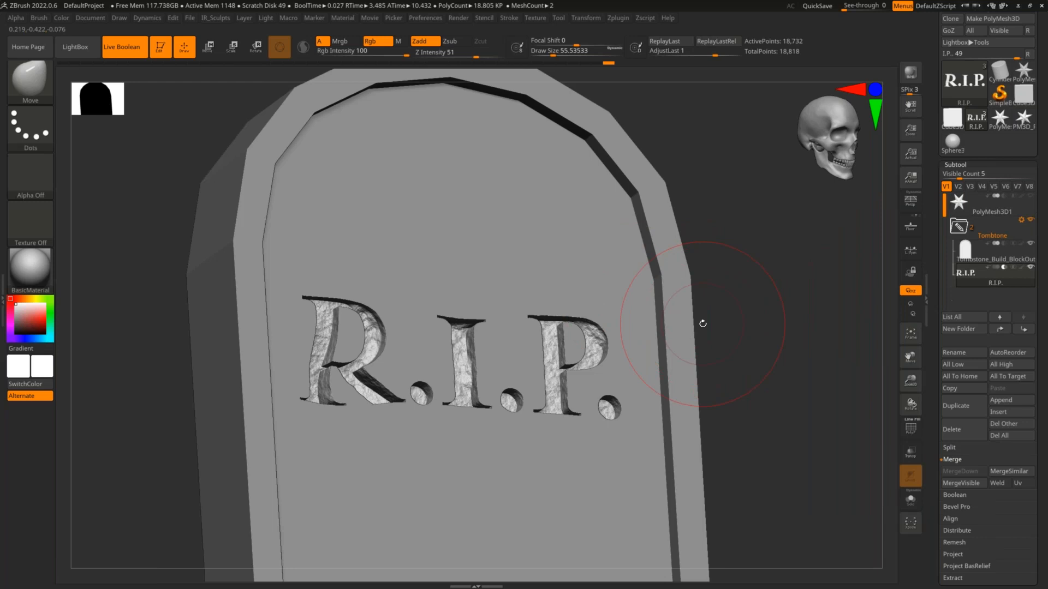
{"action": "left_click_drag", "start_coordinate": [679, 306], "coordinate": [739, 332], "text": "shift"}
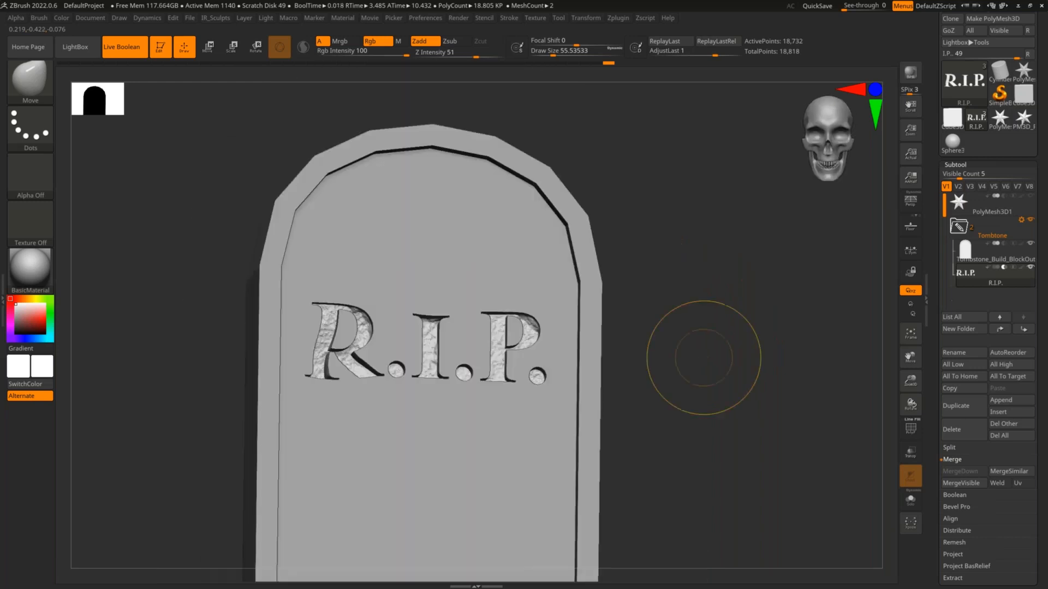
{"action": "left_click", "coordinate": [704, 357], "text": "ctrl"}
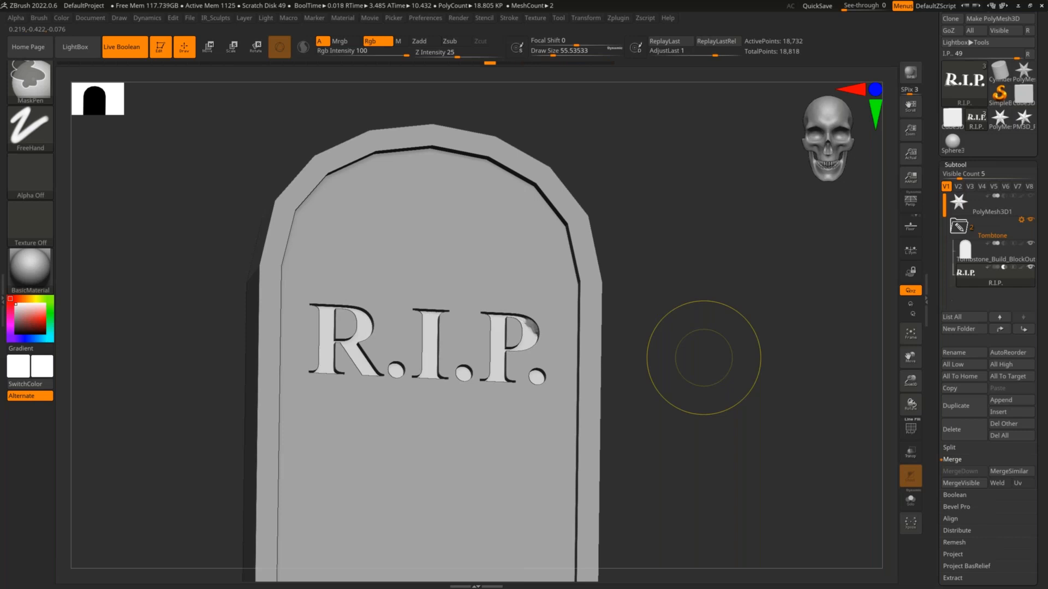
{"action": "left_click_drag", "start_coordinate": [711, 352], "coordinate": [692, 363], "text": "shift"}
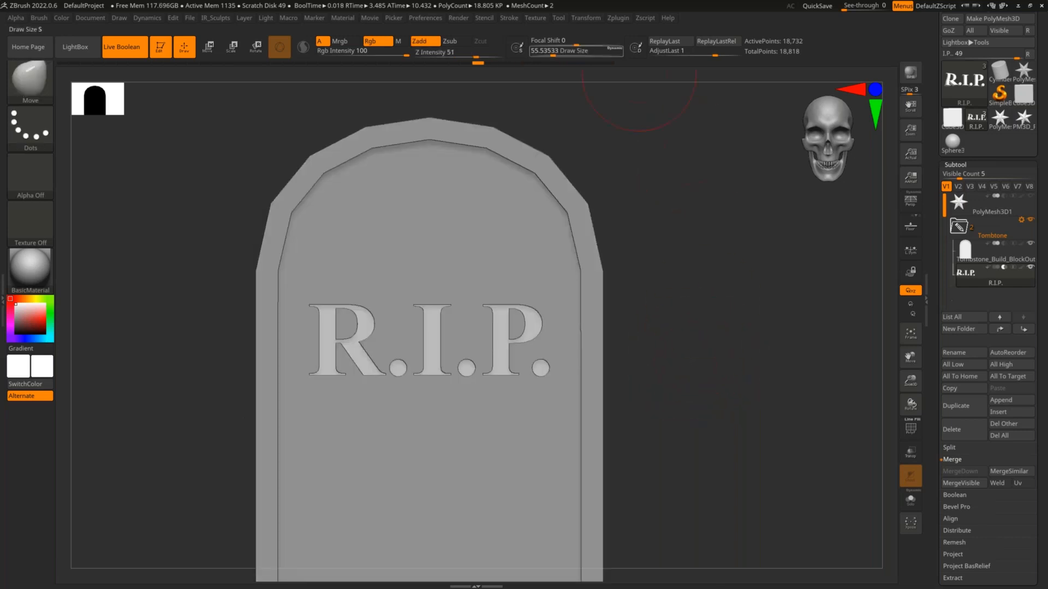
- Create a new 3D text subtool reading "ihsdghg" with the Text 3D plugin
{"action": "left_click", "coordinate": [586, 17]}
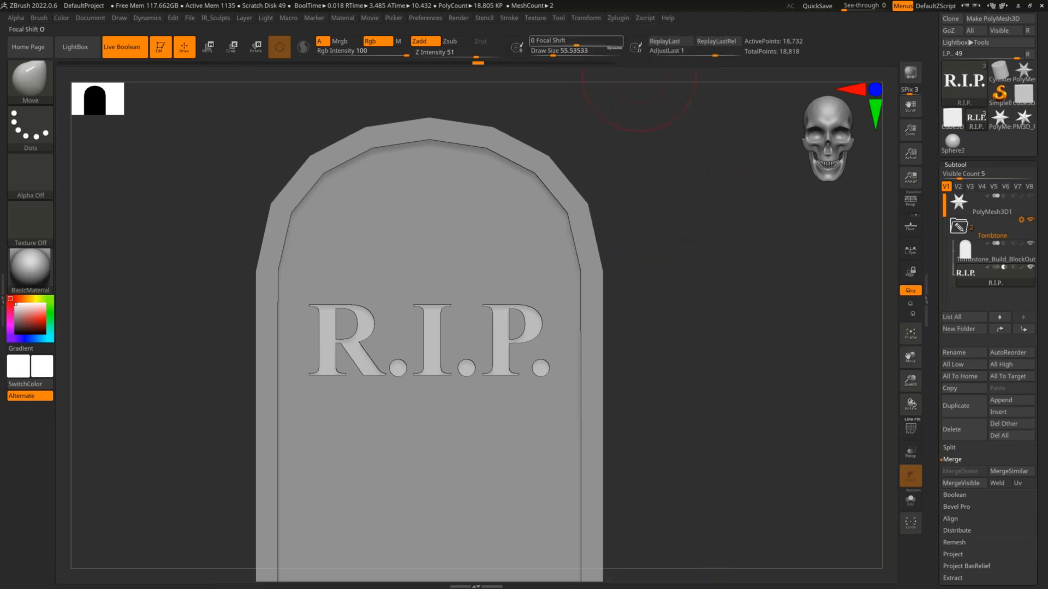
{"action": "left_click", "coordinate": [618, 18]}
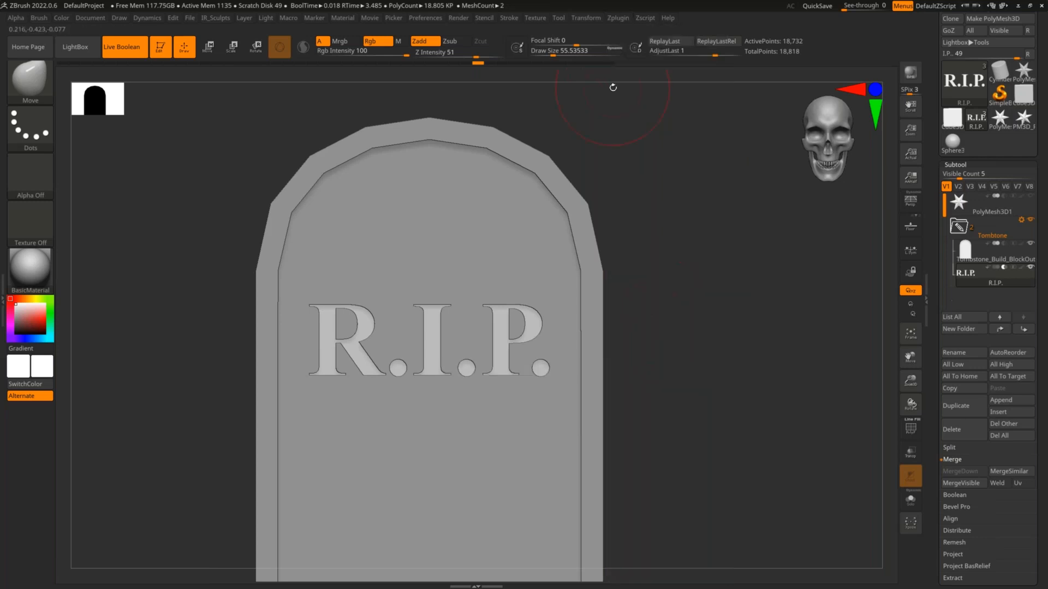
{"action": "left_click", "coordinate": [622, 18]}
{"action": "left_click", "coordinate": [635, 277]}
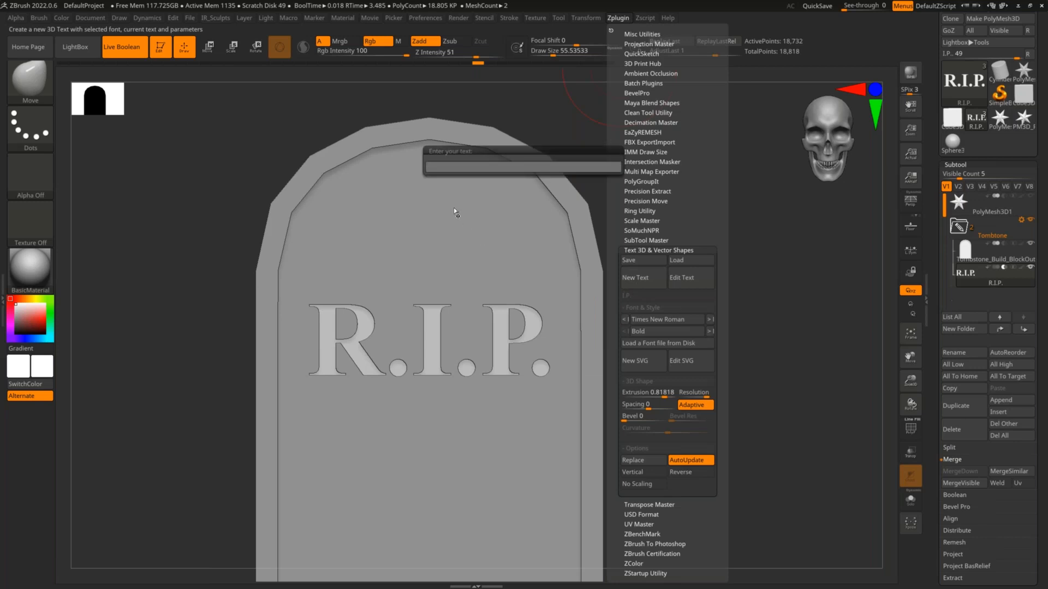
{"action": "key", "text": "Return"}
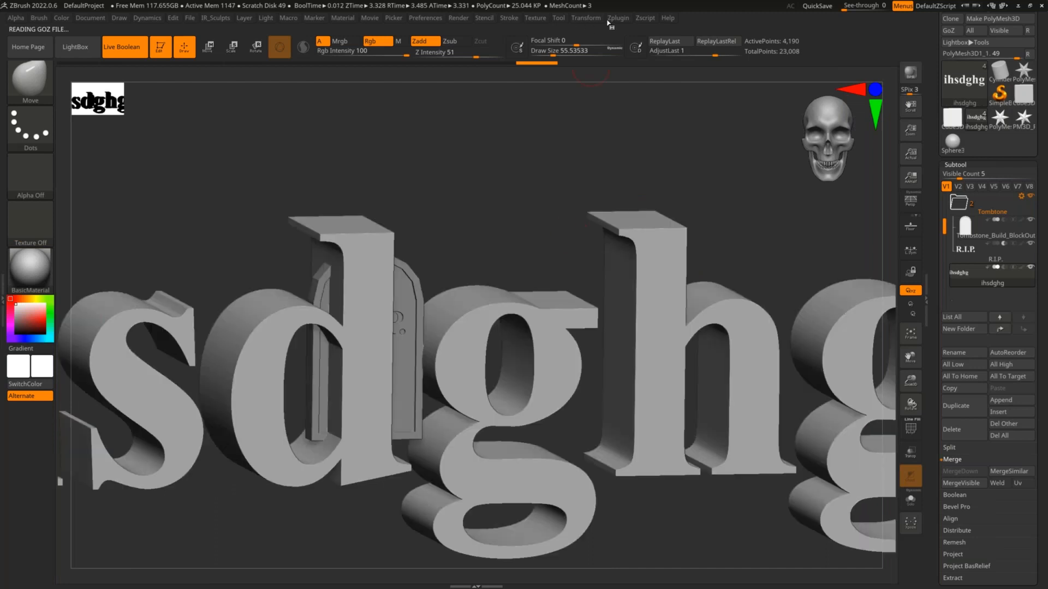
- Change the "ihsdghg" text's font to Txt and delete that text subtool
{"action": "left_click", "coordinate": [612, 19]}
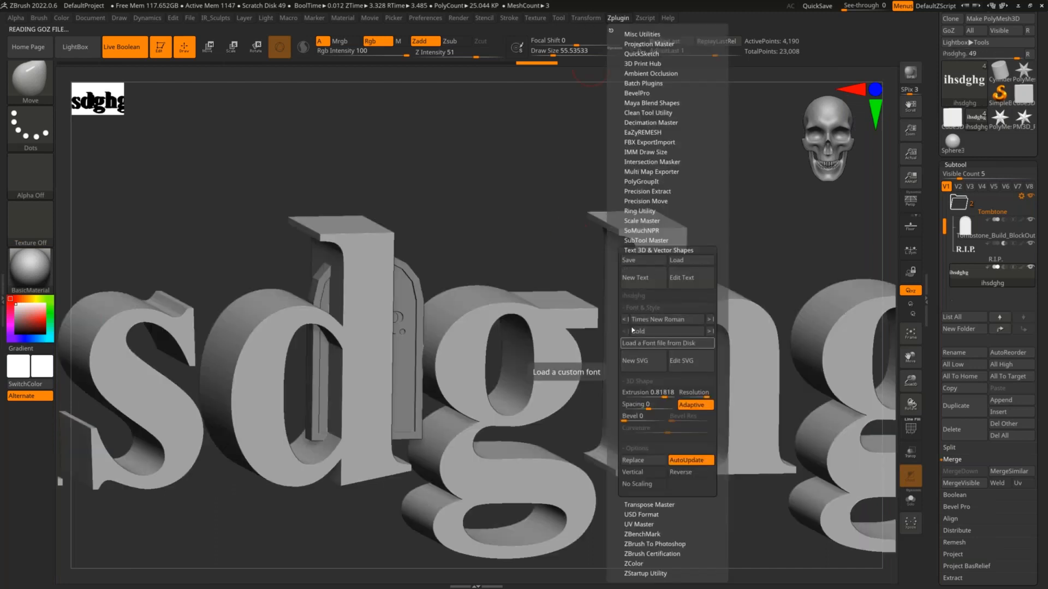
{"action": "left_click", "coordinate": [582, 18]}
{"action": "left_click", "coordinate": [618, 18]}
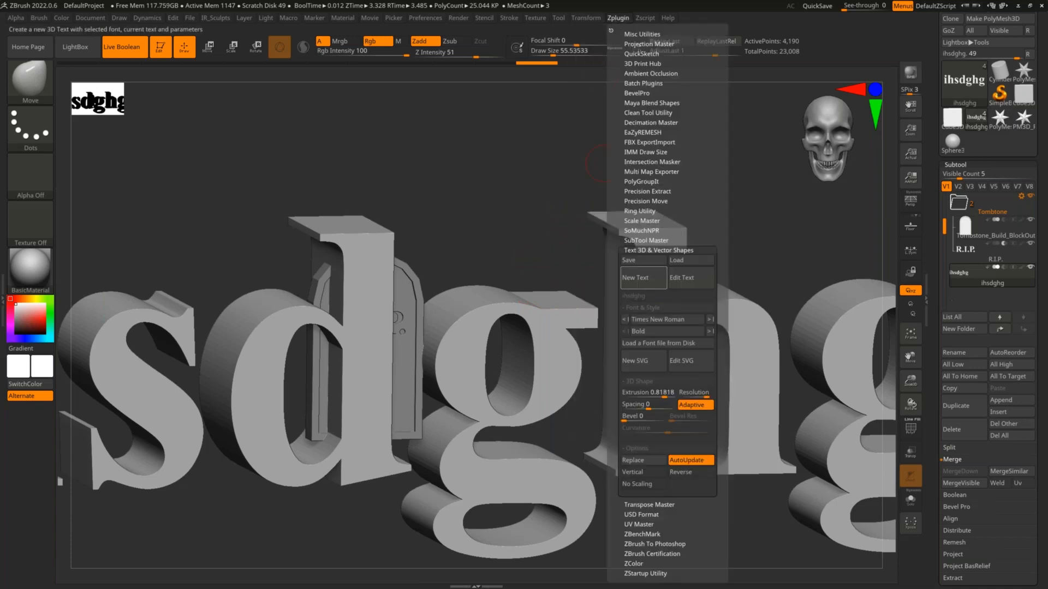
{"action": "left_click", "coordinate": [665, 320]}
{"action": "left_click", "coordinate": [665, 343]}
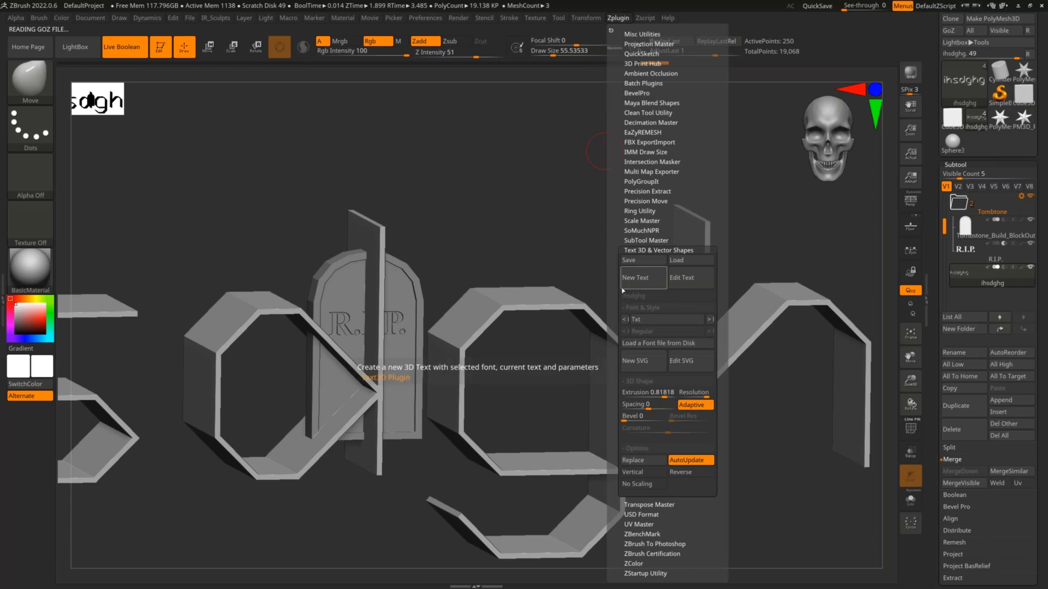
{"action": "left_click", "coordinate": [954, 431]}
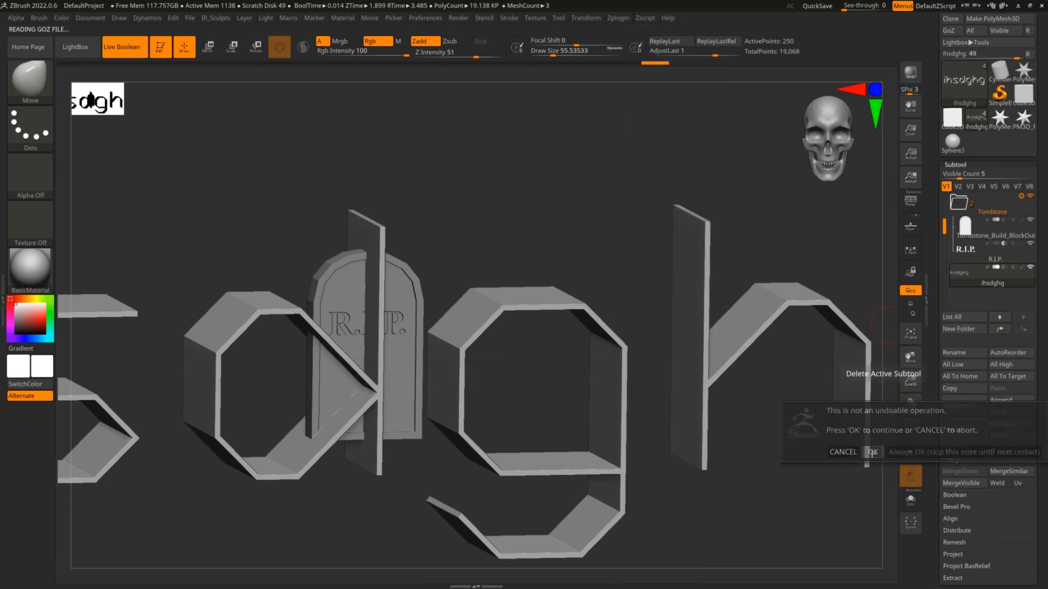
{"action": "left_click", "coordinate": [875, 452]}
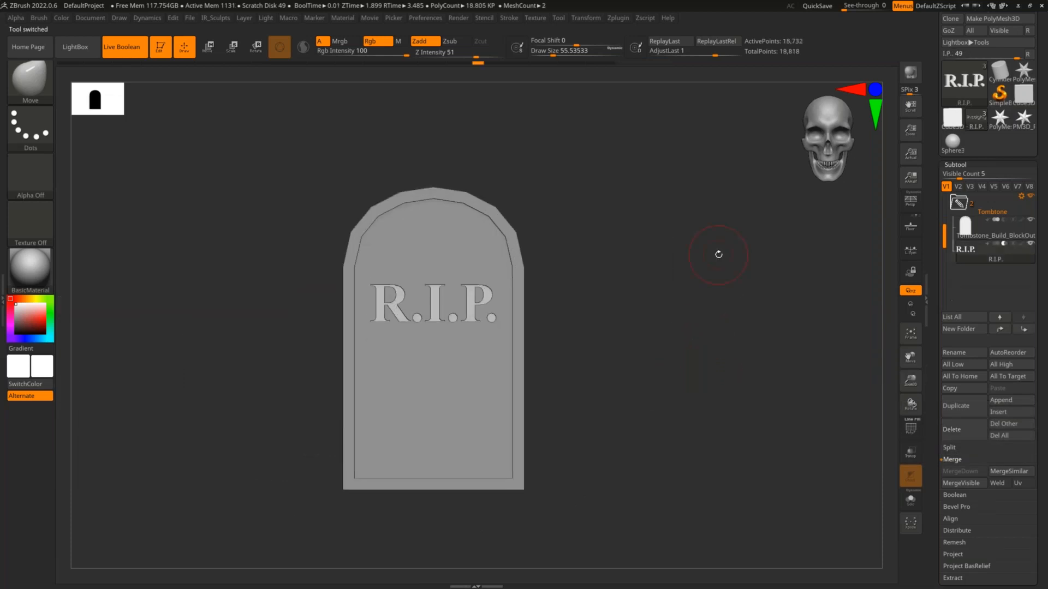
- Edit the tombstone's R.I.P. text to read "Rip" with the Text 3D plugin
{"action": "left_click", "coordinate": [618, 17]}
{"action": "left_click", "coordinate": [618, 17]}
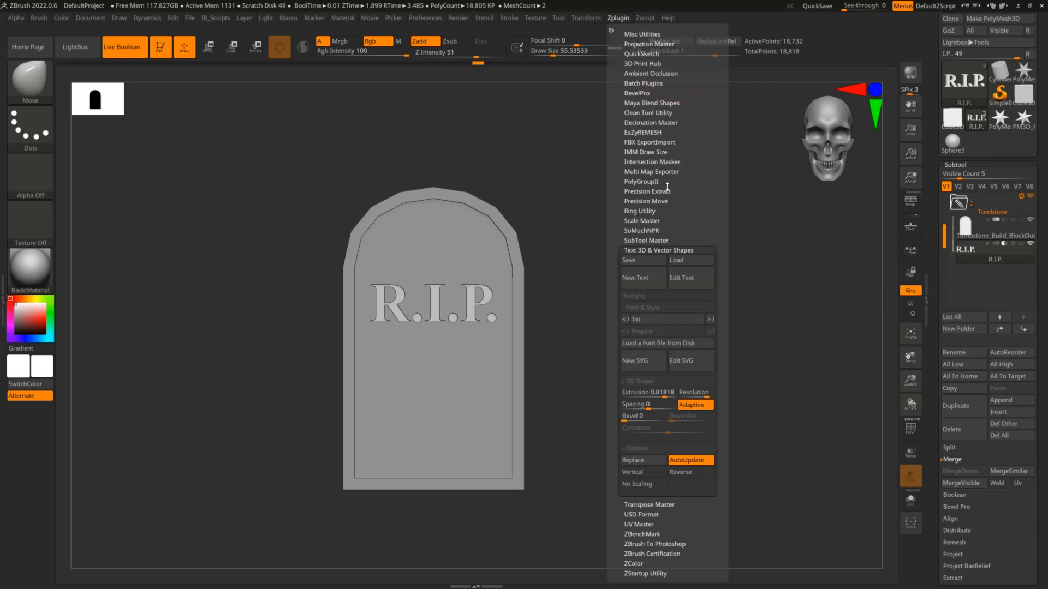
{"action": "left_click", "coordinate": [682, 278]}
{"action": "type", "text": "ROI"}
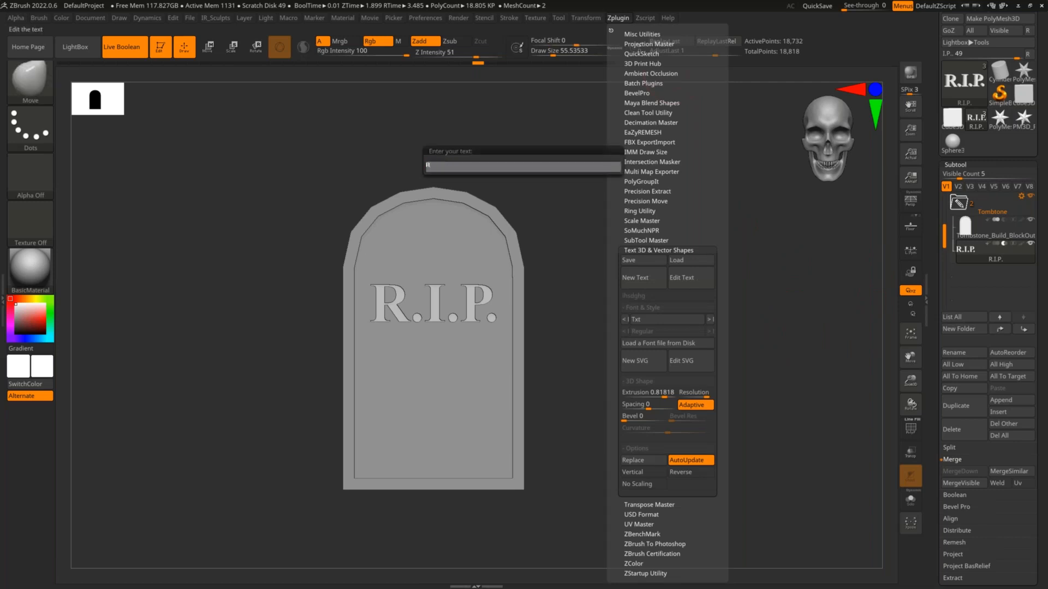
{"action": "key", "text": "Return"}
- Move the replaced text in depth with the gizmo so it cuts into the tombstone's front face
{"action": "left_click_drag", "start_coordinate": [586, 231], "coordinate": [599, 259]}
{"action": "key", "text": "w"}
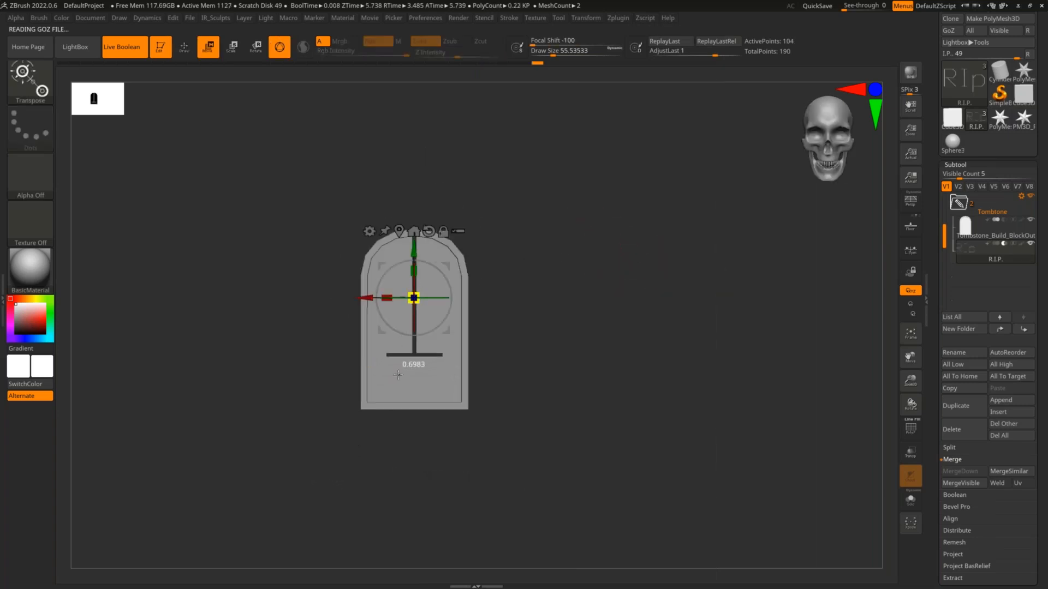
{"action": "left_click_drag", "start_coordinate": [582, 316], "coordinate": [582, 363]}
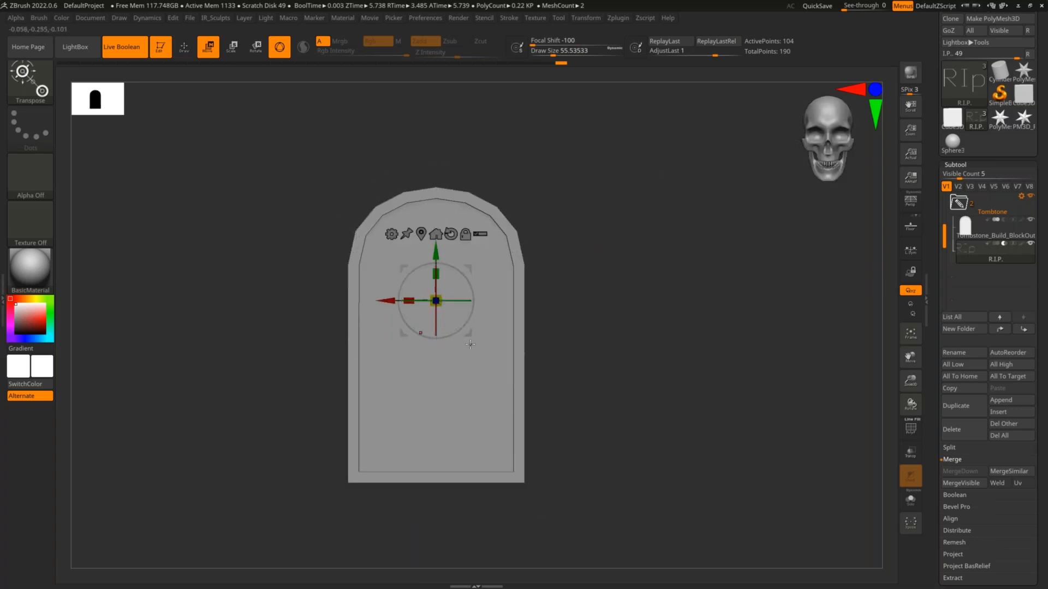
{"action": "left_click_drag", "start_coordinate": [537, 341], "coordinate": [590, 333]}
{"action": "left_click_drag", "start_coordinate": [473, 304], "coordinate": [538, 306]}
{"action": "left_click_drag", "start_coordinate": [470, 307], "coordinate": [439, 303]}
{"action": "left_click_drag", "start_coordinate": [503, 306], "coordinate": [546, 284], "text": "shift"}
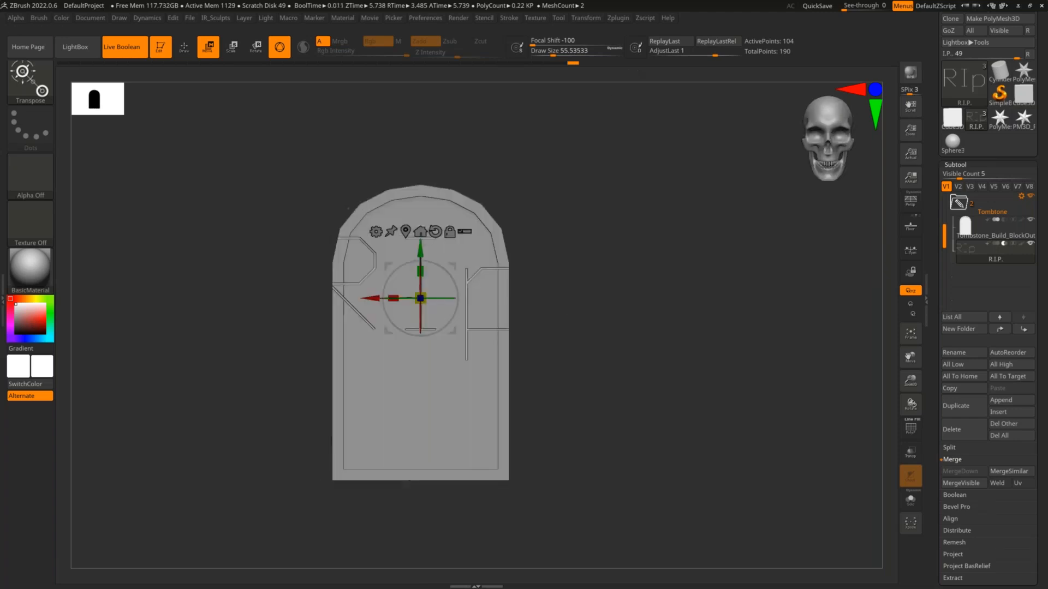
- Try to change the text's font from the plugin's font choices to TechnicLite
{"action": "left_click", "coordinate": [620, 18]}
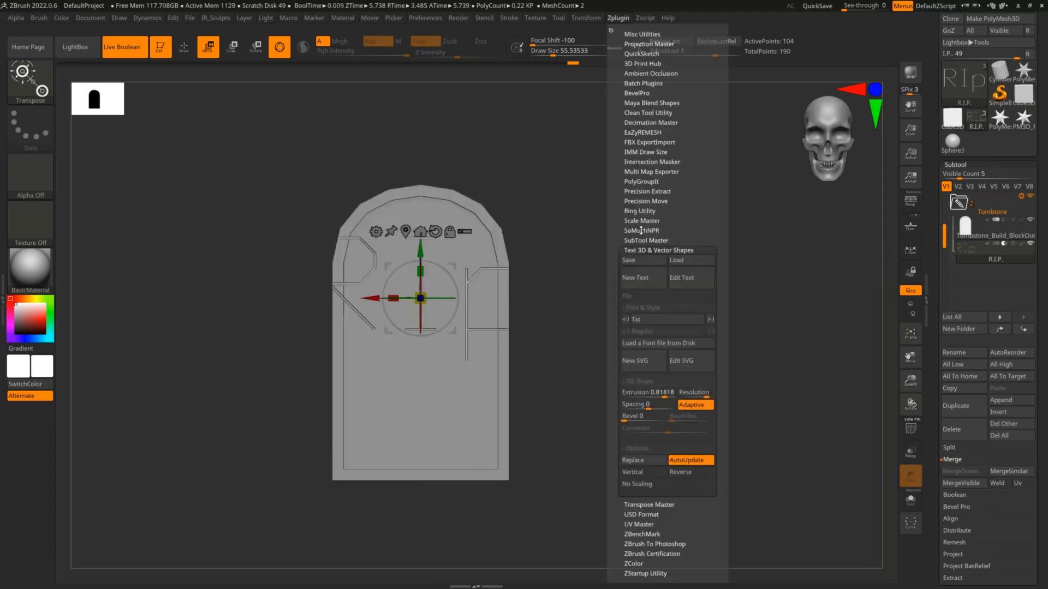
{"action": "left_click", "coordinate": [696, 323]}
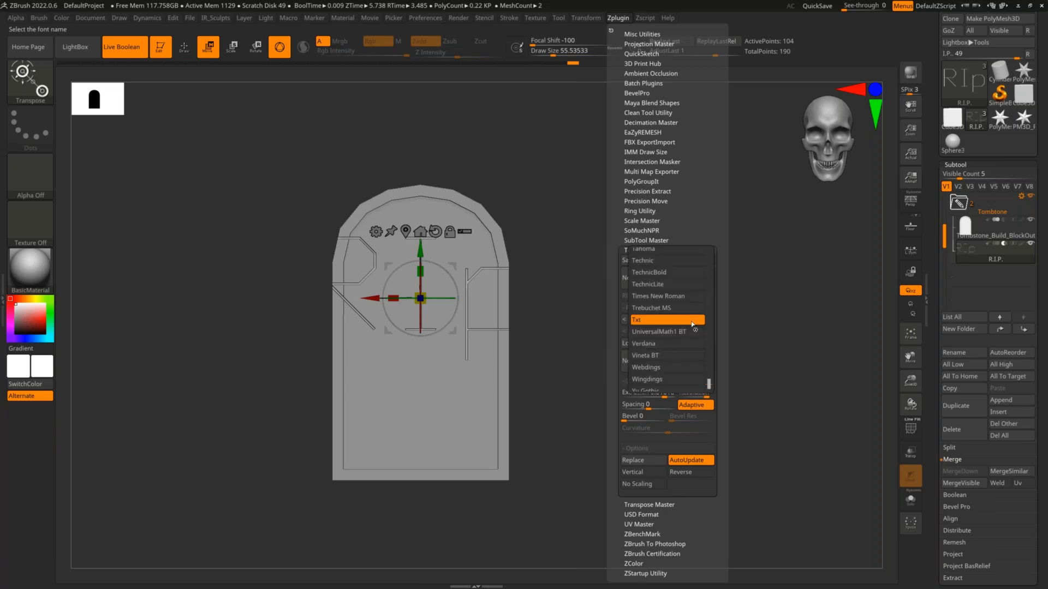
{"action": "left_click", "coordinate": [656, 284]}
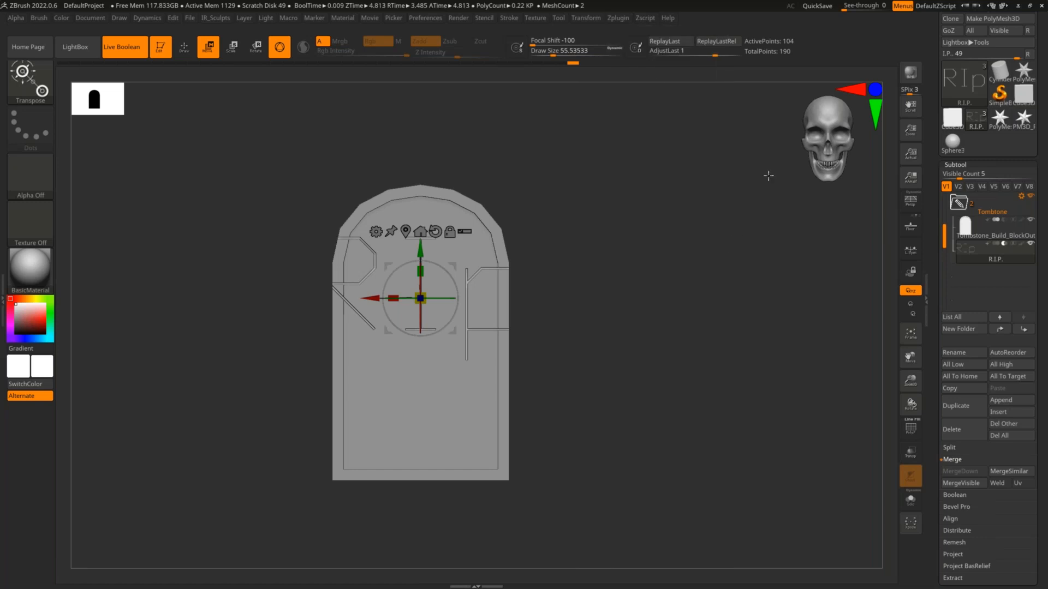
- Edit the tombstone text to read "R.I.P." with the Text 3D plugin
{"action": "left_click", "coordinate": [616, 18]}
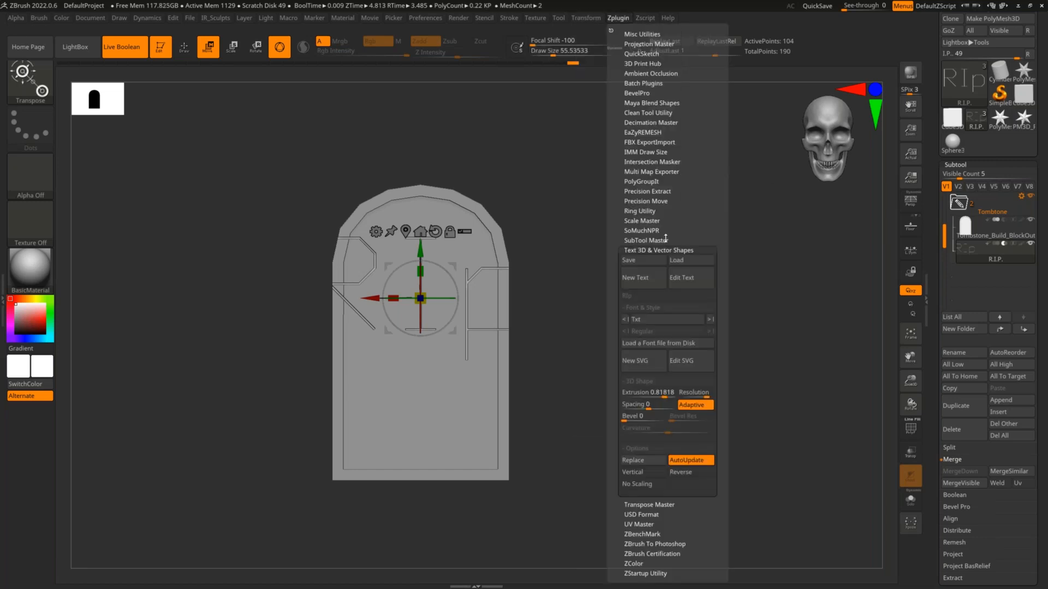
{"action": "left_click", "coordinate": [681, 278]}
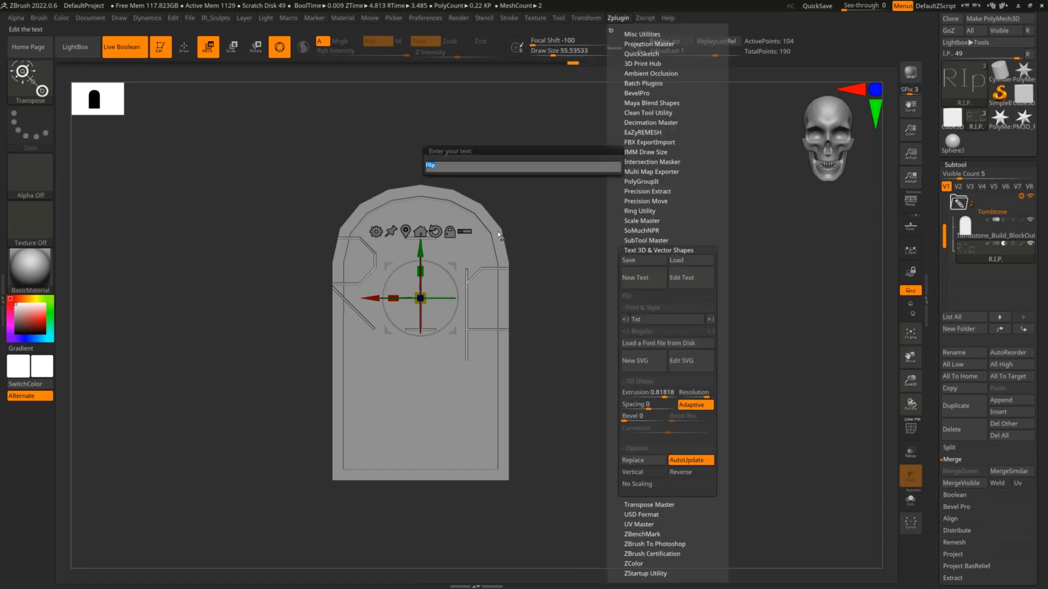
{"action": "type", "text": "R.I.P."}
{"action": "key", "text": "Return"}
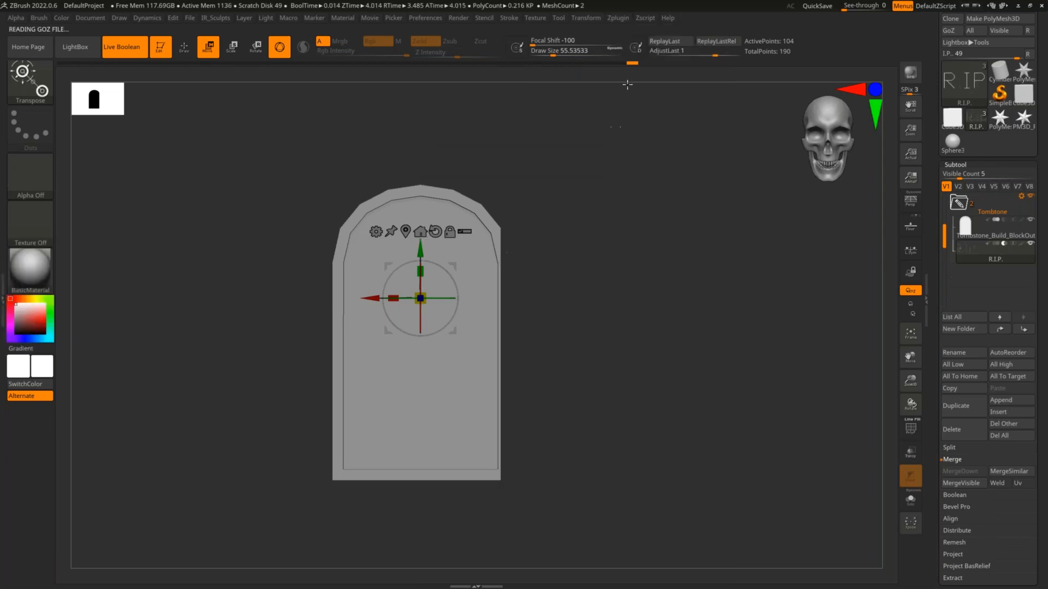
- Change the tombstone text's font to Sylfaen with the Text 3D plugin and check the carving at an angle
{"action": "left_click", "coordinate": [618, 18]}
{"action": "left_click", "coordinate": [666, 319]}
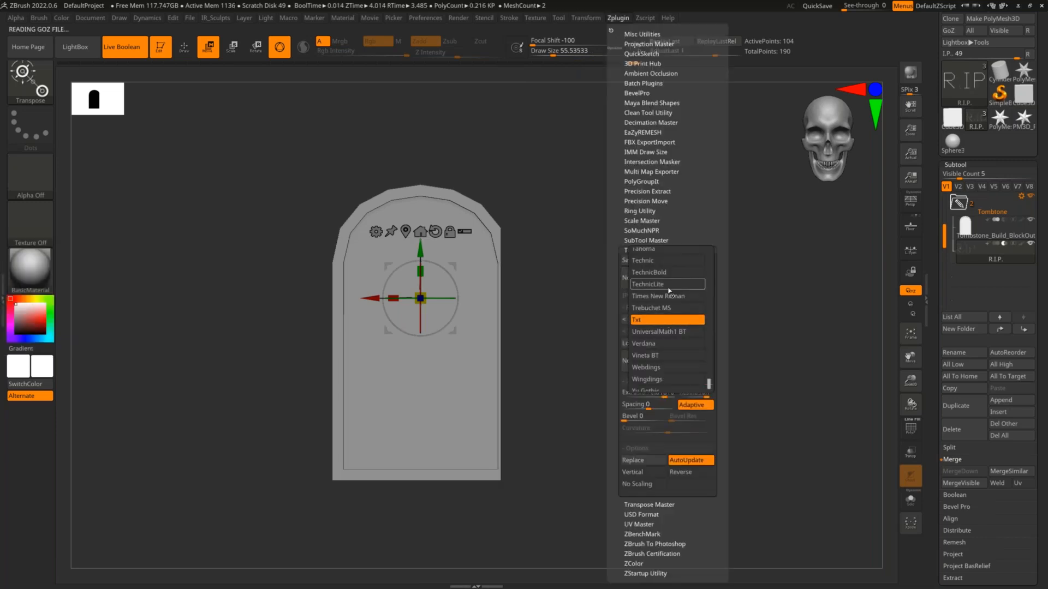
{"action": "left_click_drag", "start_coordinate": [709, 383], "coordinate": [712, 374]}
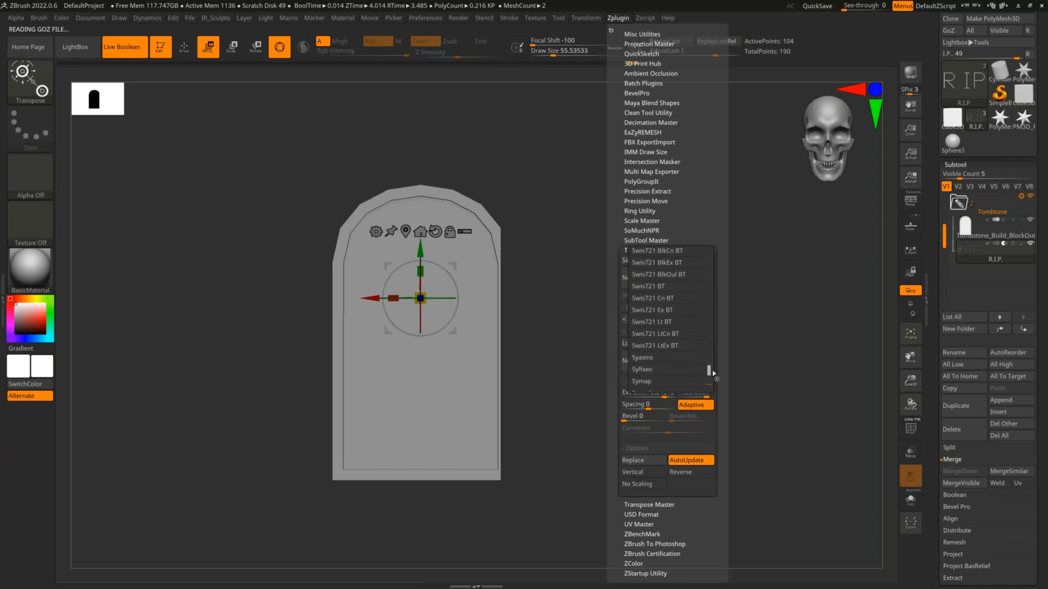
{"action": "left_click", "coordinate": [676, 363]}
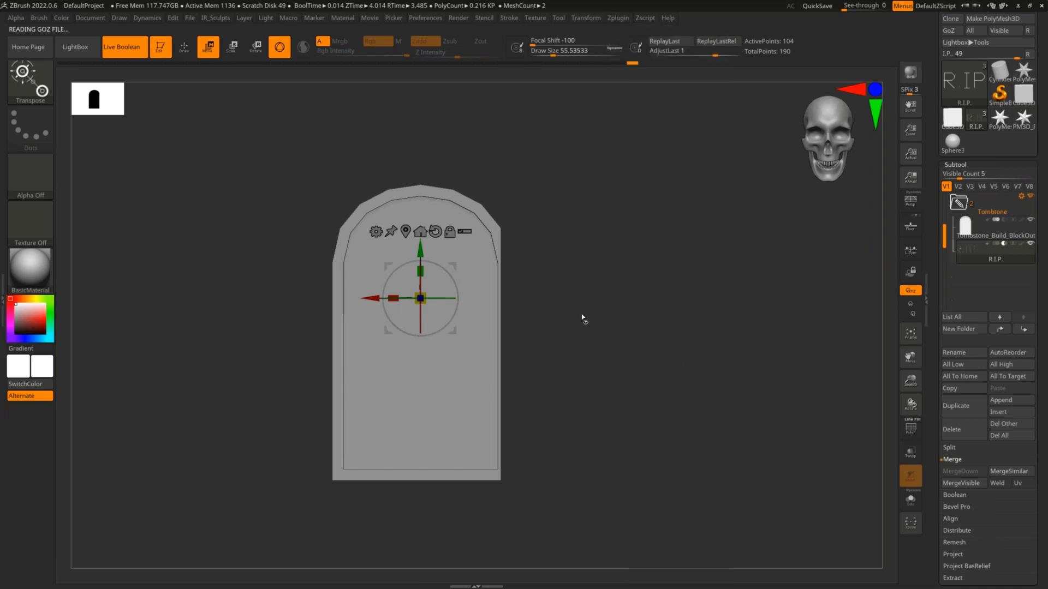
{"action": "left_click", "coordinate": [622, 18]}
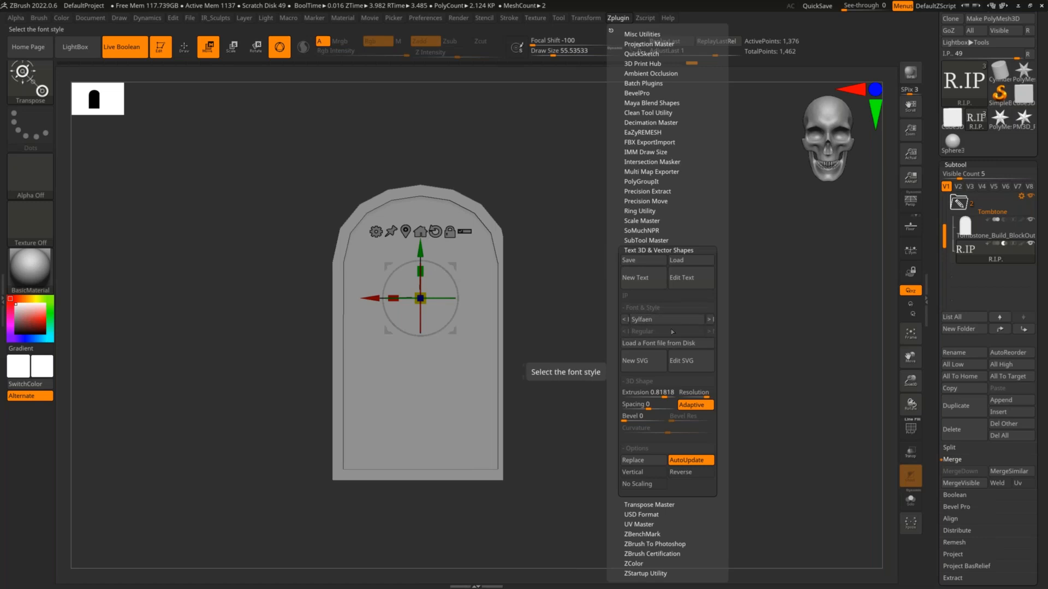
{"action": "right_click_drag", "start_coordinate": [660, 292], "coordinate": [623, 277], "text": "ctrl"}
{"action": "key", "text": "e"}
{"action": "mouse_move", "coordinate": [578, 278]}
{"action": "left_mouse_down"}
{"action": "mouse_move", "coordinate": [391, 355]}
{"action": "mouse_move", "coordinate": [421, 475]}
{"action": "mouse_move", "coordinate": [655, 456]}
{"action": "left_mouse_up"}
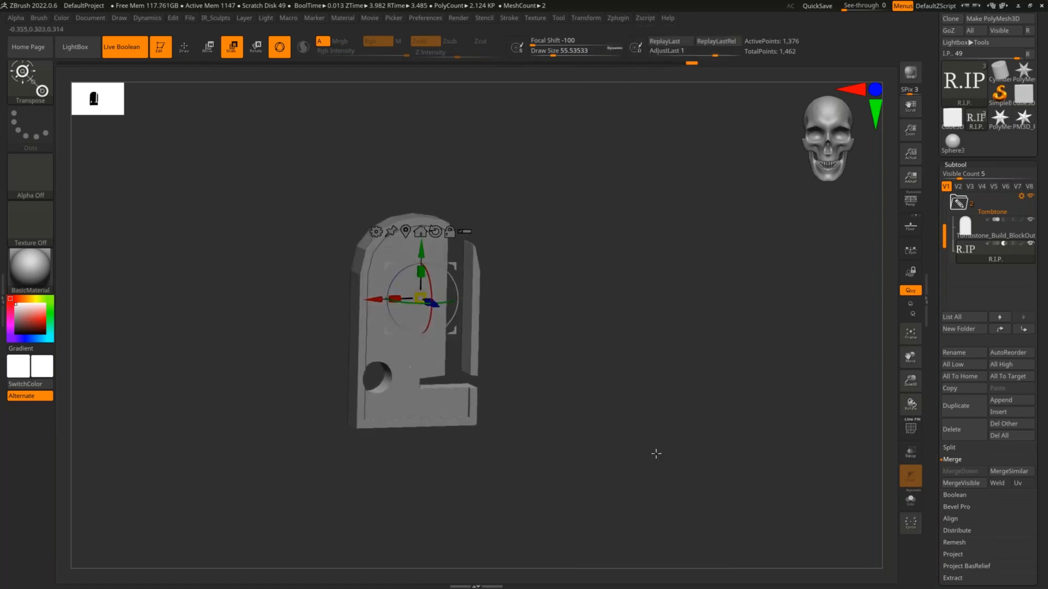
- Undo the latest text and font changes back to an earlier serif R.I.P. version carved into the tombstone
{"action": "key", "text": "ctrl+z"}
{"action": "key", "text": "ctrl+z"}
{"action": "key", "text": "ctrl+z"}
{"action": "key", "text": "ctrl+z"}
{"action": "key", "text": "ctrl+z"}
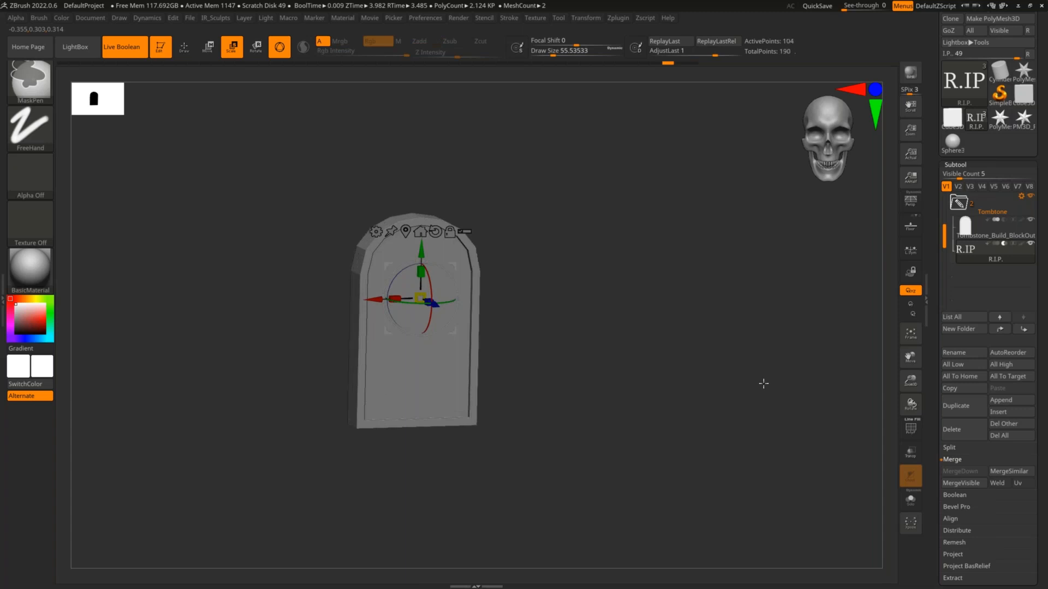
{"action": "key", "text": "ctrl+z"}
{"action": "key", "text": "ctrl+z"}
{"action": "key", "text": "ctrl+z"}
{"action": "key", "text": "ctrl+z"}
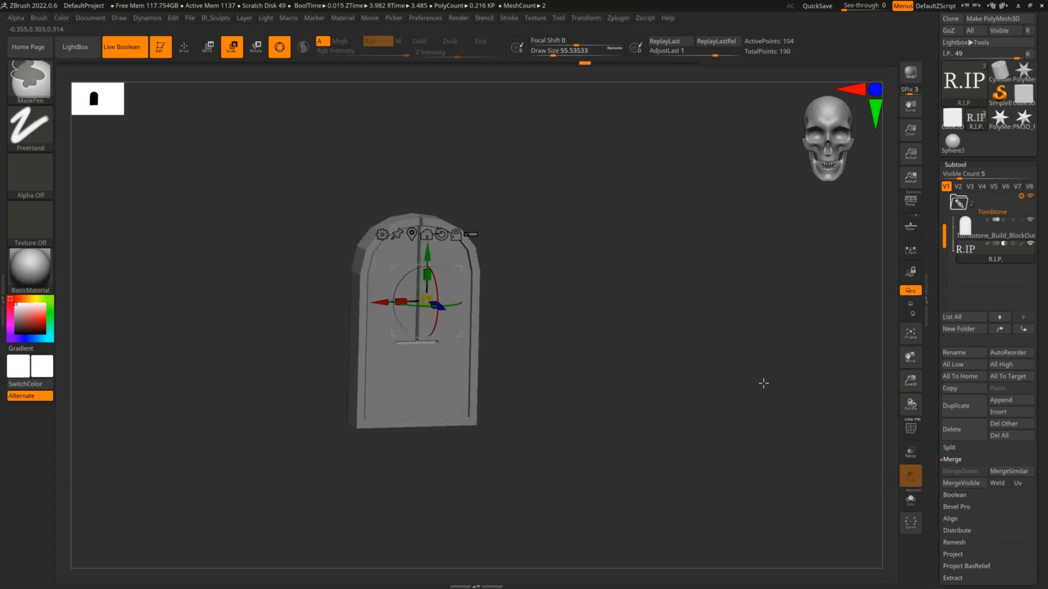
{"action": "key", "text": "ctrl+z"}
{"action": "key", "text": "ctrl+z"}
{"action": "key", "text": "ctrl+z"}
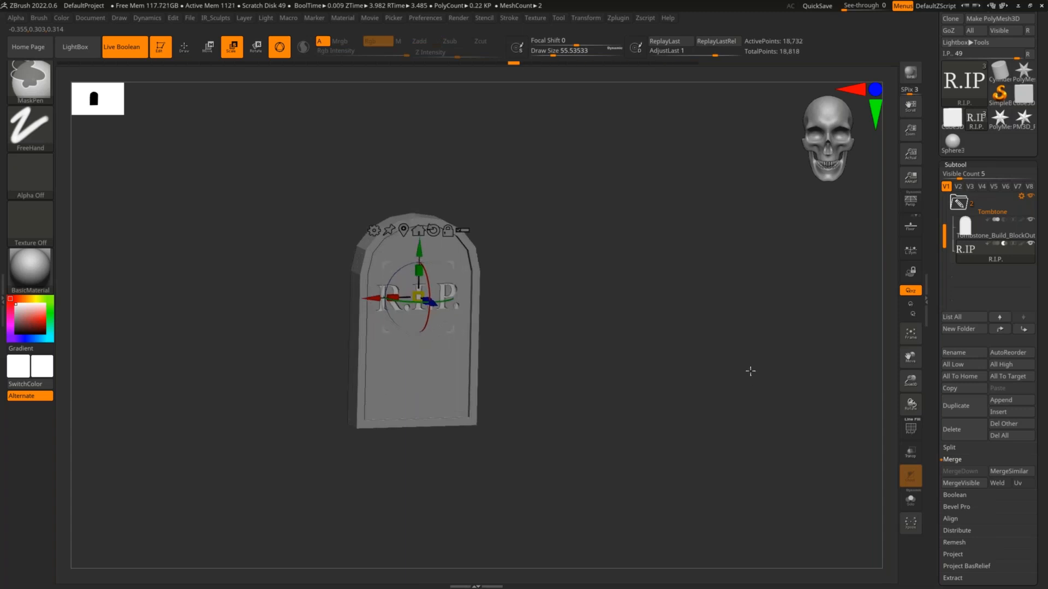
- Redo a few history steps to restore the lower-resolution serif R.I.P. lettering, with the tombstone framed from the front
{"action": "key", "text": "ctrl+shift+z"}
{"action": "key", "text": "ctrl+shift+z"}
{"action": "key", "text": "ctrl+shift+z"}
{"action": "key", "text": "ctrl+shift+z"}
{"action": "right_click_drag", "start_coordinate": [722, 327], "coordinate": [709, 366], "text": "ctrl"}
{"action": "key", "text": "ctrl+z"}
{"action": "right_click_drag", "start_coordinate": [710, 366], "coordinate": [723, 365], "text": "alt"}
{"action": "key", "text": "q"}
{"action": "mouse_move", "coordinate": [723, 362]}
{"action": "left_mouse_down"}
{"action": "mouse_move", "coordinate": [739, 367]}
{"action": "mouse_move", "coordinate": [681, 349]}
{"action": "left_mouse_up"}
{"action": "key", "text": "w"}
{"action": "key", "text": "f"}
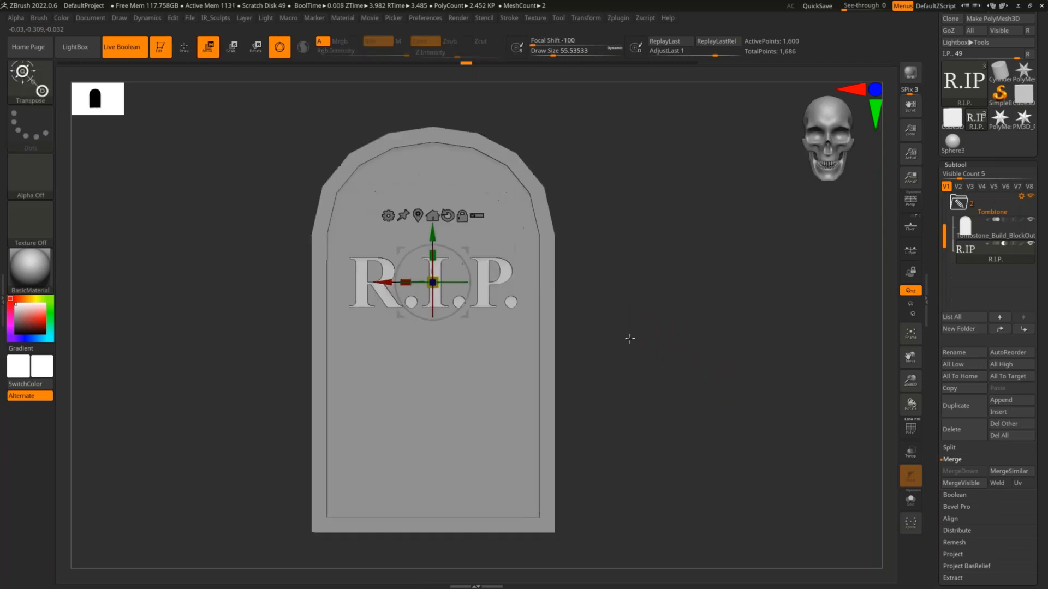
- Scale the R.I.P. lettering up uniformly by about 1.09 and accept discarding the newer undo history
{"action": "left_click_drag", "start_coordinate": [648, 299], "coordinate": [644, 299]}
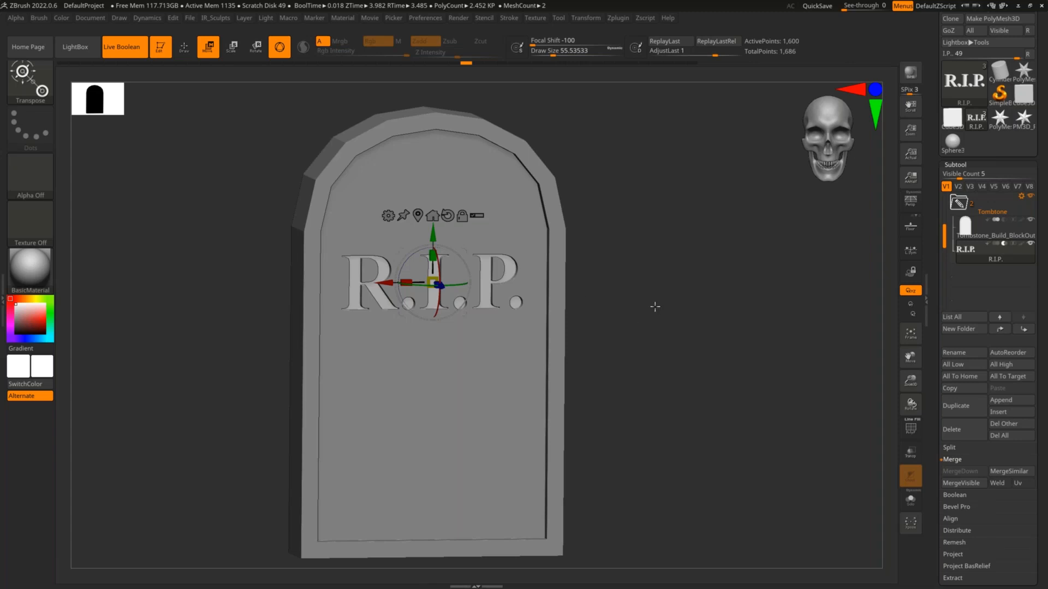
{"action": "left_click_drag", "start_coordinate": [655, 307], "coordinate": [647, 305], "text": "shift"}
{"action": "left_click_drag", "start_coordinate": [434, 282], "coordinate": [442, 275]}
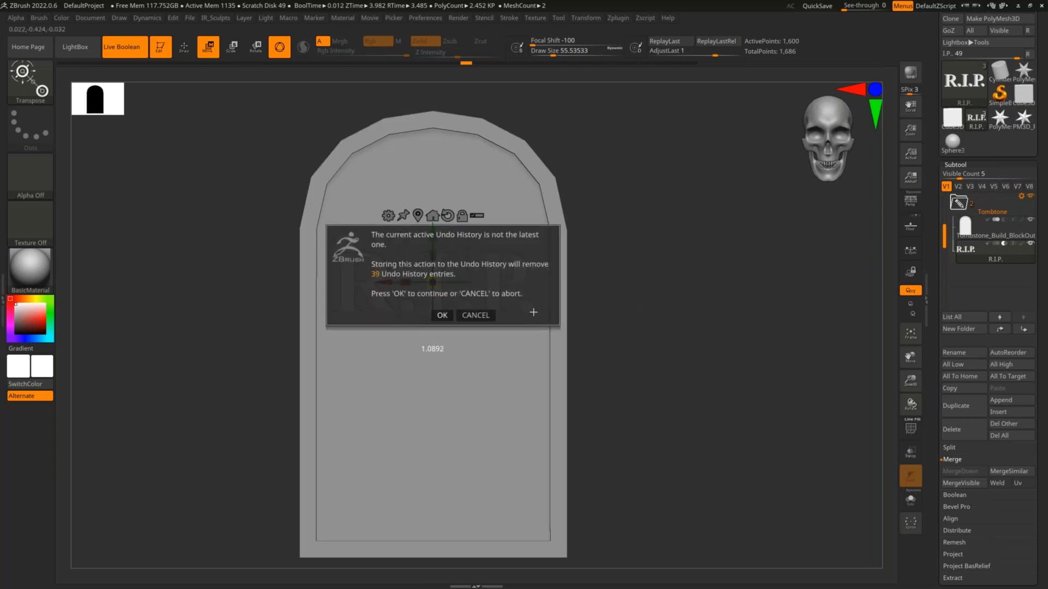
{"action": "left_click", "coordinate": [442, 316]}
{"action": "left_click_drag", "start_coordinate": [708, 323], "coordinate": [707, 318]}
{"action": "key", "text": "q"}
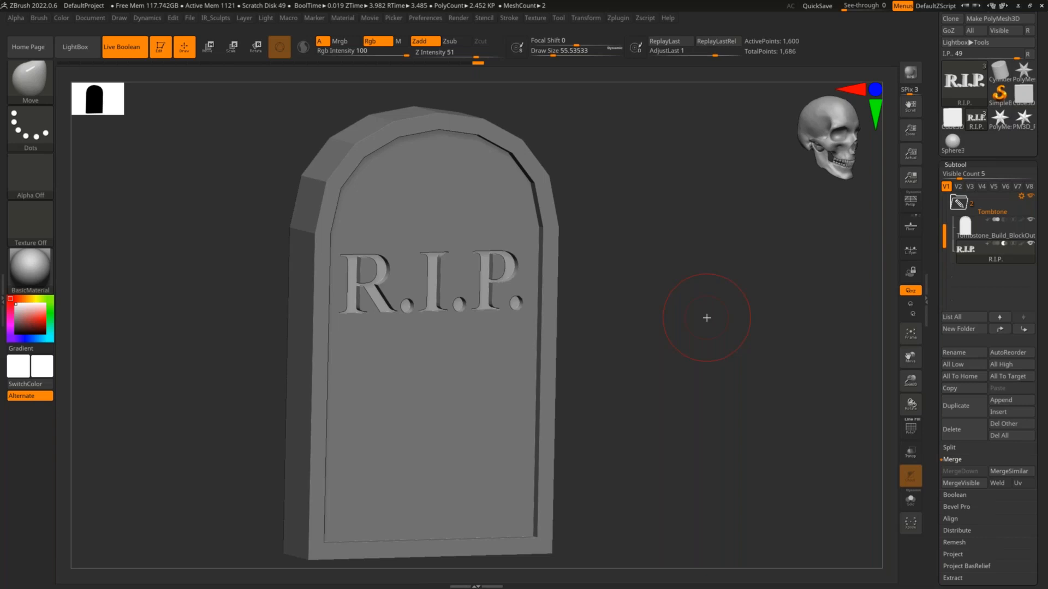
- Collapse the Tombstone folder in the subtool list
{"action": "left_click_drag", "start_coordinate": [679, 344], "coordinate": [732, 331]}
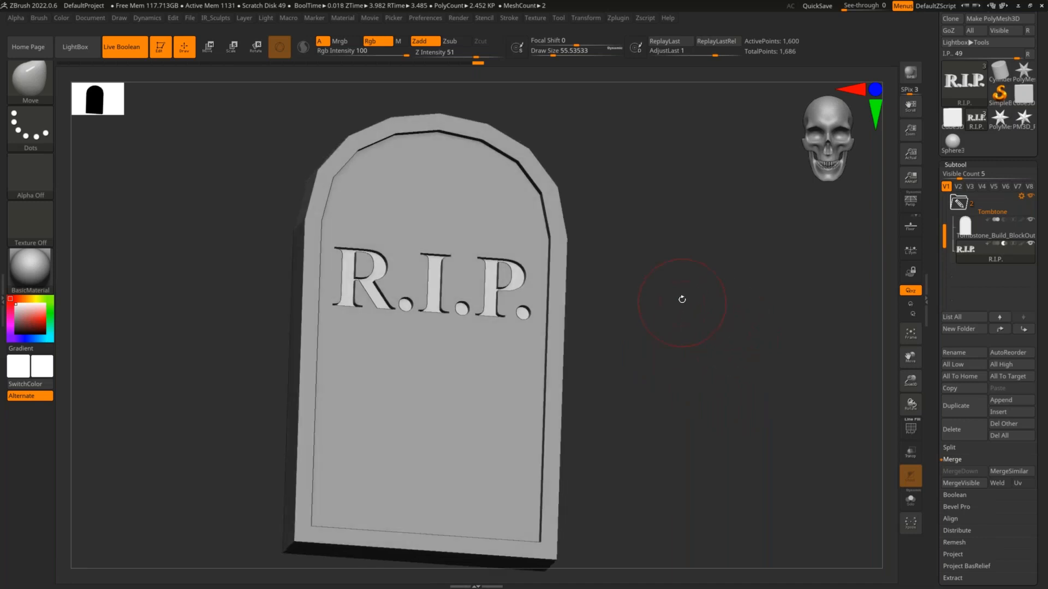
{"action": "mouse_move", "coordinate": [712, 296]}
{"action": "left_mouse_down"}
{"action": "mouse_move", "coordinate": [695, 300]}
{"action": "mouse_move", "coordinate": [726, 305]}
{"action": "left_mouse_up"}
{"action": "left_click", "coordinate": [1022, 198]}
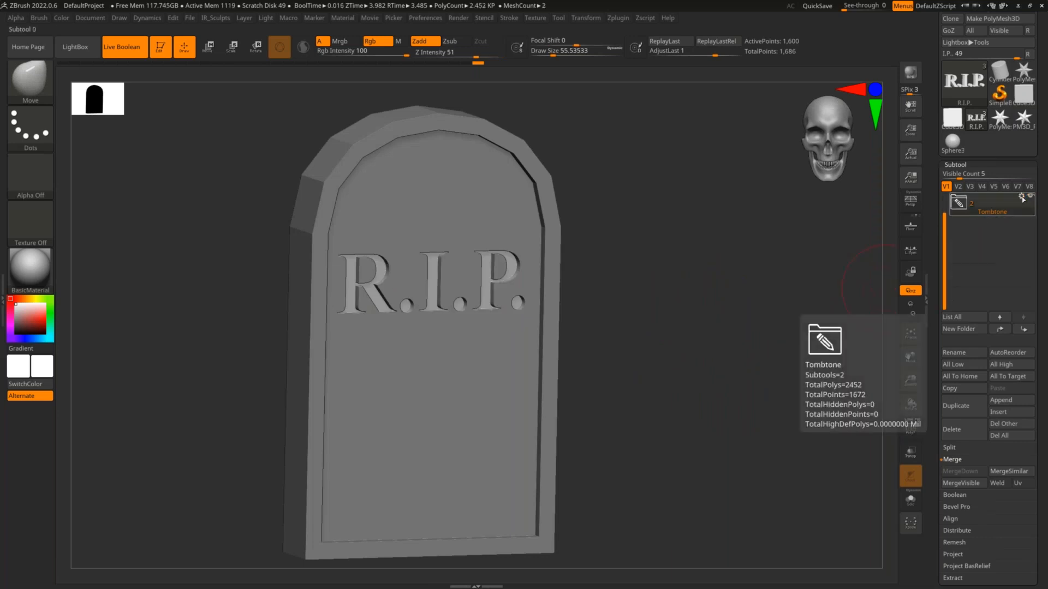
{"action": "key", "text": "shift"}
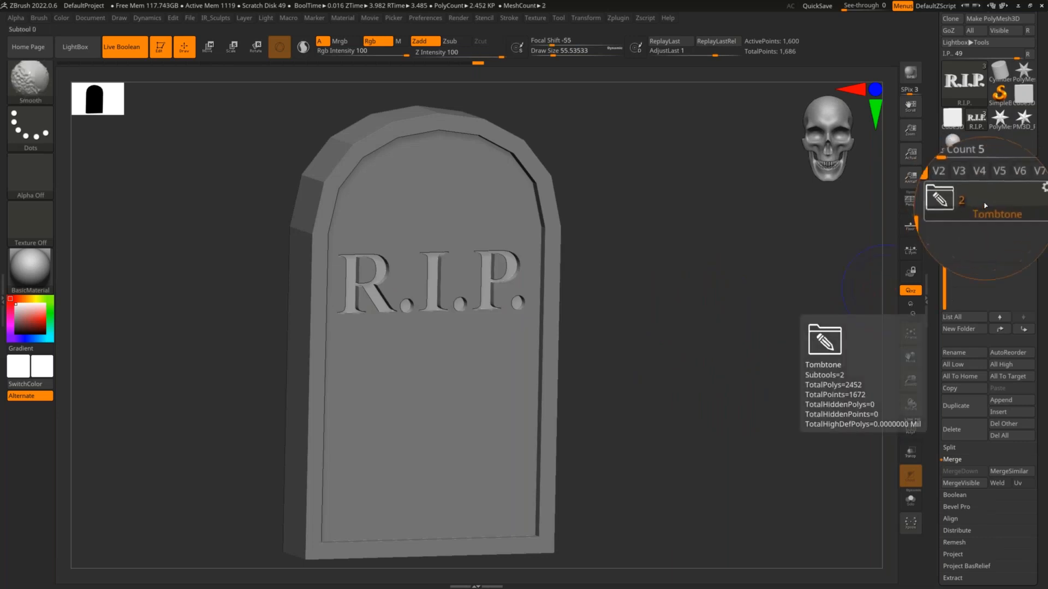
{"action": "left_click", "coordinate": [958, 203]}
{"action": "key", "text": "shift"}
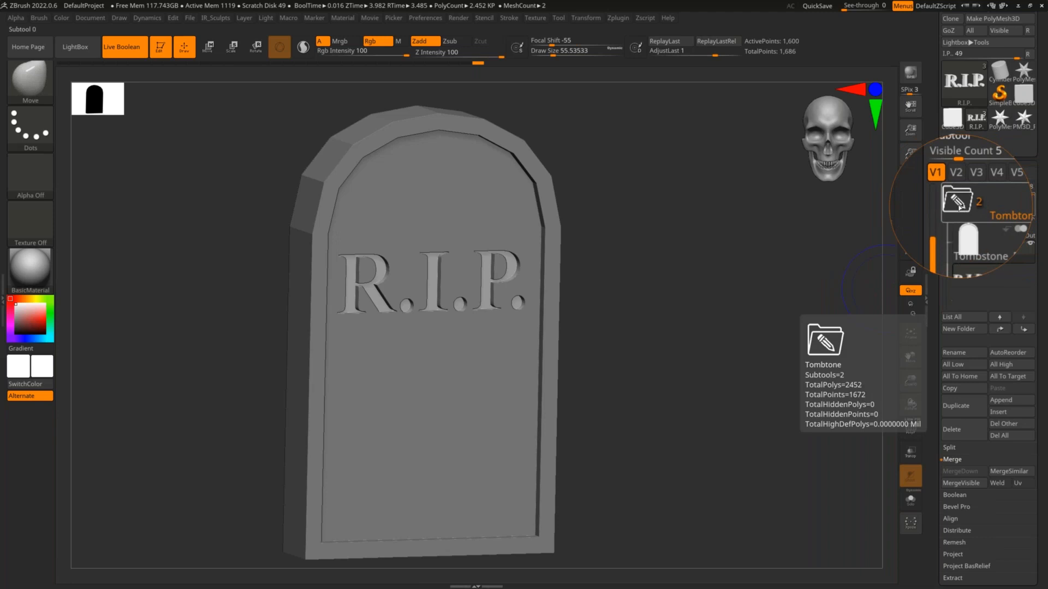
{"action": "left_click", "coordinate": [959, 205]}
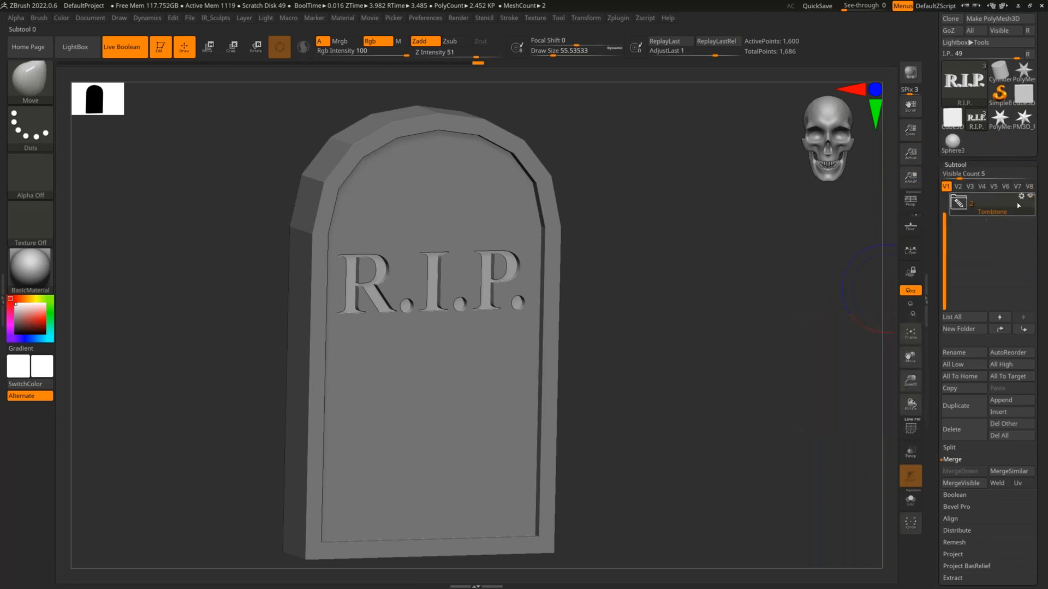
{"action": "left_click", "coordinate": [962, 206]}
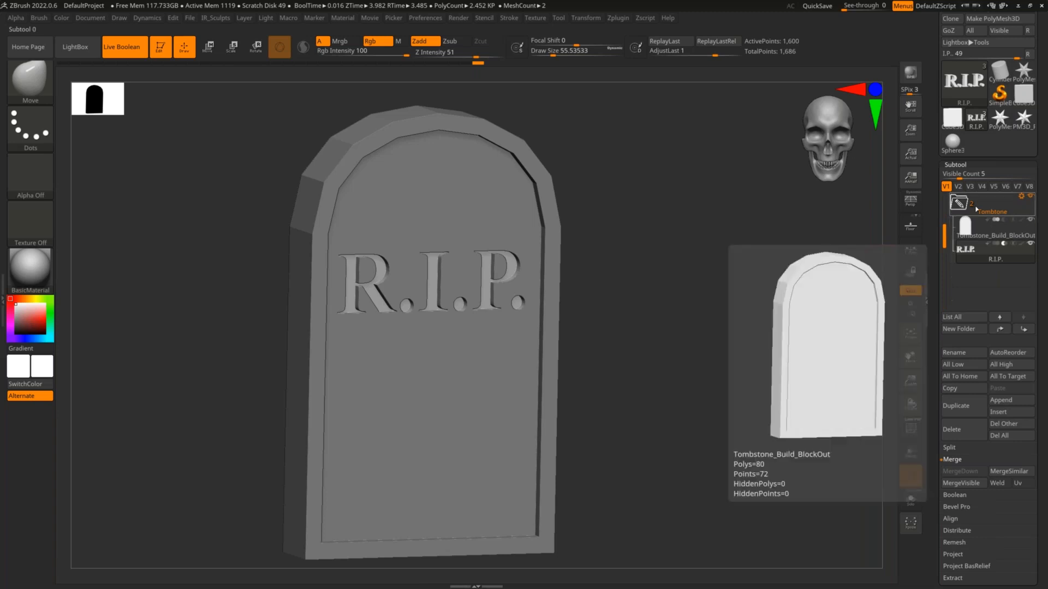
{"action": "left_click", "coordinate": [976, 209]}
- Turn the Tombstone folder's block-out and subtracted lettering into one mesh with the Boolean Folder action
{"action": "key", "text": "shift"}
{"action": "left_click_drag", "start_coordinate": [684, 226], "coordinate": [690, 262], "text": "alt"}
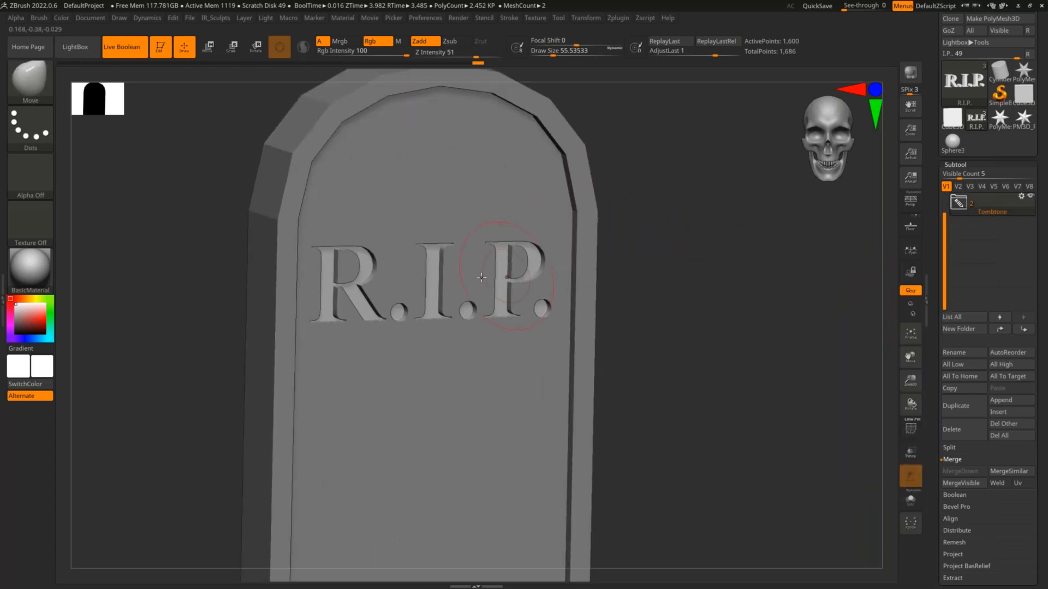
{"action": "key", "text": "shift+f"}
{"action": "key", "text": "shift+f"}
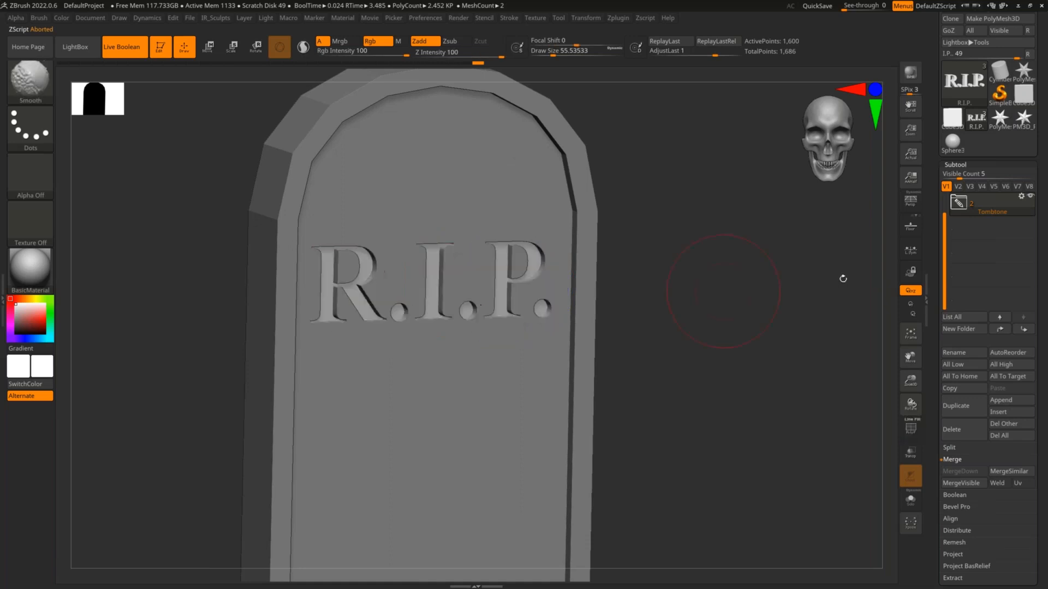
{"action": "left_click", "coordinate": [1021, 196]}
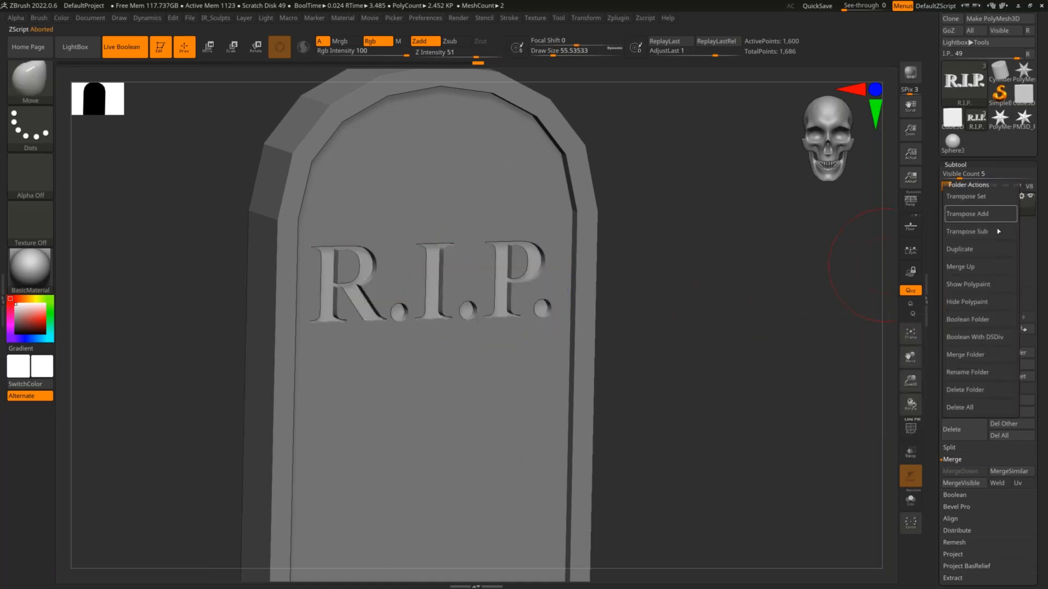
{"action": "left_click", "coordinate": [979, 321]}
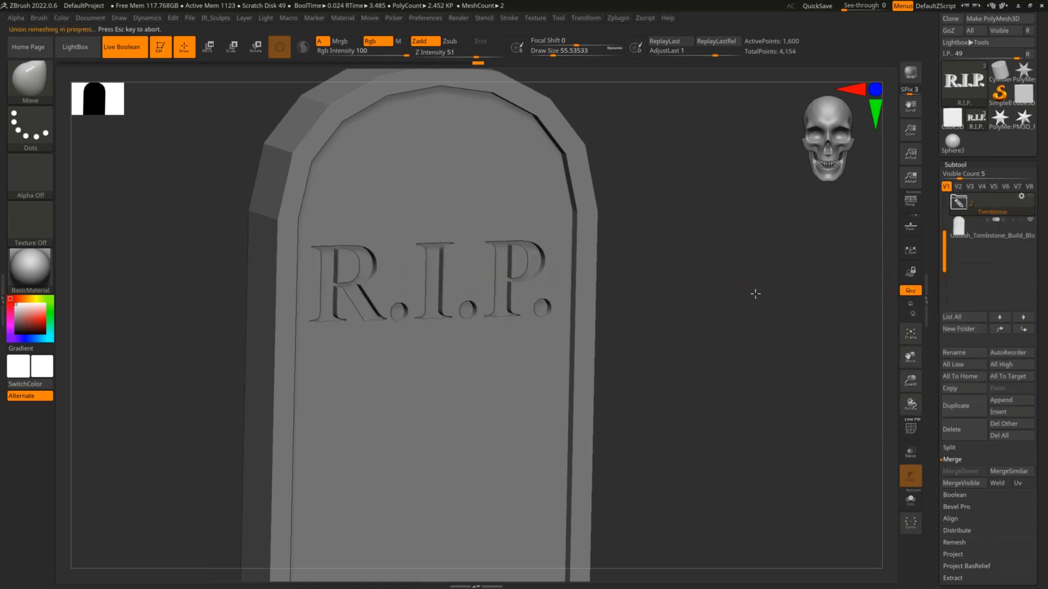
- Examine the booleaned tombstone's topology and polygroups around the letters, comparing it with and without the wireframe
{"action": "left_click_drag", "start_coordinate": [874, 306], "coordinate": [718, 284]}
{"action": "key", "text": "shift+f"}
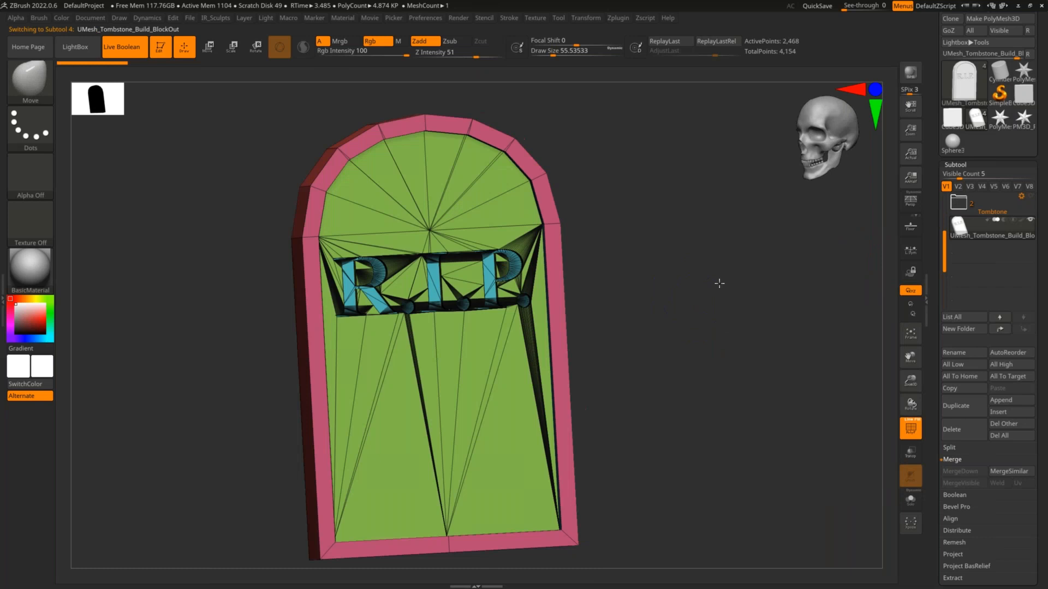
{"action": "right_click_drag", "start_coordinate": [718, 283], "coordinate": [724, 308], "text": "ctrl"}
{"action": "key", "text": "shift+f"}
{"action": "mouse_move", "coordinate": [480, 311]}
{"action": "right_mouse_down"}
{"action": "mouse_move", "coordinate": [706, 299]}
{"action": "mouse_move", "coordinate": [711, 315]}
{"action": "mouse_move", "coordinate": [713, 287]}
{"action": "right_mouse_up"}
{"action": "key", "text": "shift+f"}
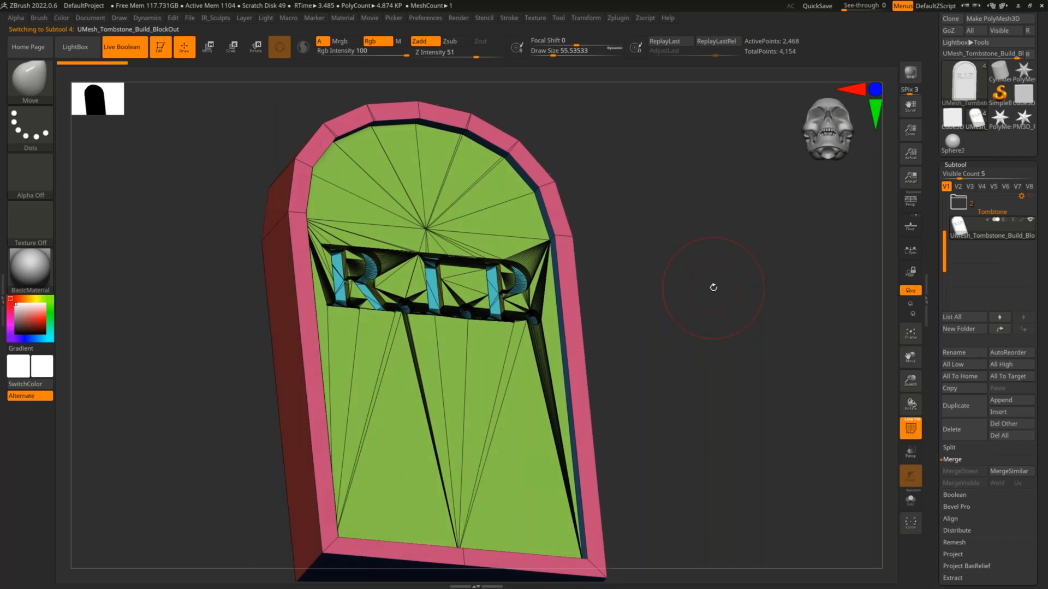
{"action": "key", "text": "shift+f"}
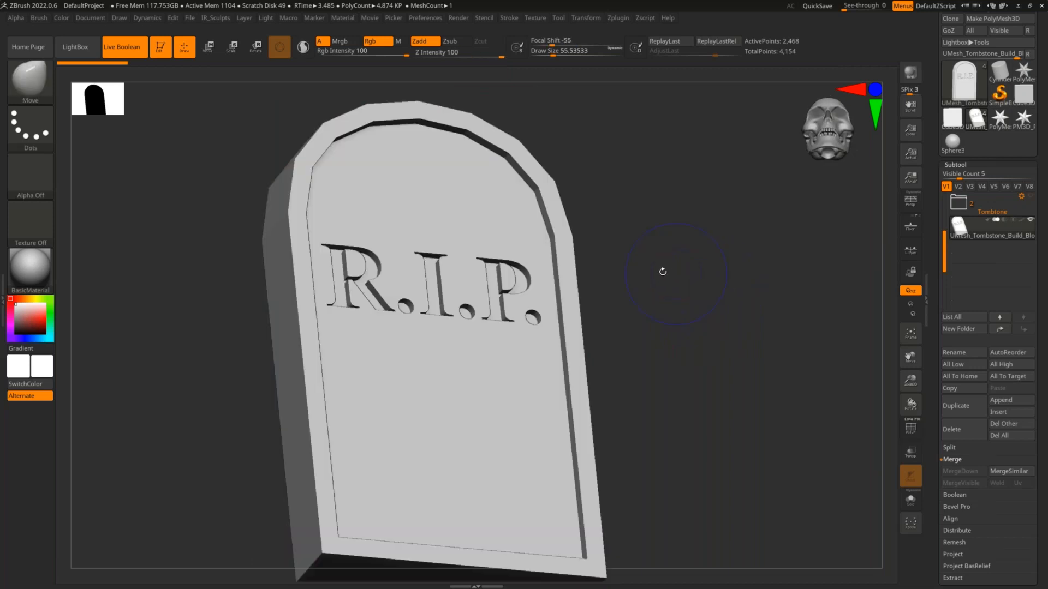
{"action": "key", "text": "shift+f"}
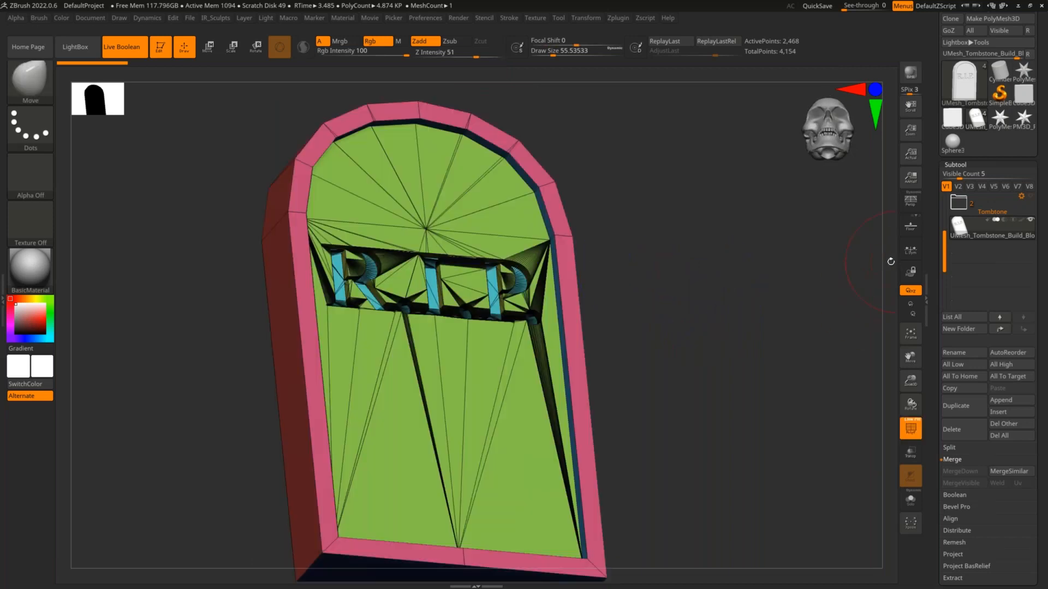
- Try ZRemesher on the booleaned tombstone with a target polygons count of 20 and DetectEdges on
{"action": "left_click", "coordinate": [956, 164]}
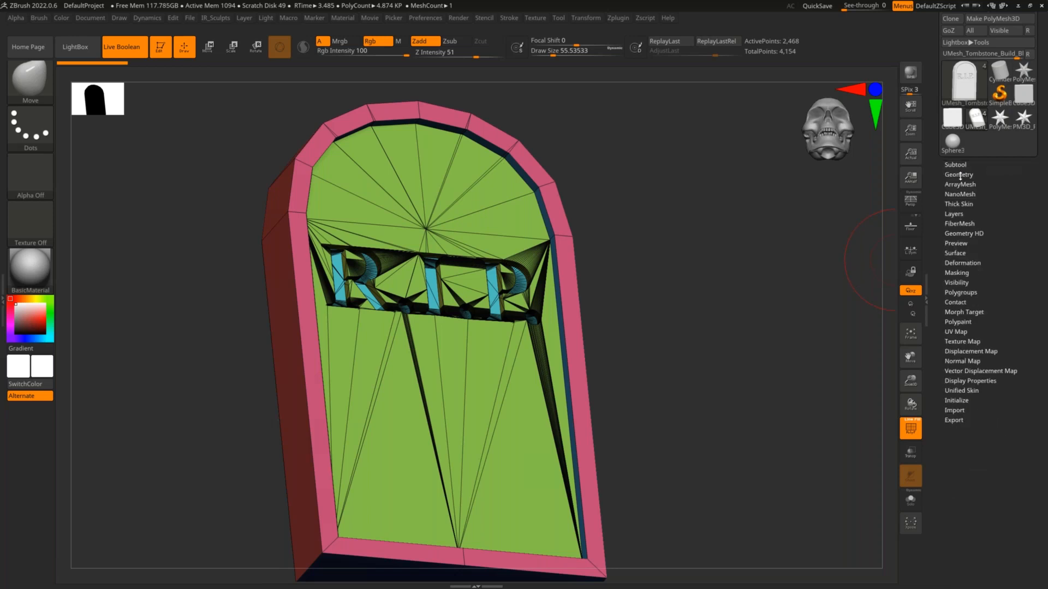
{"action": "left_click", "coordinate": [959, 175]}
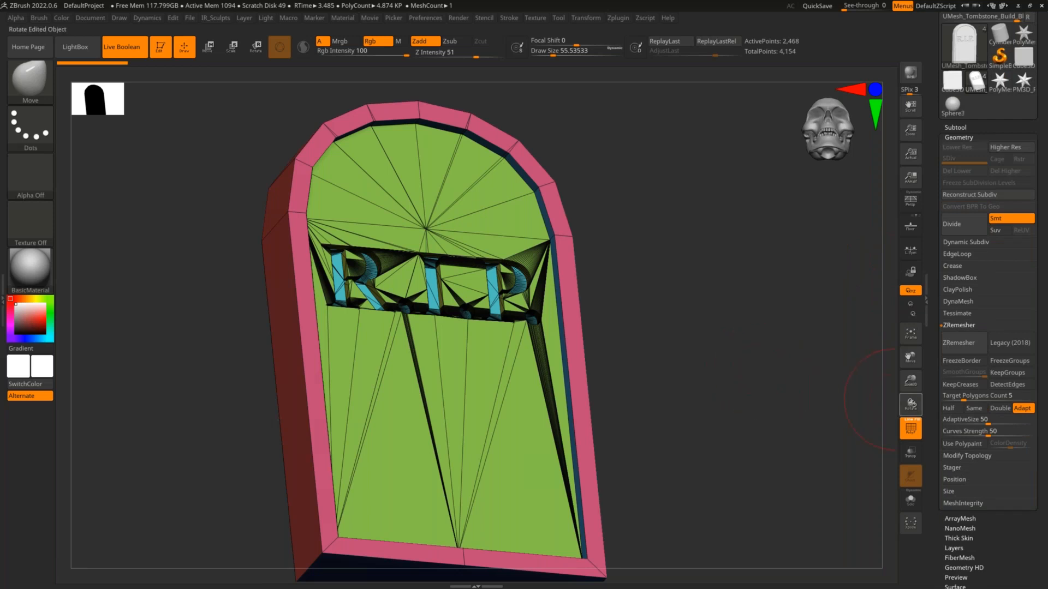
{"action": "left_click_drag", "start_coordinate": [966, 396], "coordinate": [981, 396]}
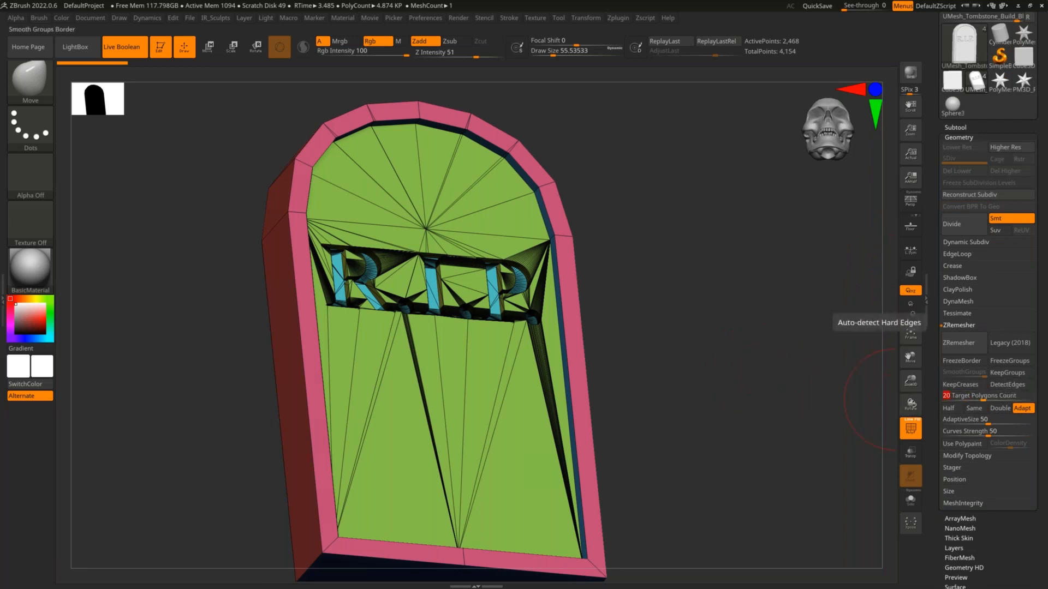
{"action": "left_click", "coordinate": [961, 343]}
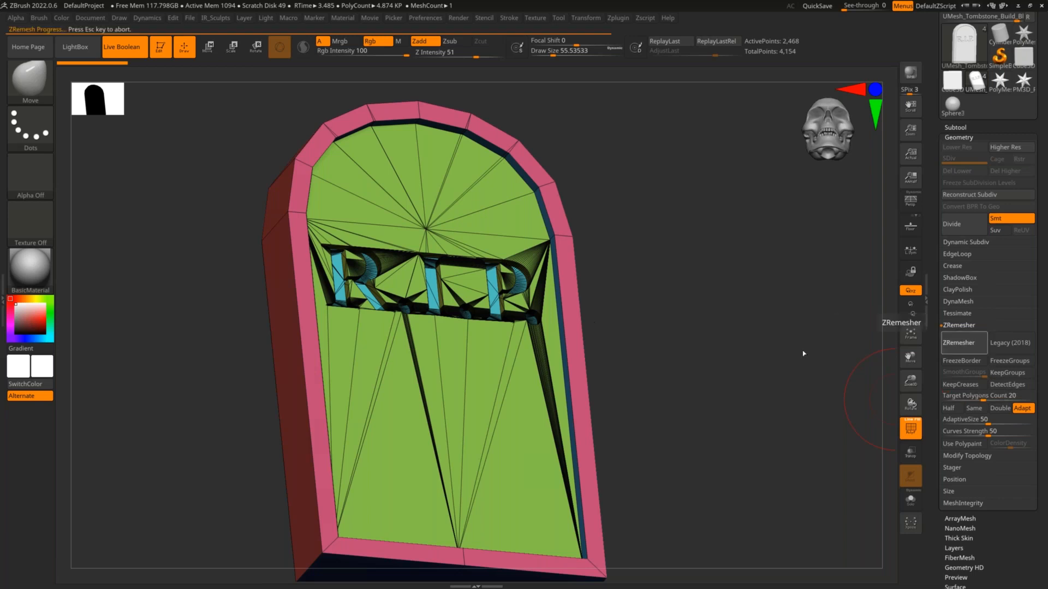
{"action": "key", "text": "Escape"}
{"action": "left_click", "coordinate": [1010, 385]}
{"action": "left_click", "coordinate": [963, 342]}
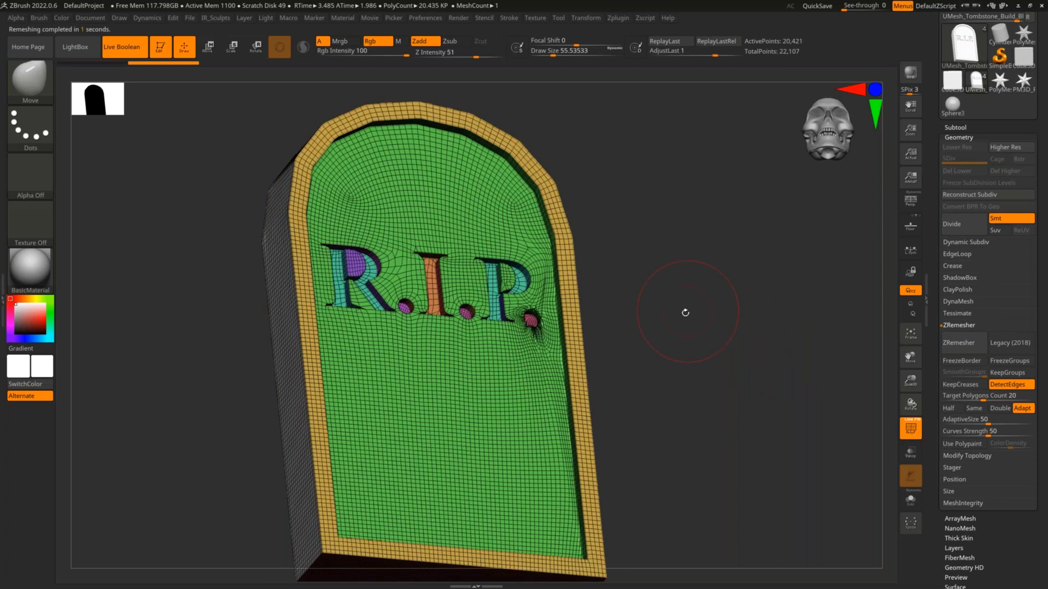
- Undo the remesh and examine the carved tombstone from both sides without its wireframe
{"action": "key", "text": "shift+f"}
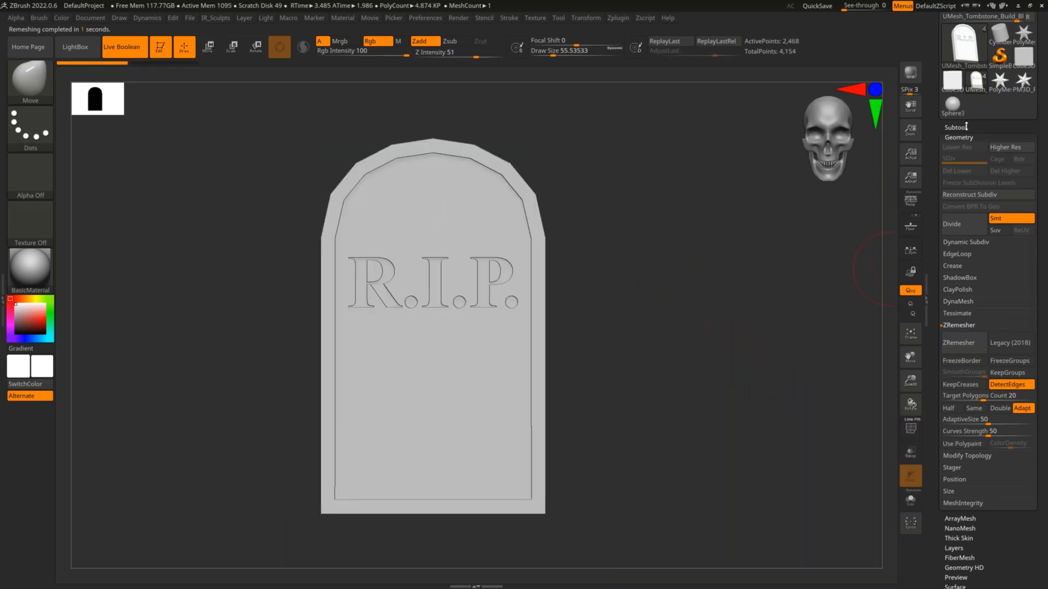
{"action": "left_click_drag", "start_coordinate": [890, 268], "coordinate": [714, 253]}
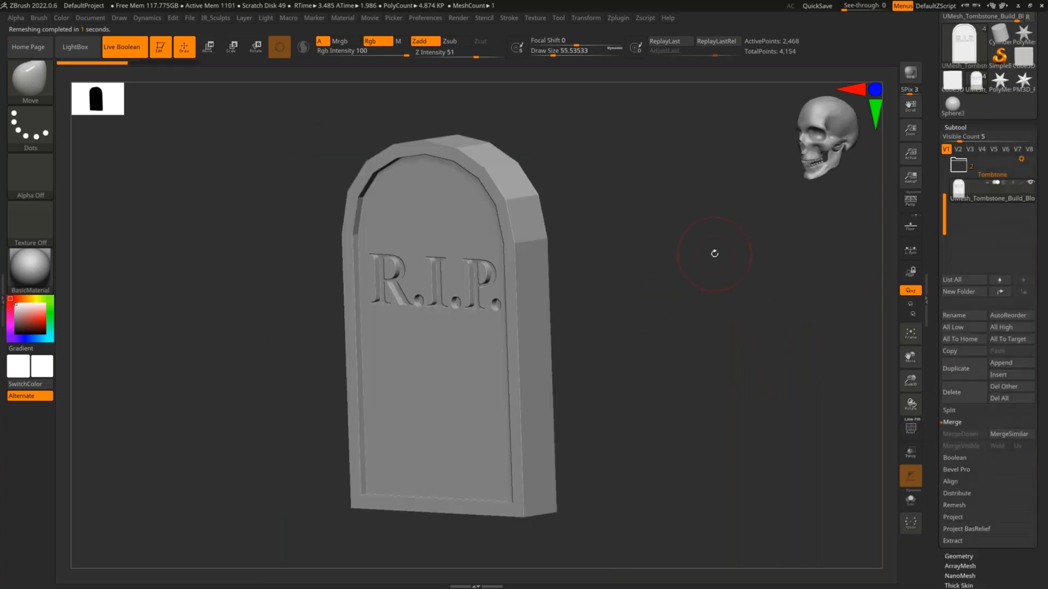
{"action": "left_click_drag", "start_coordinate": [627, 249], "coordinate": [655, 249]}
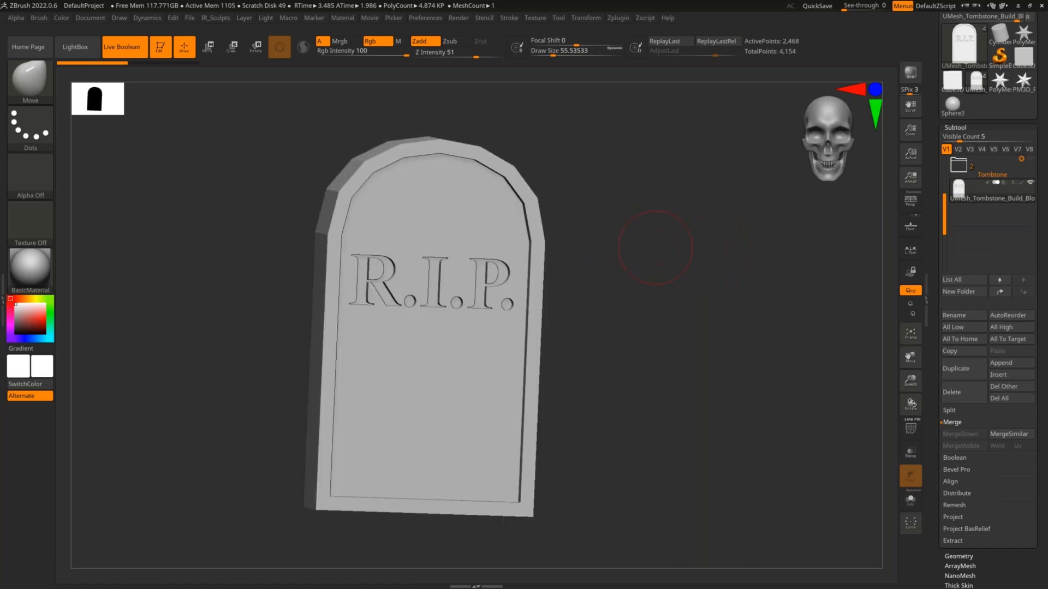
{"action": "left_click_drag", "start_coordinate": [685, 276], "coordinate": [655, 252]}
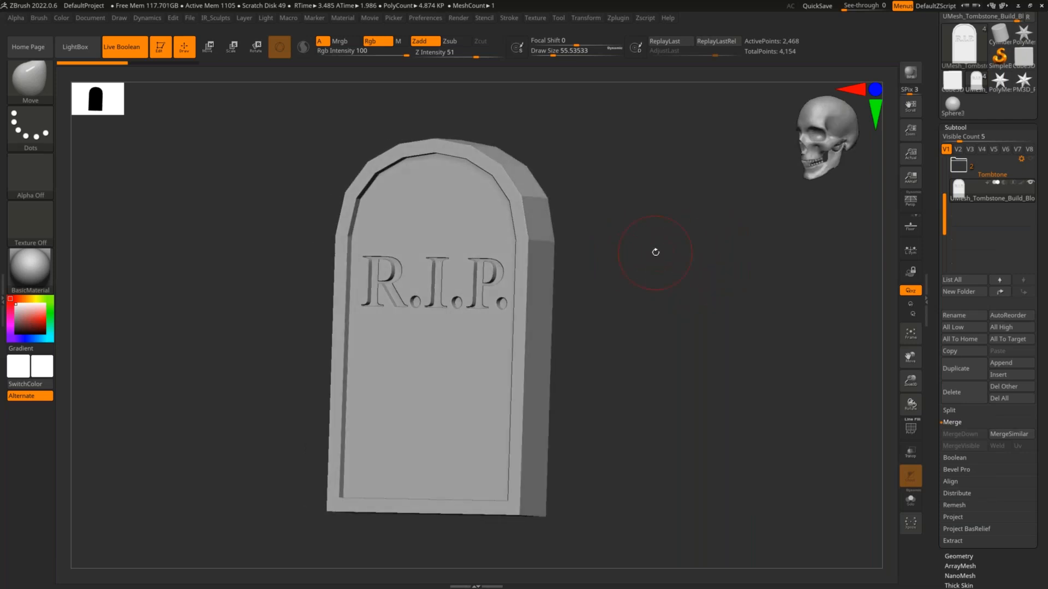
{"action": "left_click_drag", "start_coordinate": [657, 253], "coordinate": [664, 251], "text": "shift"}
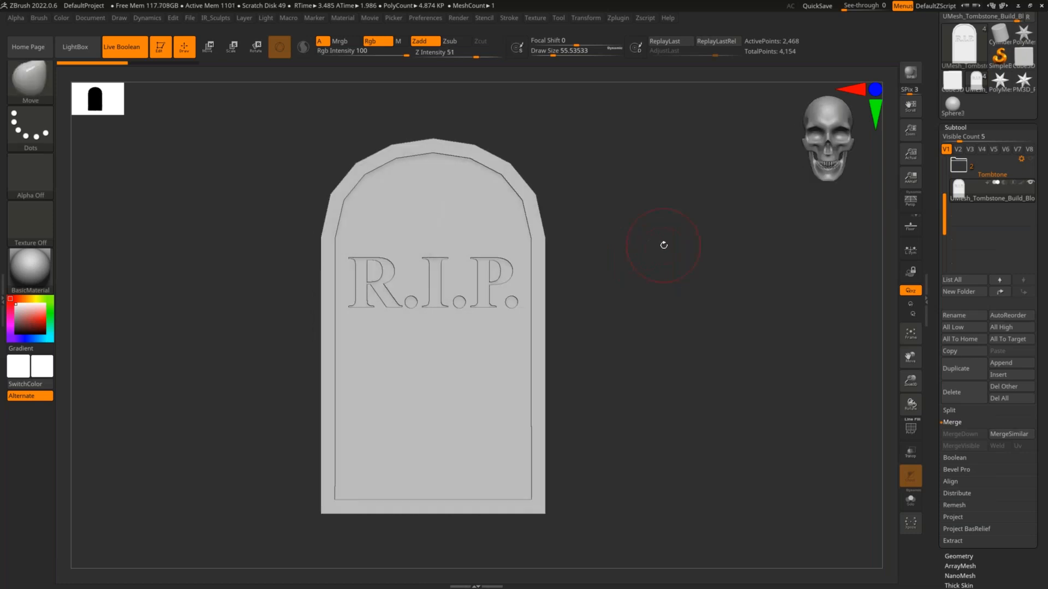